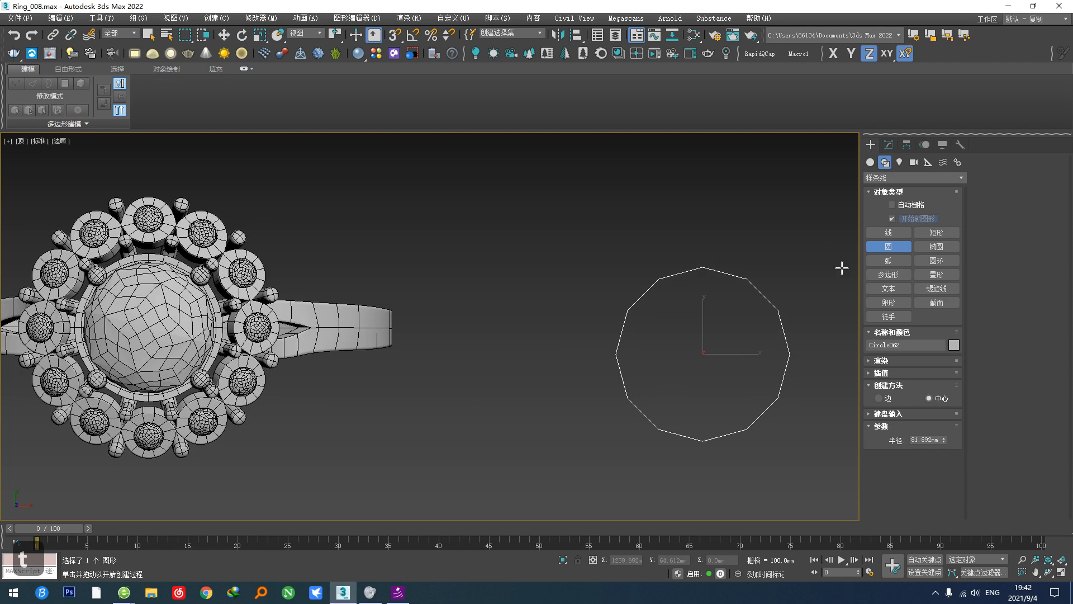
Step: Convert the large circle beside the ring model to an Editable Poly
{"action": "middle_click_drag", "start_coordinate": [720, 398], "coordinate": [637, 378]}
{"action": "left_click", "coordinate": [888, 147]}
{"action": "key", "text": "e"}
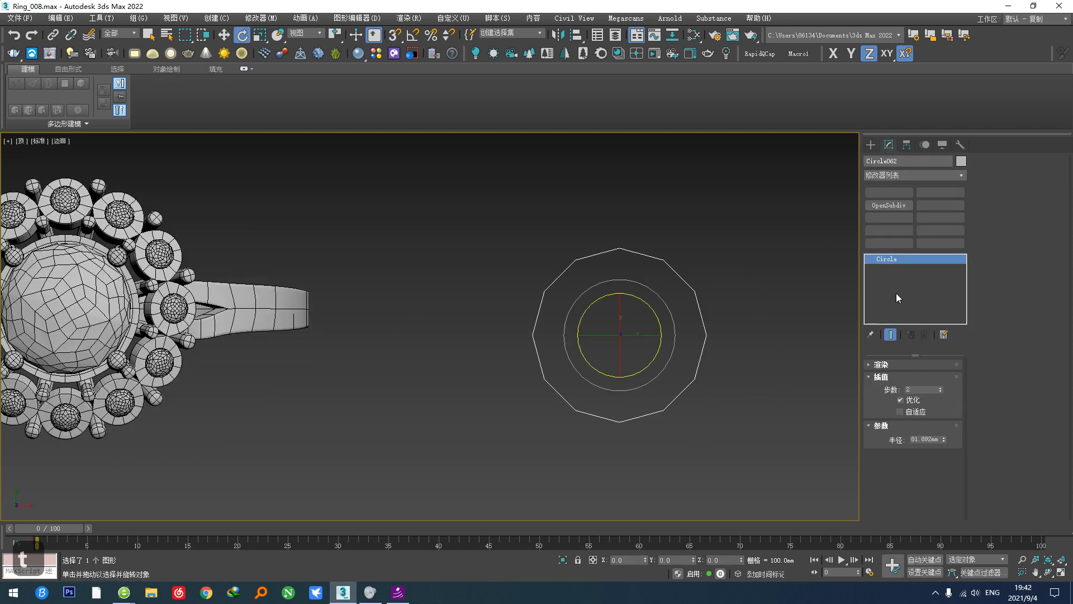
{"action": "middle_click_drag", "start_coordinate": [732, 359], "coordinate": [656, 367]}
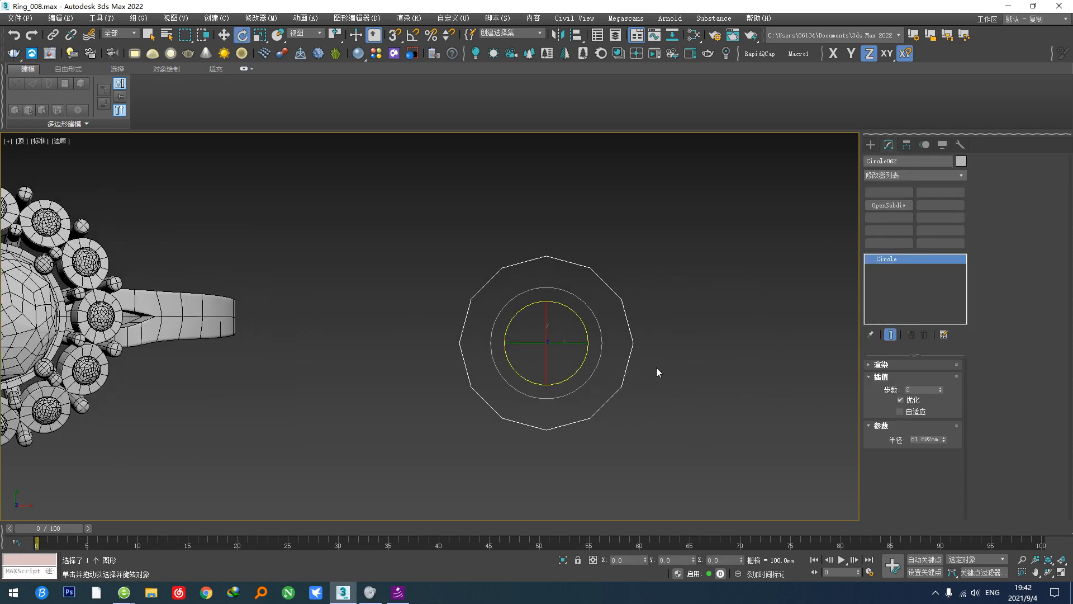
{"action": "key", "text": "F5"}
Step: Inset the circle's polygon to form a narrow outer band, then scale the inner polygon uniformly to 102%
{"action": "key", "text": "4"}
{"action": "left_click", "coordinate": [576, 324]}
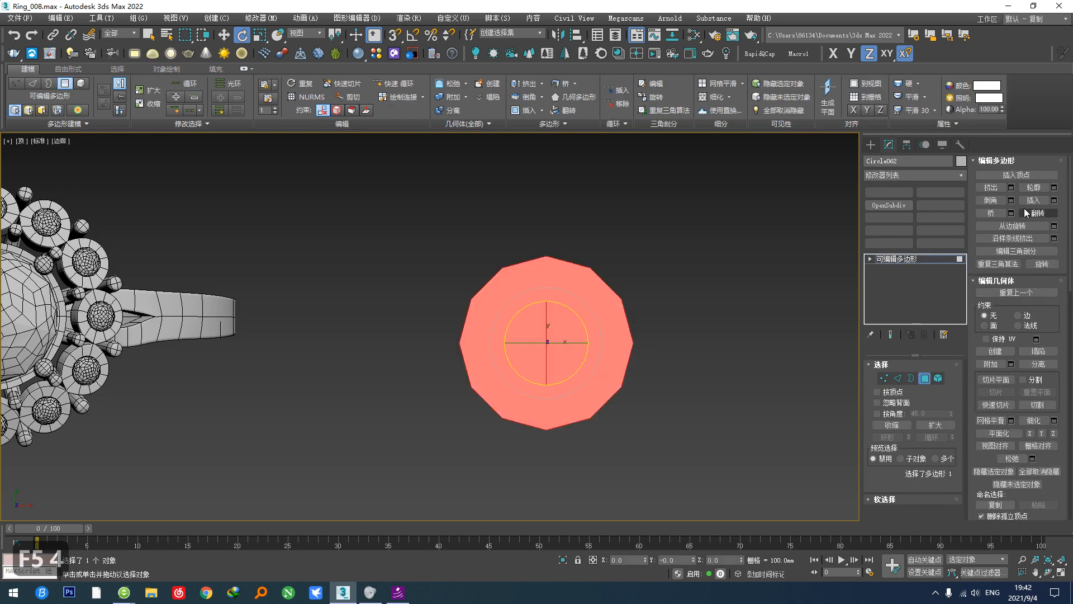
{"action": "key", "text": "q"}
{"action": "scroll", "coordinate": [576, 325], "scroll_direction": "up", "scroll_amount": 2}
{"action": "left_click_drag", "start_coordinate": [576, 325], "coordinate": [553, 341]}
{"action": "scroll", "coordinate": [505, 346], "scroll_direction": "down", "scroll_amount": 2}
{"action": "middle_click_drag", "start_coordinate": [432, 363], "coordinate": [491, 350]}
{"action": "scroll", "coordinate": [336, 335], "scroll_direction": "up", "scroll_amount": 2}
{"action": "middle_click_drag", "start_coordinate": [336, 335], "coordinate": [342, 388]}
{"action": "scroll", "coordinate": [531, 359], "scroll_direction": "down", "scroll_amount": 2}
{"action": "scroll", "coordinate": [508, 390], "scroll_direction": "up", "scroll_amount": 2}
{"action": "scroll", "coordinate": [506, 394], "scroll_direction": "up", "scroll_amount": 2}
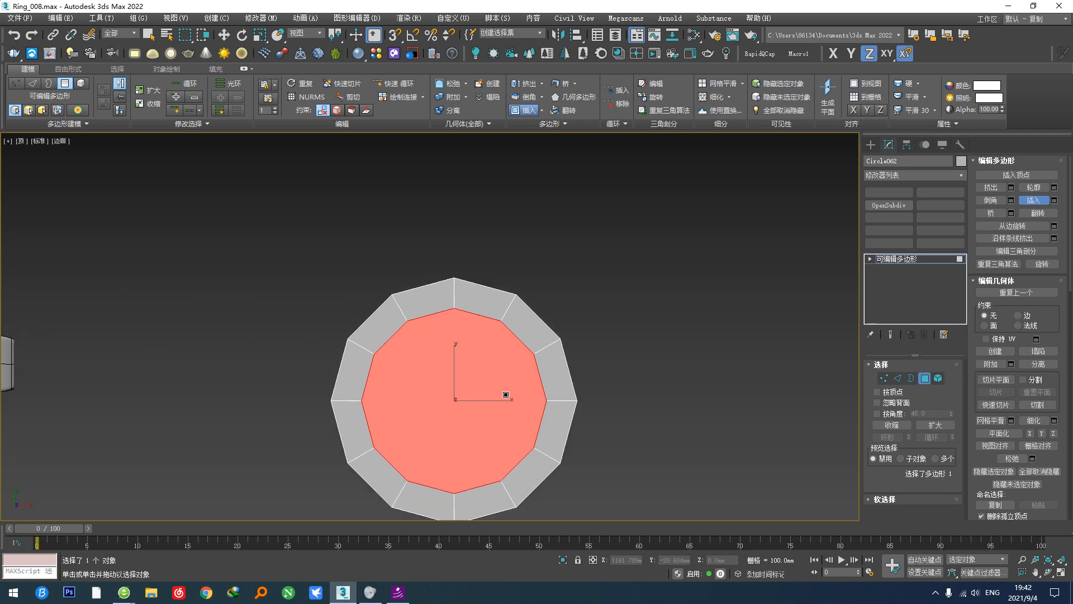
{"action": "key", "text": "r"}
{"action": "left_click_drag", "start_coordinate": [480, 390], "coordinate": [482, 389]}
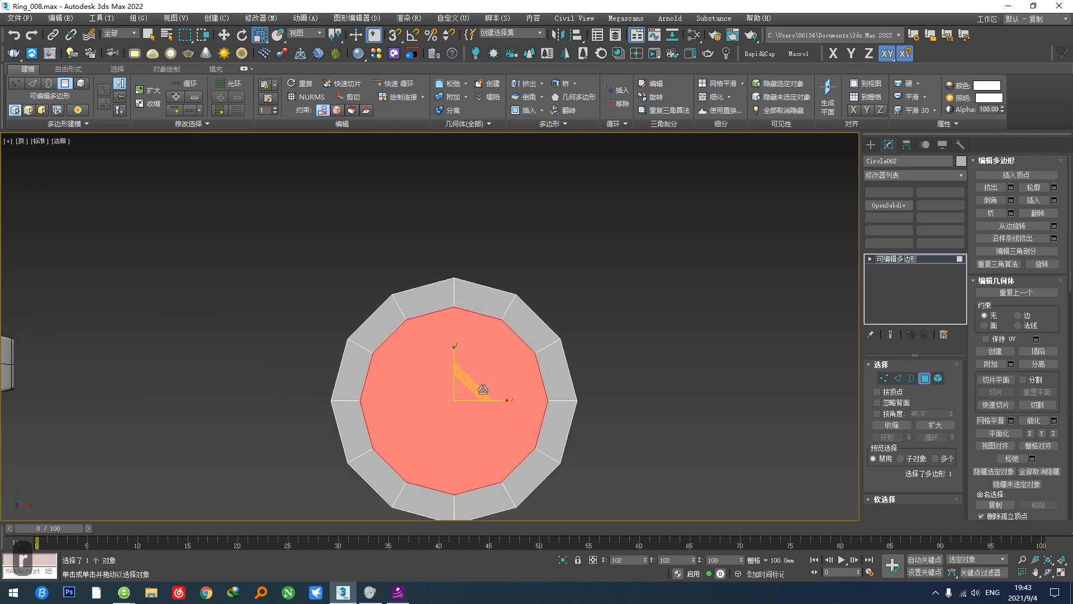
Step: Delete the inner polygon and apply TurboSmooth with 1 iteration to the remaining band
{"action": "key", "text": "d"}
{"action": "key", "text": "z"}
{"action": "middle_click_drag", "start_coordinate": [537, 410], "coordinate": [542, 403]}
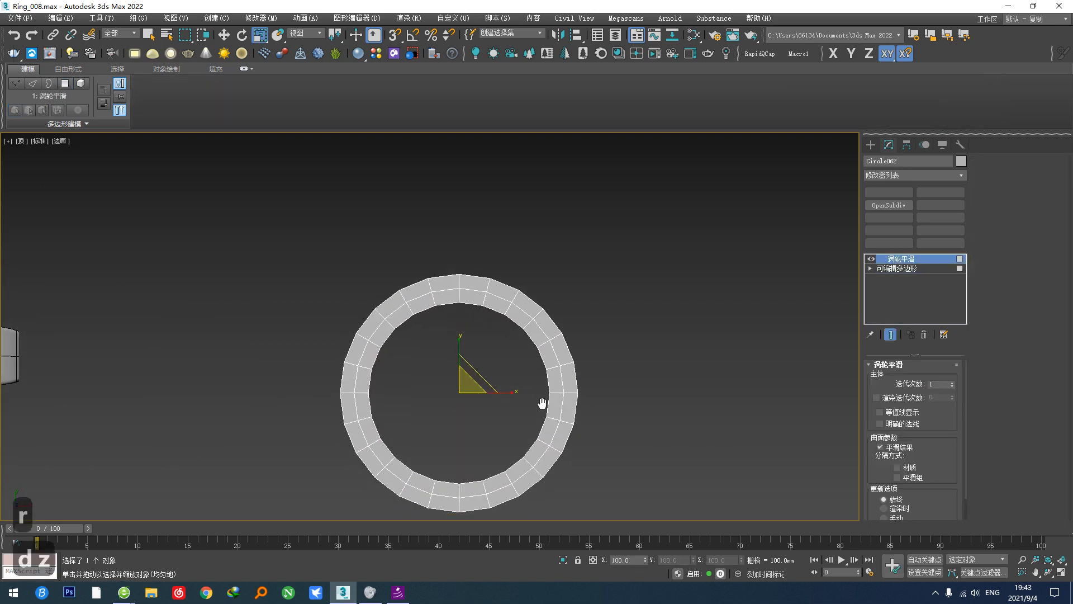
Step: Collapse the smoothed band to Editable Poly and remove the edge loop running along its middle
{"action": "key", "text": "F5"}
{"action": "key", "text": "2"}
{"action": "scroll", "coordinate": [414, 296], "scroll_direction": "up", "scroll_amount": 3}
{"action": "double_click", "coordinate": [435, 296]}
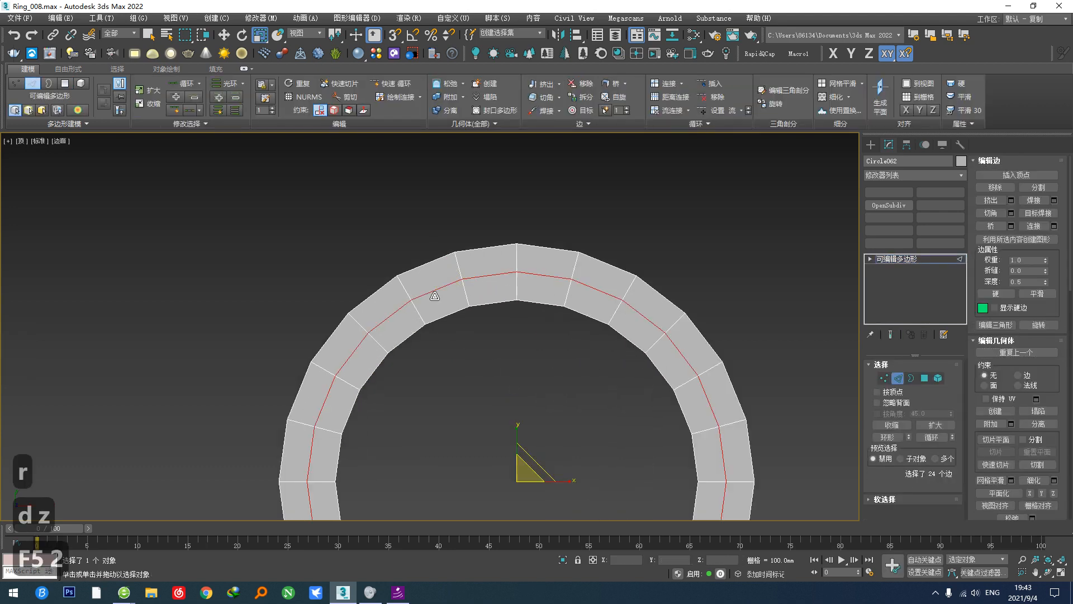
{"action": "key", "text": "ctrl+x"}
{"action": "scroll", "coordinate": [454, 366], "scroll_direction": "down", "scroll_amount": 5}
{"action": "key", "text": "2"}
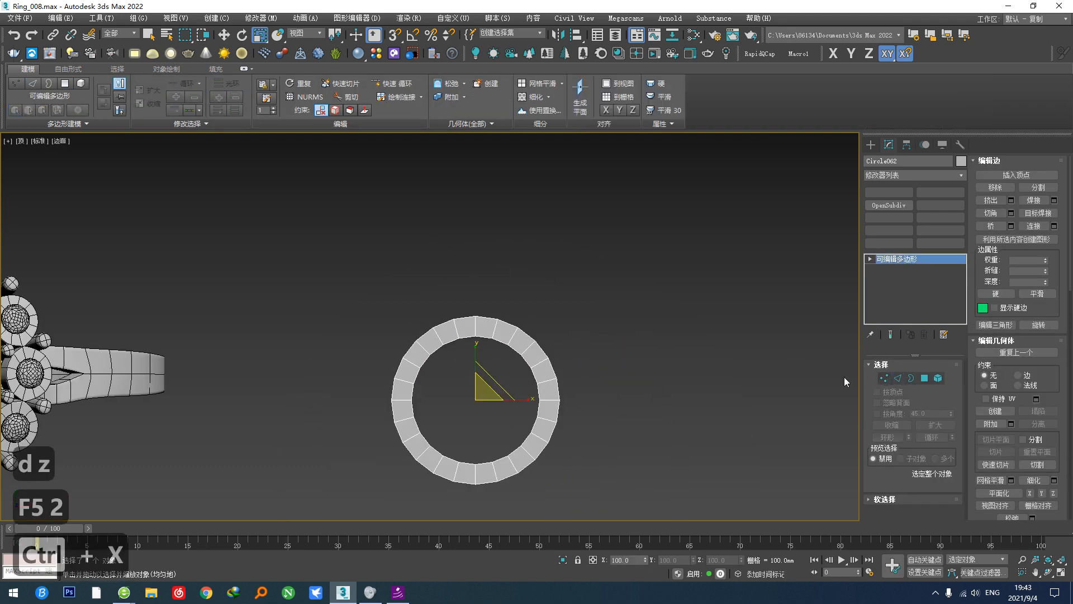
Step: Isolate the existing bezel around the large centre stone and examine how its round prongs join the band's topology
{"action": "scroll", "coordinate": [503, 380], "scroll_direction": "down", "scroll_amount": 4}
{"action": "scroll", "coordinate": [357, 384], "scroll_direction": "up", "scroll_amount": 10}
{"action": "scroll", "coordinate": [371, 384], "scroll_direction": "up", "scroll_amount": 2}
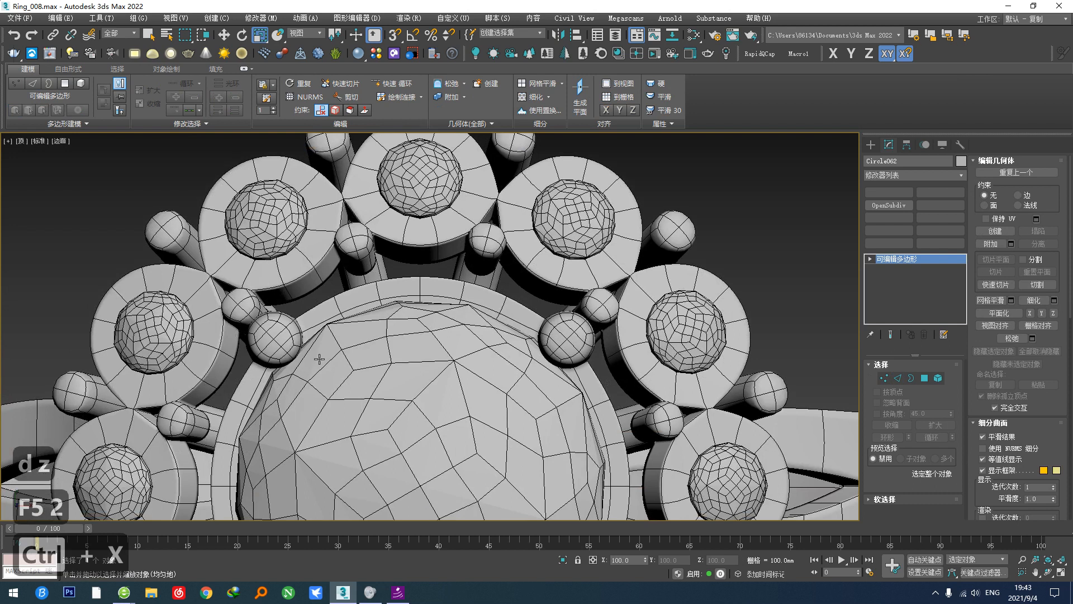
{"action": "scroll", "coordinate": [341, 322], "scroll_direction": "up", "scroll_amount": 3}
{"action": "left_click", "coordinate": [354, 306]}
{"action": "scroll", "coordinate": [354, 306], "scroll_direction": "down", "scroll_amount": 5}
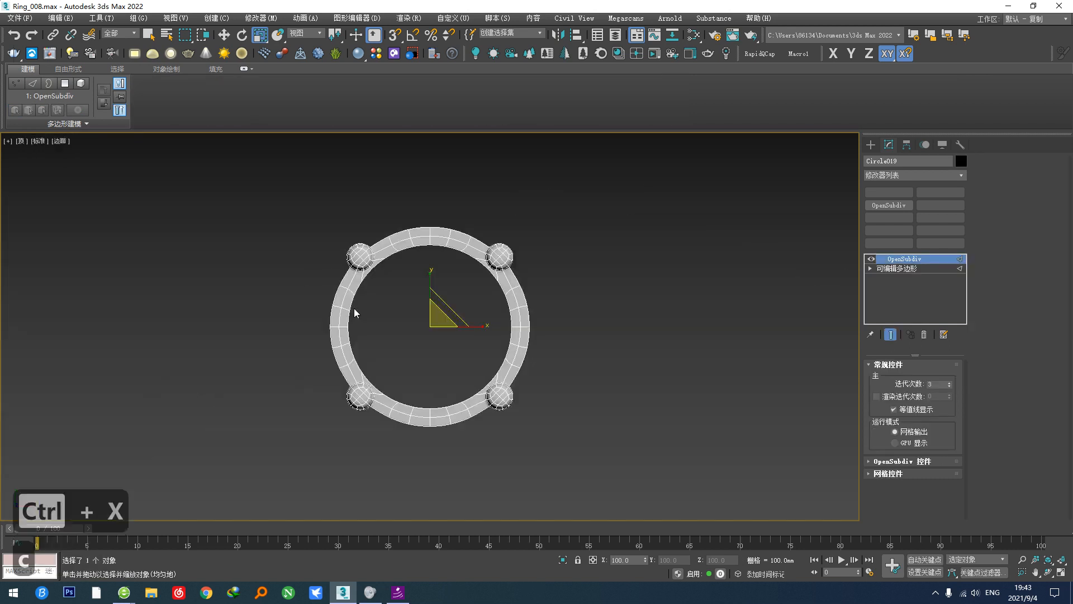
{"action": "scroll", "coordinate": [386, 251], "scroll_direction": "up", "scroll_amount": 6}
{"action": "scroll", "coordinate": [345, 213], "scroll_direction": "down", "scroll_amount": 5}
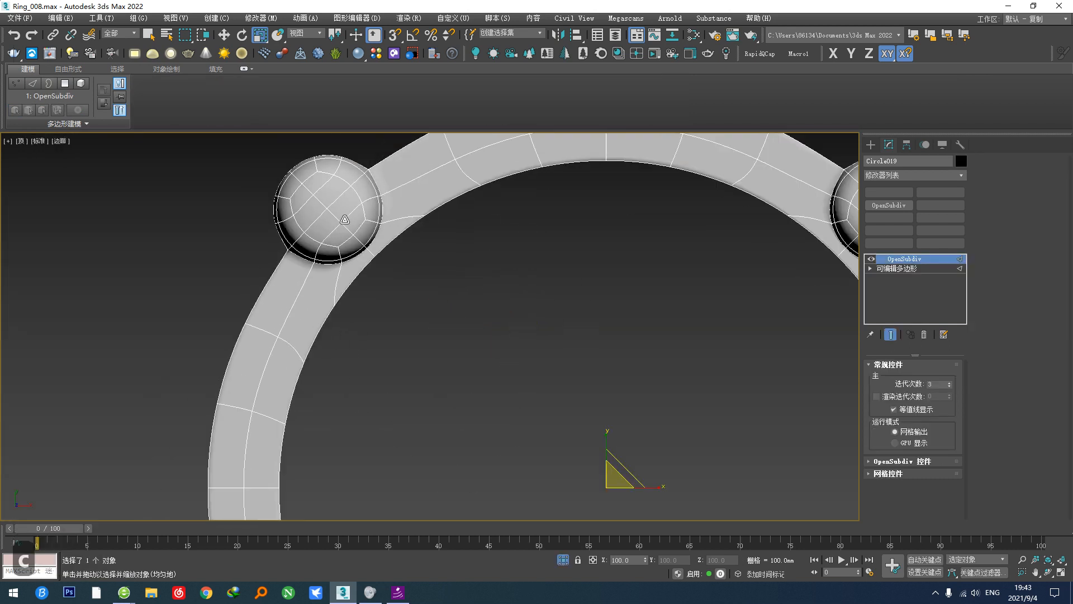
{"action": "middle_click_drag", "start_coordinate": [491, 324], "coordinate": [293, 384]}
{"action": "left_click", "coordinate": [562, 558]}
{"action": "scroll", "coordinate": [502, 363], "scroll_direction": "down", "scroll_amount": 8}
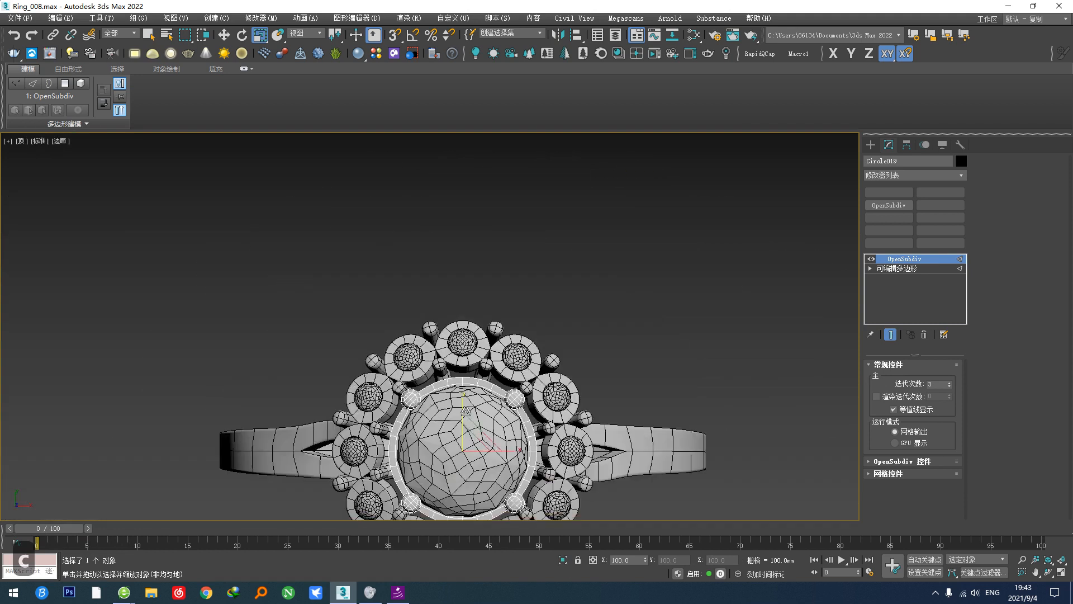
Step: Draw a circle with a radius of about 10.9 mm, snapped to the top outer vertex of the new band
{"action": "scroll", "coordinate": [618, 397], "scroll_direction": "up", "scroll_amount": 6}
{"action": "left_click", "coordinate": [576, 400]}
{"action": "right_click", "coordinate": [576, 400], "text": "ctrl"}
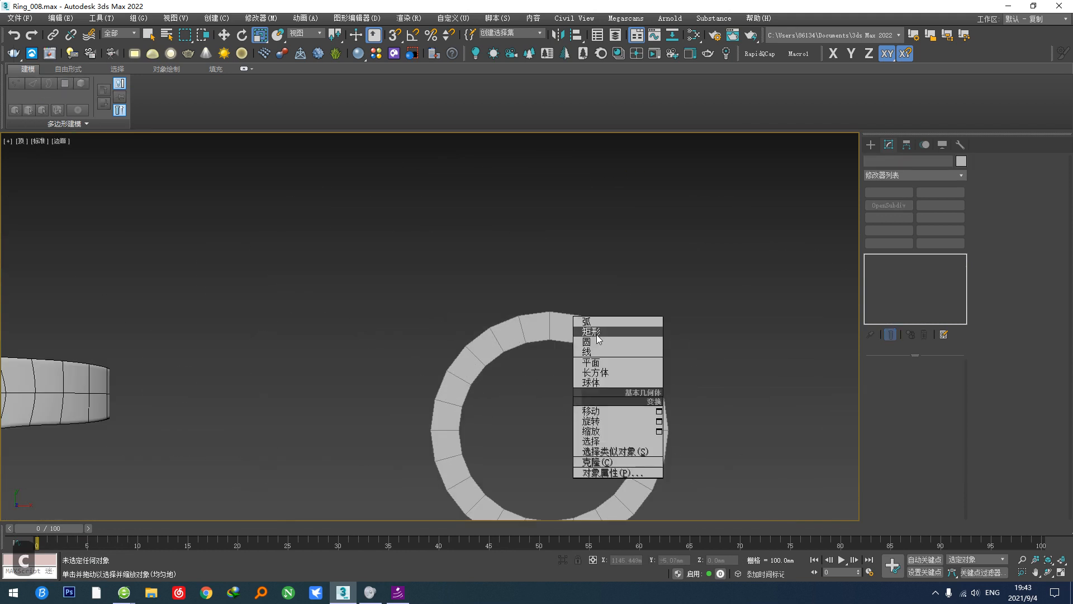
{"action": "left_click", "coordinate": [592, 331]}
{"action": "scroll", "coordinate": [565, 312], "scroll_direction": "up", "scroll_amount": 5}
{"action": "key", "text": "s"}
{"action": "left_click_drag", "start_coordinate": [522, 309], "coordinate": [522, 266]}
Step: Move the small circle along Y until its side vertices line up with the band's outer edge
{"action": "key", "text": "r"}
{"action": "scroll", "coordinate": [525, 303], "scroll_direction": "up", "scroll_amount": 3}
{"action": "key", "text": "w"}
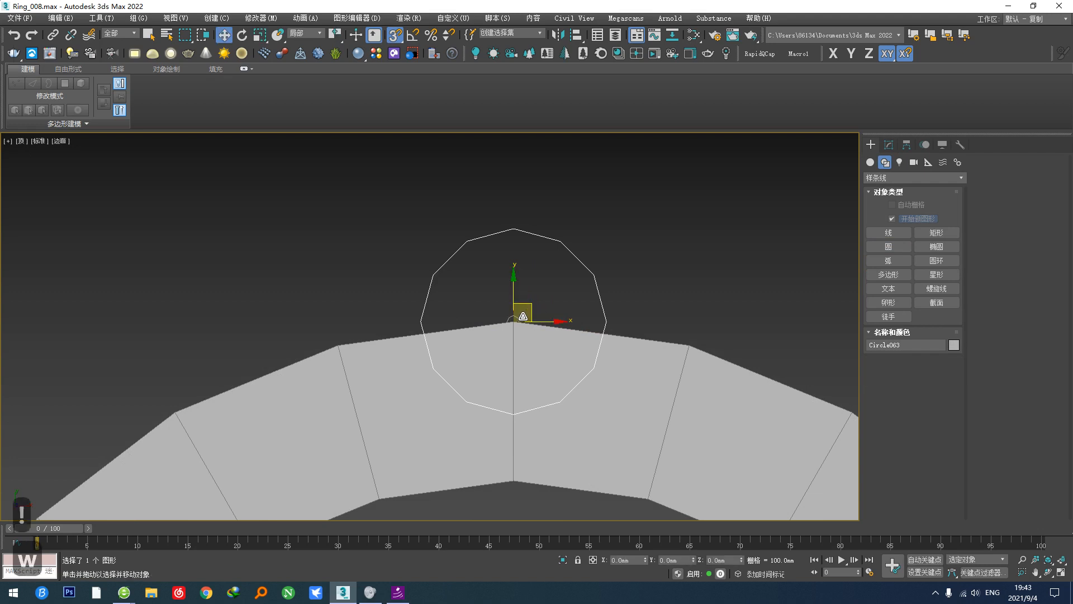
{"action": "left_click_drag", "start_coordinate": [513, 293], "coordinate": [516, 304]}
{"action": "middle_click_drag", "start_coordinate": [516, 304], "coordinate": [330, 321]}
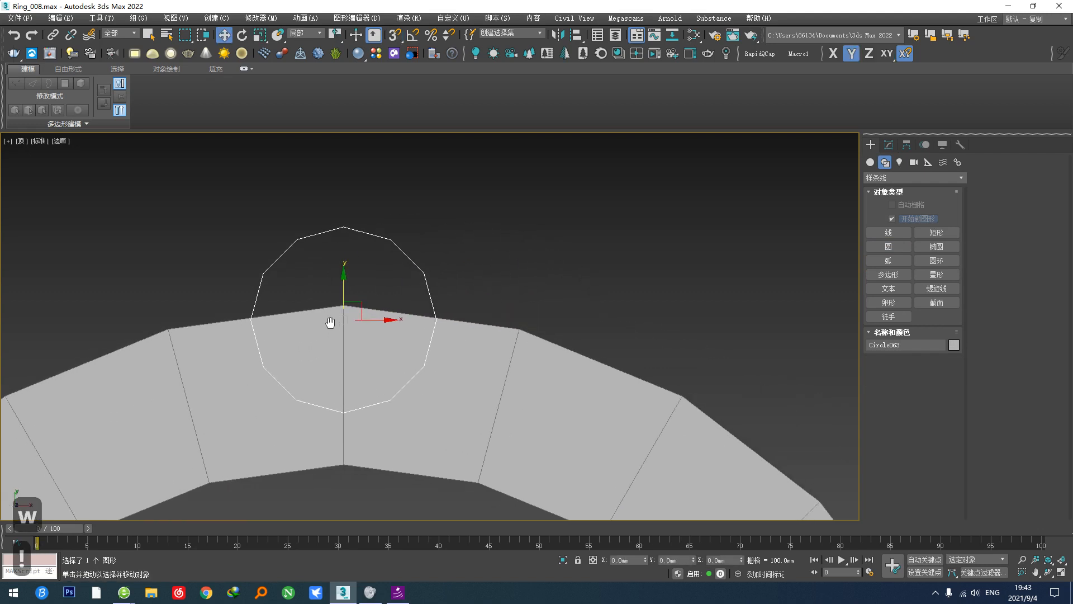
{"action": "left_click", "coordinate": [889, 145]}
{"action": "scroll", "coordinate": [486, 369], "scroll_direction": "down", "scroll_amount": 3}
{"action": "scroll", "coordinate": [454, 347], "scroll_direction": "up", "scroll_amount": 5}
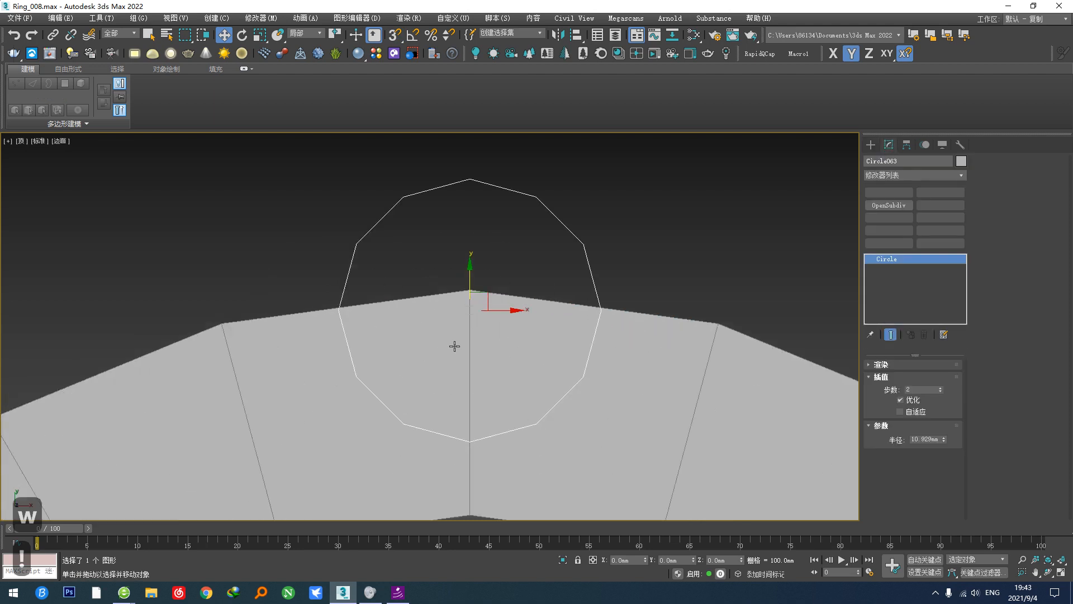
{"action": "mouse_move", "coordinate": [469, 283]}
{"action": "left_mouse_down"}
{"action": "mouse_move", "coordinate": [469, 210]}
{"action": "mouse_move", "coordinate": [469, 304]}
{"action": "mouse_move", "coordinate": [456, 280]}
{"action": "left_mouse_up"}
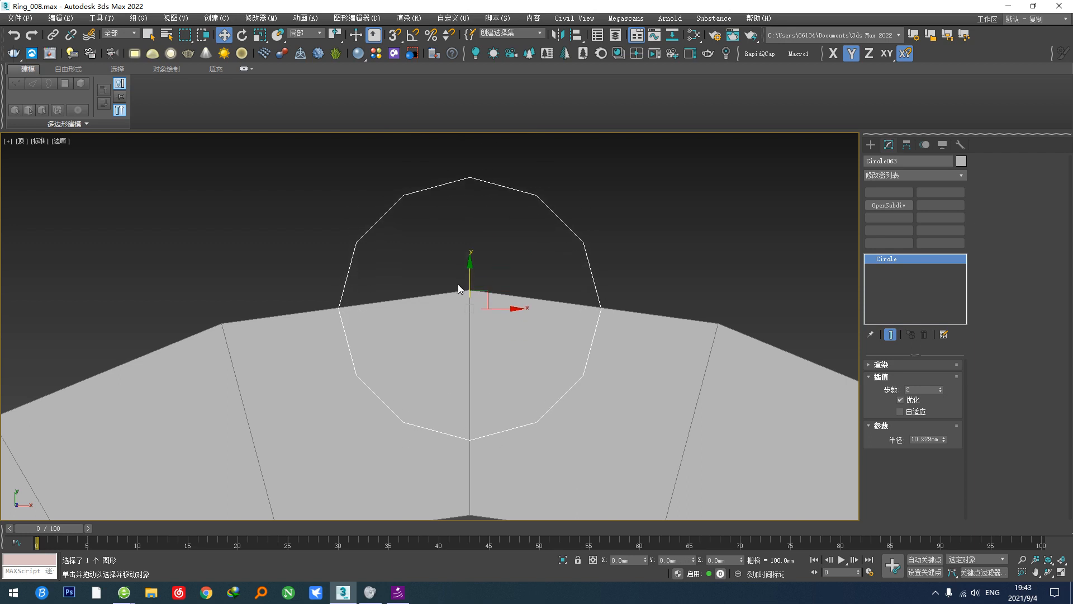
Step: Cut the band's faces along the small circle's lower arc, snapping to the circle's vertices
{"action": "left_click", "coordinate": [458, 284]}
{"action": "key", "text": "ctrl+F1"}
{"action": "key", "text": "alt+c"}
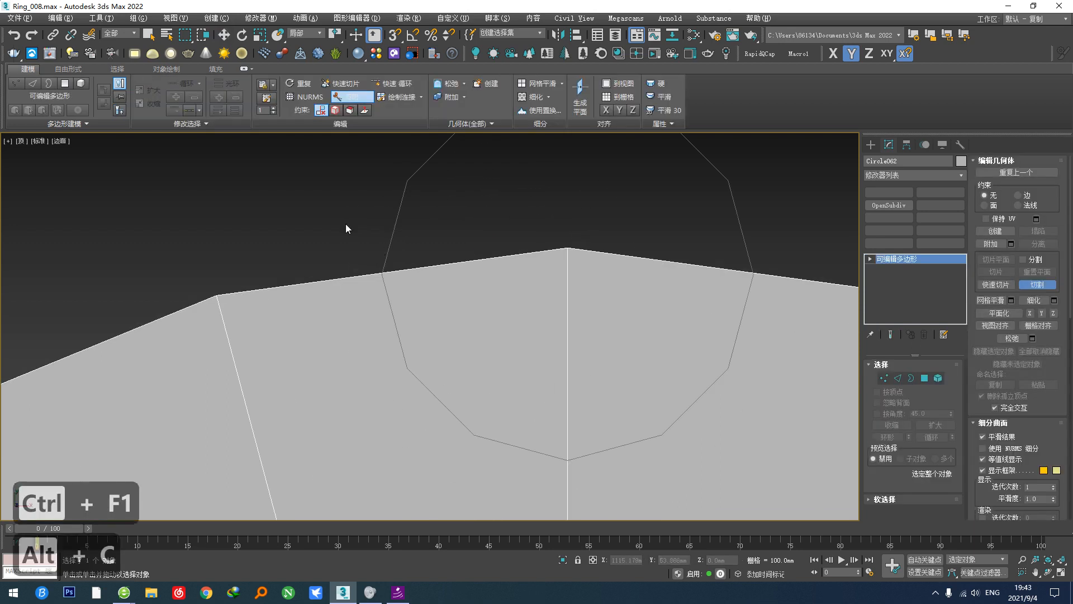
{"action": "key", "text": "s"}
{"action": "left_click", "coordinate": [378, 276]}
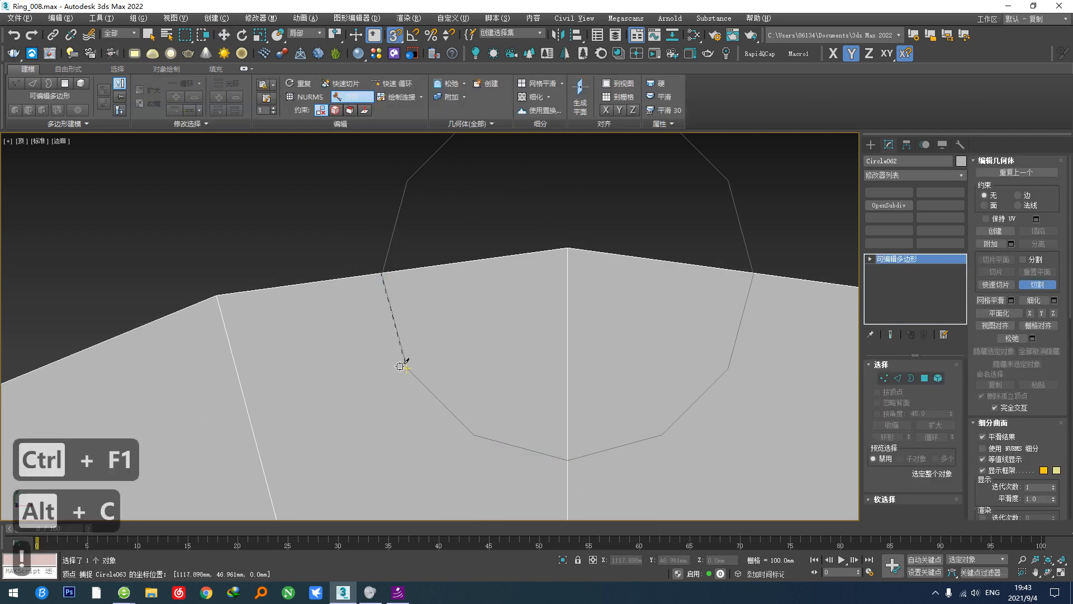
{"action": "left_click", "coordinate": [565, 460]}
{"action": "left_click", "coordinate": [664, 435]}
{"action": "left_click", "coordinate": [724, 370]}
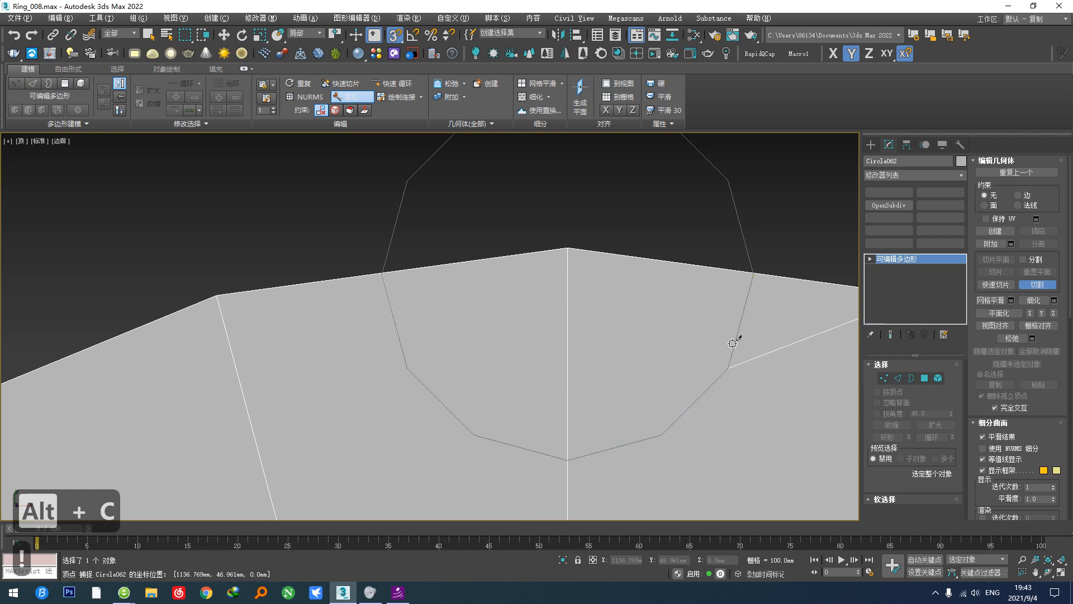
{"action": "left_click", "coordinate": [753, 274]}
{"action": "right_click", "coordinate": [746, 313]}
Step: Cut edges from the lower arc's vertices to the band's surrounding edges, and one cross edge through the area inside the arc
{"action": "scroll", "coordinate": [739, 348], "scroll_direction": "down", "scroll_amount": 3}
{"action": "middle_click_drag", "start_coordinate": [738, 354], "coordinate": [653, 340]}
{"action": "key", "text": "alt+c"}
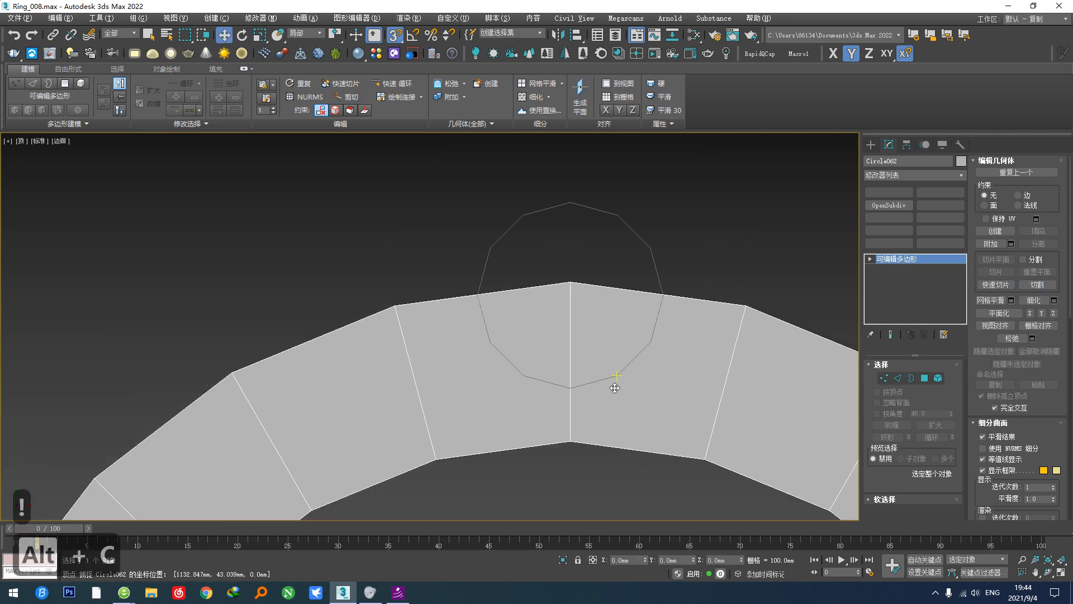
{"action": "key", "text": "alt+c"}
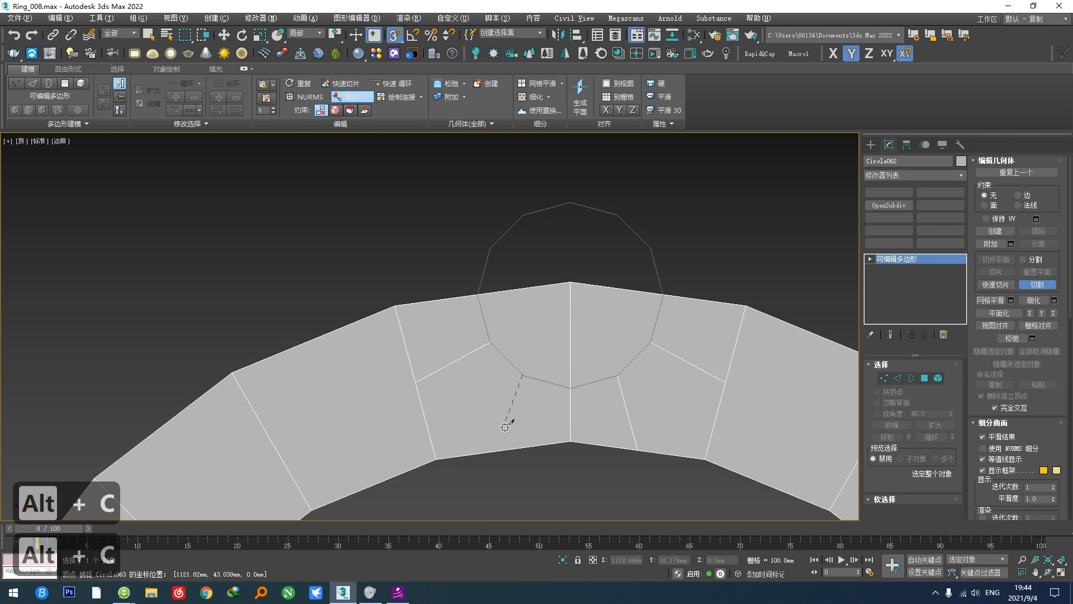
{"action": "left_click", "coordinate": [501, 448]}
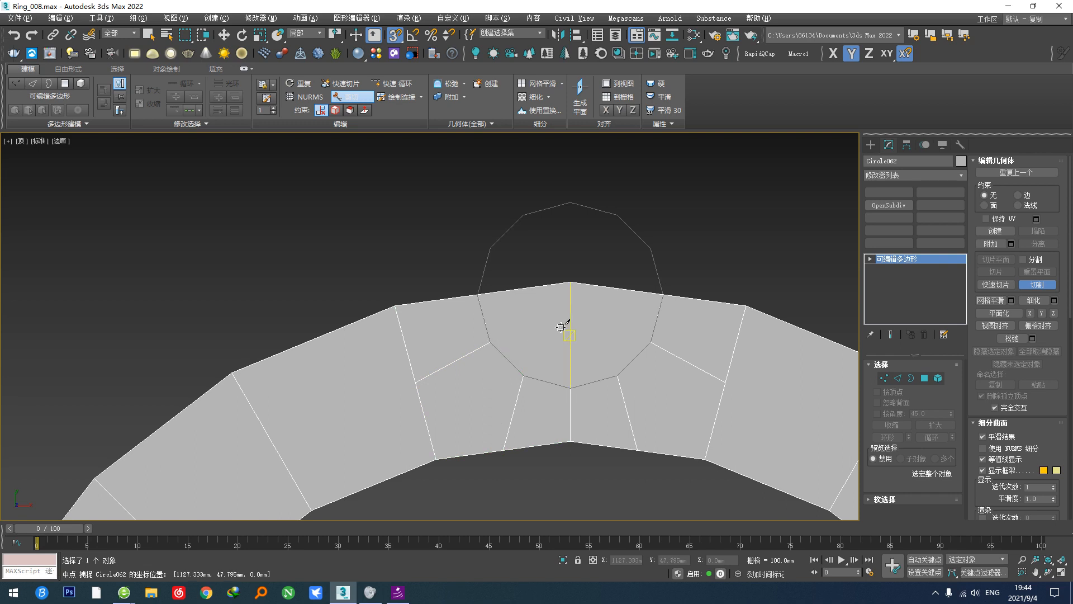
{"action": "left_click", "coordinate": [649, 341]}
{"action": "right_click", "coordinate": [602, 300]}
Step: Select the small circle and convert it to an Editable Poly
{"action": "right_click", "coordinate": [603, 300]}
{"action": "left_click_drag", "start_coordinate": [683, 228], "coordinate": [615, 260]}
{"action": "key", "text": "F5"}
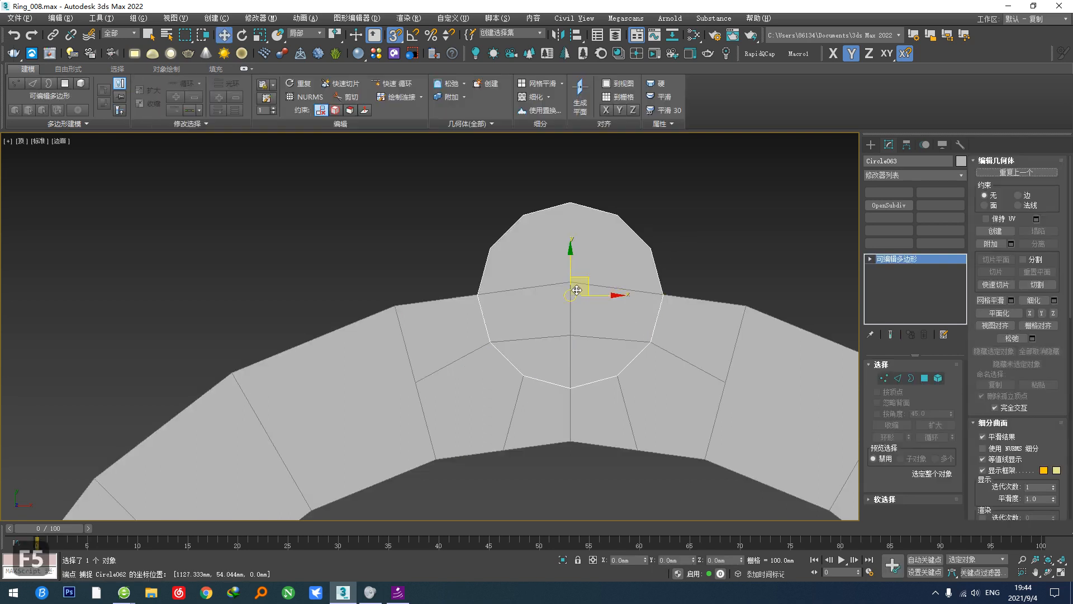
Step: Cut the small circle along the band's outer edge, then divide its upper part with a vertical centre edge and a cross edge
{"action": "key", "text": "alt+c"}
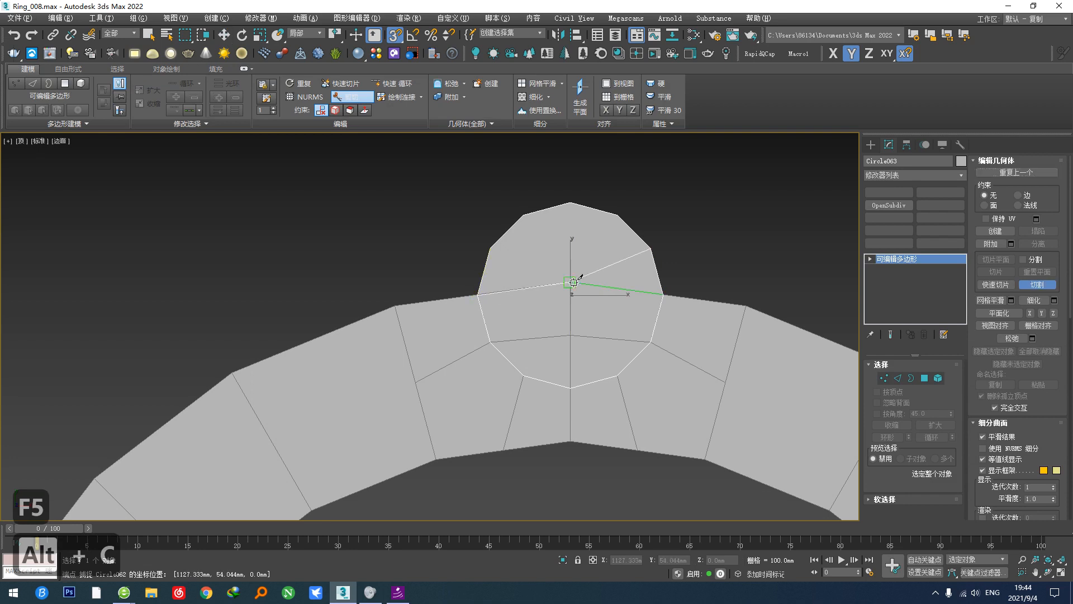
{"action": "middle_click_drag", "start_coordinate": [664, 253], "coordinate": [592, 329]}
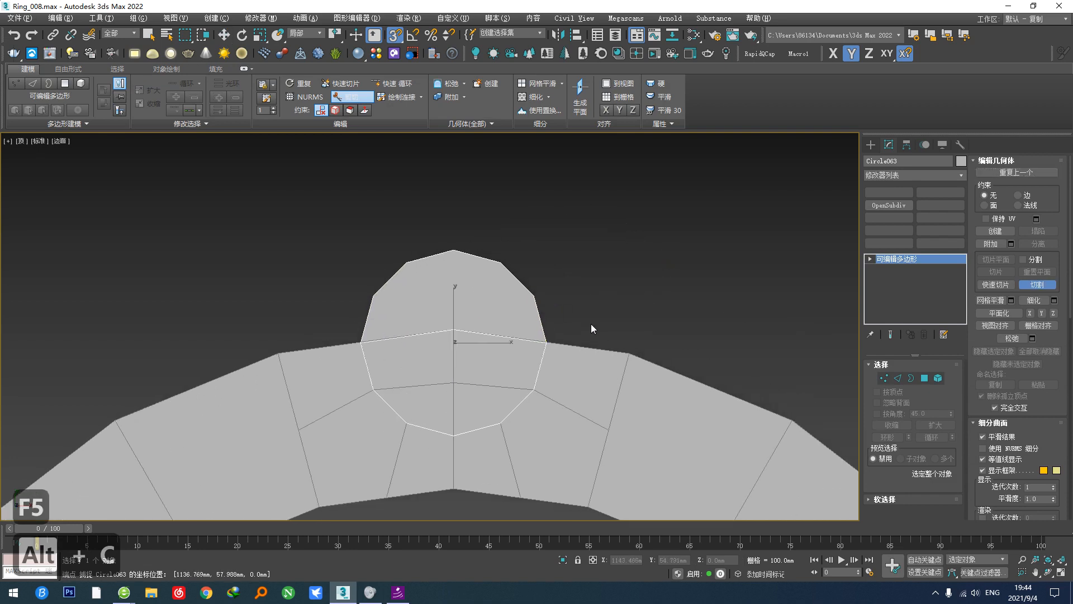
{"action": "key", "text": "alt+c"}
{"action": "key", "text": "alt+c"}
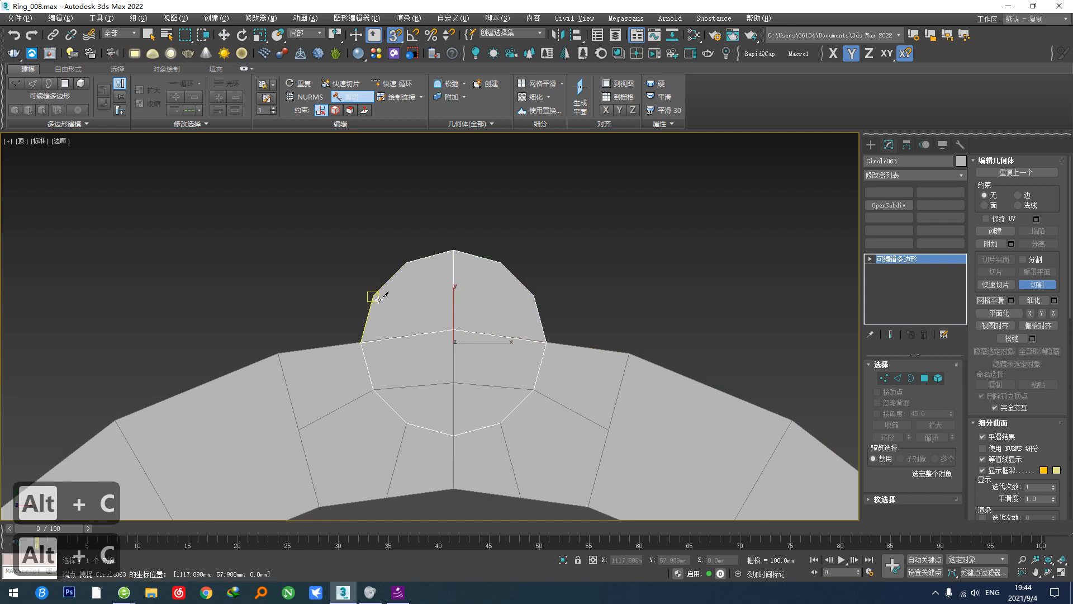
{"action": "left_click", "coordinate": [453, 289]}
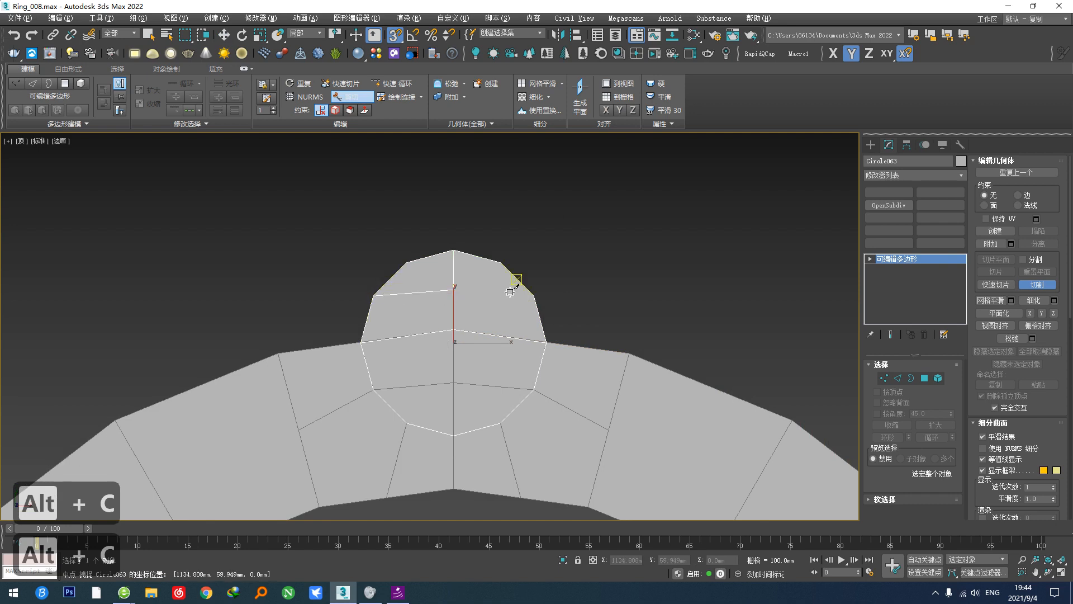
{"action": "right_click", "coordinate": [608, 301]}
Step: Delete the lower polygon of the small circle that overlaps the band
{"action": "left_click", "coordinate": [924, 378]}
{"action": "left_click", "coordinate": [492, 388]}
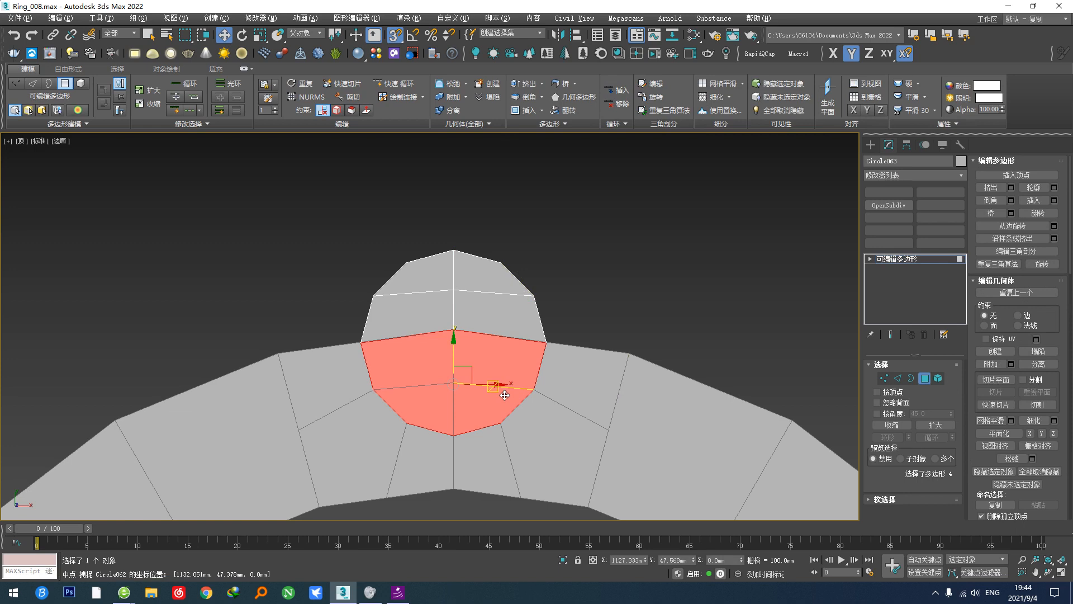
{"action": "key", "text": "ctrl+d"}
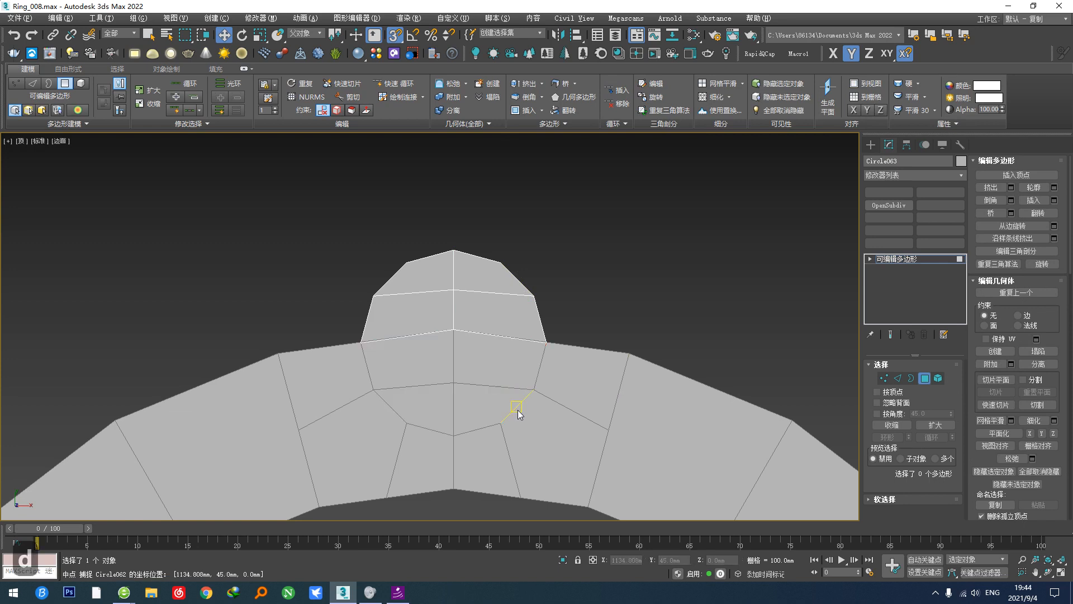
{"action": "left_click", "coordinate": [921, 381]}
Step: Attach the remaining upper part of the small circle to the band
{"action": "left_click", "coordinate": [551, 444]}
{"action": "key", "text": "alt+z"}
{"action": "left_click", "coordinate": [475, 305]}
{"action": "right_click", "coordinate": [475, 305]}
Step: Merge the overlapping vertex pairs at the left, centre and right of the seam between the band and the attached part
{"action": "key", "text": "1"}
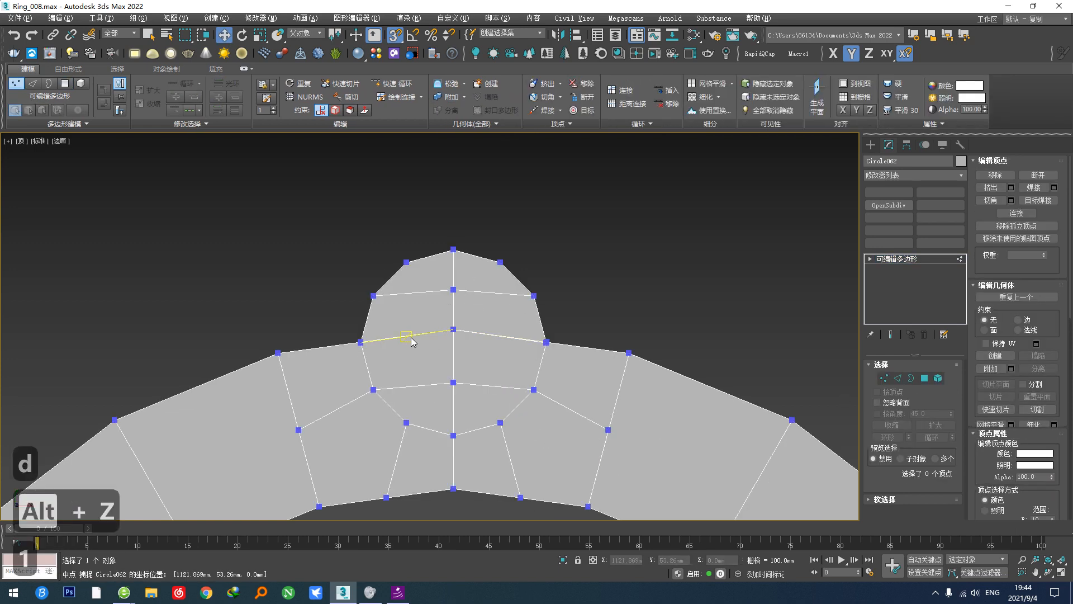
{"action": "left_click_drag", "start_coordinate": [336, 338], "coordinate": [383, 361]}
{"action": "key", "text": "alt+f"}
{"action": "left_click_drag", "start_coordinate": [474, 346], "coordinate": [435, 311]}
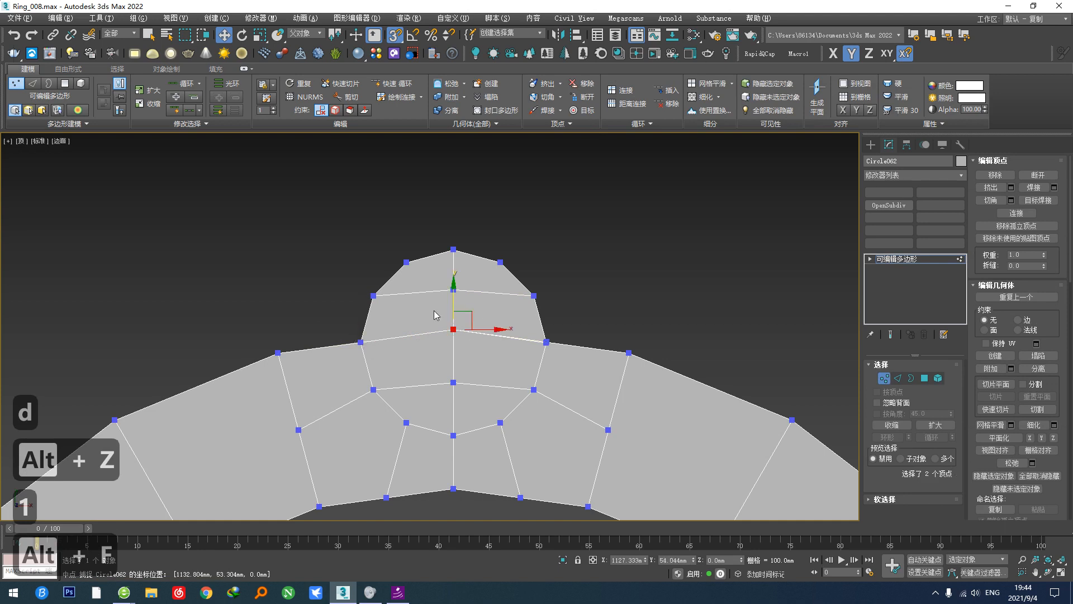
{"action": "key", "text": "alt+f"}
{"action": "left_click_drag", "start_coordinate": [554, 355], "coordinate": [520, 335]}
{"action": "key", "text": "alt+f"}
{"action": "scroll", "coordinate": [516, 299], "scroll_direction": "down", "scroll_amount": 3}
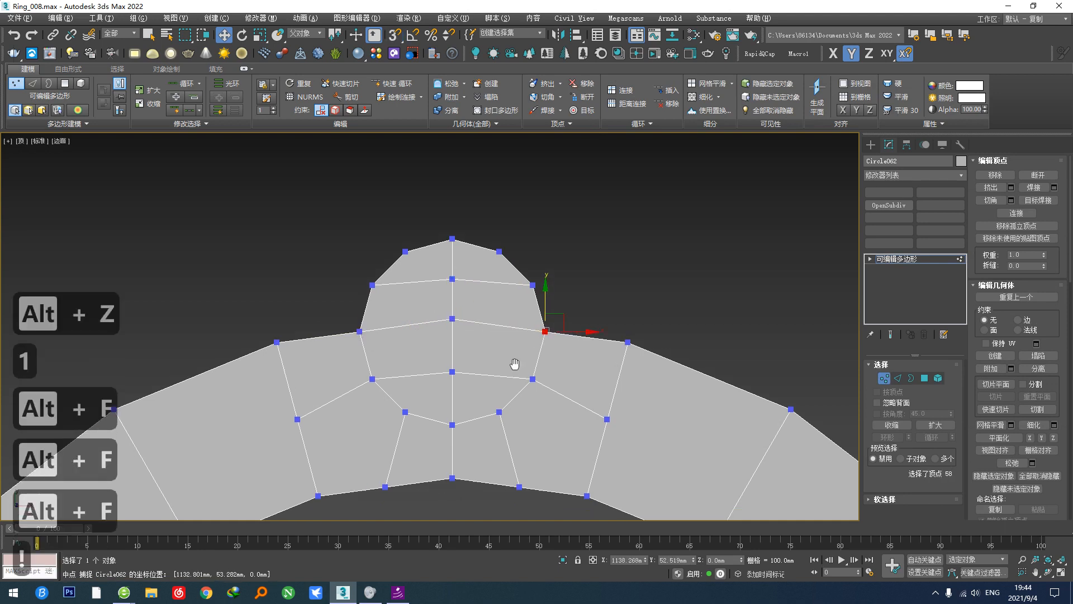
Step: Select all eight polygons of the top round prong and clone them as an element outside the band's right side
{"action": "left_click", "coordinate": [925, 378]}
{"action": "scroll", "coordinate": [546, 234], "scroll_direction": "up", "scroll_amount": 3}
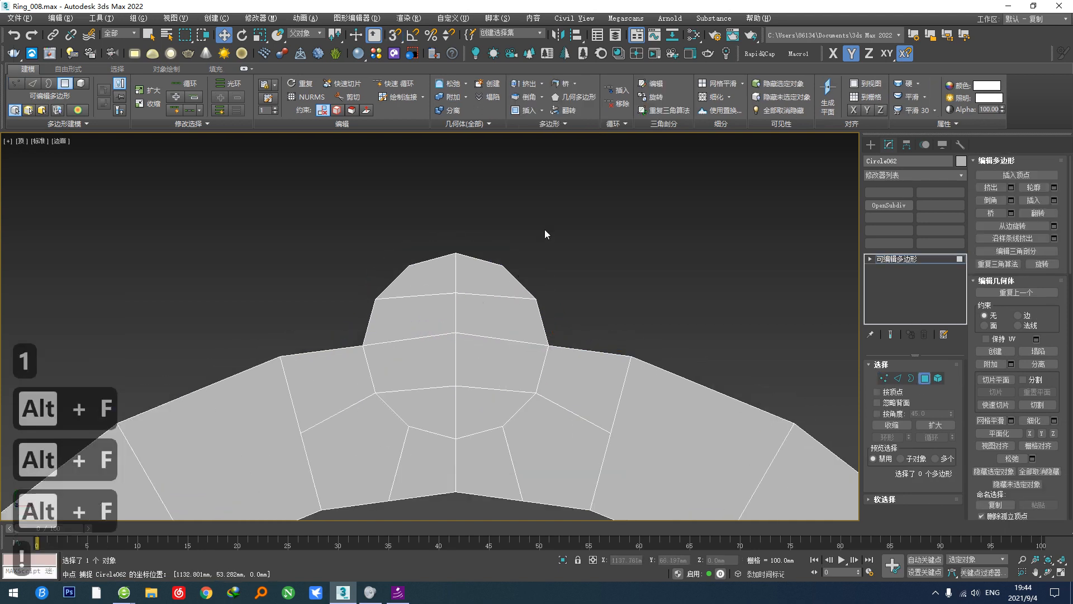
{"action": "left_click_drag", "start_coordinate": [396, 326], "coordinate": [395, 328]}
{"action": "left_click", "coordinate": [464, 355], "text": "ctrl"}
{"action": "left_click", "coordinate": [439, 358], "text": "ctrl"}
{"action": "left_click", "coordinate": [444, 402], "text": "ctrl"}
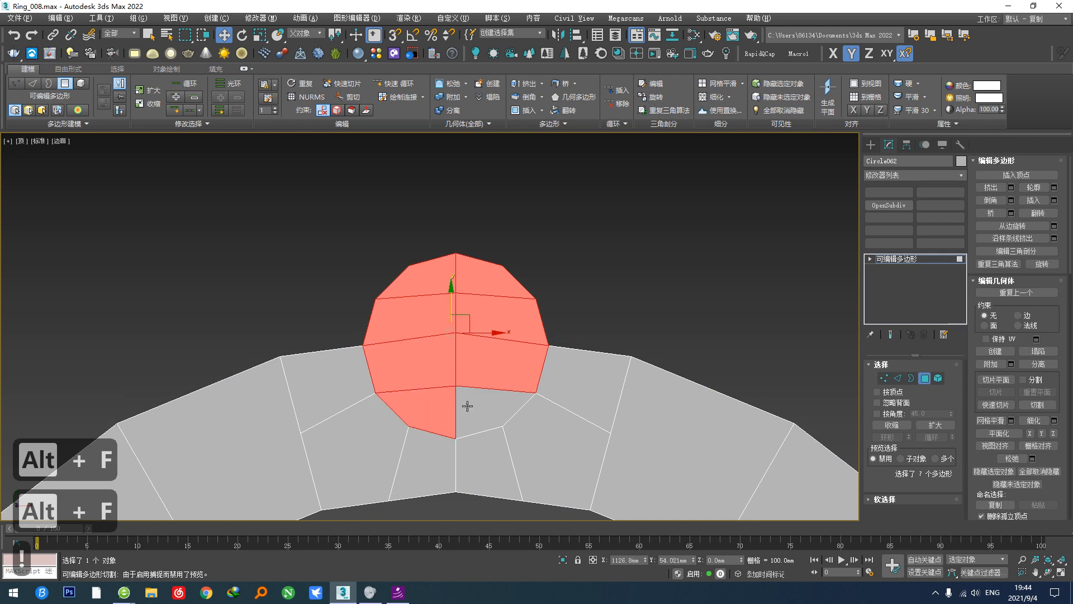
{"action": "left_click", "coordinate": [473, 407], "text": "ctrl"}
{"action": "scroll", "coordinate": [481, 419], "scroll_direction": "down", "scroll_amount": 5}
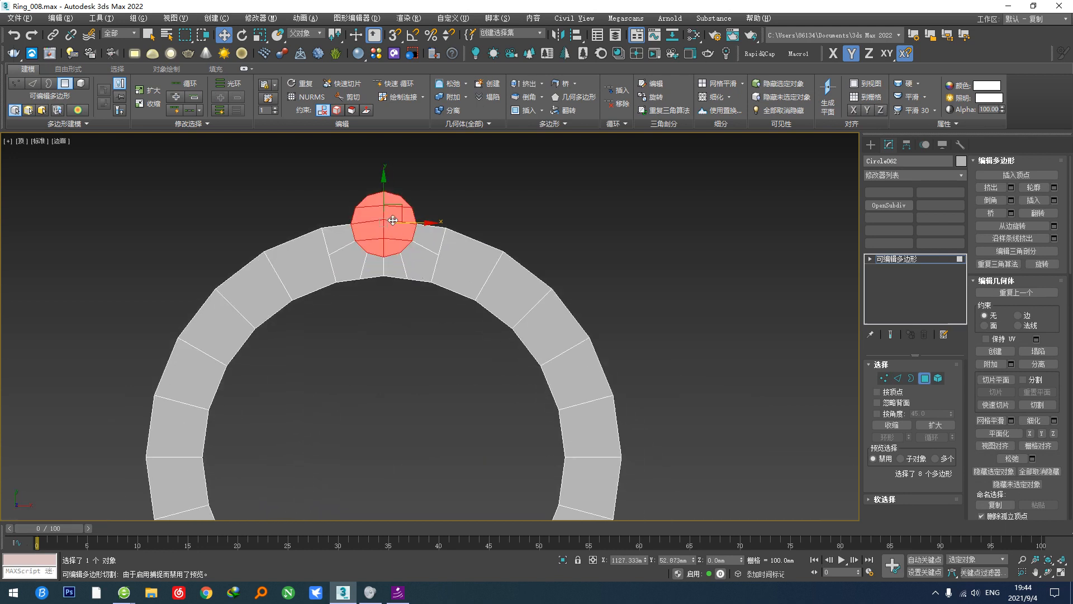
{"action": "left_click_drag", "start_coordinate": [401, 208], "coordinate": [684, 406], "text": "shift"}
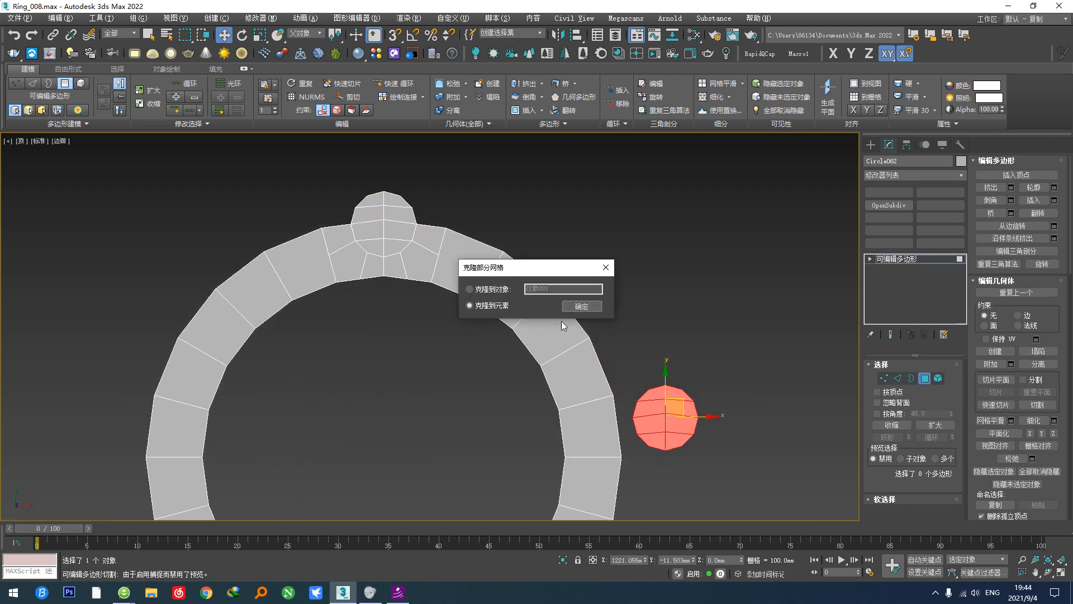
{"action": "left_click", "coordinate": [586, 311]}
Step: Place the cloned circle, rotated a quarter turn, over the band's rightmost outer vertex and detach it as a separate object
{"action": "middle_click_drag", "start_coordinate": [596, 376], "coordinate": [438, 281]}
{"action": "key", "text": "e"}
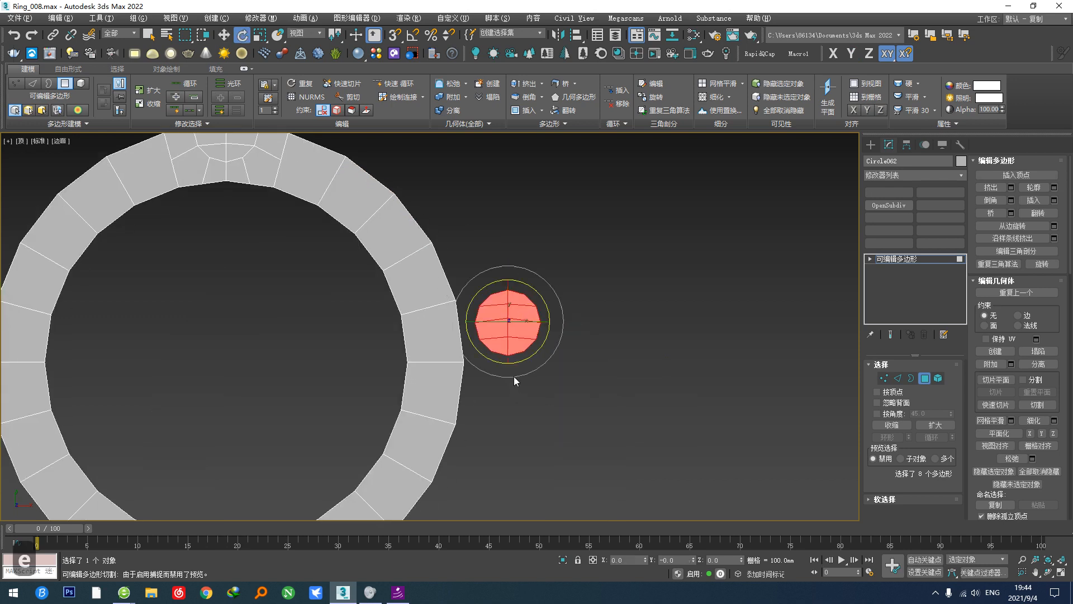
{"action": "scroll", "coordinate": [471, 314], "scroll_direction": "up", "scroll_amount": 3}
{"action": "left_click_drag", "start_coordinate": [570, 293], "coordinate": [468, 409]}
{"action": "key", "text": "w"}
{"action": "key", "text": "s"}
{"action": "scroll", "coordinate": [468, 409], "scroll_direction": "up", "scroll_amount": 4}
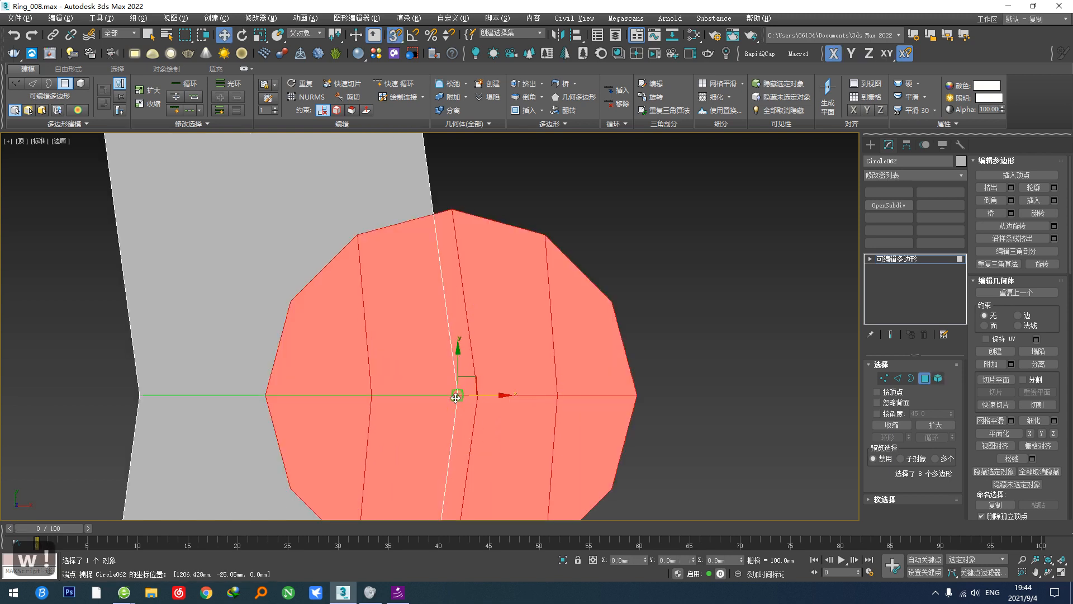
{"action": "scroll", "coordinate": [471, 411], "scroll_direction": "down", "scroll_amount": 1}
{"action": "key", "text": "alt+d"}
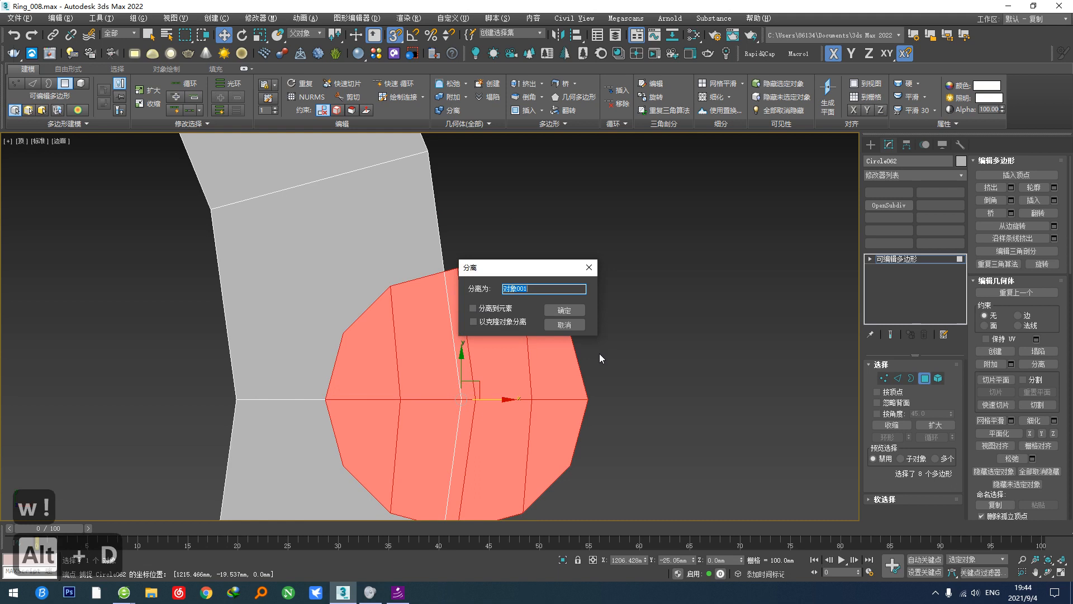
{"action": "left_click", "coordinate": [565, 309]}
Step: Cut the detached circle's inner outline into the right side of the band
{"action": "key", "text": "alt+c"}
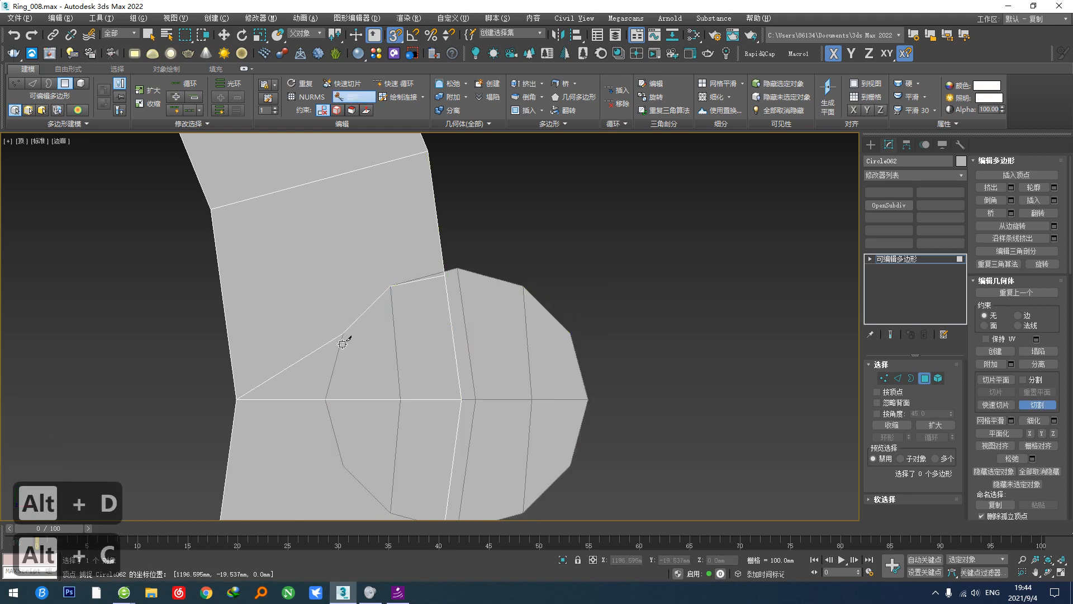
{"action": "middle_click_drag", "start_coordinate": [354, 451], "coordinate": [346, 345]}
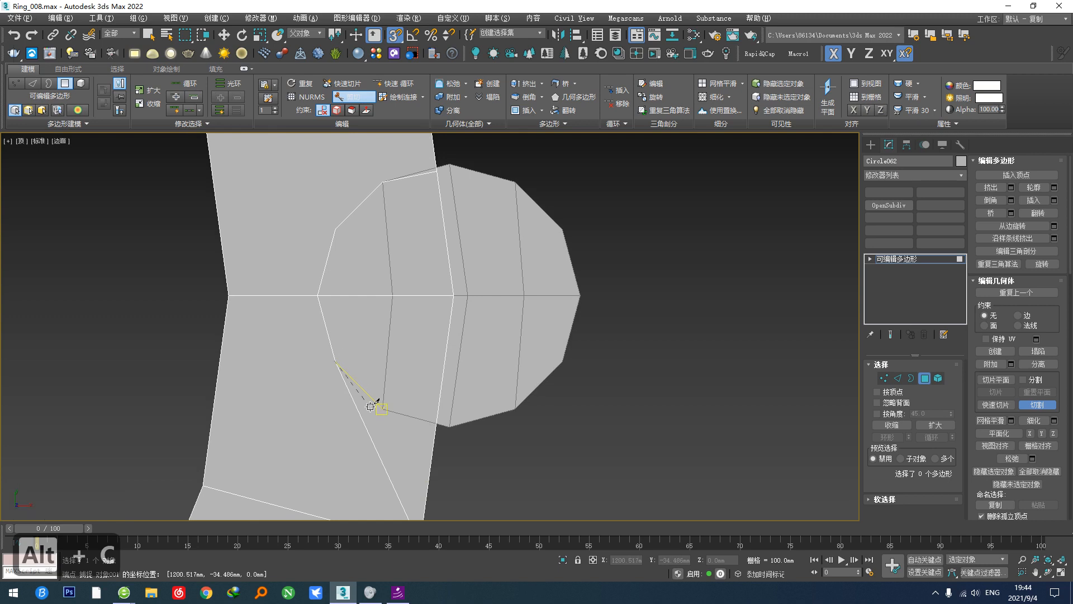
{"action": "left_click", "coordinate": [391, 513]}
{"action": "left_click", "coordinate": [438, 420]}
{"action": "right_click", "coordinate": [438, 420]}
Step: Cut connecting edges from the circle outline's vertices to the midpoints of the surrounding band edges
{"action": "middle_click_drag", "start_coordinate": [378, 422], "coordinate": [396, 371]}
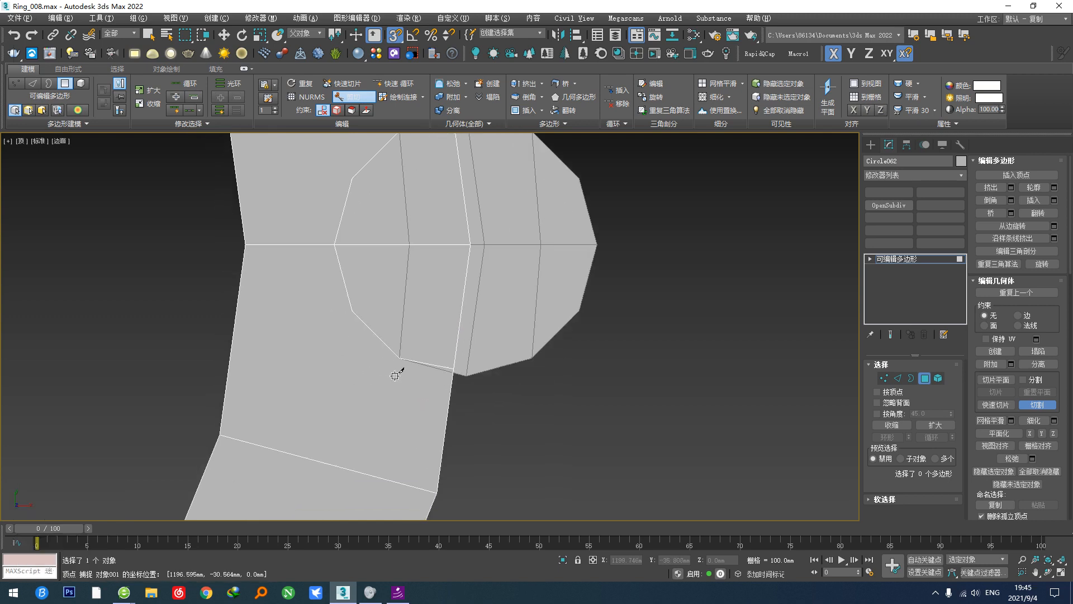
{"action": "left_click", "coordinate": [328, 464]}
{"action": "left_click", "coordinate": [399, 358]}
{"action": "right_click", "coordinate": [339, 315]}
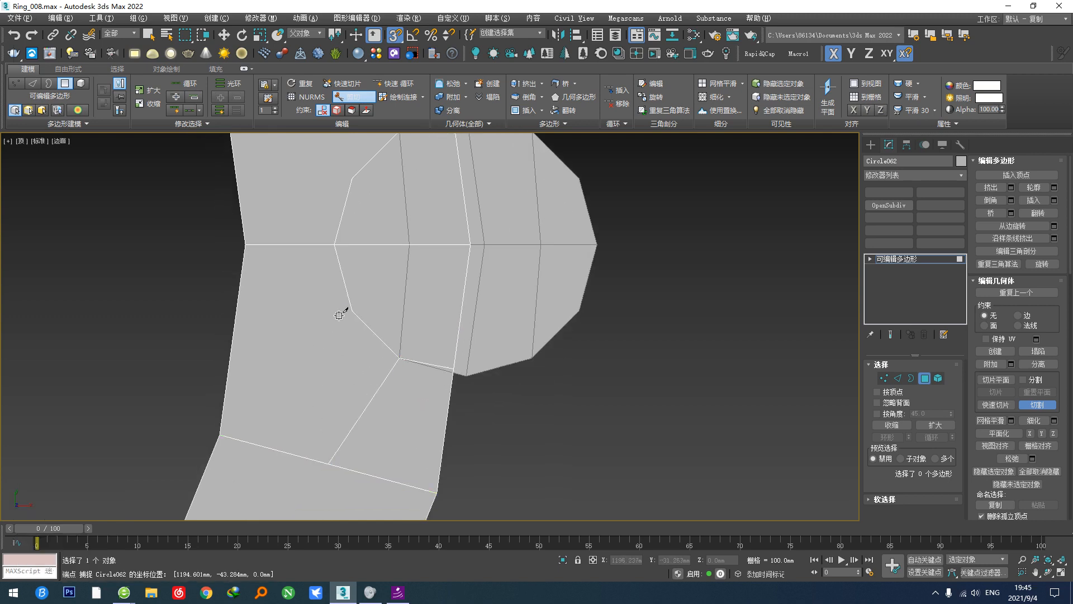
{"action": "left_click", "coordinate": [231, 336]}
{"action": "right_click", "coordinate": [232, 327]}
{"action": "middle_click_drag", "start_coordinate": [448, 249], "coordinate": [460, 332]}
{"action": "left_click", "coordinate": [373, 278]}
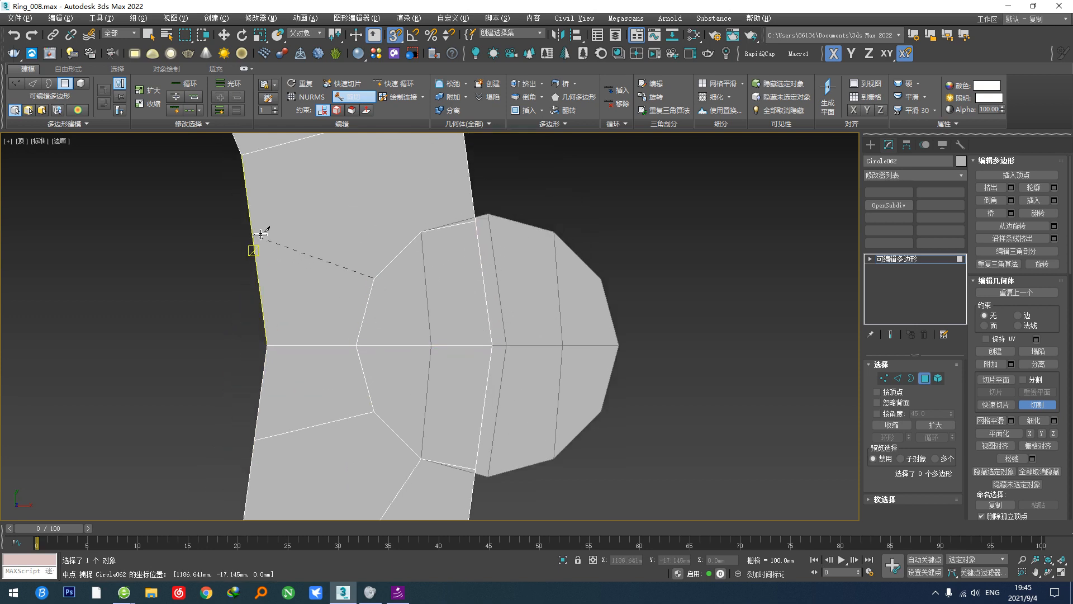
{"action": "mouse_move", "coordinate": [360, 242]}
{"action": "middle_mouse_down"}
{"action": "mouse_move", "coordinate": [413, 429]}
{"action": "mouse_move", "coordinate": [457, 328]}
{"action": "mouse_move", "coordinate": [429, 262]}
{"action": "middle_mouse_up"}
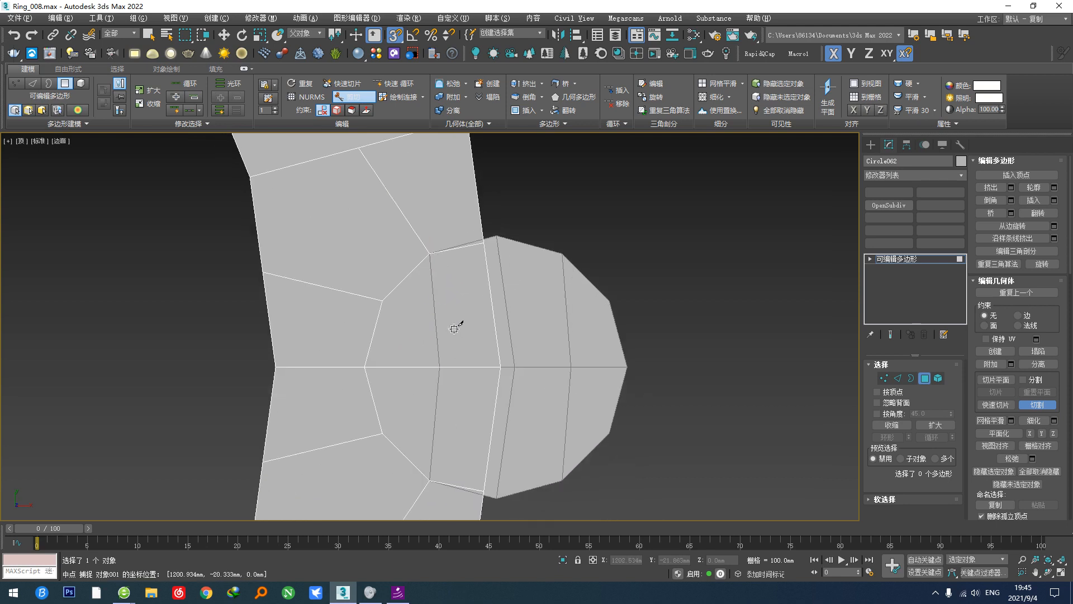
{"action": "right_click", "coordinate": [441, 291]}
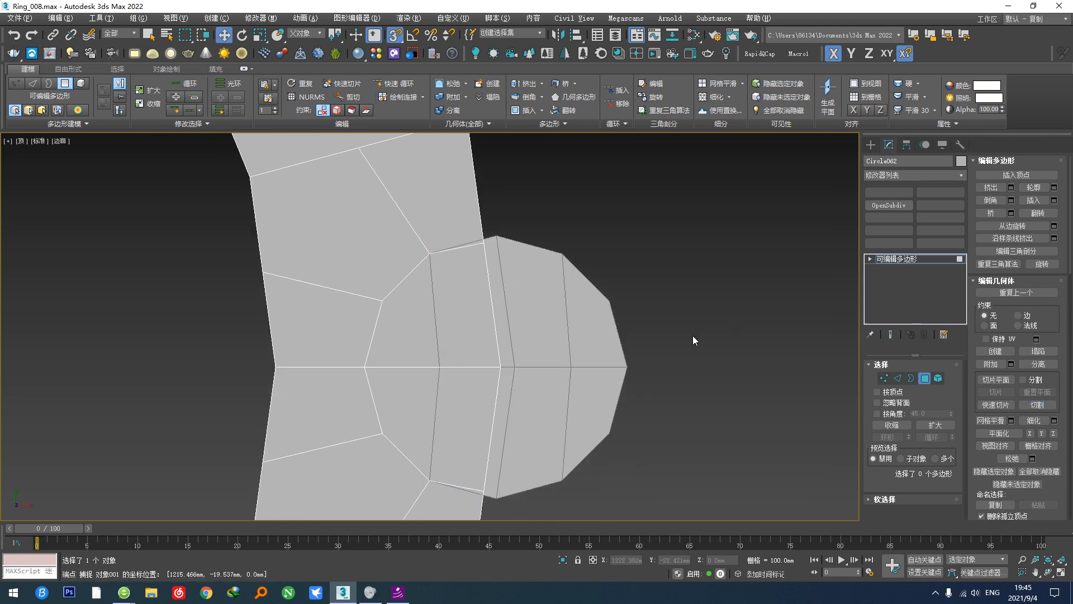
Step: Shift the detached circle's element inward along X so its middle edge line lies on the band's outer edge
{"action": "left_click", "coordinate": [924, 378]}
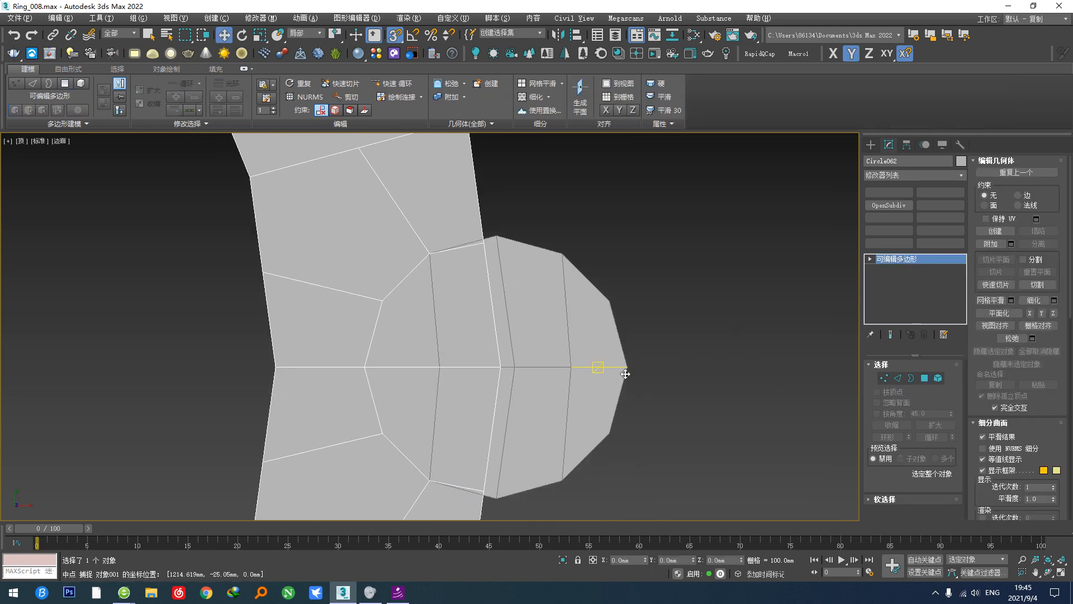
{"action": "left_click", "coordinate": [594, 367]}
{"action": "left_click", "coordinate": [937, 378]}
{"action": "scroll", "coordinate": [525, 374], "scroll_direction": "up", "scroll_amount": 2}
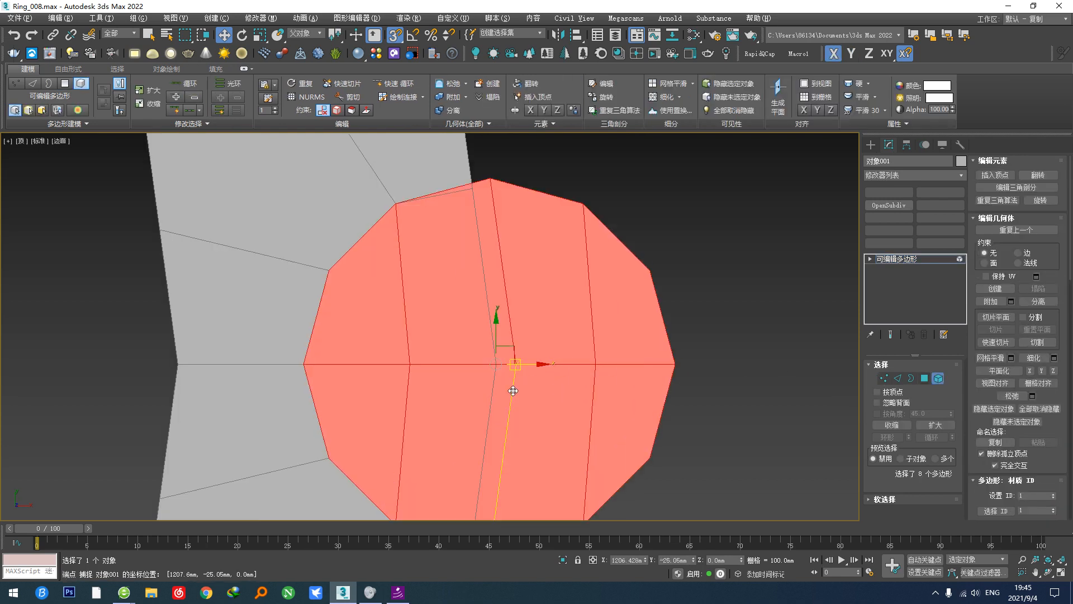
{"action": "scroll", "coordinate": [547, 357], "scroll_direction": "down", "scroll_amount": 1}
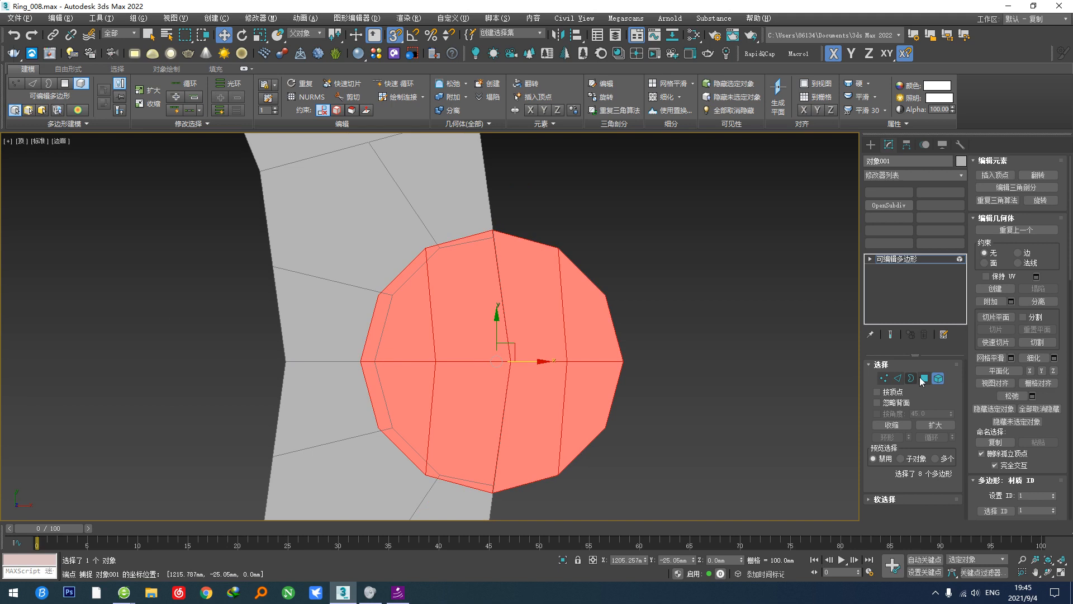
{"action": "left_click", "coordinate": [938, 379]}
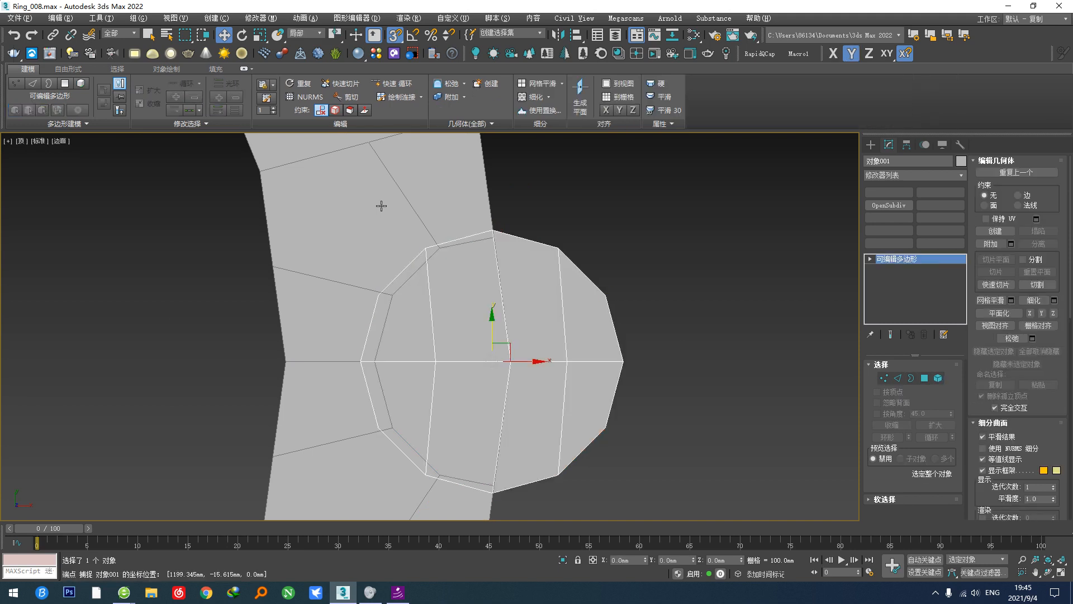
Step: Remove the ten previously cut edges from the right side of the band
{"action": "left_click", "coordinate": [897, 378]}
{"action": "scroll", "coordinate": [541, 323], "scroll_direction": "down", "scroll_amount": 5}
{"action": "scroll", "coordinate": [253, 375], "scroll_direction": "up", "scroll_amount": 2}
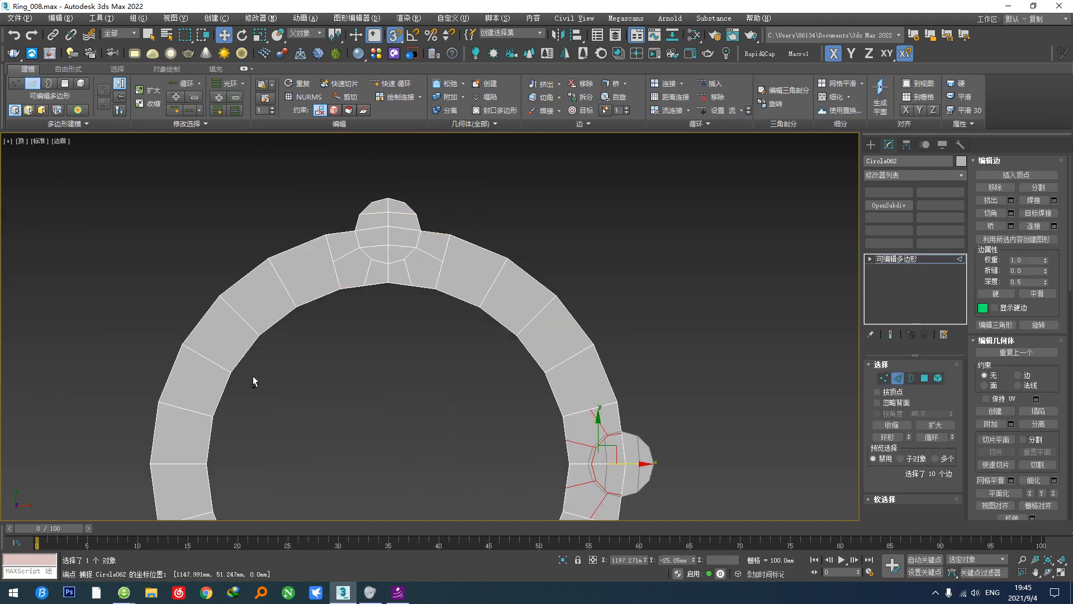
{"action": "scroll", "coordinate": [617, 408], "scroll_direction": "up", "scroll_amount": 4}
{"action": "key", "text": "ctrl+x"}
Step: Cut the repositioned circle's inner outline into the band, following its vertices from the upper to the lower seam point
{"action": "key", "text": "alt+c"}
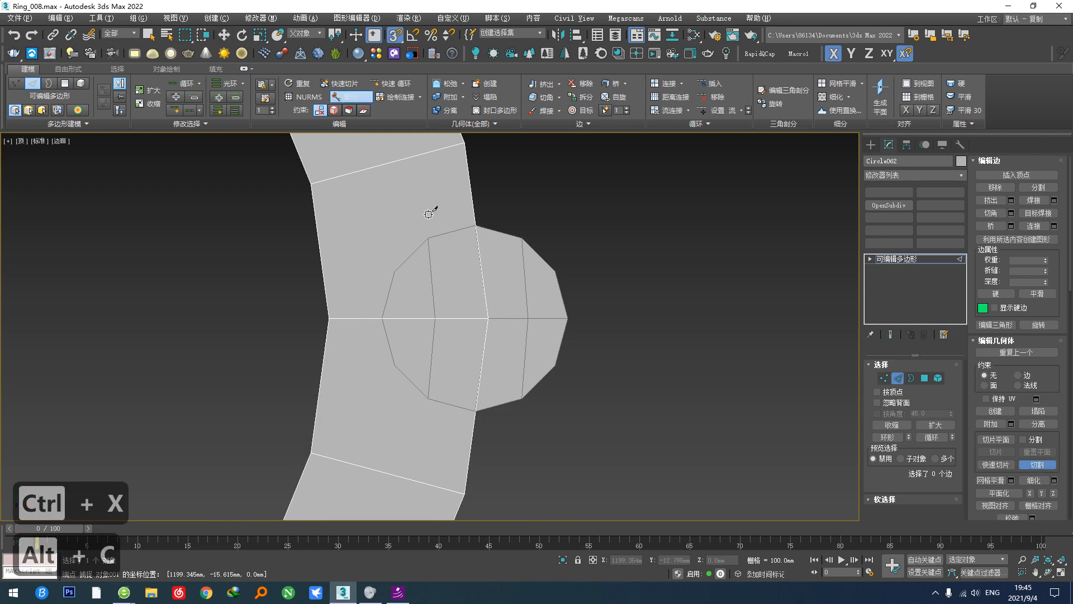
{"action": "middle_click_drag", "start_coordinate": [428, 214], "coordinate": [436, 235]}
{"action": "left_click", "coordinate": [437, 258]}
{"action": "left_click", "coordinate": [403, 293]}
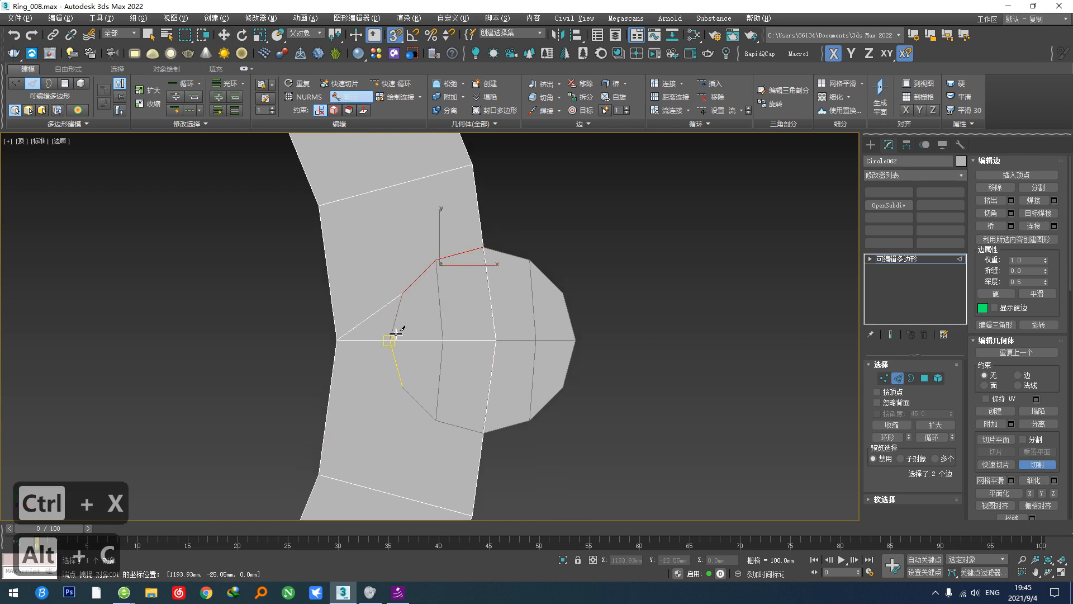
{"action": "left_click", "coordinate": [390, 339]}
{"action": "left_click", "coordinate": [403, 386]}
{"action": "left_click", "coordinate": [436, 419]}
{"action": "left_click", "coordinate": [483, 431]}
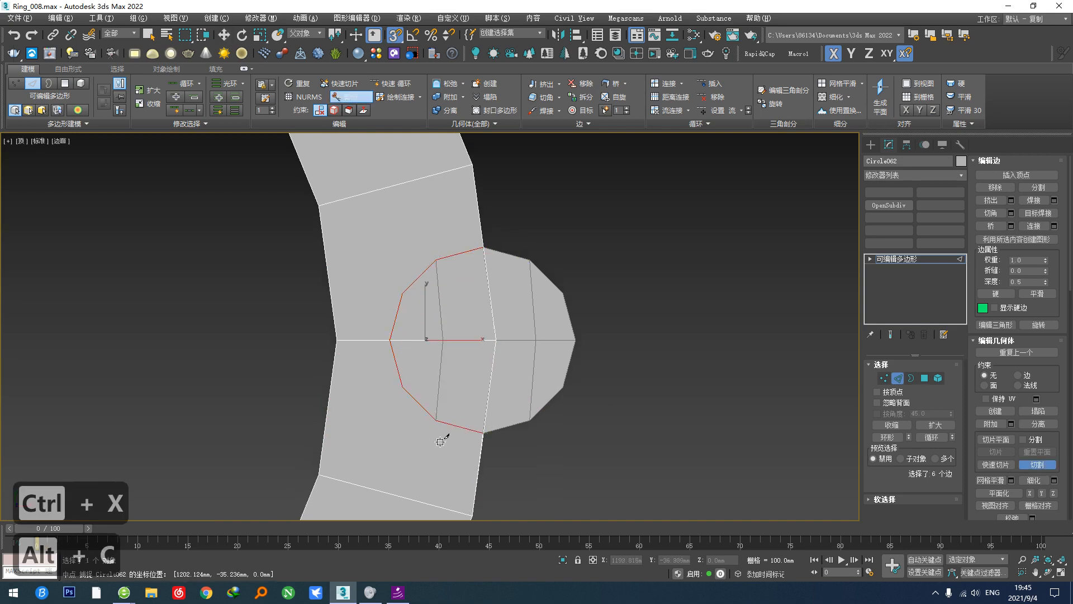
Step: Cut four connecting edges from the new outline's vertices to the midpoints of the adjoining band edges
{"action": "left_click", "coordinate": [396, 495]}
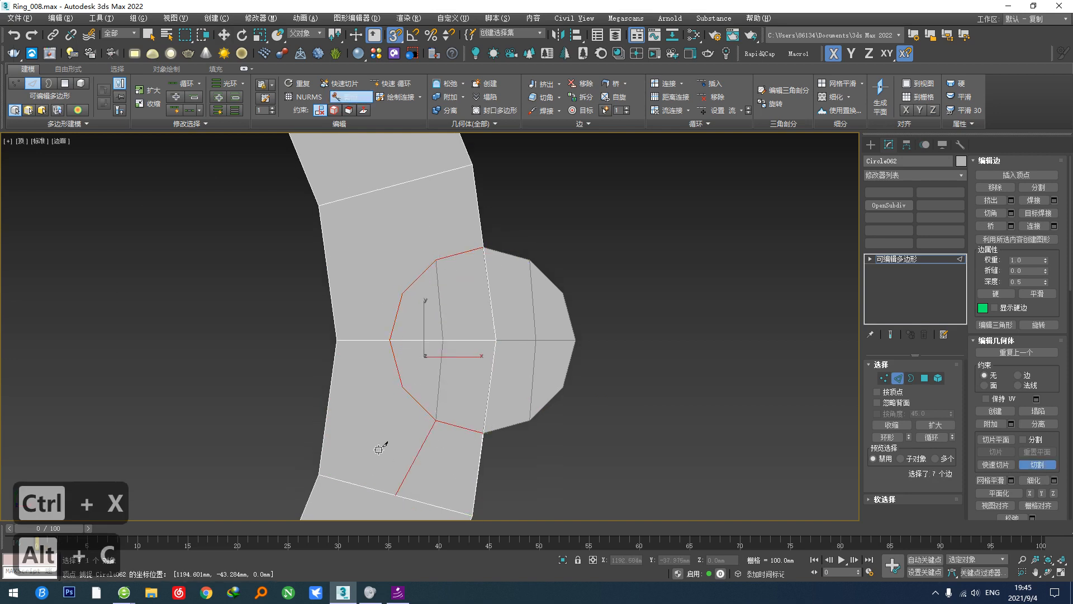
{"action": "left_click", "coordinate": [334, 407]}
{"action": "left_click", "coordinate": [328, 272]}
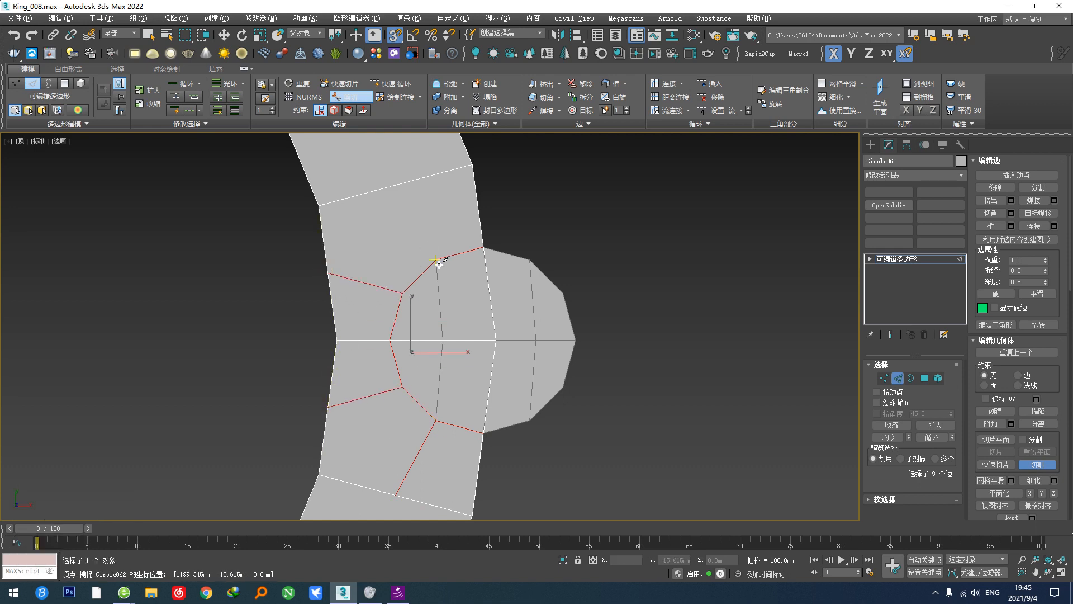
{"action": "left_click", "coordinate": [397, 185]}
{"action": "key", "text": "w"}
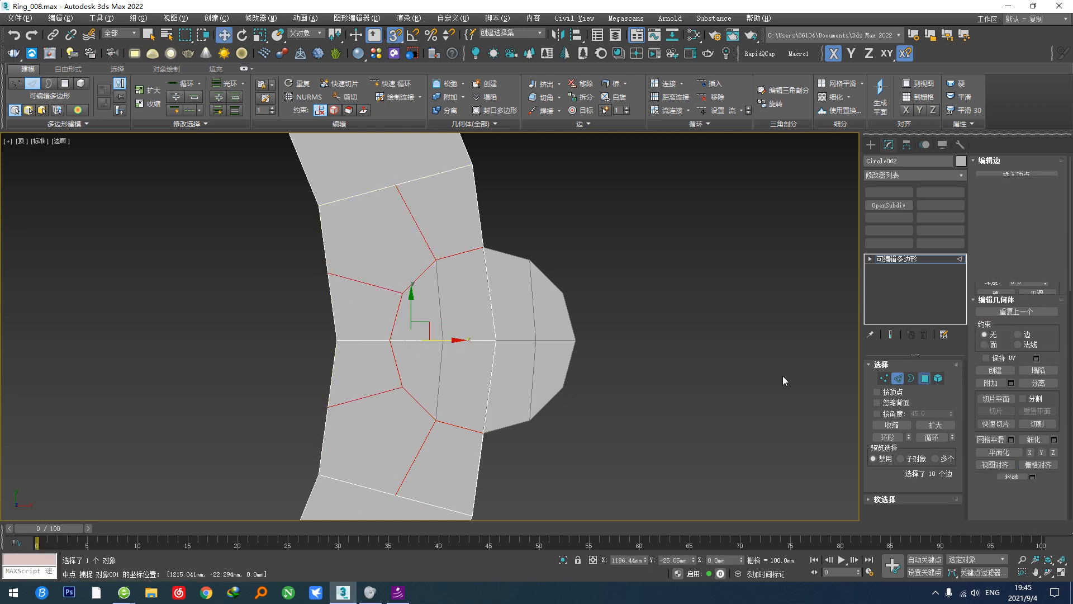
Step: Delete the band polygons that lie inside the newly cut circle outline
{"action": "key", "text": "4"}
{"action": "key", "text": "ctrl+d"}
{"action": "key", "text": "ctrl+d"}
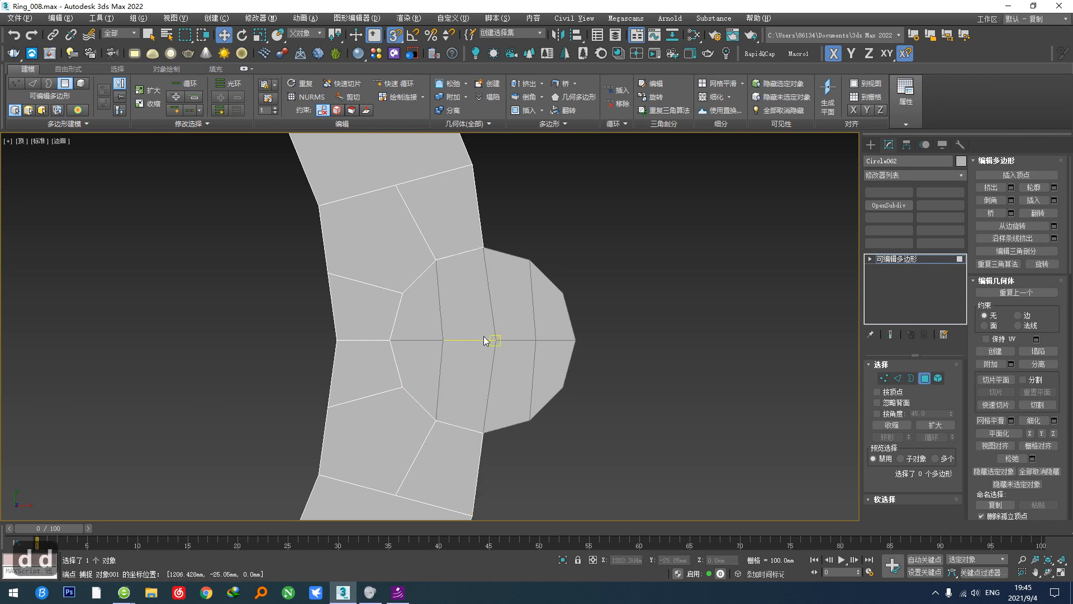
Step: Attach the detached circle to the band and weld the mesh's overlapping vertices
{"action": "key", "text": "alt+z"}
{"action": "key", "text": "1"}
{"action": "key", "text": "ctrl+a"}
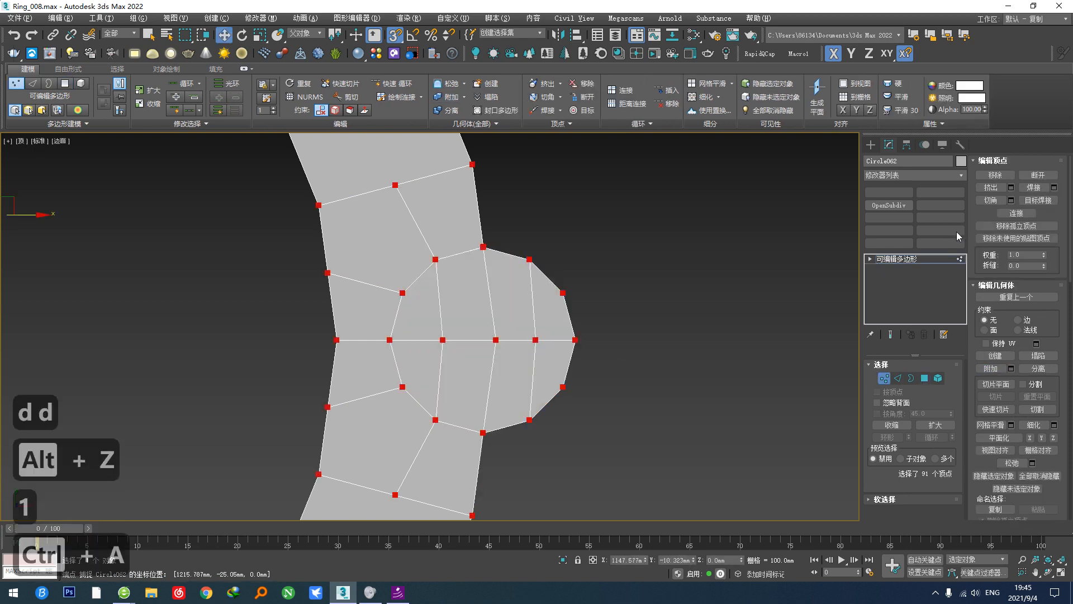
{"action": "left_click", "coordinate": [882, 383]}
Step: Select the vertical centre edge loop through the top prong and apply a Symmetry modifier to the band
{"action": "scroll", "coordinate": [642, 357], "scroll_direction": "down", "scroll_amount": 4}
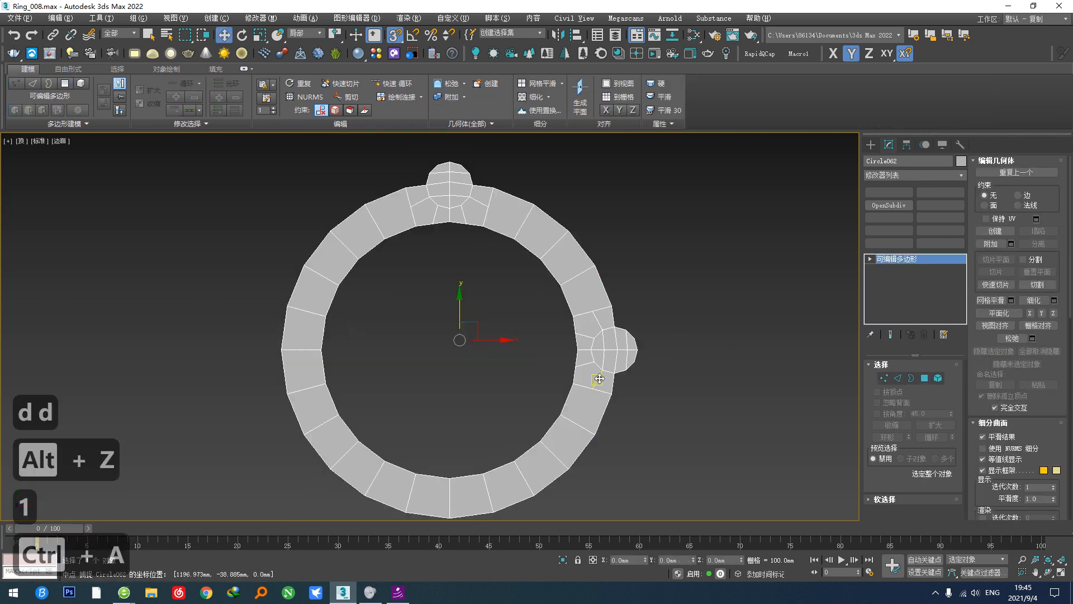
{"action": "scroll", "coordinate": [496, 352], "scroll_direction": "up", "scroll_amount": 1}
{"action": "scroll", "coordinate": [442, 343], "scroll_direction": "down", "scroll_amount": 4}
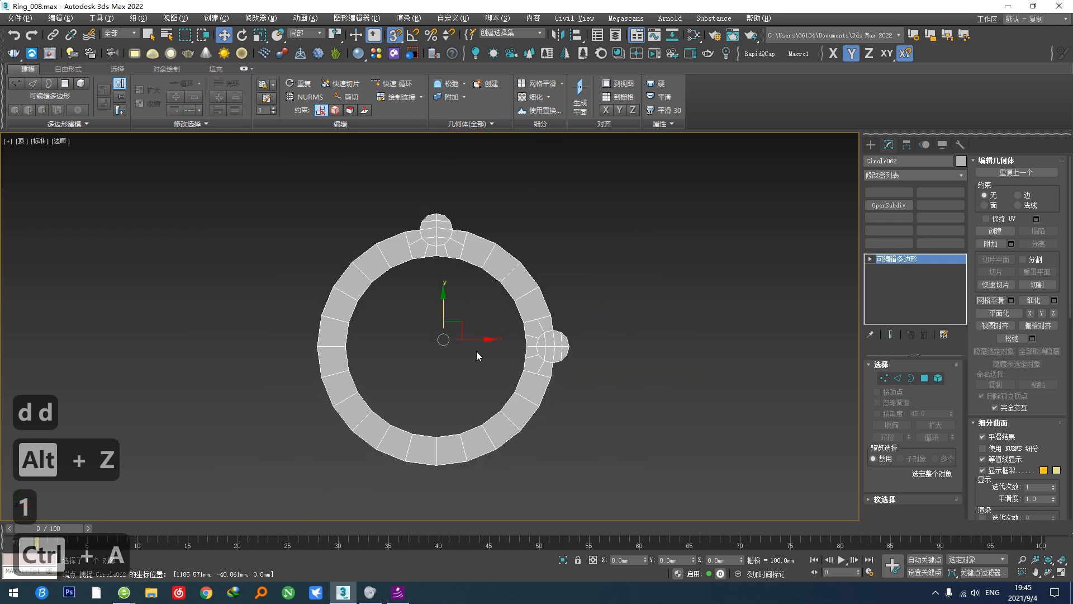
{"action": "scroll", "coordinate": [431, 340], "scroll_direction": "up", "scroll_amount": 2}
{"action": "right_click", "coordinate": [497, 365]}
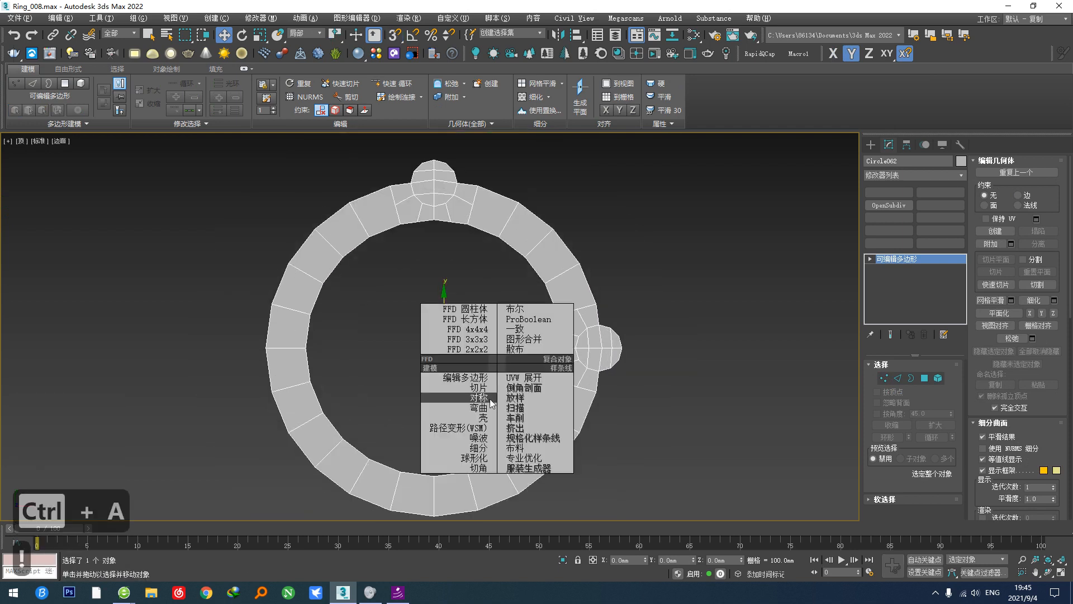
{"action": "left_click", "coordinate": [897, 377]}
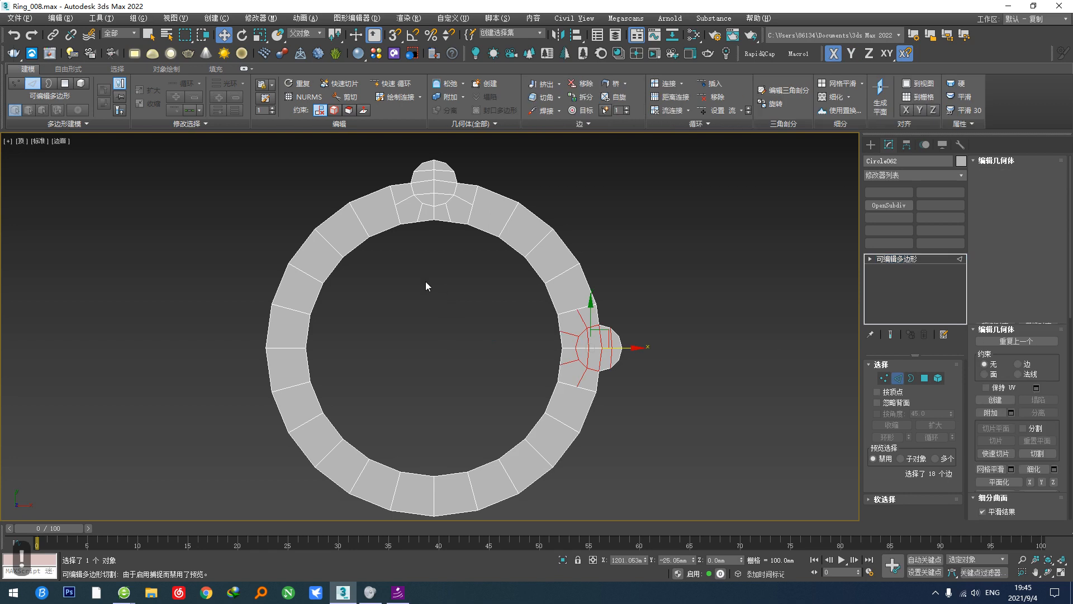
{"action": "scroll", "coordinate": [439, 219], "scroll_direction": "up", "scroll_amount": 4}
{"action": "left_click", "coordinate": [429, 205]}
{"action": "right_click", "coordinate": [545, 343]}
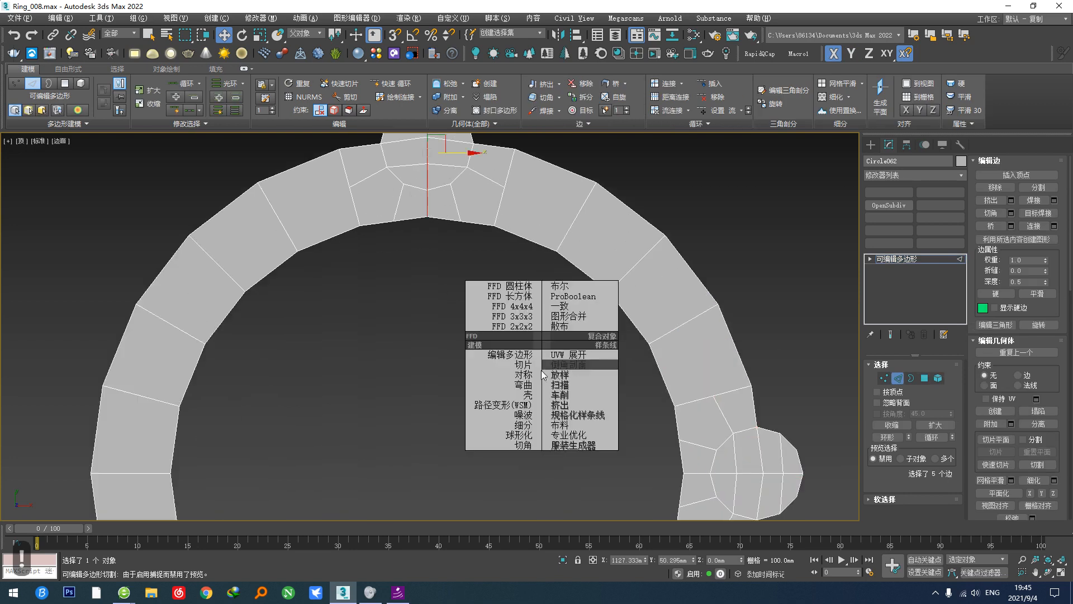
{"action": "left_click", "coordinate": [533, 378]}
Step: Set the Symmetry modifier's mirror axis to X only so the right prong is mirrored across the band
{"action": "left_click", "coordinate": [892, 412]}
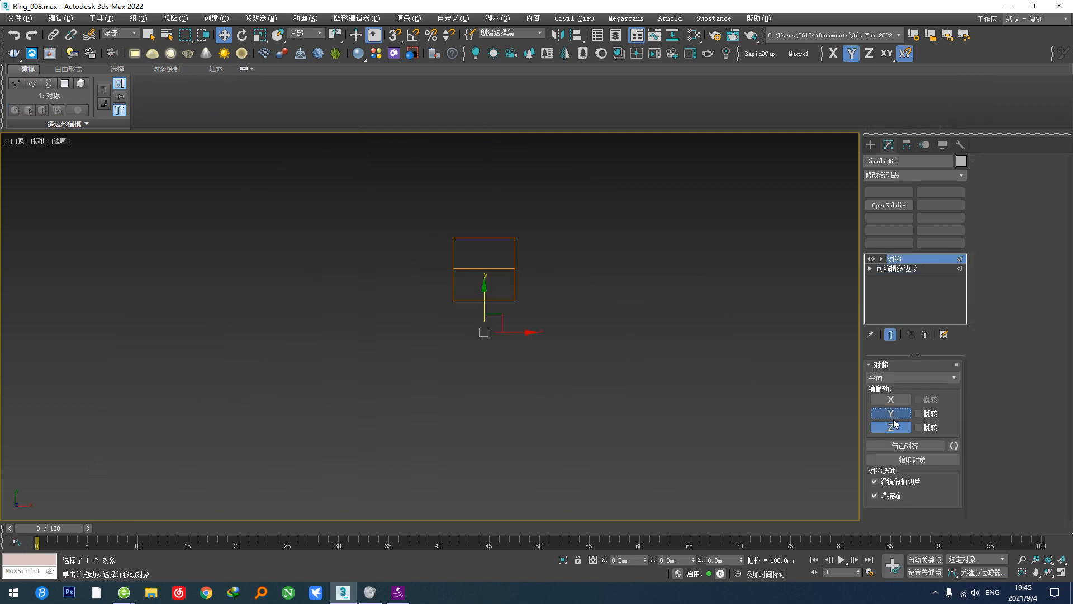
{"action": "left_click", "coordinate": [892, 425]}
{"action": "left_click", "coordinate": [892, 399]}
{"action": "left_click", "coordinate": [891, 413]}
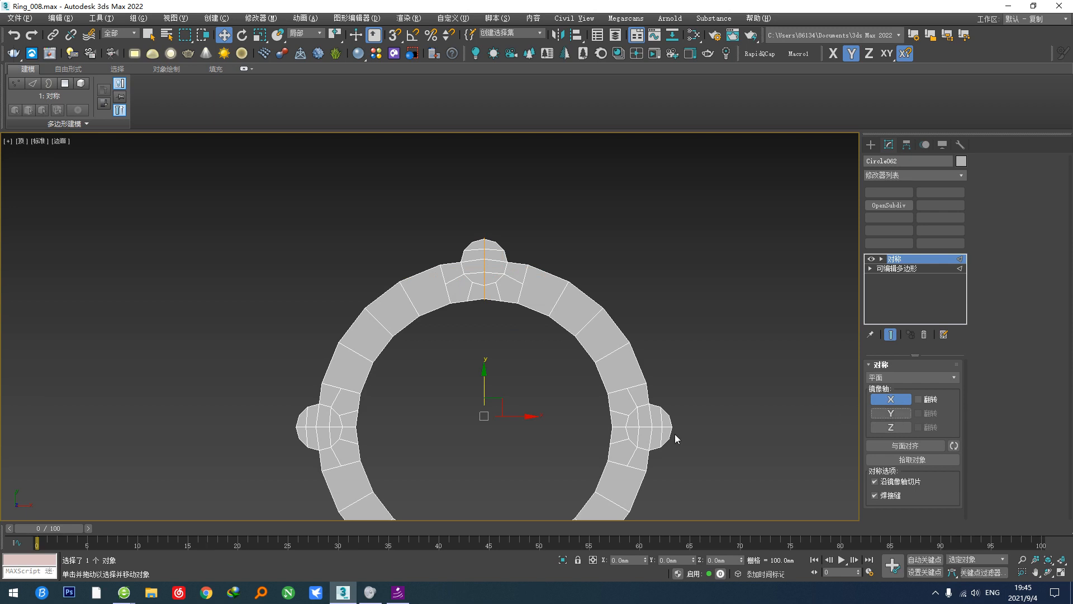
{"action": "key", "text": "alt+q"}
{"action": "left_click", "coordinate": [884, 414]}
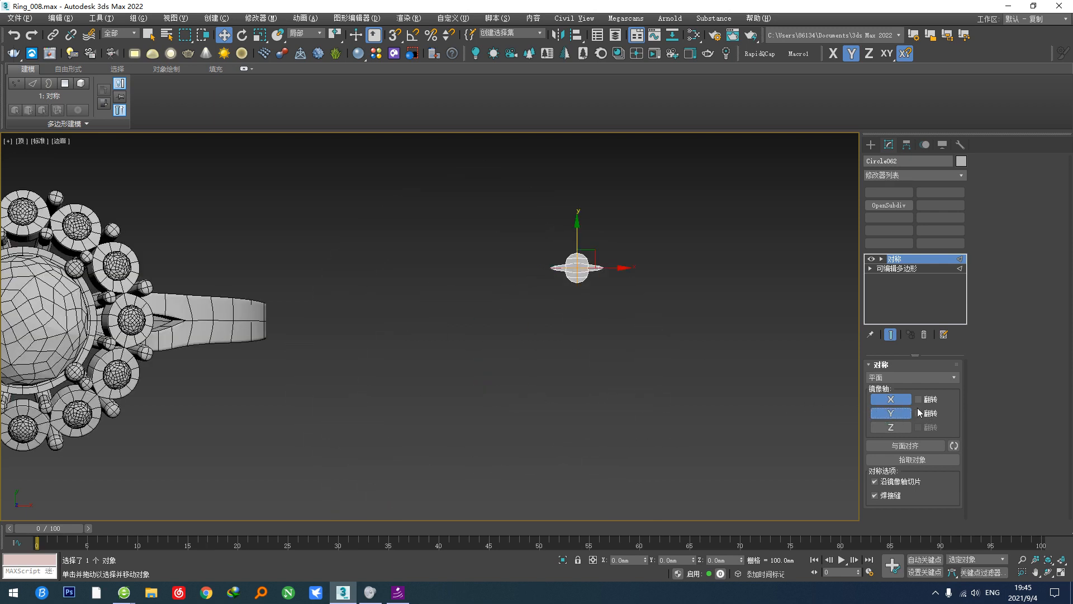
{"action": "left_click", "coordinate": [900, 414]}
{"action": "scroll", "coordinate": [643, 316], "scroll_direction": "up", "scroll_amount": 4}
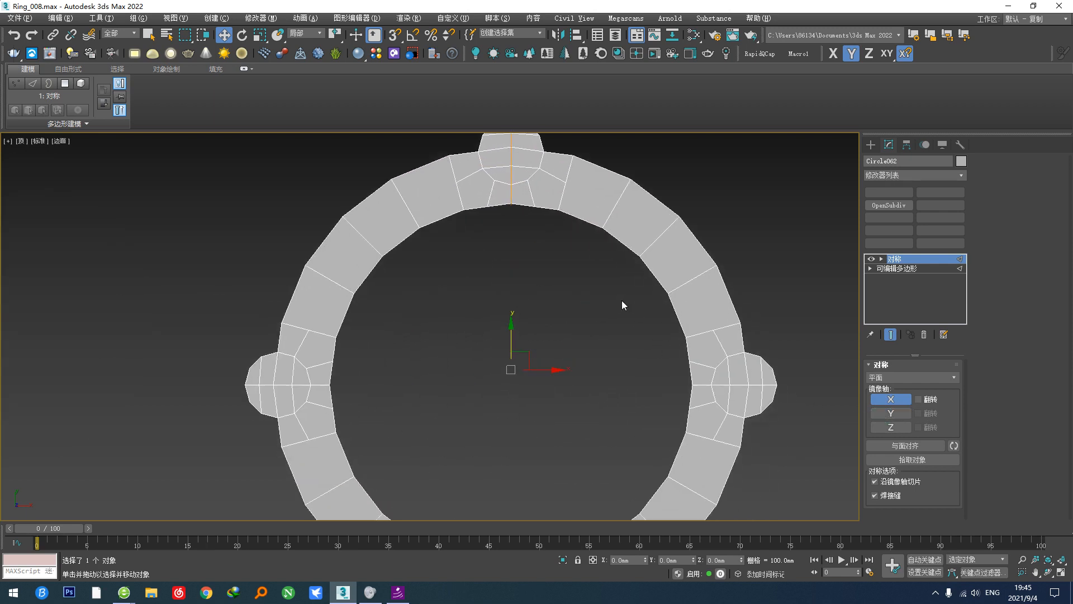
{"action": "right_click", "coordinate": [643, 329]}
{"action": "left_click", "coordinate": [625, 362]}
{"action": "scroll", "coordinate": [640, 367], "scroll_direction": "down", "scroll_amount": 4}
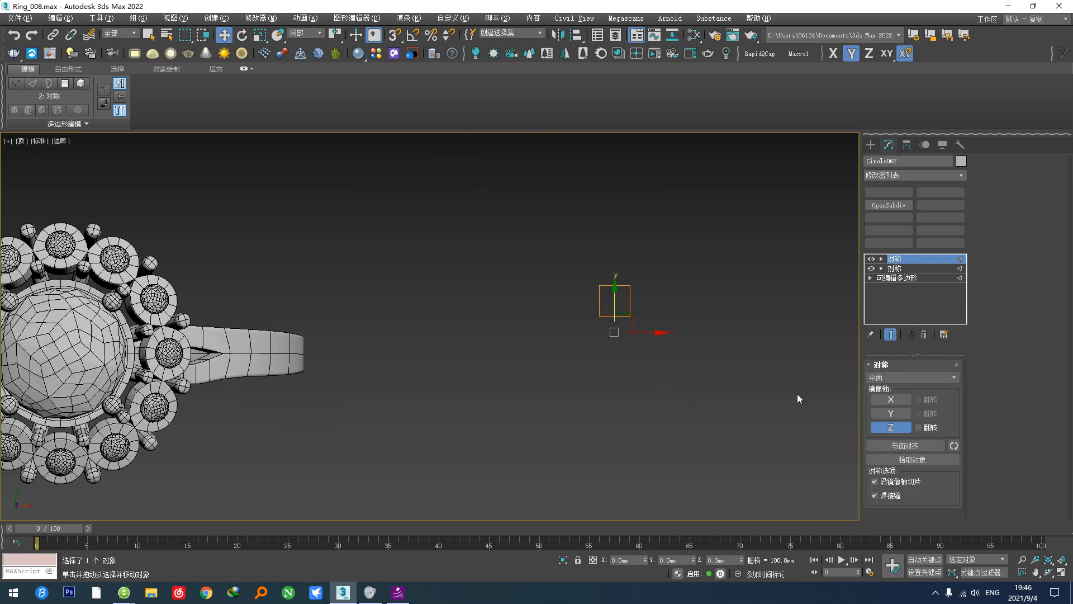
{"action": "left_click", "coordinate": [924, 334]}
{"action": "left_click", "coordinate": [923, 334]}
Step: Collapse the mirrored band and apply a Symmetry modifier from the horizontal centre edge loop through the right prong
{"action": "key", "text": "F5"}
{"action": "key", "text": "2"}
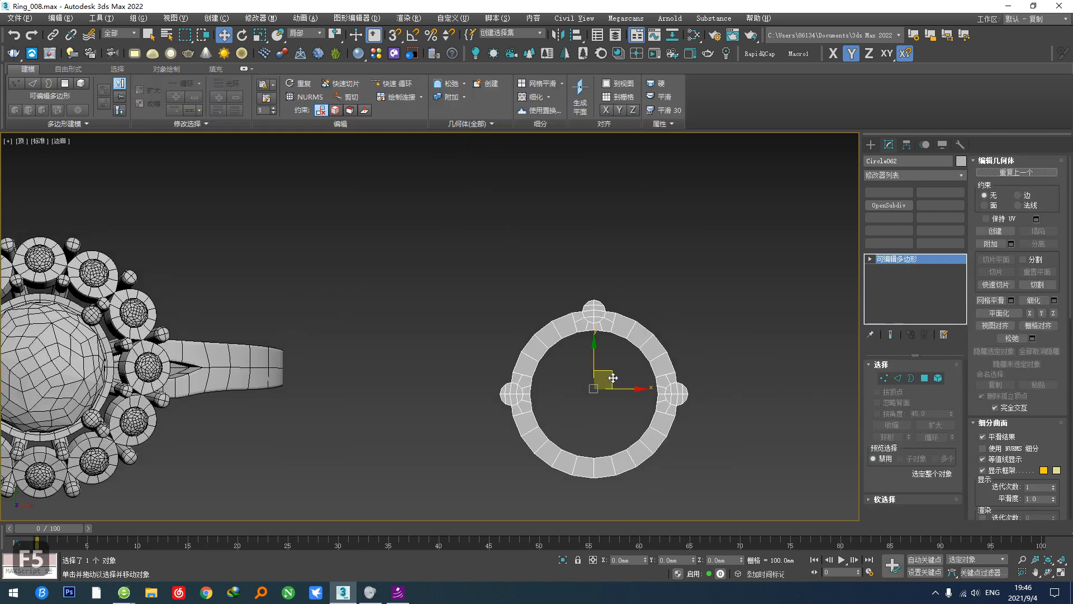
{"action": "scroll", "coordinate": [664, 392], "scroll_direction": "up", "scroll_amount": 3}
{"action": "scroll", "coordinate": [664, 393], "scroll_direction": "up", "scroll_amount": 1}
{"action": "double_click", "coordinate": [666, 396]}
{"action": "scroll", "coordinate": [547, 352], "scroll_direction": "down", "scroll_amount": 3}
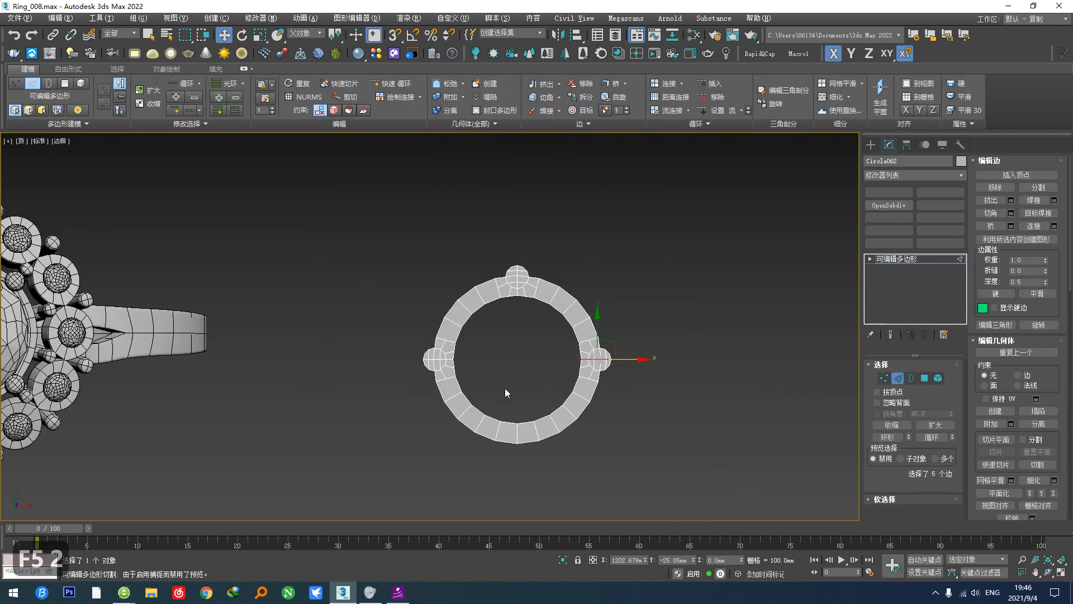
{"action": "right_click", "coordinate": [536, 381]}
{"action": "left_click", "coordinate": [520, 416]}
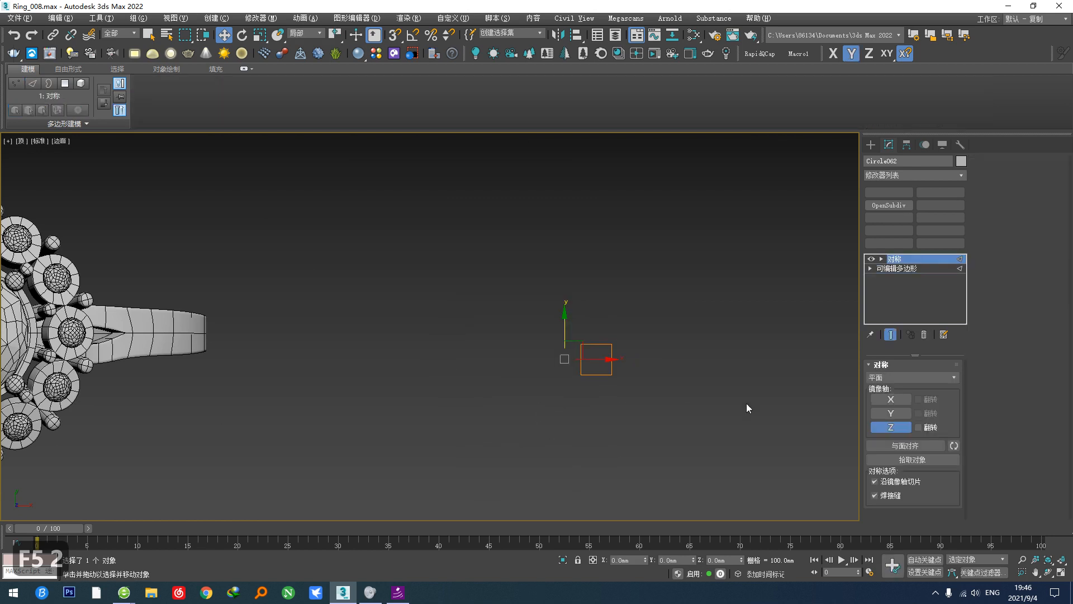
Step: Set the Symmetry mirror axis to Y only and collapse the band to an editable polygon
{"action": "left_click", "coordinate": [888, 411]}
{"action": "left_click", "coordinate": [878, 399]}
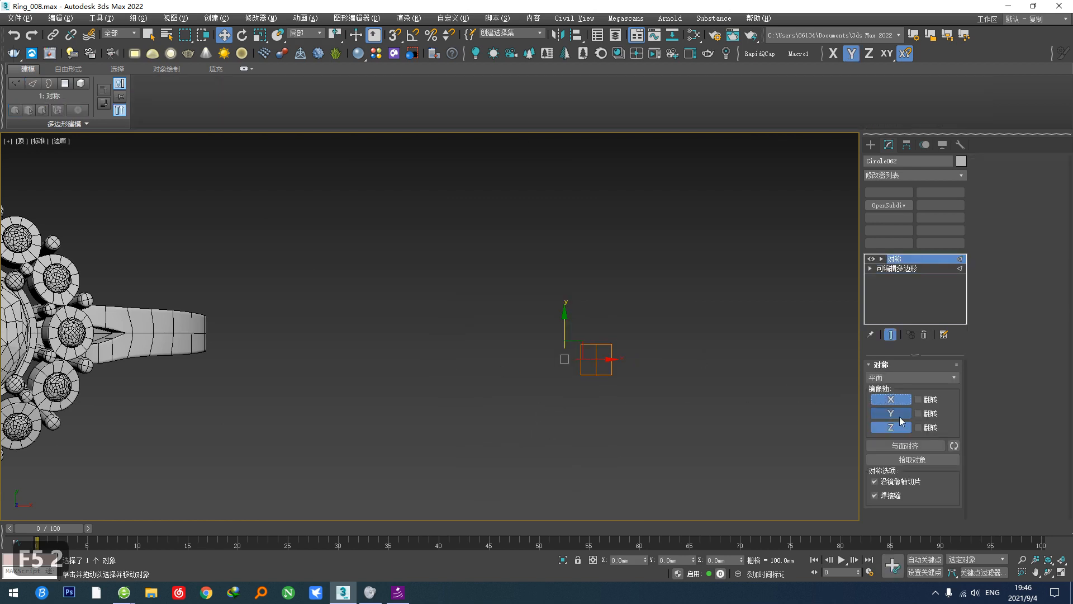
{"action": "left_click", "coordinate": [896, 428]}
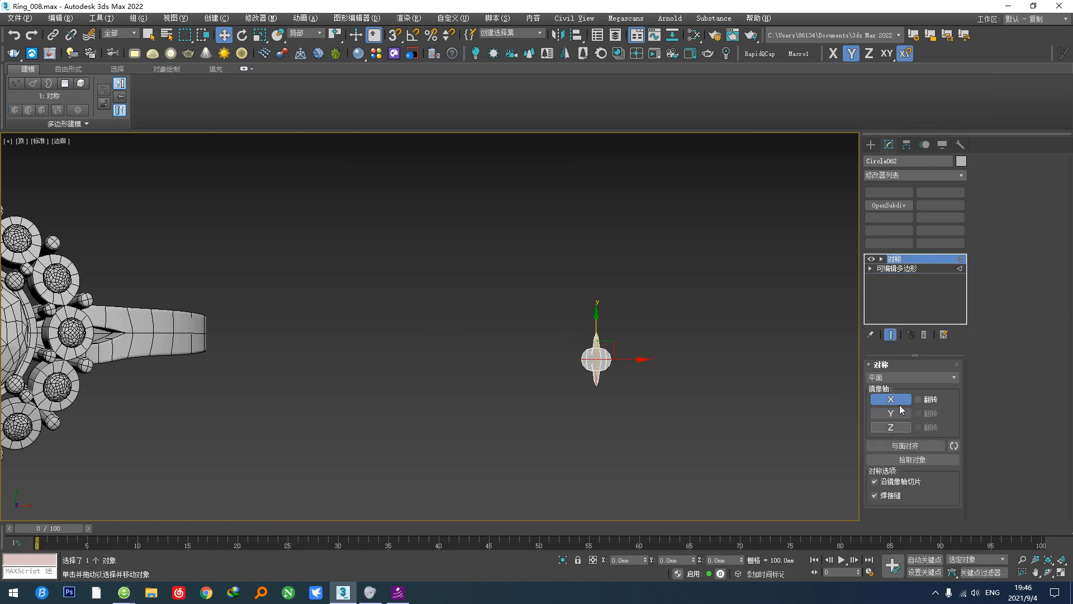
{"action": "left_click", "coordinate": [900, 401]}
{"action": "left_click", "coordinate": [897, 401]}
{"action": "left_click", "coordinate": [891, 413]}
{"action": "scroll", "coordinate": [581, 416], "scroll_direction": "up", "scroll_amount": 5}
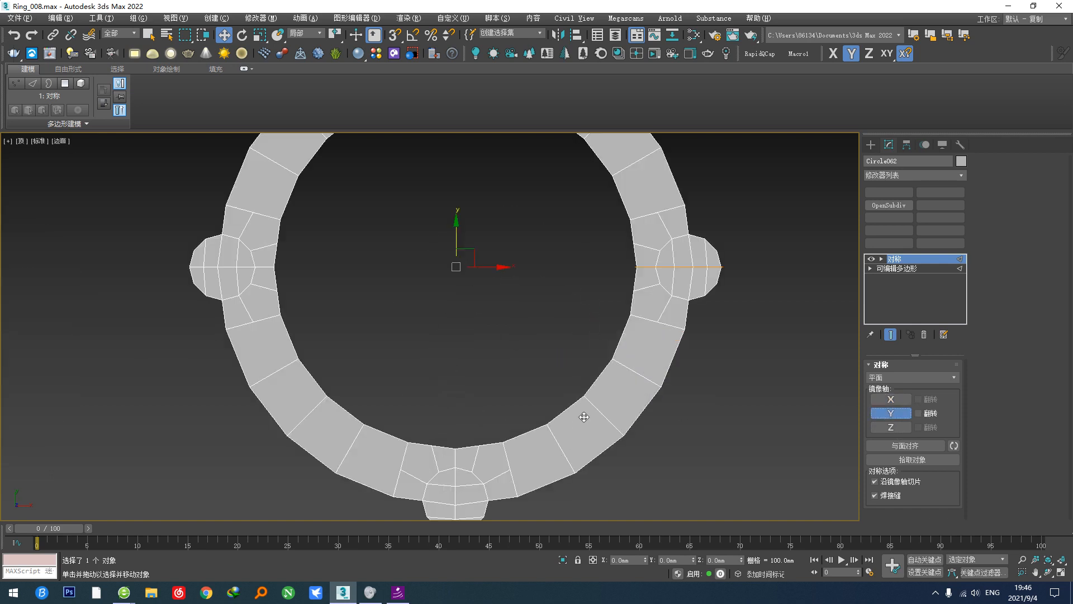
{"action": "scroll", "coordinate": [580, 418], "scroll_direction": "down", "scroll_amount": 2}
{"action": "key", "text": "F5"}
{"action": "scroll", "coordinate": [537, 394], "scroll_direction": "down", "scroll_amount": 5}
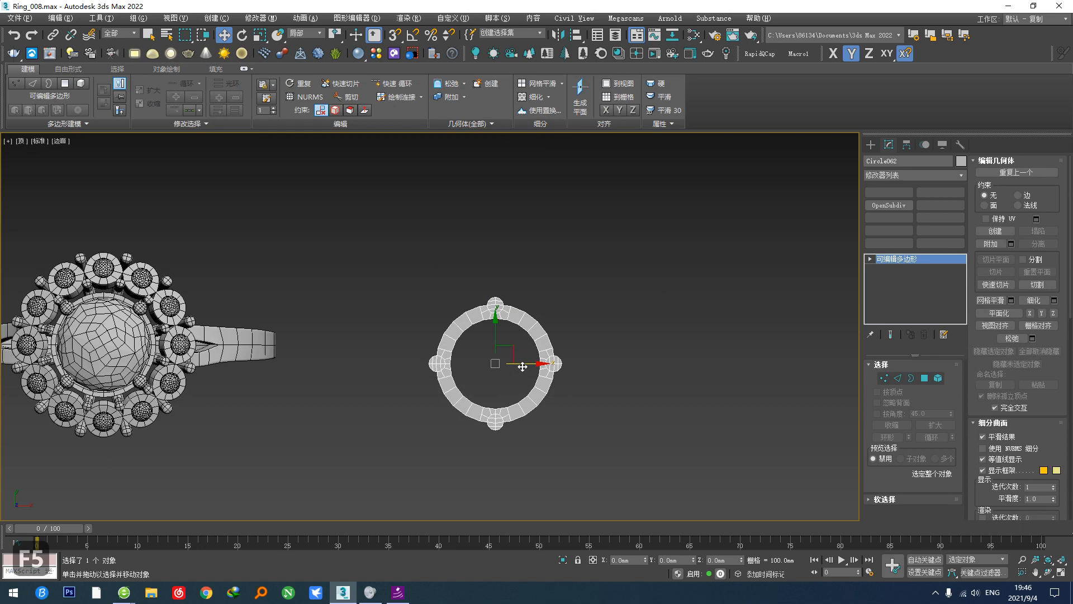
Step: Place a copy of the four-prong band to the right of the original along X
{"action": "left_click_drag", "start_coordinate": [523, 366], "coordinate": [845, 366], "text": "shift"}
{"action": "left_click", "coordinate": [541, 346]}
{"action": "left_click", "coordinate": [535, 352]}
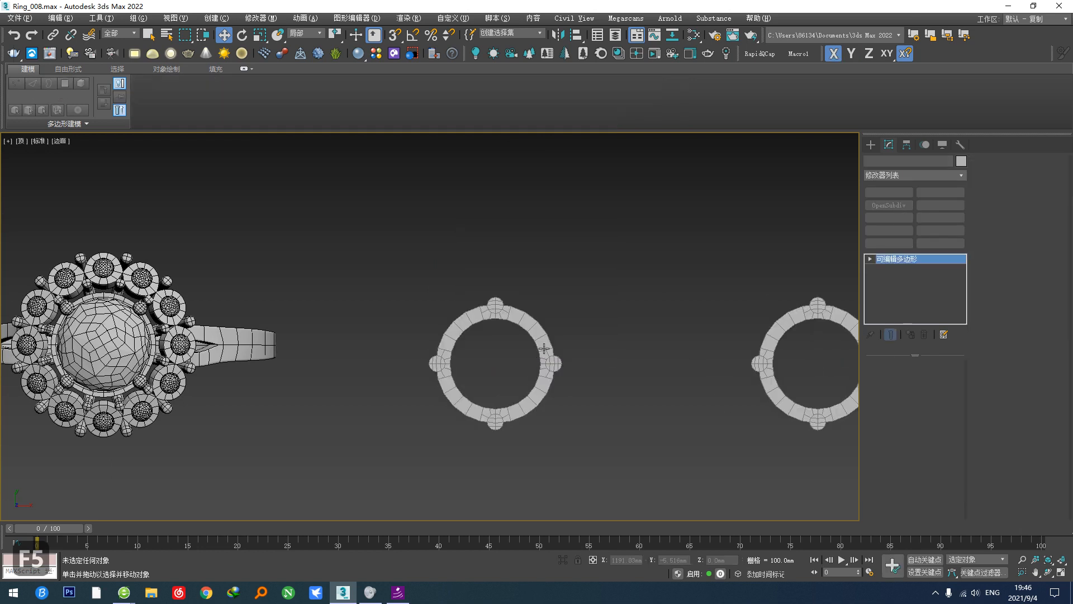
Step: Select the inner border loop of the original band and even it out into a regular circle
{"action": "left_click", "coordinate": [544, 349]}
{"action": "scroll", "coordinate": [545, 350], "scroll_direction": "up", "scroll_amount": 4}
{"action": "left_click", "coordinate": [897, 378]}
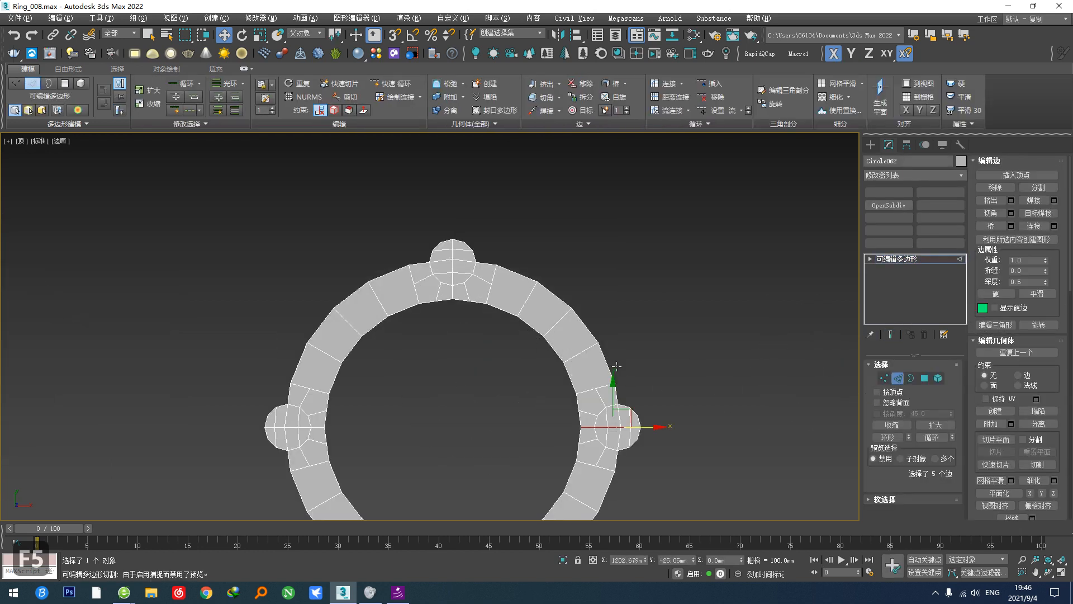
{"action": "double_click", "coordinate": [556, 353]}
{"action": "key", "text": "x"}
{"action": "scroll", "coordinate": [492, 305], "scroll_direction": "up", "scroll_amount": 2}
{"action": "left_click", "coordinate": [673, 255]}
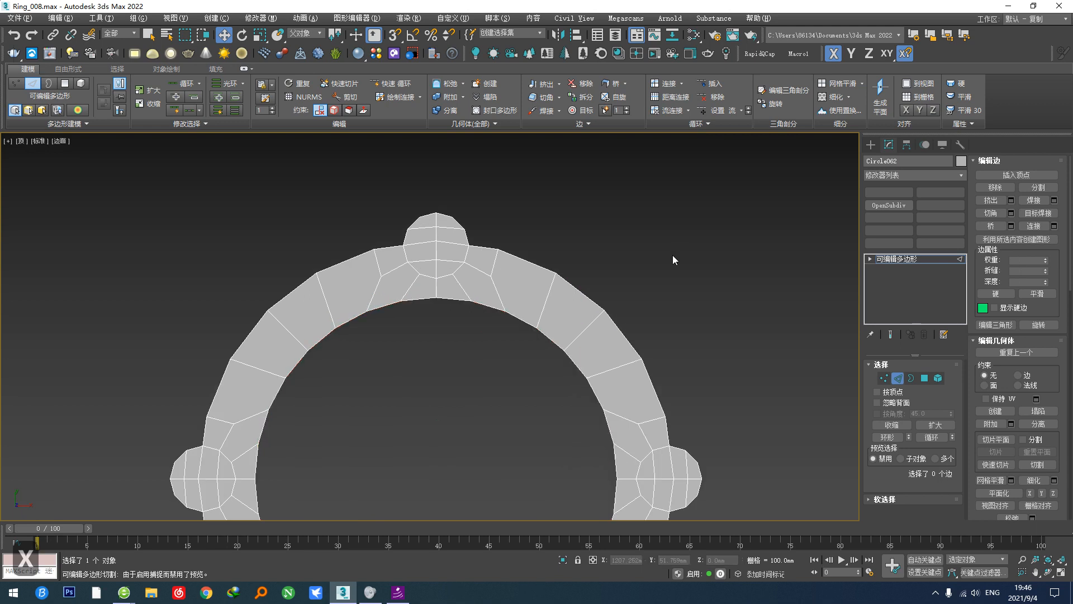
Step: Select the four radial edges midway between the prongs, extend them to their edge rings and connect them across the band
{"action": "key", "text": "v"}
{"action": "scroll", "coordinate": [554, 311], "scroll_direction": "up", "scroll_amount": 4}
{"action": "right_click", "coordinate": [616, 366]}
{"action": "left_click", "coordinate": [610, 341]}
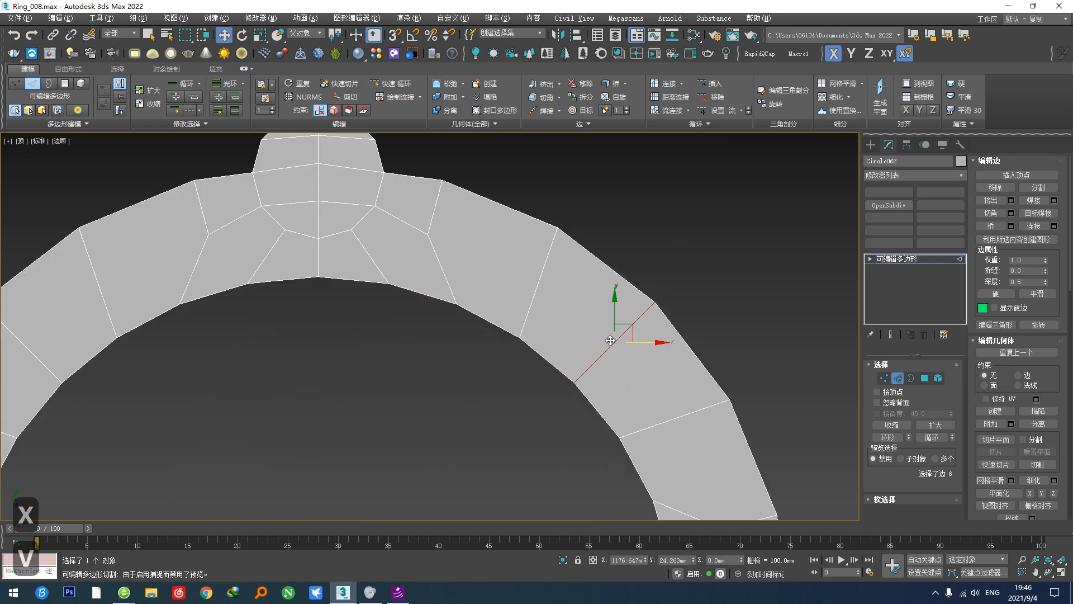
{"action": "key", "text": "h"}
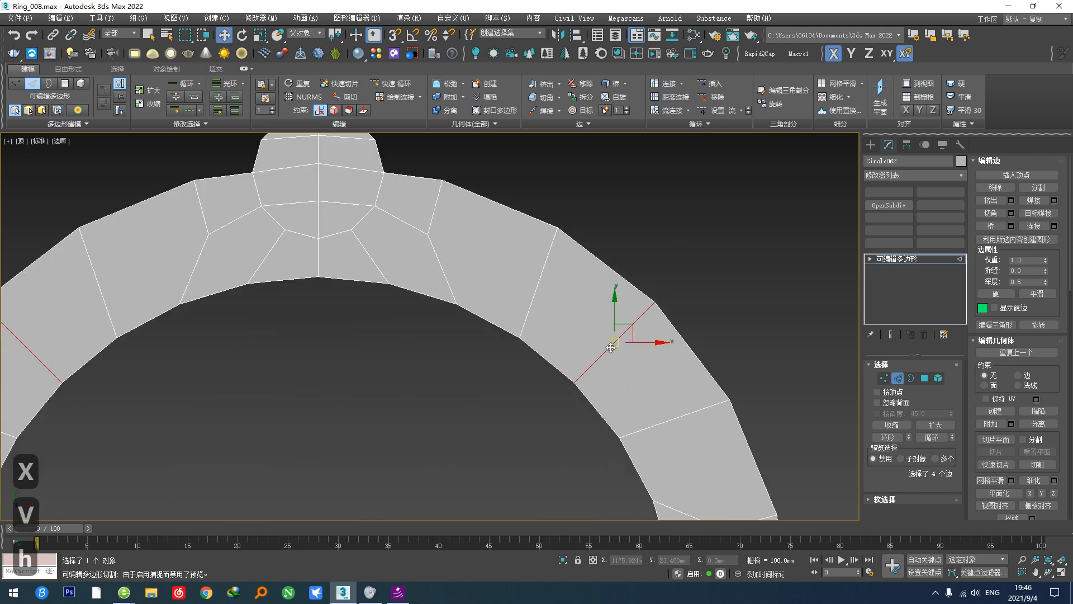
{"action": "key", "text": "alt+r"}
{"action": "key", "text": "v"}
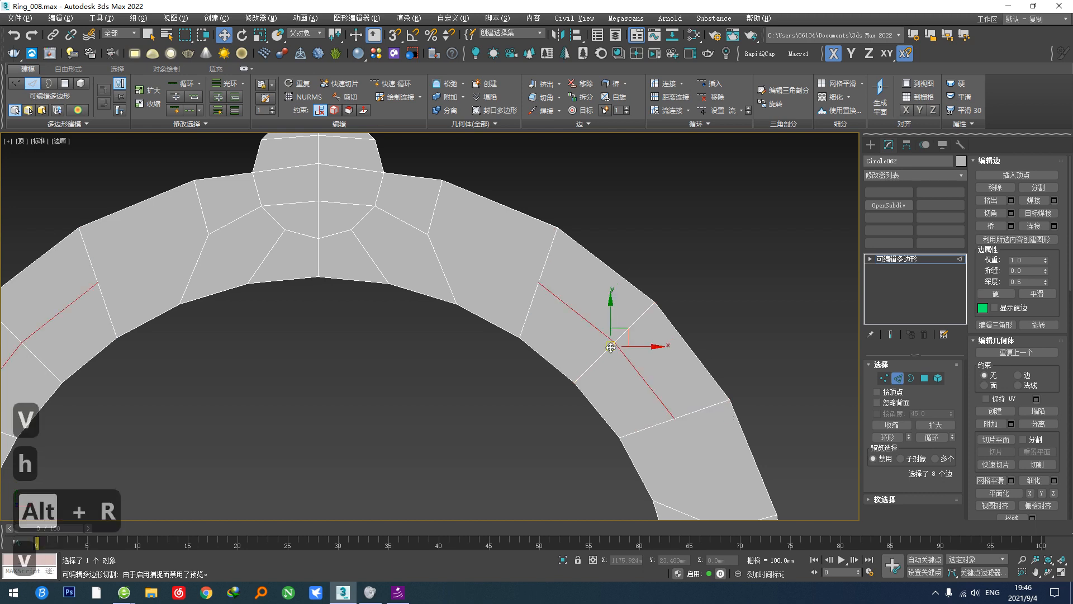
Step: Draw connecting edges on the band's right half from the ends of the new centre edges to the vertices beside the prongs
{"action": "key", "text": "w"}
{"action": "left_click_drag", "start_coordinate": [418, 229], "coordinate": [545, 285]}
{"action": "scroll", "coordinate": [545, 285], "scroll_direction": "down", "scroll_amount": 3}
{"action": "middle_click_drag", "start_coordinate": [545, 285], "coordinate": [481, 228]}
{"action": "scroll", "coordinate": [543, 311], "scroll_direction": "up", "scroll_amount": 2}
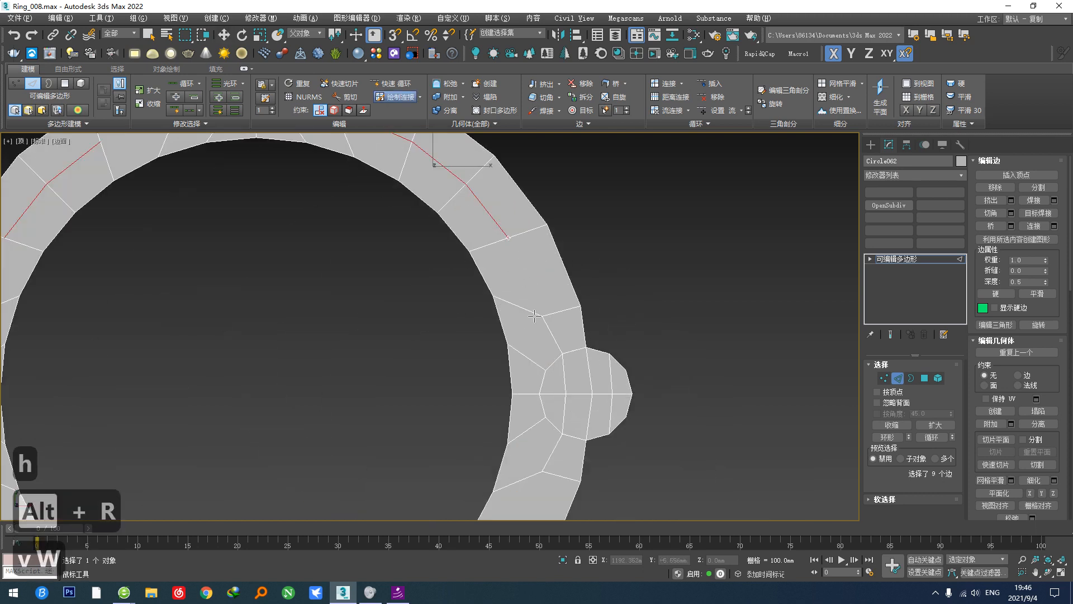
{"action": "left_click_drag", "start_coordinate": [542, 317], "coordinate": [508, 238]}
{"action": "middle_click_drag", "start_coordinate": [527, 339], "coordinate": [552, 140]}
{"action": "middle_click_drag", "start_coordinate": [376, 448], "coordinate": [466, 394]}
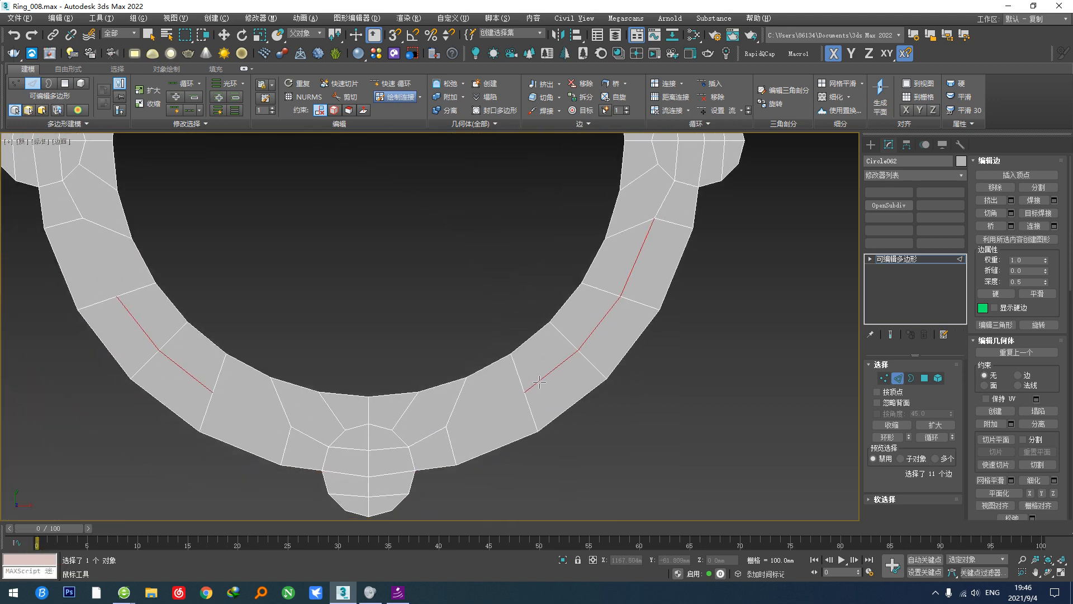
{"action": "left_click_drag", "start_coordinate": [450, 429], "coordinate": [447, 427]}
Step: Draw the matching connecting edges on the band's left half to complete the centre edge line between the prongs
{"action": "middle_click_drag", "start_coordinate": [206, 388], "coordinate": [297, 514]}
{"action": "left_click_drag", "start_coordinate": [280, 455], "coordinate": [267, 422]}
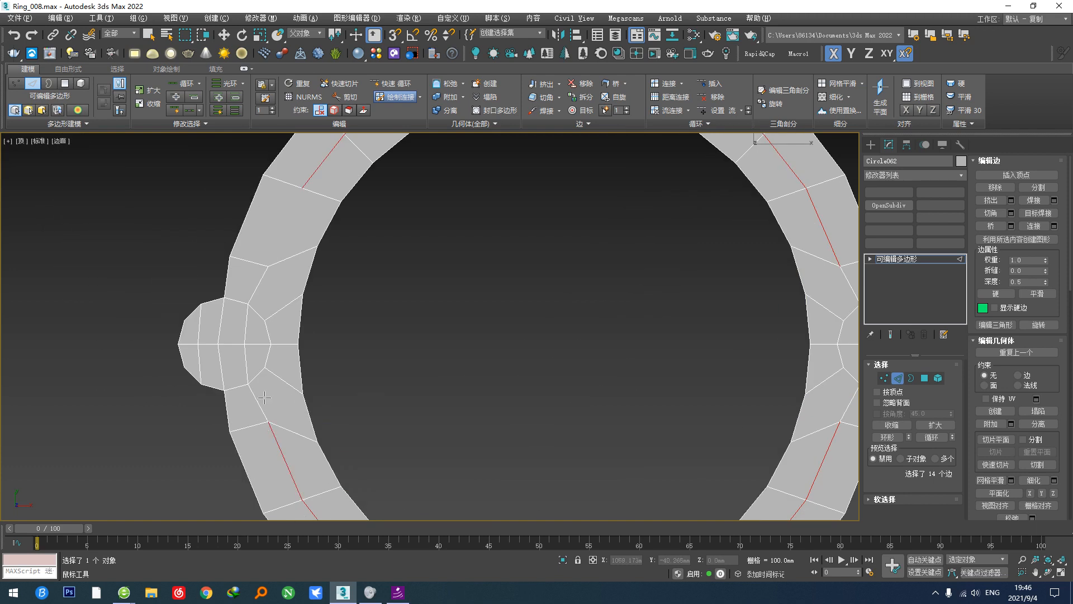
{"action": "middle_click_drag", "start_coordinate": [275, 313], "coordinate": [264, 465]}
{"action": "left_click_drag", "start_coordinate": [285, 335], "coordinate": [290, 348]}
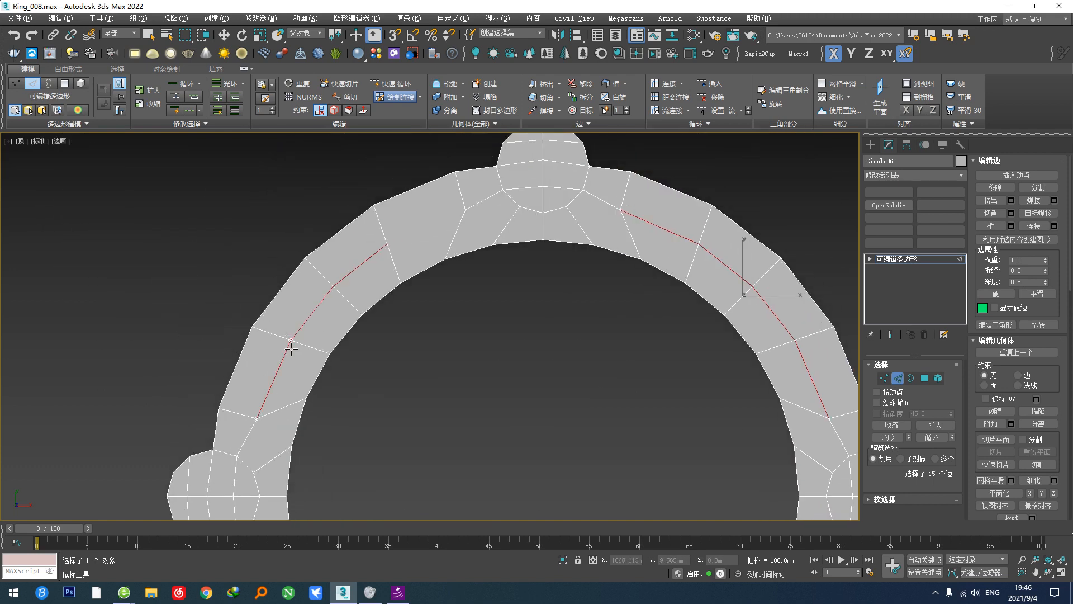
{"action": "left_click_drag", "start_coordinate": [461, 202], "coordinate": [464, 210]}
{"action": "scroll", "coordinate": [469, 306], "scroll_direction": "down", "scroll_amount": 3}
{"action": "middle_click_drag", "start_coordinate": [469, 306], "coordinate": [359, 352]}
{"action": "key", "text": "w"}
Step: Select the outer border edges between the top and right prongs and open the Loop Tools
{"action": "middle_click_drag", "start_coordinate": [342, 267], "coordinate": [342, 309]}
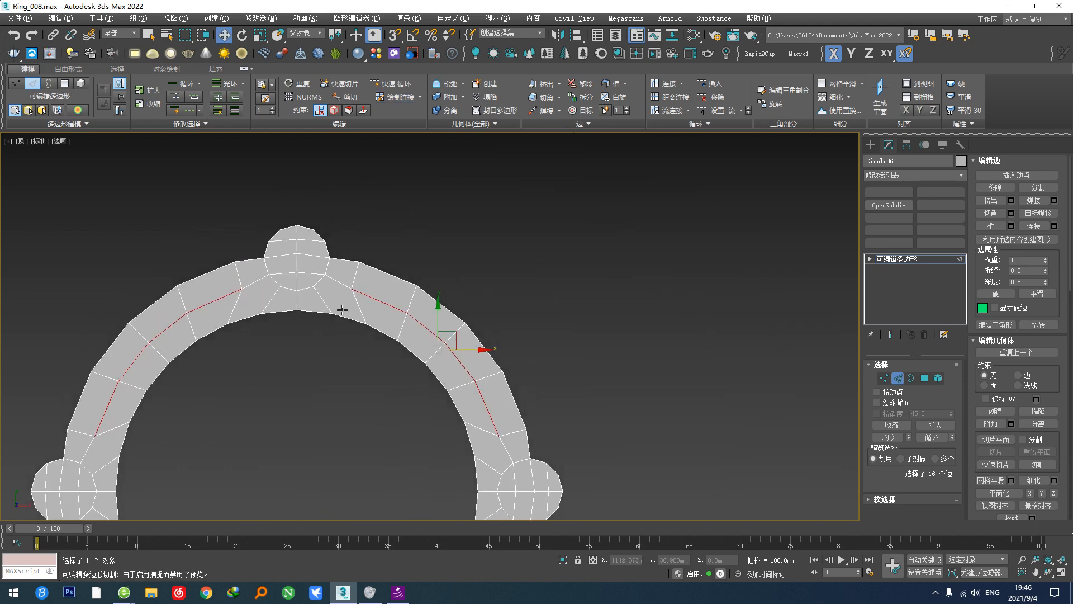
{"action": "left_click", "coordinate": [346, 264]}
{"action": "left_click", "coordinate": [528, 447], "text": "shift"}
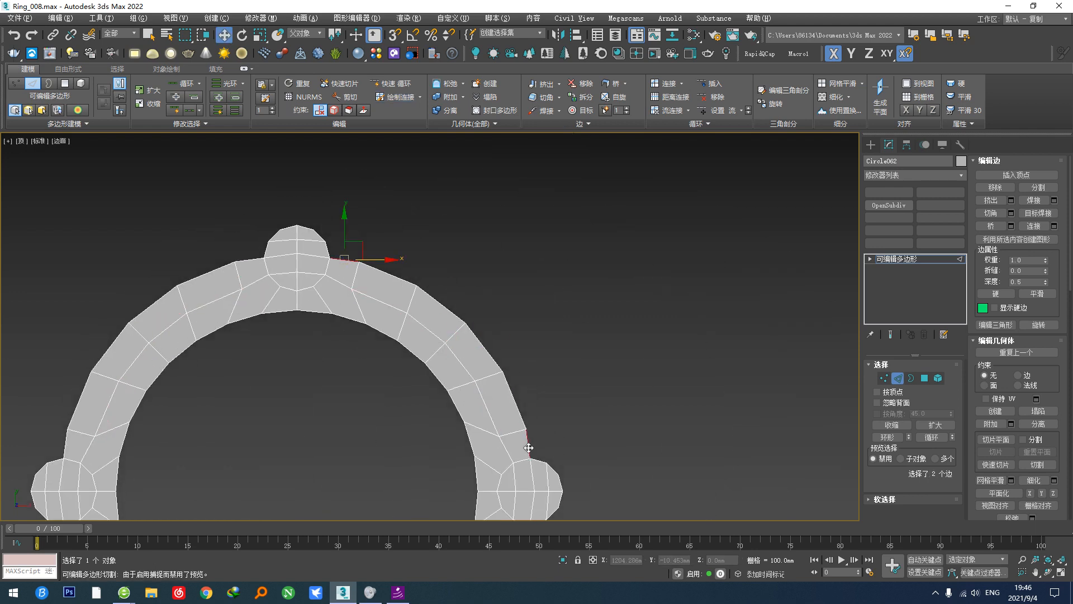
{"action": "left_click", "coordinate": [725, 126]}
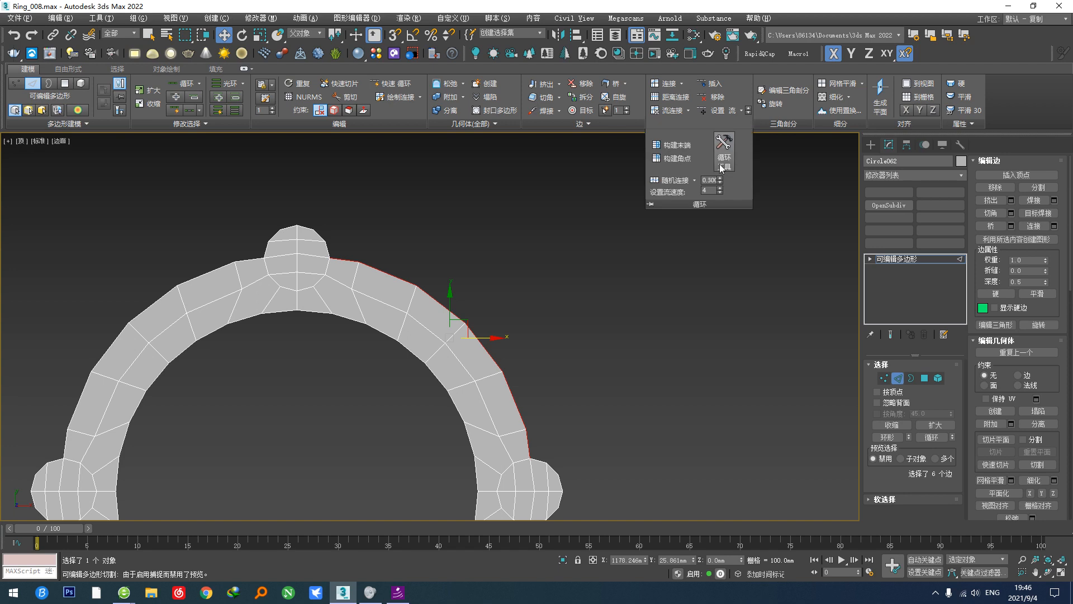
{"action": "left_click", "coordinate": [725, 165]}
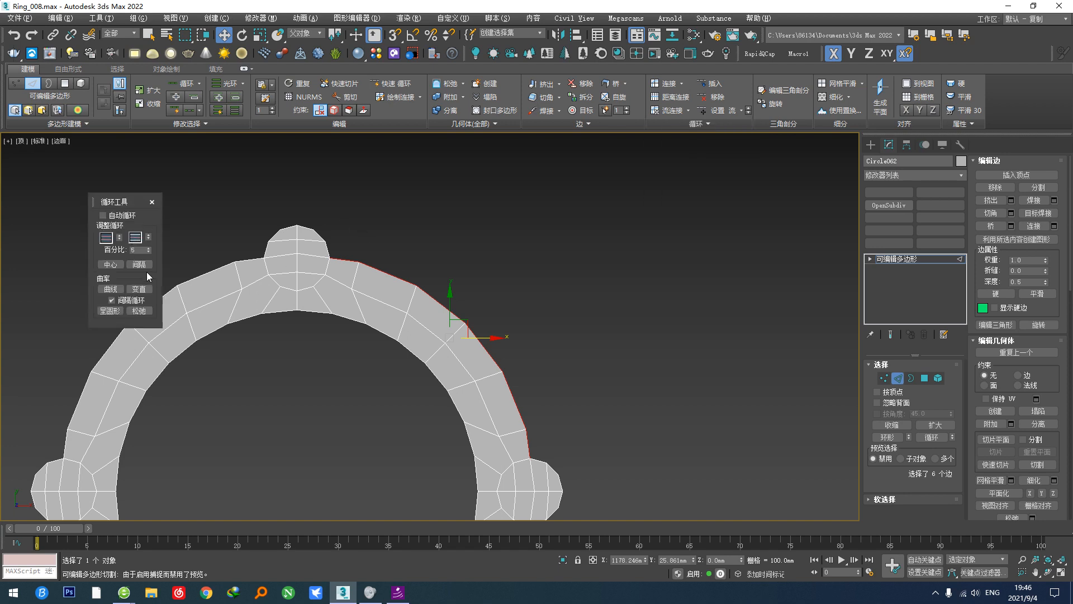
Step: Try spacing the selected outer arc's vertices evenly, and undo the change
{"action": "left_click", "coordinate": [142, 266]}
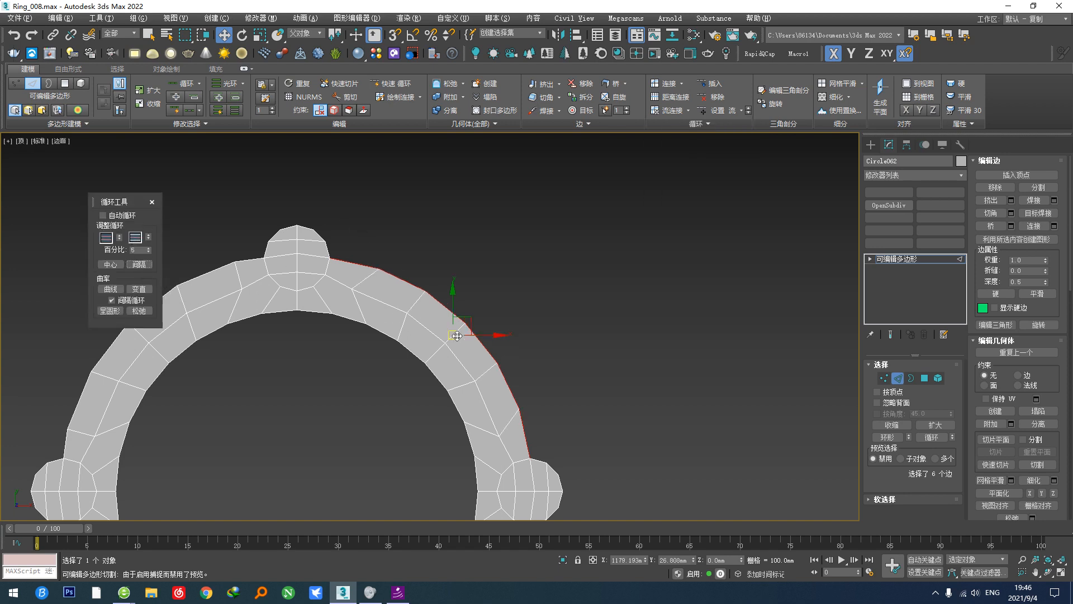
{"action": "scroll", "coordinate": [496, 321], "scroll_direction": "up", "scroll_amount": 2}
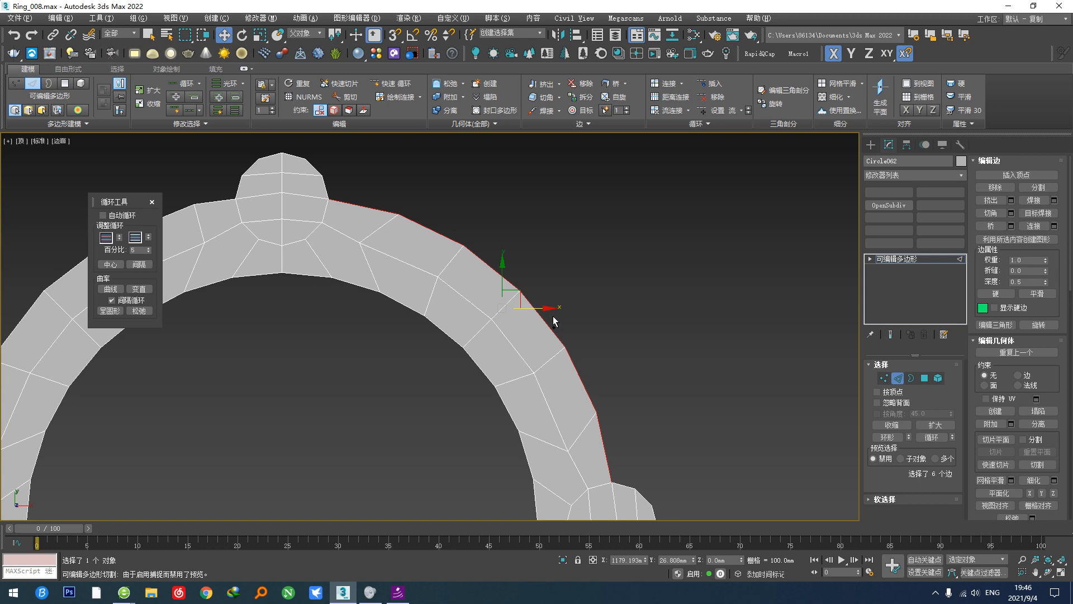
{"action": "key", "text": "ctrl+z"}
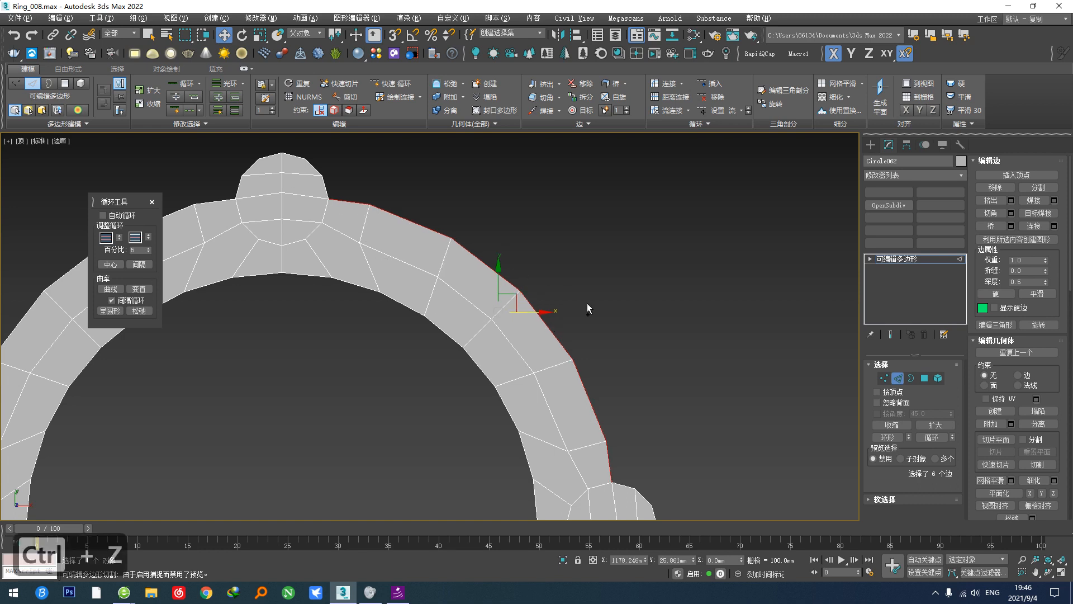
{"action": "left_click", "coordinate": [883, 379]}
{"action": "key", "text": "ctrl+z"}
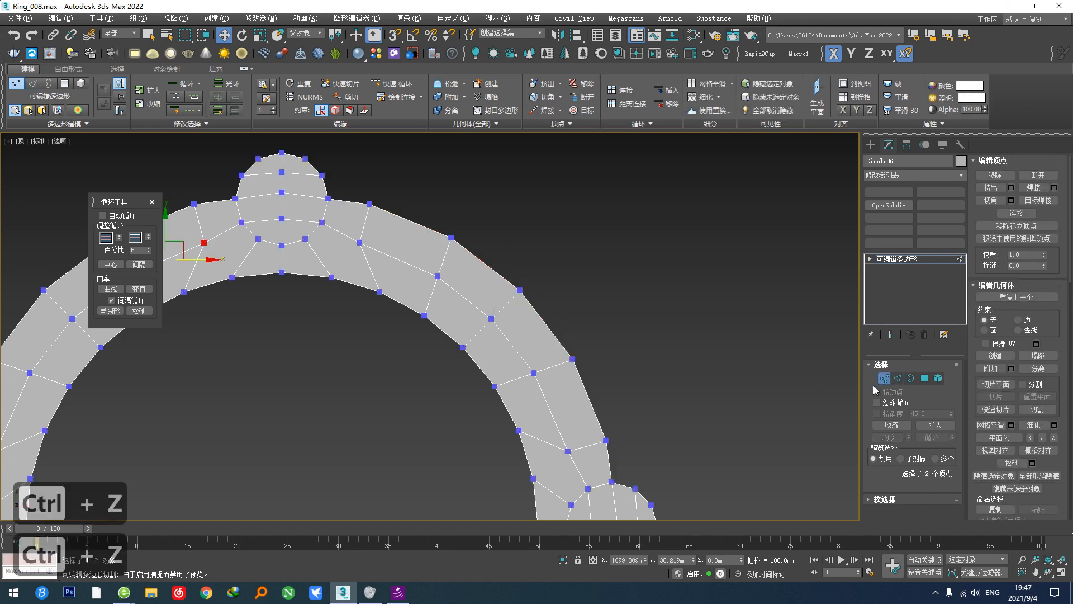
{"action": "key", "text": "ctrl+F1"}
{"action": "key", "text": "ctrl+F1"}
{"action": "key", "text": "ctrl+a"}
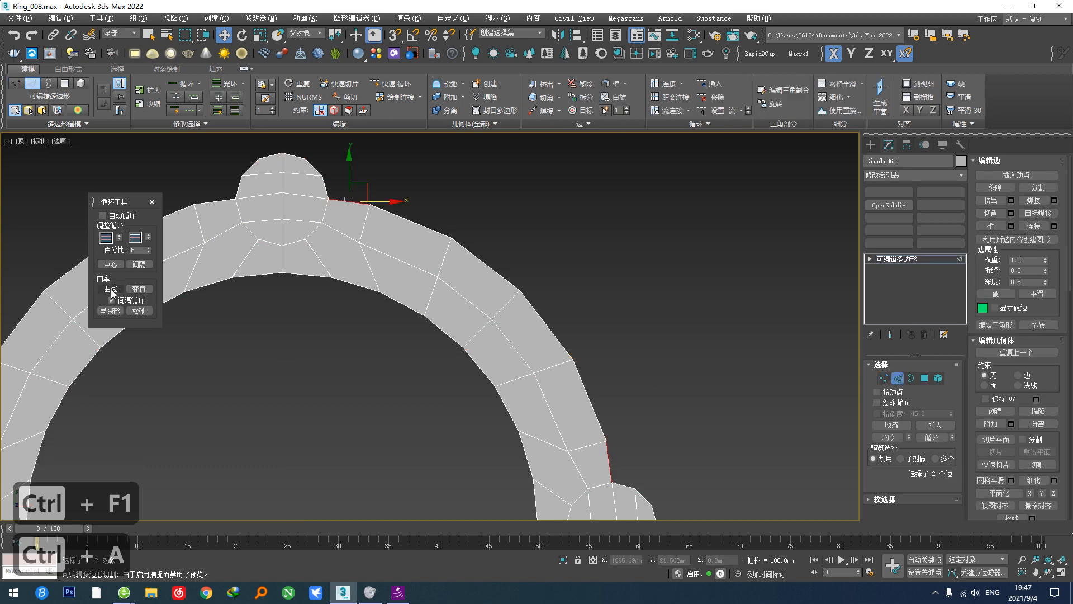
Step: Reselect the outer border arc between the top and right prongs and apply the Loop Tools curve operation
{"action": "left_click", "coordinate": [111, 289]}
{"action": "double_click", "coordinate": [607, 459]}
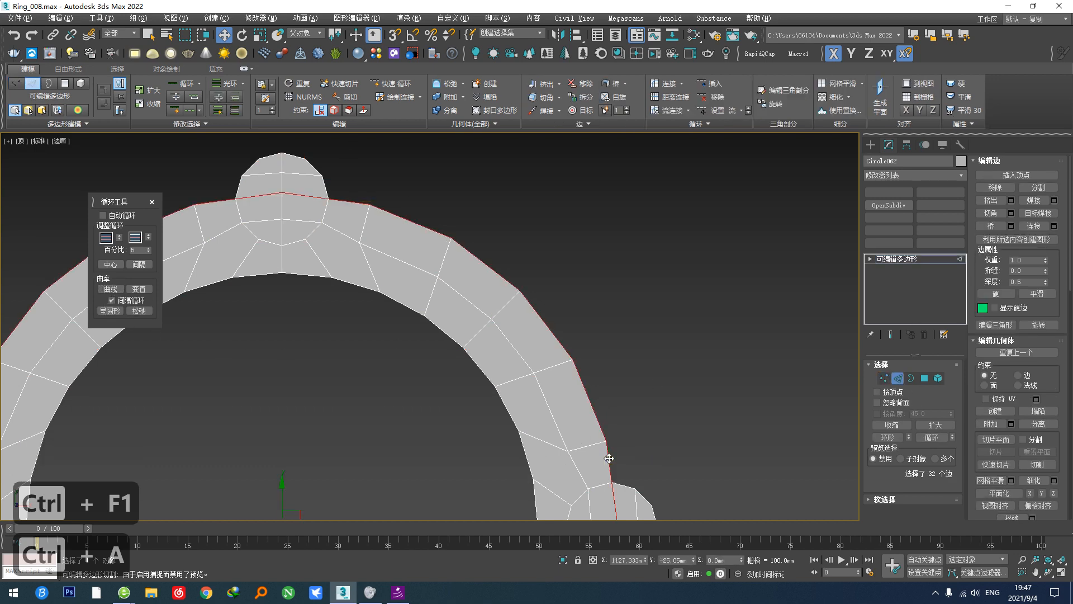
{"action": "left_click", "coordinate": [354, 204]}
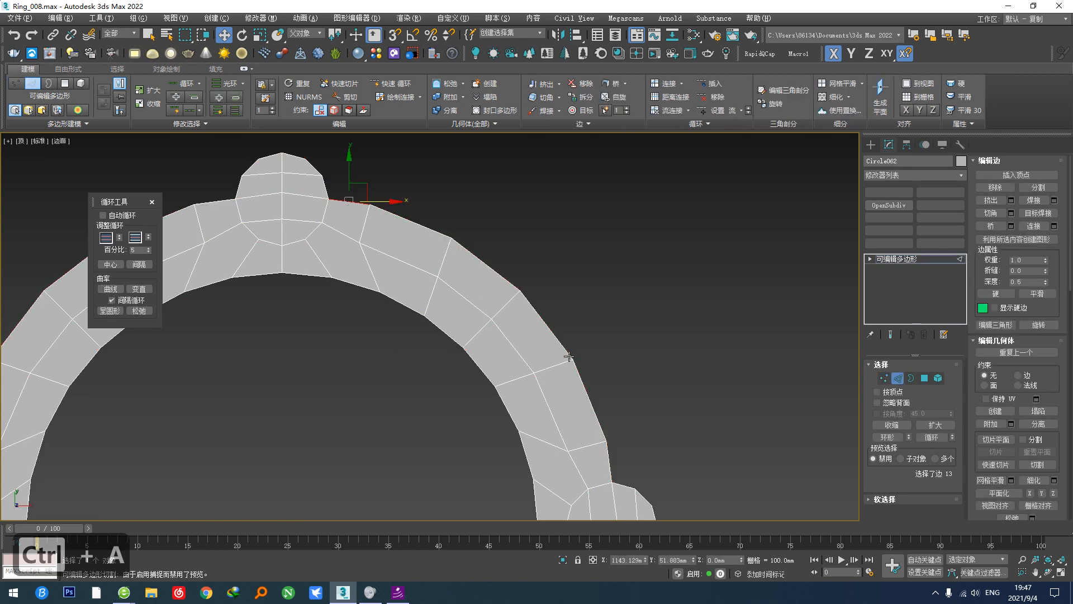
{"action": "left_click", "coordinate": [611, 456], "text": "ctrl"}
{"action": "left_click", "coordinate": [111, 289]}
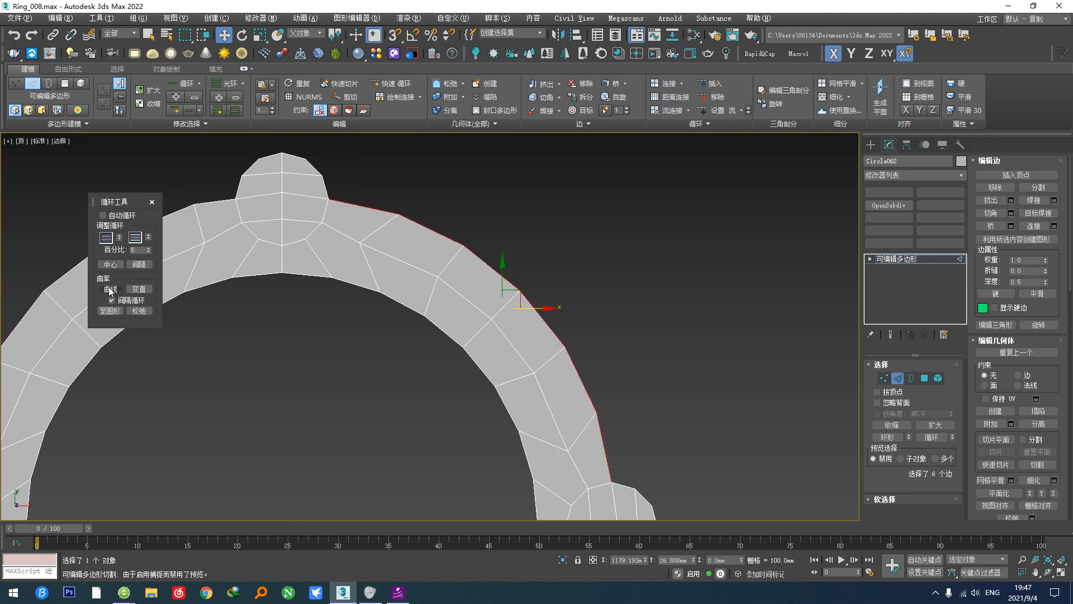
Step: Select the outer border edges between the top and left prongs and round them with the Loop Tools curve operation
{"action": "middle_click_drag", "start_coordinate": [461, 394], "coordinate": [678, 356]}
{"action": "left_click", "coordinate": [429, 167]}
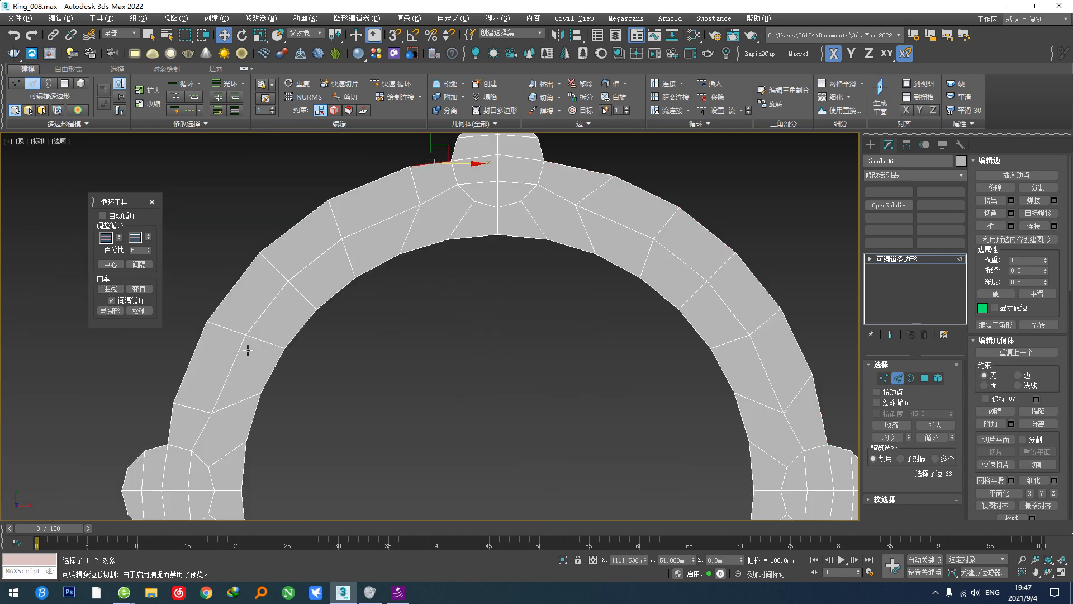
{"action": "left_click", "coordinate": [172, 426], "text": "ctrl"}
{"action": "left_click", "coordinate": [106, 291]}
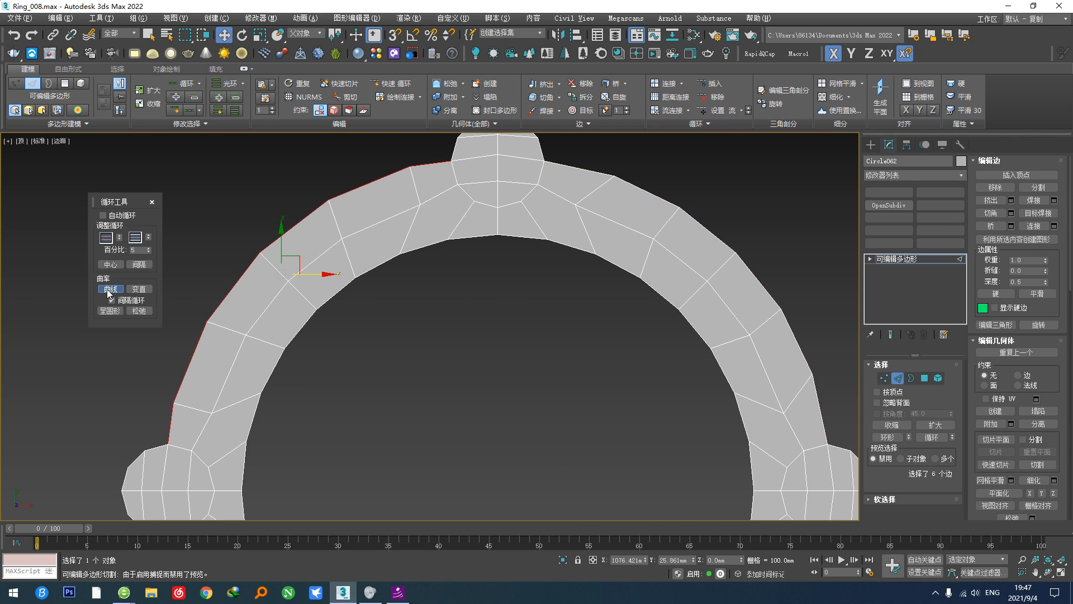
Step: Select the outer border edges between the left and bottom prongs and round them with the Loop Tools curve operation
{"action": "scroll", "coordinate": [271, 345], "scroll_direction": "down", "scroll_amount": 2}
{"action": "middle_click_drag", "start_coordinate": [341, 381], "coordinate": [316, 198]}
{"action": "left_click", "coordinate": [173, 312]}
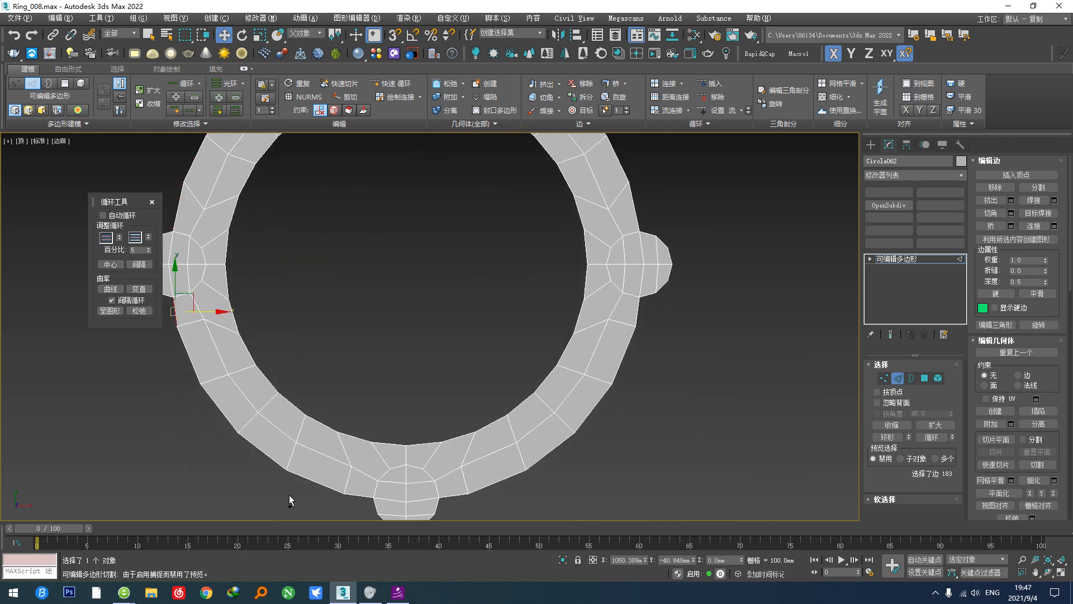
{"action": "left_click", "coordinate": [355, 494], "text": "shift"}
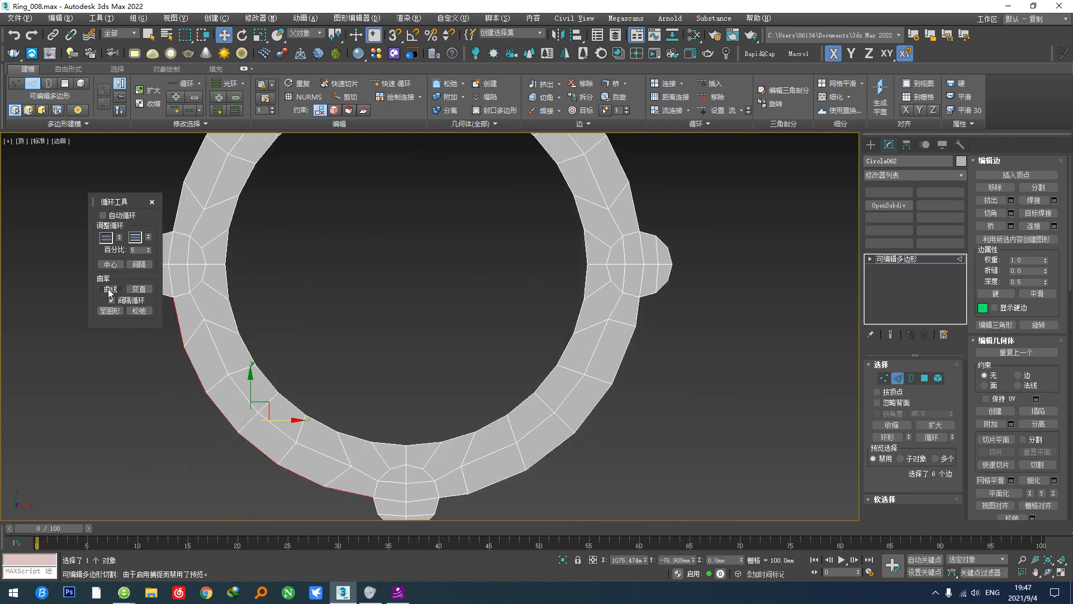
Step: Round the outer border edges between the bottom and right prongs with the curve operation and leave edge editing
{"action": "left_click", "coordinate": [454, 495]}
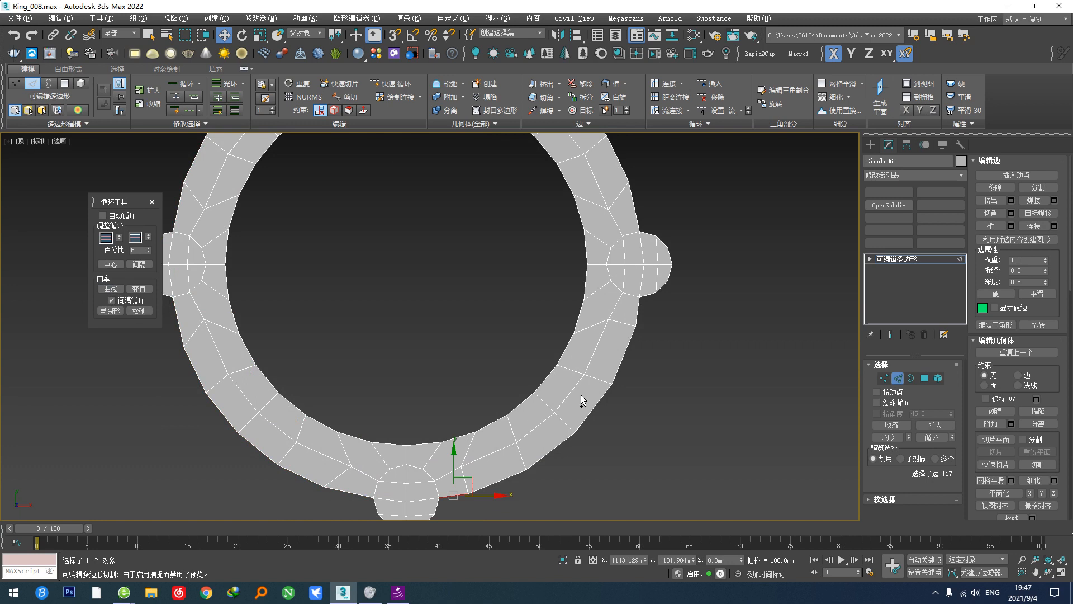
{"action": "left_click", "coordinate": [633, 312], "text": "shift"}
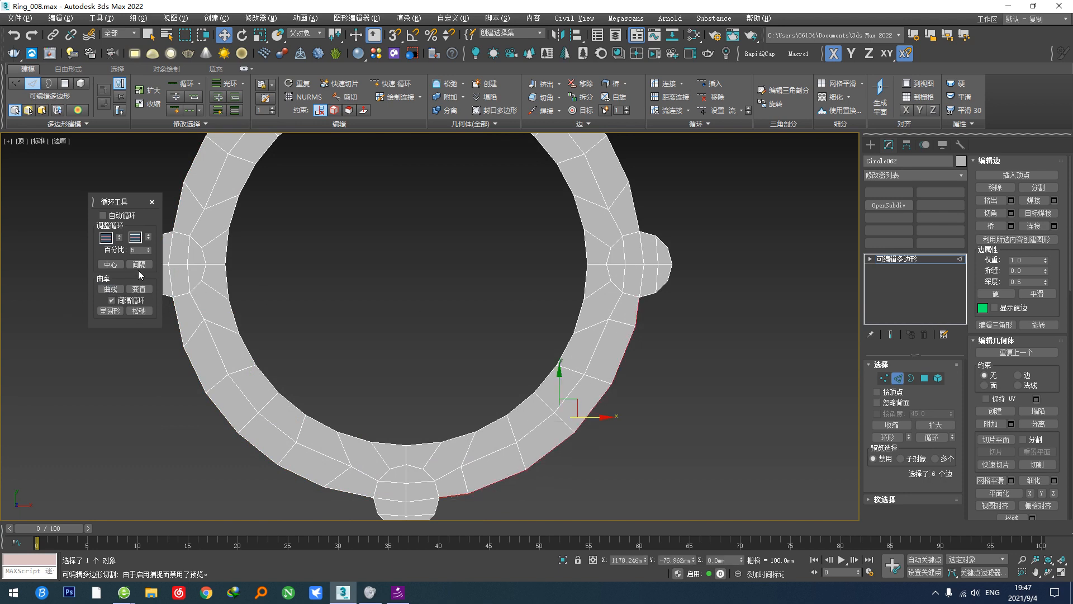
{"action": "left_click", "coordinate": [110, 290]}
{"action": "middle_click_drag", "start_coordinate": [519, 362], "coordinate": [539, 424]}
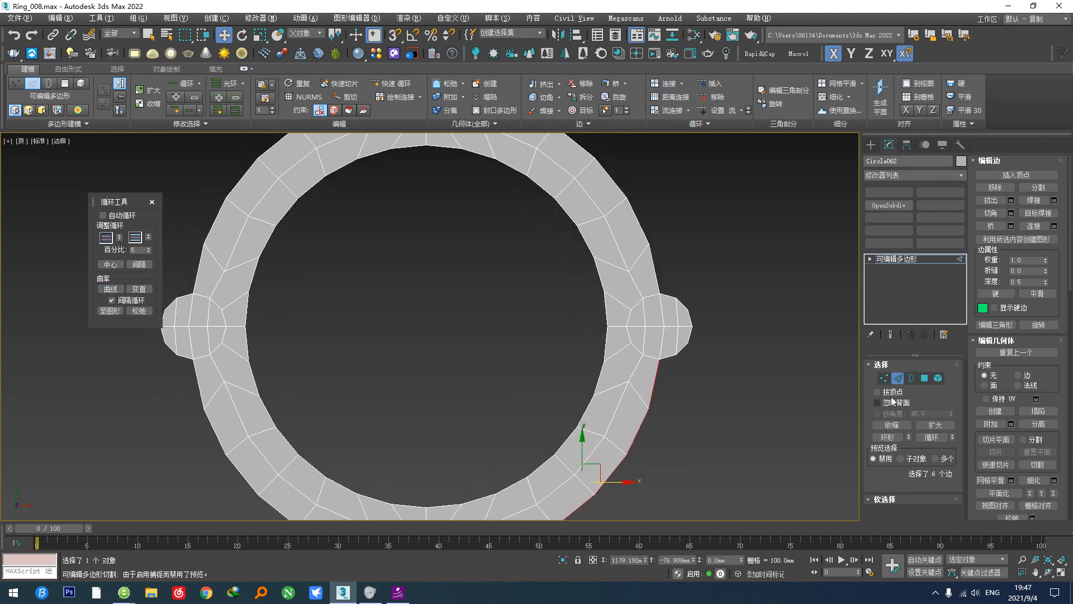
{"action": "left_click", "coordinate": [893, 380]}
Step: Clone the finished four-prong band along X as one independent copy
{"action": "scroll", "coordinate": [726, 396], "scroll_direction": "down", "scroll_amount": 4}
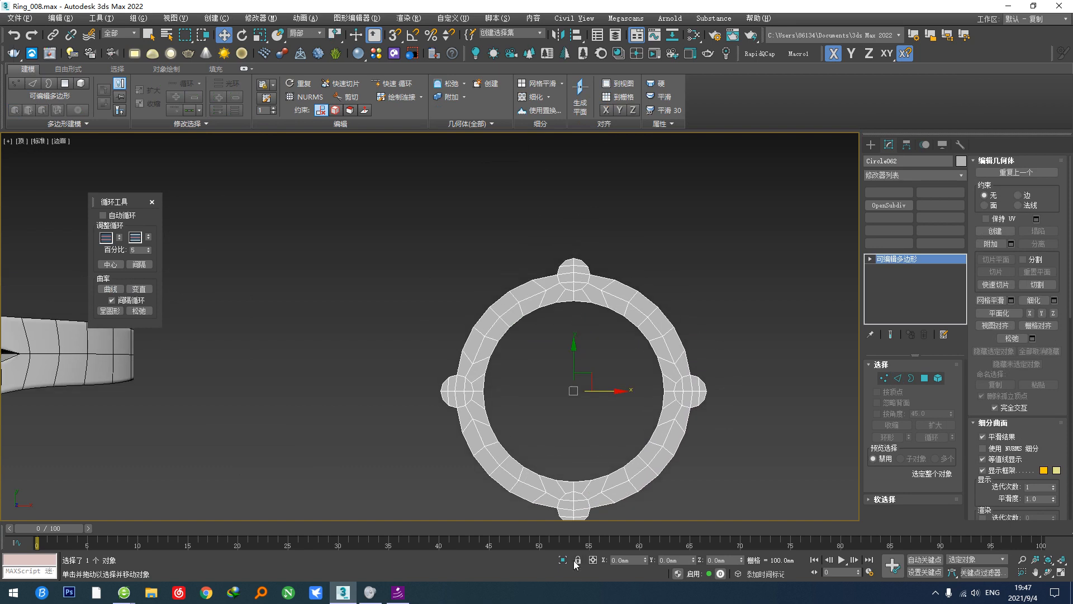
{"action": "scroll", "coordinate": [605, 446], "scroll_direction": "down", "scroll_amount": 3}
{"action": "left_click_drag", "start_coordinate": [591, 426], "coordinate": [794, 426], "text": "shift"}
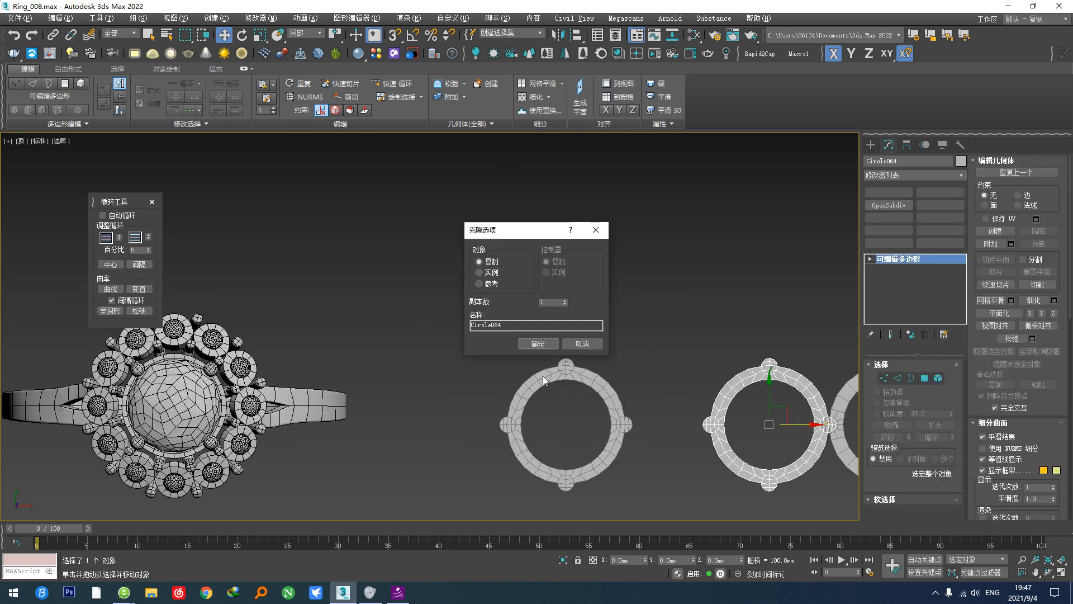
{"action": "left_click", "coordinate": [537, 344]}
Step: Select the new copy together with the neighbouring spare band and move both far away along X
{"action": "scroll", "coordinate": [413, 345], "scroll_direction": "down", "scroll_amount": 3}
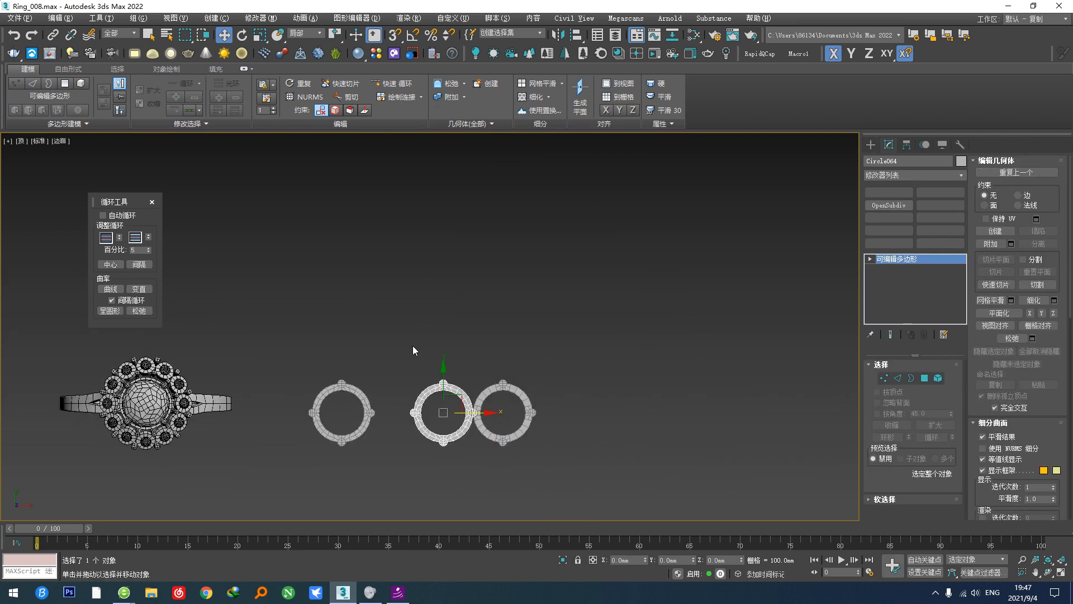
{"action": "left_click", "coordinate": [498, 440]}
{"action": "left_click", "coordinate": [467, 427], "text": "ctrl"}
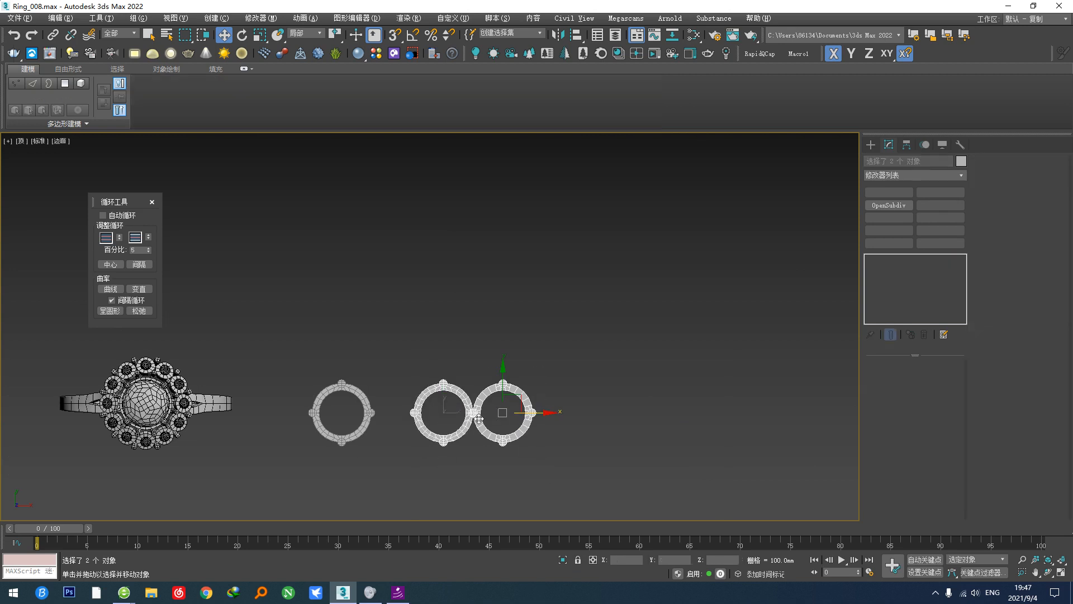
{"action": "left_click_drag", "start_coordinate": [527, 412], "coordinate": [960, 412]}
Step: Draw a 12-sided polygon spline of about 120 mm radius around the remaining band and align it to the band's centre
{"action": "scroll", "coordinate": [129, 382], "scroll_direction": "up", "scroll_amount": 4}
{"action": "middle_click_drag", "start_coordinate": [614, 399], "coordinate": [621, 365]}
{"action": "left_click", "coordinate": [561, 448]}
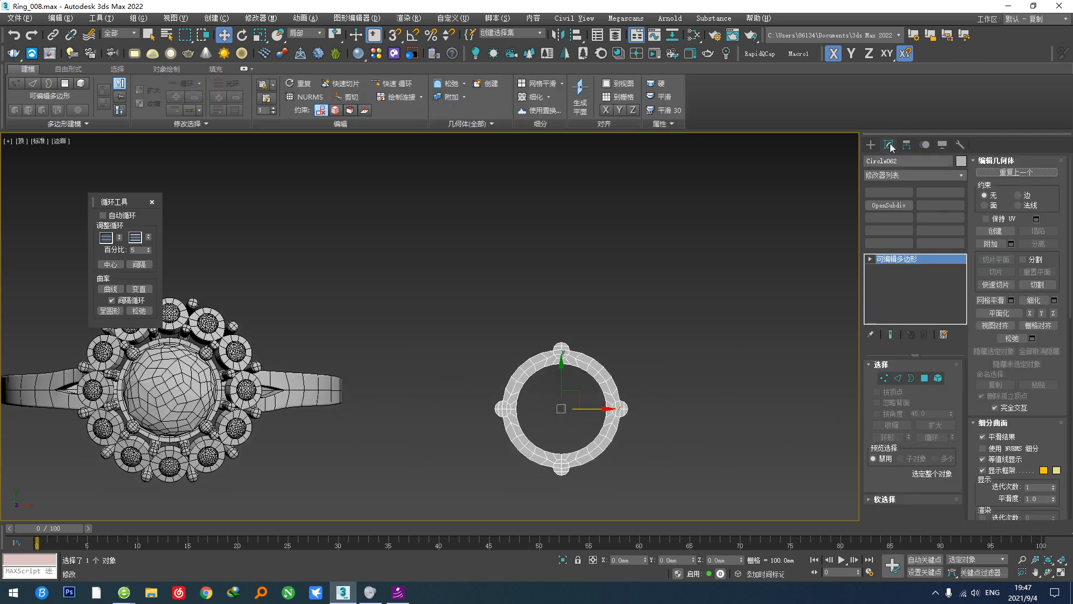
{"action": "left_click", "coordinate": [870, 144]}
{"action": "left_click", "coordinate": [888, 275]}
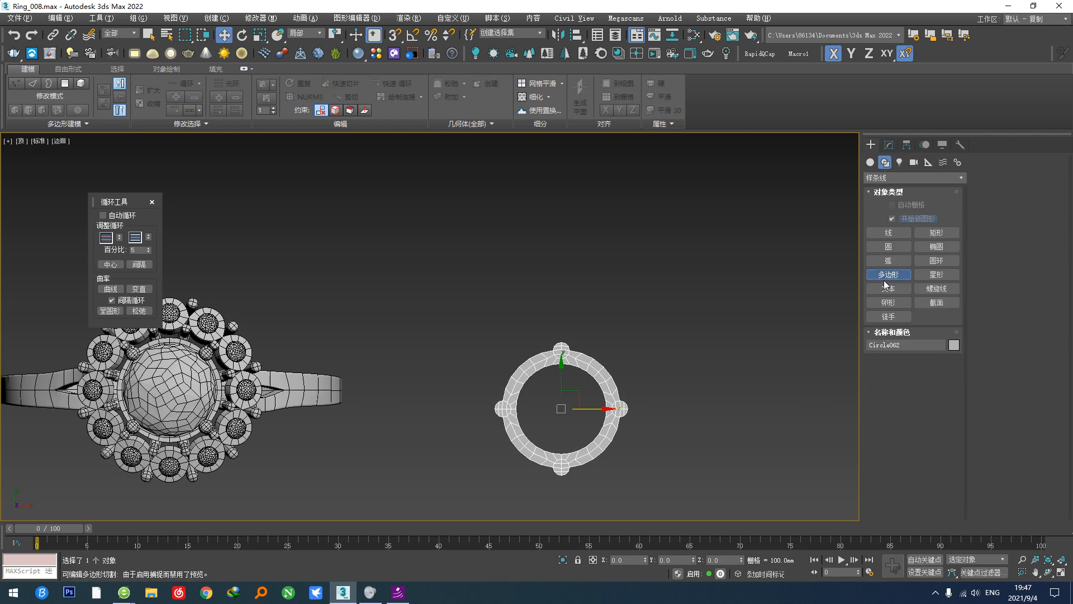
{"action": "left_click_drag", "start_coordinate": [562, 411], "coordinate": [607, 334]}
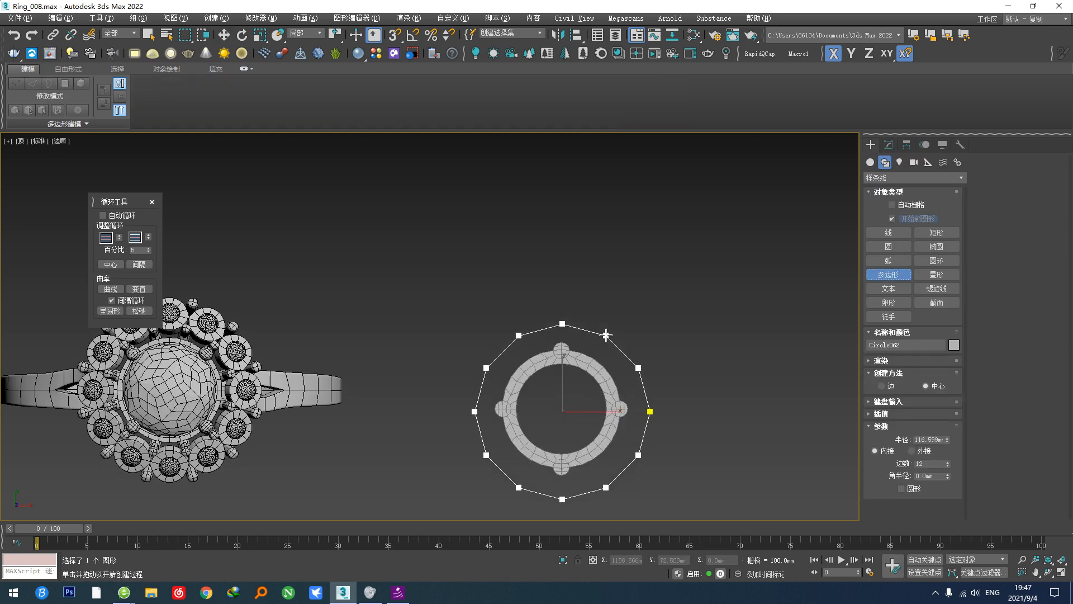
{"action": "key", "text": "shift+4"}
{"action": "left_click", "coordinate": [594, 375]}
{"action": "left_click", "coordinate": [541, 386]}
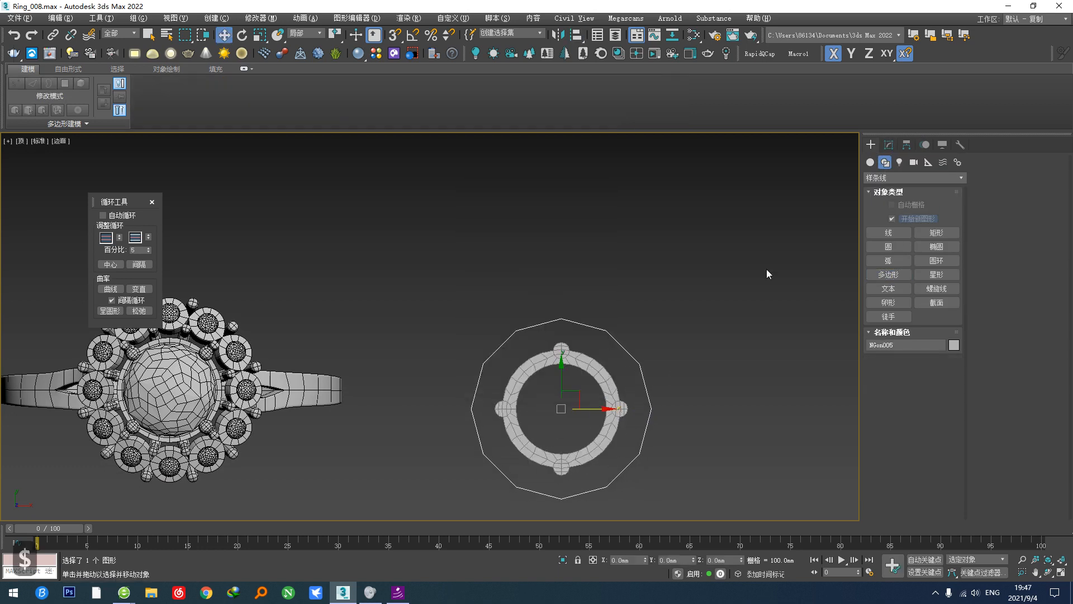
Step: Reduce the 12-sided polygon's radius to about 116.3 mm
{"action": "left_click", "coordinate": [888, 145]}
{"action": "scroll", "coordinate": [537, 353], "scroll_direction": "up", "scroll_amount": 4}
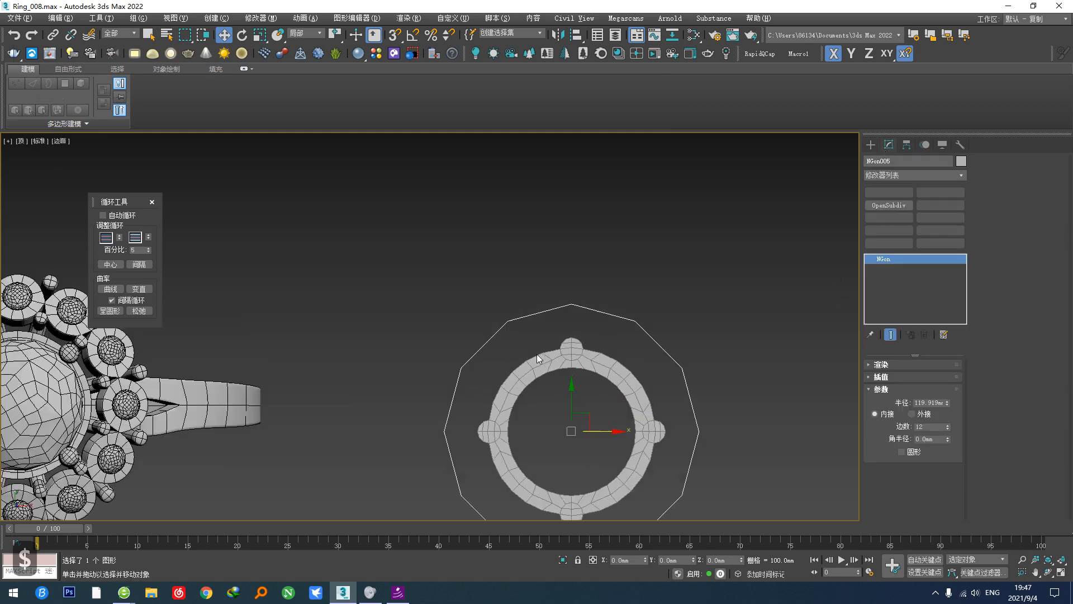
{"action": "left_click_drag", "start_coordinate": [947, 403], "coordinate": [947, 413]}
Step: Select the band and the surrounding polygon together and rotate both 45 degrees so the prongs lie on the diagonals
{"action": "left_click_drag", "start_coordinate": [741, 235], "coordinate": [576, 423]}
{"action": "middle_click_drag", "start_coordinate": [574, 427], "coordinate": [575, 373]}
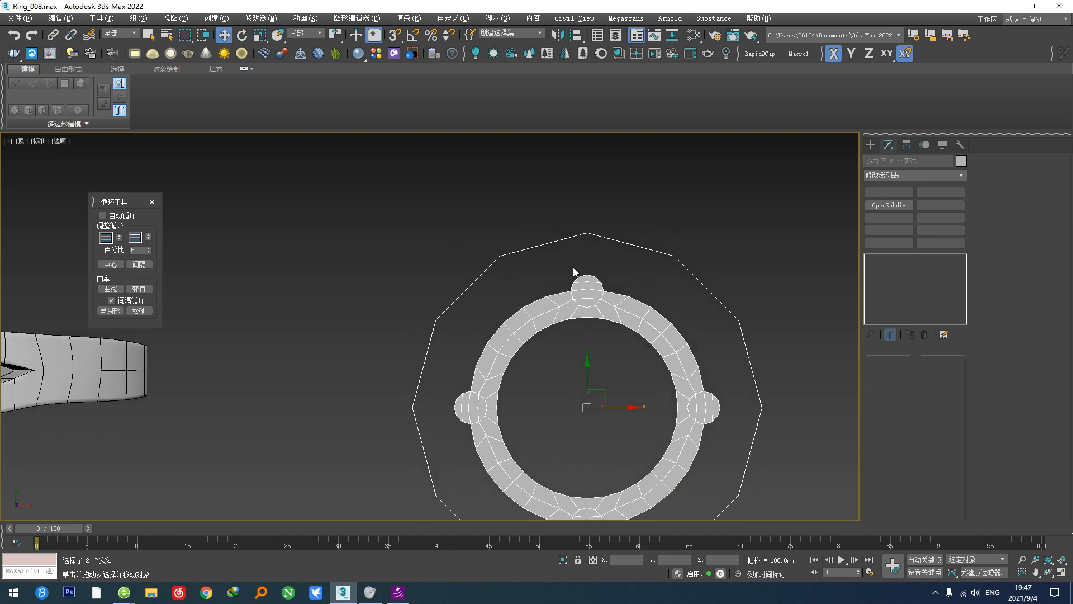
{"action": "key", "text": "e"}
{"action": "left_click_drag", "start_coordinate": [604, 373], "coordinate": [625, 388]}
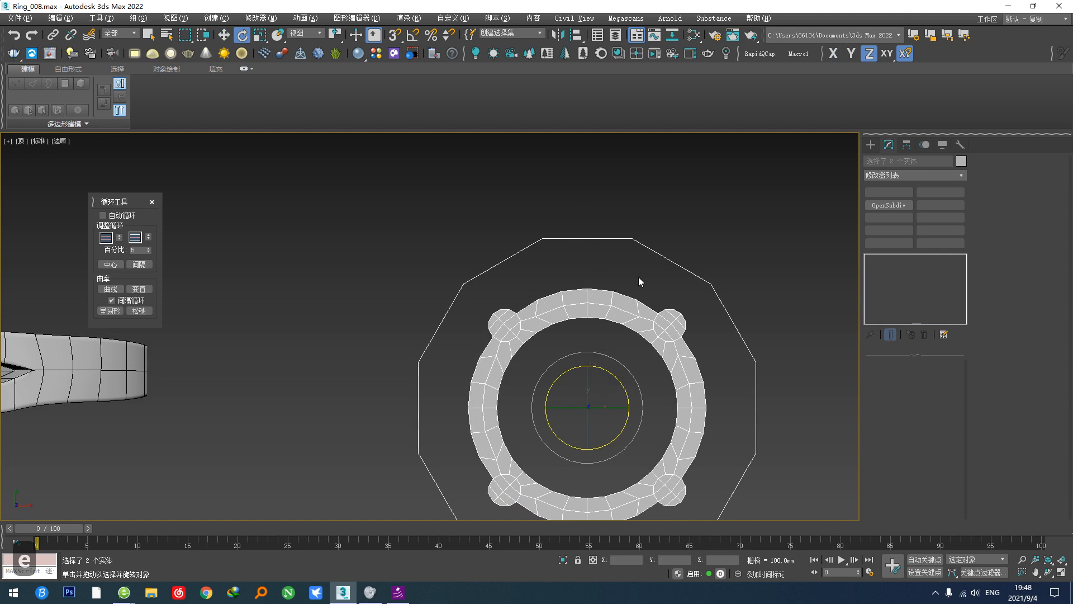
Step: With snapping on, draw a circle of about 26.8 mm radius centred on the midpoint of the polygon's top side
{"action": "scroll", "coordinate": [648, 347], "scroll_direction": "down", "scroll_amount": 5}
{"action": "scroll", "coordinate": [364, 282], "scroll_direction": "up", "scroll_amount": 5}
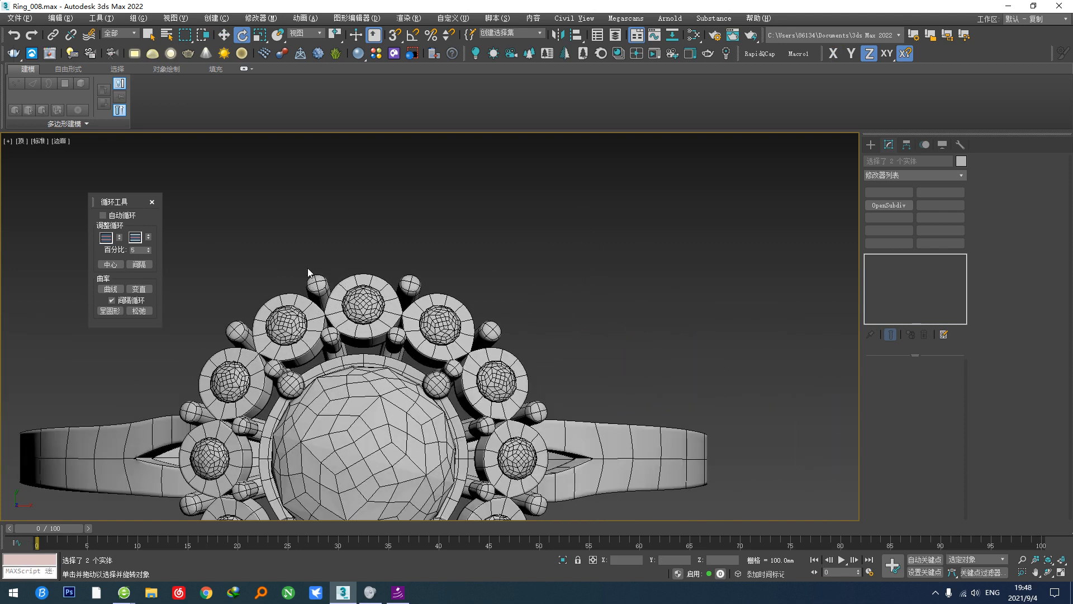
{"action": "scroll", "coordinate": [275, 361], "scroll_direction": "up", "scroll_amount": 2}
{"action": "scroll", "coordinate": [290, 370], "scroll_direction": "down", "scroll_amount": 3}
{"action": "middle_click_drag", "start_coordinate": [676, 399], "coordinate": [238, 346]}
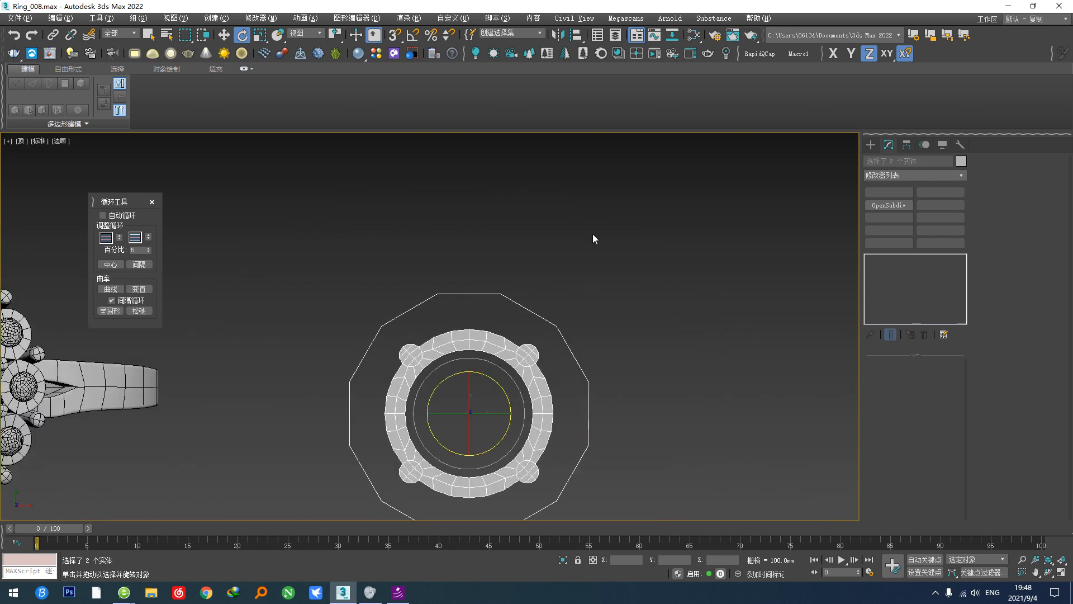
{"action": "left_click", "coordinate": [593, 237]}
{"action": "right_click", "coordinate": [589, 270]}
{"action": "left_click", "coordinate": [606, 205]}
{"action": "scroll", "coordinate": [474, 302], "scroll_direction": "up", "scroll_amount": 4}
{"action": "right_click", "coordinate": [491, 325]}
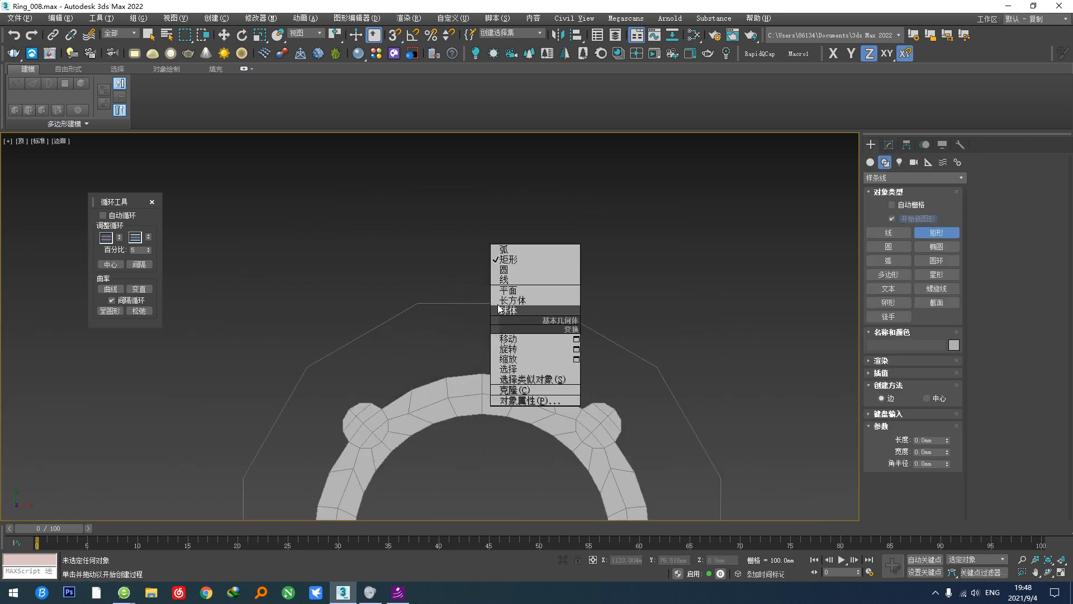
{"action": "left_click", "coordinate": [509, 271]}
{"action": "key", "text": "s"}
{"action": "left_click_drag", "start_coordinate": [482, 303], "coordinate": [486, 246]}
{"action": "right_click", "coordinate": [497, 251]}
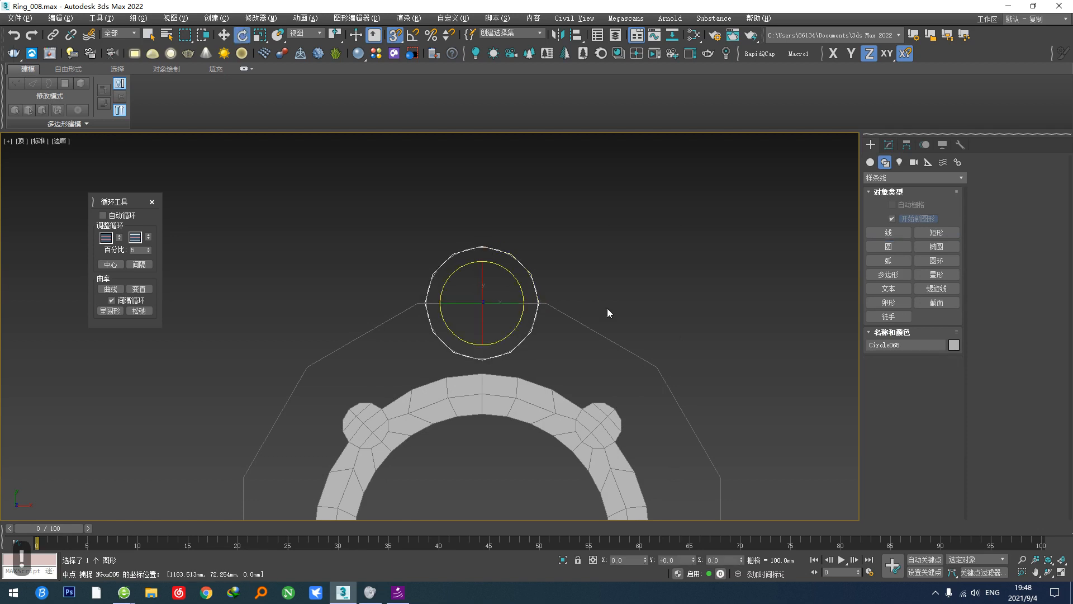
Step: Reduce the 12-sided polygon's radius slightly to bring its top side closer to the circle's diameter
{"action": "left_click", "coordinate": [612, 342]}
{"action": "left_click", "coordinate": [887, 146]}
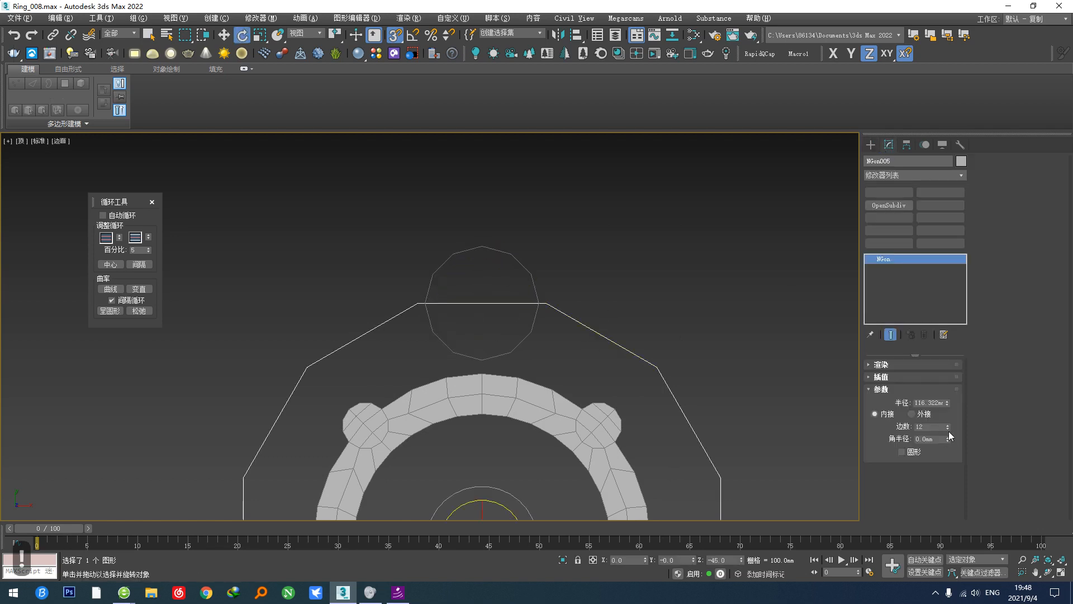
{"action": "left_click_drag", "start_coordinate": [948, 404], "coordinate": [946, 407]}
Step: Move the circle down along Y to centre it on the polygon's top side, and turn snapping off
{"action": "left_click", "coordinate": [428, 314]}
{"action": "scroll", "coordinate": [450, 312], "scroll_direction": "up", "scroll_amount": 2}
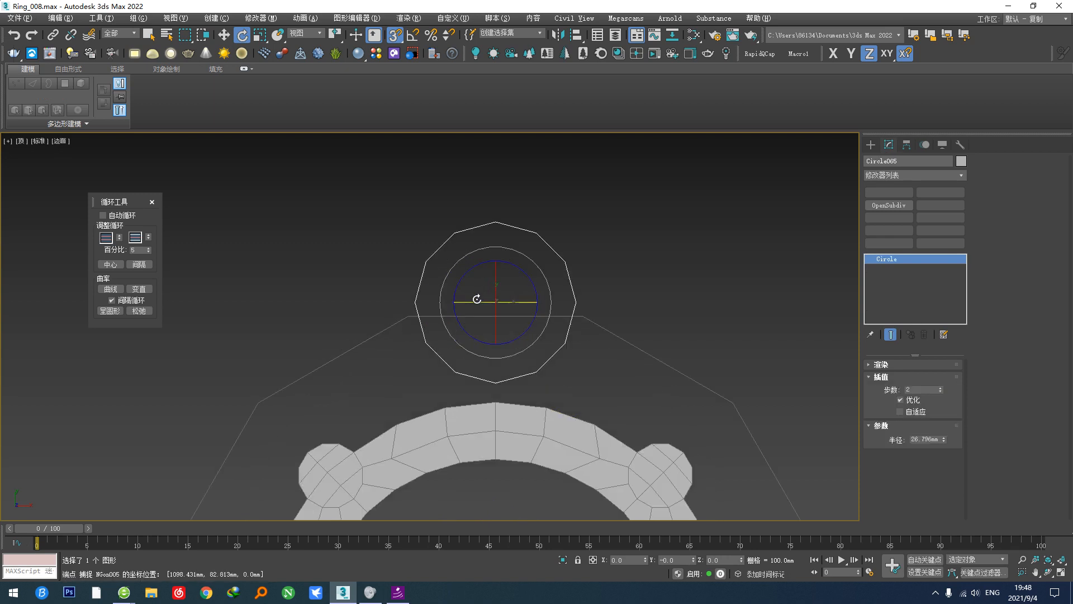
{"action": "key", "text": "w"}
{"action": "left_click_drag", "start_coordinate": [496, 277], "coordinate": [482, 313]}
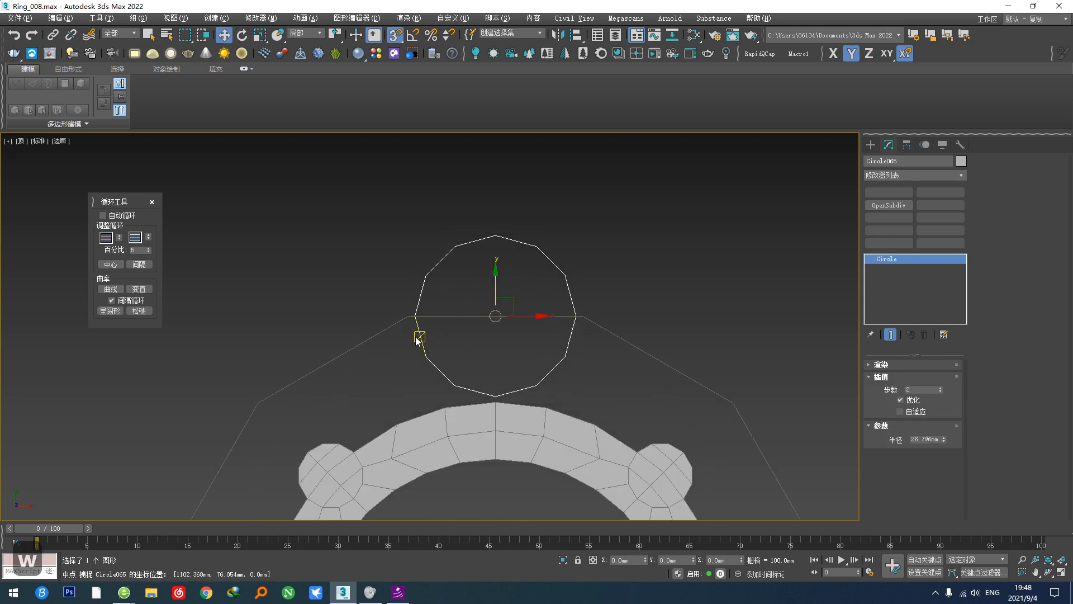
{"action": "scroll", "coordinate": [418, 333], "scroll_direction": "up", "scroll_amount": 3}
{"action": "scroll", "coordinate": [419, 333], "scroll_direction": "down", "scroll_amount": 2}
{"action": "middle_click_drag", "start_coordinate": [488, 345], "coordinate": [419, 350]}
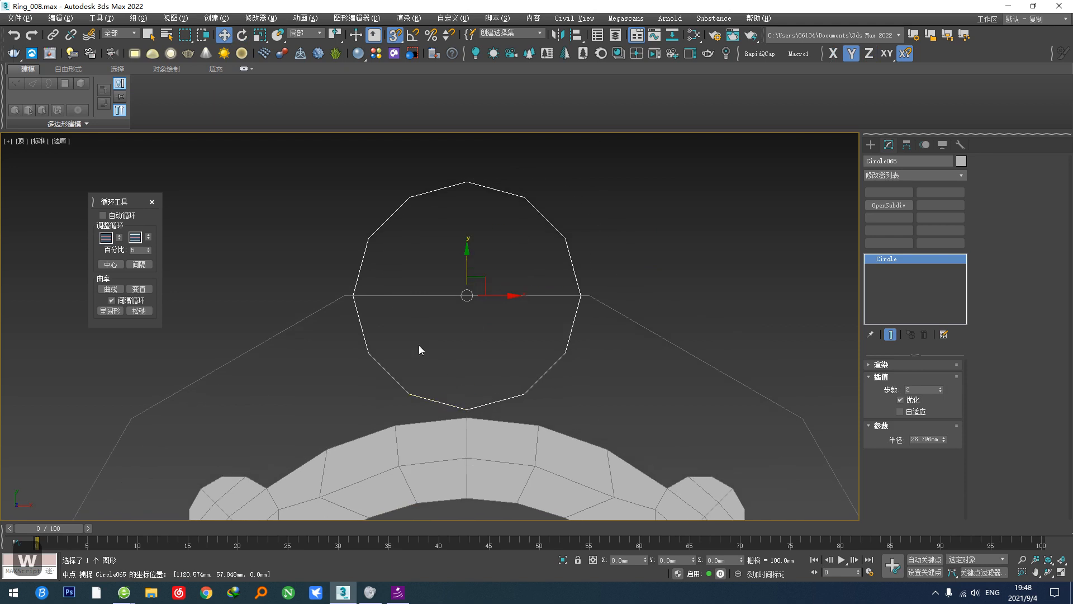
{"action": "scroll", "coordinate": [481, 338], "scroll_direction": "down", "scroll_amount": 3}
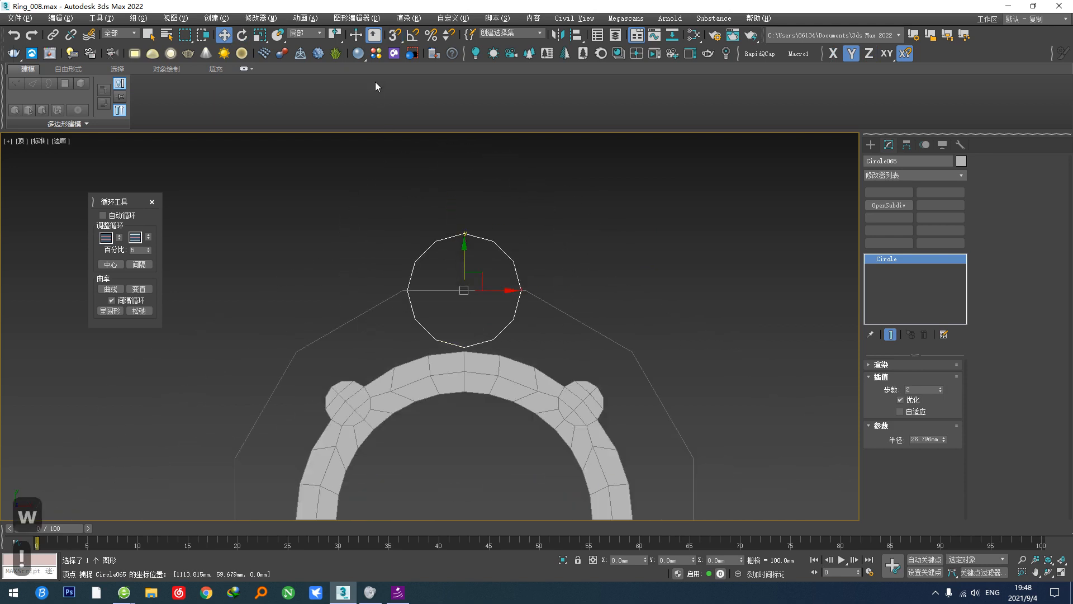
Step: Set the circle's rotation to use the band as picked reference coordinate system, with the transform coordinate centre as pivot
{"action": "key", "text": "e"}
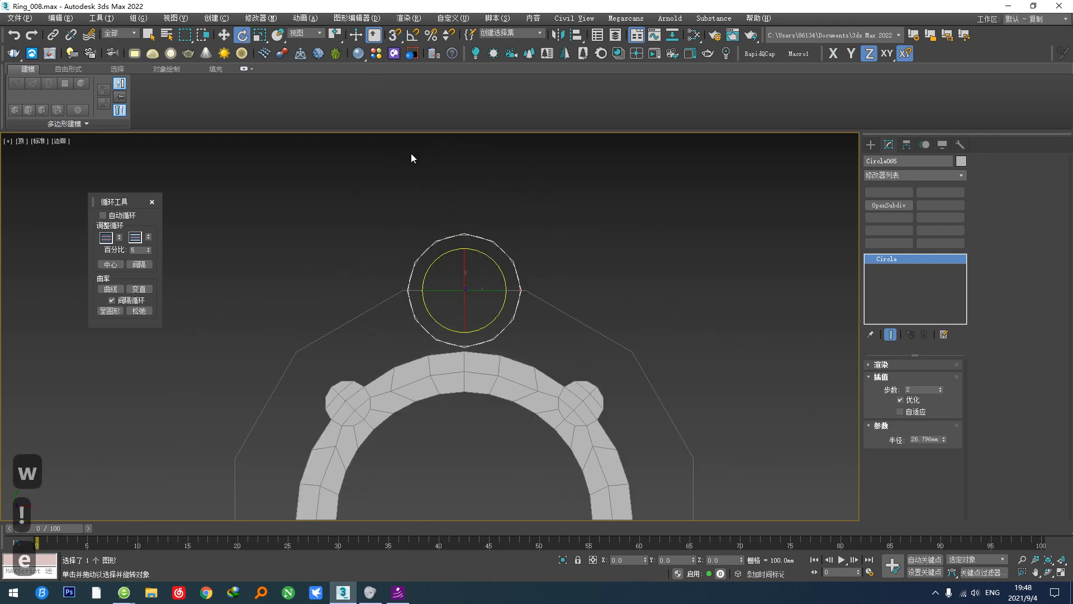
{"action": "left_click", "coordinate": [310, 36]}
{"action": "left_click", "coordinate": [308, 119]}
{"action": "left_click", "coordinate": [418, 396]}
{"action": "left_click_drag", "start_coordinate": [335, 36], "coordinate": [336, 90]}
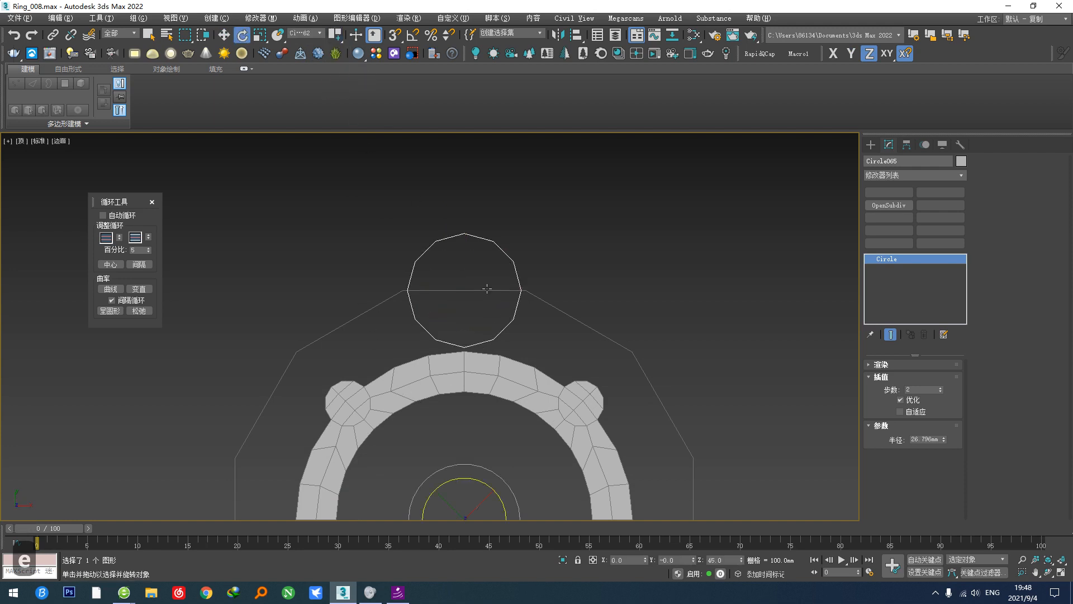
{"action": "middle_click_drag", "start_coordinate": [508, 457], "coordinate": [493, 385]}
{"action": "left_click_drag", "start_coordinate": [469, 408], "coordinate": [484, 413], "text": "shift"}
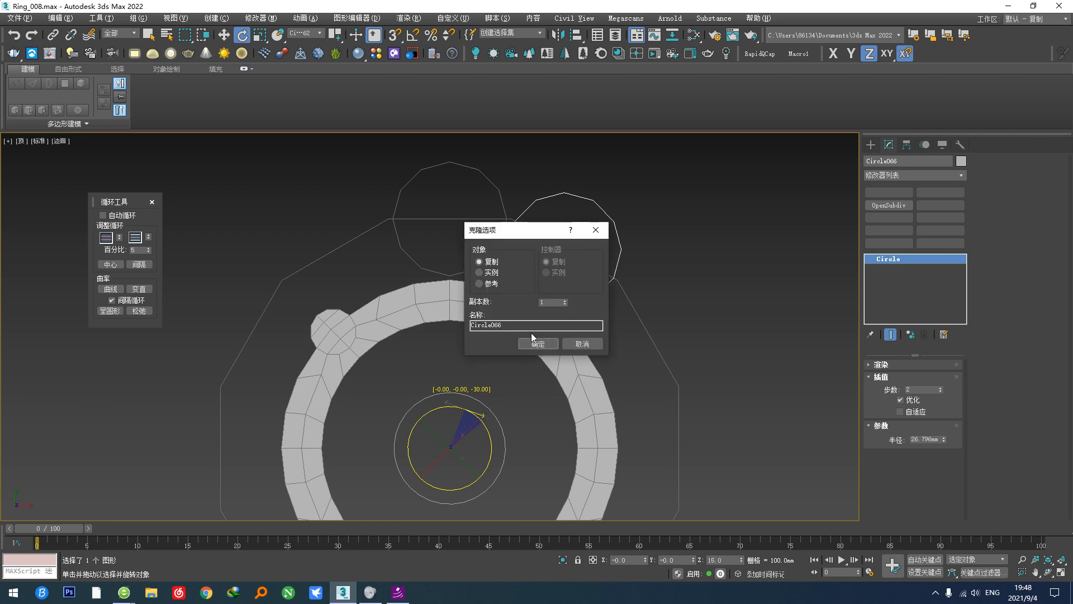
{"action": "left_click", "coordinate": [582, 346]}
Step: Convert the circle to an editable poly and clone it around the band in -30 degree rotations as 11 instances
{"action": "key", "text": "F5"}
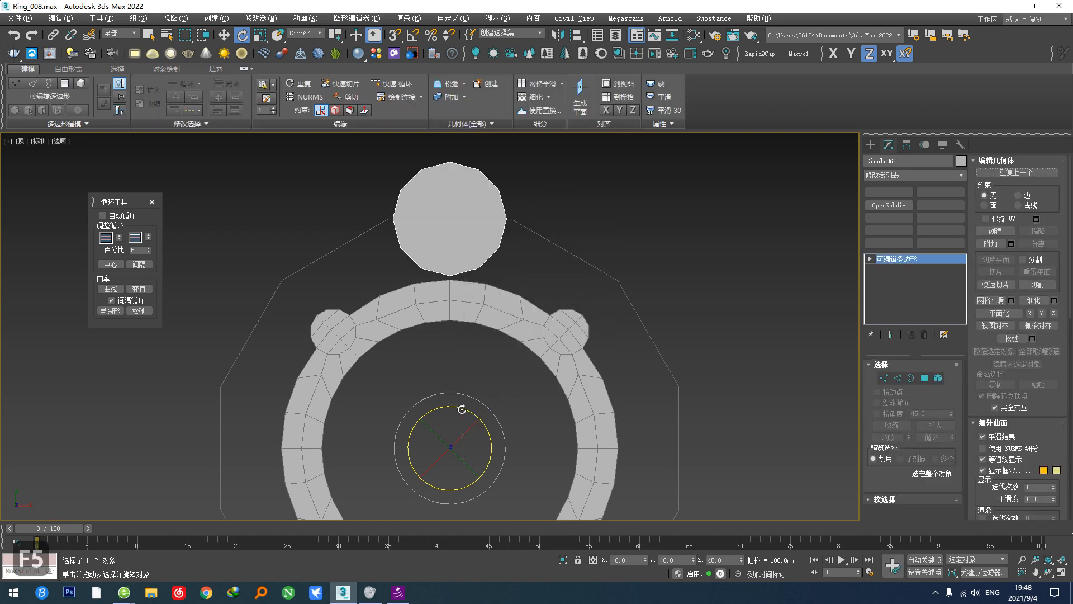
{"action": "left_click_drag", "start_coordinate": [461, 408], "coordinate": [476, 419], "text": "shift"}
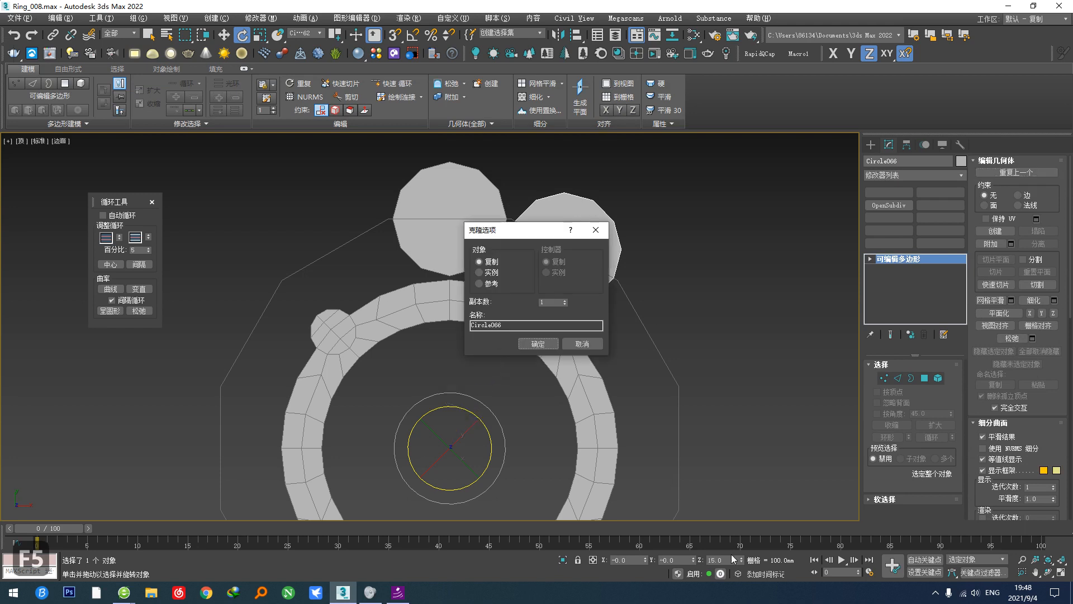
{"action": "left_click", "coordinate": [490, 273]}
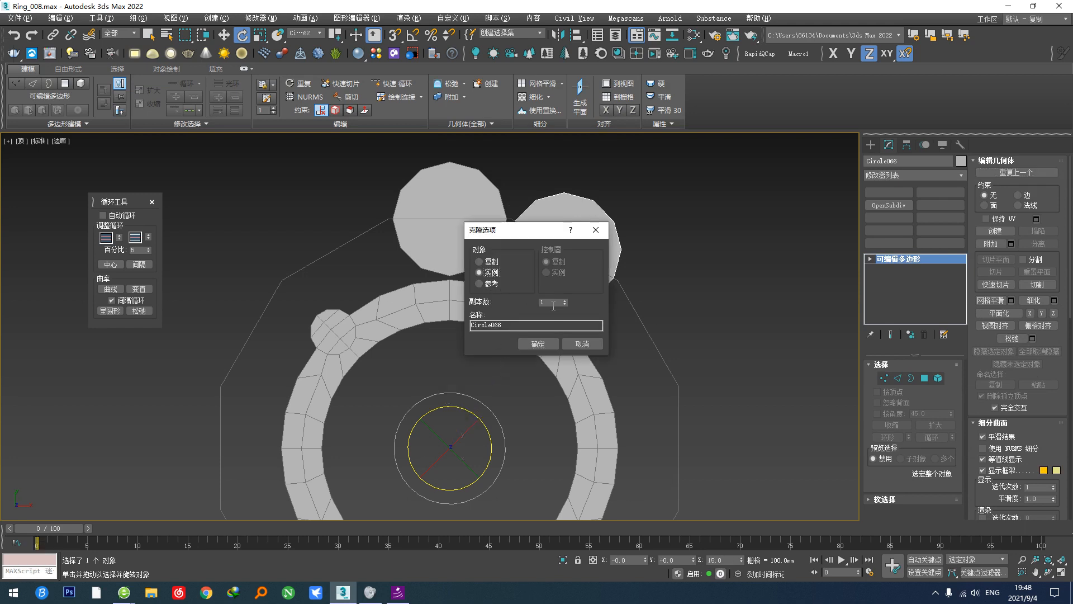
{"action": "type", "text": "1"}
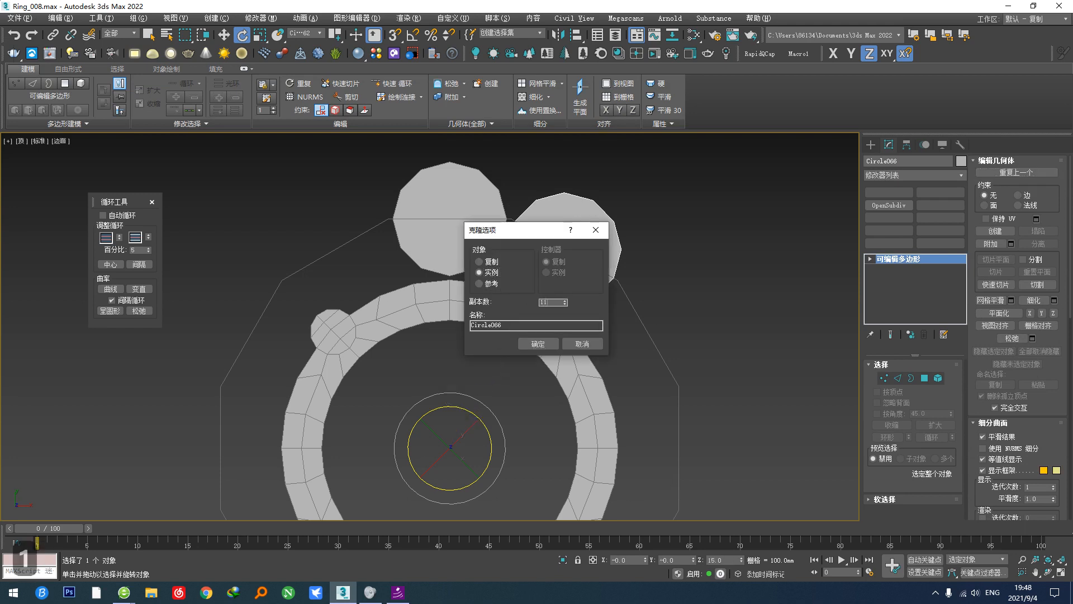
{"action": "left_click", "coordinate": [537, 342]}
Step: Inset the polygon of the top circular setting to form an inner 12-sided face a little over half its diameter
{"action": "left_click", "coordinate": [924, 380]}
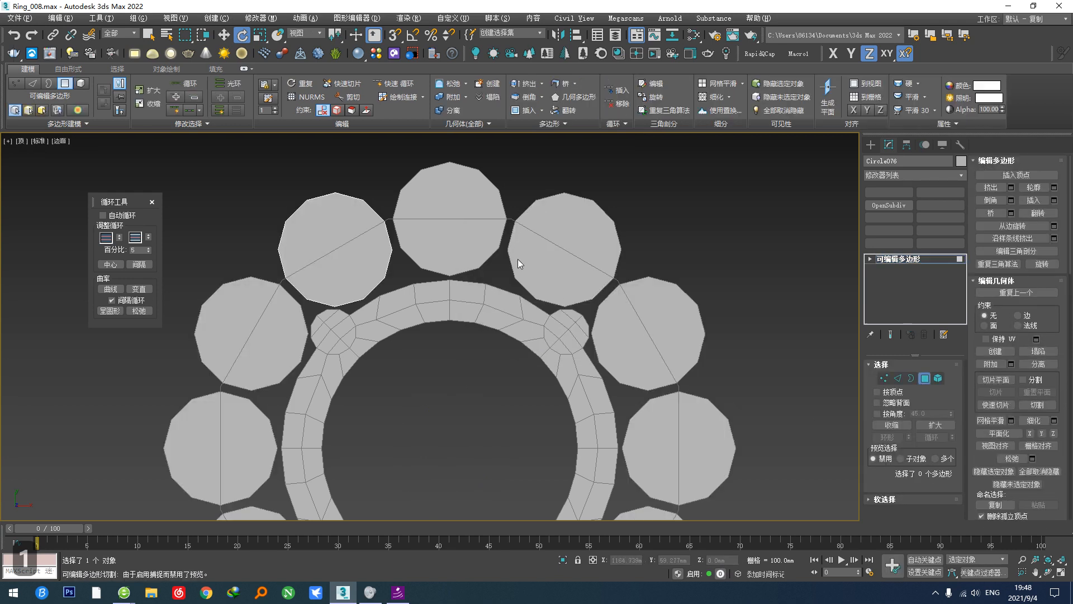
{"action": "left_click", "coordinate": [925, 379]}
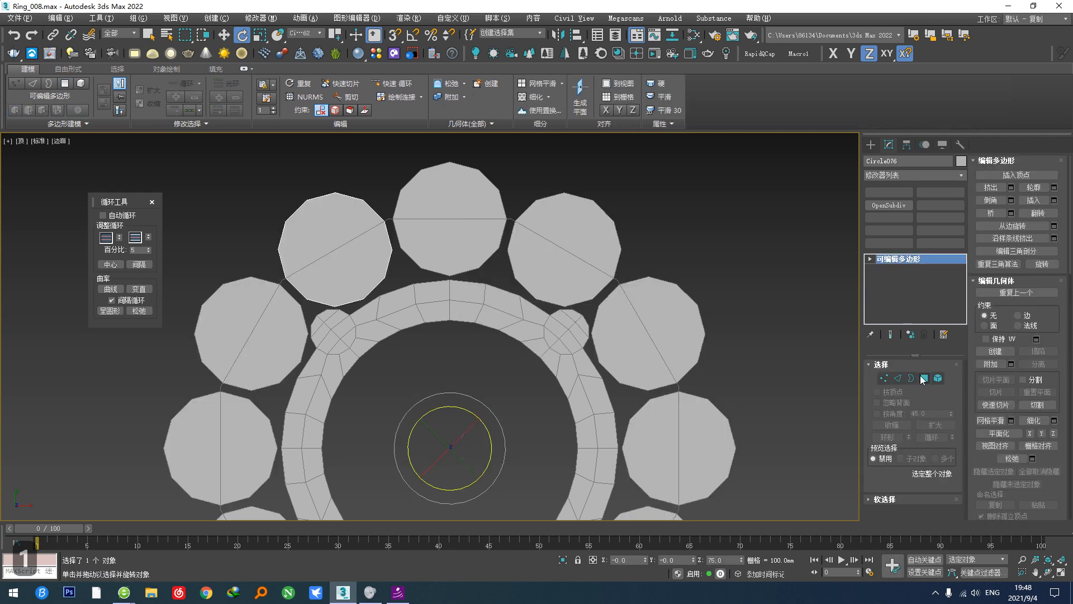
{"action": "left_click", "coordinate": [444, 212]}
{"action": "left_click", "coordinate": [925, 378]}
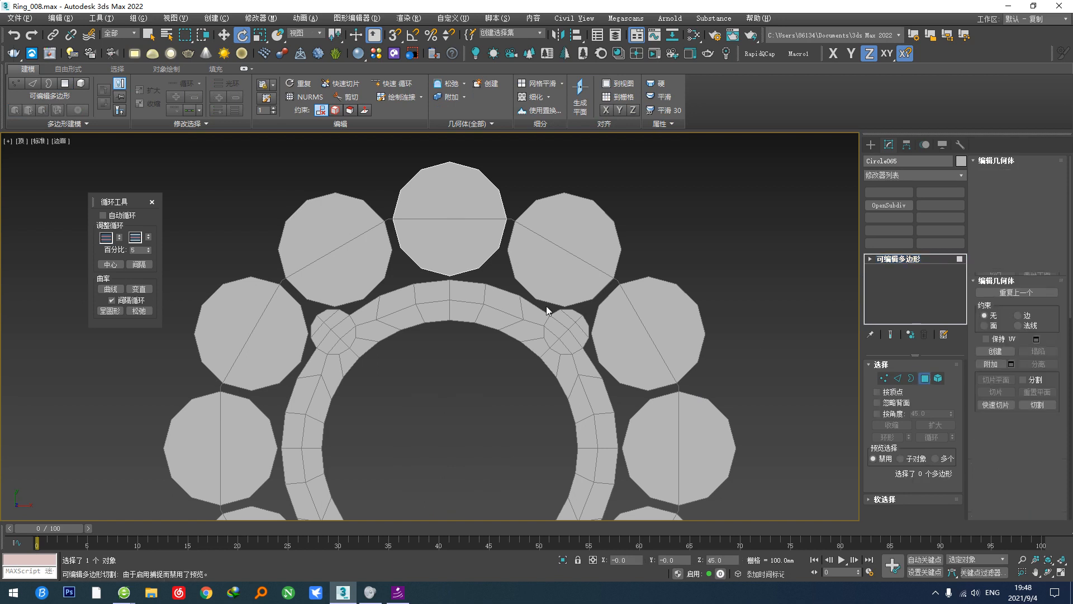
{"action": "left_click", "coordinate": [424, 250]}
{"action": "key", "text": "alt+a"}
{"action": "left_click_drag", "start_coordinate": [453, 212], "coordinate": [457, 231]}
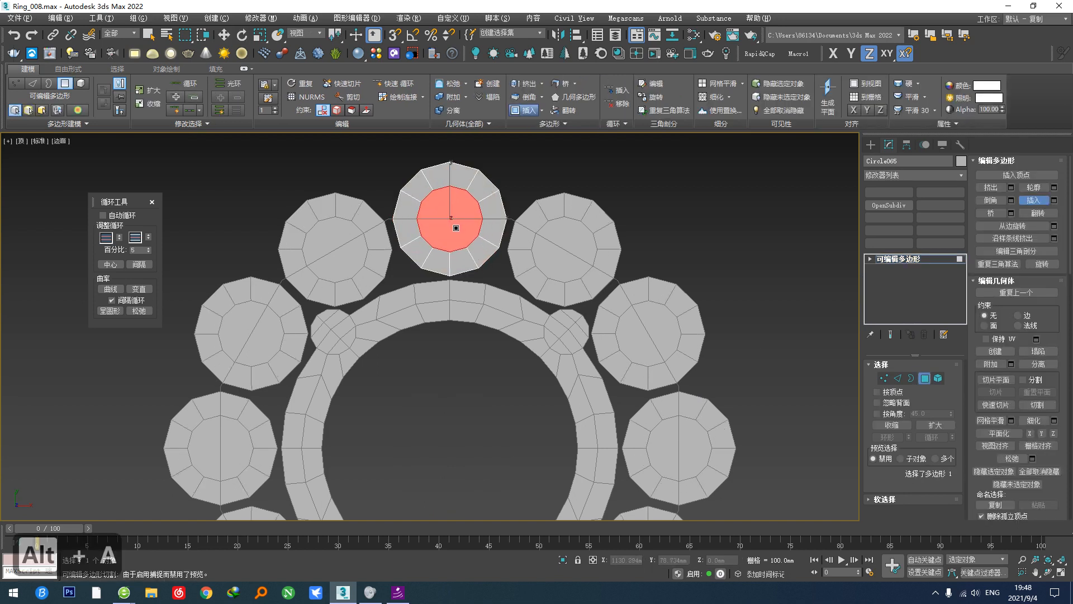
Step: Delete the inset inner polygon to open a centre hole in the instanced settings, and leave polygon editing
{"action": "key", "text": "e"}
{"action": "key", "text": "d"}
{"action": "mouse_move", "coordinate": [463, 274]}
{"action": "middle_mouse_down"}
{"action": "mouse_move", "coordinate": [464, 336]}
{"action": "mouse_move", "coordinate": [449, 314]}
{"action": "mouse_move", "coordinate": [449, 258]}
{"action": "middle_mouse_up"}
{"action": "scroll", "coordinate": [448, 257], "scroll_direction": "down", "scroll_amount": 2}
{"action": "left_click", "coordinate": [923, 378]}
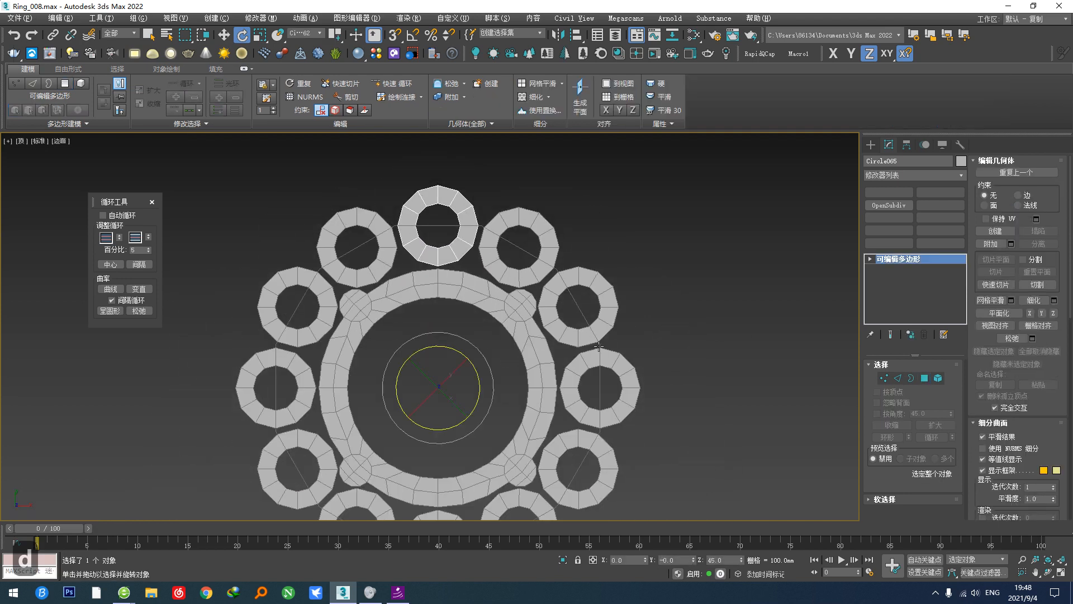
Step: Compare with the finished reference ring, and scale the top setting's element up slightly in XY until neighbouring settings touch
{"action": "scroll", "coordinate": [537, 341], "scroll_direction": "down", "scroll_amount": 5}
{"action": "middle_click_drag", "start_coordinate": [413, 366], "coordinate": [474, 367]}
{"action": "scroll", "coordinate": [397, 298], "scroll_direction": "up", "scroll_amount": 6}
{"action": "scroll", "coordinate": [398, 302], "scroll_direction": "up", "scroll_amount": 3}
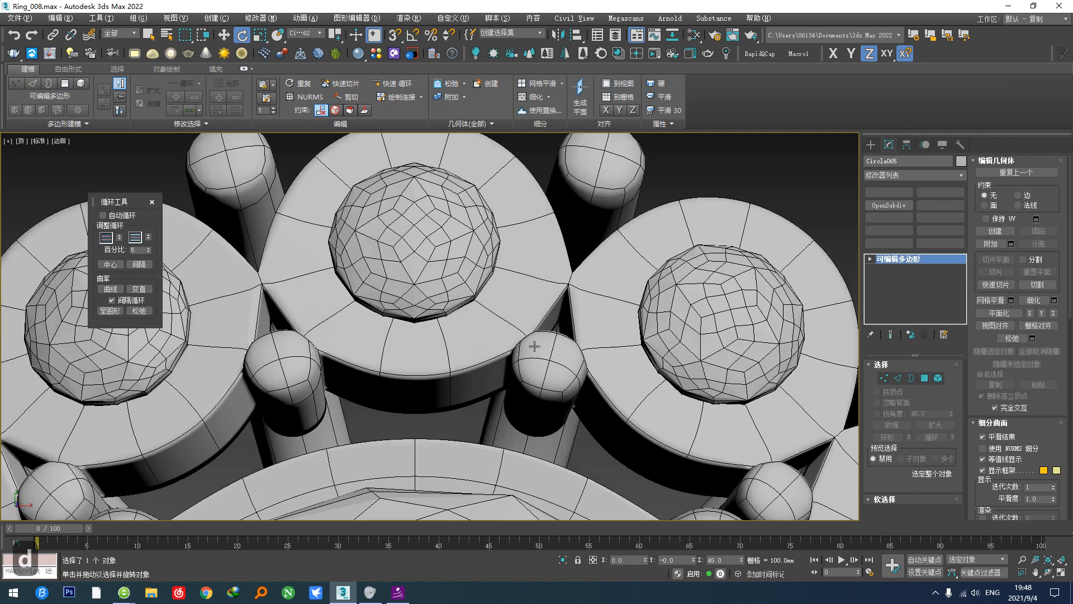
{"action": "scroll", "coordinate": [383, 364], "scroll_direction": "down", "scroll_amount": 7}
{"action": "scroll", "coordinate": [590, 386], "scroll_direction": "up", "scroll_amount": 8}
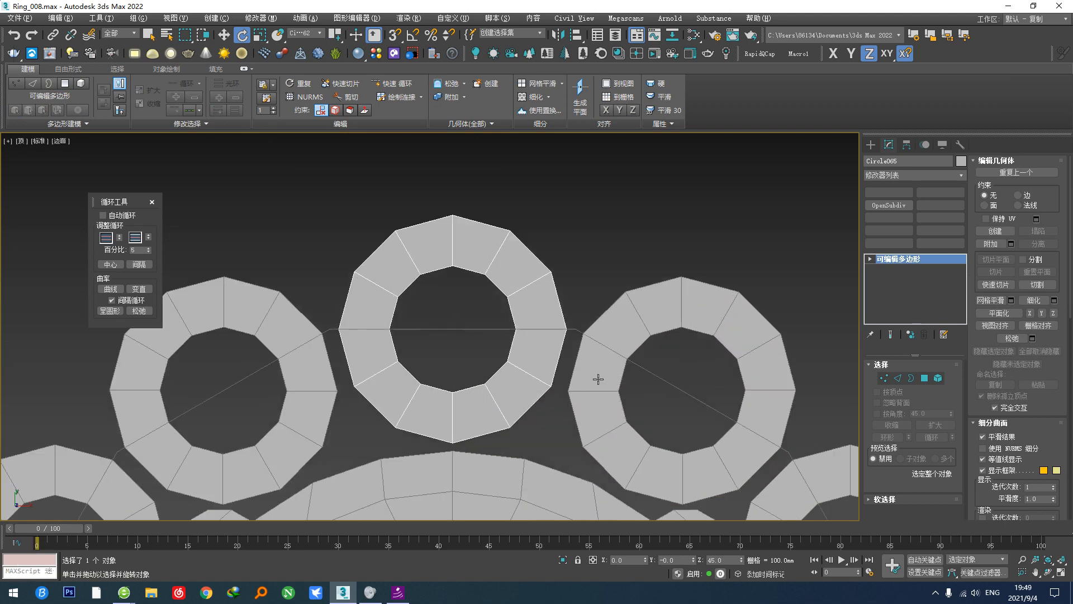
{"action": "left_click", "coordinate": [938, 378]}
{"action": "left_click", "coordinate": [490, 381]}
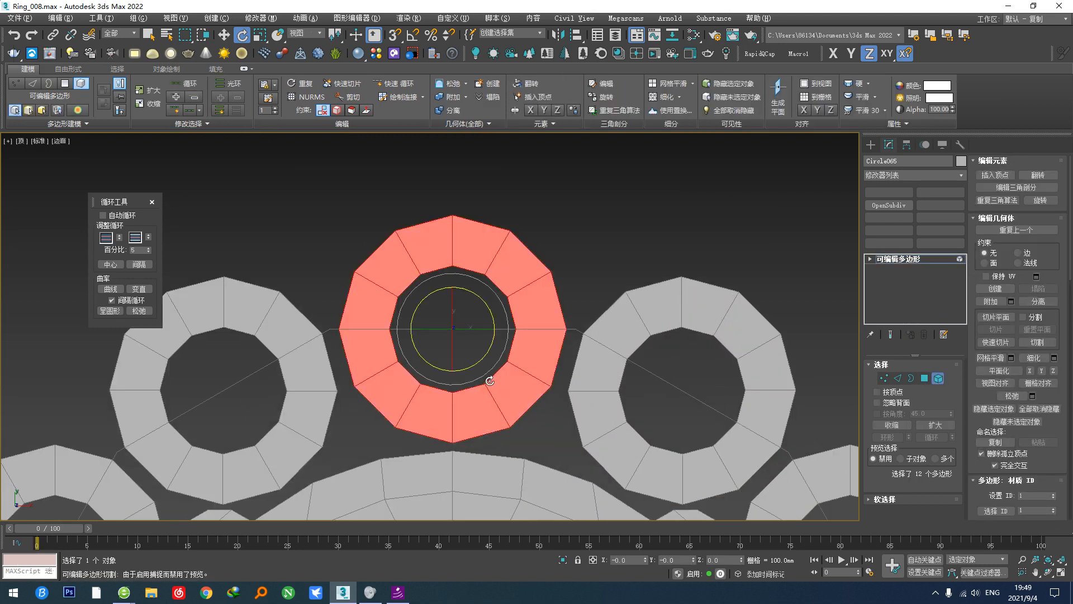
{"action": "scroll", "coordinate": [467, 367], "scroll_direction": "up", "scroll_amount": 2}
{"action": "key", "text": "r"}
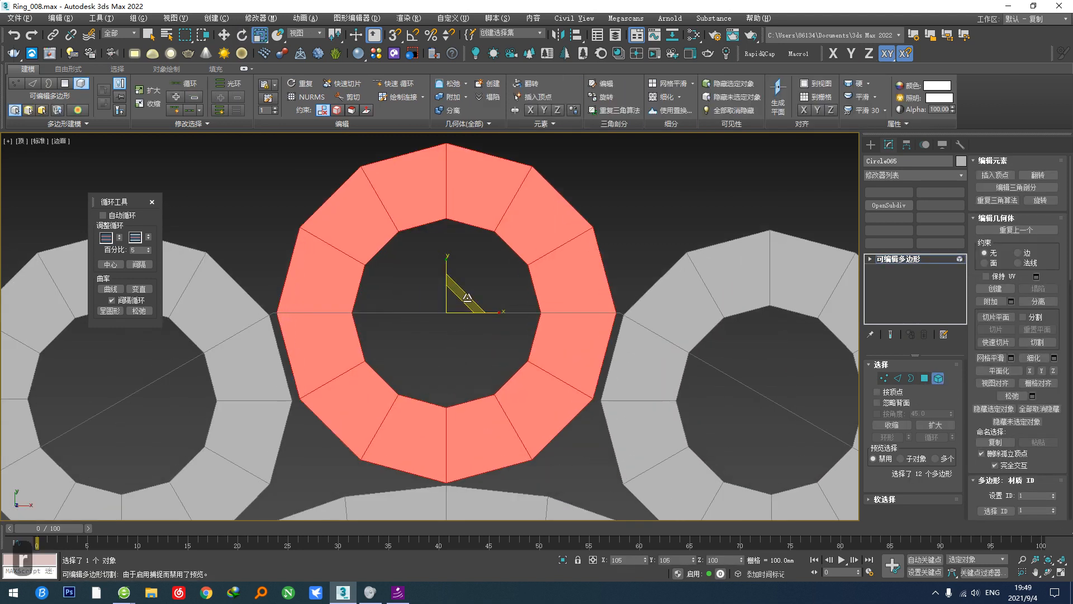
{"action": "left_click_drag", "start_coordinate": [467, 295], "coordinate": [467, 295]}
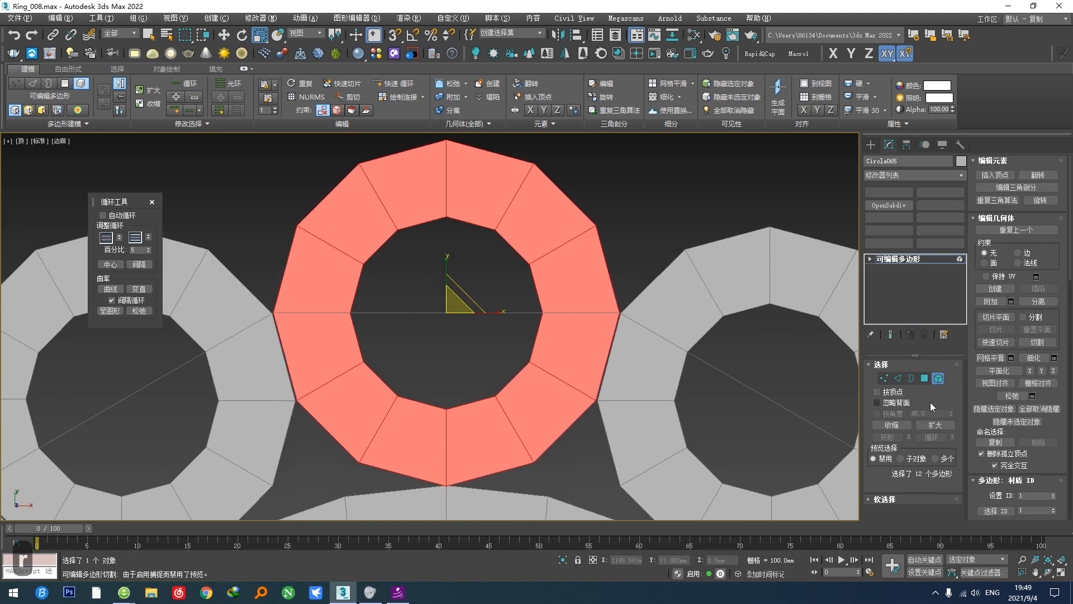
{"action": "left_click", "coordinate": [936, 383]}
Step: Select the band and all twelve settings and rotate them clockwise by half a setting spacing, placing a gap at the top
{"action": "scroll", "coordinate": [533, 392], "scroll_direction": "down", "scroll_amount": 11}
{"action": "left_click_drag", "start_coordinate": [655, 255], "coordinate": [429, 476]}
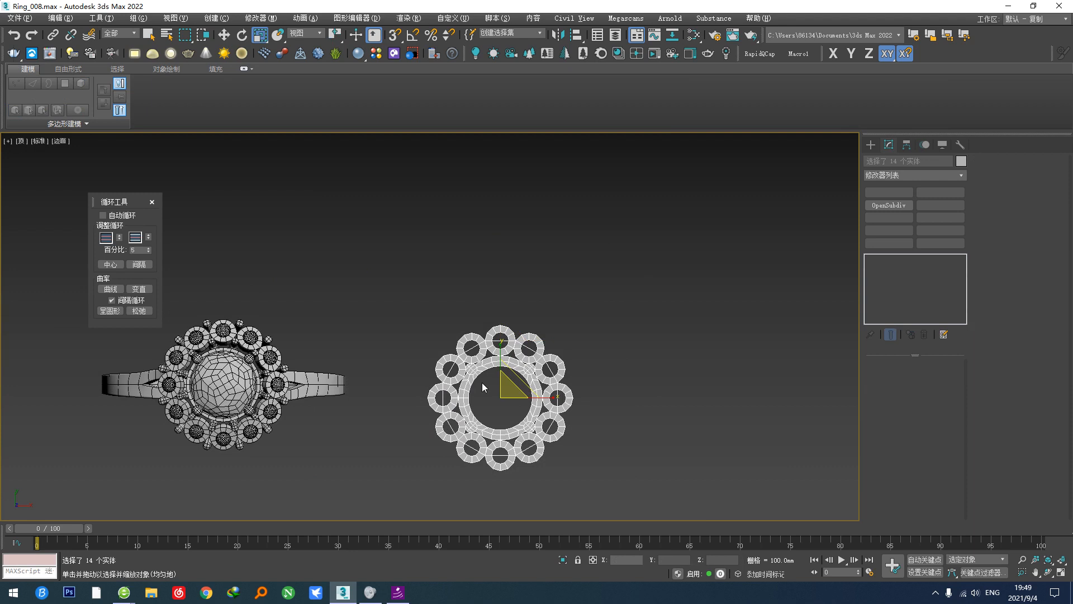
{"action": "scroll", "coordinate": [497, 378], "scroll_direction": "up", "scroll_amount": 4}
{"action": "key", "text": "e"}
{"action": "scroll", "coordinate": [481, 363], "scroll_direction": "up", "scroll_amount": 5}
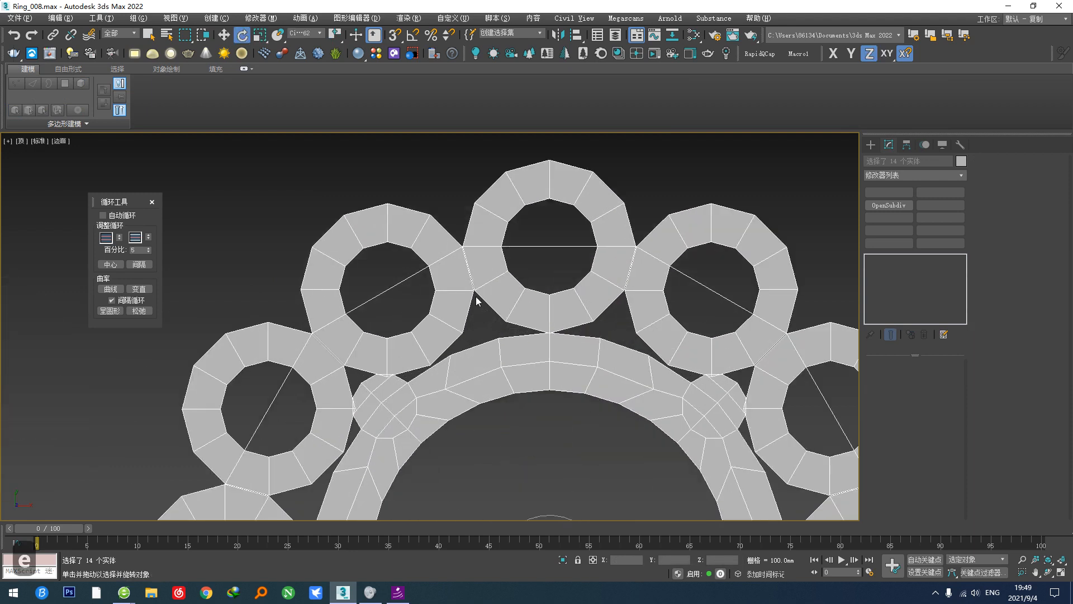
{"action": "scroll", "coordinate": [484, 322], "scroll_direction": "down", "scroll_amount": 3}
{"action": "scroll", "coordinate": [484, 322], "scroll_direction": "down", "scroll_amount": 3}
{"action": "left_click_drag", "start_coordinate": [520, 371], "coordinate": [526, 369]}
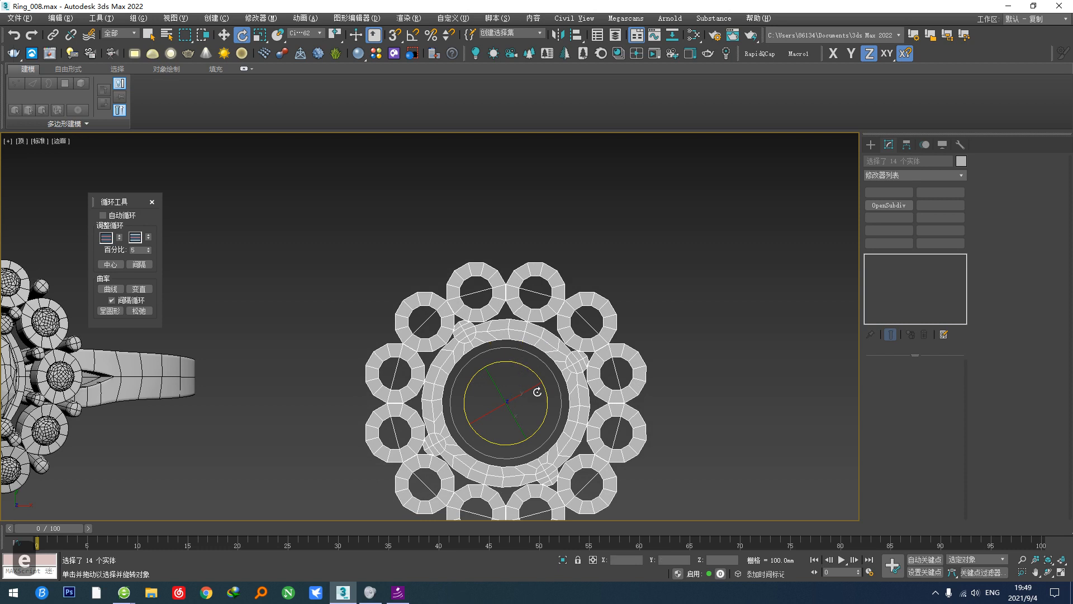
{"action": "scroll", "coordinate": [510, 296], "scroll_direction": "up", "scroll_amount": 5}
{"action": "left_click", "coordinate": [484, 335]}
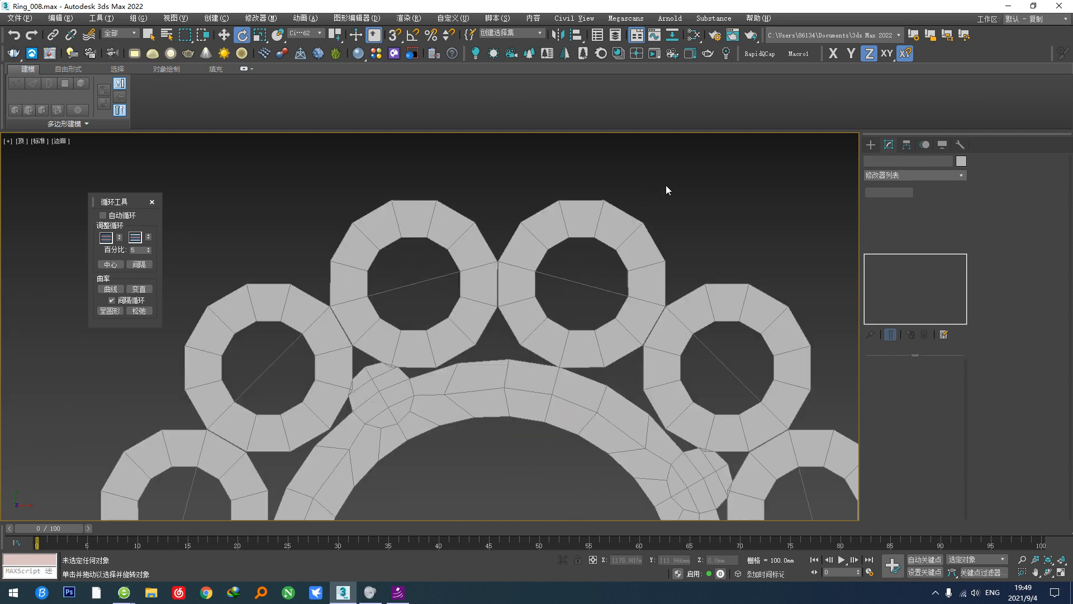
Step: Turn snapping on and draw a circle spline about 2.5 mm in radius, centred where the two top settings meet
{"action": "left_click", "coordinate": [870, 144]}
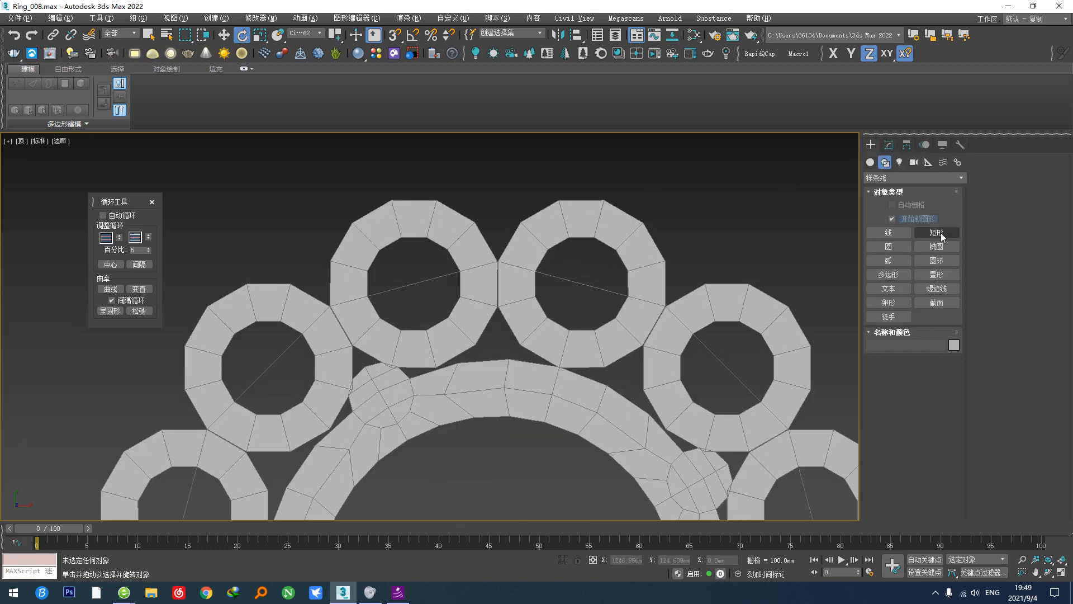
{"action": "left_click", "coordinate": [892, 247]}
{"action": "scroll", "coordinate": [514, 330], "scroll_direction": "up", "scroll_amount": 2}
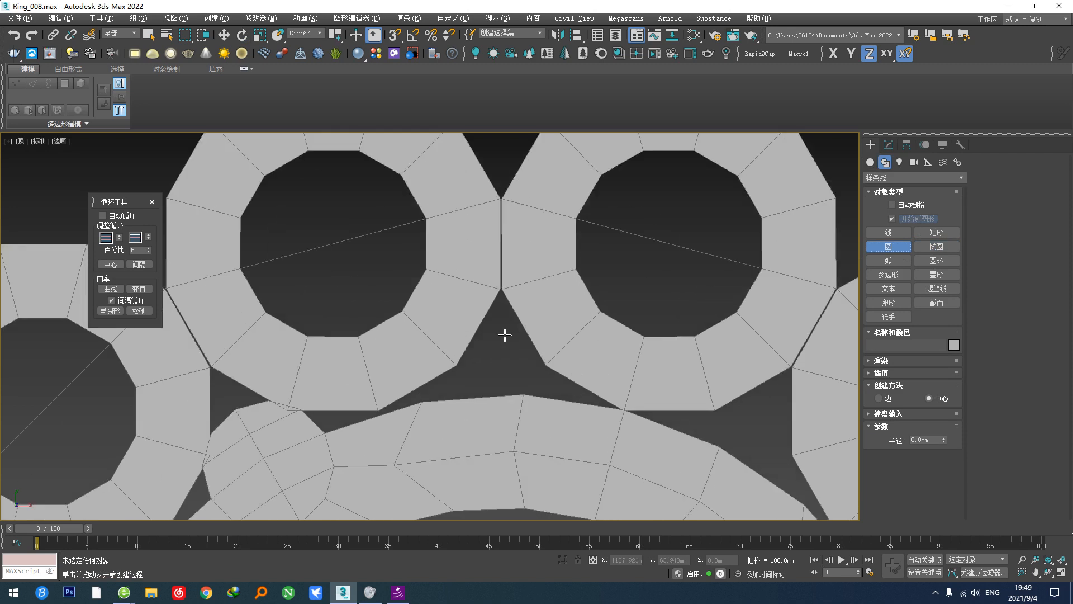
{"action": "key", "text": "s"}
{"action": "scroll", "coordinate": [506, 236], "scroll_direction": "up", "scroll_amount": 6}
{"action": "scroll", "coordinate": [499, 190], "scroll_direction": "up", "scroll_amount": 1}
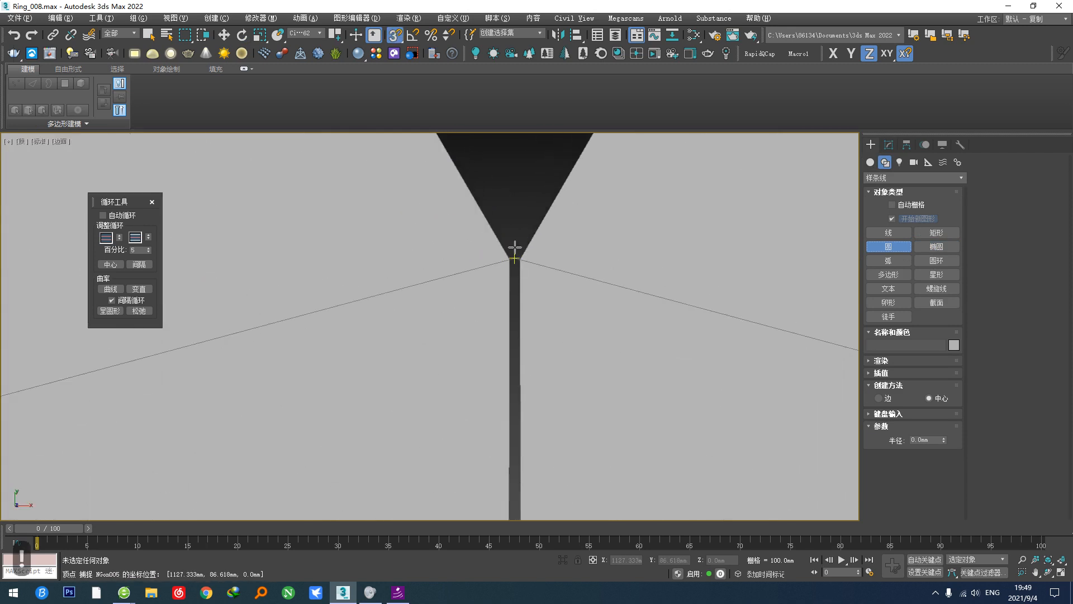
{"action": "left_click_drag", "start_coordinate": [514, 259], "coordinate": [636, 258]}
{"action": "key", "text": "e"}
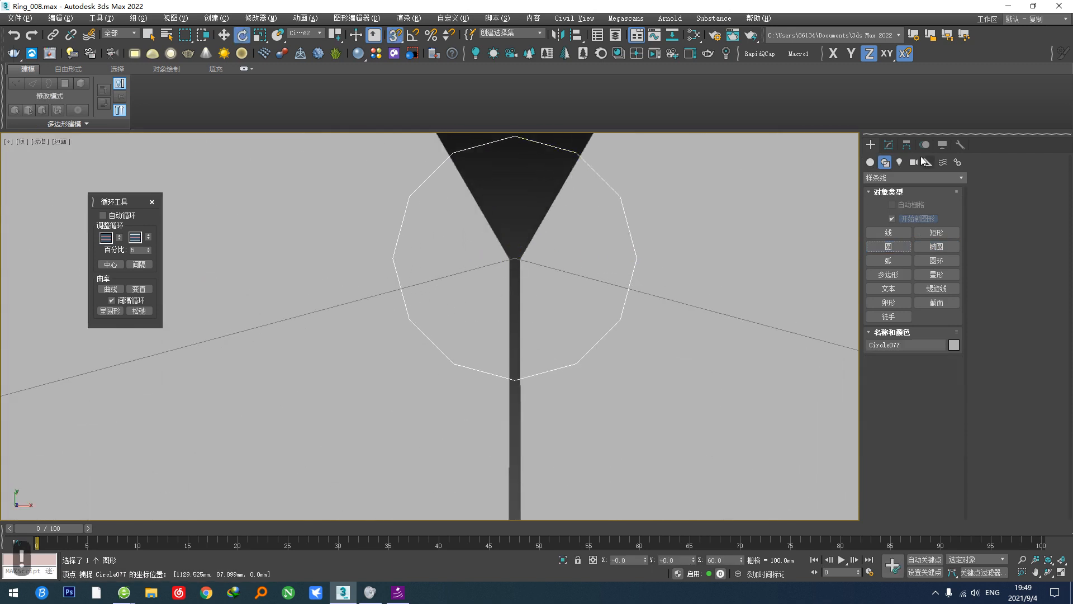
Step: Move the small circle down along Y into the triangular gap between the two top settings and the centre band
{"action": "scroll", "coordinate": [533, 226], "scroll_direction": "down", "scroll_amount": 5}
{"action": "scroll", "coordinate": [542, 333], "scroll_direction": "down", "scroll_amount": 5}
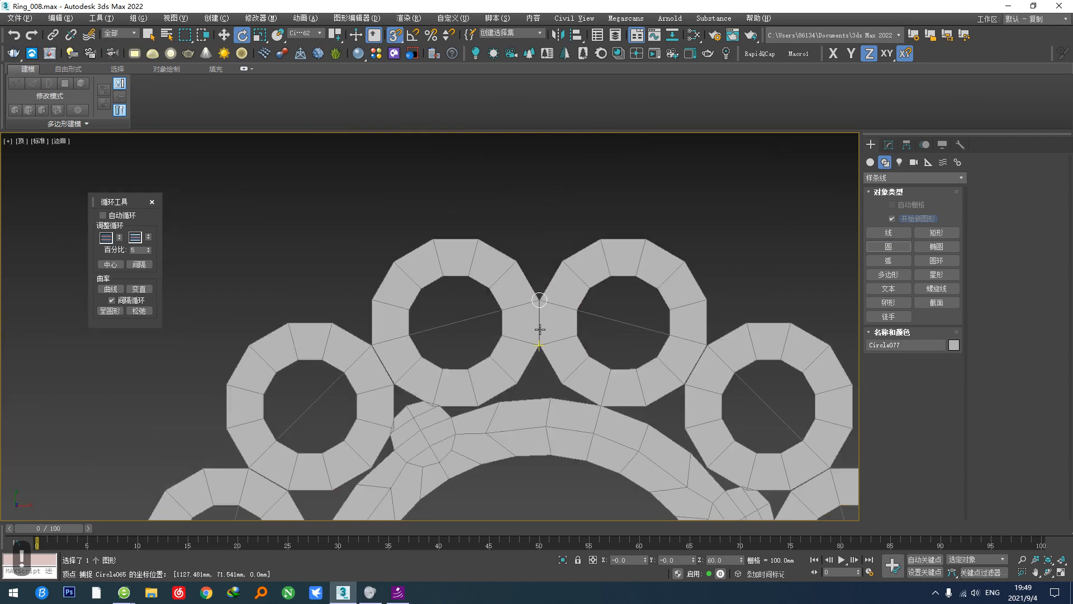
{"action": "key", "text": "w"}
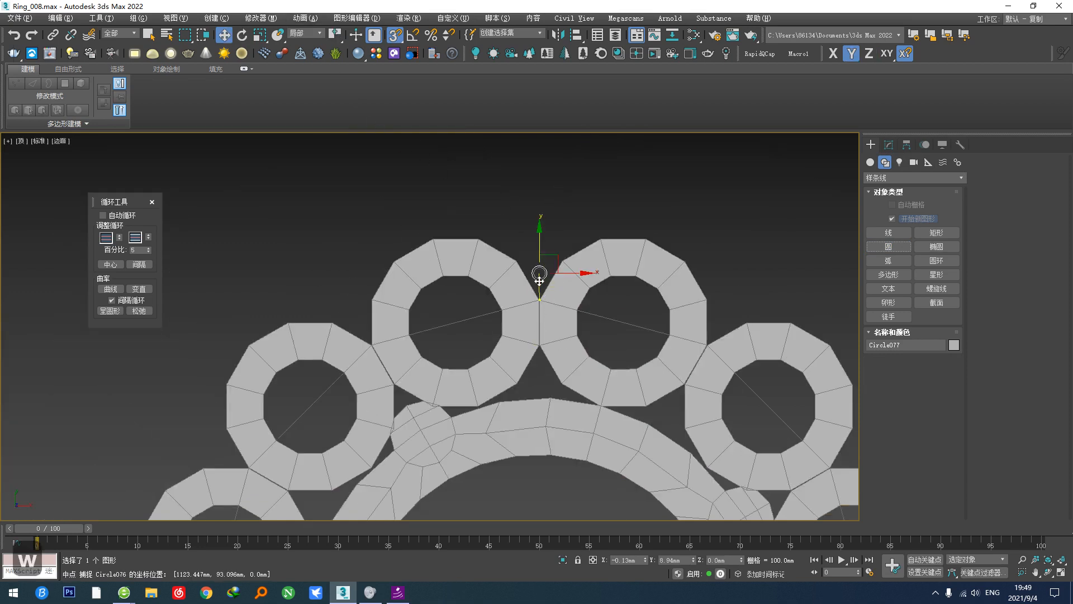
{"action": "left_click_drag", "start_coordinate": [537, 266], "coordinate": [537, 422]}
{"action": "scroll", "coordinate": [540, 353], "scroll_direction": "up", "scroll_amount": 3}
{"action": "scroll", "coordinate": [439, 183], "scroll_direction": "down", "scroll_amount": 3}
Step: Increase the small circle's radius to about 5.89 mm and compare it with the prongs on the reference ring
{"action": "left_click", "coordinate": [889, 145]}
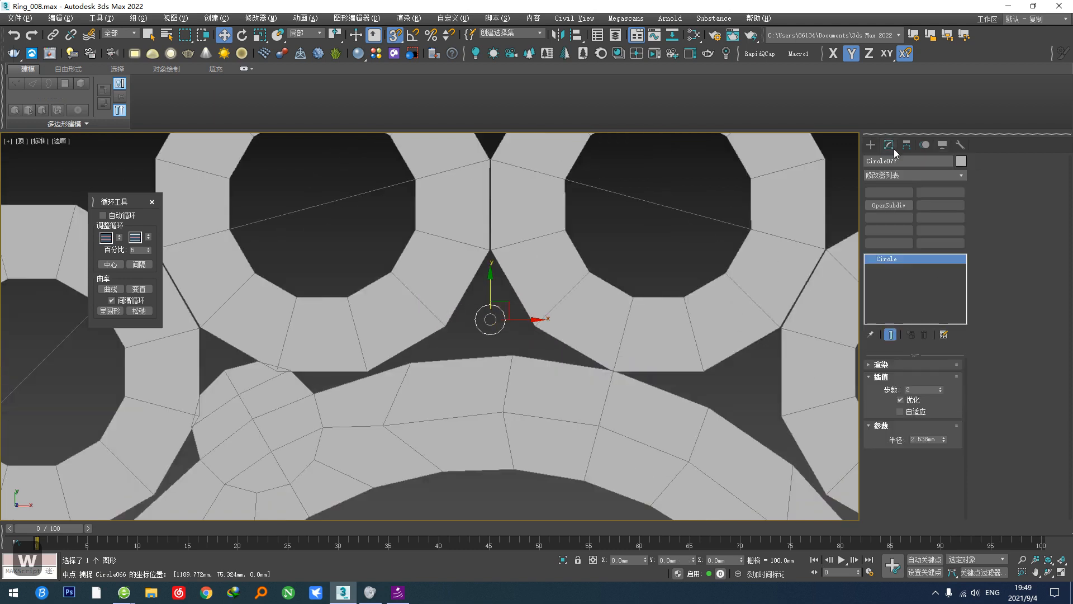
{"action": "left_click_drag", "start_coordinate": [945, 438], "coordinate": [928, 362]}
{"action": "scroll", "coordinate": [630, 347], "scroll_direction": "down", "scroll_amount": 5}
{"action": "middle_click_drag", "start_coordinate": [290, 363], "coordinate": [572, 359]}
{"action": "scroll", "coordinate": [295, 279], "scroll_direction": "up", "scroll_amount": 6}
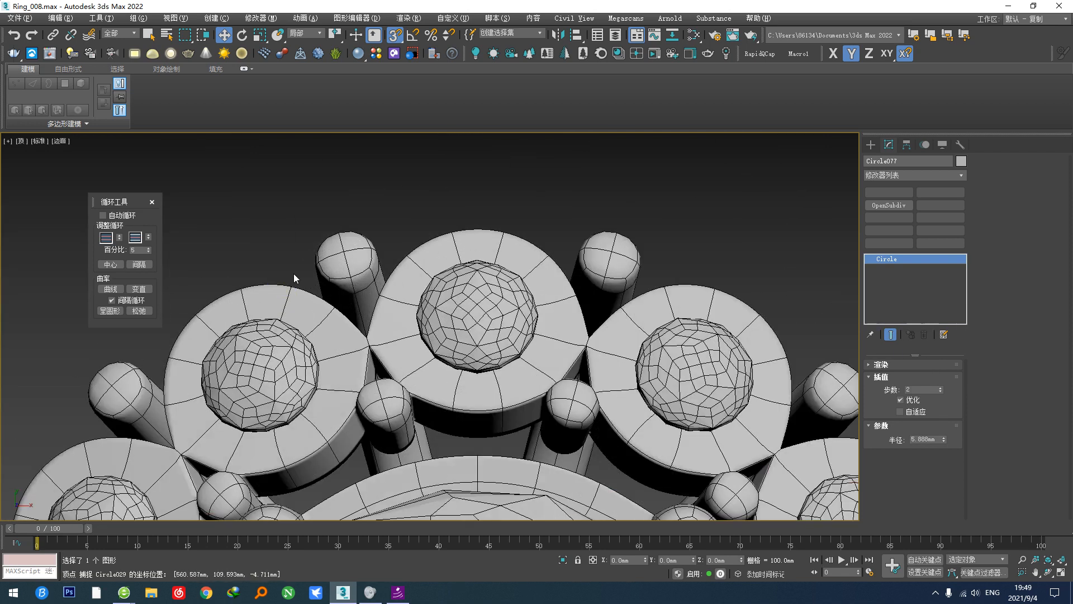
{"action": "scroll", "coordinate": [504, 295], "scroll_direction": "down", "scroll_amount": 6}
{"action": "middle_click_drag", "start_coordinate": [757, 377], "coordinate": [504, 390]}
{"action": "key", "text": "z"}
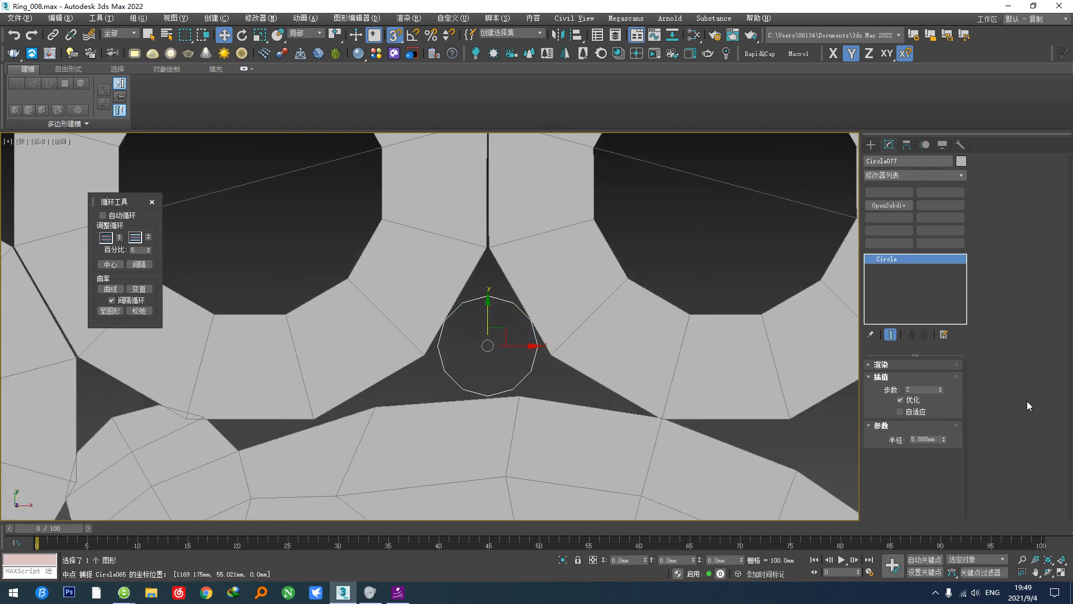
Step: Set the small circle's interpolation steps to 1, turn snapping off, and enlarge its radius to about 6.12 mm
{"action": "left_click", "coordinate": [941, 392]}
{"action": "scroll", "coordinate": [508, 380], "scroll_direction": "up", "scroll_amount": 3}
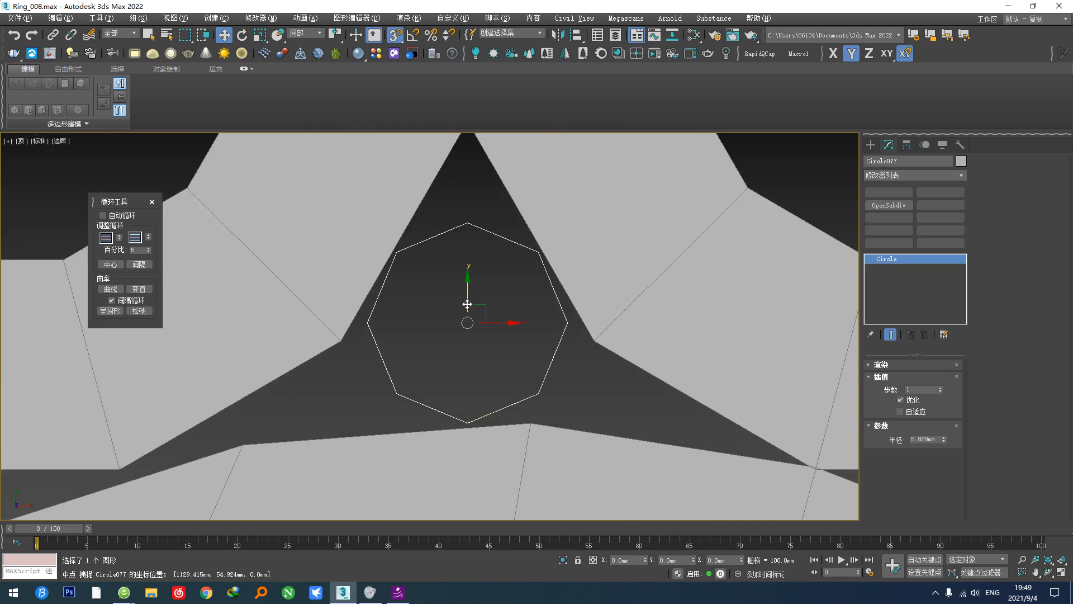
{"action": "key", "text": "ctrl+z"}
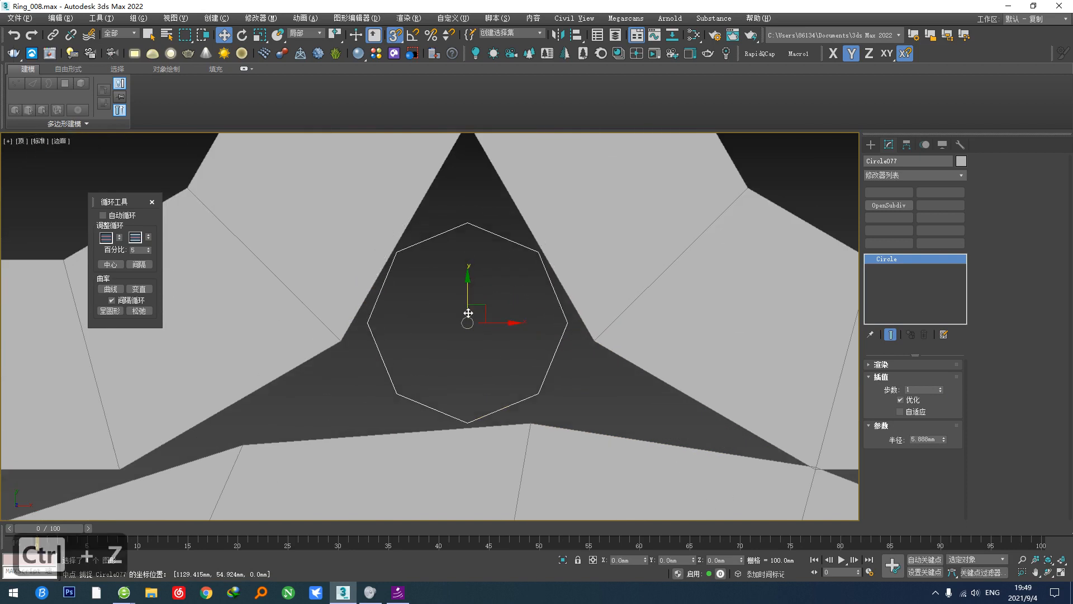
{"action": "key", "text": "s"}
{"action": "left_click_drag", "start_coordinate": [944, 437], "coordinate": [942, 436]}
Step: Select the radial edge ring of the setting beside the circle and subdivide its mesh once
{"action": "middle_click_drag", "start_coordinate": [549, 362], "coordinate": [504, 424]}
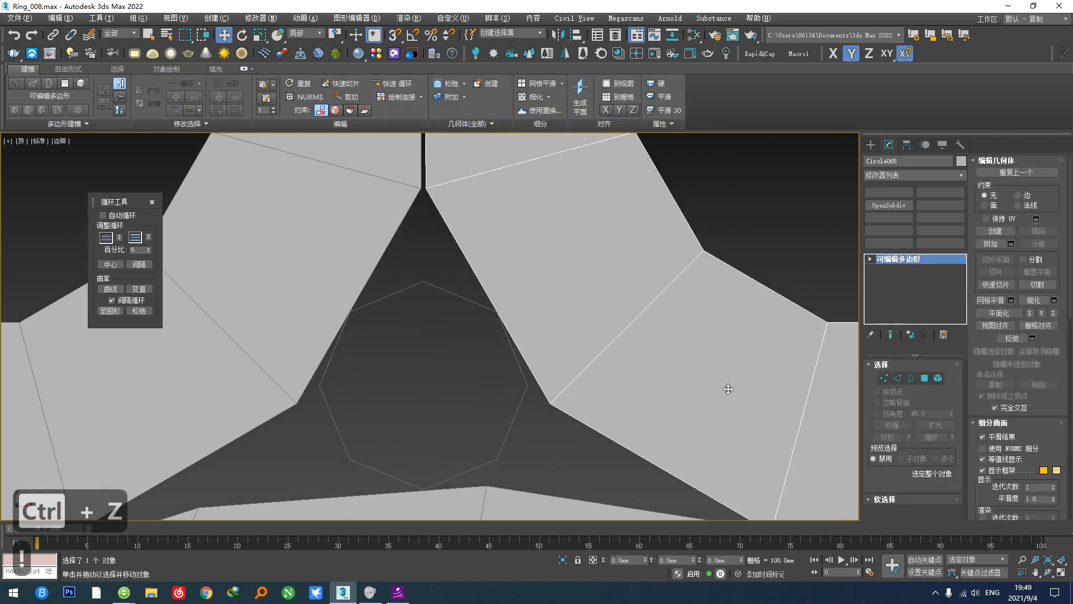
{"action": "left_click", "coordinate": [897, 380]}
{"action": "key", "text": "ctrl+a"}
{"action": "left_click", "coordinate": [897, 380]}
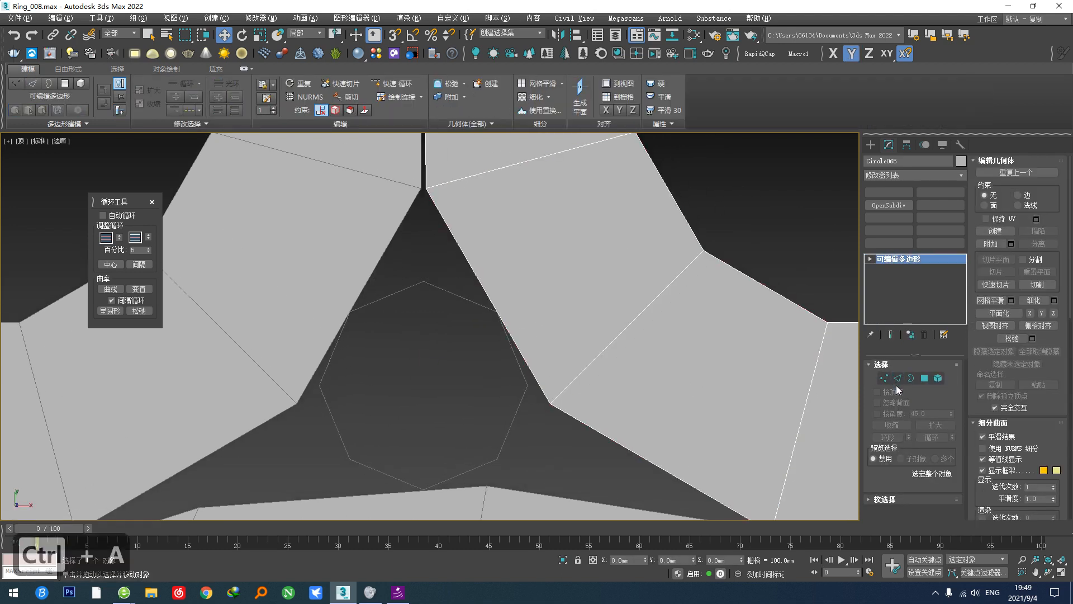
{"action": "left_click", "coordinate": [896, 379]}
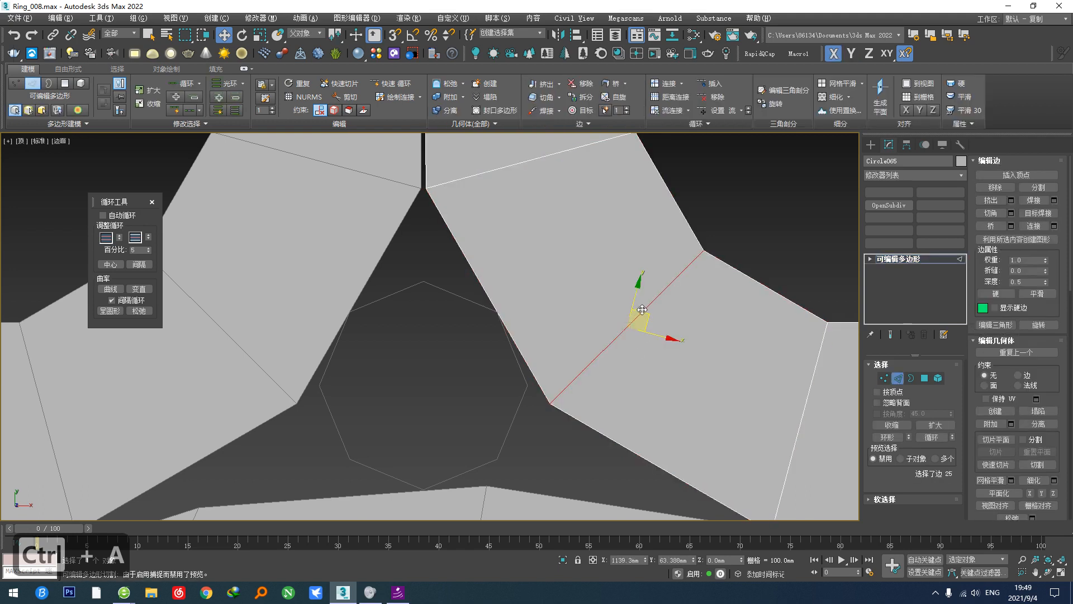
{"action": "key", "text": "alt+r"}
{"action": "scroll", "coordinate": [679, 341], "scroll_direction": "down", "scroll_amount": 2}
{"action": "left_click", "coordinate": [900, 379]}
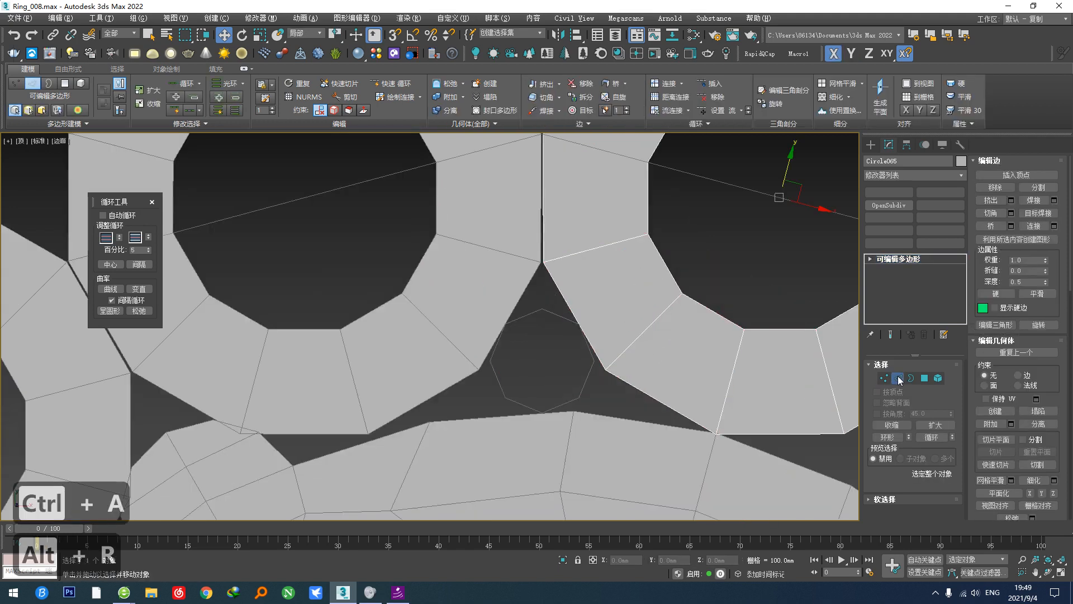
{"action": "key", "text": "ctrl+c"}
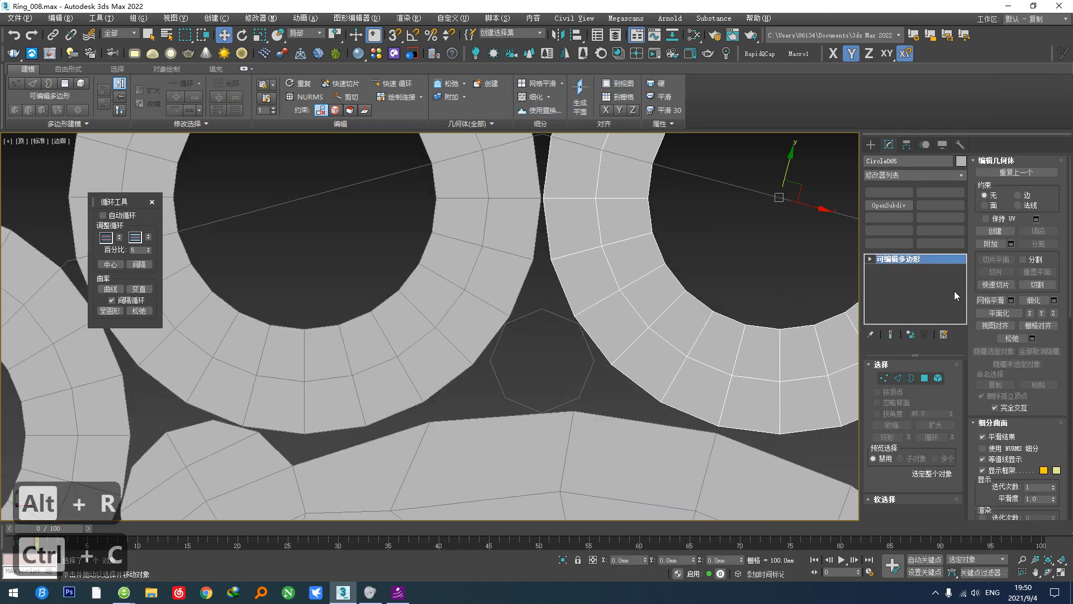
Step: Remove the subdivided setting's original radial edges and middle edge loop, leaving 12 segments shifted by half a segment
{"action": "left_click", "coordinate": [898, 379]}
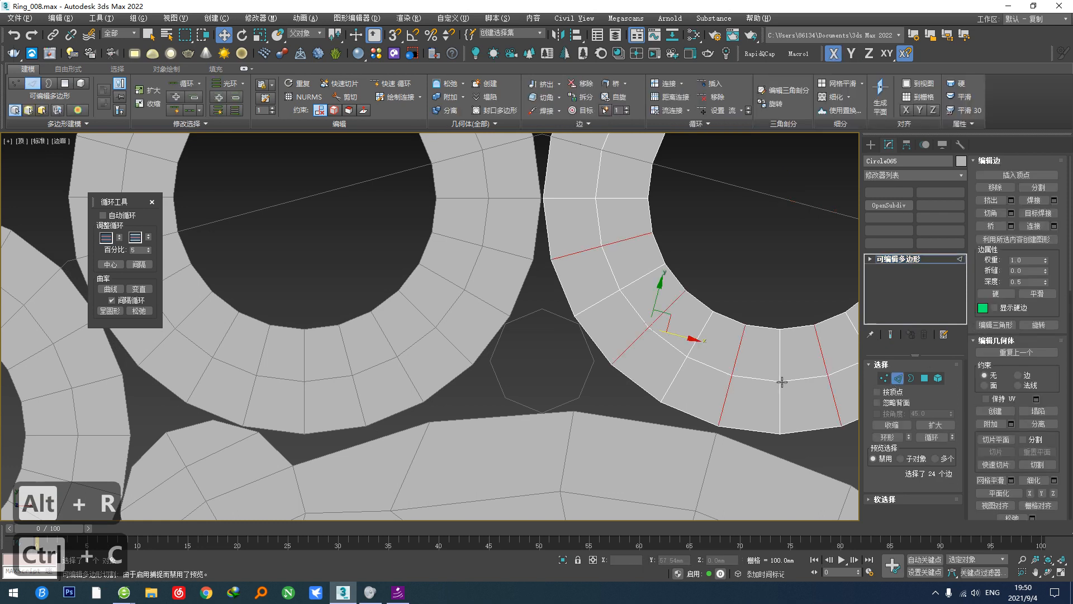
{"action": "key", "text": "ctrl+x"}
{"action": "key", "text": "ctrl+x"}
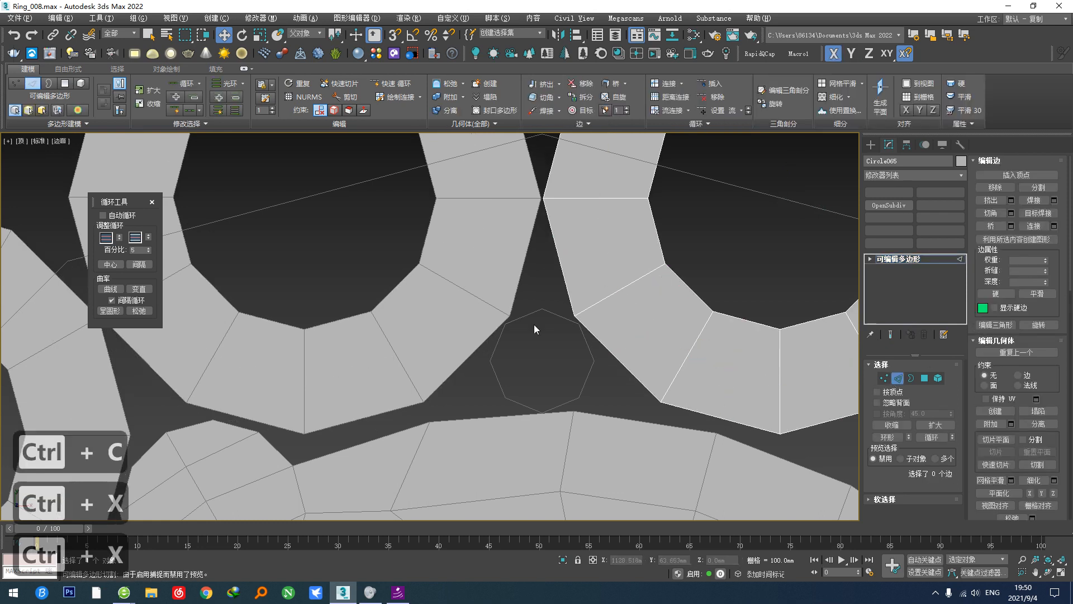
{"action": "scroll", "coordinate": [534, 324], "scroll_direction": "up", "scroll_amount": 5}
{"action": "scroll", "coordinate": [585, 324], "scroll_direction": "down", "scroll_amount": 4}
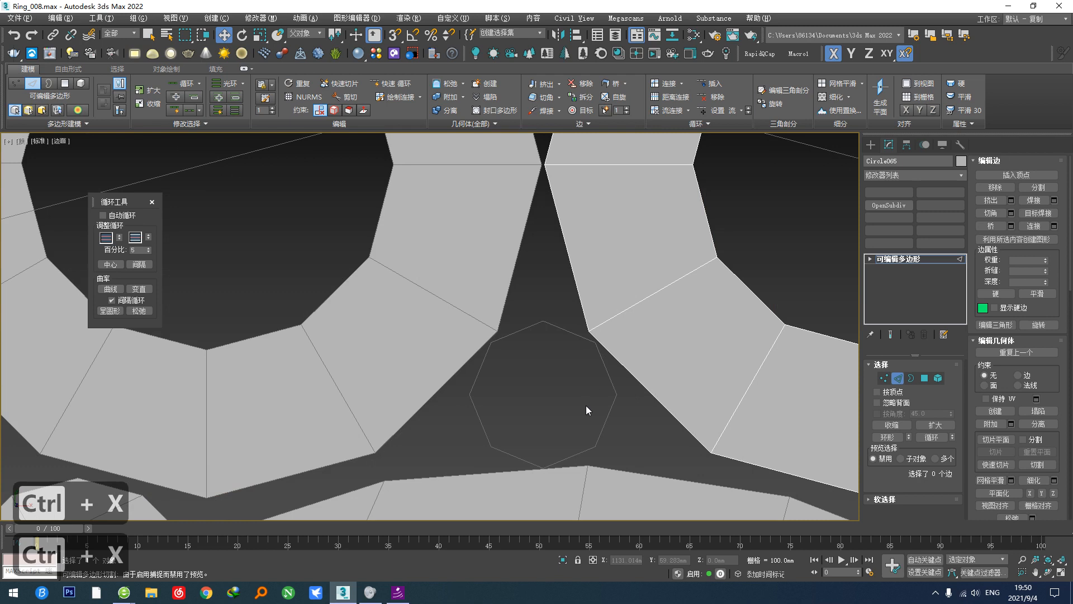
{"action": "scroll", "coordinate": [585, 405], "scroll_direction": "up", "scroll_amount": 1}
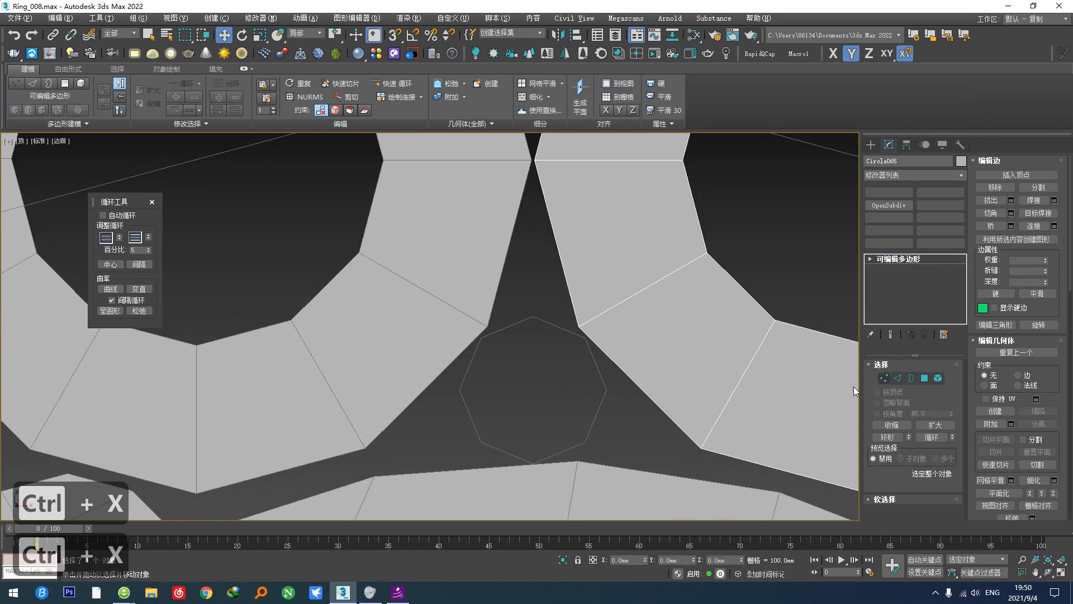
{"action": "key", "text": "ctrl+z"}
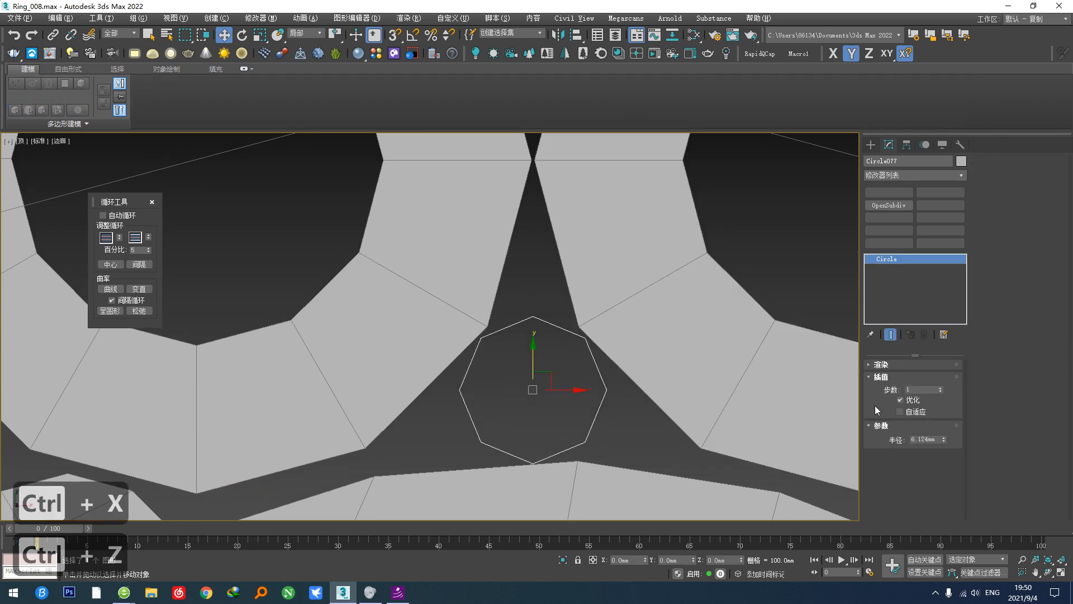
Step: Reduce the small prong circle's radius to about 6 mm and attach it to the setting on its right
{"action": "left_click_drag", "start_coordinate": [945, 436], "coordinate": [940, 430]}
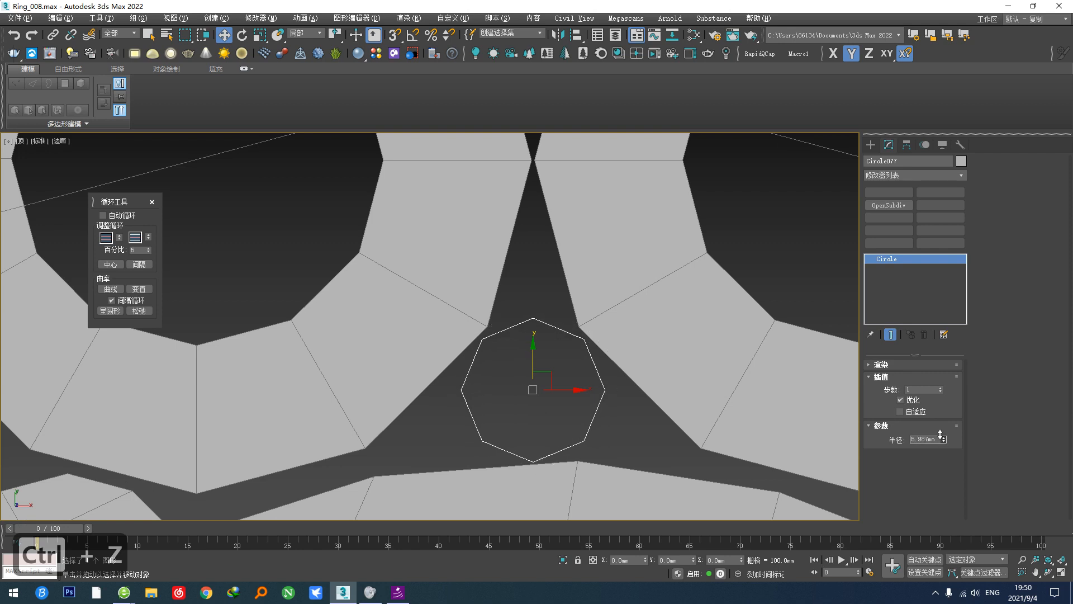
{"action": "middle_click_drag", "start_coordinate": [702, 394], "coordinate": [677, 415]}
{"action": "key", "text": "ctrl+z"}
{"action": "key", "text": "alt+z"}
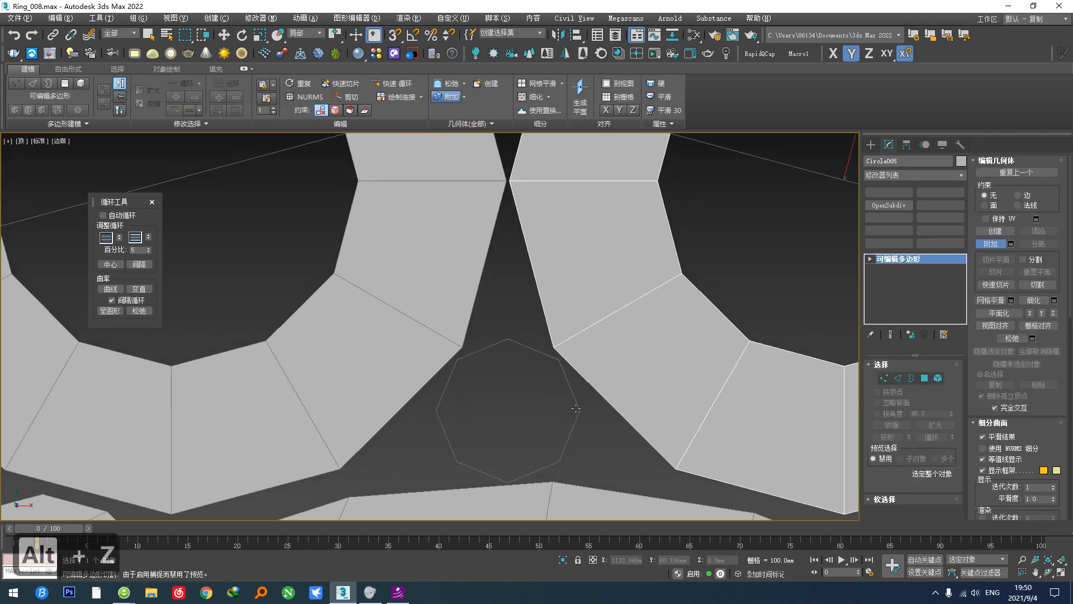
Step: Divide the eight-sided prong polygon into four by connecting its top and bottom vertices and cutting horizontally between its side vertices
{"action": "key", "text": "1"}
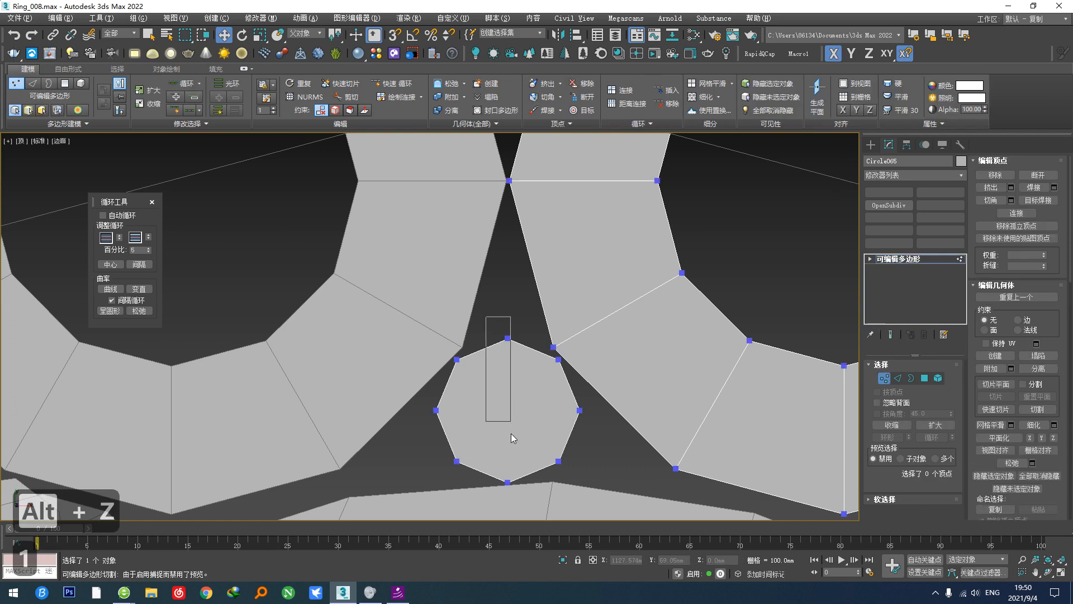
{"action": "left_click_drag", "start_coordinate": [510, 434], "coordinate": [512, 491]}
{"action": "middle_click_drag", "start_coordinate": [524, 513], "coordinate": [507, 483]}
{"action": "key", "text": "v"}
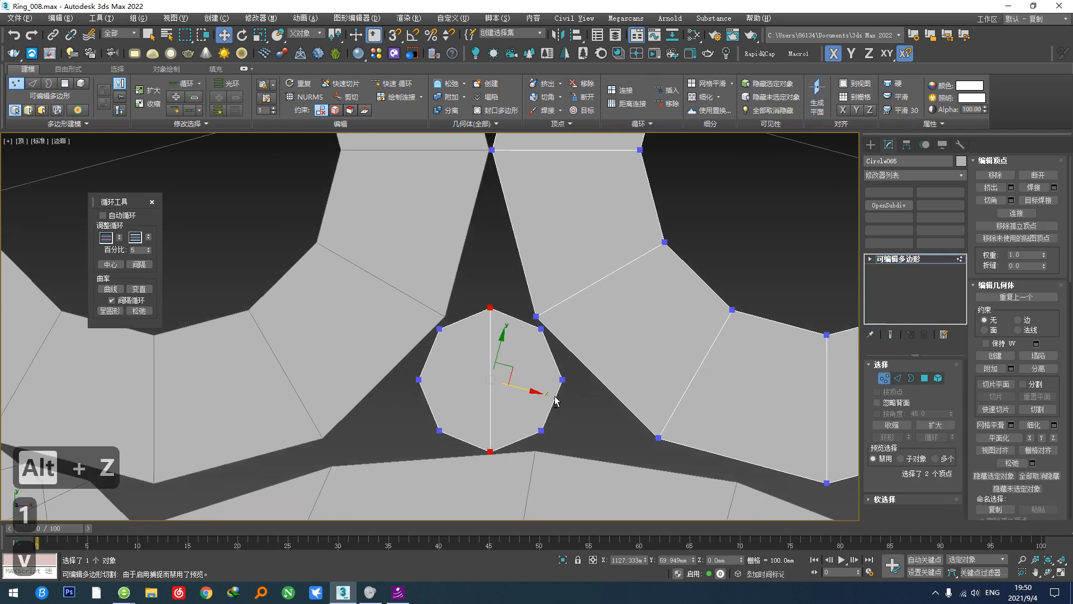
{"action": "key", "text": "alt+c"}
{"action": "left_click", "coordinate": [562, 379]}
{"action": "left_click", "coordinate": [418, 380]}
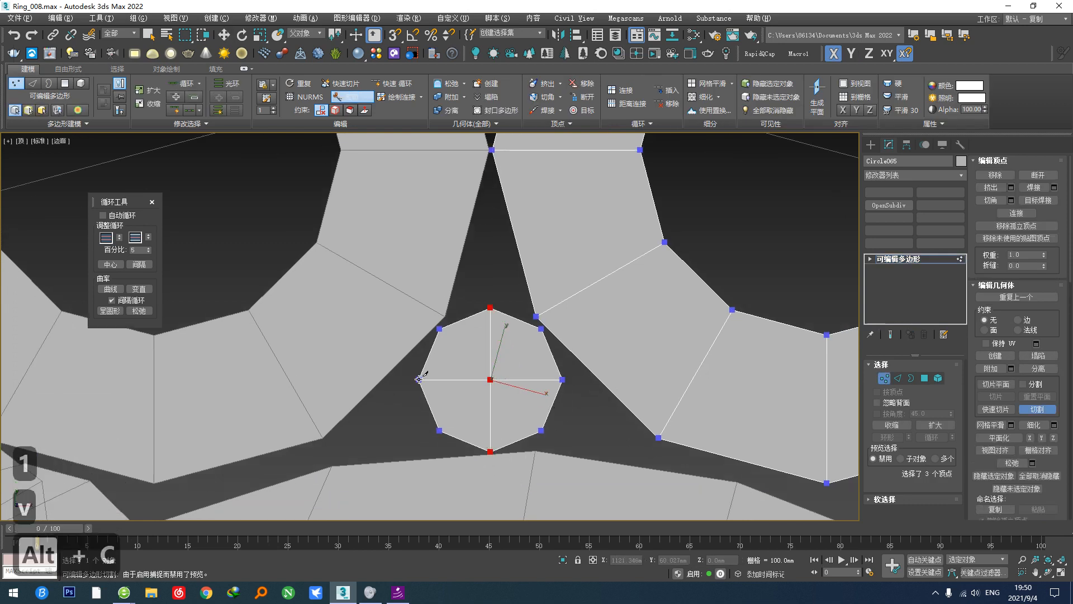
Step: Delete the left two polygons of the prong, keeping only its right half
{"action": "key", "text": "w"}
{"action": "left_click", "coordinate": [923, 380]}
{"action": "left_click_drag", "start_coordinate": [482, 431], "coordinate": [362, 187]}
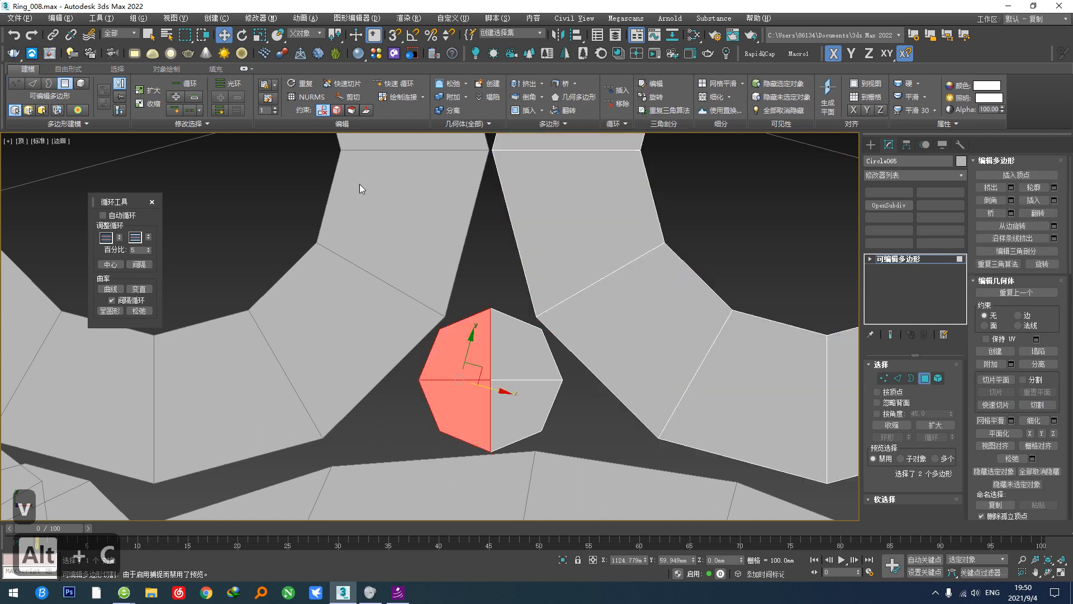
{"action": "scroll", "coordinate": [404, 256], "scroll_direction": "down", "scroll_amount": 5}
{"action": "scroll", "coordinate": [435, 301], "scroll_direction": "up", "scroll_amount": 10}
{"action": "key", "text": "d"}
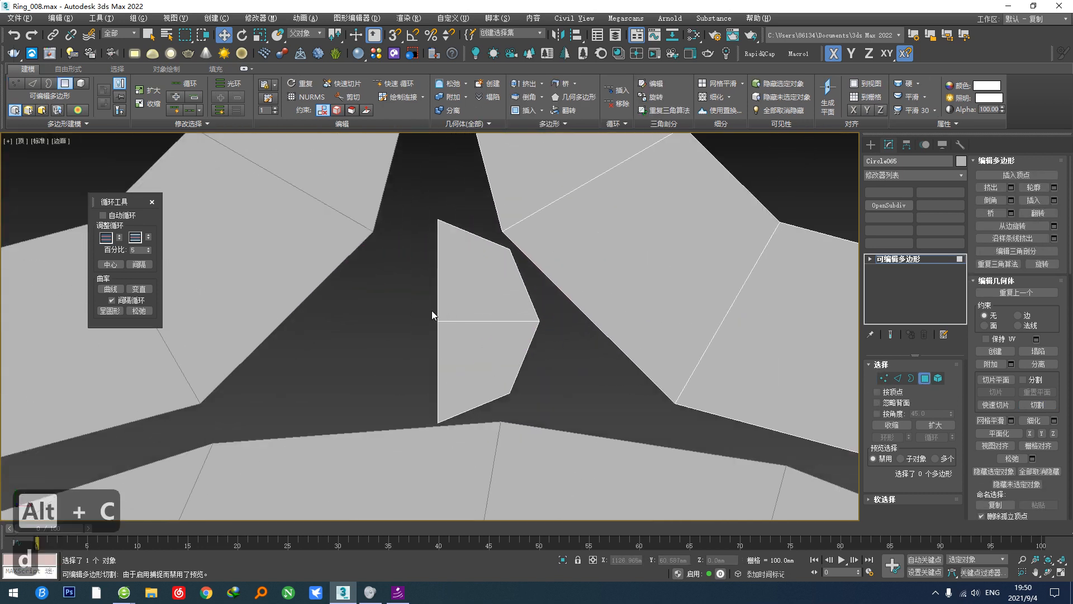
Step: Collapse the half prong's upper outer vertex together with the nearby corner vertex of the right setting
{"action": "key", "text": "1"}
{"action": "left_click_drag", "start_coordinate": [496, 217], "coordinate": [540, 268]}
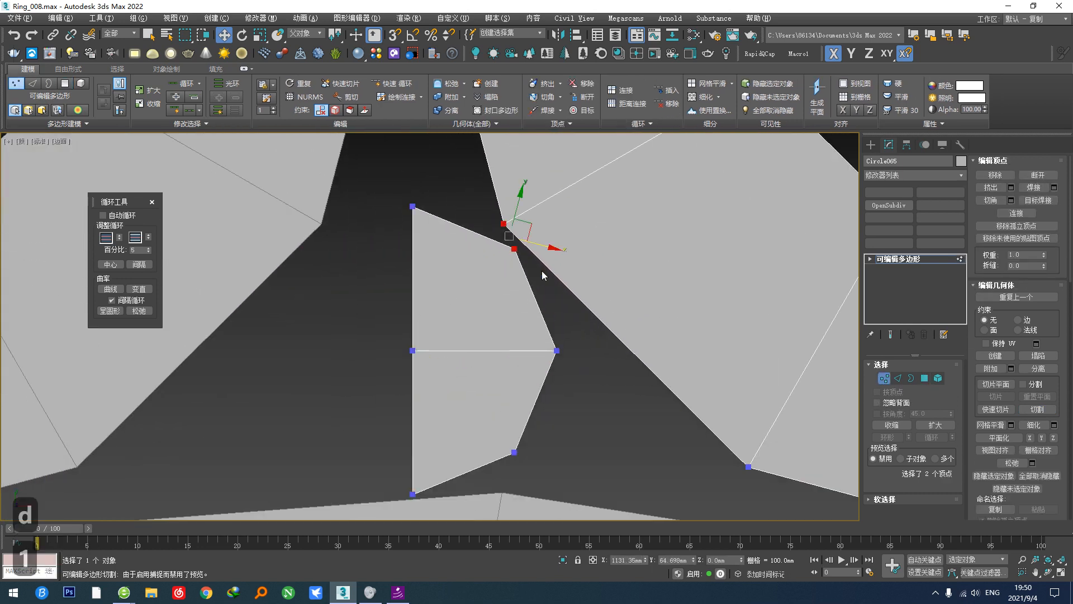
{"action": "key", "text": "alt+f"}
Step: Insert a vertex on the half prong's edge and the setting's adjacent edge just below the junction, and collapse them together
{"action": "key", "text": "w"}
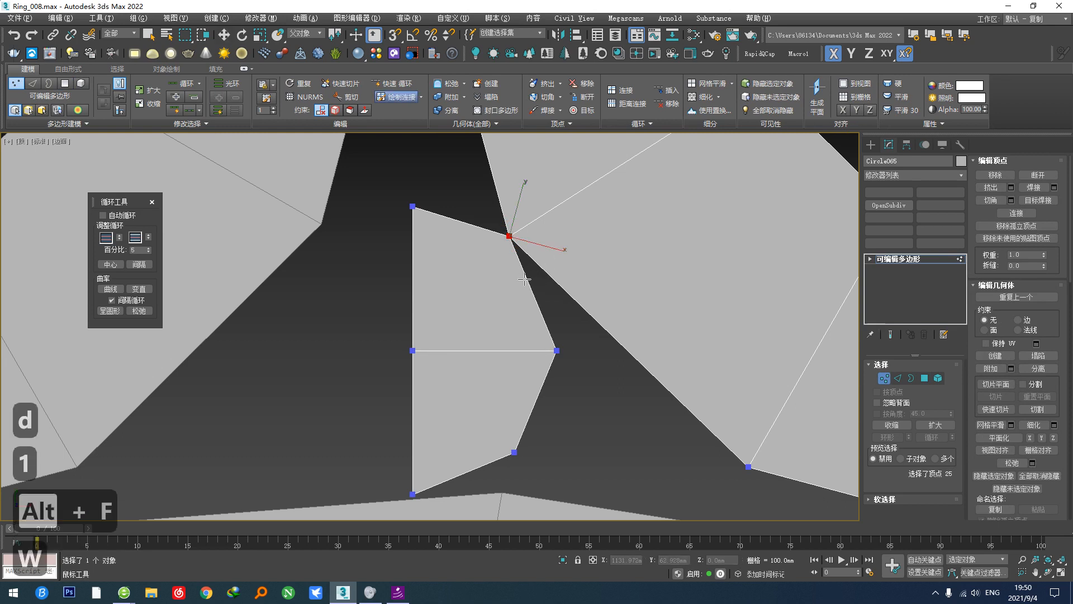
{"action": "mouse_move", "coordinate": [540, 256]}
{"action": "left_mouse_down"}
{"action": "mouse_move", "coordinate": [517, 277]}
{"action": "mouse_move", "coordinate": [501, 241]}
{"action": "left_mouse_up"}
{"action": "right_click", "coordinate": [564, 289]}
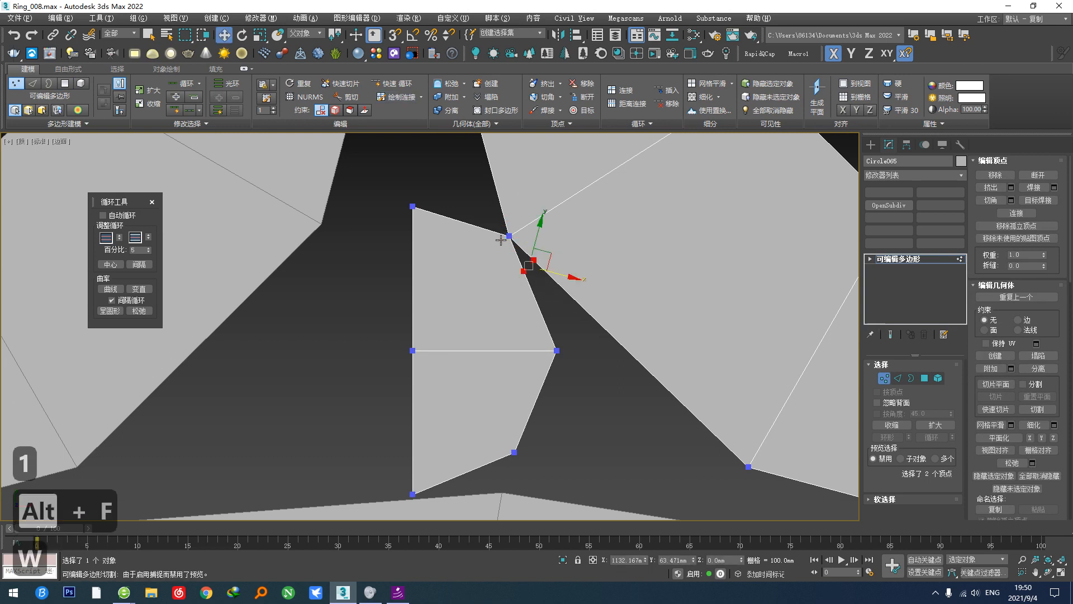
{"action": "key", "text": "alt+f"}
{"action": "scroll", "coordinate": [561, 336], "scroll_direction": "down", "scroll_amount": 4}
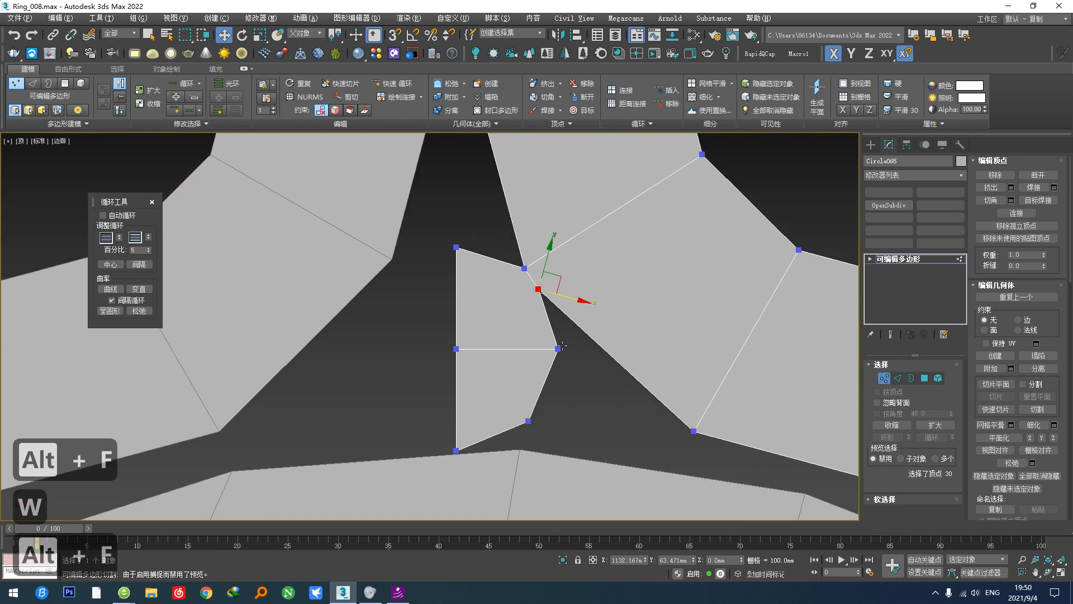
Step: Select the half prong's two polygons and detach them as a cloned object, keeping the originals on the setting
{"action": "middle_click_drag", "start_coordinate": [561, 337], "coordinate": [431, 364]}
{"action": "left_click", "coordinate": [923, 378]}
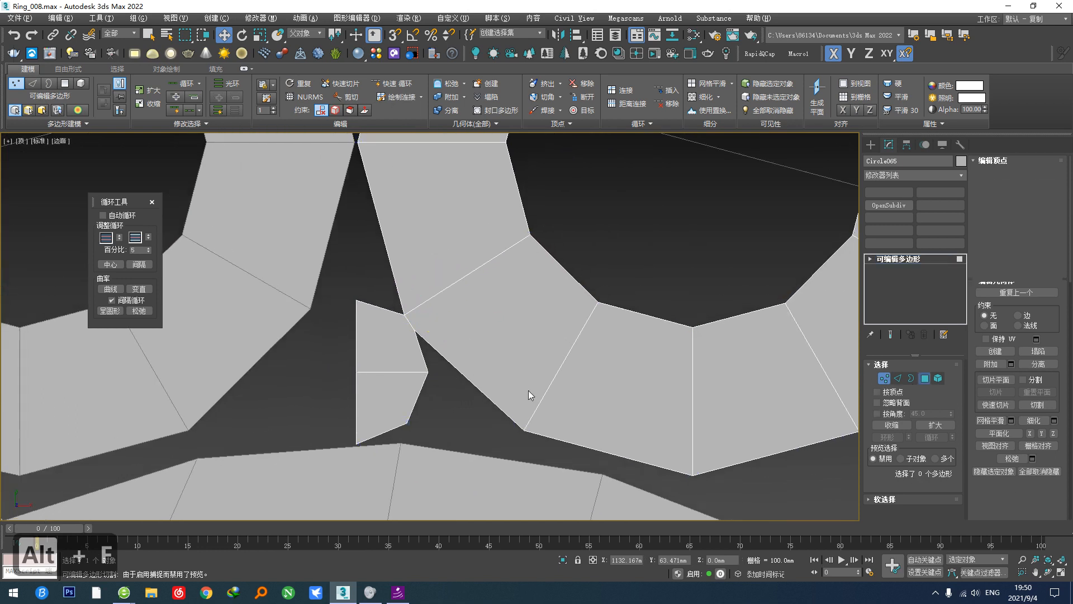
{"action": "left_click", "coordinate": [389, 349]}
{"action": "left_click", "coordinate": [391, 392], "text": "ctrl"}
{"action": "scroll", "coordinate": [441, 402], "scroll_direction": "down", "scroll_amount": 6}
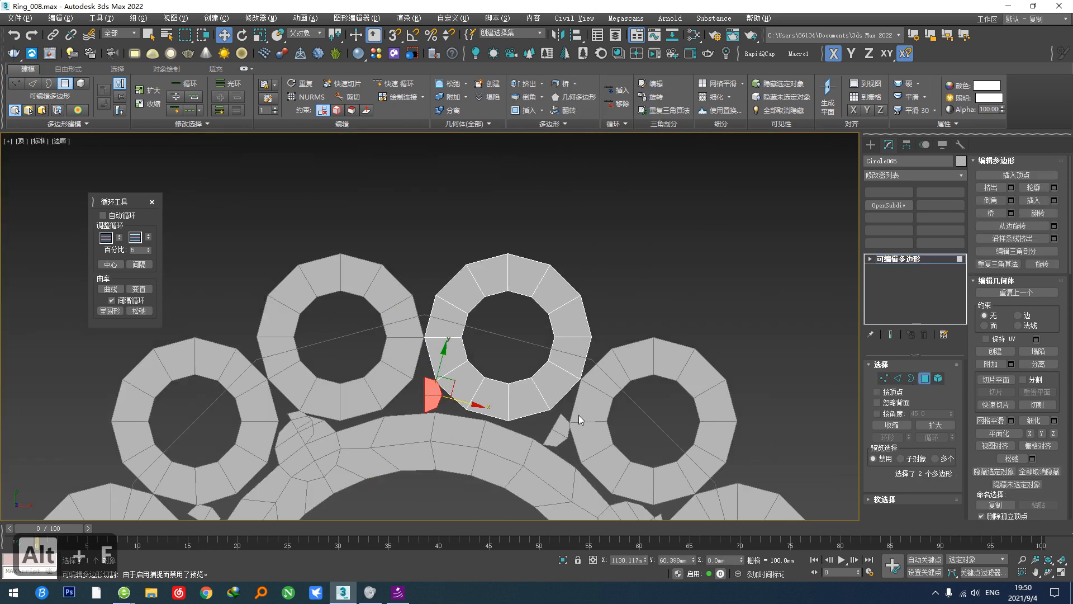
{"action": "scroll", "coordinate": [430, 423], "scroll_direction": "up", "scroll_amount": 4}
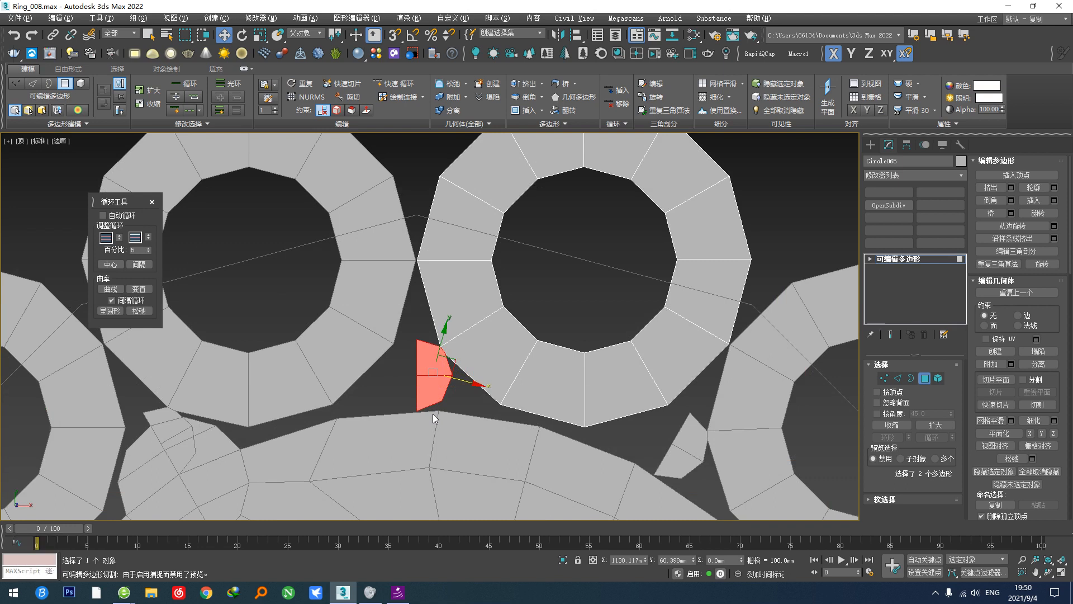
{"action": "left_click", "coordinate": [925, 379]}
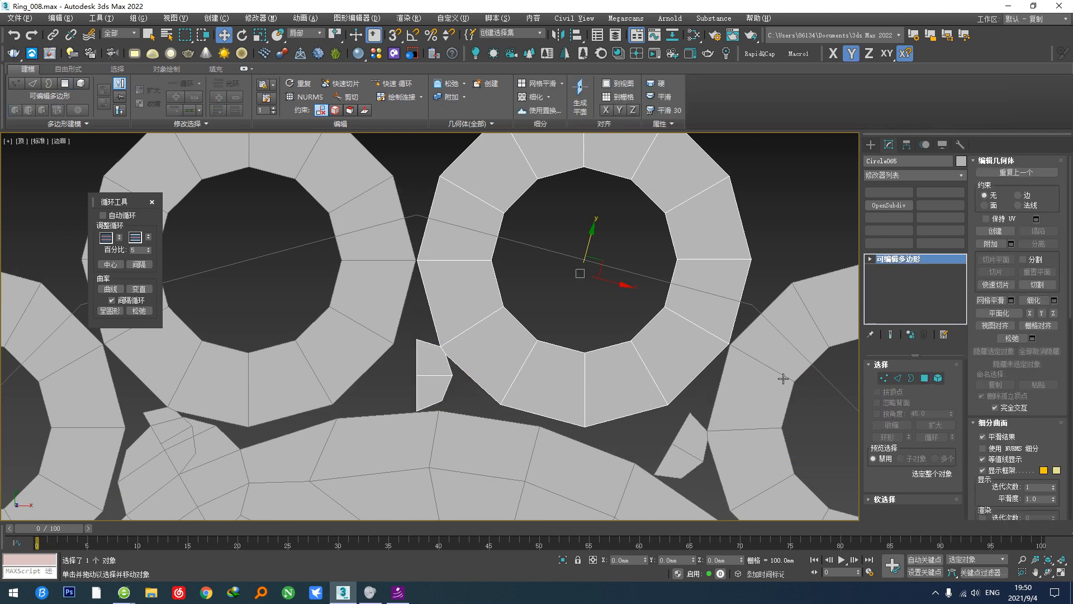
{"action": "left_click", "coordinate": [924, 379]}
{"action": "scroll", "coordinate": [435, 385], "scroll_direction": "up", "scroll_amount": 2}
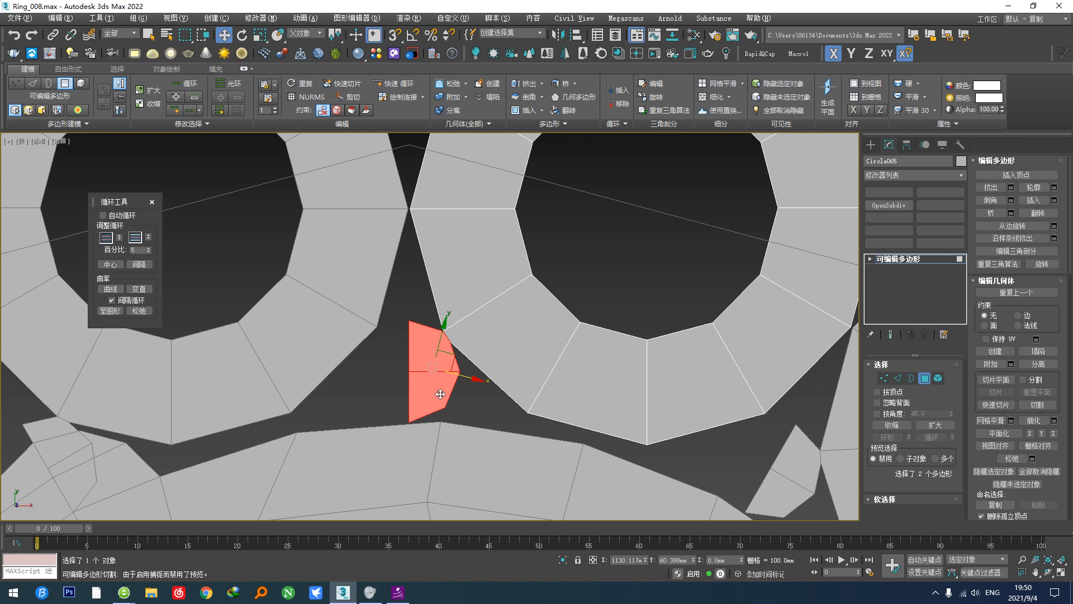
{"action": "key", "text": "alt+d"}
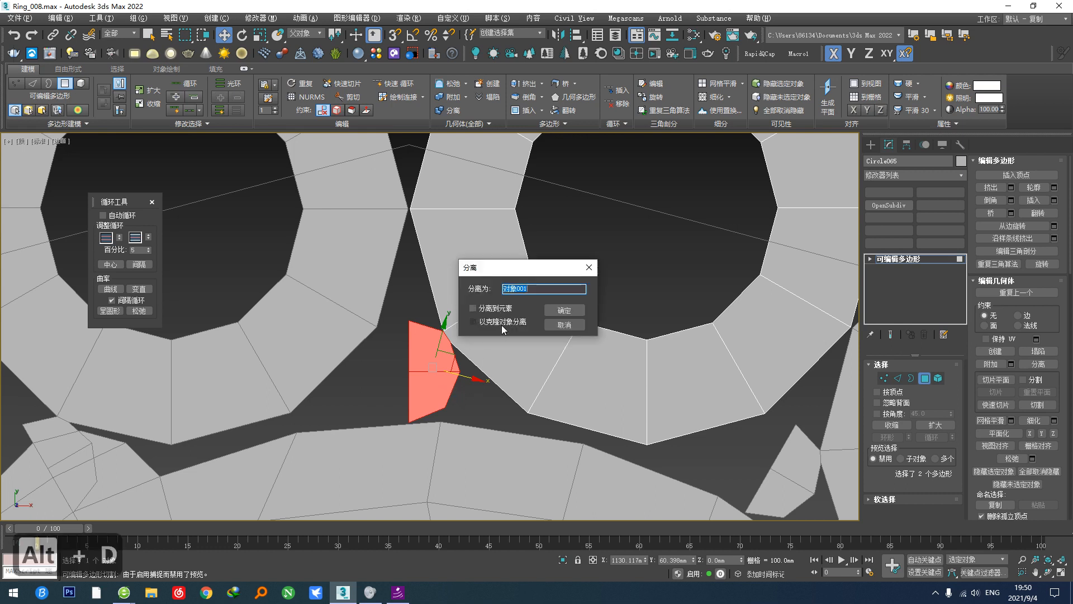
{"action": "left_click", "coordinate": [564, 310]}
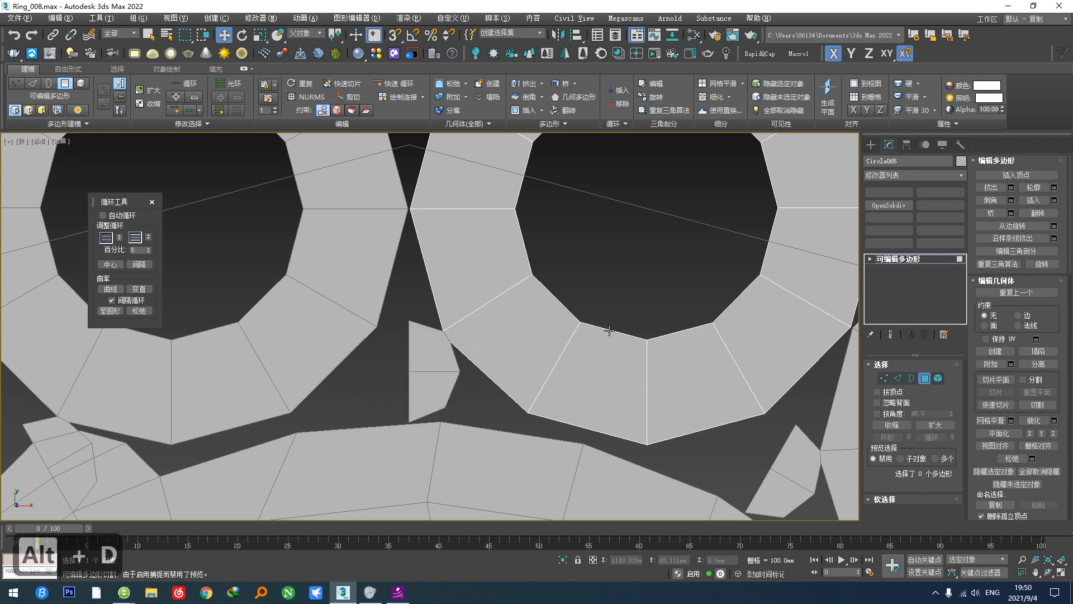
Step: Select the detached half prong and mirror it across X in the View coordinate system, without cloning it
{"action": "left_click", "coordinate": [924, 378]}
{"action": "scroll", "coordinate": [531, 373], "scroll_direction": "down", "scroll_amount": 2}
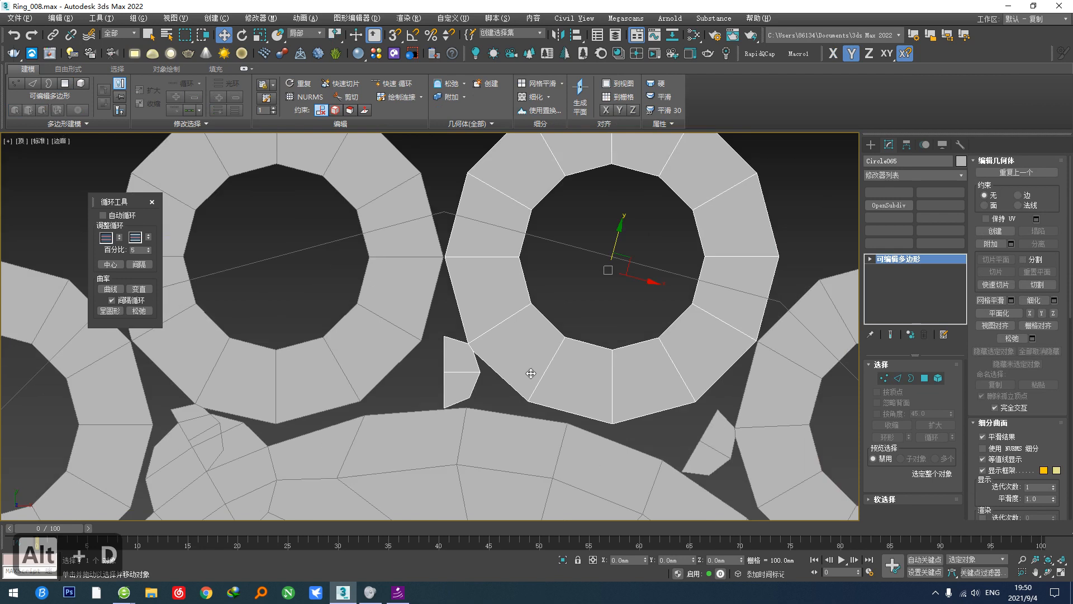
{"action": "left_click", "coordinate": [466, 367]}
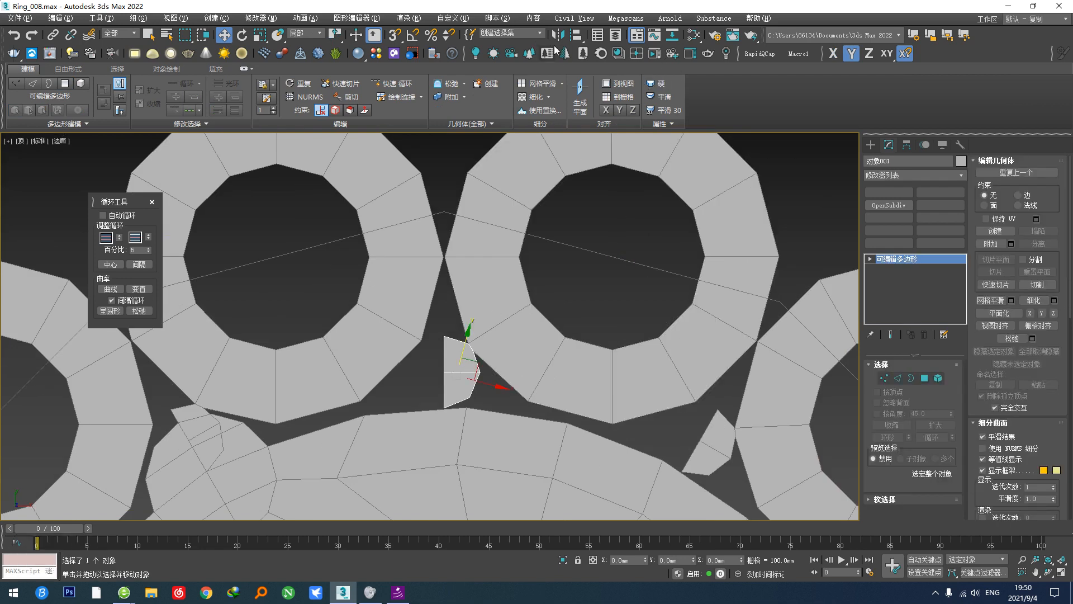
{"action": "key", "text": "ctrl+shift+a"}
{"action": "middle_click_drag", "start_coordinate": [525, 288], "coordinate": [526, 295]}
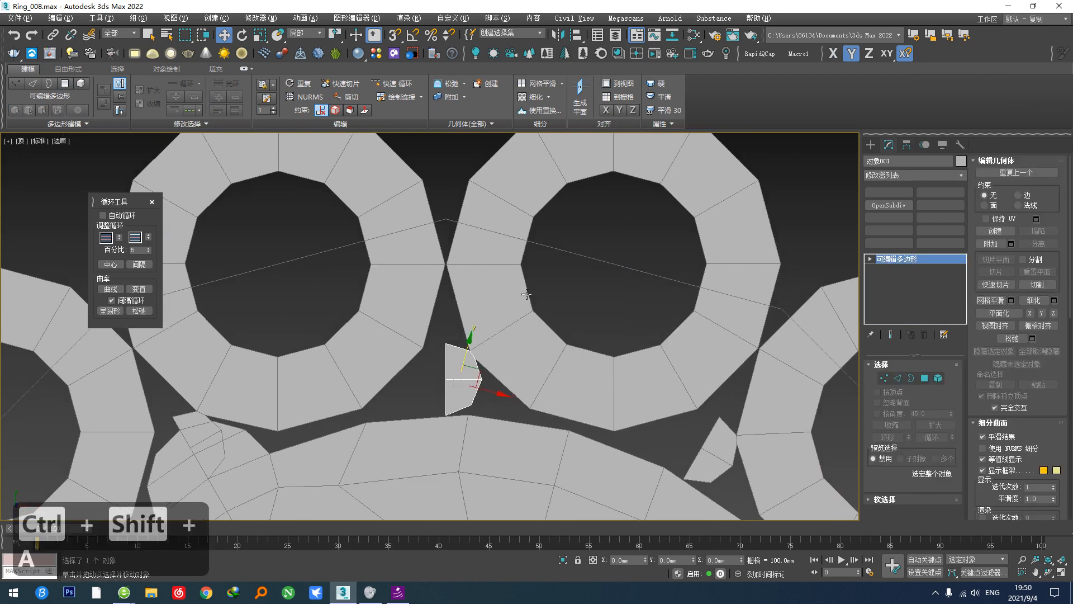
{"action": "left_click", "coordinate": [306, 33]}
{"action": "left_click", "coordinate": [304, 44]}
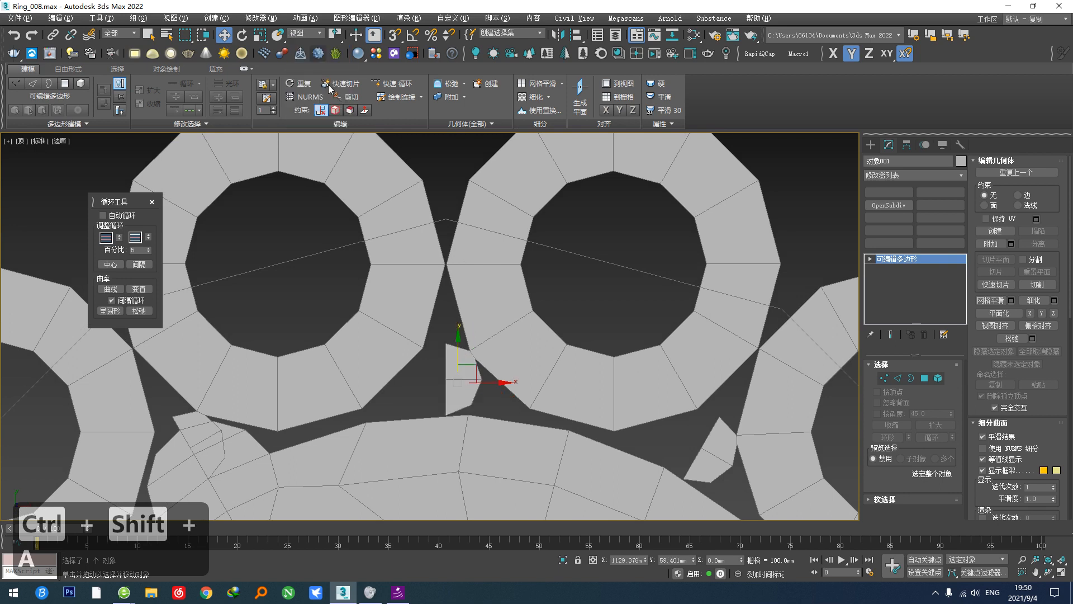
{"action": "left_click", "coordinate": [559, 35]}
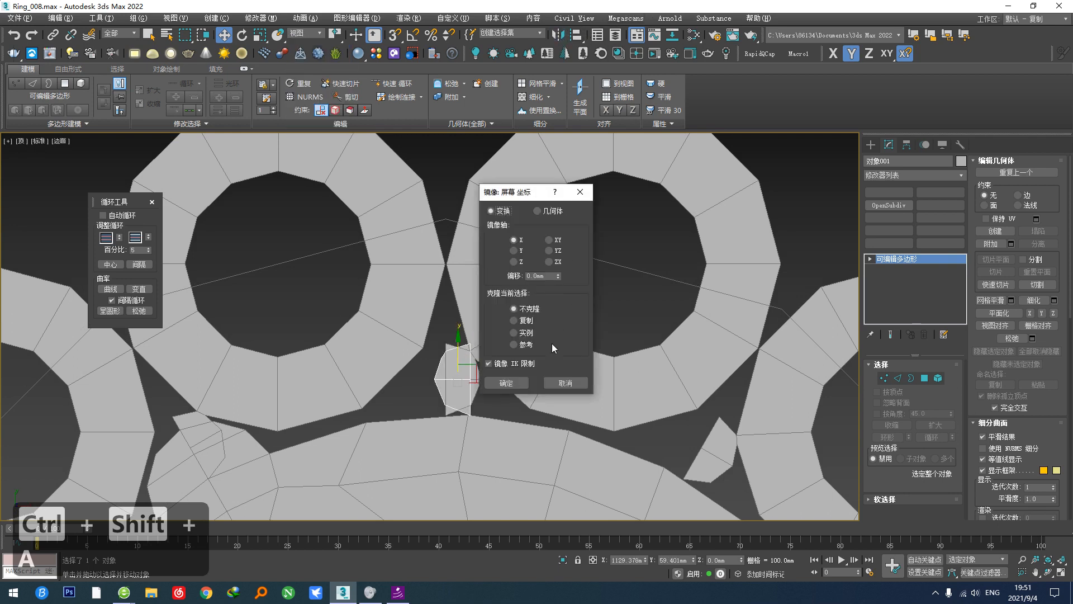
{"action": "left_click", "coordinate": [506, 382]}
Step: Snap the mirrored half prong against the original half's straight edge and attach it to the left setting
{"action": "scroll", "coordinate": [441, 371], "scroll_direction": "up", "scroll_amount": 2}
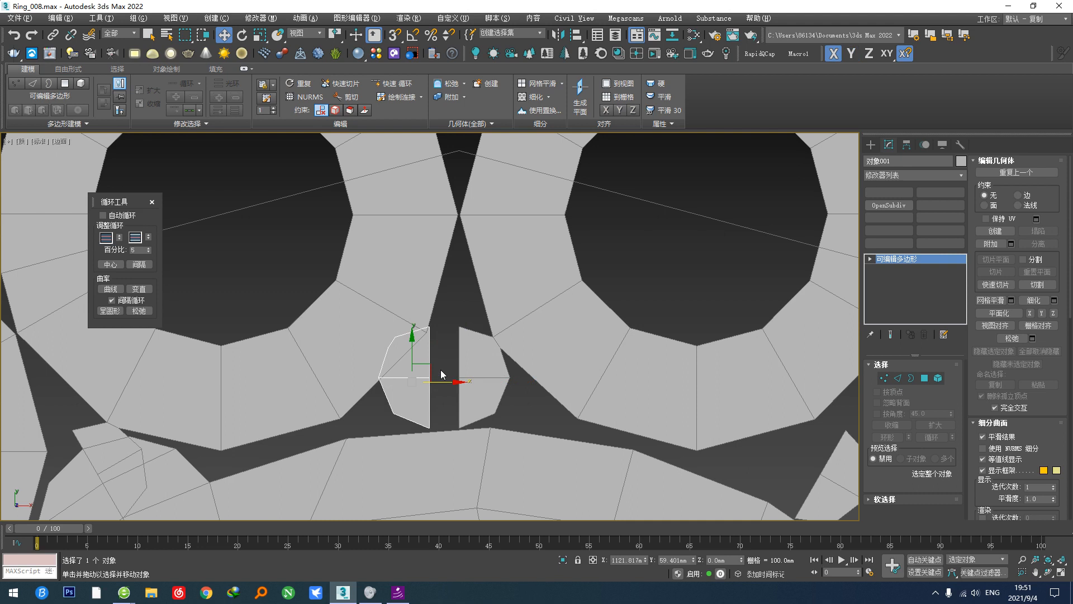
{"action": "scroll", "coordinate": [440, 370], "scroll_direction": "up", "scroll_amount": 2}
{"action": "key", "text": "s"}
{"action": "left_click_drag", "start_coordinate": [428, 360], "coordinate": [486, 366]}
{"action": "left_click", "coordinate": [429, 312]}
{"action": "key", "text": "alt+z"}
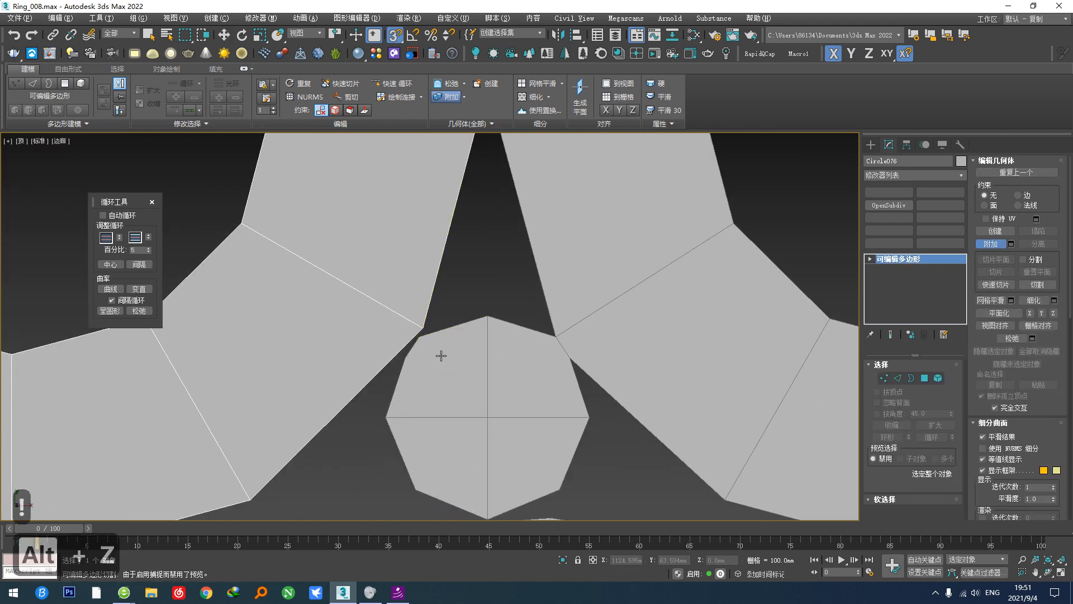
Step: Collapse the mirrored half prong's upper outer vertex together with the left setting's nearby corner vertex
{"action": "scroll", "coordinate": [419, 338], "scroll_direction": "up", "scroll_amount": 3}
{"action": "key", "text": "1"}
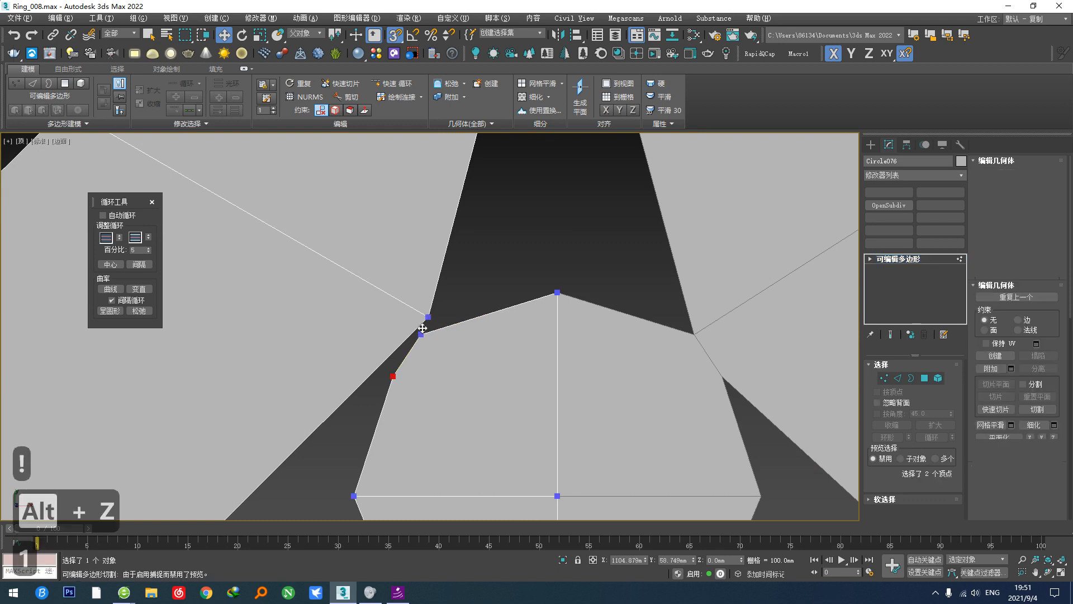
{"action": "left_click", "coordinate": [423, 326]}
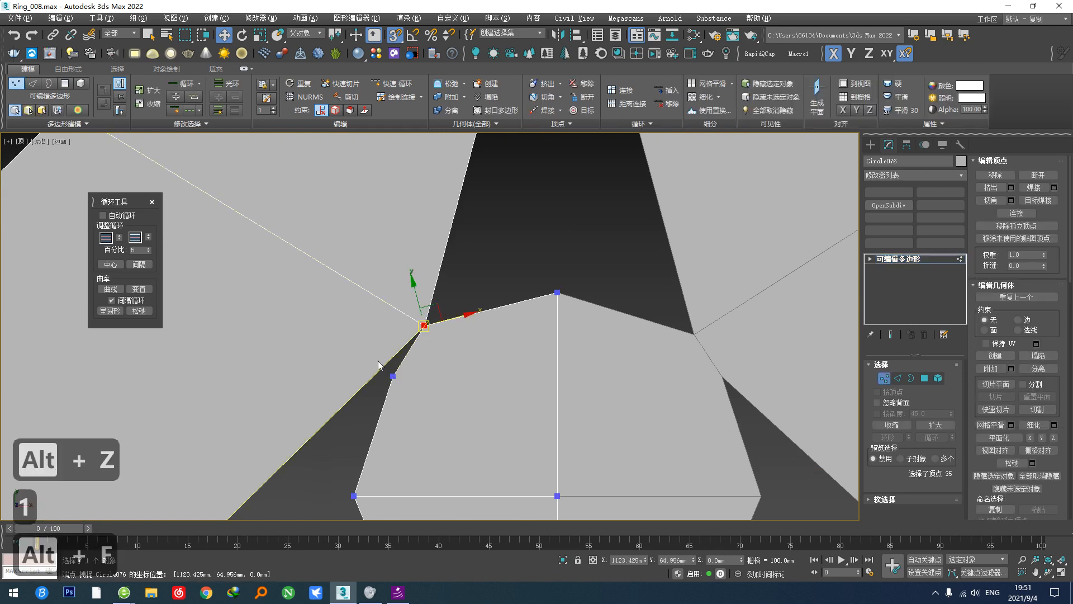
Step: Insert a vertex on the left setting's edge below the junction and collapse it with the mirrored half prong's neighbouring vertex
{"action": "left_click", "coordinate": [396, 97]}
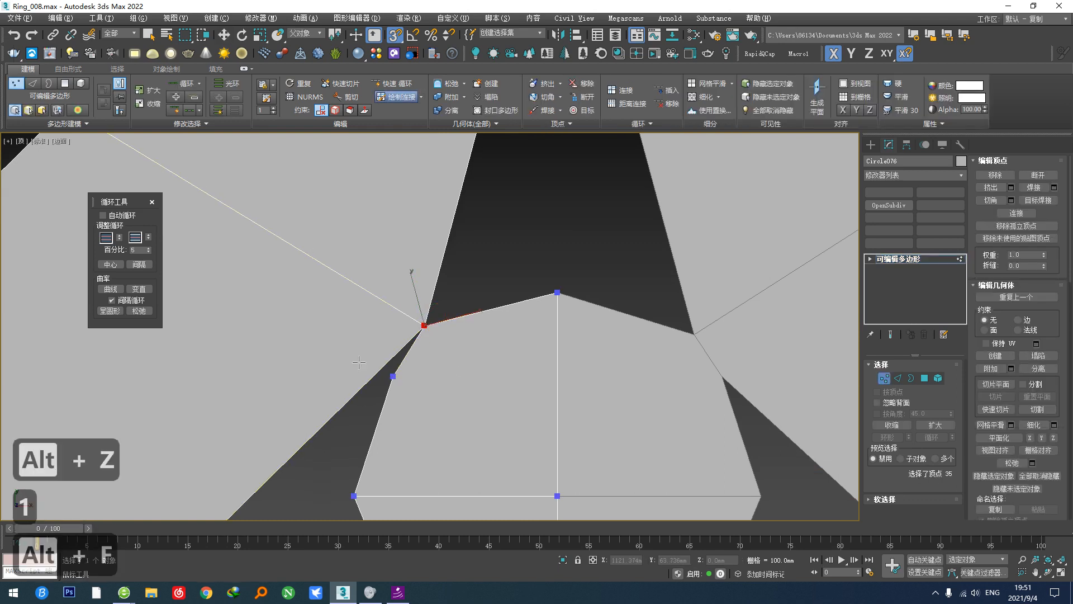
{"action": "left_click_drag", "start_coordinate": [376, 348], "coordinate": [395, 376]}
{"action": "right_click", "coordinate": [433, 407]}
{"action": "left_click_drag", "start_coordinate": [438, 410], "coordinate": [375, 353]}
{"action": "key", "text": "alt+f"}
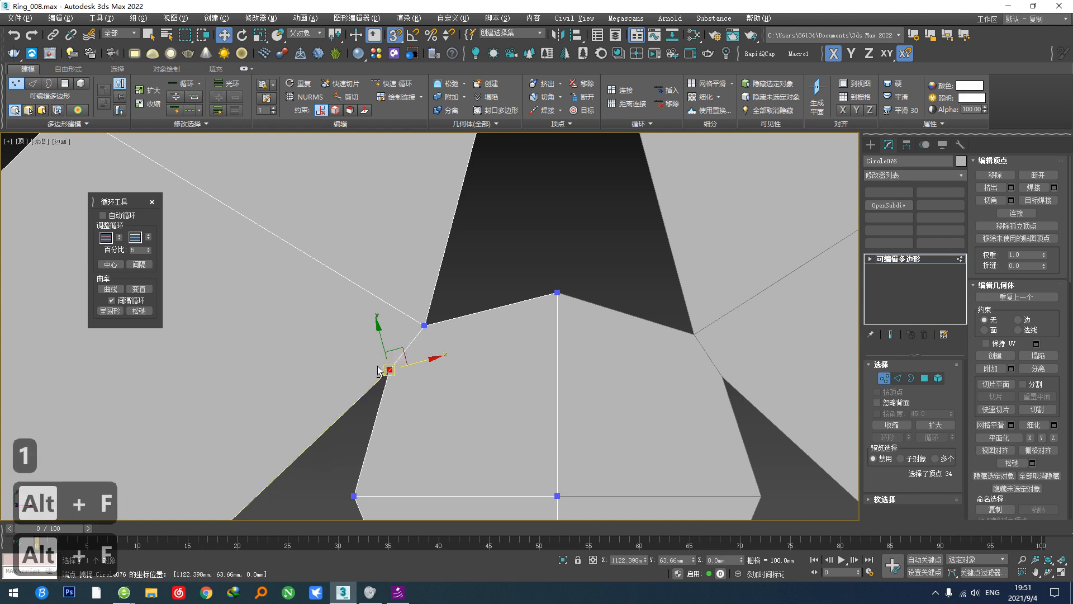
{"action": "scroll", "coordinate": [484, 388], "scroll_direction": "down", "scroll_amount": 2}
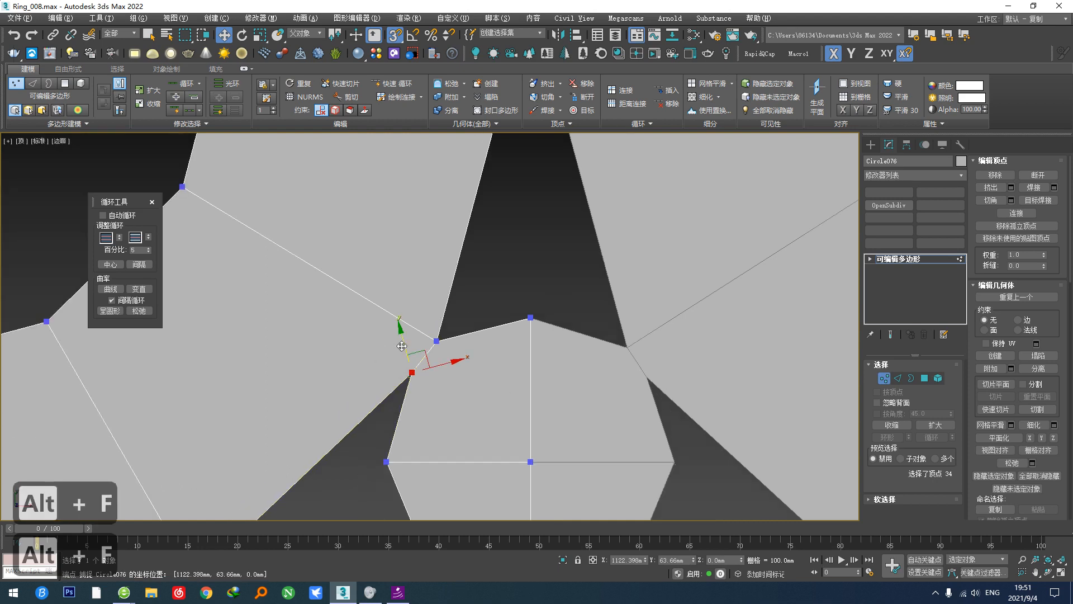
Step: Snap the left half's lower junction vertex to the height of its right-hand counterpart along Y in View coordinates
{"action": "left_click_drag", "start_coordinate": [402, 346], "coordinate": [649, 376]}
{"action": "key", "text": "ctrl+z"}
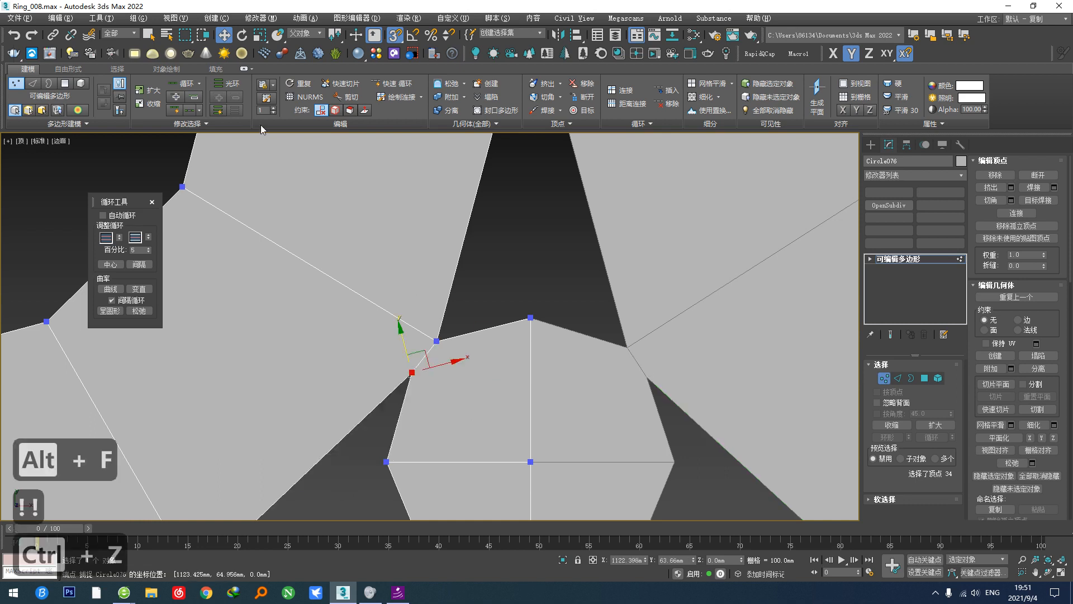
{"action": "left_click", "coordinate": [305, 33]}
{"action": "left_click", "coordinate": [295, 42]}
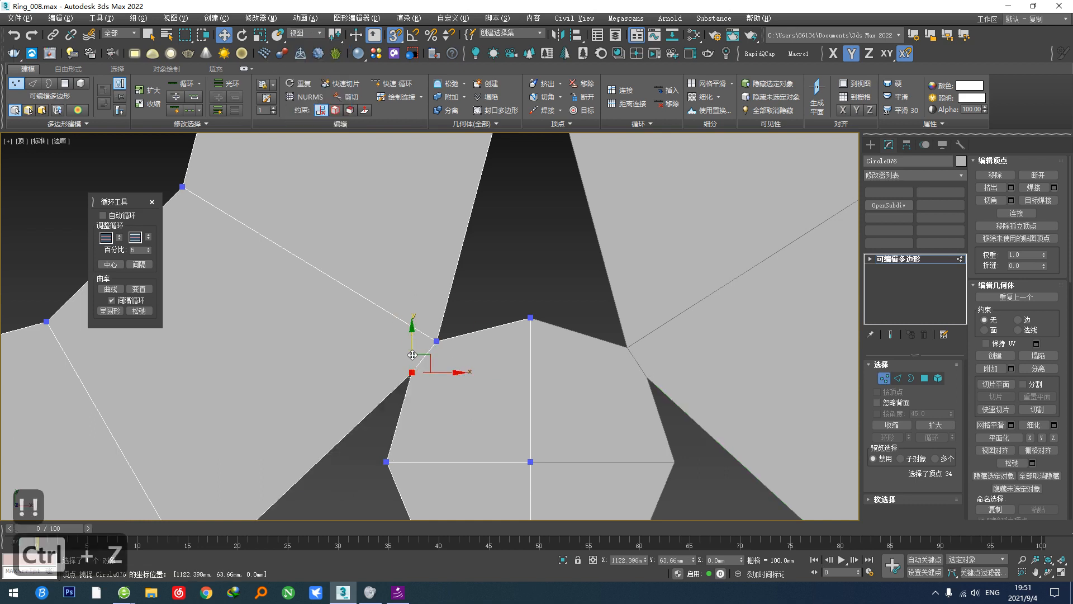
{"action": "left_click_drag", "start_coordinate": [412, 372], "coordinate": [642, 377]}
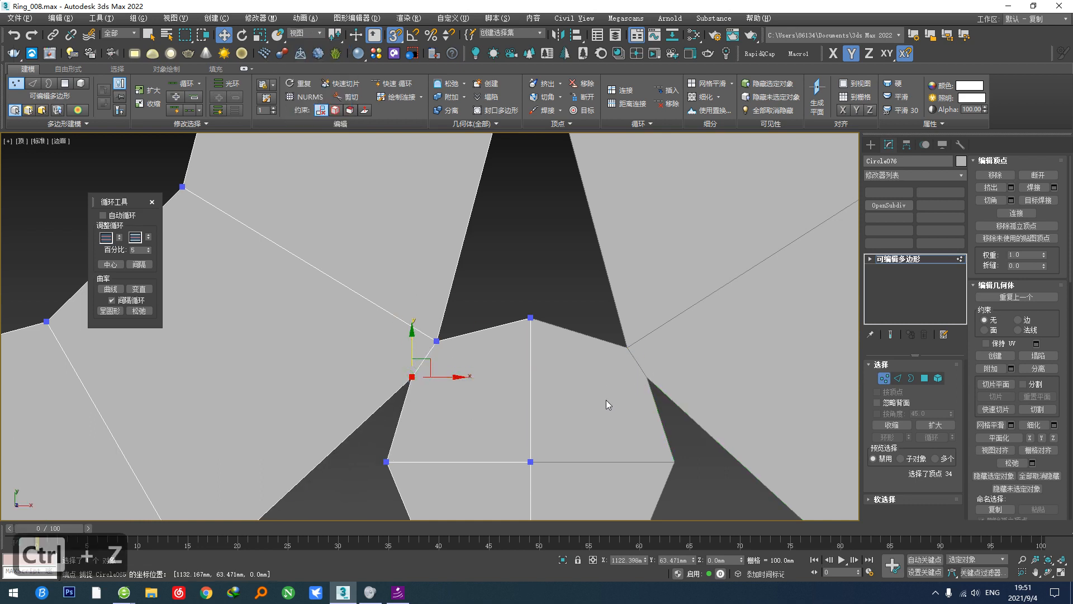
Step: Snap the left half's upper junction vertex to the height of its right-hand counterpart along Y and leave vertex editing
{"action": "key", "text": "shift+1"}
{"action": "middle_click_drag", "start_coordinate": [576, 419], "coordinate": [564, 418]}
{"action": "key", "text": "shift+1"}
{"action": "left_click", "coordinate": [424, 339]}
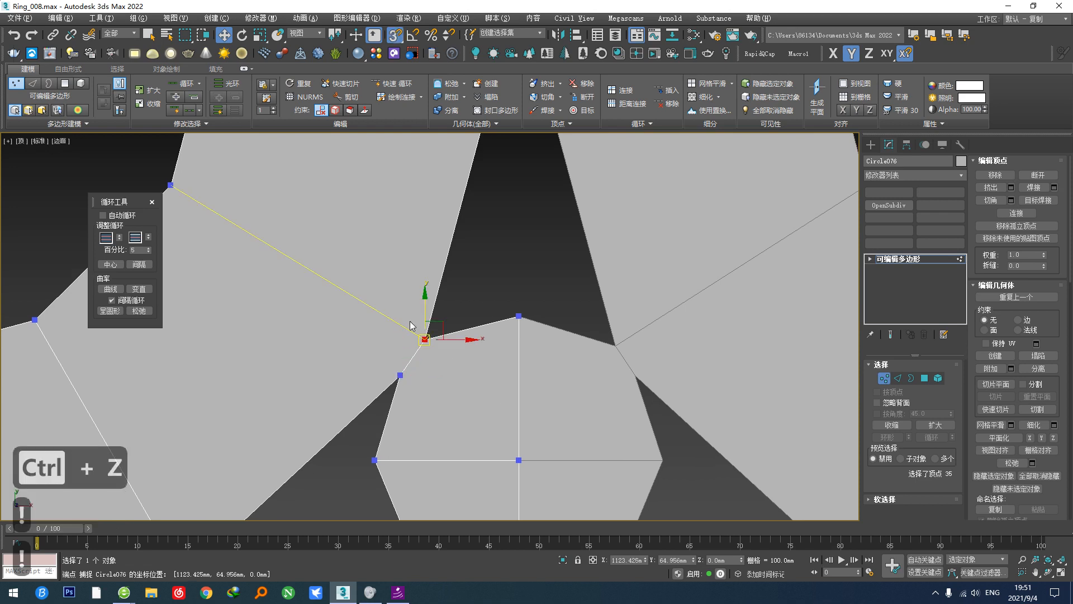
{"action": "left_click_drag", "start_coordinate": [424, 339], "coordinate": [615, 347]}
{"action": "key", "text": "shift+1"}
{"action": "middle_click_drag", "start_coordinate": [562, 374], "coordinate": [500, 313]}
{"action": "scroll", "coordinate": [499, 313], "scroll_direction": "down", "scroll_amount": 3}
{"action": "left_click", "coordinate": [629, 390]}
{"action": "left_click", "coordinate": [884, 379]}
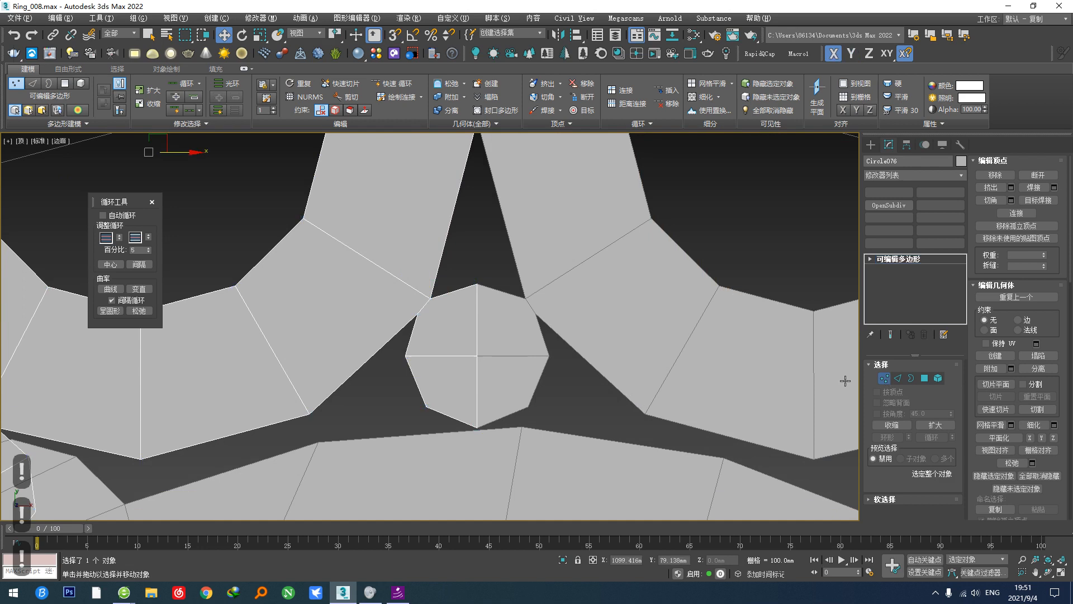
Step: Select the whole halo together with its centre bezel and clone it along X as one instance beside the original
{"action": "scroll", "coordinate": [492, 353], "scroll_direction": "down", "scroll_amount": 4}
{"action": "middle_click_drag", "start_coordinate": [629, 389], "coordinate": [597, 385]}
{"action": "scroll", "coordinate": [594, 384], "scroll_direction": "up", "scroll_amount": 3}
{"action": "scroll", "coordinate": [566, 375], "scroll_direction": "down", "scroll_amount": 5}
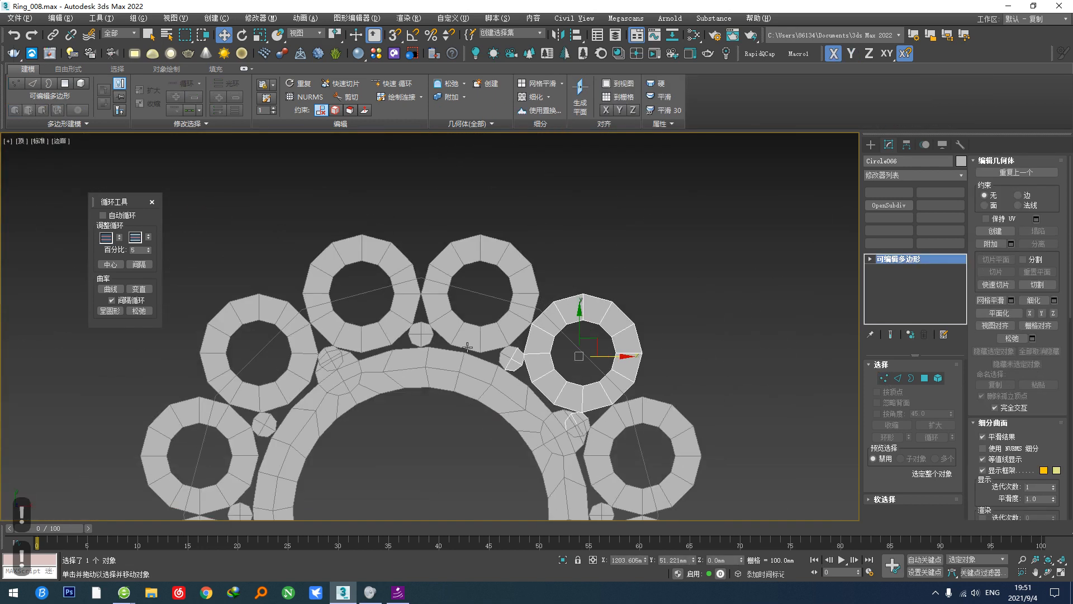
{"action": "left_click", "coordinate": [479, 288]}
{"action": "scroll", "coordinate": [479, 288], "scroll_direction": "down", "scroll_amount": 4}
{"action": "left_click_drag", "start_coordinate": [303, 322], "coordinate": [614, 524]}
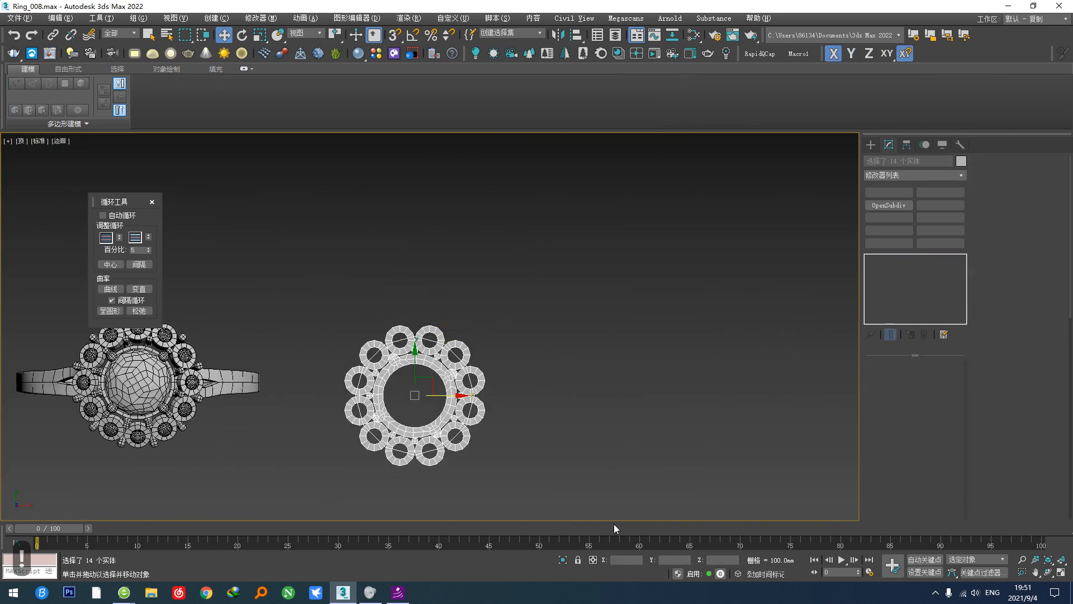
{"action": "left_click_drag", "start_coordinate": [477, 395], "coordinate": [893, 395], "text": "shift"}
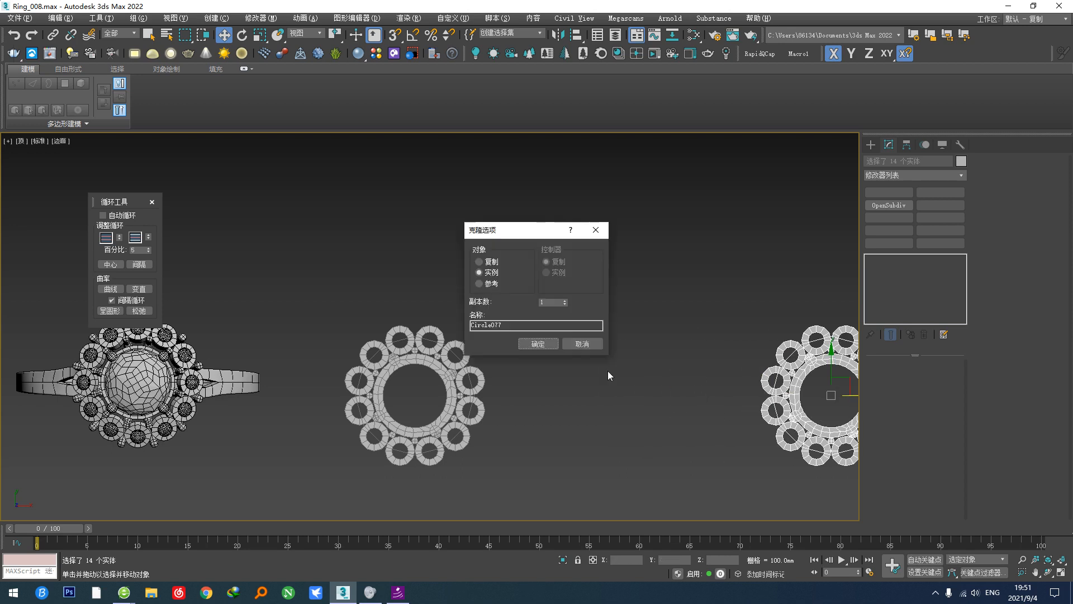
{"action": "left_click", "coordinate": [535, 344]}
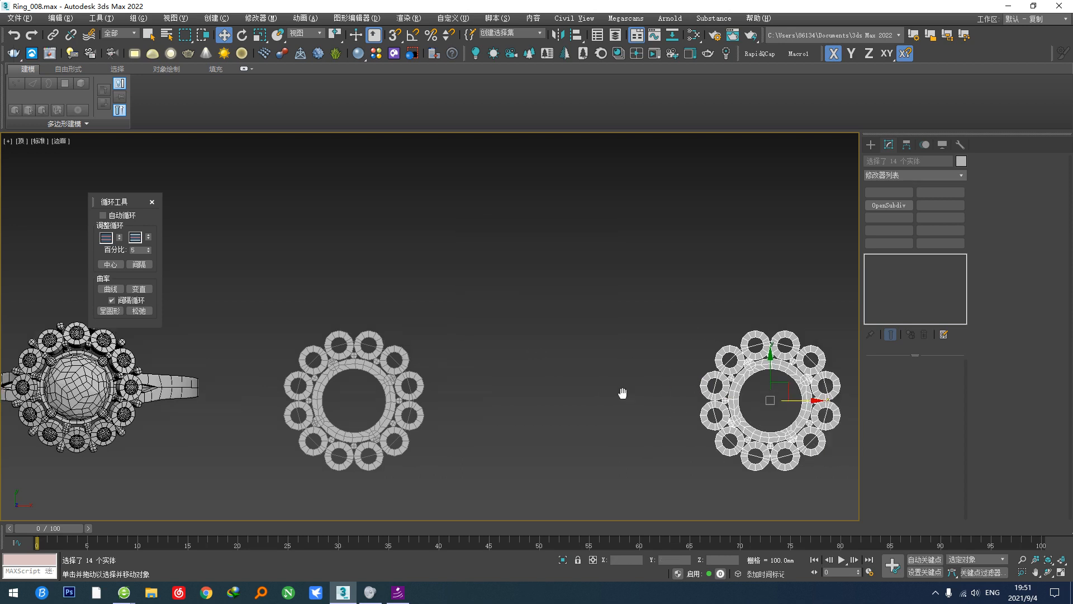
Step: Examine the cloned and original halos, checking how the settings, small prongs and centre bezel meet
{"action": "scroll", "coordinate": [622, 390], "scroll_direction": "up", "scroll_amount": 5}
{"action": "left_click", "coordinate": [628, 349]}
{"action": "scroll", "coordinate": [628, 349], "scroll_direction": "down", "scroll_amount": 5}
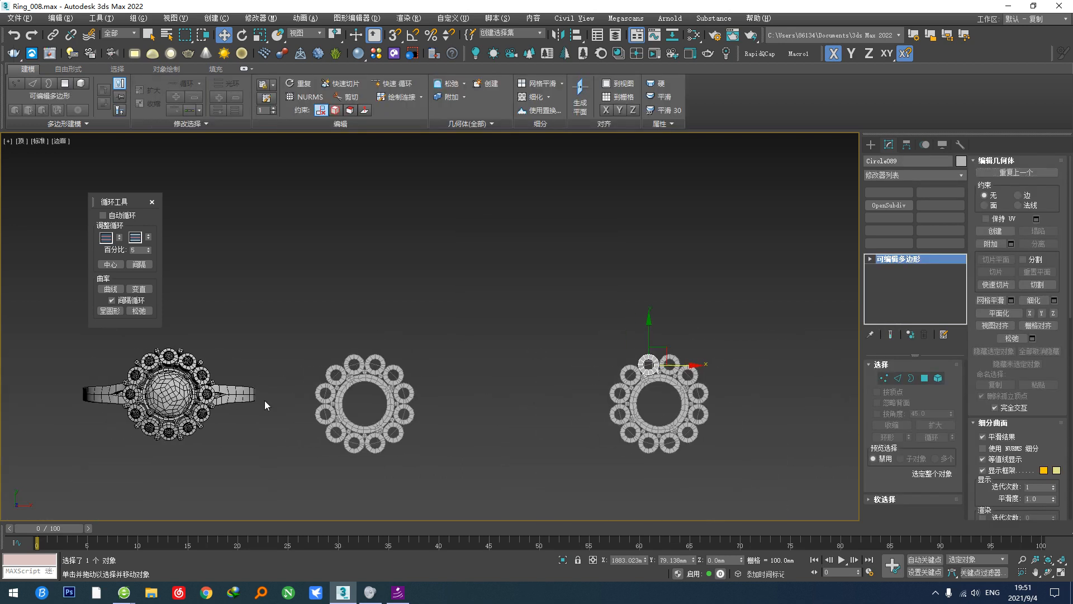
{"action": "scroll", "coordinate": [181, 350], "scroll_direction": "up", "scroll_amount": 4}
{"action": "scroll", "coordinate": [181, 350], "scroll_direction": "down", "scroll_amount": 3}
{"action": "scroll", "coordinate": [630, 388], "scroll_direction": "up", "scroll_amount": 4}
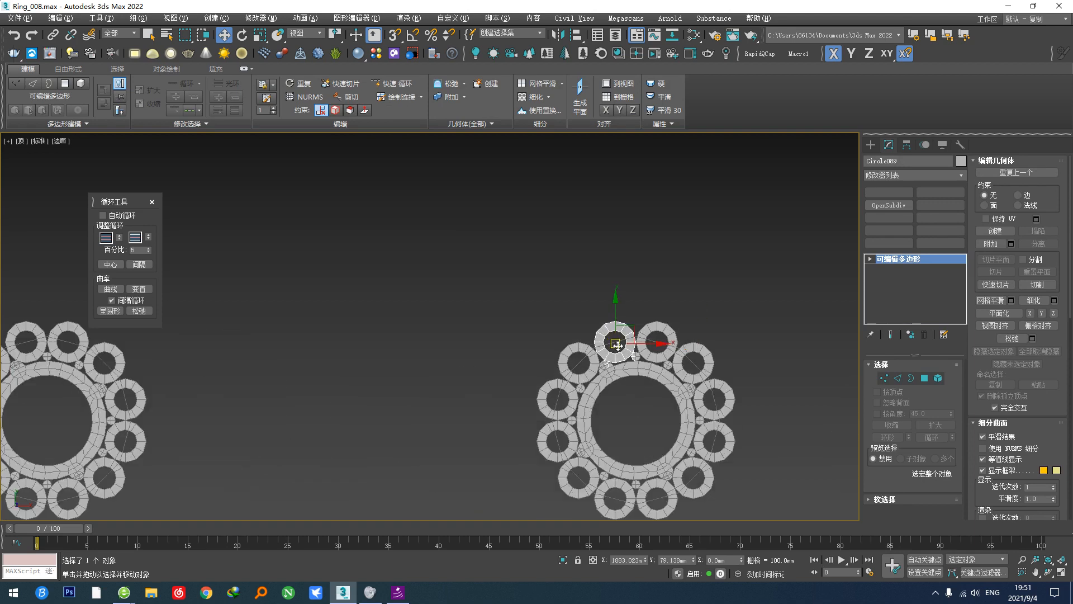
{"action": "scroll", "coordinate": [357, 407], "scroll_direction": "down", "scroll_amount": 3}
{"action": "scroll", "coordinate": [284, 364], "scroll_direction": "up", "scroll_amount": 5}
{"action": "scroll", "coordinate": [284, 363], "scroll_direction": "up", "scroll_amount": 3}
{"action": "left_click", "coordinate": [400, 330]}
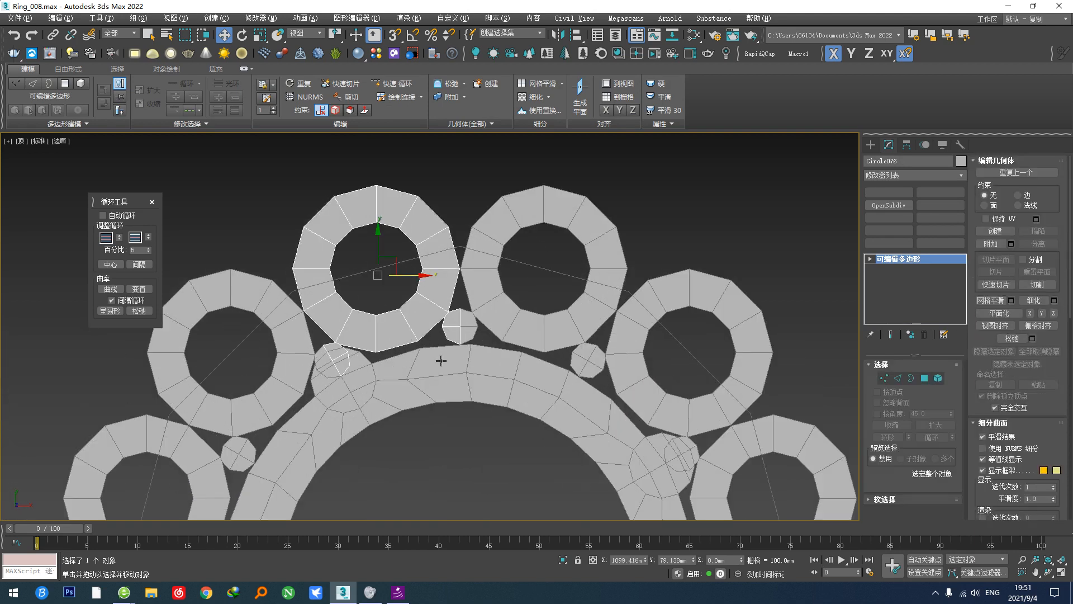
{"action": "scroll", "coordinate": [442, 361], "scroll_direction": "up", "scroll_amount": 2}
{"action": "scroll", "coordinate": [296, 352], "scroll_direction": "up", "scroll_amount": 5}
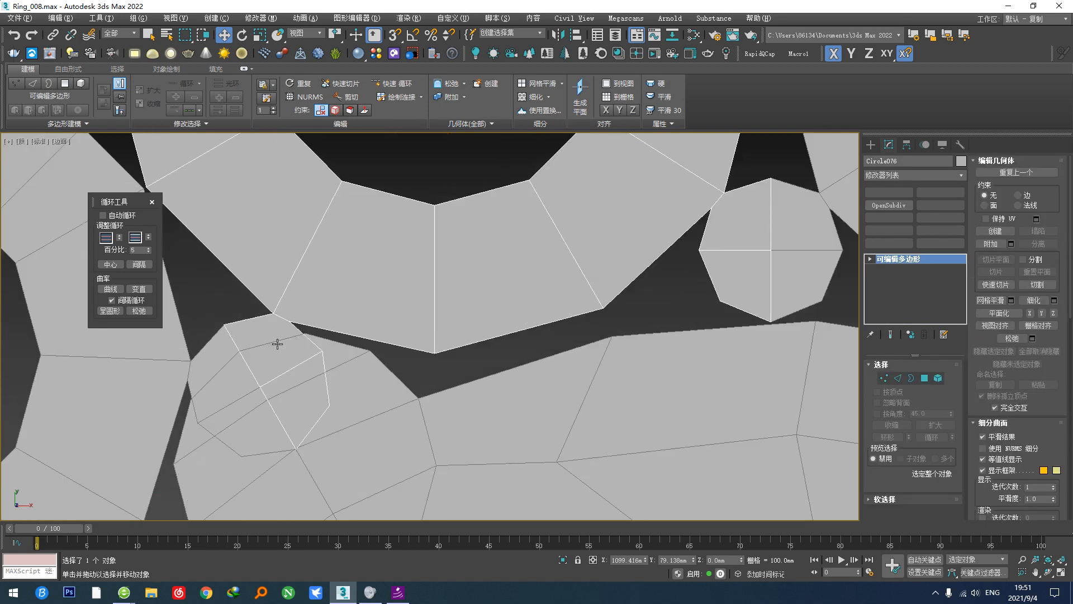
{"action": "scroll", "coordinate": [278, 344], "scroll_direction": "down", "scroll_amount": 5}
{"action": "left_click", "coordinate": [424, 315]}
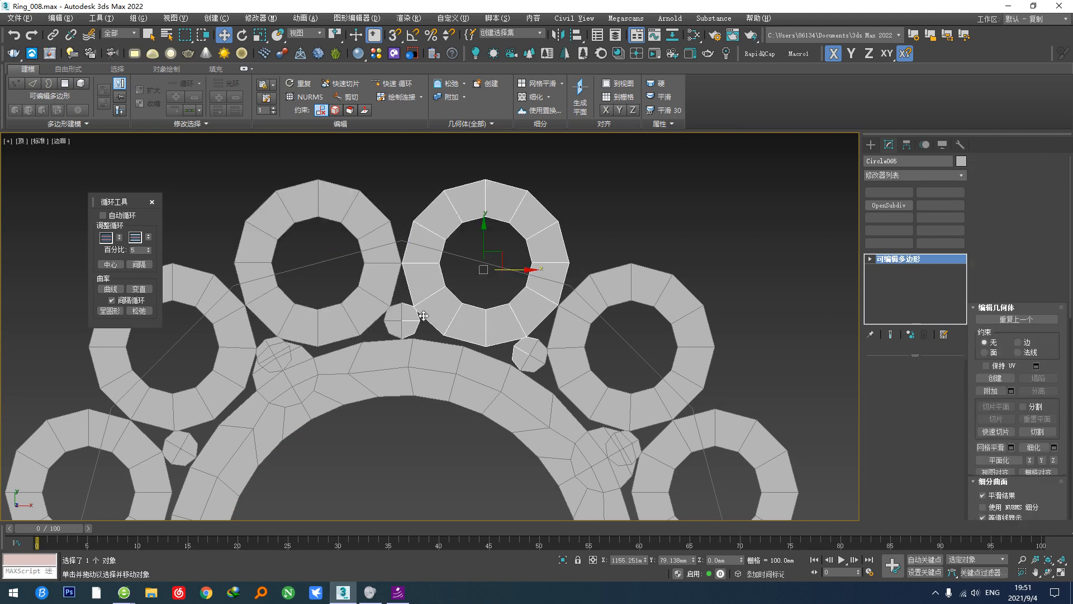
{"action": "scroll", "coordinate": [460, 361], "scroll_direction": "down", "scroll_amount": 7}
Step: Select all objects of the original halo, including the centre bezel and guide polygon, in the top view
{"action": "left_click_drag", "start_coordinate": [547, 304], "coordinate": [352, 492]}
{"action": "middle_click_drag", "start_coordinate": [304, 484], "coordinate": [314, 401], "text": "alt"}
{"action": "key", "text": "t"}
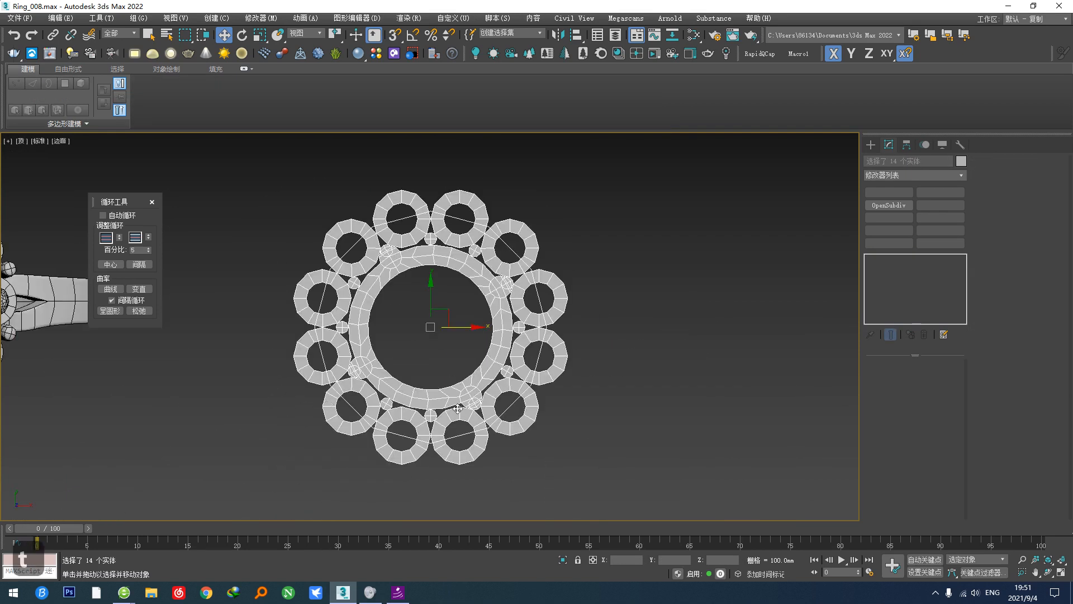
{"action": "scroll", "coordinate": [471, 302], "scroll_direction": "up", "scroll_amount": 3}
{"action": "left_click", "coordinate": [569, 379], "text": "alt"}
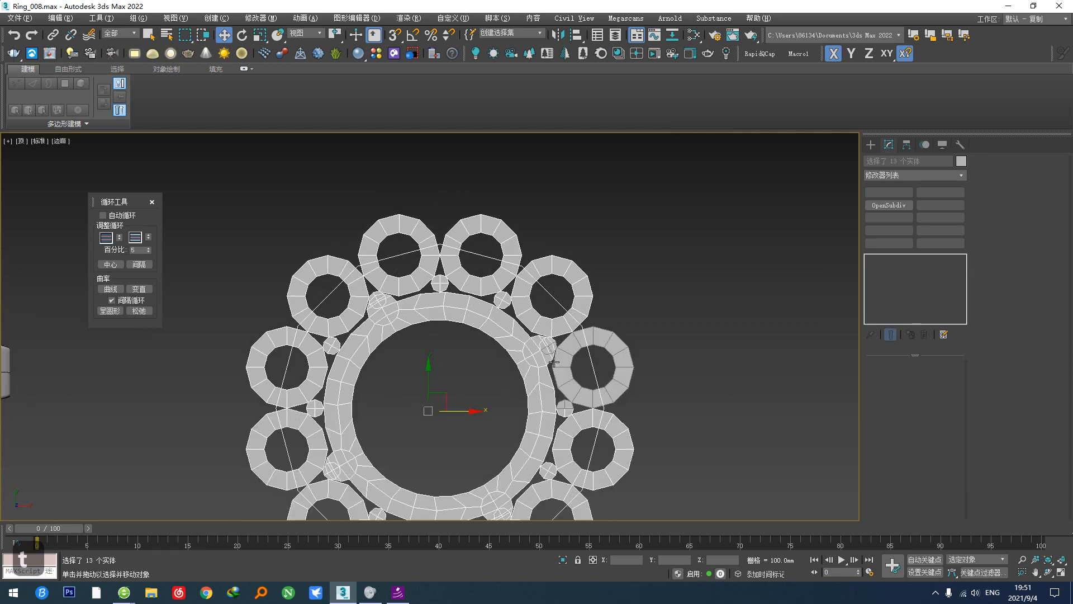
{"action": "key", "text": "ctrl+z"}
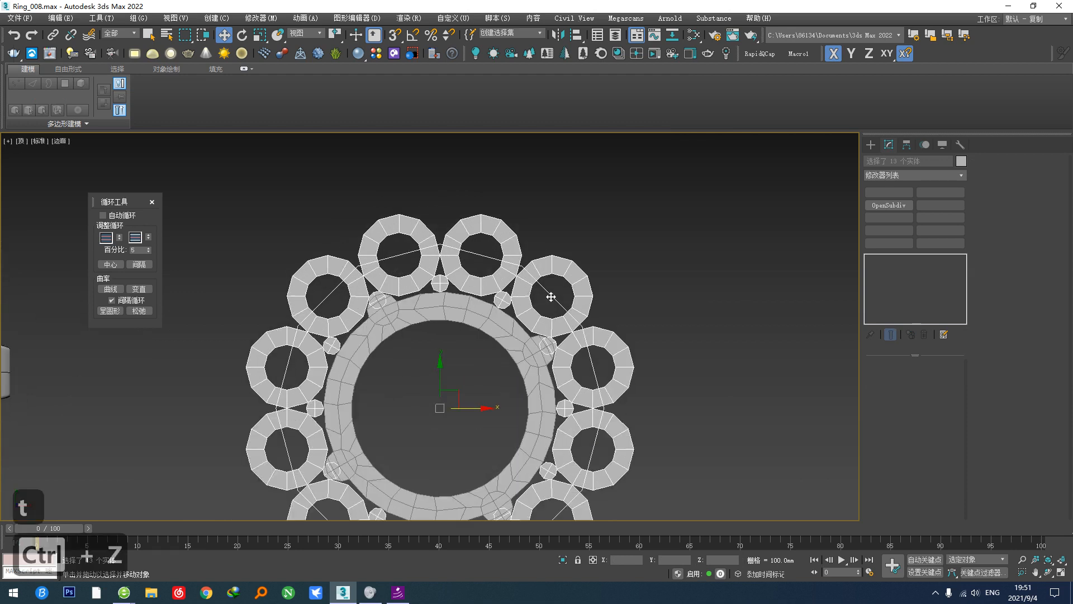
{"action": "key", "text": "ctrl+z"}
{"action": "scroll", "coordinate": [552, 347], "scroll_direction": "down", "scroll_amount": 2}
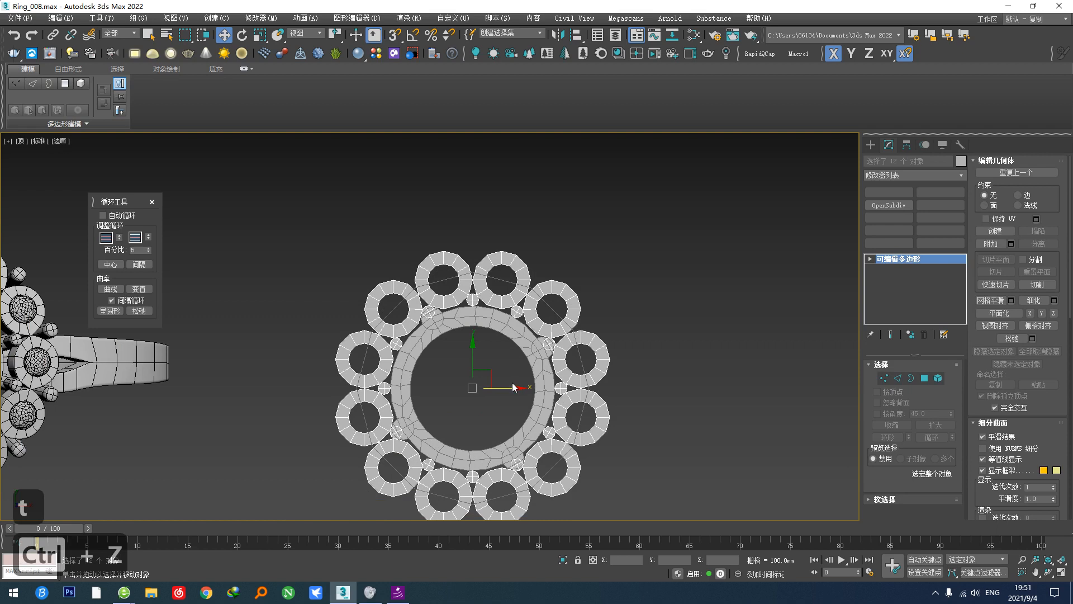
{"action": "key", "text": "ctrl+z"}
{"action": "key", "text": "ctrl+z"}
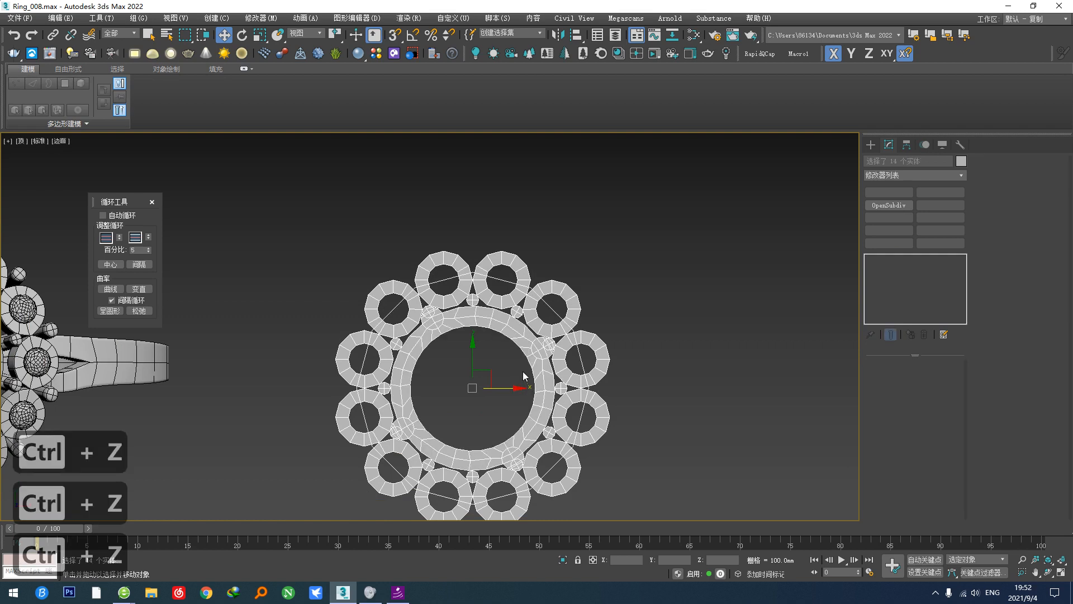
Step: Rotate the whole halo about the bezel's vertical axis until one setting sits centred at its upper end
{"action": "key", "text": "e"}
{"action": "left_click_drag", "start_coordinate": [488, 351], "coordinate": [496, 355]}
{"action": "scroll", "coordinate": [478, 282], "scroll_direction": "up", "scroll_amount": 5}
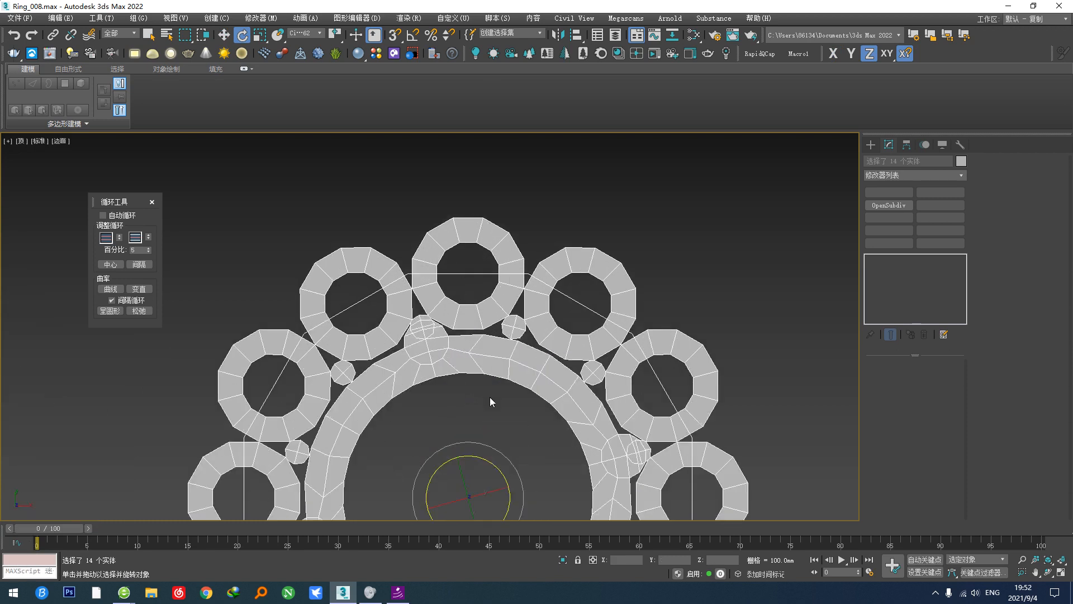
Step: Select every element of the uppermost setting's mesh, including its two half prongs
{"action": "scroll", "coordinate": [490, 397], "scroll_direction": "down", "scroll_amount": 2}
{"action": "scroll", "coordinate": [491, 394], "scroll_direction": "up", "scroll_amount": 4}
{"action": "left_click", "coordinate": [470, 283]}
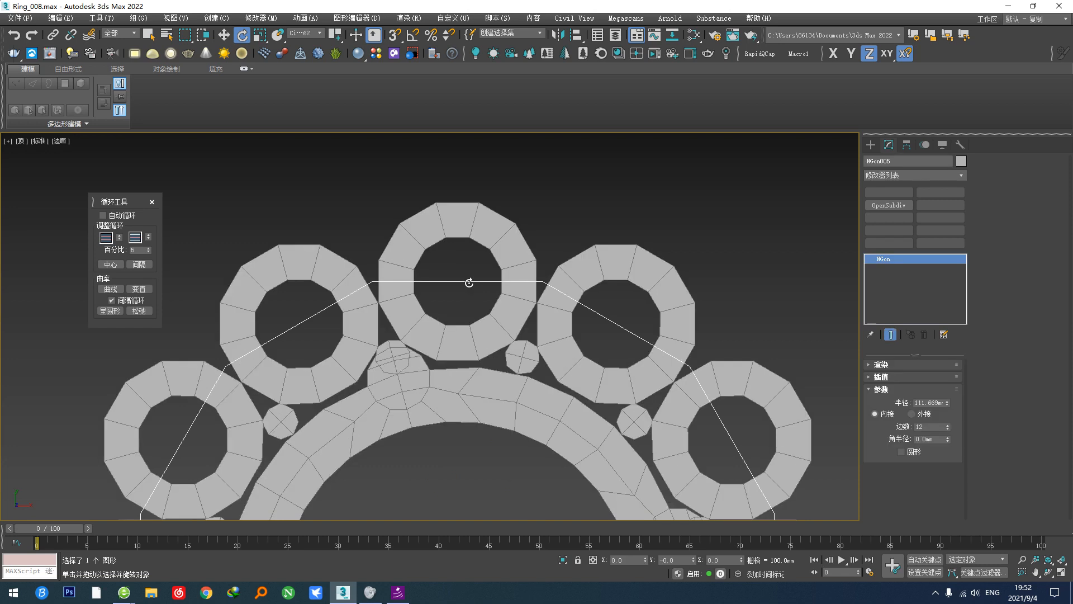
{"action": "left_click", "coordinate": [513, 344]}
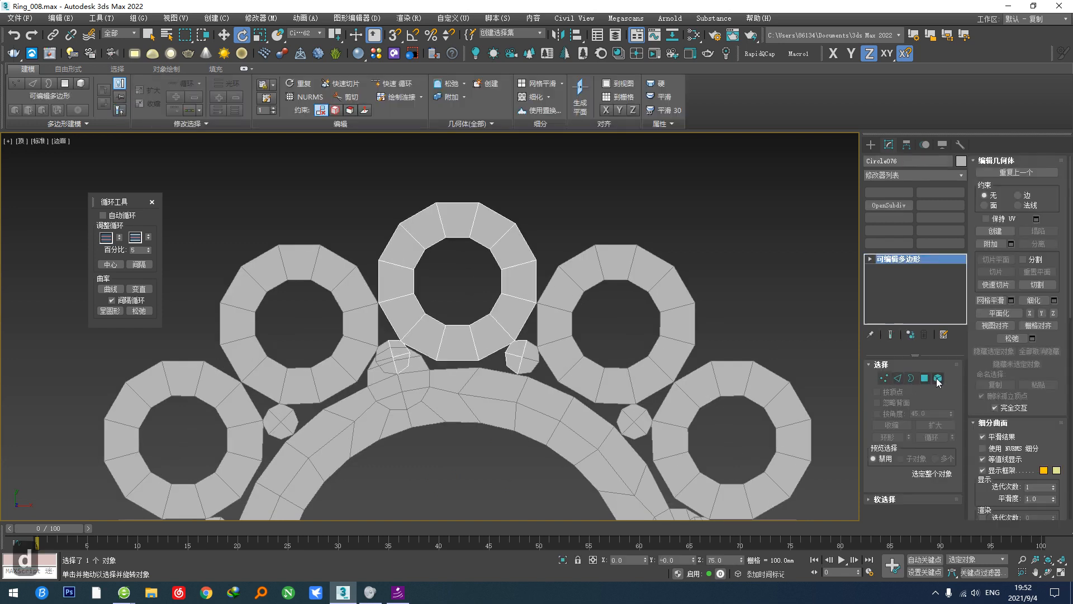
{"action": "key", "text": "ctrl+a"}
{"action": "middle_click_drag", "start_coordinate": [436, 375], "coordinate": [572, 332], "text": "alt"}
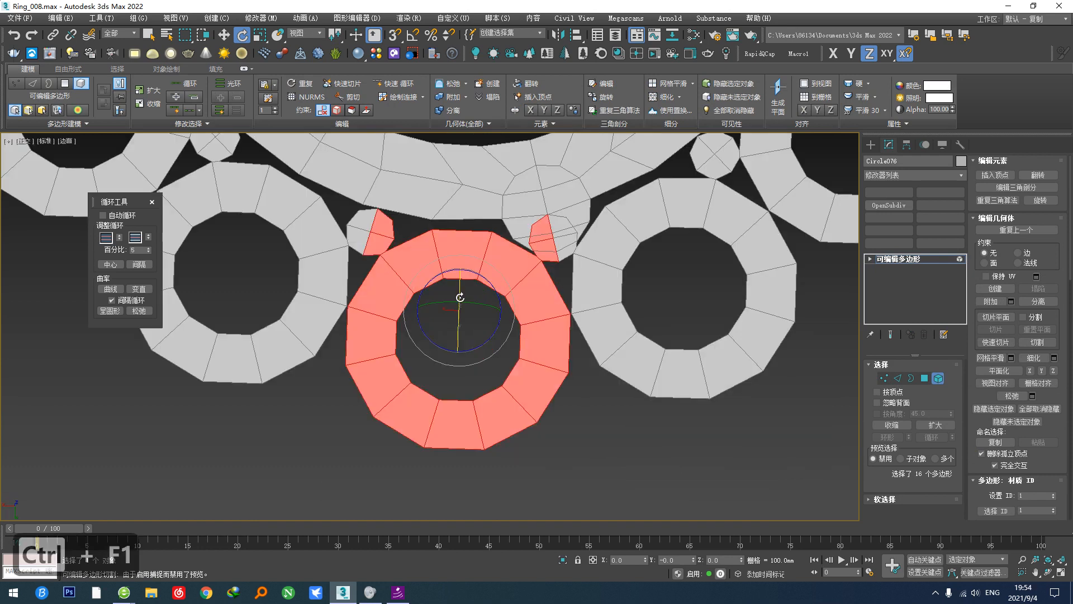
Step: Tilt the selected setting elements about the X axis so all instanced settings slope down and outward from the bezel
{"action": "key", "text": "F5"}
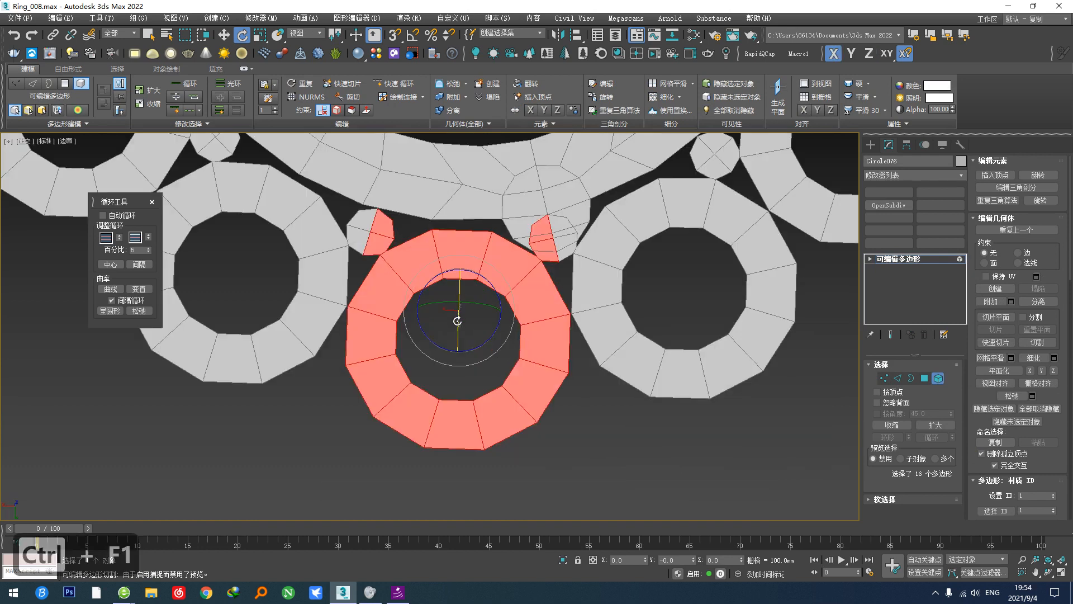
{"action": "middle_click_drag", "start_coordinate": [436, 275], "coordinate": [424, 320], "text": "alt"}
{"action": "scroll", "coordinate": [478, 306], "scroll_direction": "down", "scroll_amount": 9}
{"action": "scroll", "coordinate": [409, 329], "scroll_direction": "up", "scroll_amount": 4}
{"action": "key", "text": "w"}
Step: Lower the selected setting elements about 12.9 mm along Z, below the centre bezel
{"action": "scroll", "coordinate": [553, 268], "scroll_direction": "up", "scroll_amount": 4}
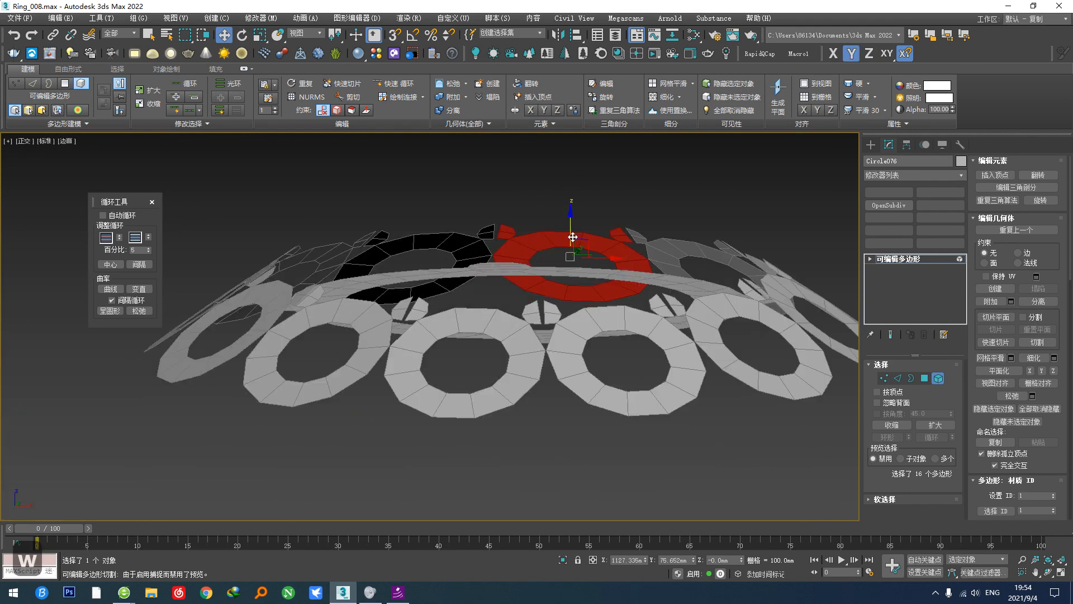
{"action": "left_click_drag", "start_coordinate": [570, 231], "coordinate": [572, 289]}
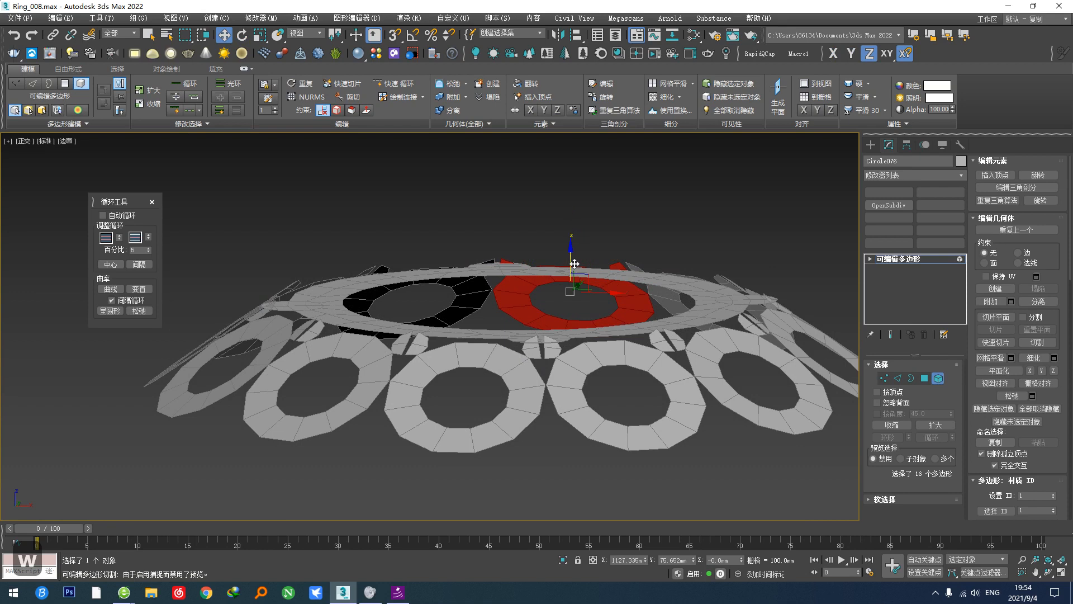
{"action": "middle_click_drag", "start_coordinate": [505, 309], "coordinate": [541, 308], "text": "alt"}
{"action": "scroll", "coordinate": [378, 309], "scroll_direction": "up", "scroll_amount": 3}
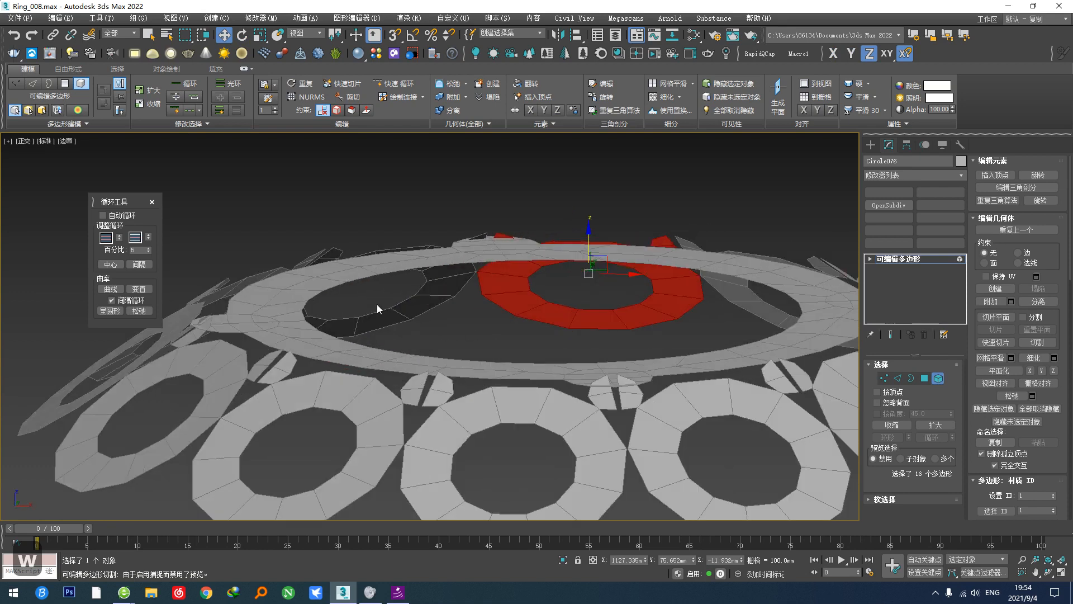
{"action": "left_click_drag", "start_coordinate": [590, 241], "coordinate": [590, 249]}
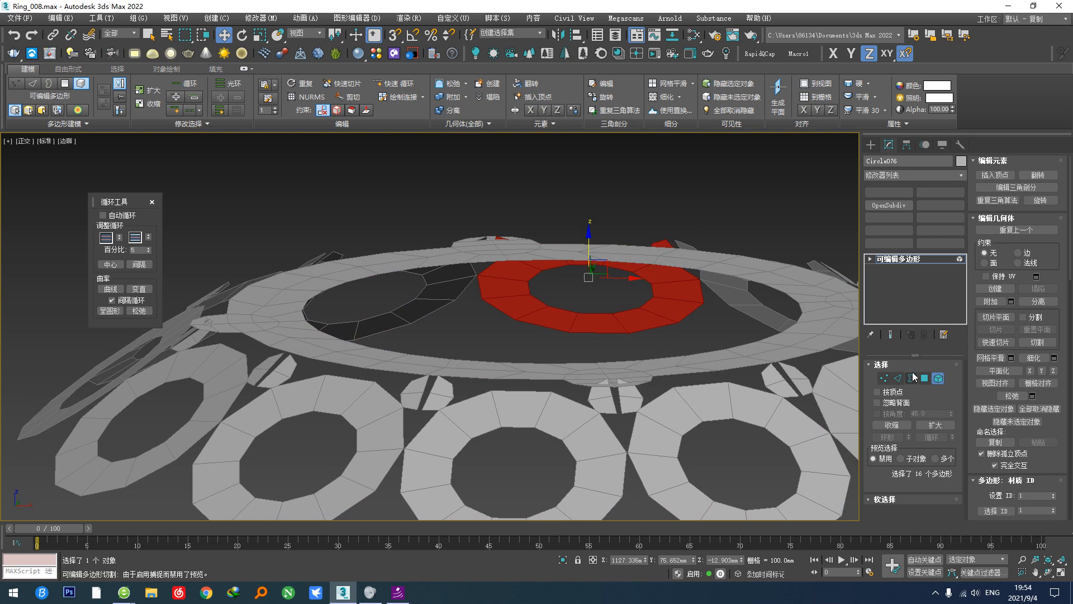
Step: Leave element editing on the setting and add a Shell modifier to the centre bezel
{"action": "left_click", "coordinate": [936, 380]}
{"action": "left_click", "coordinate": [711, 363]}
{"action": "middle_click_drag", "start_coordinate": [664, 361], "coordinate": [663, 369], "text": "alt"}
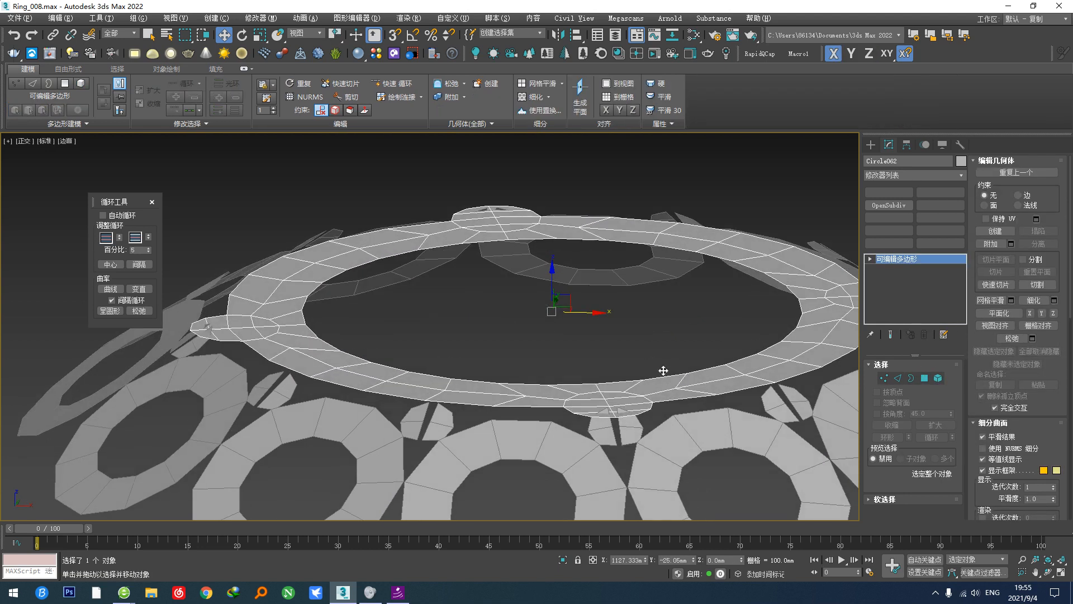
{"action": "right_click", "coordinate": [696, 375]}
{"action": "left_click", "coordinate": [675, 421]}
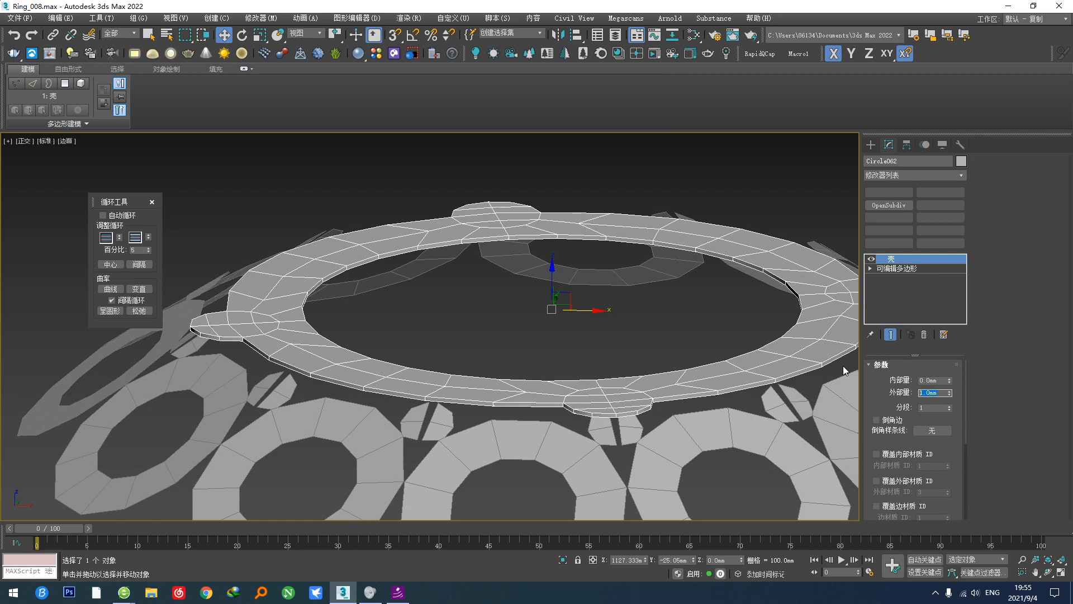
Step: Try outer amounts of 10, 50 and 20 mm for the bezel's Shell and settle on 15 mm
{"action": "type", "text": "10"}
{"action": "key", "text": "Return"}
{"action": "type", "text": "50"}
{"action": "key", "text": "Return"}
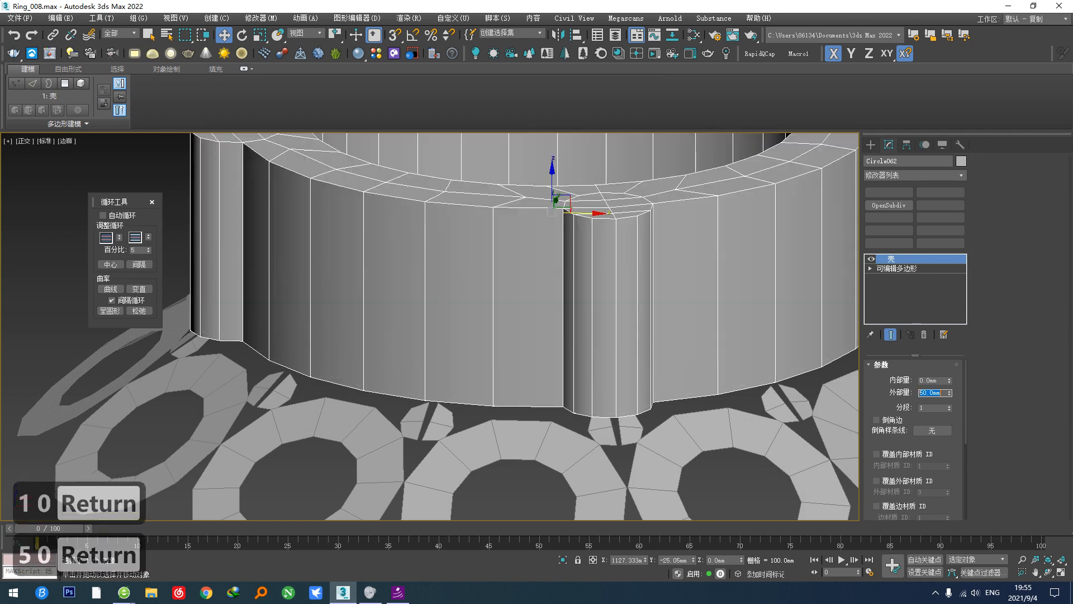
{"action": "type", "text": "20"}
{"action": "key", "text": "Return"}
{"action": "type", "text": "15"}
{"action": "key", "text": "Return"}
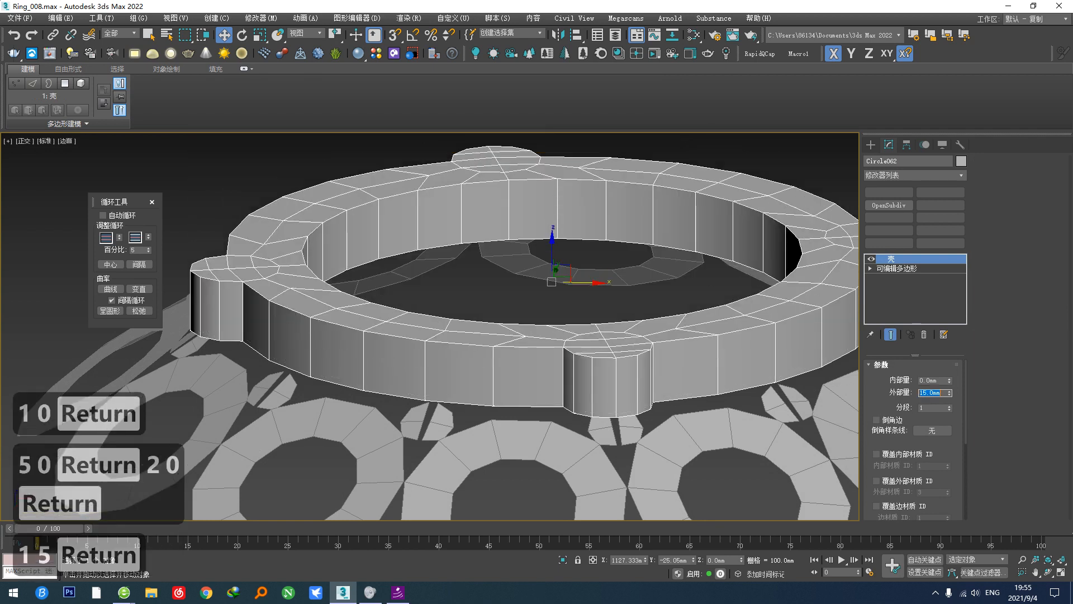
Step: Try a 15 mm Shell on one of the front stone settings and remove the modifier
{"action": "scroll", "coordinate": [608, 403], "scroll_direction": "down", "scroll_amount": 4}
{"action": "left_click", "coordinate": [532, 402]}
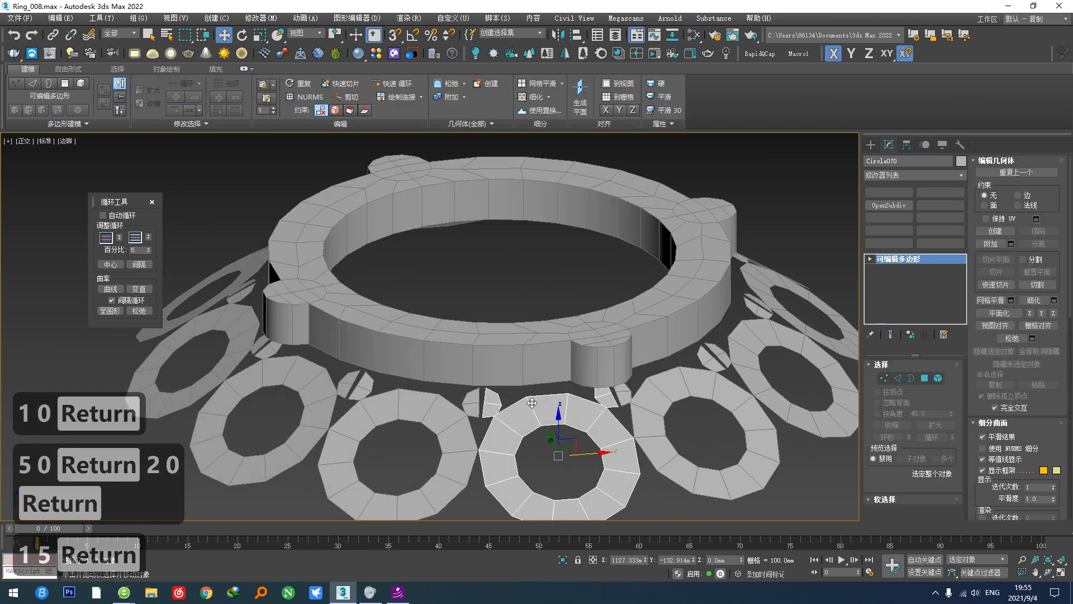
{"action": "right_click", "coordinate": [632, 413]}
{"action": "left_click", "coordinate": [553, 471]}
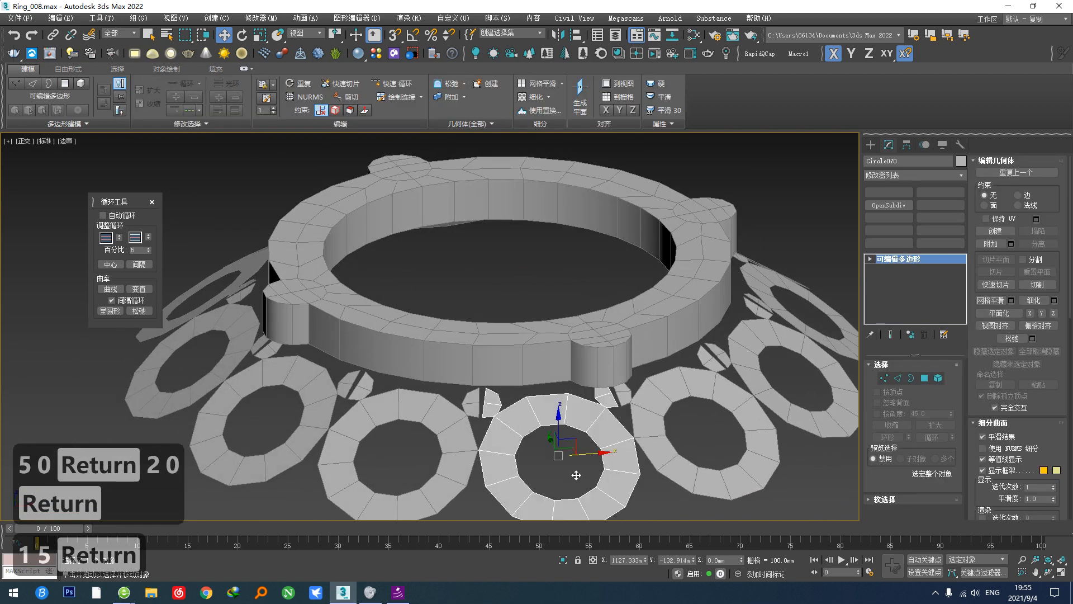
{"action": "middle_click_drag", "start_coordinate": [538, 440], "coordinate": [939, 340], "text": "alt"}
{"action": "left_click", "coordinate": [926, 335]}
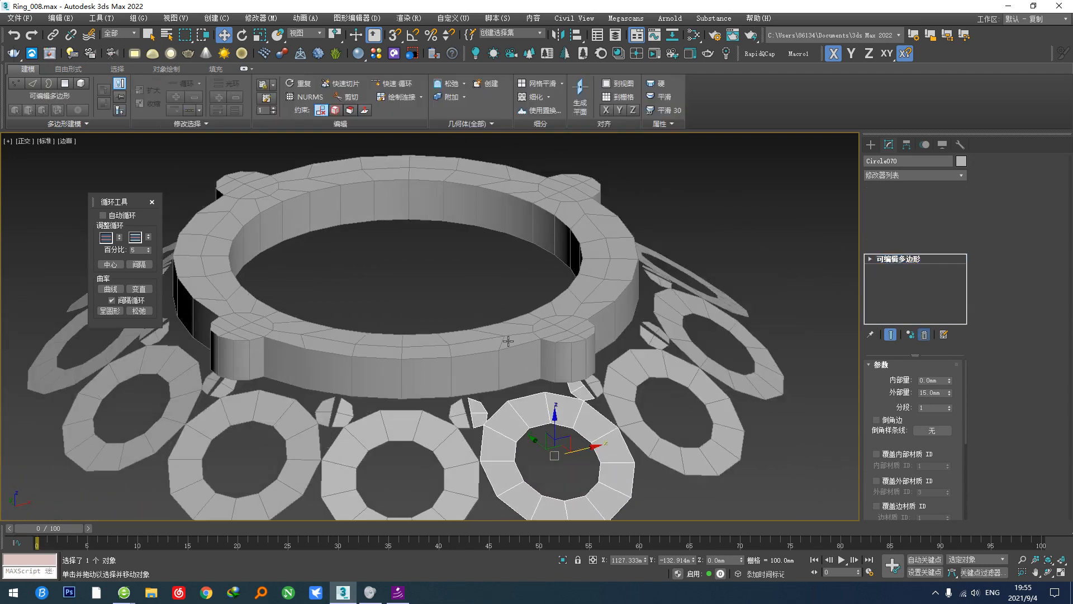
Step: Move all elements of the lowest setting about 2.4 mm along Y toward the centre bezel in the top view
{"action": "scroll", "coordinate": [442, 343], "scroll_direction": "down", "scroll_amount": 2}
{"action": "middle_click_drag", "start_coordinate": [442, 344], "coordinate": [394, 409], "text": "alt"}
{"action": "key", "text": "t"}
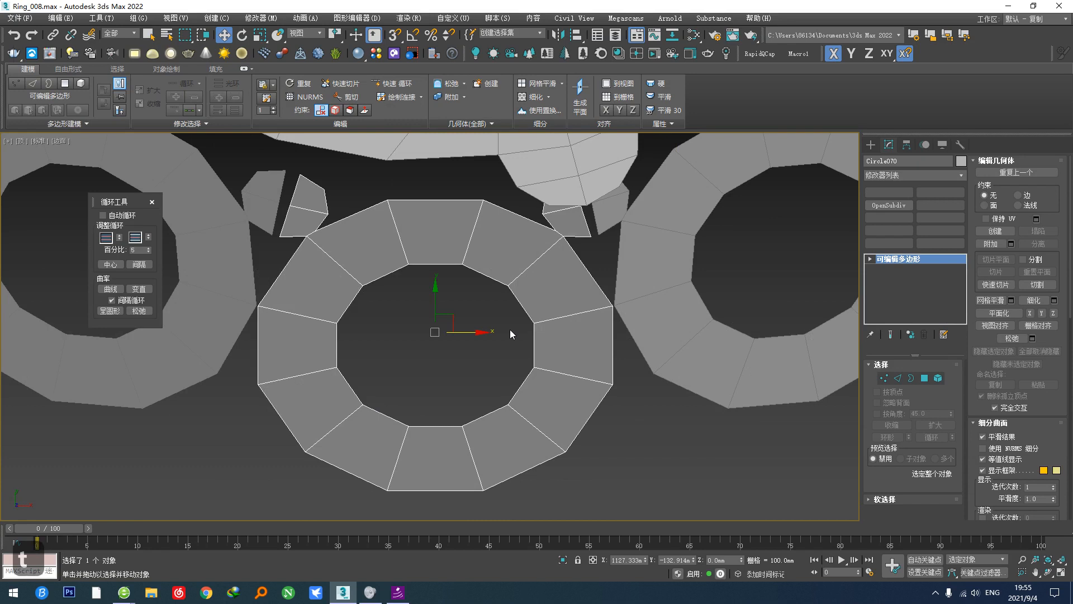
{"action": "scroll", "coordinate": [509, 331], "scroll_direction": "down", "scroll_amount": 7}
{"action": "scroll", "coordinate": [500, 324], "scroll_direction": "up", "scroll_amount": 2}
{"action": "scroll", "coordinate": [494, 313], "scroll_direction": "down", "scroll_amount": 3}
{"action": "scroll", "coordinate": [492, 299], "scroll_direction": "up", "scroll_amount": 4}
{"action": "scroll", "coordinate": [491, 353], "scroll_direction": "up", "scroll_amount": 2}
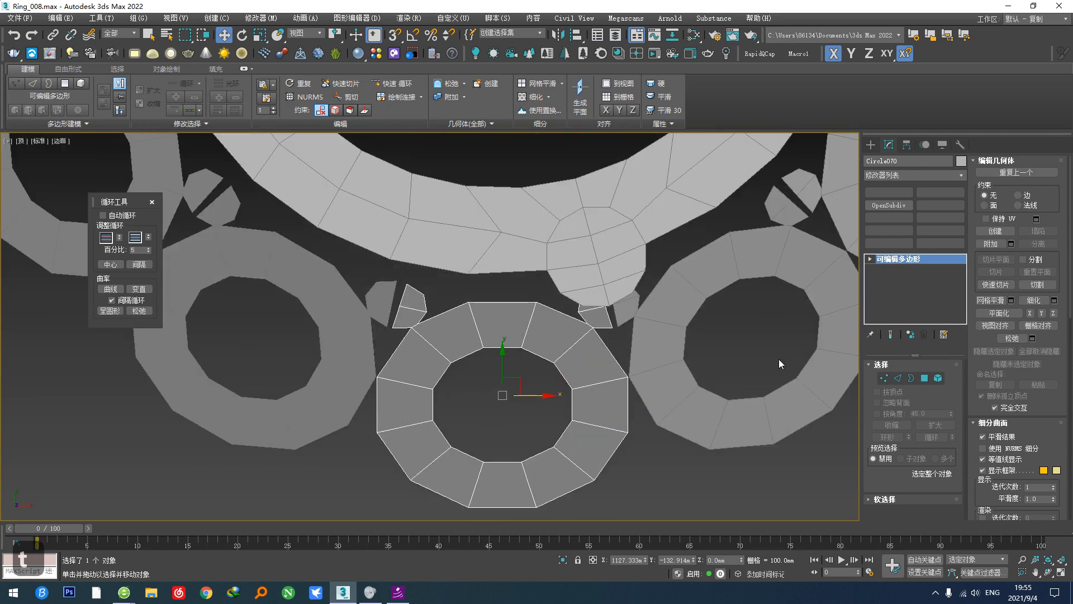
{"action": "left_click", "coordinate": [938, 377]}
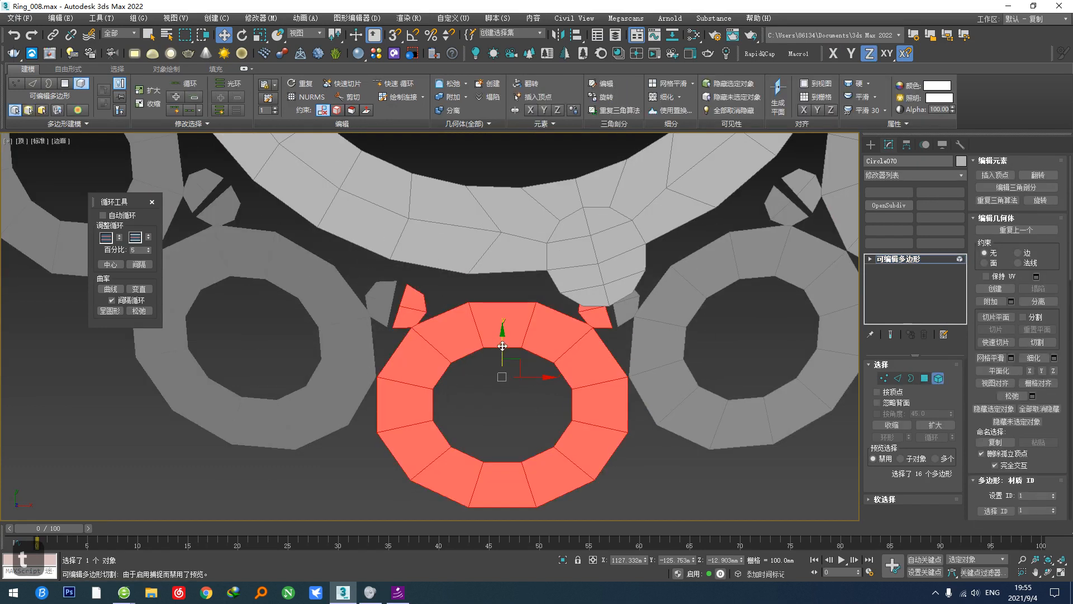
{"action": "left_click_drag", "start_coordinate": [501, 346], "coordinate": [501, 337]}
{"action": "scroll", "coordinate": [551, 317], "scroll_direction": "up", "scroll_amount": 2}
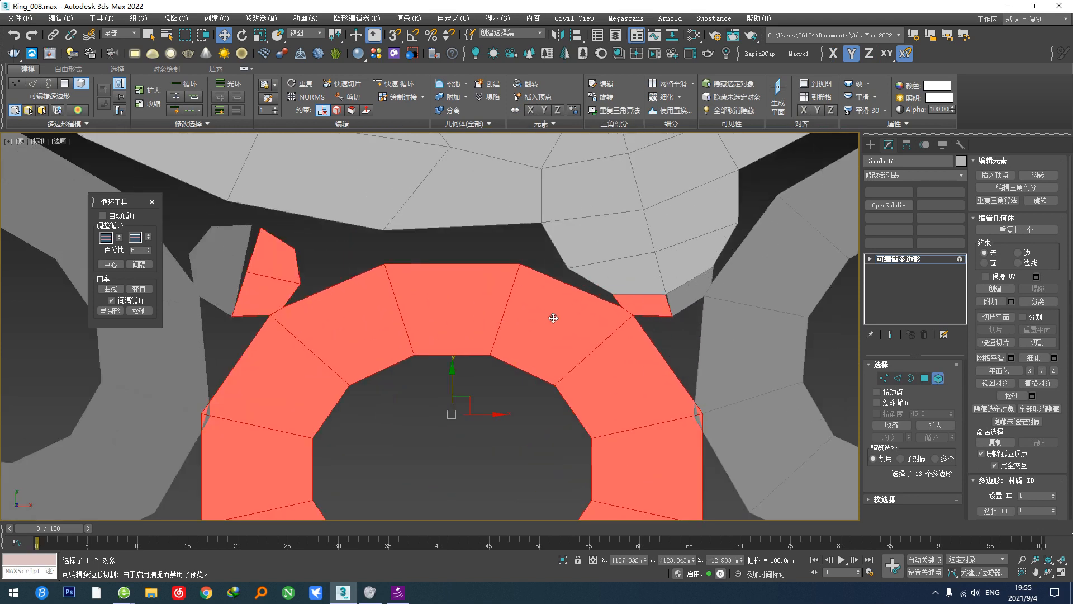
{"action": "scroll", "coordinate": [552, 315], "scroll_direction": "down", "scroll_amount": 4}
{"action": "middle_click_drag", "start_coordinate": [548, 327], "coordinate": [566, 483]}
{"action": "key", "text": "t"}
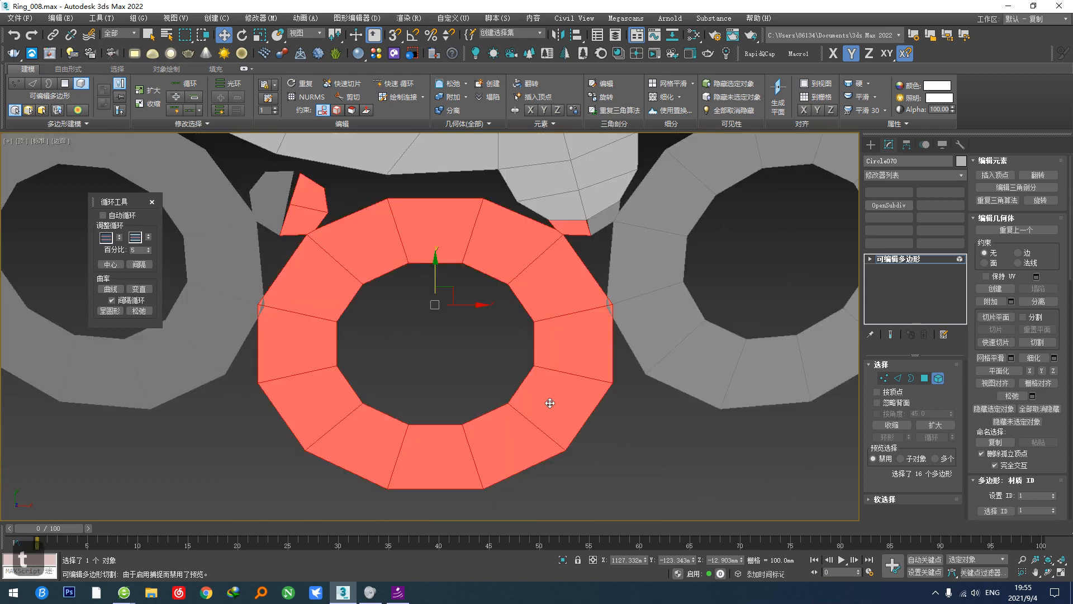
Step: Leave element editing and duplicate the centre bezel with its twelve stone settings along X as a backup
{"action": "scroll", "coordinate": [591, 374], "scroll_direction": "down", "scroll_amount": 4}
{"action": "middle_click_drag", "start_coordinate": [548, 402], "coordinate": [503, 438]}
{"action": "left_click", "coordinate": [942, 383]}
{"action": "scroll", "coordinate": [643, 377], "scroll_direction": "down", "scroll_amount": 4}
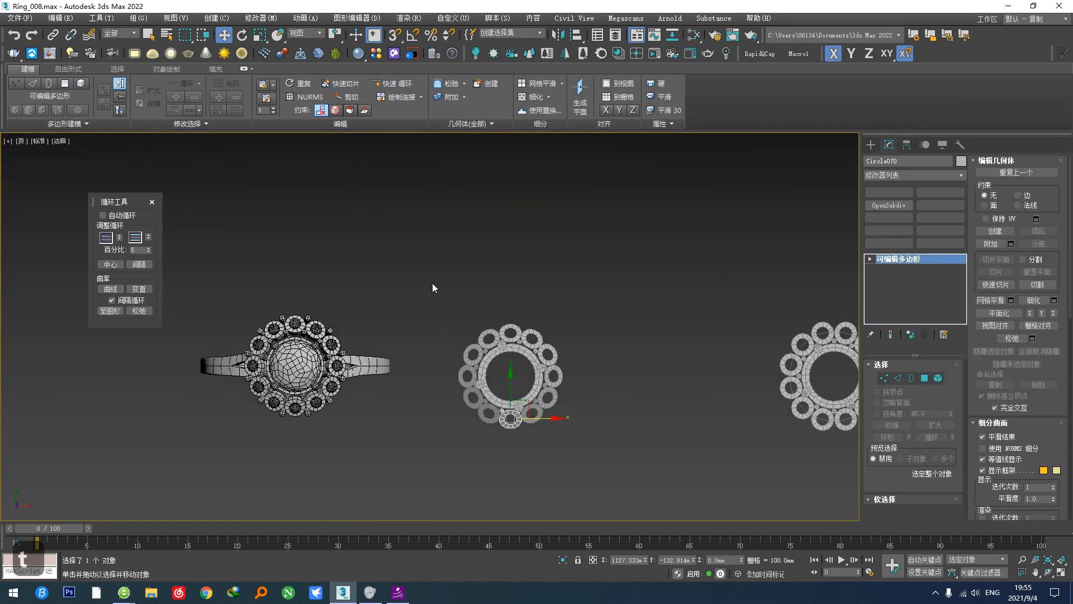
{"action": "left_click_drag", "start_coordinate": [432, 284], "coordinate": [539, 431]}
{"action": "middle_click_drag", "start_coordinate": [536, 428], "coordinate": [420, 411]}
{"action": "scroll", "coordinate": [419, 410], "scroll_direction": "down", "scroll_amount": 1}
{"action": "mouse_move", "coordinate": [432, 379]}
{"action": "left_mouse_down", "text": "shift"}
{"action": "mouse_move", "coordinate": [583, 378]}
{"action": "mouse_move", "coordinate": [574, 378]}
{"action": "left_mouse_up", "text": "shift"}
{"action": "left_click", "coordinate": [540, 348]}
Step: Shift the older backup assembly farther along X and place the new copy just before it
{"action": "left_click_drag", "start_coordinate": [680, 444], "coordinate": [592, 323]}
{"action": "left_click_drag", "start_coordinate": [658, 375], "coordinate": [847, 375]}
{"action": "left_click", "coordinate": [517, 361]}
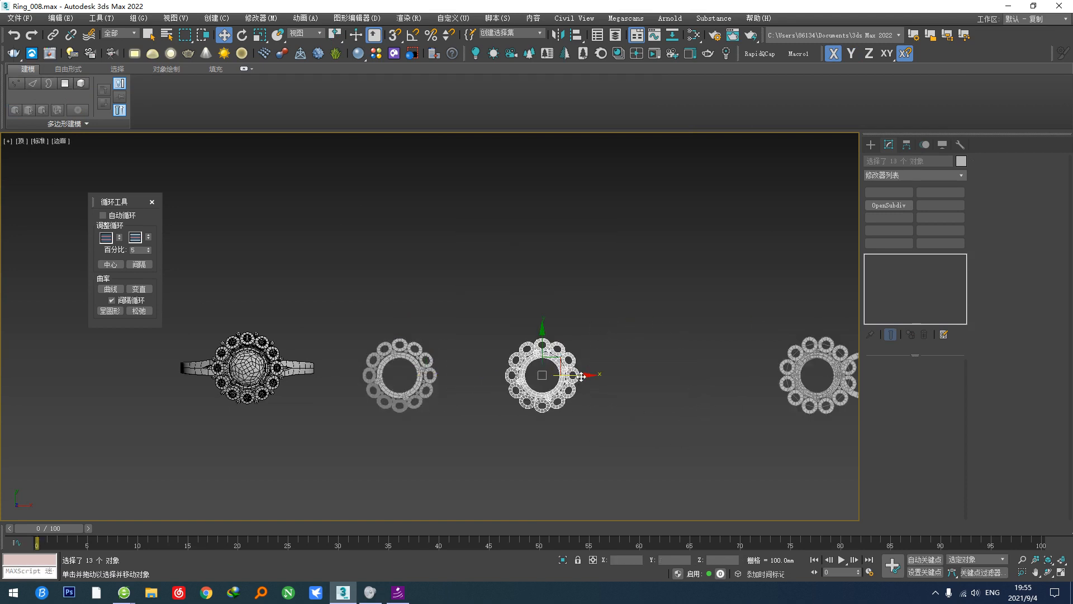
{"action": "left_click_drag", "start_coordinate": [581, 376], "coordinate": [754, 376]}
Step: Try attaching the other halo settings to the lowest stone setting to form one editable poly
{"action": "scroll", "coordinate": [427, 392], "scroll_direction": "up", "scroll_amount": 5}
{"action": "left_click", "coordinate": [376, 430]}
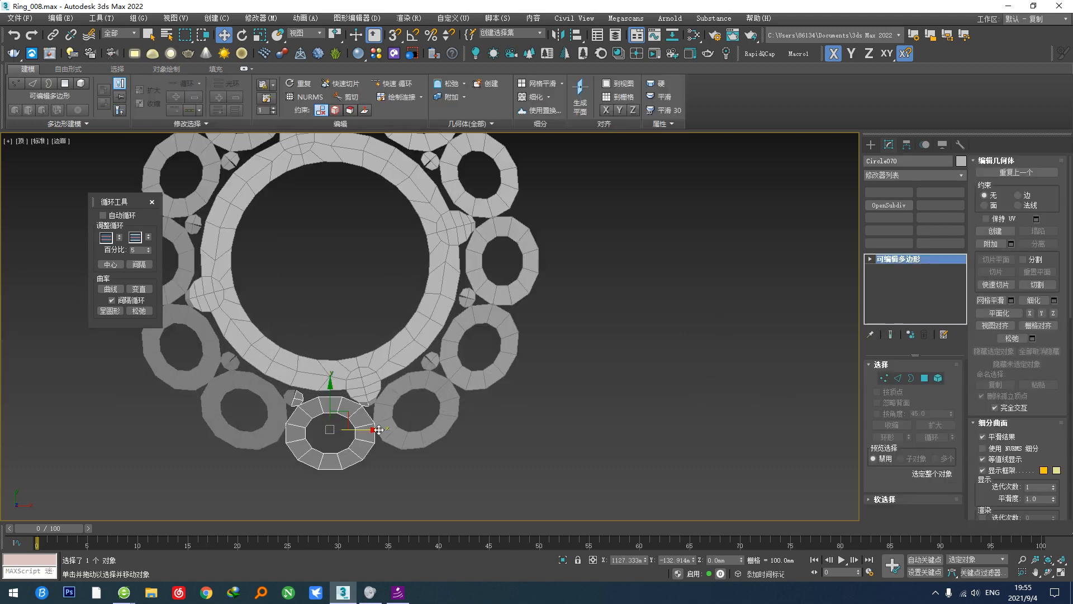
{"action": "key", "text": "alt+z"}
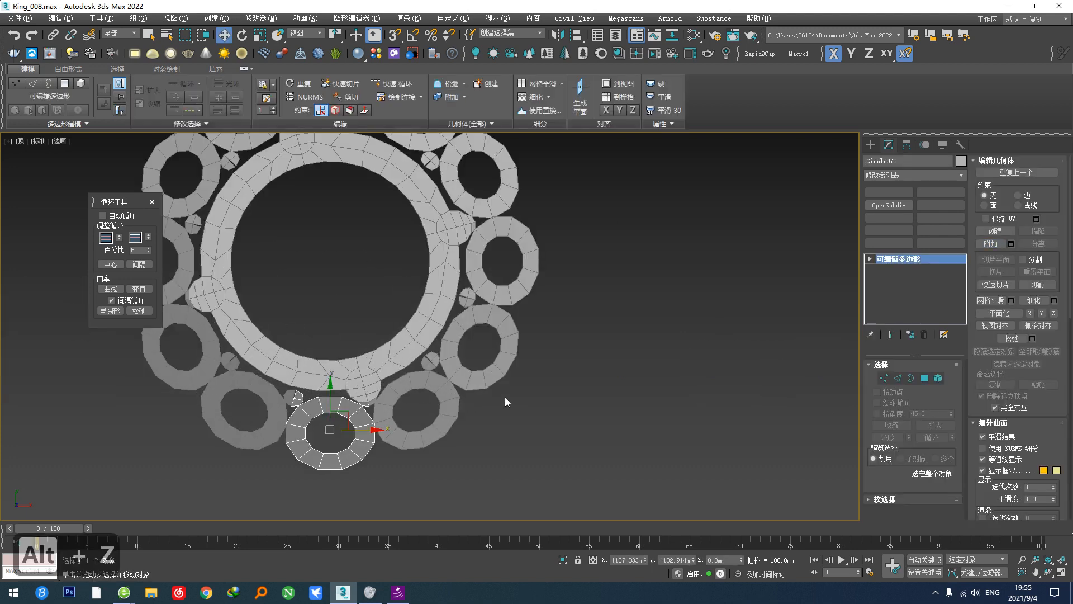
{"action": "key", "text": "F5"}
{"action": "left_click", "coordinate": [441, 388]}
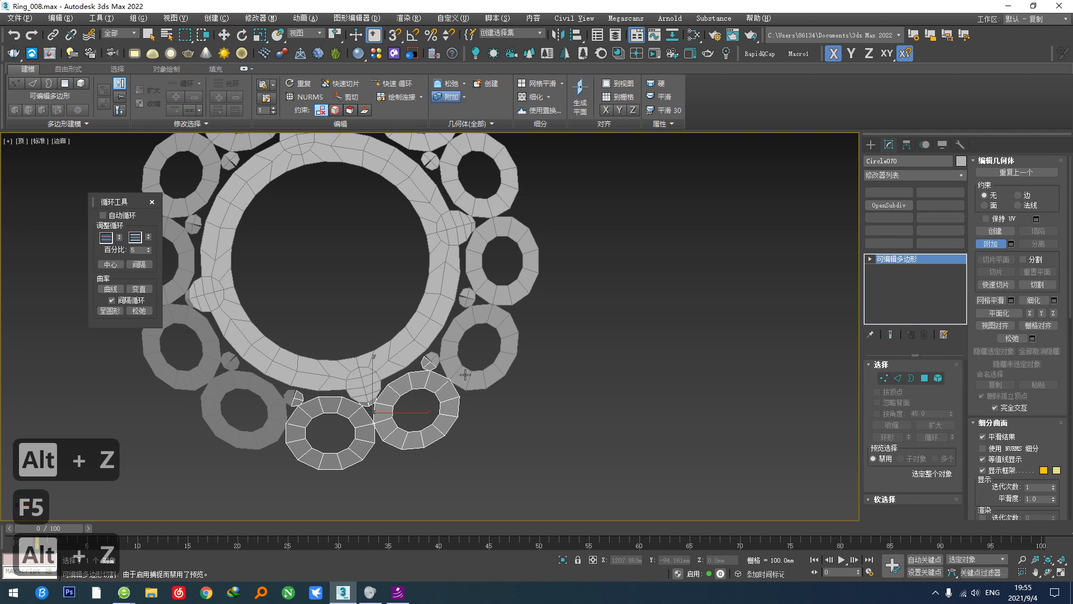
{"action": "middle_click_drag", "start_coordinate": [481, 220], "coordinate": [480, 313]}
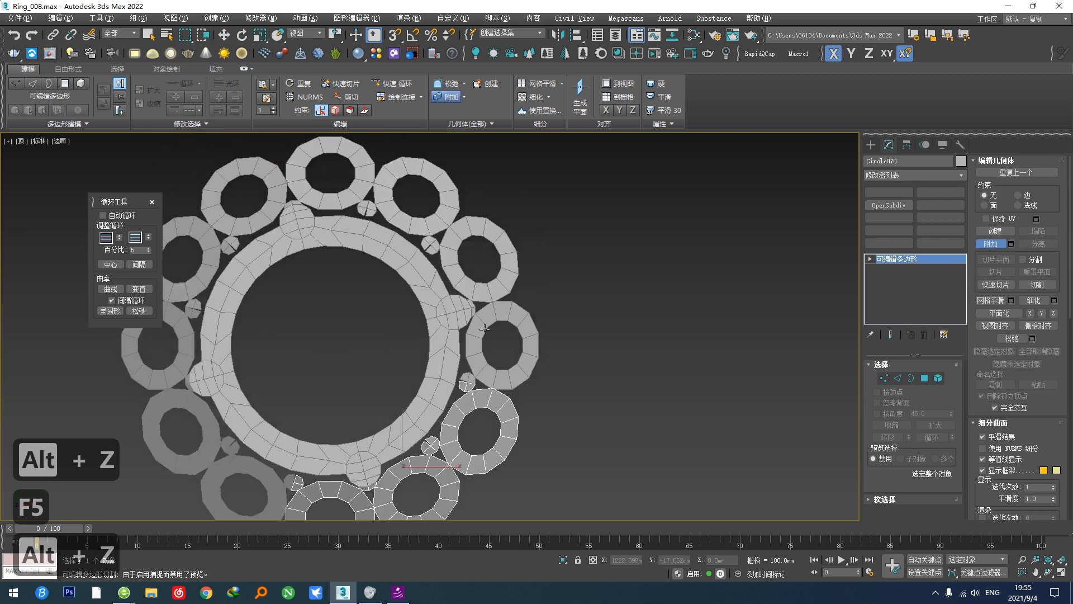
{"action": "left_click", "coordinate": [482, 330]}
{"action": "left_click", "coordinate": [438, 219]}
{"action": "left_click", "coordinate": [437, 218]}
{"action": "left_click", "coordinate": [332, 194]}
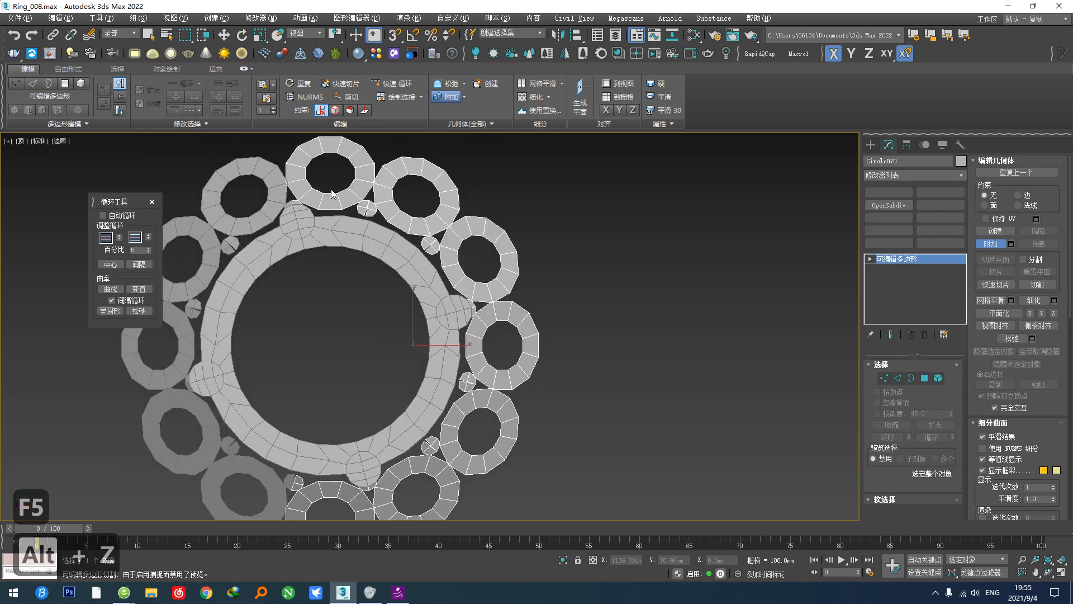
{"action": "left_click", "coordinate": [273, 194]}
{"action": "left_click", "coordinate": [181, 337]}
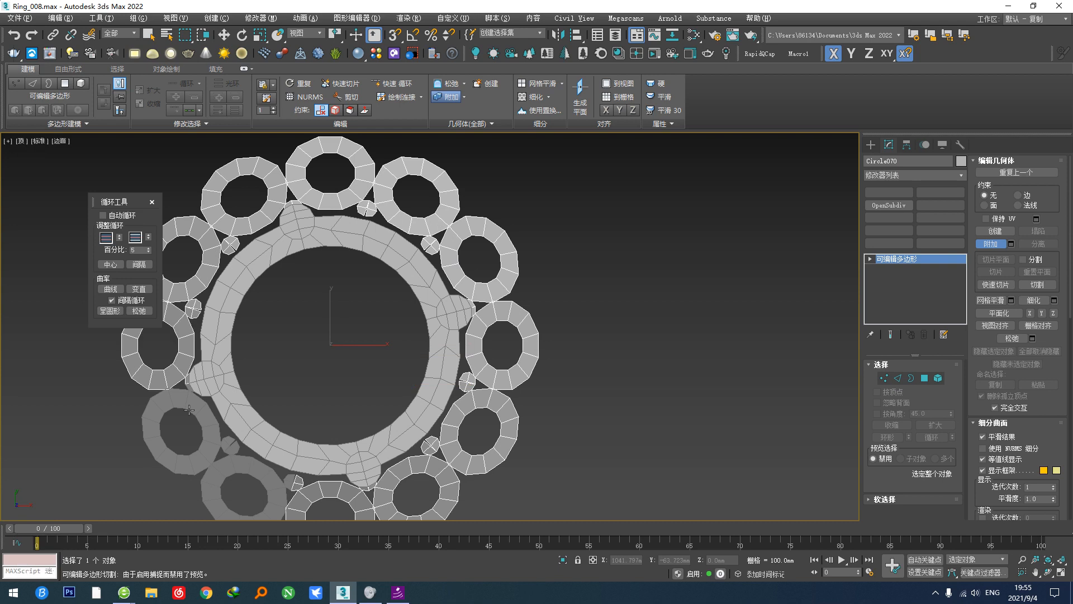
Step: Examine the vertices of the small shared prongs for gaps between their two halves
{"action": "key", "text": "1"}
{"action": "scroll", "coordinate": [243, 475], "scroll_direction": "up", "scroll_amount": 5}
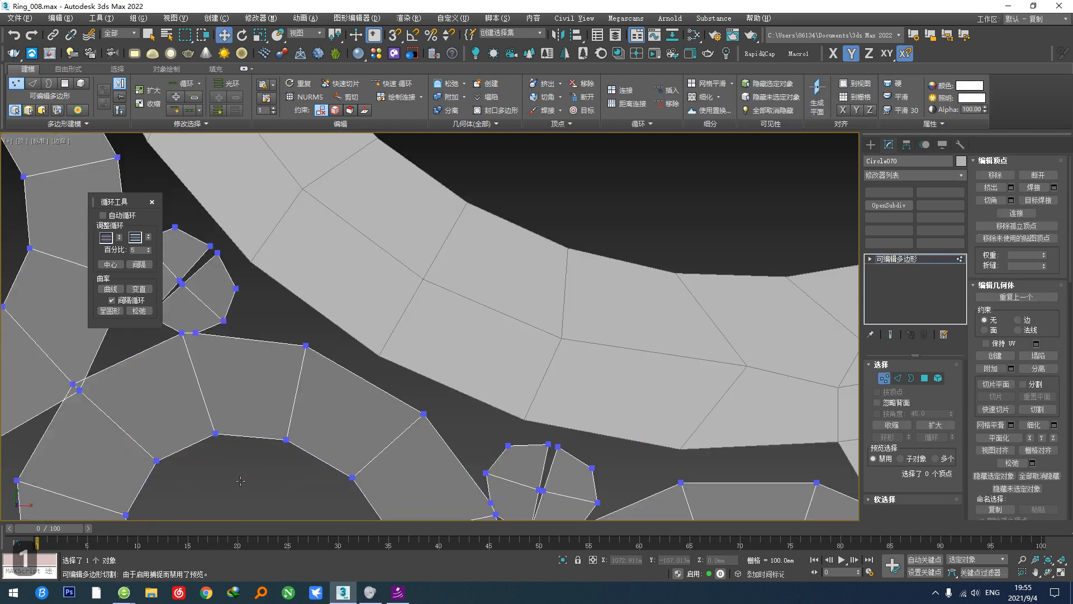
{"action": "key", "text": "w"}
{"action": "middle_click_drag", "start_coordinate": [185, 448], "coordinate": [307, 447]}
{"action": "scroll", "coordinate": [329, 425], "scroll_direction": "down", "scroll_amount": 3}
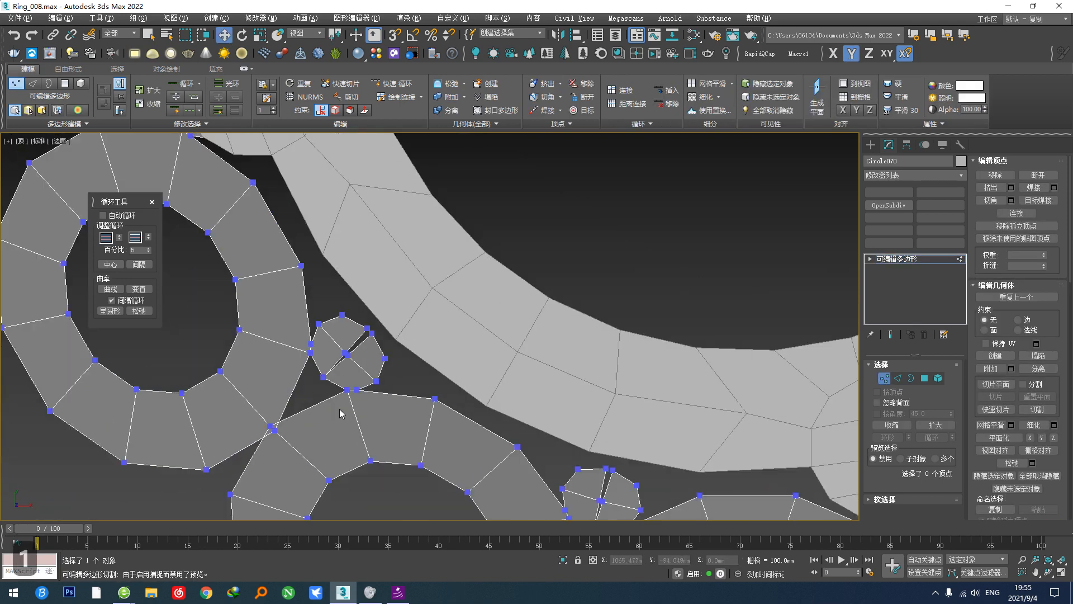
{"action": "scroll", "coordinate": [352, 380], "scroll_direction": "up", "scroll_amount": 6}
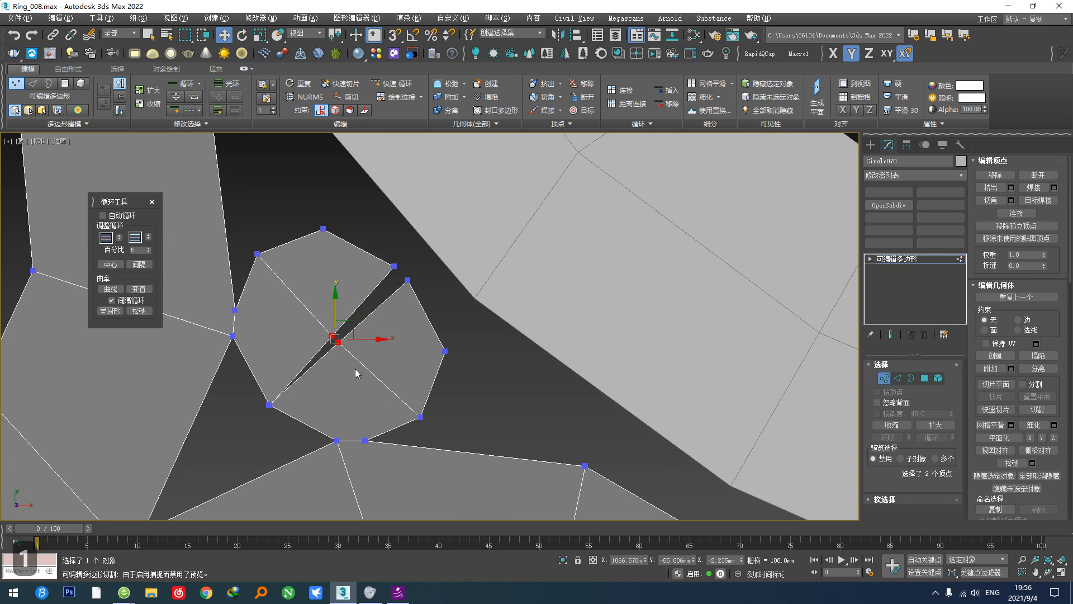
{"action": "scroll", "coordinate": [556, 394], "scroll_direction": "down", "scroll_amount": 6}
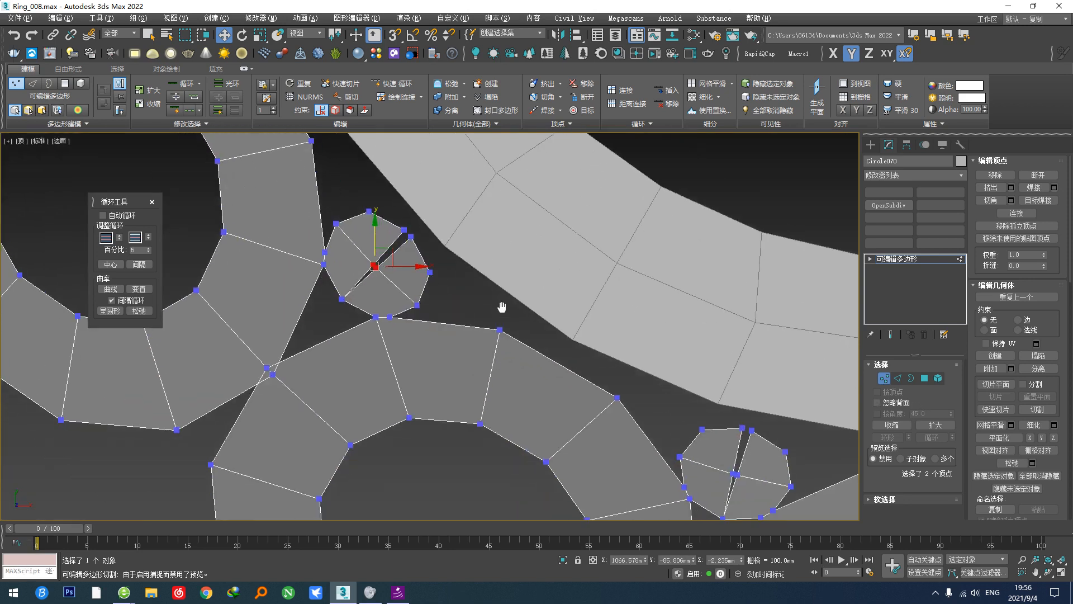
{"action": "scroll", "coordinate": [462, 303], "scroll_direction": "up", "scroll_amount": 3}
{"action": "scroll", "coordinate": [435, 348], "scroll_direction": "down", "scroll_amount": 3}
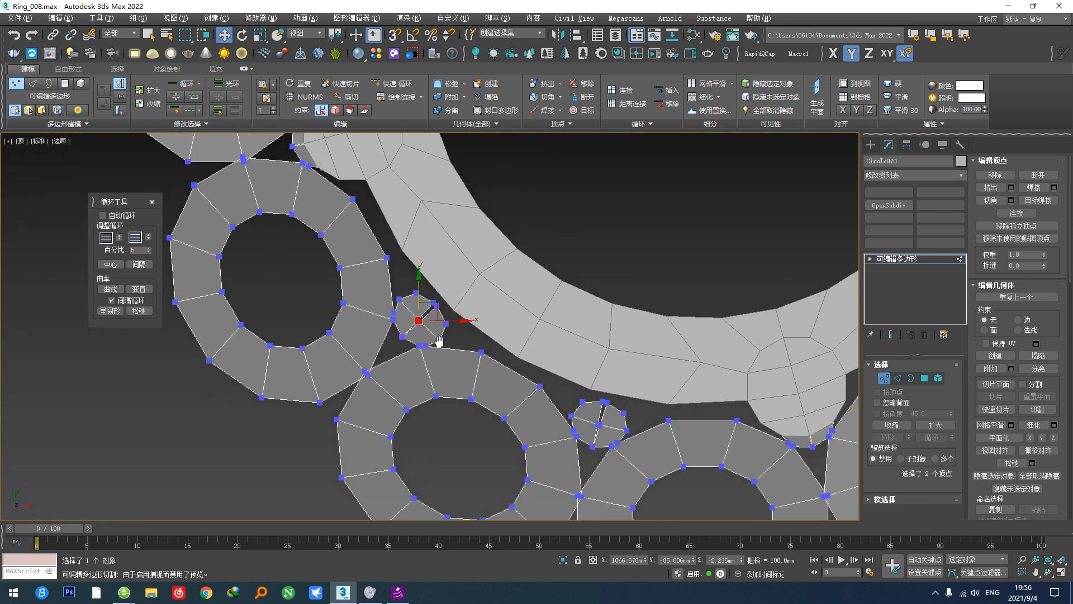
{"action": "scroll", "coordinate": [428, 321], "scroll_direction": "up", "scroll_amount": 4}
{"action": "scroll", "coordinate": [423, 334], "scroll_direction": "down", "scroll_amount": 4}
{"action": "middle_click_drag", "start_coordinate": [637, 366], "coordinate": [434, 354]}
Step: Undo attaching the halo settings so they are separate objects again
{"action": "key", "text": "ctrl+z"}
{"action": "key", "text": "ctrl+z"}
{"action": "key", "text": "ctrl+z"}
{"action": "key", "text": "ctrl+z"}
{"action": "key", "text": "ctrl+z"}
{"action": "key", "text": "ctrl+z"}
{"action": "key", "text": "ctrl+z"}
{"action": "key", "text": "ctrl+z"}
{"action": "key", "text": "ctrl+z"}
{"action": "key", "text": "ctrl+z"}
{"action": "key", "text": "ctrl+z"}
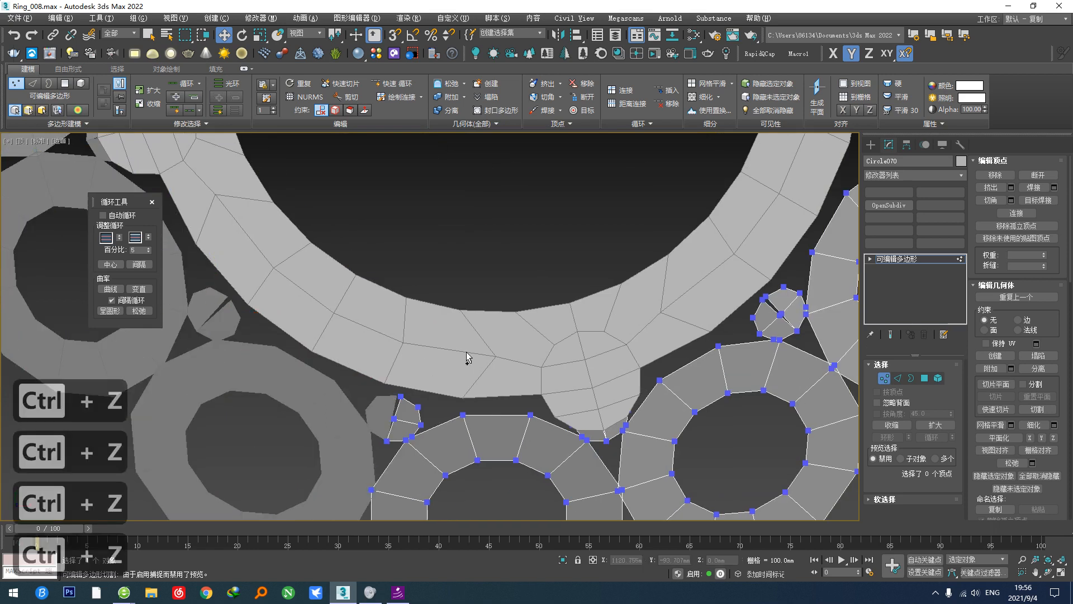
{"action": "key", "text": "ctrl+z"}
{"action": "key", "text": "ctrl+z"}
{"action": "key", "text": "ctrl+z"}
Step: Move all elements of the lowest setting about 2.35 mm along negative Y, away from the bezel, and leave element editing
{"action": "scroll", "coordinate": [383, 503], "scroll_direction": "up", "scroll_amount": 3}
{"action": "middle_click_drag", "start_coordinate": [383, 503], "coordinate": [368, 423]}
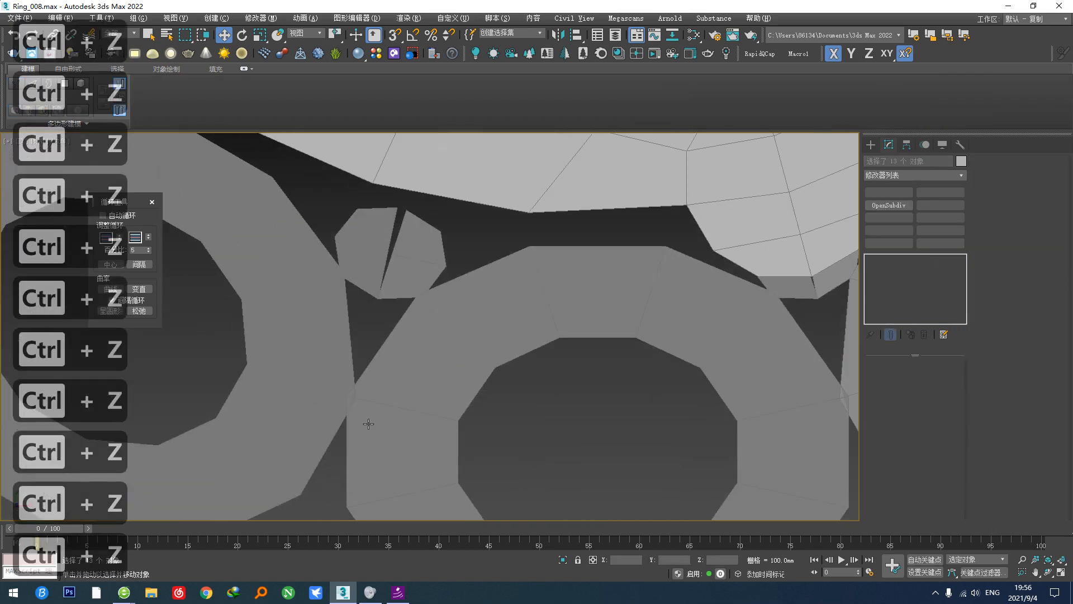
{"action": "scroll", "coordinate": [485, 342], "scroll_direction": "down", "scroll_amount": 8}
{"action": "middle_click_drag", "start_coordinate": [531, 348], "coordinate": [476, 391]}
{"action": "scroll", "coordinate": [448, 393], "scroll_direction": "up", "scroll_amount": 3}
{"action": "left_click", "coordinate": [452, 375]}
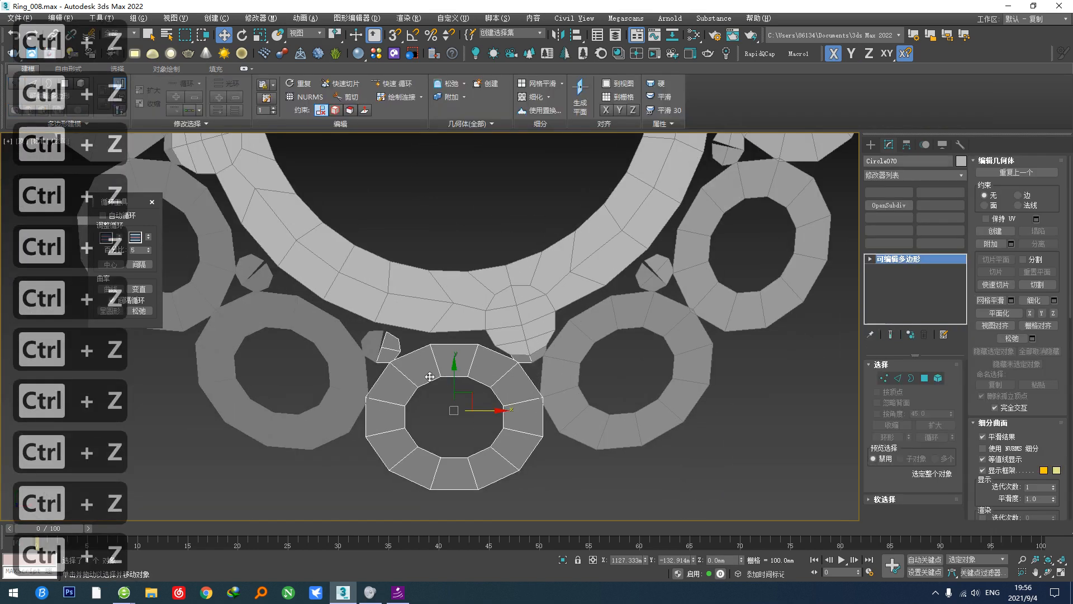
{"action": "scroll", "coordinate": [450, 367], "scroll_direction": "down", "scroll_amount": 4}
{"action": "left_click", "coordinate": [937, 379]}
{"action": "scroll", "coordinate": [425, 377], "scroll_direction": "up", "scroll_amount": 5}
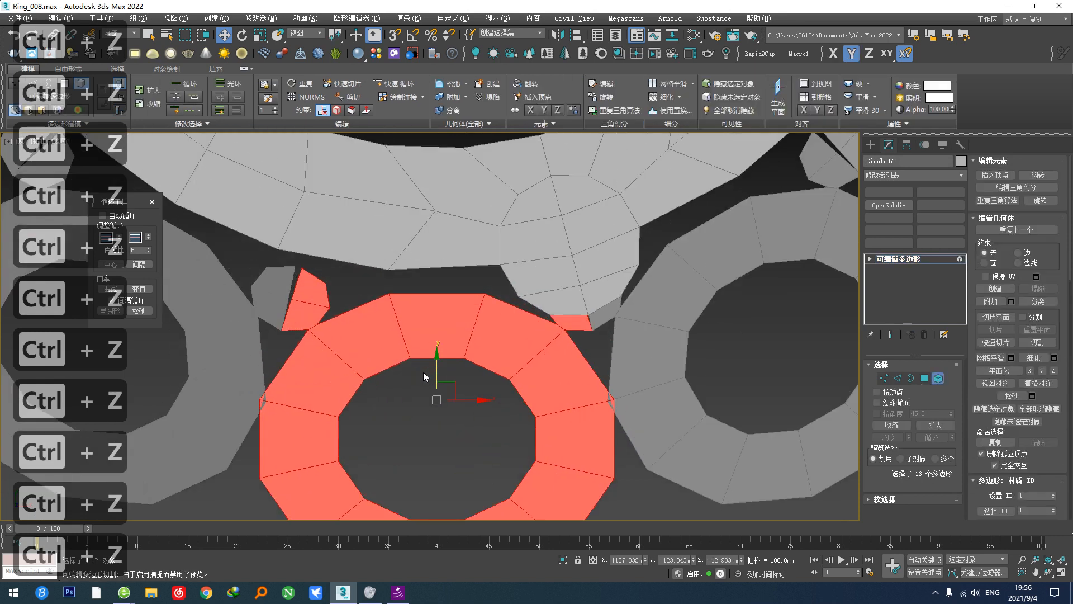
{"action": "left_click_drag", "start_coordinate": [437, 369], "coordinate": [443, 385]}
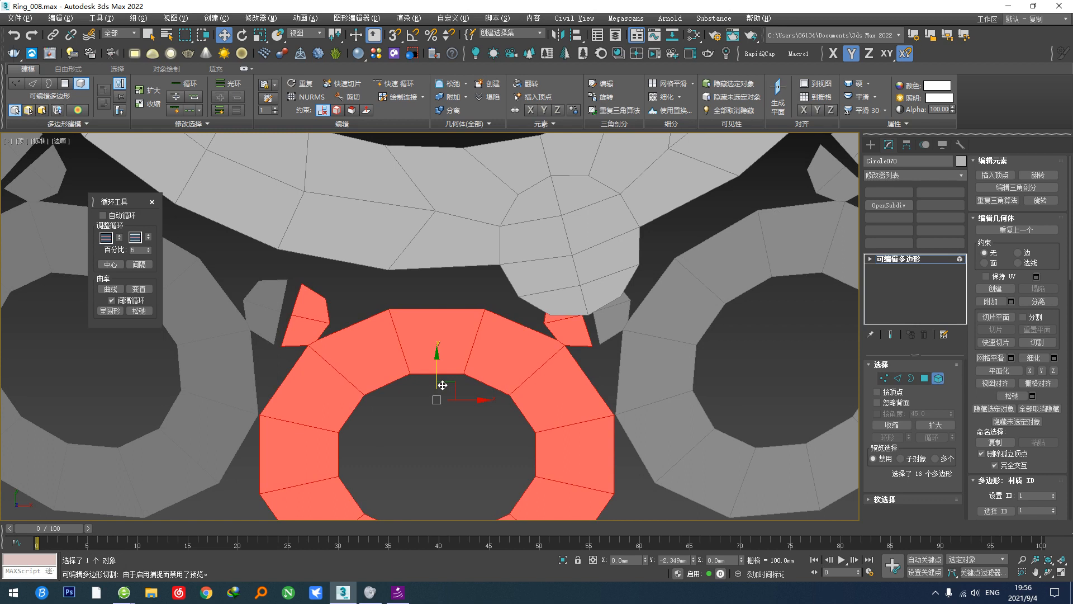
{"action": "scroll", "coordinate": [442, 385], "scroll_direction": "down", "scroll_amount": 4}
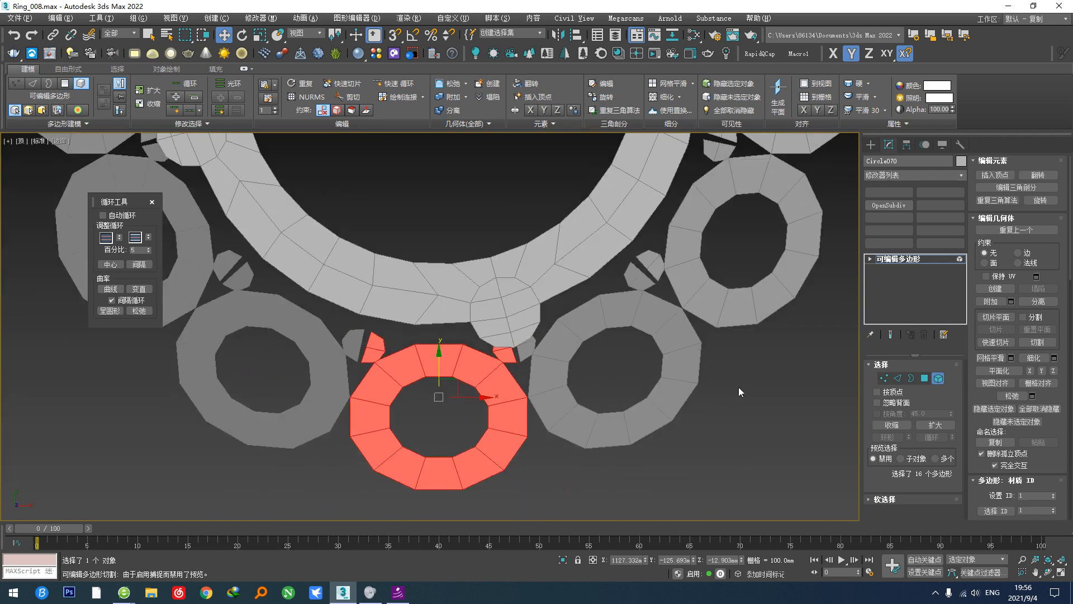
{"action": "left_click", "coordinate": [938, 378]}
Step: Copy the adjusted bezel and its twelve settings along X, beside the existing backup assemblies
{"action": "scroll", "coordinate": [499, 280], "scroll_direction": "down", "scroll_amount": 6}
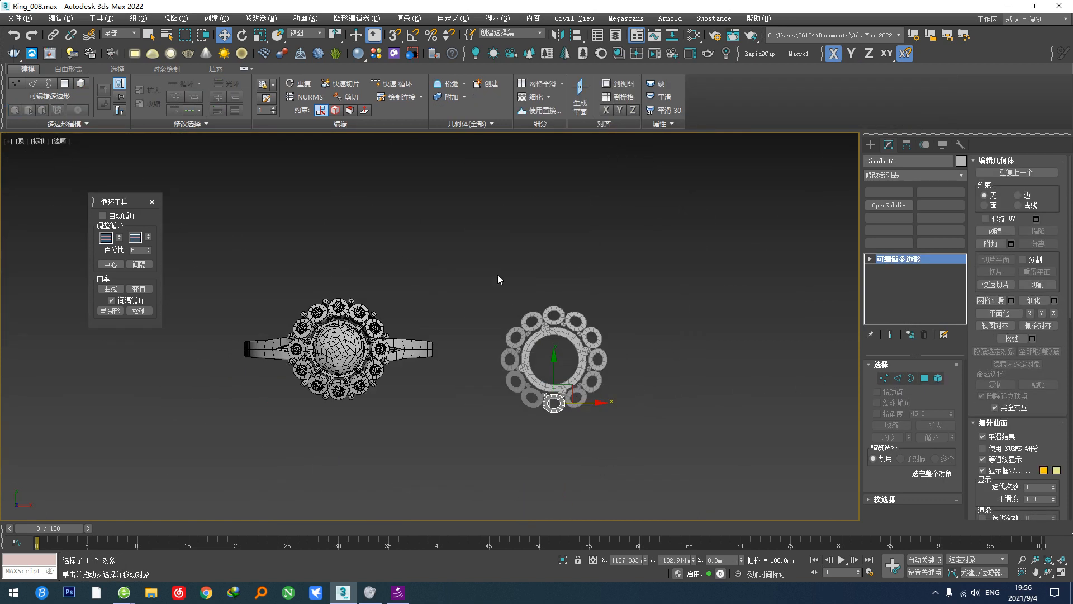
{"action": "left_click_drag", "start_coordinate": [492, 264], "coordinate": [638, 448]}
{"action": "scroll", "coordinate": [643, 447], "scroll_direction": "down", "scroll_amount": 6}
{"action": "middle_click_drag", "start_coordinate": [706, 446], "coordinate": [464, 430]}
{"action": "scroll", "coordinate": [398, 419], "scroll_direction": "up", "scroll_amount": 4}
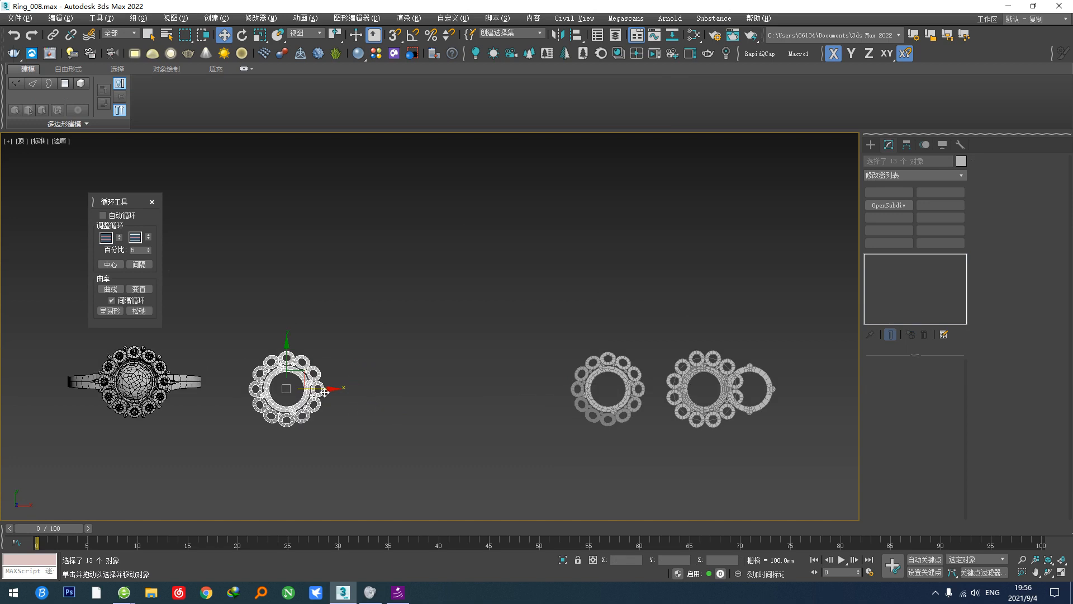
{"action": "left_click_drag", "start_coordinate": [325, 392], "coordinate": [551, 390], "text": "shift"}
{"action": "left_click", "coordinate": [547, 348]}
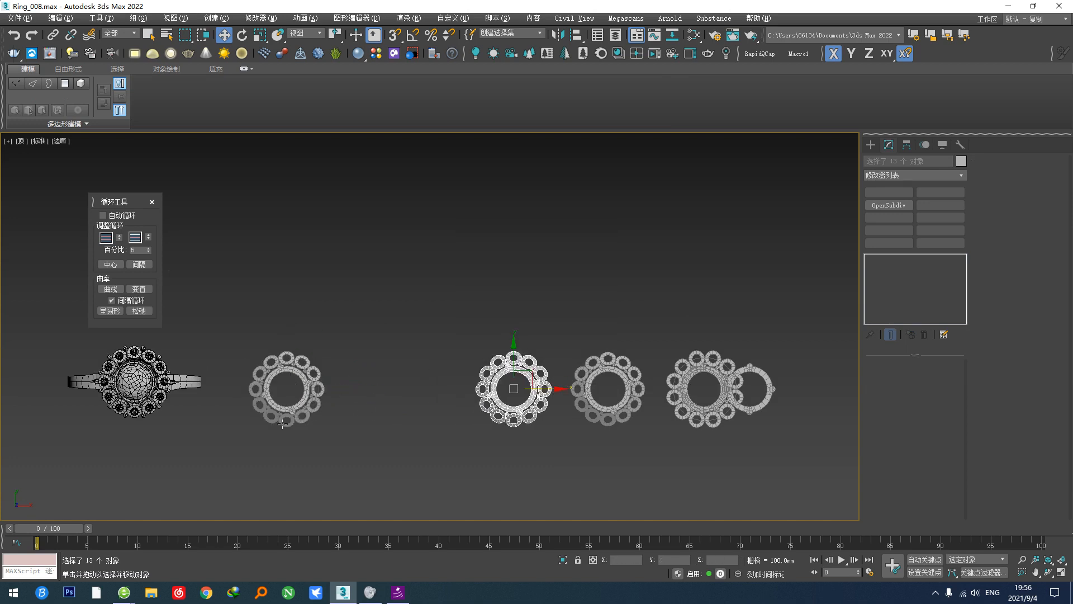
Step: Attach the other eleven halo settings to the lowest setting as one editable poly
{"action": "scroll", "coordinate": [291, 399], "scroll_direction": "up", "scroll_amount": 8}
{"action": "left_click", "coordinate": [290, 399]}
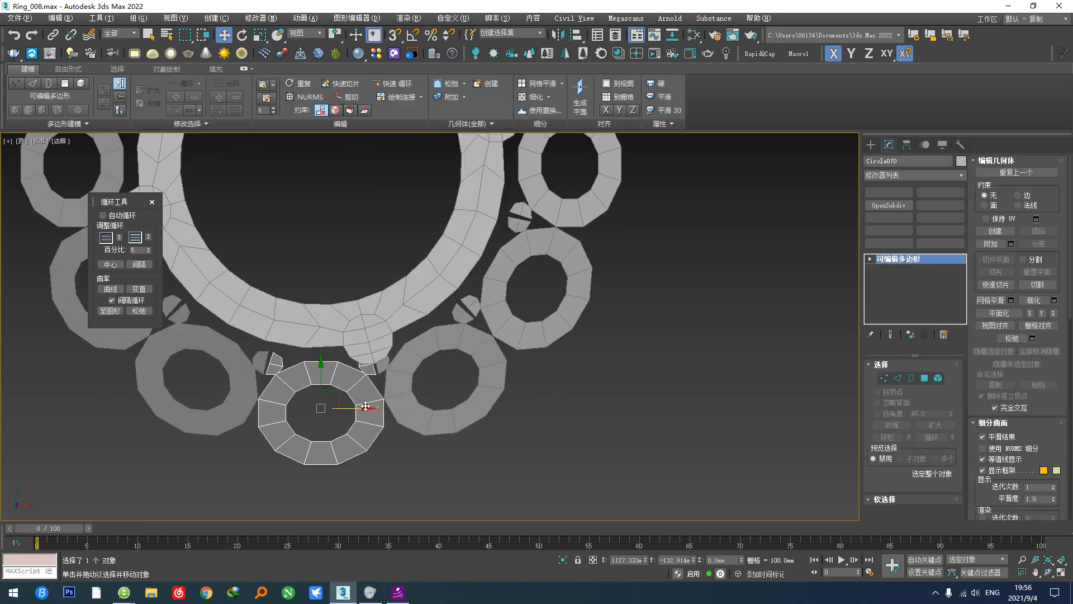
{"action": "key", "text": "F5"}
{"action": "key", "text": "alt+z"}
{"action": "left_click", "coordinate": [411, 359]}
{"action": "left_click", "coordinate": [495, 288]}
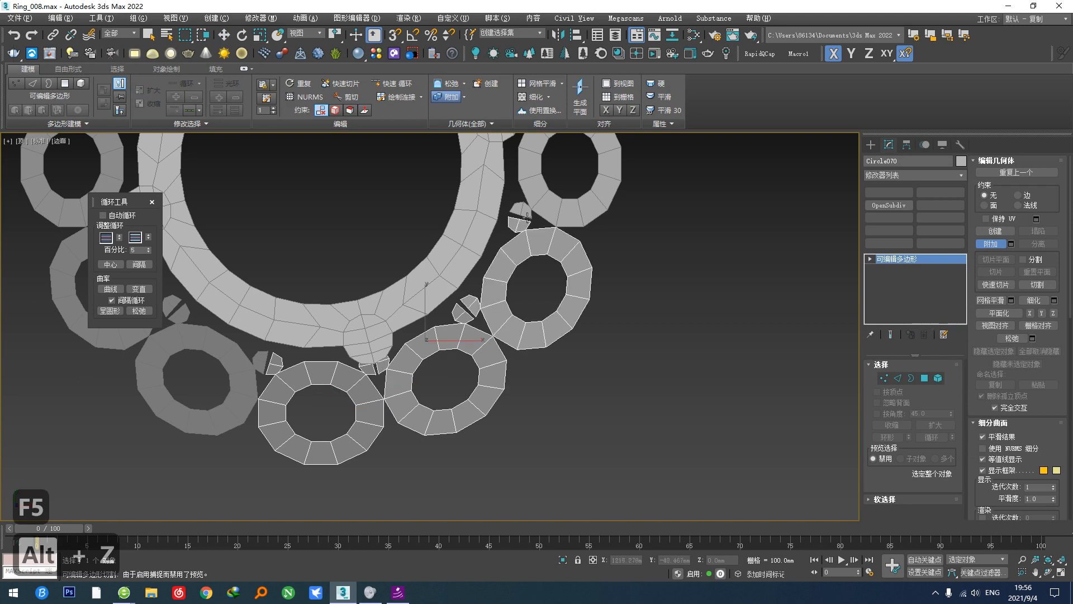
{"action": "left_click", "coordinate": [527, 218]}
{"action": "left_click", "coordinate": [239, 370]}
{"action": "middle_click_drag", "start_coordinate": [233, 378], "coordinate": [455, 453]}
{"action": "left_click", "coordinate": [362, 334]}
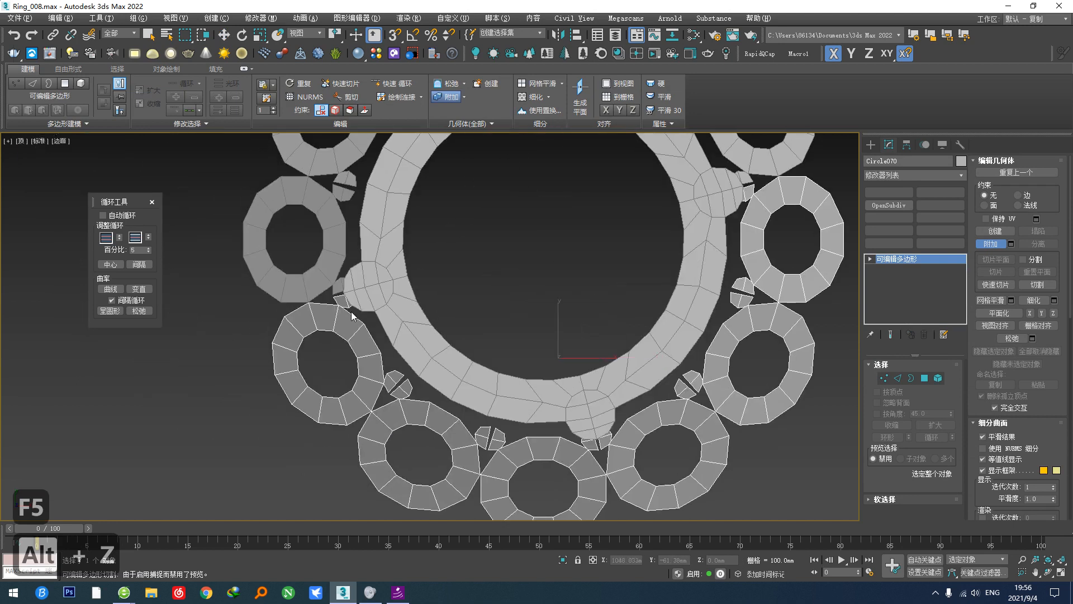
{"action": "left_click", "coordinate": [328, 228]}
{"action": "middle_click_drag", "start_coordinate": [333, 220], "coordinate": [365, 402]}
{"action": "left_click", "coordinate": [396, 309]}
{"action": "left_click", "coordinate": [458, 249]}
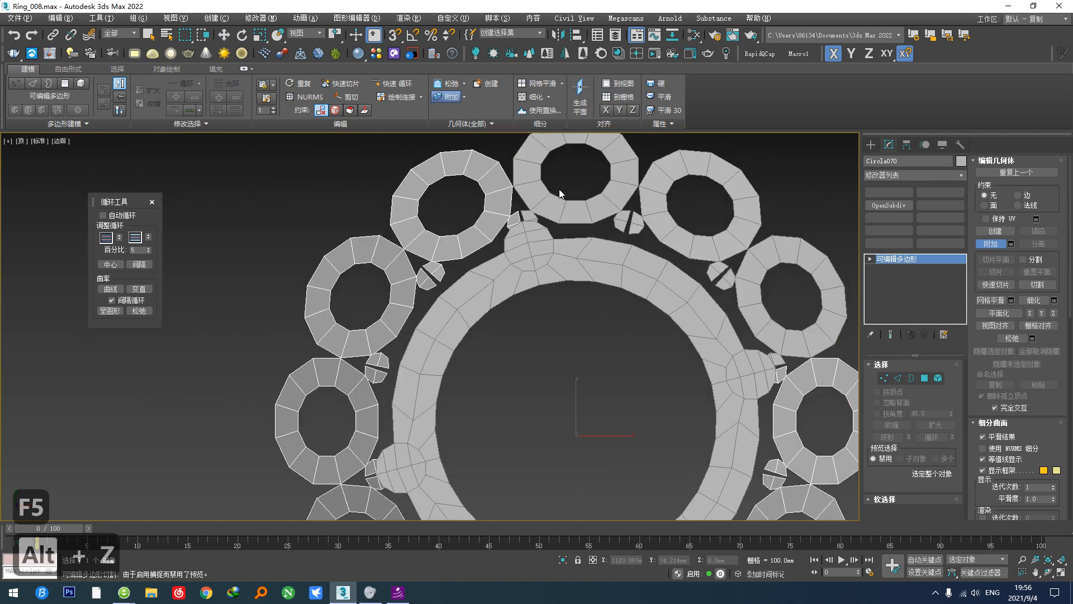
{"action": "left_click", "coordinate": [560, 192]}
{"action": "left_click", "coordinate": [723, 246]}
{"action": "left_click", "coordinate": [777, 322]}
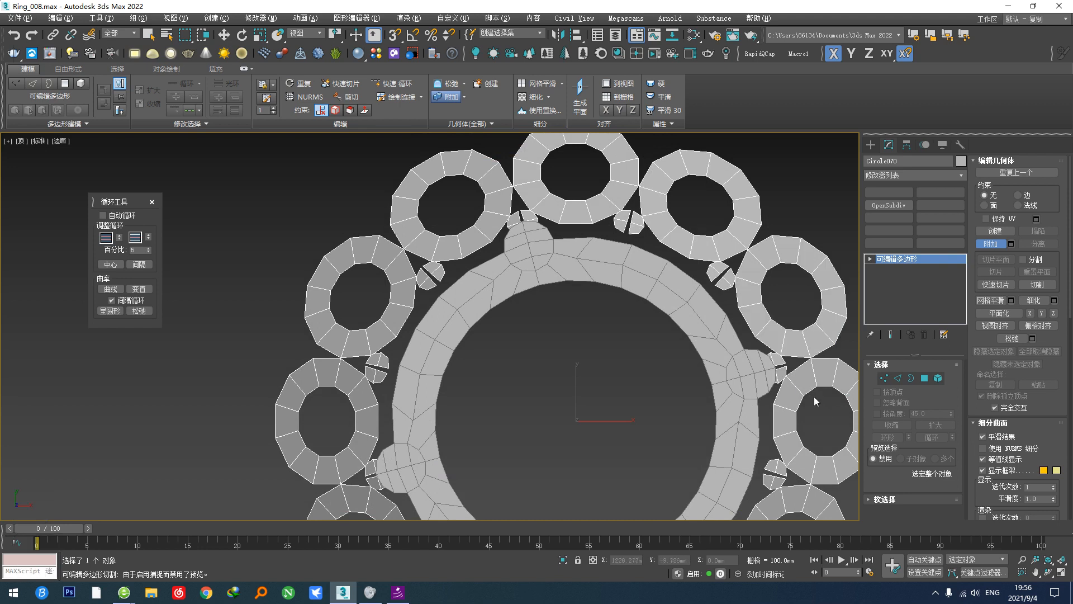
{"action": "right_click", "coordinate": [814, 397]}
Step: Inspect where neighbouring settings and split prong halves meet at vertex level, comparing them with the finished reference ring
{"action": "scroll", "coordinate": [814, 397], "scroll_direction": "up", "scroll_amount": 2}
{"action": "middle_click_drag", "start_coordinate": [814, 397], "coordinate": [706, 134]}
{"action": "scroll", "coordinate": [578, 370], "scroll_direction": "up", "scroll_amount": 5}
{"action": "scroll", "coordinate": [596, 381], "scroll_direction": "up", "scroll_amount": 3}
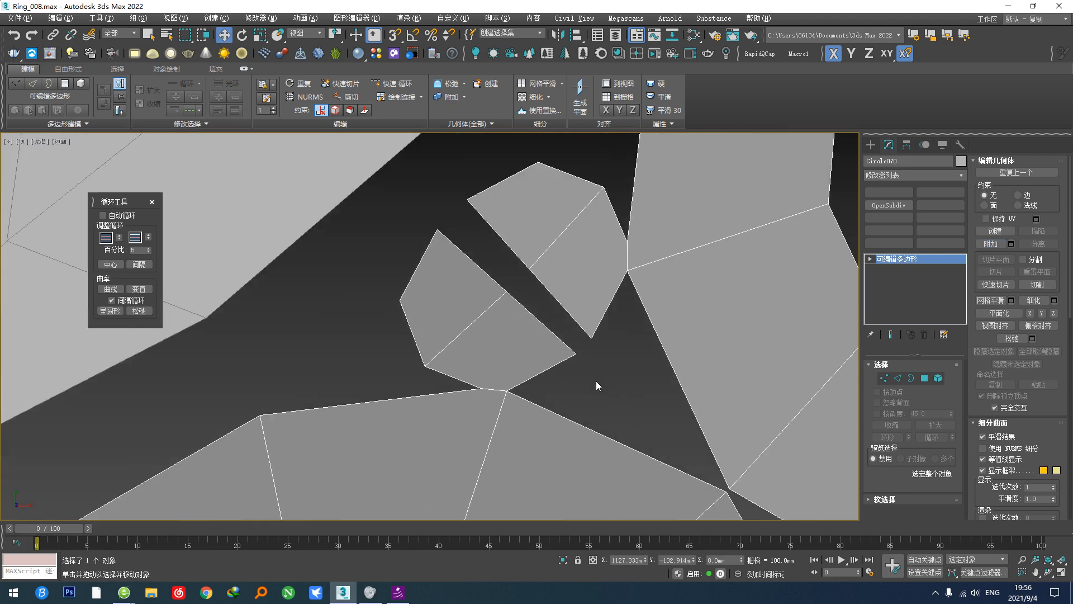
{"action": "key", "text": "1"}
{"action": "scroll", "coordinate": [568, 383], "scroll_direction": "down", "scroll_amount": 2}
{"action": "left_click", "coordinate": [627, 387]}
{"action": "scroll", "coordinate": [486, 353], "scroll_direction": "down", "scroll_amount": 8}
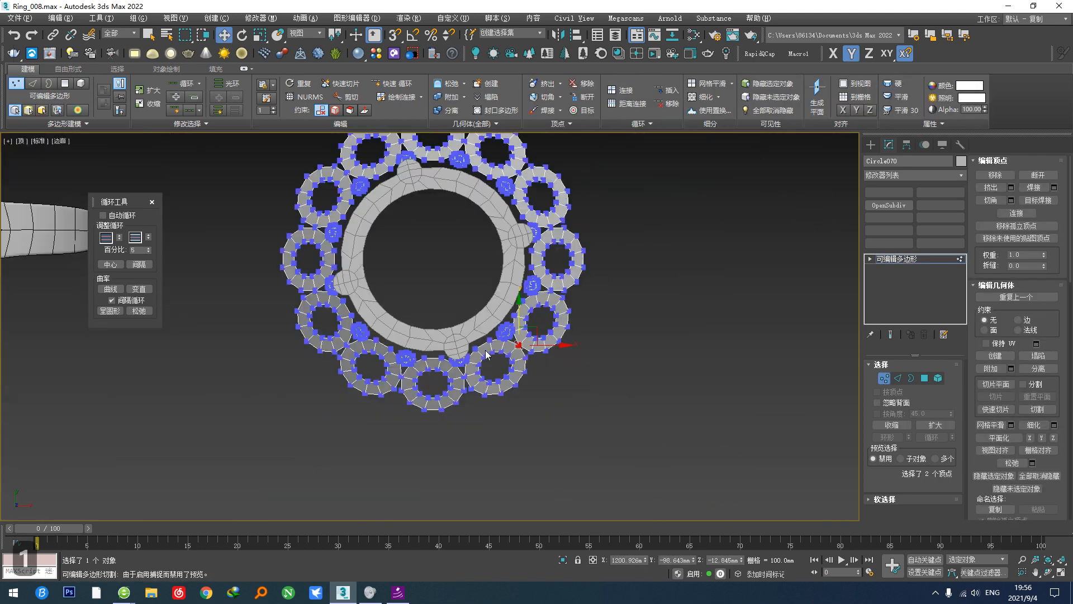
{"action": "middle_click_drag", "start_coordinate": [187, 346], "coordinate": [788, 380]}
{"action": "scroll", "coordinate": [414, 379], "scroll_direction": "up", "scroll_amount": 7}
{"action": "scroll", "coordinate": [498, 384], "scroll_direction": "down", "scroll_amount": 5}
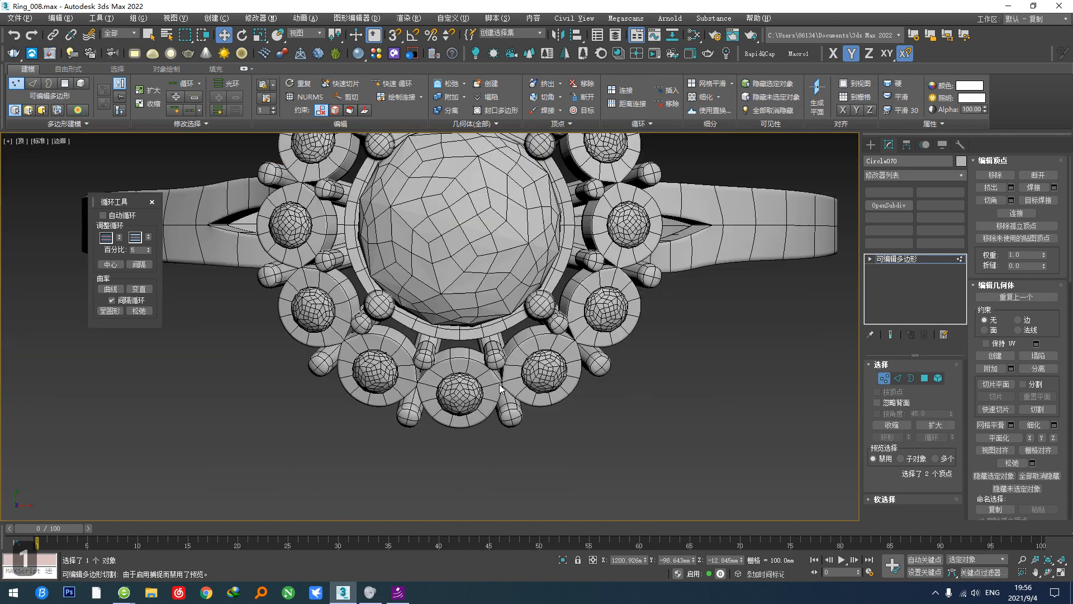
{"action": "scroll", "coordinate": [501, 385], "scroll_direction": "up", "scroll_amount": 5}
{"action": "scroll", "coordinate": [507, 385], "scroll_direction": "down", "scroll_amount": 10}
{"action": "middle_click_drag", "start_coordinate": [618, 391], "coordinate": [383, 405]}
{"action": "scroll", "coordinate": [475, 391], "scroll_direction": "up", "scroll_amount": 5}
{"action": "middle_click_drag", "start_coordinate": [733, 438], "coordinate": [442, 383]}
{"action": "scroll", "coordinate": [522, 394], "scroll_direction": "up", "scroll_amount": 6}
{"action": "scroll", "coordinate": [451, 407], "scroll_direction": "up", "scroll_amount": 3}
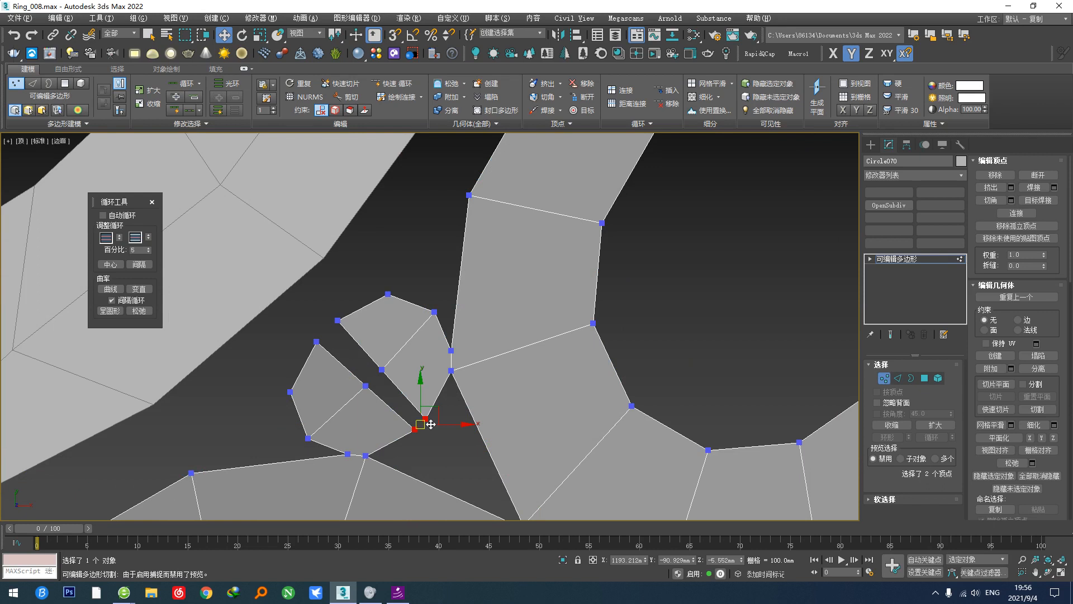
Step: Weld the split halves of all twelve shared halo prongs along their facing centre edges, using a 1.635 mm vertex threshold
{"action": "middle_click_drag", "start_coordinate": [451, 449], "coordinate": [458, 393]}
{"action": "key", "text": "ctrl+F1"}
{"action": "key", "text": "2"}
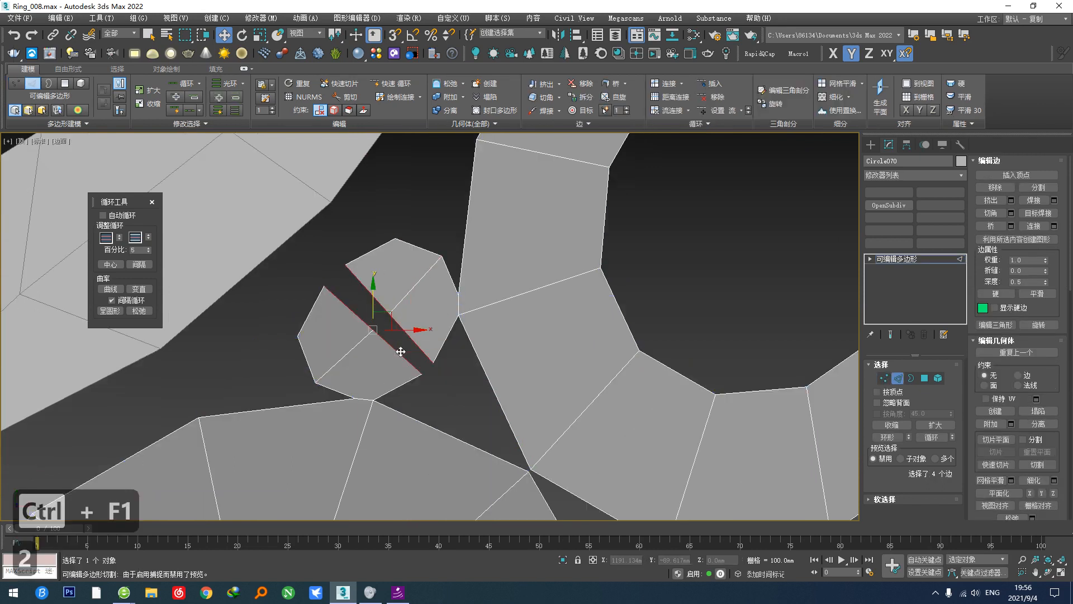
{"action": "key", "text": "h"}
{"action": "scroll", "coordinate": [401, 352], "scroll_direction": "down", "scroll_amount": 6}
{"action": "middle_click_drag", "start_coordinate": [253, 421], "coordinate": [392, 382]}
{"action": "key", "text": "alt+1"}
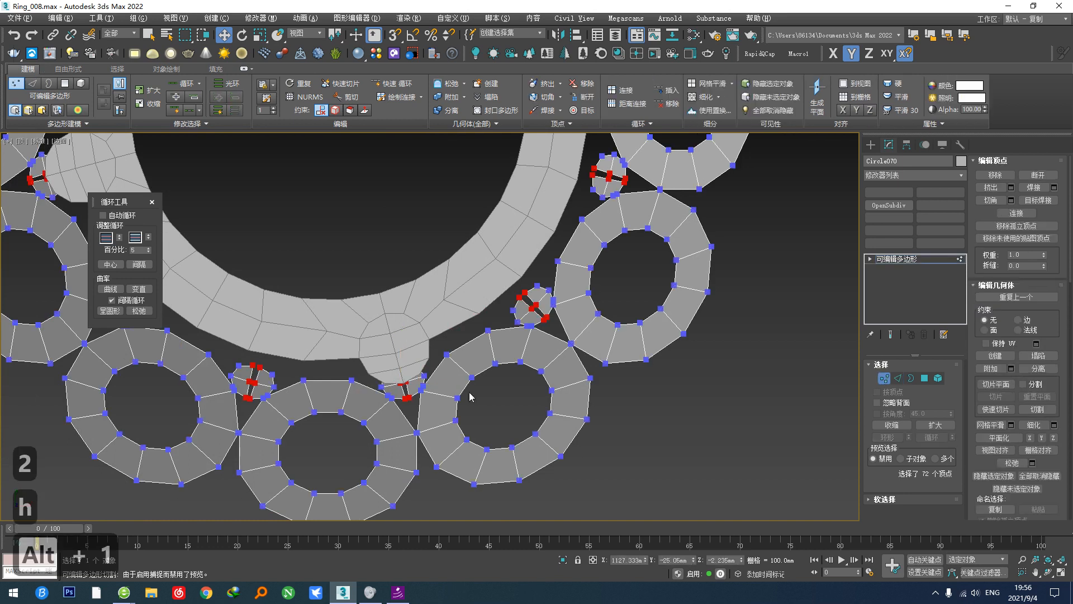
{"action": "left_click", "coordinate": [1052, 189]}
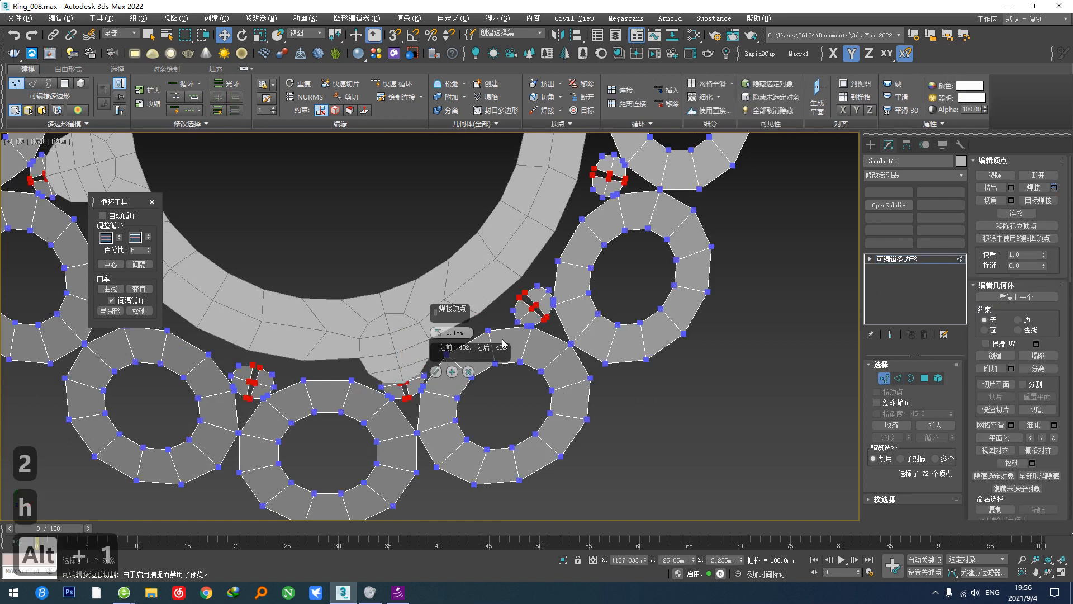
{"action": "scroll", "coordinate": [353, 371], "scroll_direction": "up", "scroll_amount": 2}
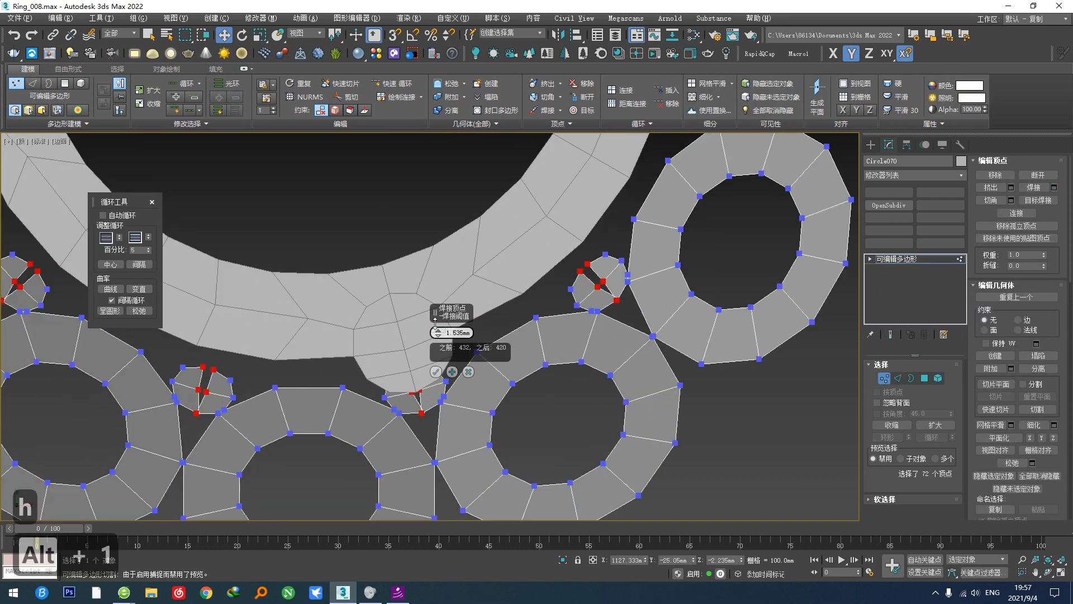
{"action": "left_click", "coordinate": [435, 371]}
{"action": "scroll", "coordinate": [434, 371], "scroll_direction": "down", "scroll_amount": 5}
{"action": "scroll", "coordinate": [808, 390], "scroll_direction": "up", "scroll_amount": 5}
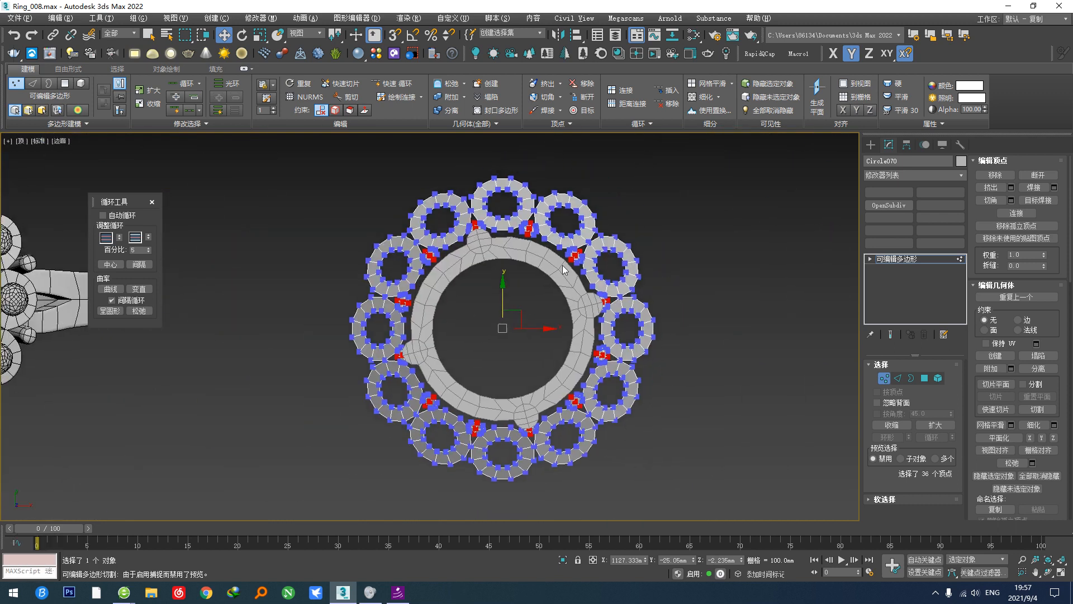
Step: Select the cap polygons of all twelve shared prongs and even out their outlines into regular round shapes
{"action": "left_click", "coordinate": [924, 378]}
{"action": "scroll", "coordinate": [688, 318], "scroll_direction": "down", "scroll_amount": 4}
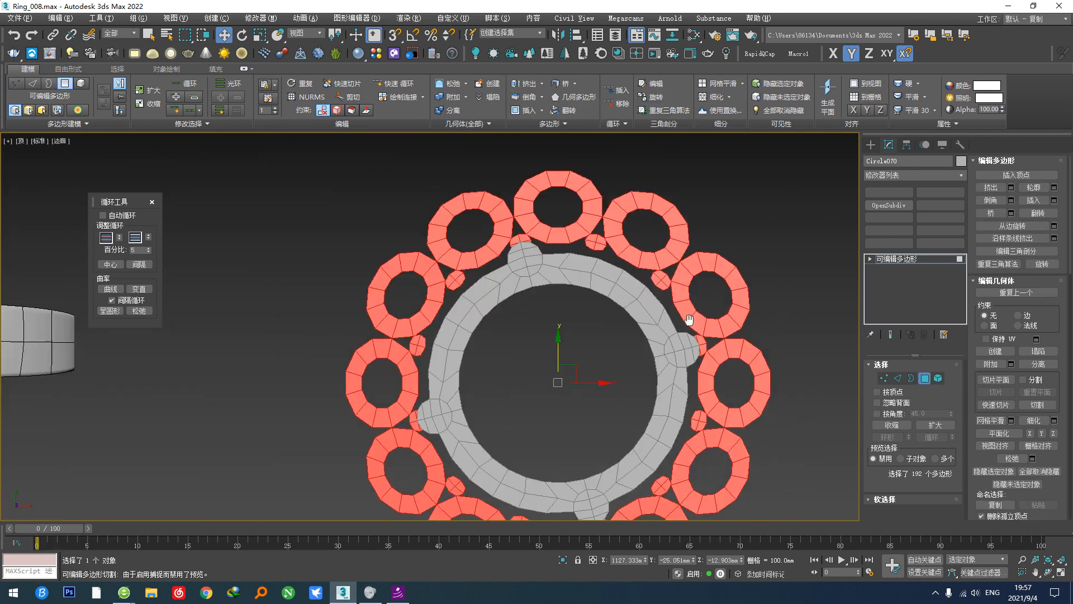
{"action": "scroll", "coordinate": [587, 406], "scroll_direction": "up", "scroll_amount": 5}
{"action": "left_click", "coordinate": [586, 406]}
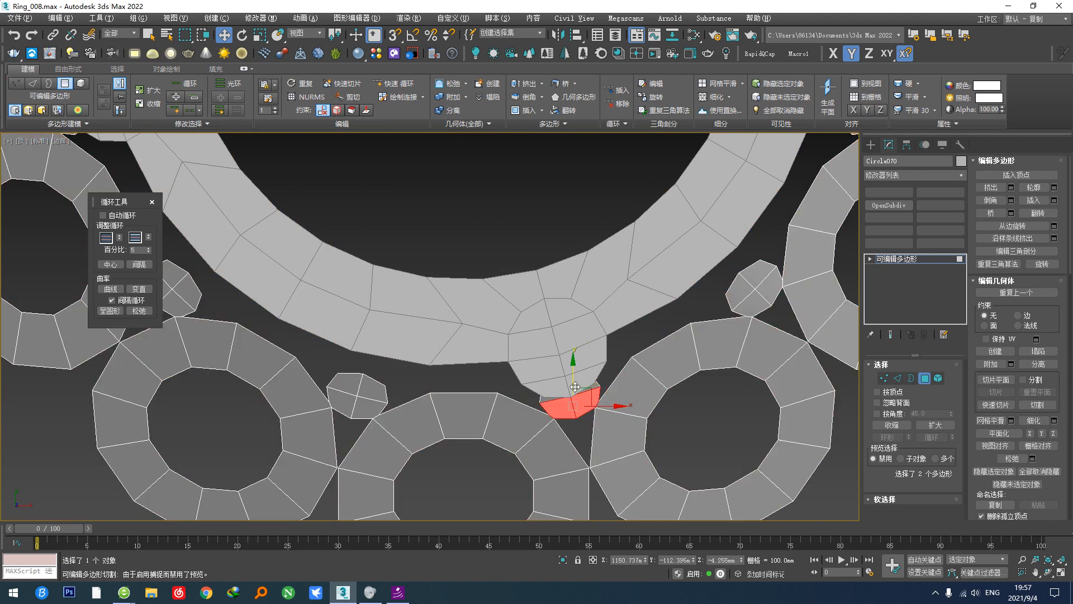
{"action": "key", "text": "h"}
{"action": "scroll", "coordinate": [559, 393], "scroll_direction": "down", "scroll_amount": 5}
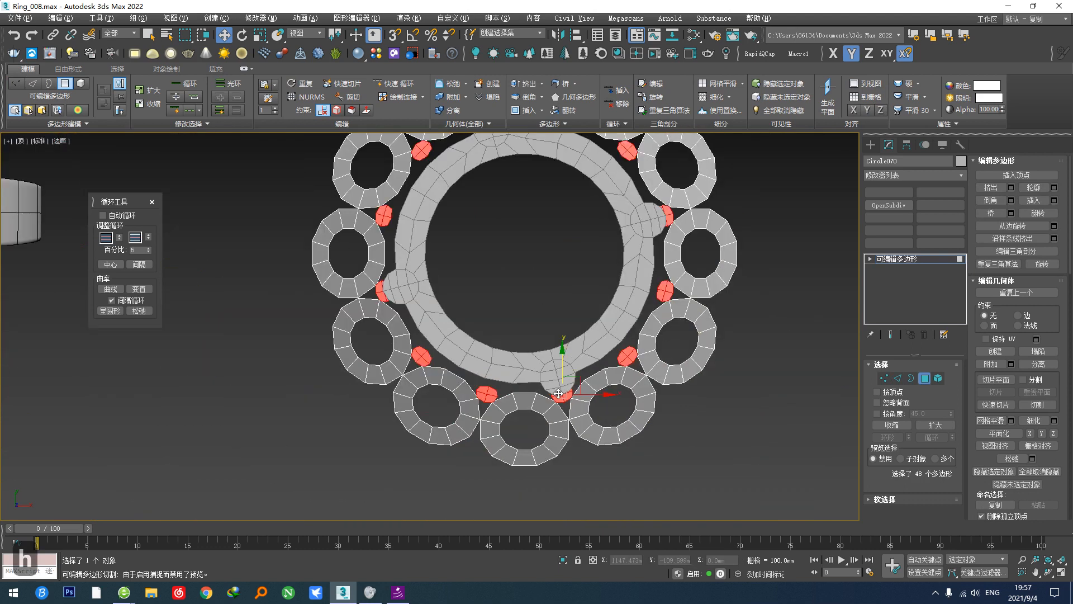
{"action": "scroll", "coordinate": [560, 395], "scroll_direction": "up", "scroll_amount": 2}
{"action": "middle_click_drag", "start_coordinate": [570, 431], "coordinate": [569, 358], "text": "alt"}
{"action": "scroll", "coordinate": [551, 328], "scroll_direction": "up", "scroll_amount": 3}
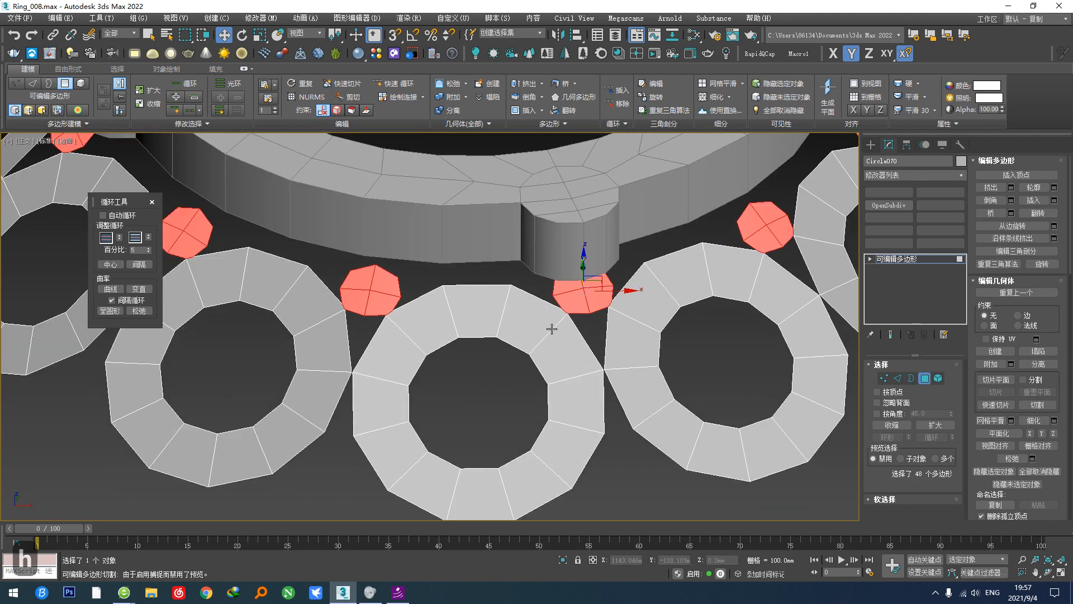
{"action": "key", "text": "x"}
{"action": "middle_click_drag", "start_coordinate": [643, 323], "coordinate": [490, 403]}
{"action": "scroll", "coordinate": [537, 366], "scroll_direction": "down", "scroll_amount": 3}
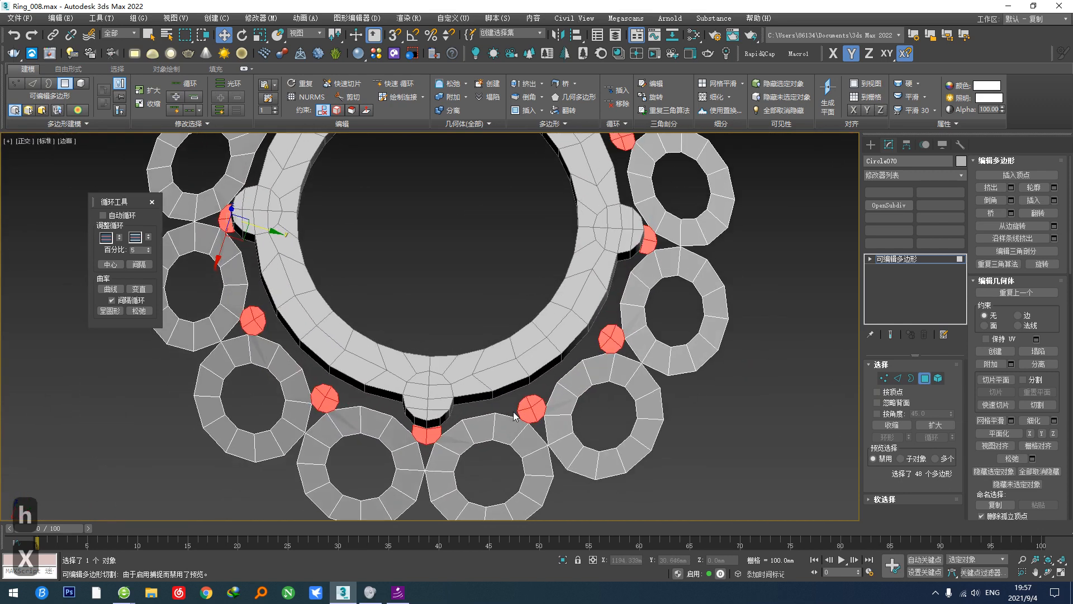
Step: Examine the rounded prong caps and the adjoining settings around the whole halo, and leave polygon editing
{"action": "scroll", "coordinate": [517, 417], "scroll_direction": "up", "scroll_amount": 6}
{"action": "scroll", "coordinate": [517, 417], "scroll_direction": "down", "scroll_amount": 7}
{"action": "middle_click_drag", "start_coordinate": [566, 395], "coordinate": [503, 447], "text": "alt"}
{"action": "scroll", "coordinate": [489, 474], "scroll_direction": "up", "scroll_amount": 5}
{"action": "middle_click_drag", "start_coordinate": [389, 483], "coordinate": [440, 404]}
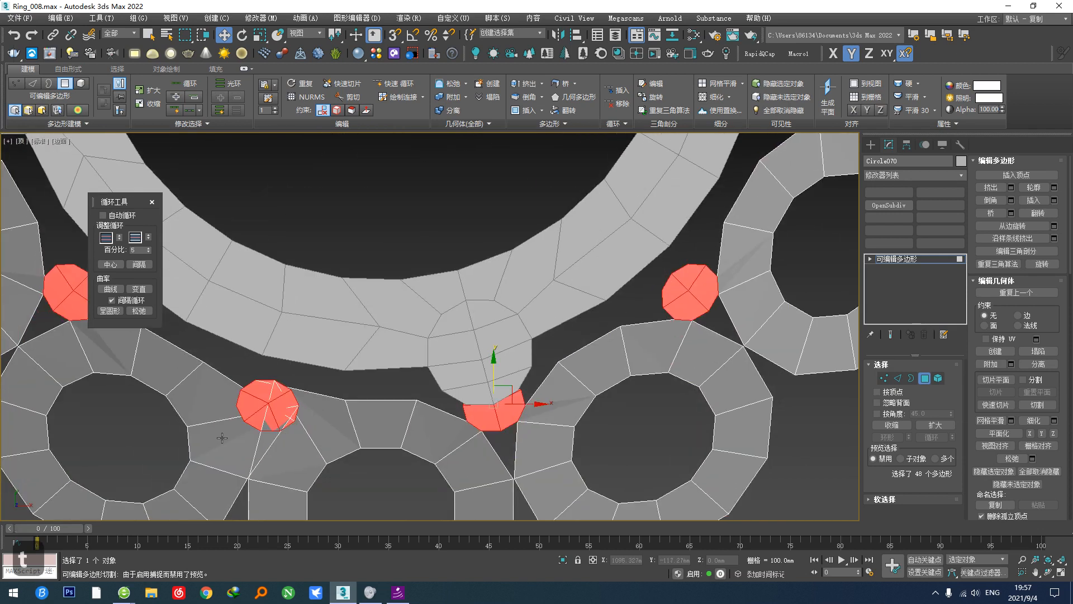
{"action": "middle_click_drag", "start_coordinate": [252, 387], "coordinate": [334, 382]}
{"action": "scroll", "coordinate": [371, 392], "scroll_direction": "down", "scroll_amount": 5}
{"action": "middle_click_drag", "start_coordinate": [325, 326], "coordinate": [359, 434]}
{"action": "scroll", "coordinate": [371, 256], "scroll_direction": "up", "scroll_amount": 3}
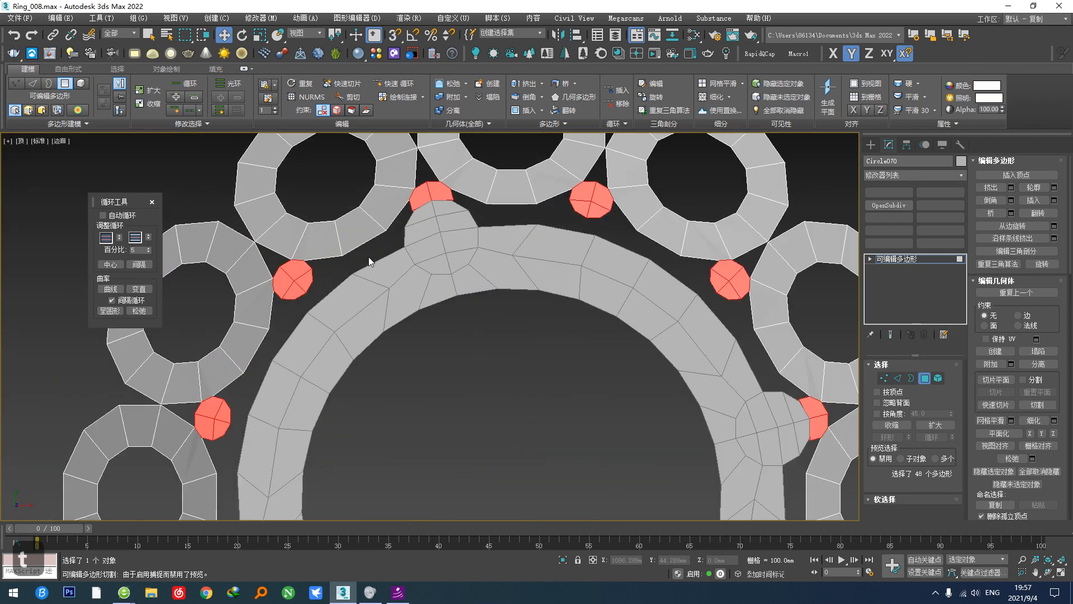
{"action": "scroll", "coordinate": [515, 323], "scroll_direction": "down", "scroll_amount": 4}
{"action": "scroll", "coordinate": [514, 323], "scroll_direction": "up", "scroll_amount": 1}
{"action": "left_click", "coordinate": [925, 378]}
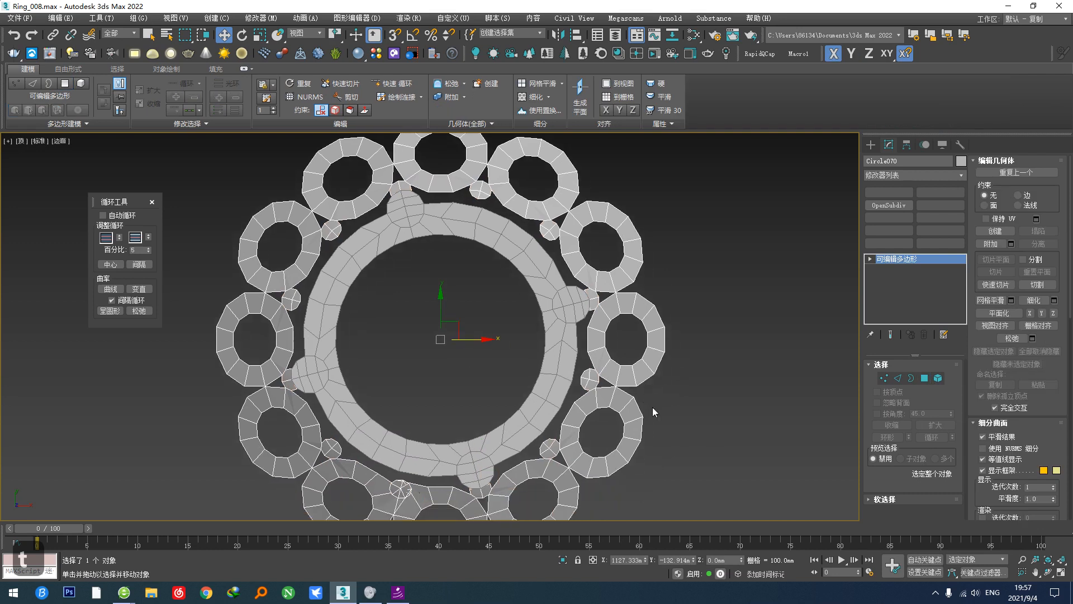
Step: Rotate the halo about Z by half a setting spacing, bringing shared prongs onto the horizontal and vertical centre lines
{"action": "key", "text": "e"}
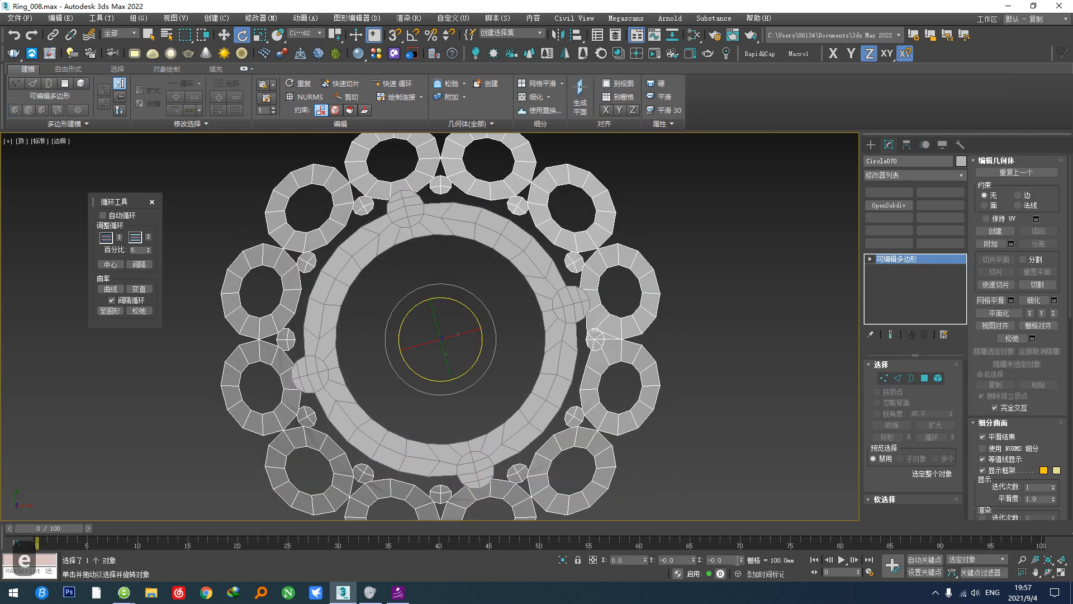
{"action": "middle_click_drag", "start_coordinate": [597, 471], "coordinate": [584, 441]}
{"action": "scroll", "coordinate": [462, 470], "scroll_direction": "up", "scroll_amount": 4}
{"action": "scroll", "coordinate": [463, 470], "scroll_direction": "down", "scroll_amount": 4}
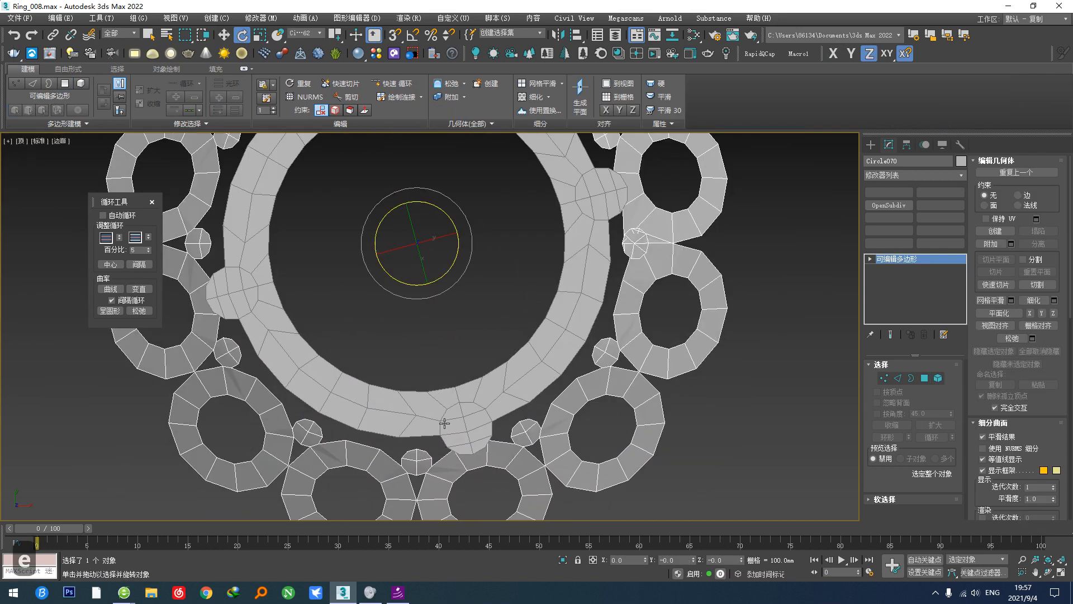
{"action": "middle_click_drag", "start_coordinate": [428, 361], "coordinate": [446, 379]}
Step: Set the reference coordinate system to View and use the object's own pivot point as the transform centre
{"action": "left_click", "coordinate": [304, 33]}
{"action": "left_click", "coordinate": [339, 40]}
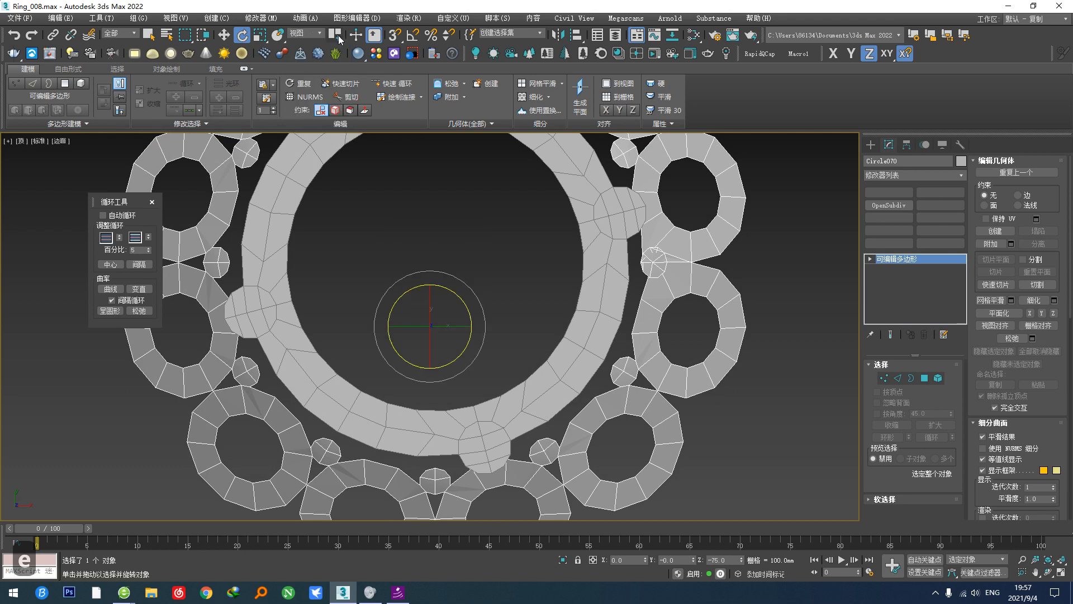
{"action": "left_click", "coordinate": [337, 54]}
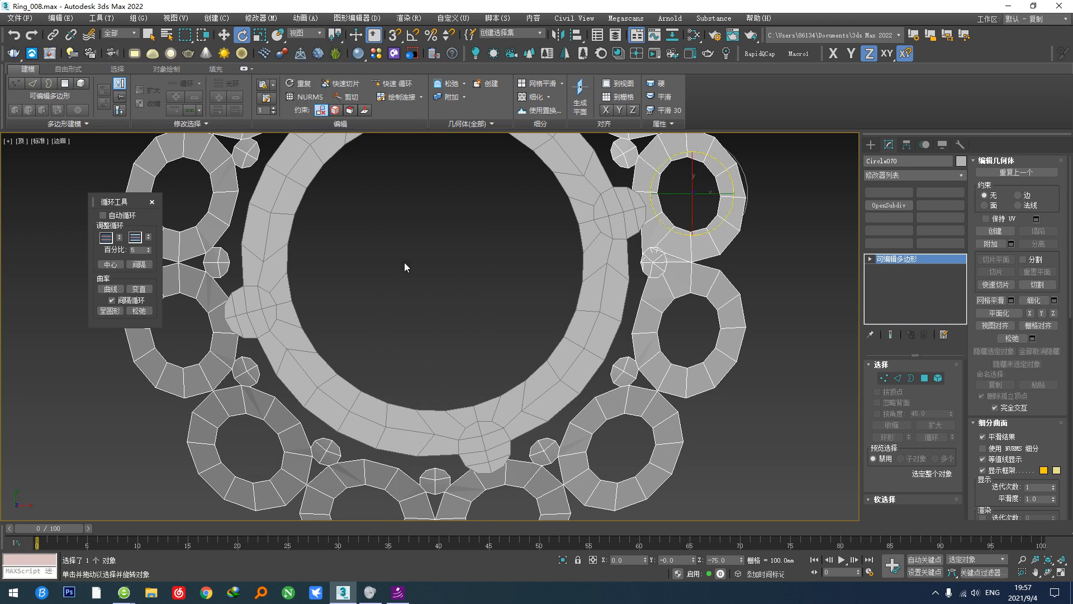
{"action": "middle_click_drag", "start_coordinate": [404, 262], "coordinate": [428, 345]}
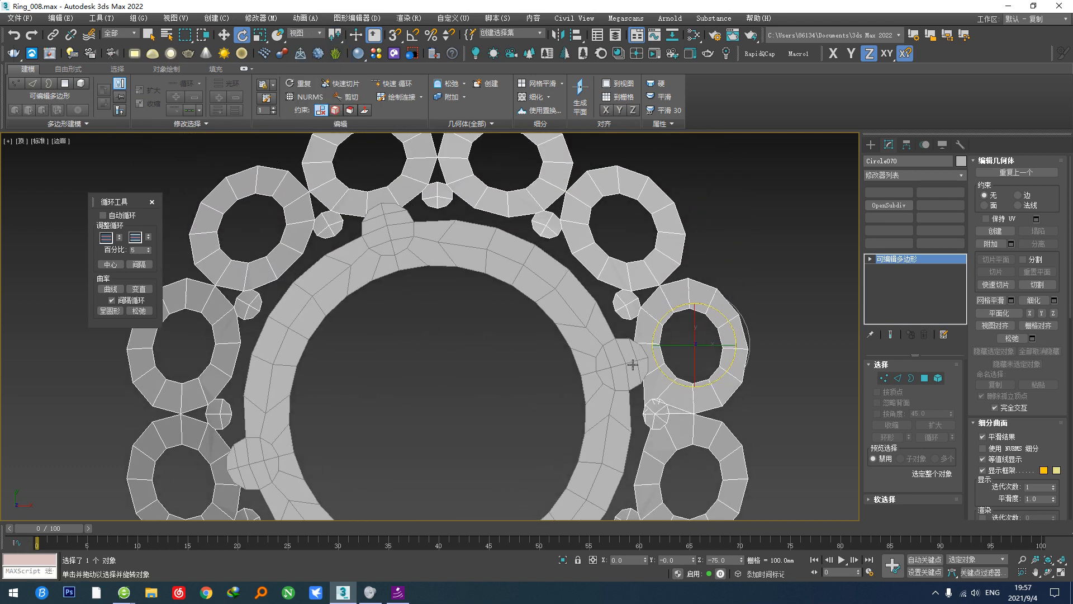
{"action": "scroll", "coordinate": [620, 372], "scroll_direction": "down", "scroll_amount": 4}
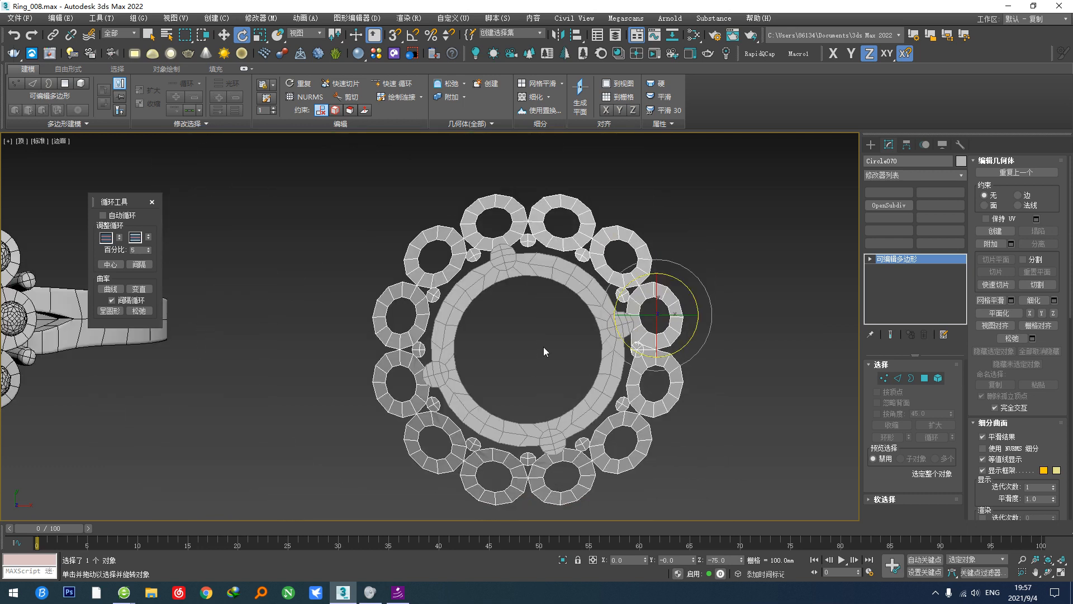
{"action": "right_click", "coordinate": [544, 347]}
{"action": "left_click", "coordinate": [527, 377]}
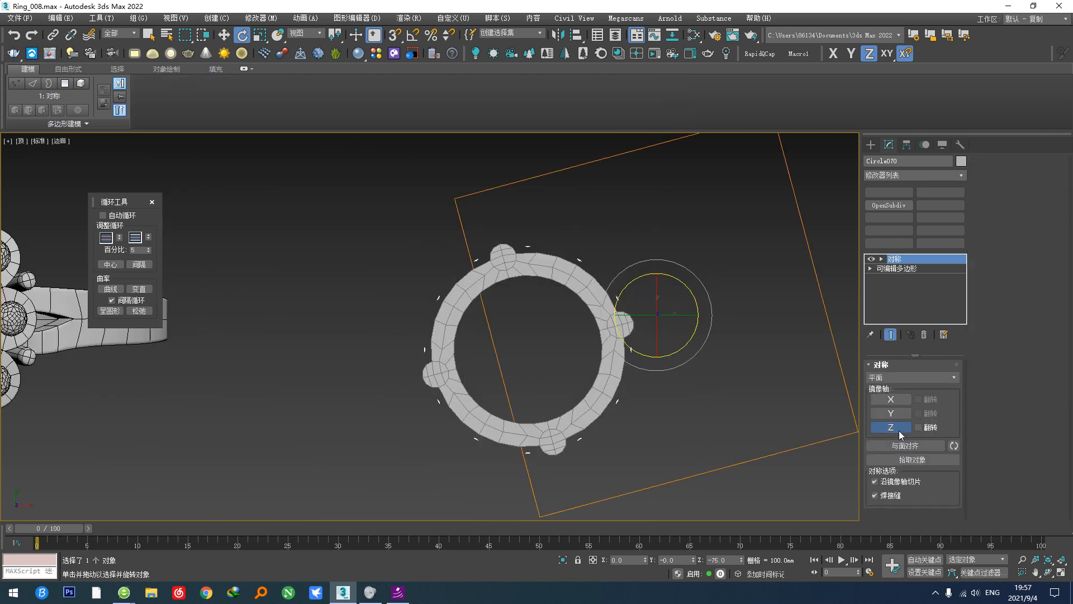
{"action": "left_click", "coordinate": [924, 334]}
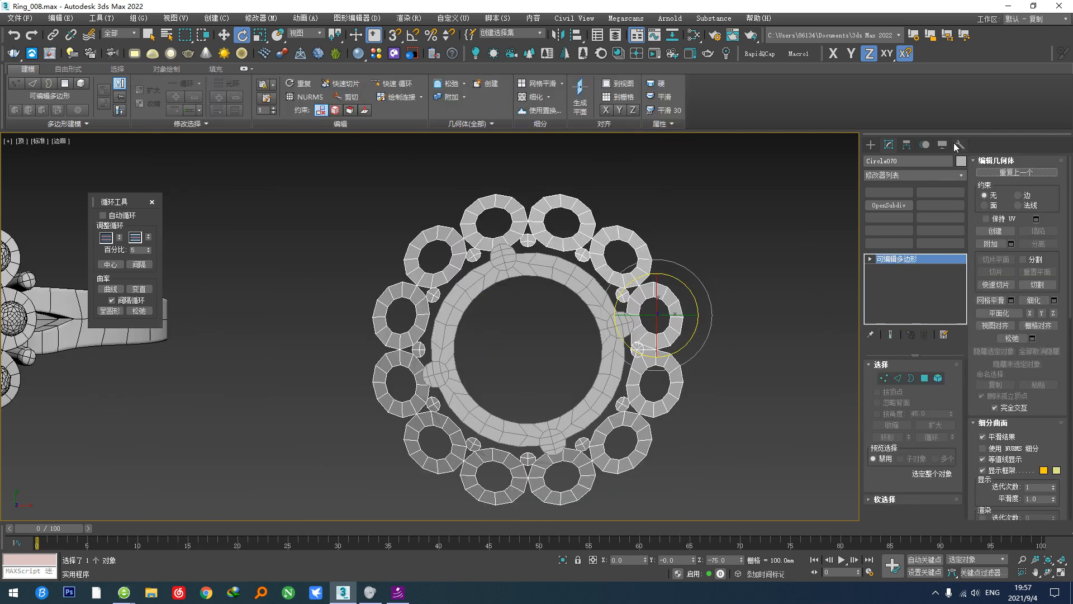
Step: Centre the halo's pivot, reset its transform with Reset XForm and collapse it to an editable poly
{"action": "key", "text": "ctrl+shift+a"}
{"action": "left_click", "coordinate": [956, 144]}
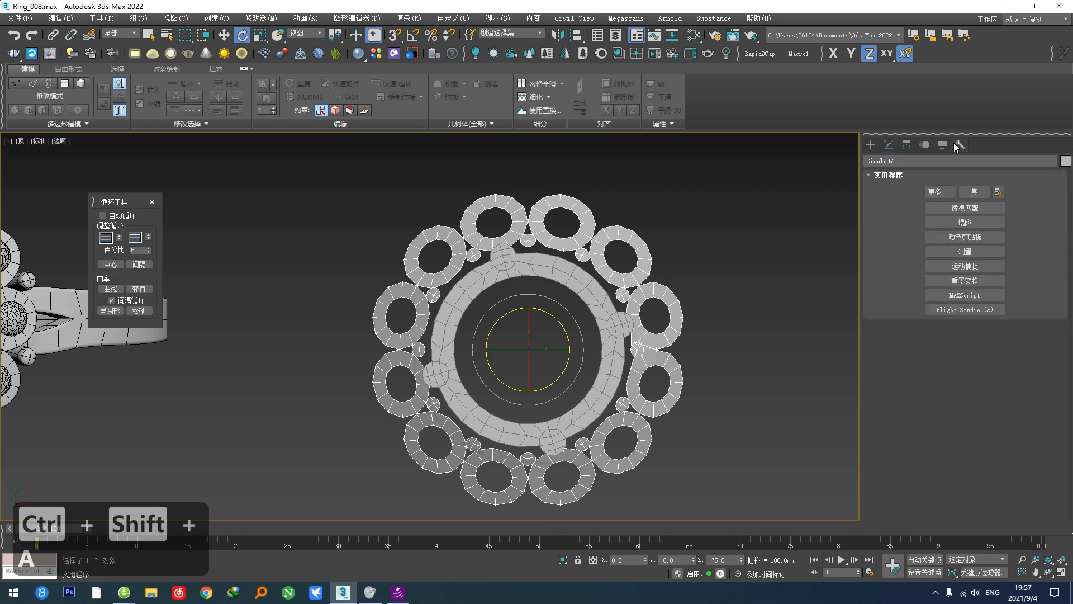
{"action": "left_click", "coordinate": [926, 281]}
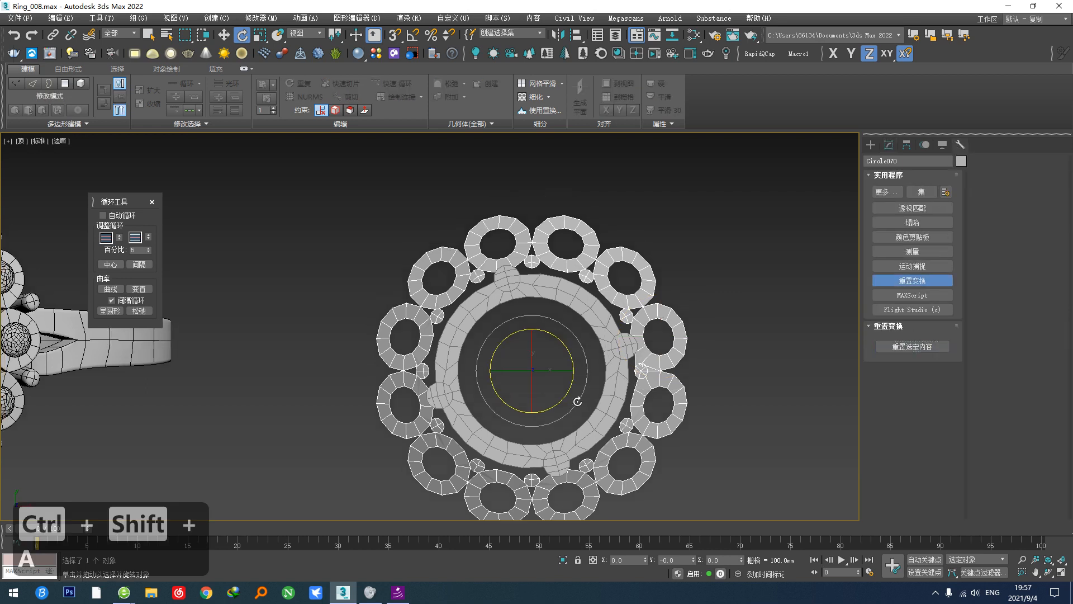
{"action": "scroll", "coordinate": [578, 400], "scroll_direction": "up", "scroll_amount": 2}
{"action": "key", "text": "F5"}
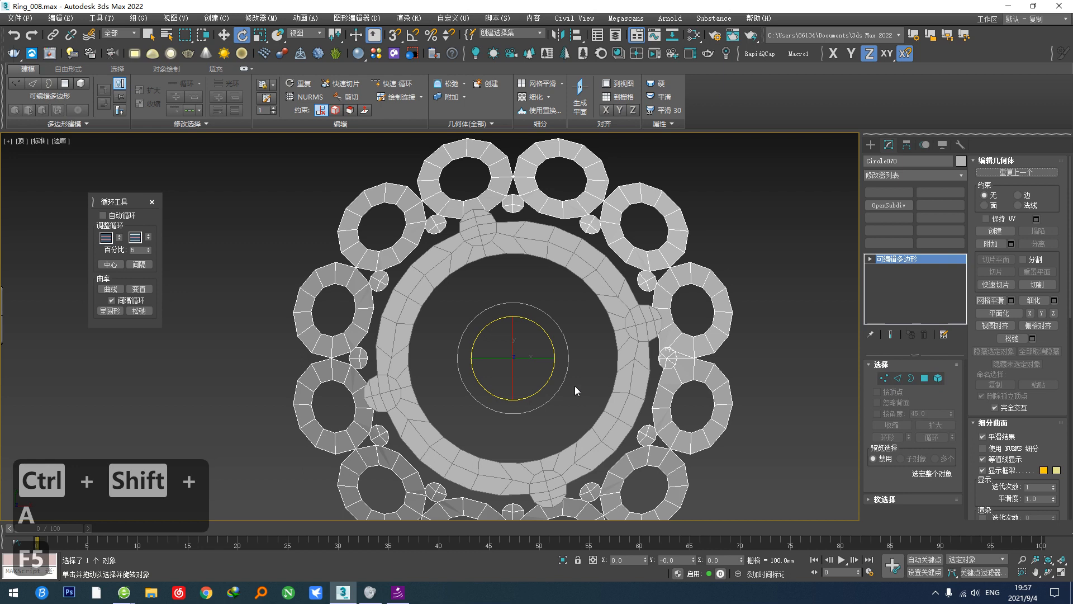
Step: Add a Symmetry modifier to the halo, mirroring only across the X axis with Flip enabled
{"action": "scroll", "coordinate": [549, 197], "scroll_direction": "up", "scroll_amount": 6}
{"action": "right_click", "coordinate": [621, 343]}
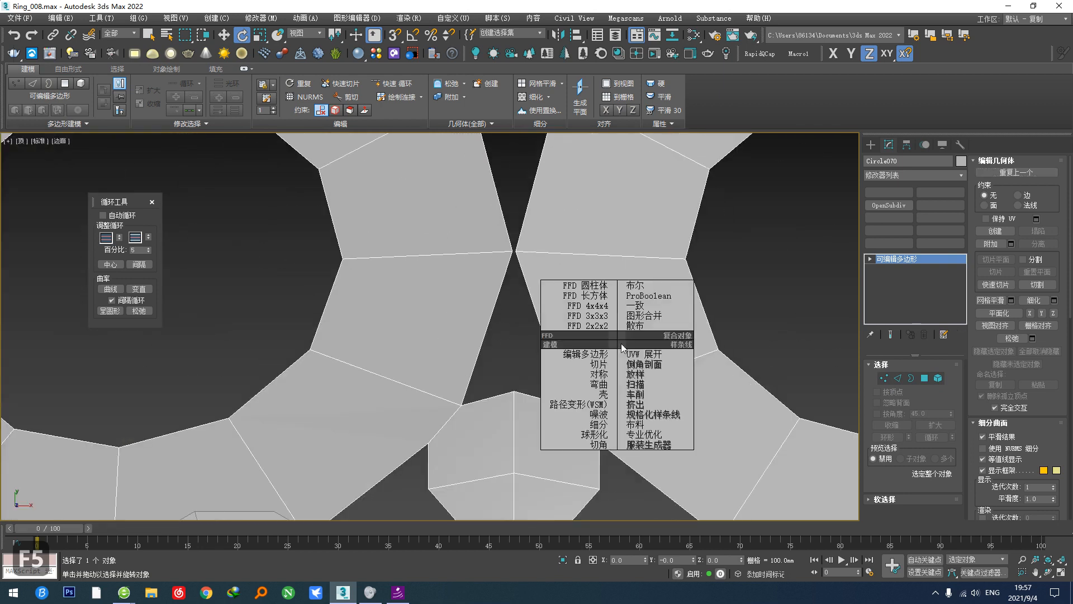
{"action": "left_click", "coordinate": [602, 374]}
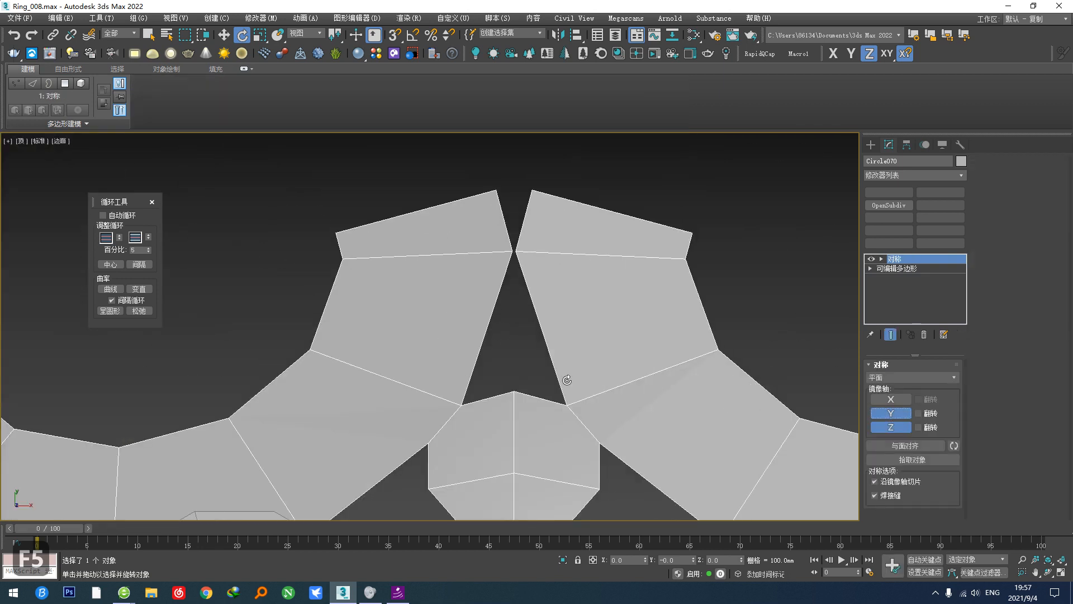
{"action": "scroll", "coordinate": [566, 380], "scroll_direction": "down", "scroll_amount": 8}
{"action": "left_click", "coordinate": [891, 399]}
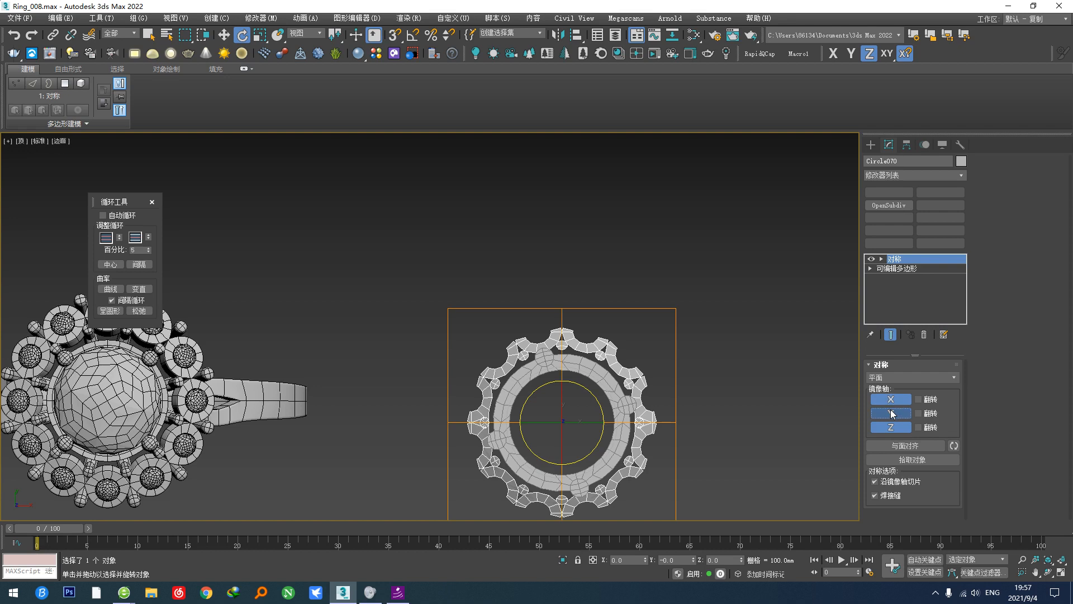
{"action": "left_click", "coordinate": [890, 428]}
{"action": "scroll", "coordinate": [646, 424], "scroll_direction": "up", "scroll_amount": 5}
{"action": "left_click", "coordinate": [918, 399]}
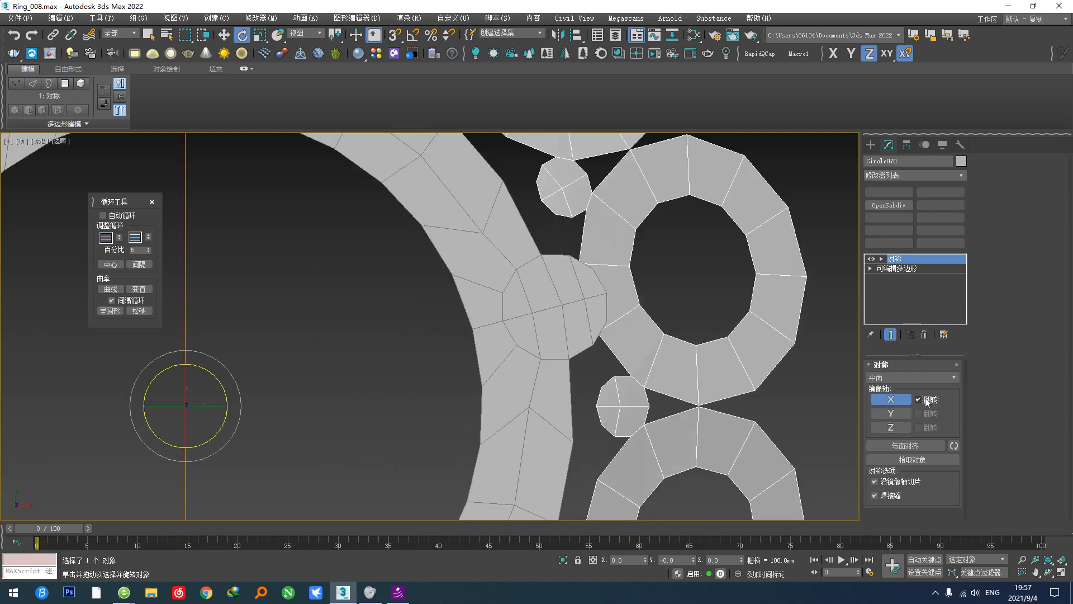
{"action": "scroll", "coordinate": [747, 406], "scroll_direction": "down", "scroll_amount": 5}
Step: Preview the mirrored halo with TurboSmooth, check how the shared prongs join their settings, and undo the smoothing
{"action": "key", "text": "z"}
{"action": "middle_click_drag", "start_coordinate": [638, 399], "coordinate": [623, 414]}
{"action": "key", "text": "z"}
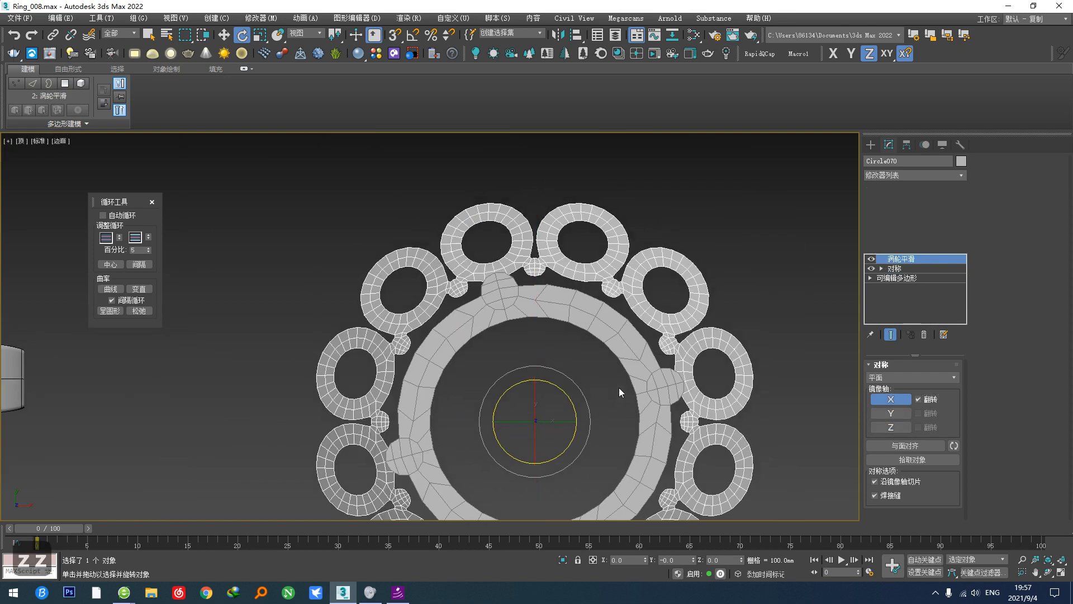
{"action": "scroll", "coordinate": [537, 246], "scroll_direction": "up", "scroll_amount": 7}
{"action": "key", "text": "z"}
{"action": "scroll", "coordinate": [584, 354], "scroll_direction": "up", "scroll_amount": 6}
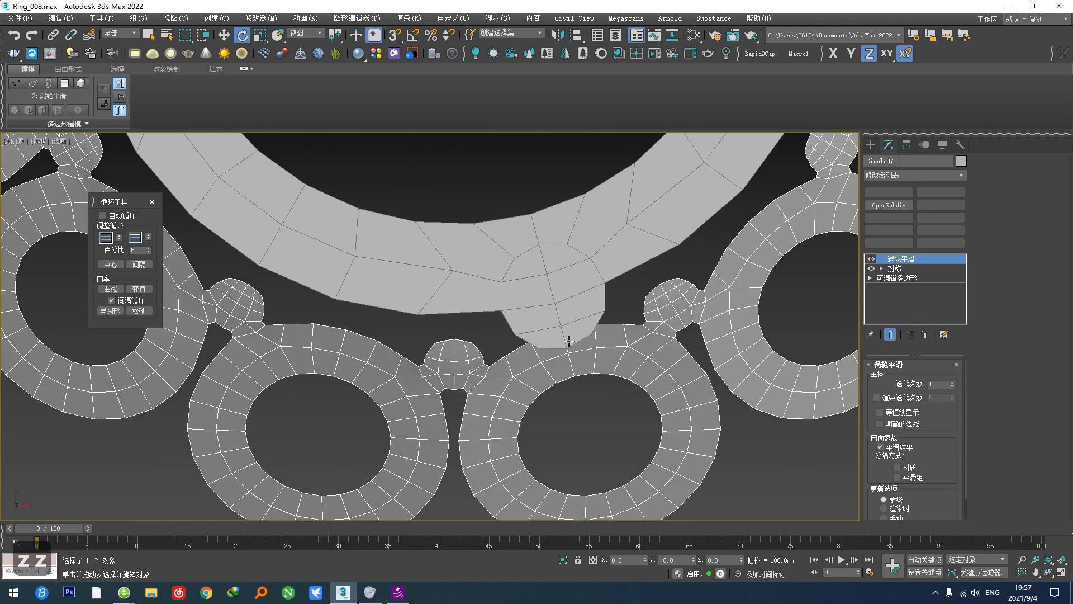
{"action": "key", "text": "ctrl+z"}
{"action": "scroll", "coordinate": [584, 354], "scroll_direction": "down", "scroll_amount": 2}
{"action": "scroll", "coordinate": [561, 371], "scroll_direction": "up", "scroll_amount": 4}
Step: Collapse the mirrored halo to an editable poly and centre its pivot again
{"action": "key", "text": "F5"}
{"action": "scroll", "coordinate": [559, 375], "scroll_direction": "down", "scroll_amount": 12}
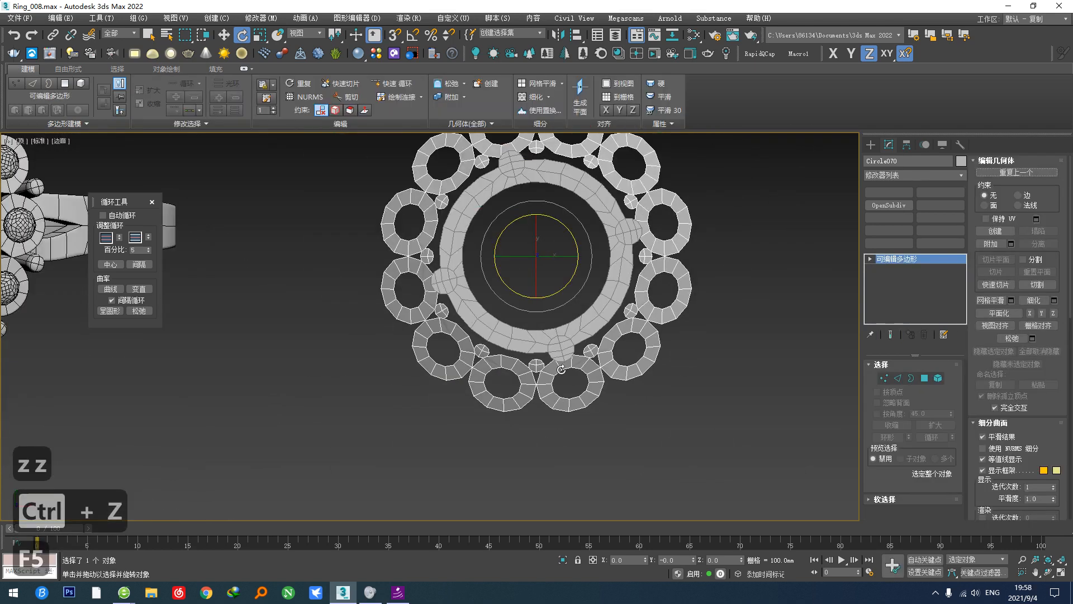
{"action": "scroll", "coordinate": [547, 318], "scroll_direction": "up", "scroll_amount": 5}
{"action": "key", "text": "ctrl+shift+a"}
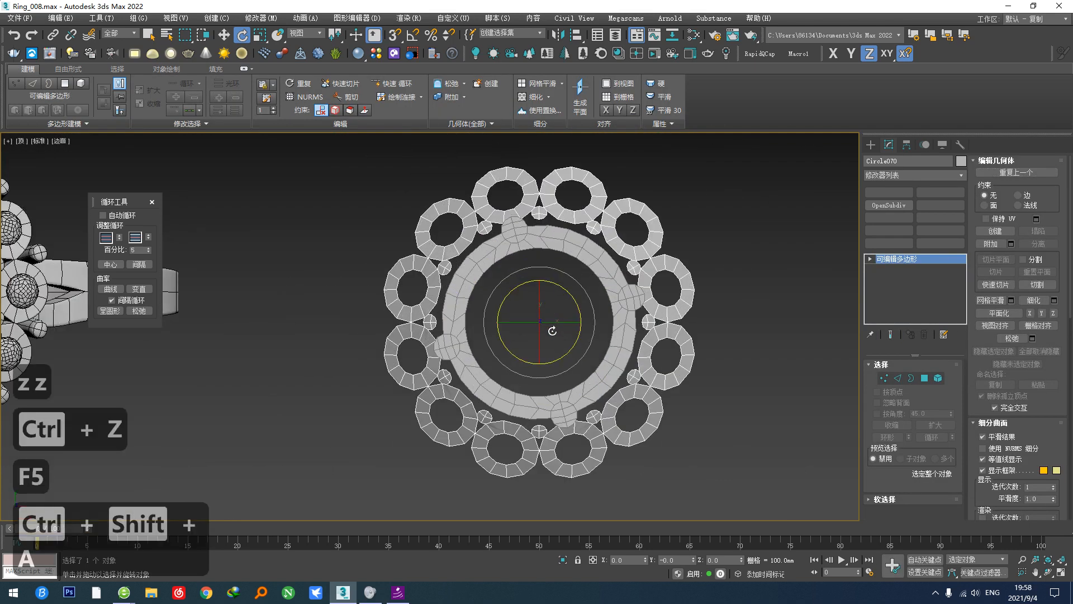
Step: Rotate the halo 15 degrees about Z and check its alignment with the bezel's prongs from above and at an angle
{"action": "left_click_drag", "start_coordinate": [576, 305], "coordinate": [569, 300]}
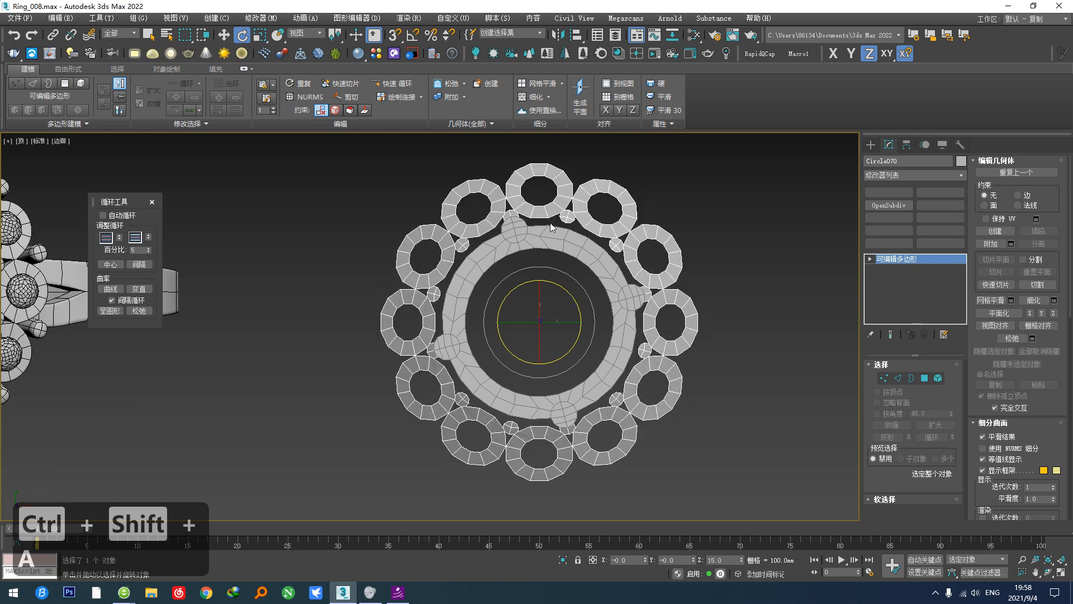
{"action": "scroll", "coordinate": [510, 212], "scroll_direction": "up", "scroll_amount": 6}
{"action": "scroll", "coordinate": [492, 201], "scroll_direction": "up", "scroll_amount": 2}
{"action": "scroll", "coordinate": [567, 301], "scroll_direction": "down", "scroll_amount": 8}
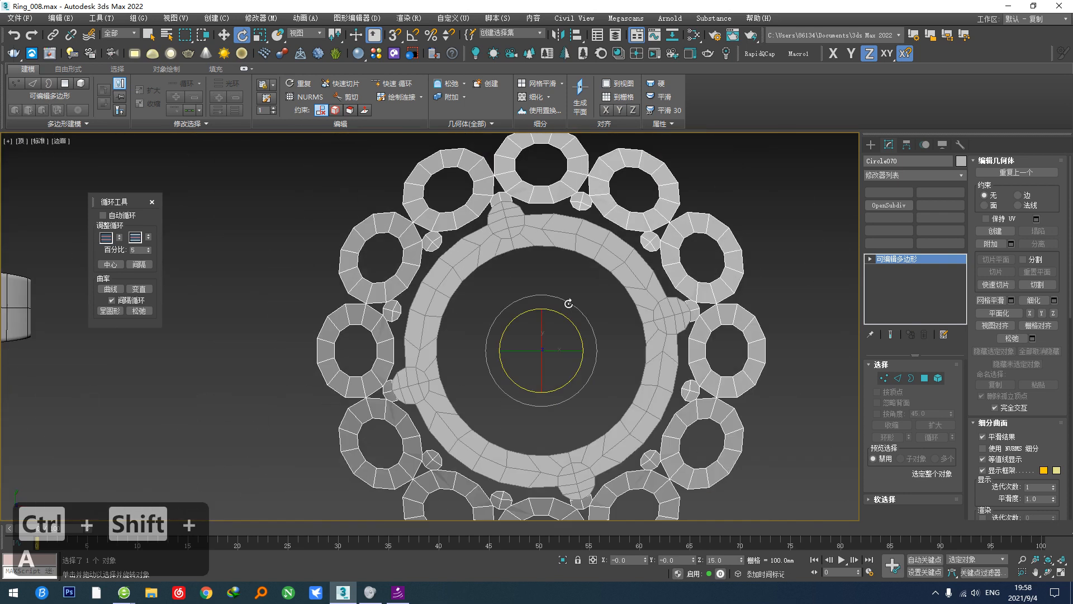
{"action": "middle_click_drag", "start_coordinate": [567, 301], "coordinate": [519, 370]}
{"action": "scroll", "coordinate": [519, 370], "scroll_direction": "up", "scroll_amount": 2}
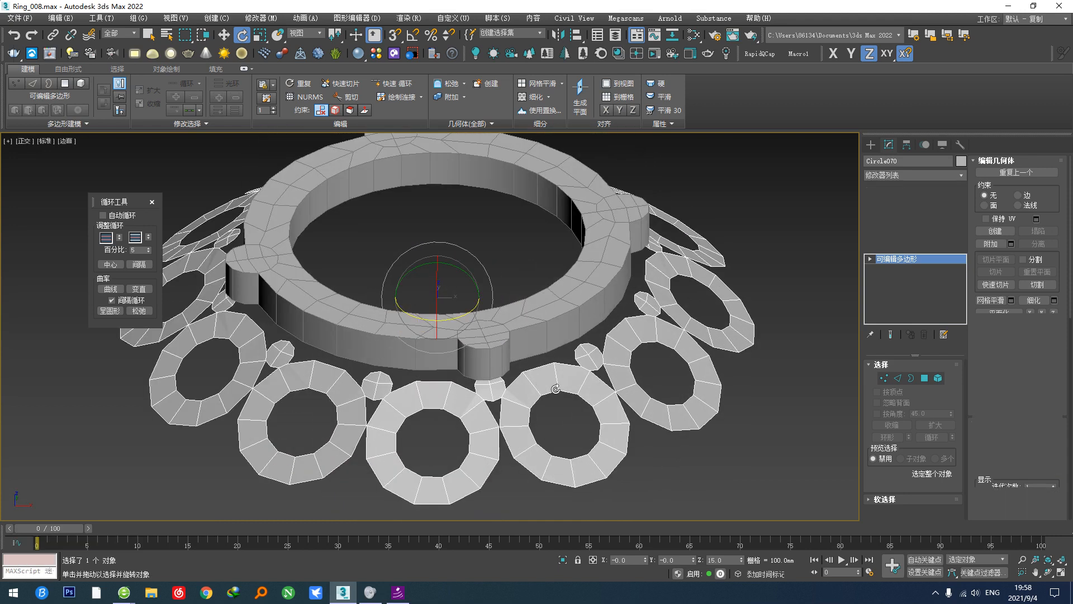
Step: Add a Shell modifier to the halo with an inner amount of 0 mm and an outer amount of 15 mm
{"action": "right_click", "coordinate": [588, 387]}
{"action": "left_click", "coordinate": [574, 443]}
{"action": "middle_click_drag", "start_coordinate": [574, 443], "coordinate": [563, 409], "text": "alt"}
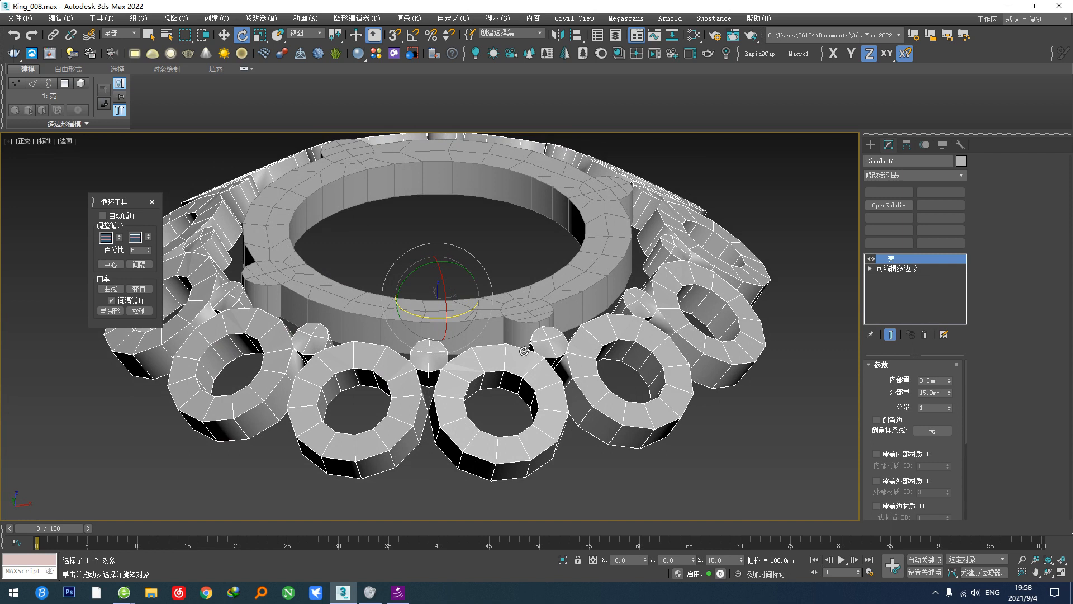
Step: Make a spare copy of the shelled halo along the X axis, beside the earlier backup models
{"action": "key", "text": "w"}
{"action": "scroll", "coordinate": [511, 353], "scroll_direction": "down", "scroll_amount": 8}
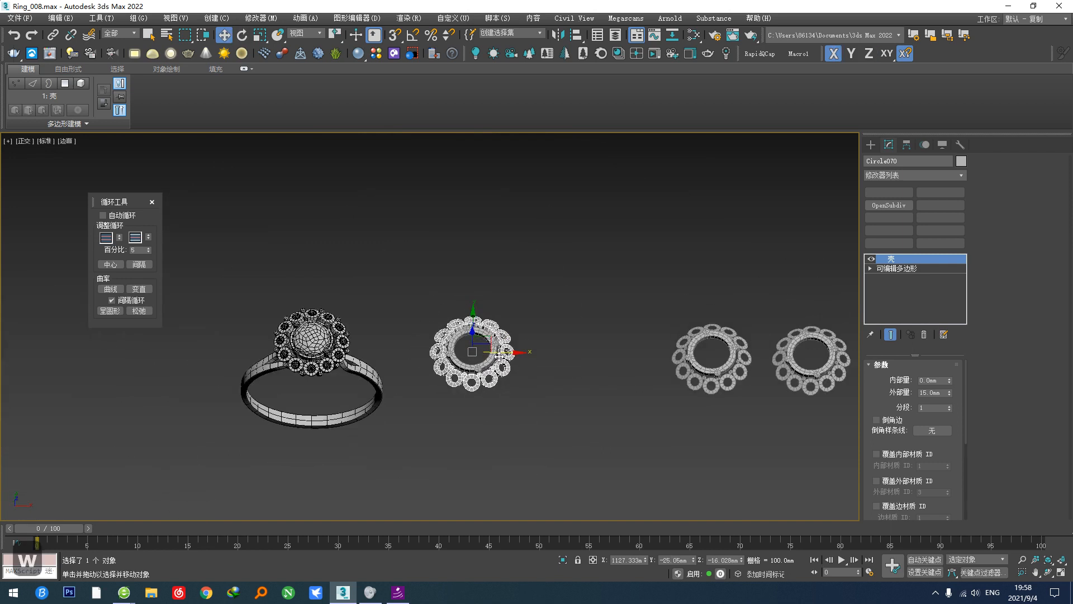
{"action": "left_click_drag", "start_coordinate": [498, 355], "coordinate": [648, 358], "text": "shift"}
{"action": "left_click", "coordinate": [538, 344]}
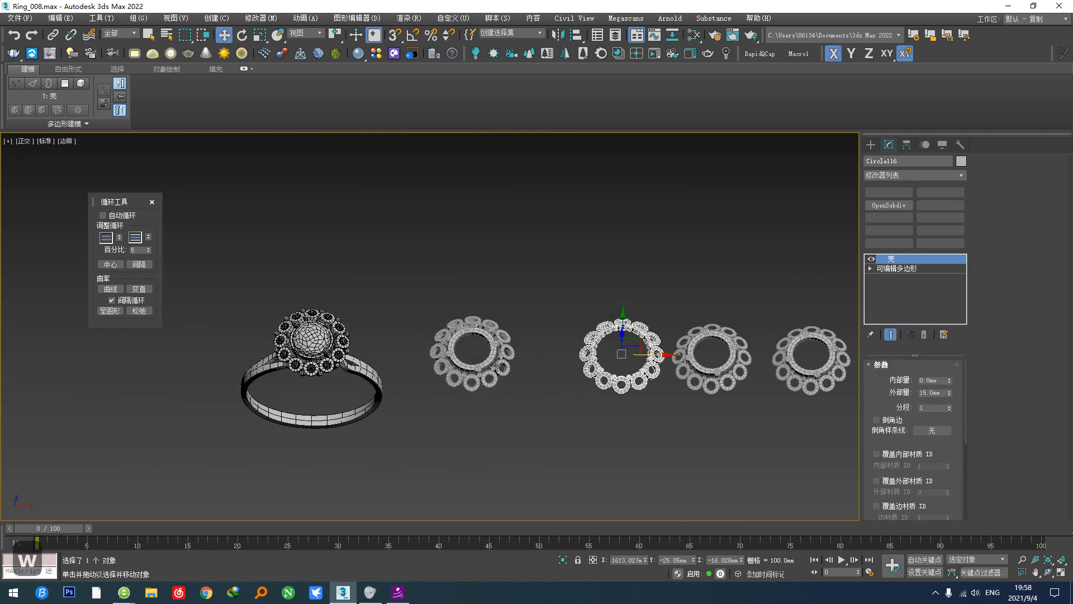
Step: Collapse the original shelled halo to an editable poly and apply Smooth 30 to it
{"action": "left_click", "coordinate": [505, 374]}
{"action": "scroll", "coordinate": [509, 375], "scroll_direction": "up", "scroll_amount": 4}
{"action": "key", "text": "F5"}
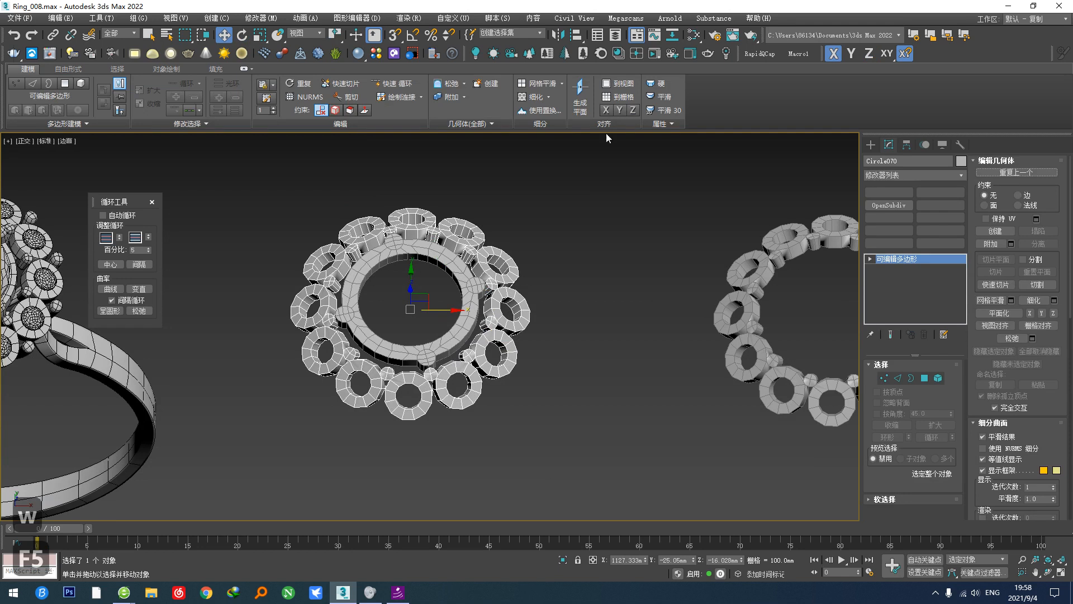
{"action": "left_click", "coordinate": [656, 113]}
Step: Extrude the four cap polygons of one halo prong and all matching prong caps around the ring by about 7.7 mm
{"action": "middle_click_drag", "start_coordinate": [536, 330], "coordinate": [536, 276], "text": "alt"}
{"action": "scroll", "coordinate": [436, 327], "scroll_direction": "up", "scroll_amount": 5}
{"action": "middle_click_drag", "start_coordinate": [343, 362], "coordinate": [379, 344]}
{"action": "key", "text": "4"}
{"action": "scroll", "coordinate": [371, 367], "scroll_direction": "up", "scroll_amount": 5}
{"action": "left_click", "coordinate": [387, 314]}
{"action": "left_click", "coordinate": [390, 341], "text": "ctrl"}
{"action": "left_click", "coordinate": [354, 338], "text": "ctrl"}
{"action": "left_click", "coordinate": [358, 310], "text": "ctrl"}
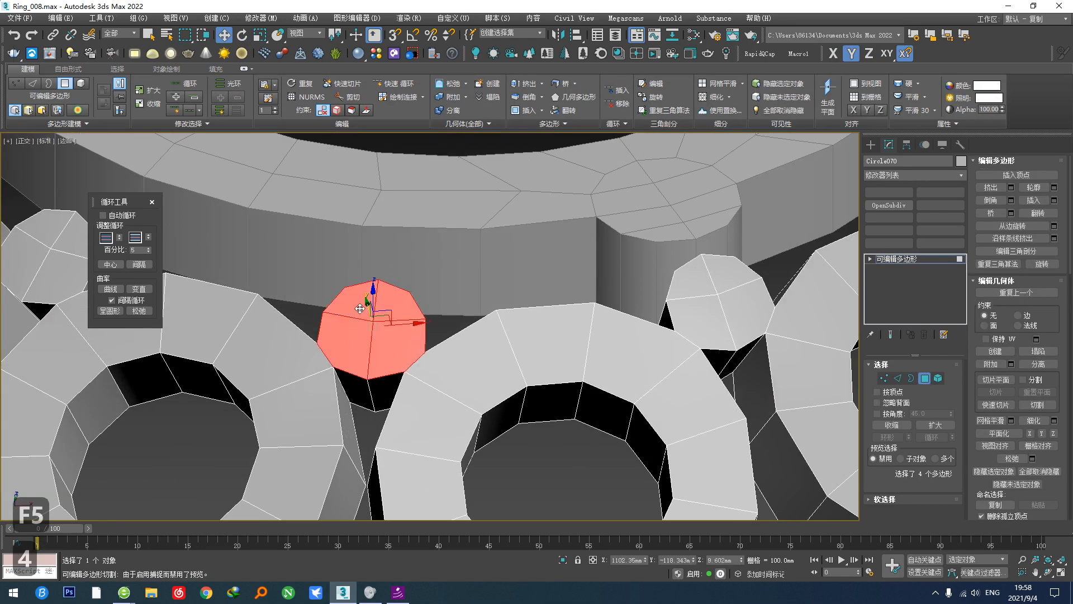
{"action": "key", "text": "h"}
{"action": "scroll", "coordinate": [377, 325], "scroll_direction": "down", "scroll_amount": 6}
{"action": "middle_click_drag", "start_coordinate": [416, 355], "coordinate": [434, 336], "text": "alt"}
{"action": "key", "text": "alt+q"}
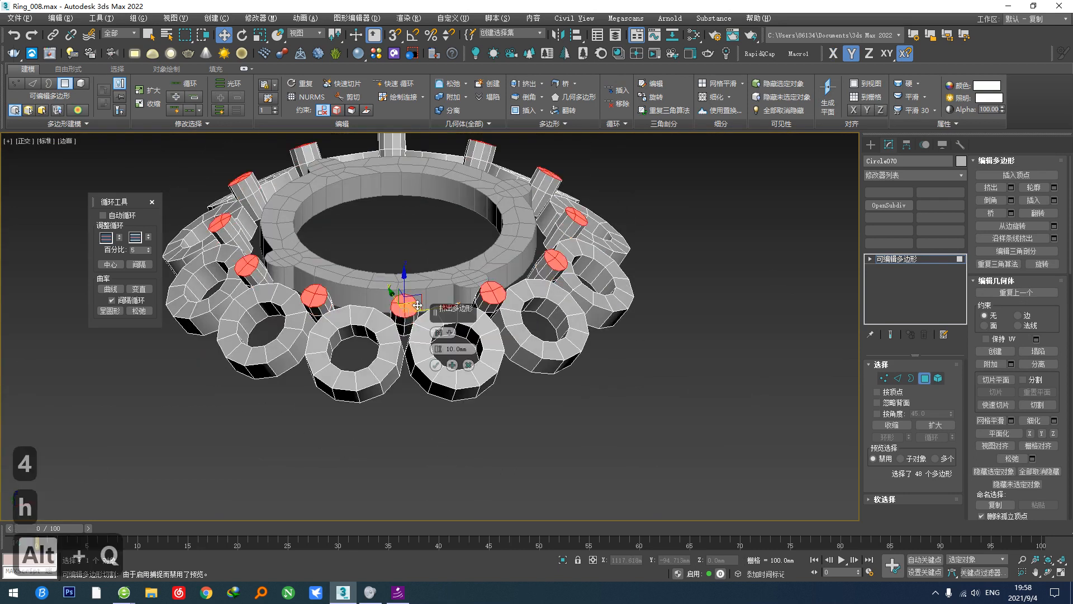
{"action": "scroll", "coordinate": [434, 337], "scroll_direction": "up", "scroll_amount": 4}
{"action": "middle_click_drag", "start_coordinate": [339, 335], "coordinate": [351, 407], "text": "alt"}
{"action": "scroll", "coordinate": [361, 338], "scroll_direction": "up", "scroll_amount": 3}
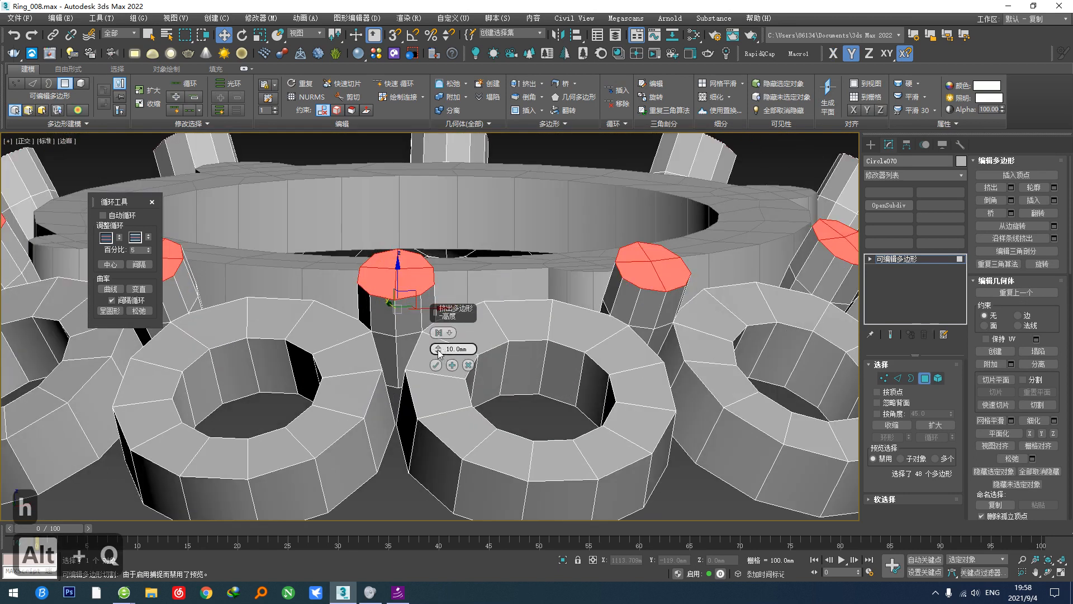
{"action": "left_click_drag", "start_coordinate": [439, 351], "coordinate": [439, 357]}
{"action": "scroll", "coordinate": [251, 310], "scroll_direction": "down", "scroll_amount": 6}
{"action": "middle_click_drag", "start_coordinate": [251, 310], "coordinate": [239, 265], "text": "alt"}
{"action": "scroll", "coordinate": [239, 266], "scroll_direction": "up", "scroll_amount": 3}
{"action": "middle_click_drag", "start_coordinate": [289, 295], "coordinate": [306, 362]}
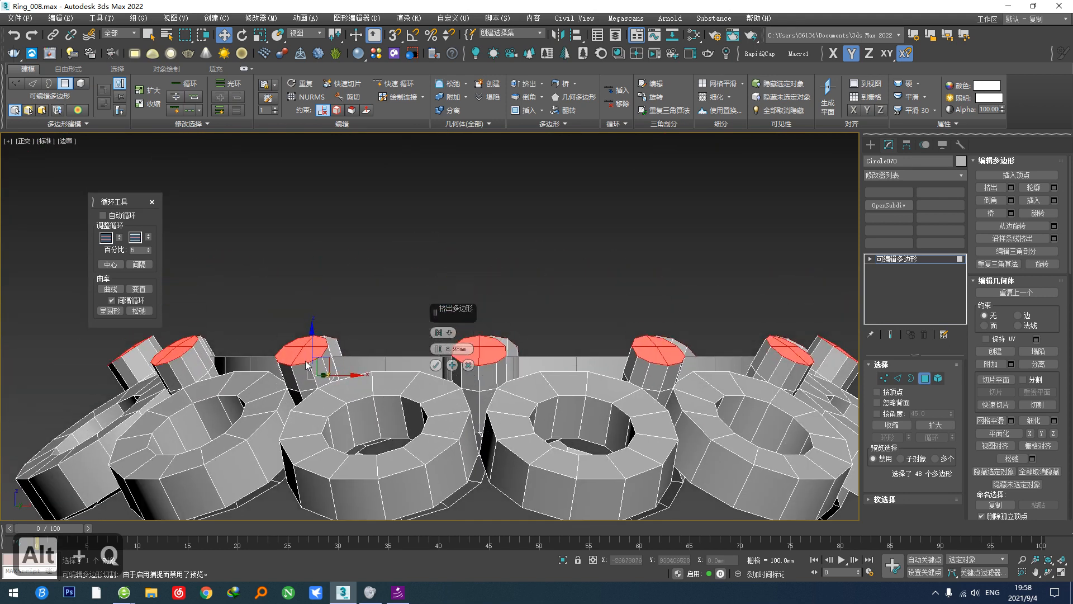
{"action": "left_click_drag", "start_coordinate": [438, 351], "coordinate": [439, 360]}
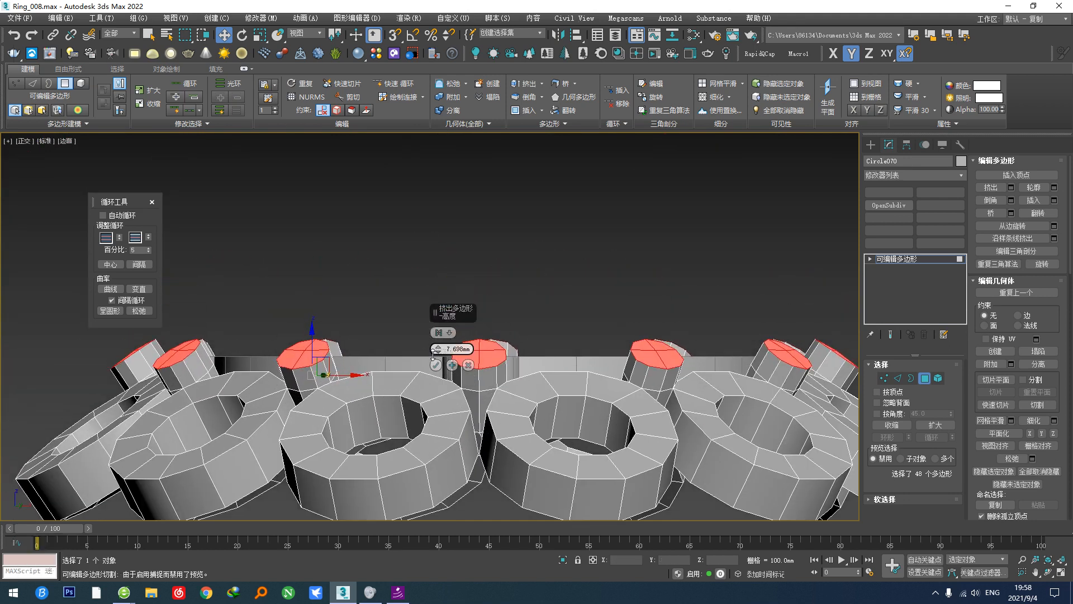
{"action": "scroll", "coordinate": [348, 370], "scroll_direction": "down", "scroll_amount": 3}
{"action": "middle_click_drag", "start_coordinate": [347, 370], "coordinate": [357, 401], "text": "alt"}
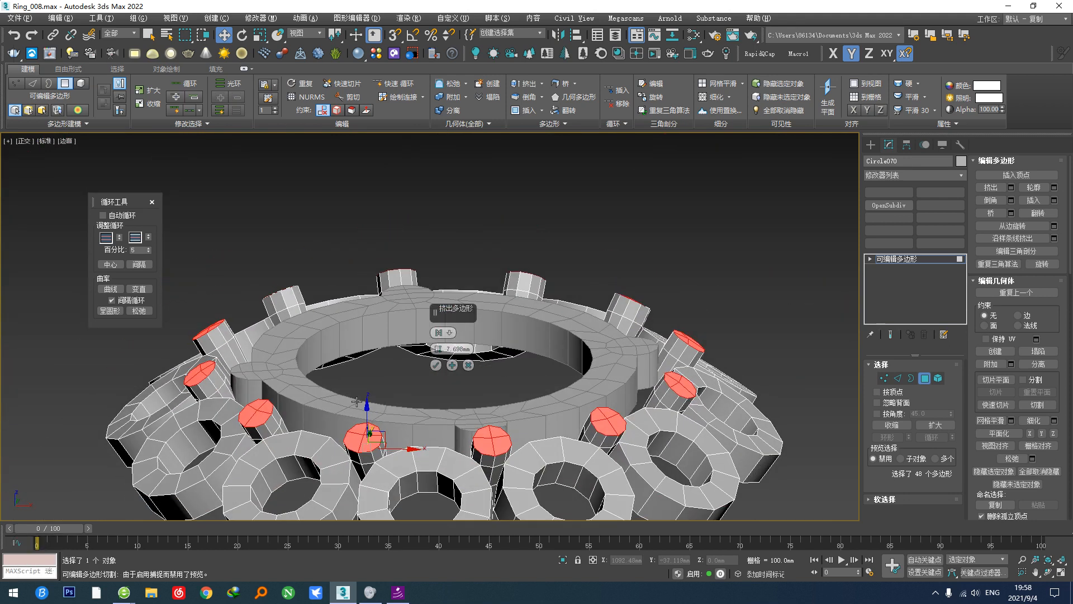
{"action": "left_click", "coordinate": [436, 368]}
{"action": "middle_click_drag", "start_coordinate": [454, 416], "coordinate": [412, 399]}
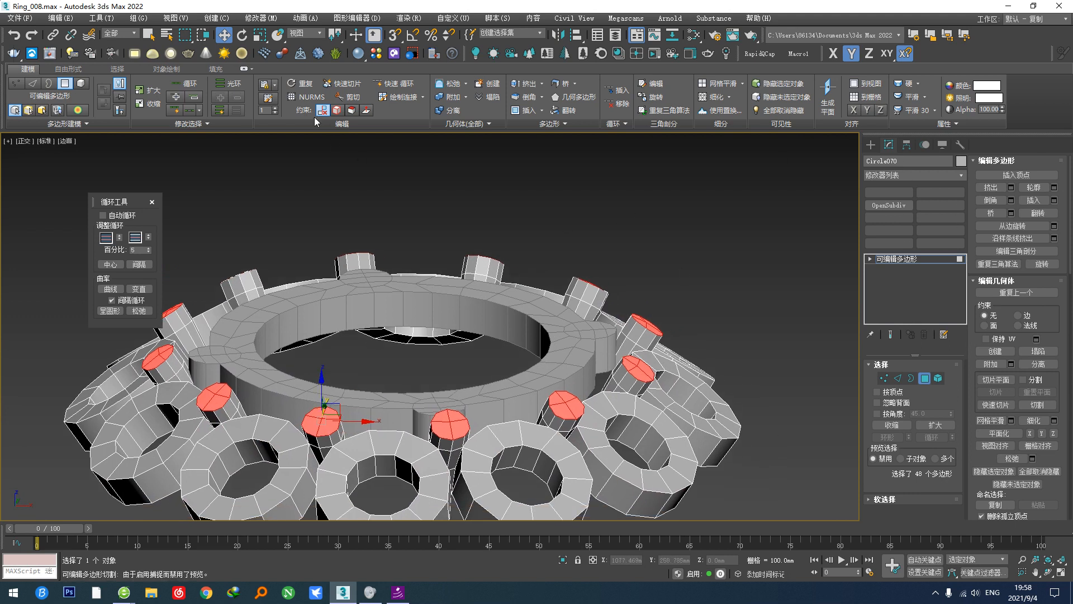
Step: Auto-smooth all polygons of the halo with a 45-degree threshold
{"action": "key", "text": "ctrl+a"}
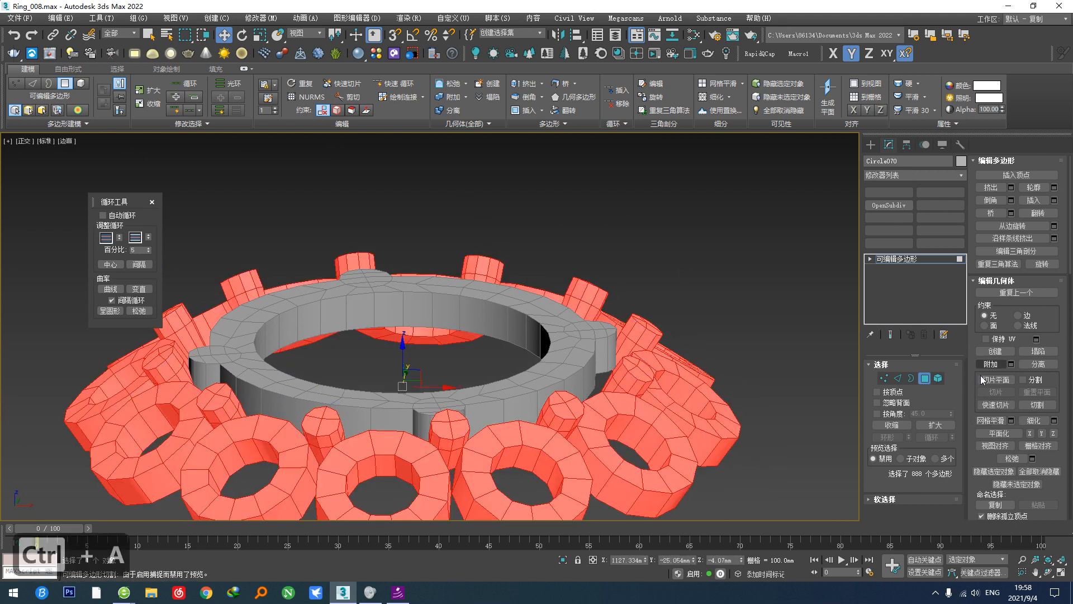
{"action": "scroll", "coordinate": [988, 391], "scroll_direction": "down", "scroll_amount": 5}
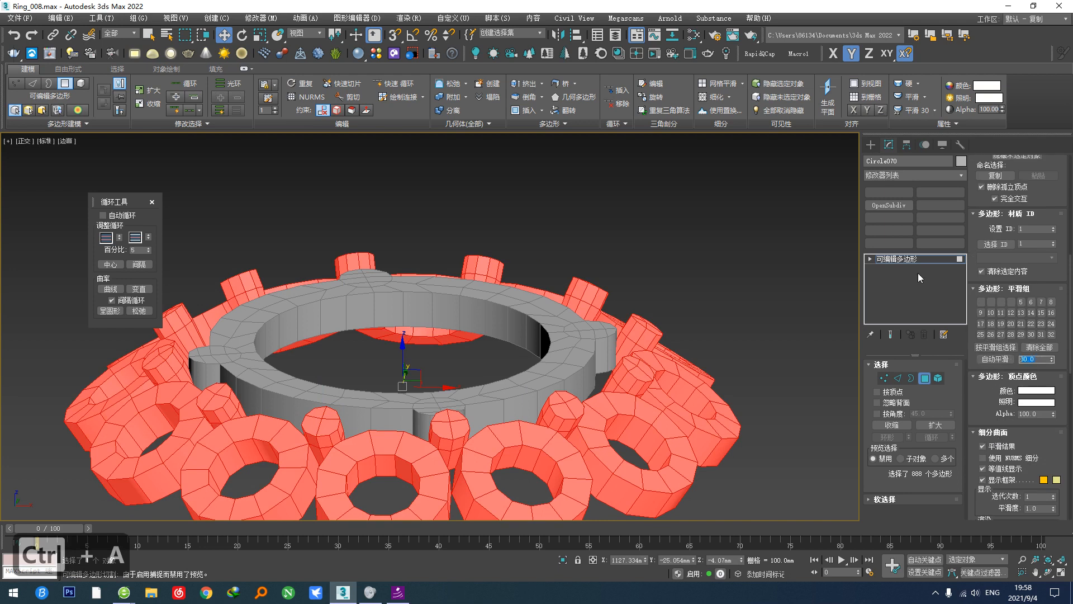
{"action": "type", "text": "45"}
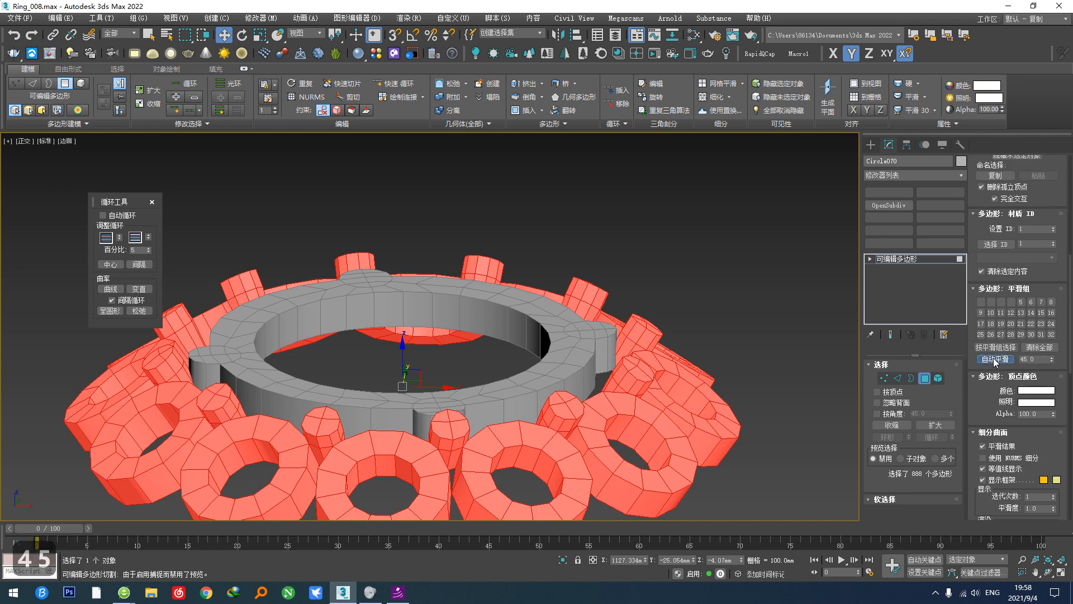
{"action": "left_click", "coordinate": [995, 361]}
Step: Select all hard edges of the halo and examine how they run around the stone settings and prongs
{"action": "key", "text": "2"}
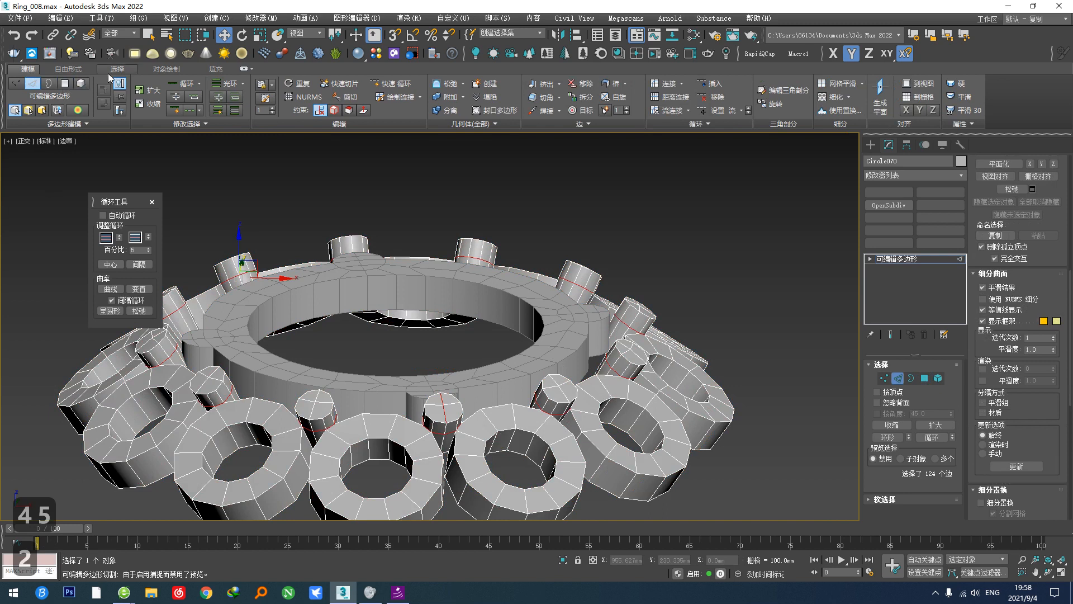
{"action": "left_click", "coordinate": [109, 71]}
{"action": "left_click", "coordinate": [22, 110]}
{"action": "middle_click_drag", "start_coordinate": [427, 344], "coordinate": [439, 207], "text": "alt"}
{"action": "scroll", "coordinate": [381, 261], "scroll_direction": "up", "scroll_amount": 2}
{"action": "middle_click_drag", "start_coordinate": [402, 152], "coordinate": [378, 344]}
{"action": "scroll", "coordinate": [382, 261], "scroll_direction": "up", "scroll_amount": 2}
{"action": "scroll", "coordinate": [381, 260], "scroll_direction": "down", "scroll_amount": 3}
{"action": "middle_click_drag", "start_coordinate": [384, 475], "coordinate": [376, 405]}
{"action": "scroll", "coordinate": [376, 406], "scroll_direction": "up", "scroll_amount": 3}
{"action": "middle_click_drag", "start_coordinate": [459, 386], "coordinate": [442, 365]}
{"action": "middle_click_drag", "start_coordinate": [462, 230], "coordinate": [414, 273], "text": "alt"}
{"action": "scroll", "coordinate": [387, 268], "scroll_direction": "up", "scroll_amount": 3}
{"action": "scroll", "coordinate": [369, 228], "scroll_direction": "down", "scroll_amount": 4}
{"action": "scroll", "coordinate": [413, 273], "scroll_direction": "up", "scroll_amount": 3}
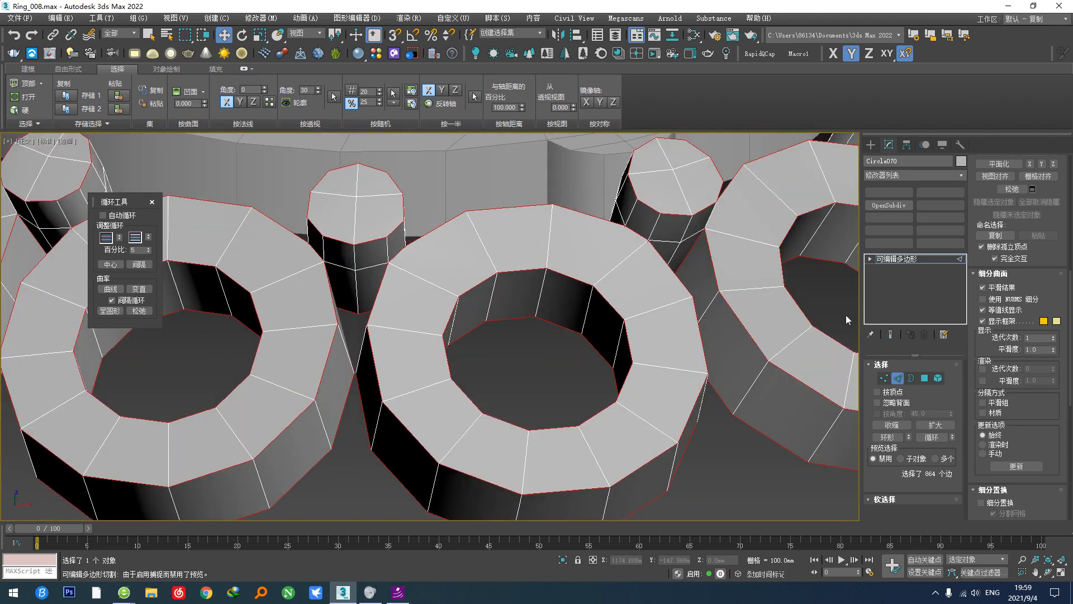
{"action": "scroll", "coordinate": [1011, 263], "scroll_direction": "up", "scroll_amount": 5}
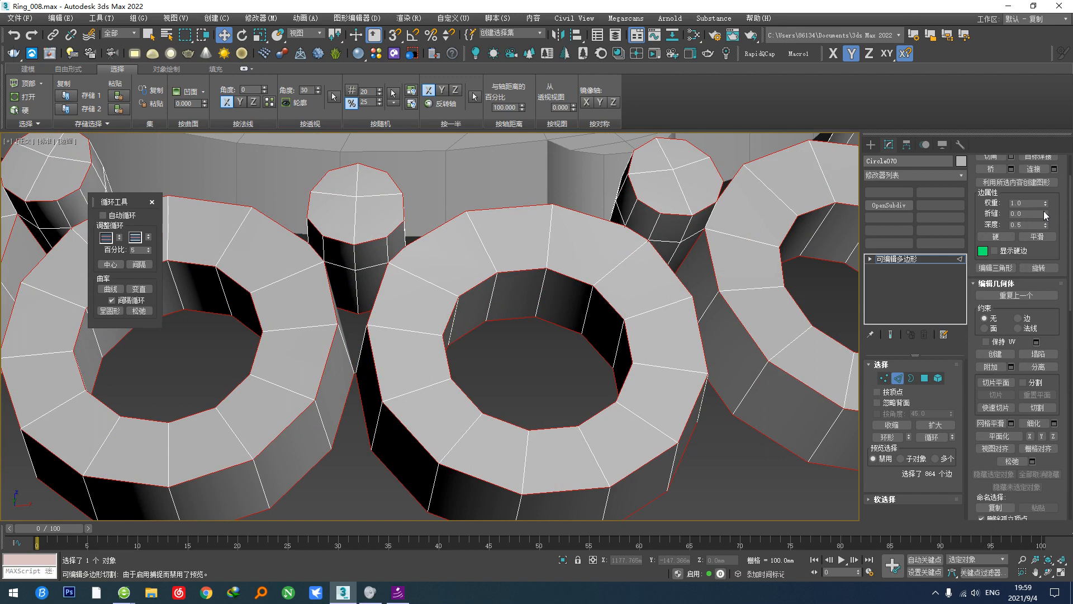
Step: Select one short setting edge bordering a prong cap, and all similar edges around the halo
{"action": "scroll", "coordinate": [426, 334], "scroll_direction": "down", "scroll_amount": 2}
{"action": "middle_click_drag", "start_coordinate": [397, 342], "coordinate": [416, 291], "text": "alt"}
{"action": "scroll", "coordinate": [441, 445], "scroll_direction": "up", "scroll_amount": 4}
{"action": "left_click", "coordinate": [517, 361]}
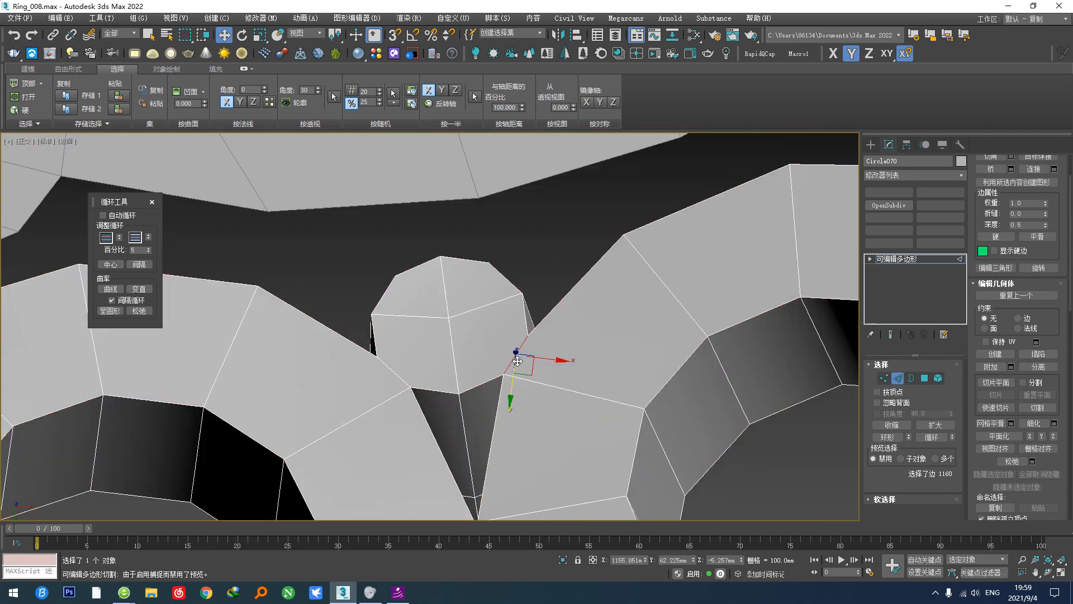
{"action": "key", "text": "h"}
{"action": "scroll", "coordinate": [510, 363], "scroll_direction": "down", "scroll_amount": 3}
{"action": "scroll", "coordinate": [318, 355], "scroll_direction": "up", "scroll_amount": 1}
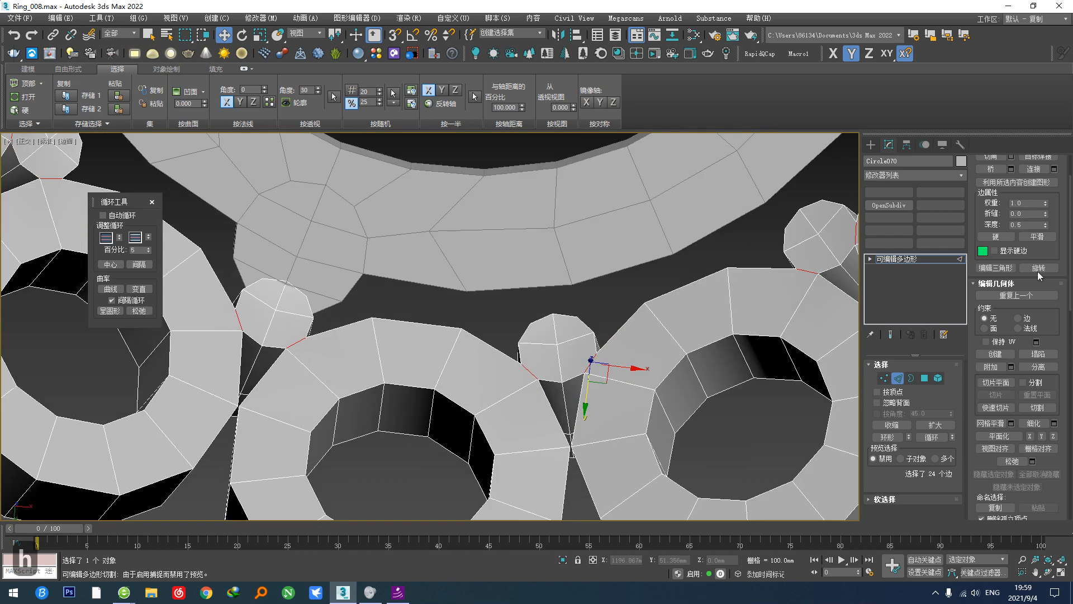
Step: Select the centre vertex of one prong cap and the matching vertices on all other halo prongs
{"action": "scroll", "coordinate": [608, 320], "scroll_direction": "down", "scroll_amount": 3}
{"action": "middle_click_drag", "start_coordinate": [607, 335], "coordinate": [593, 402], "text": "alt"}
{"action": "scroll", "coordinate": [593, 395], "scroll_direction": "down", "scroll_amount": 2}
{"action": "scroll", "coordinate": [593, 395], "scroll_direction": "up", "scroll_amount": 3}
{"action": "key", "text": "1"}
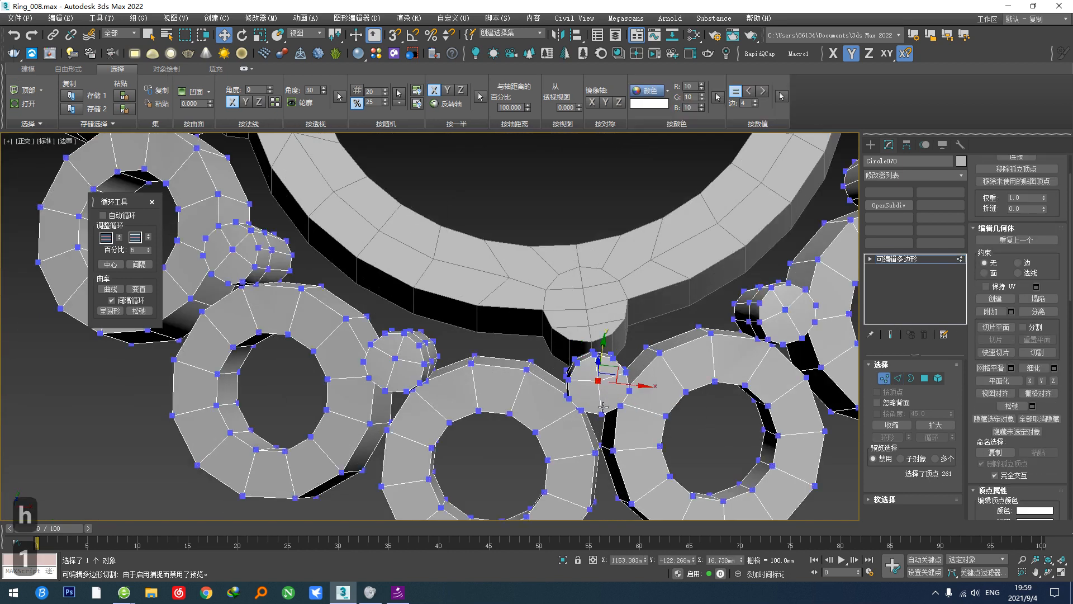
{"action": "key", "text": "h"}
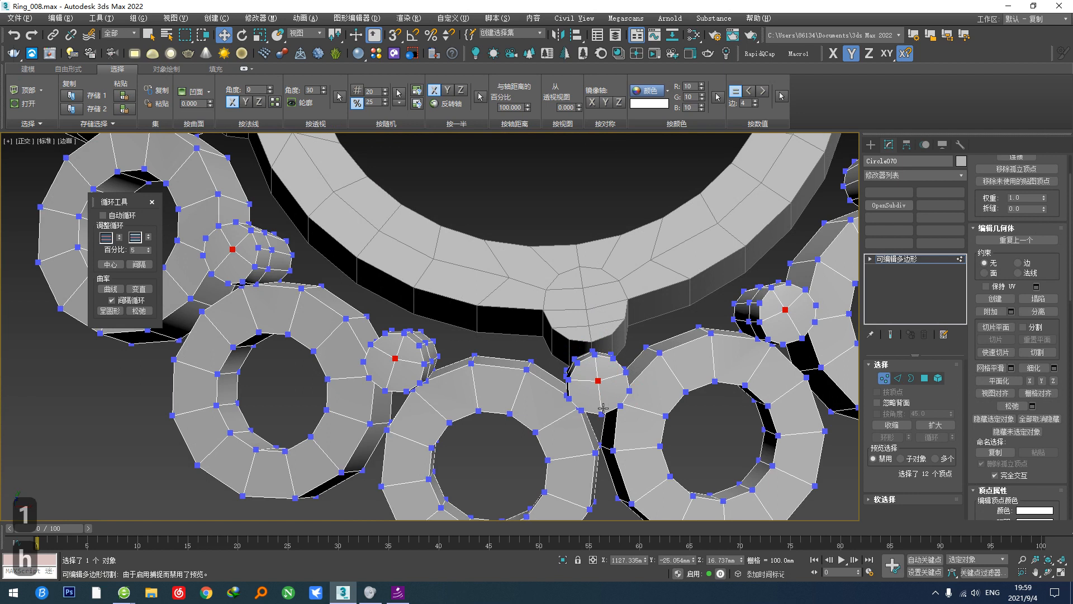
Step: Select the border edges of the round caps on all small cylinders from their centre vertices and adjust the edge crease
{"action": "key", "text": "alt+4"}
{"action": "scroll", "coordinate": [602, 409], "scroll_direction": "down", "scroll_amount": 5}
{"action": "key", "text": "F3"}
{"action": "mouse_move", "coordinate": [610, 288]}
{"action": "middle_mouse_down"}
{"action": "mouse_move", "coordinate": [589, 278]}
{"action": "mouse_move", "coordinate": [592, 263]}
{"action": "mouse_move", "coordinate": [615, 291]}
{"action": "middle_mouse_up"}
{"action": "key", "text": "F3"}
{"action": "scroll", "coordinate": [798, 416], "scroll_direction": "up", "scroll_amount": 4}
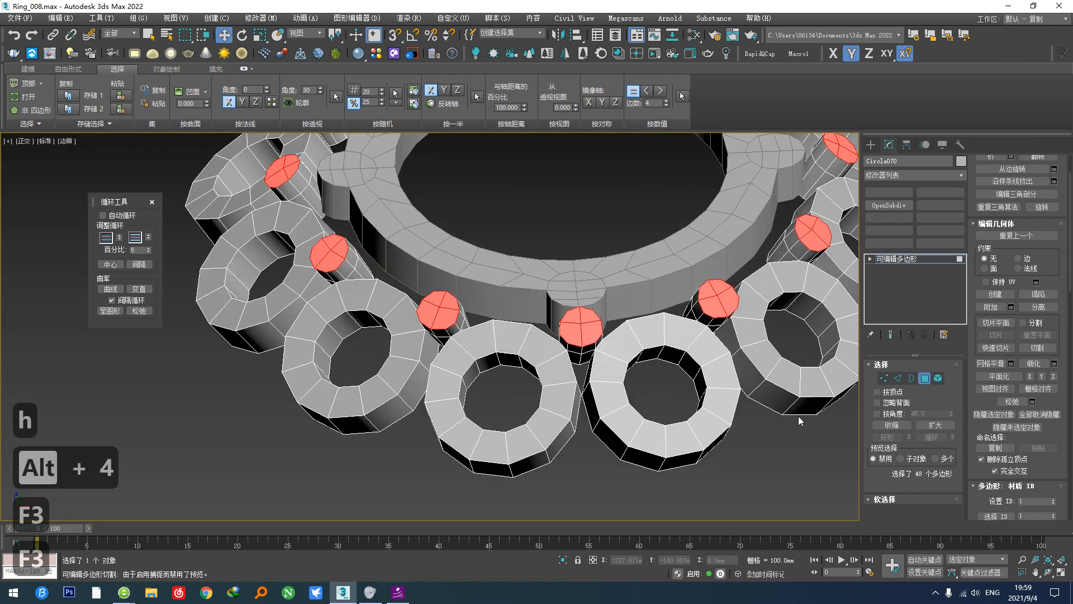
{"action": "left_click", "coordinate": [896, 378], "text": "ctrl+shift"}
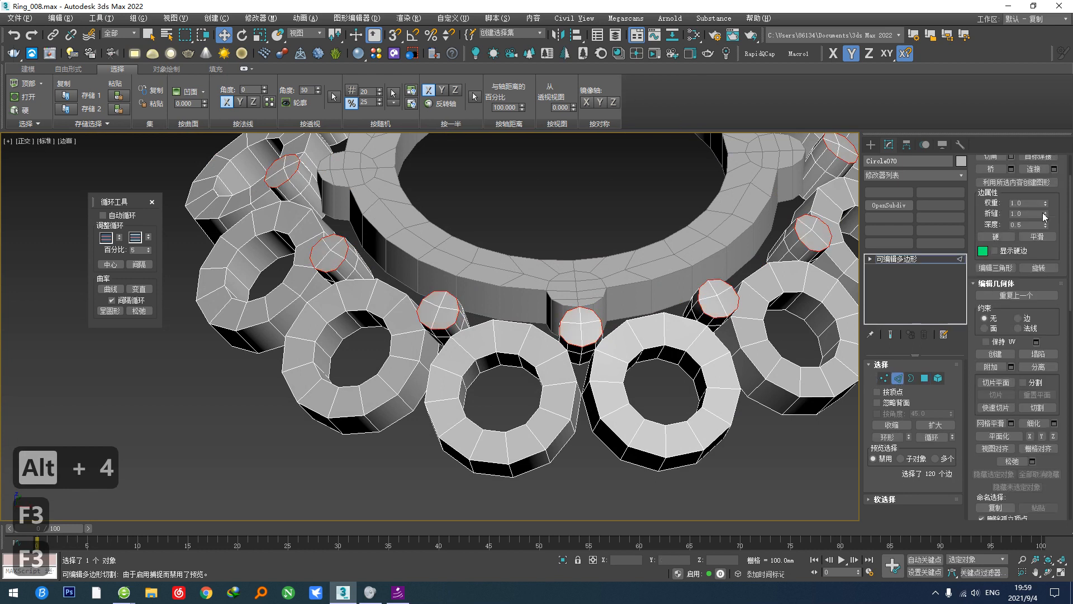
{"action": "middle_click_drag", "start_coordinate": [849, 352], "coordinate": [807, 388]}
{"action": "left_click", "coordinate": [897, 378]}
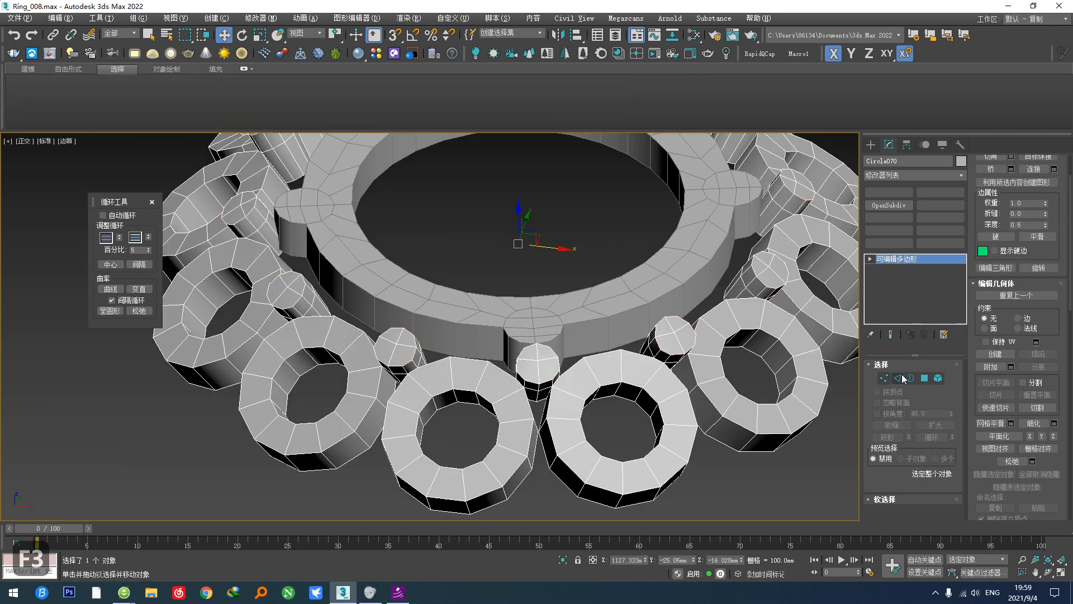
Step: Try OpenSubdiv with more iterations on the outer rings and small cylinders, inspect the smoothing and remove the modifier
{"action": "left_click", "coordinate": [889, 206]}
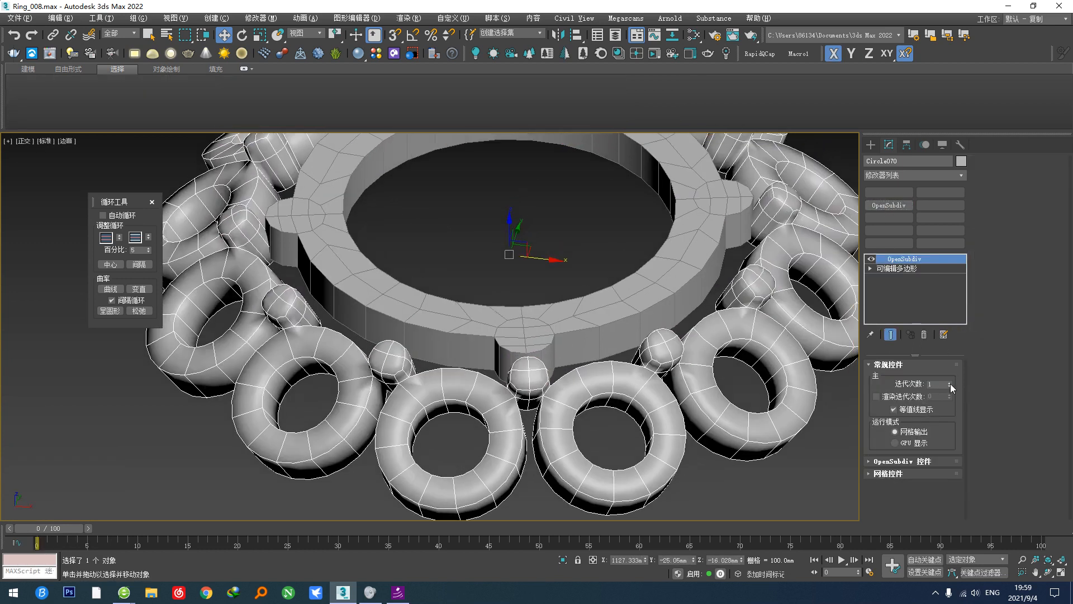
{"action": "left_click", "coordinate": [950, 383]}
{"action": "left_click", "coordinate": [950, 384]}
{"action": "middle_click_drag", "start_coordinate": [690, 406], "coordinate": [578, 340], "text": "alt"}
{"action": "key", "text": "F3"}
{"action": "key", "text": "F3"}
{"action": "key", "text": "F4"}
{"action": "left_click", "coordinate": [923, 335]}
Step: Rotate the large inner ring 30 degrees about Z in the top view, placing its four round tabs on the diagonals
{"action": "middle_click_drag", "start_coordinate": [494, 334], "coordinate": [484, 370]}
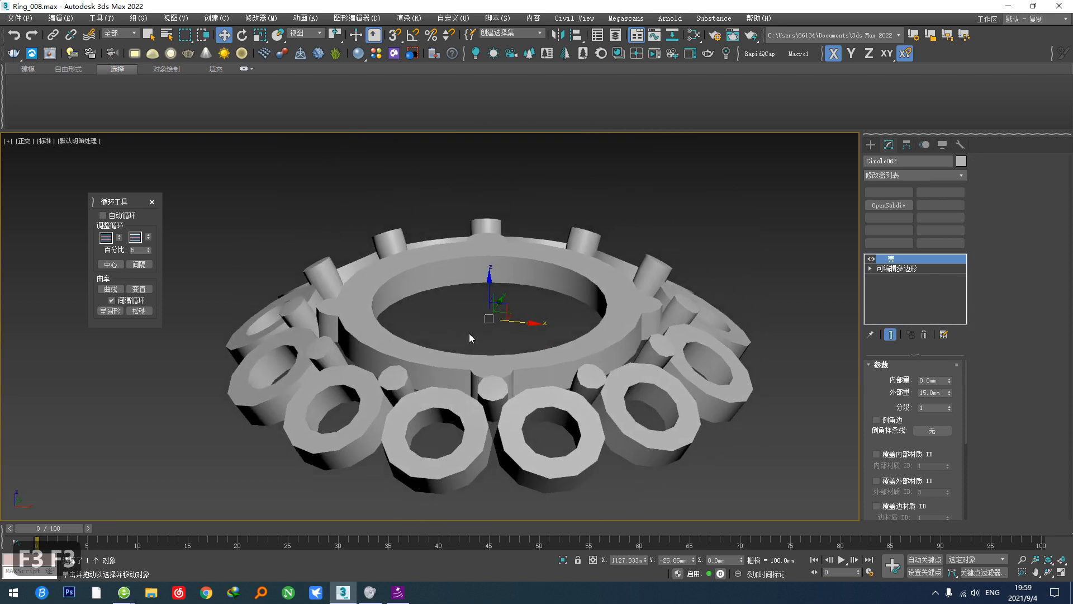
{"action": "key", "text": "F4"}
{"action": "mouse_move", "coordinate": [428, 443]}
{"action": "middle_mouse_down", "text": "alt"}
{"action": "mouse_move", "coordinate": [431, 423]}
{"action": "mouse_move", "coordinate": [434, 439]}
{"action": "middle_mouse_up", "text": "alt"}
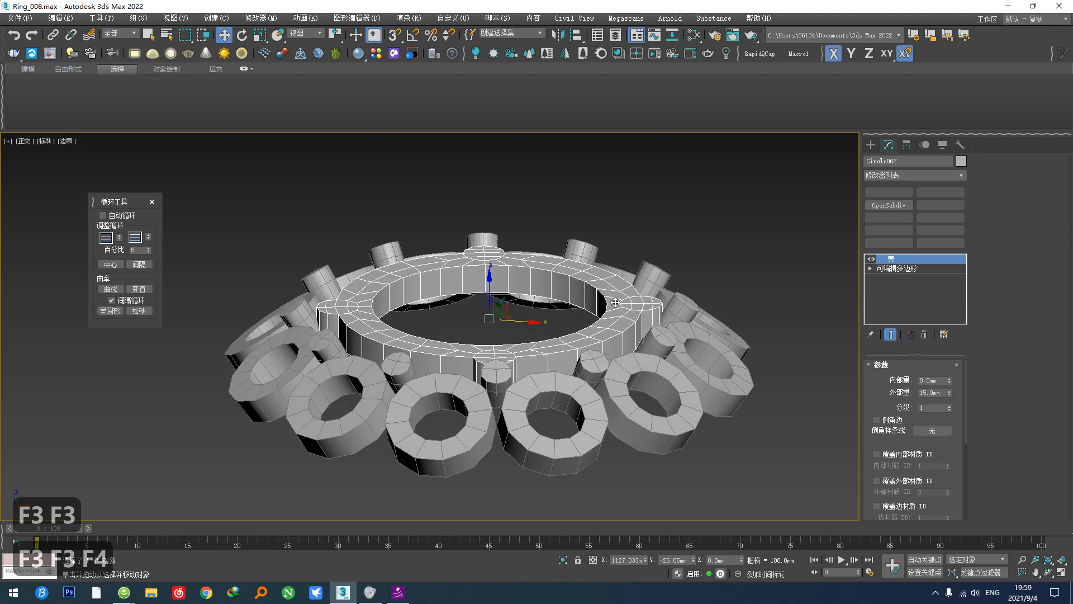
{"action": "key", "text": "t"}
{"action": "scroll", "coordinate": [530, 375], "scroll_direction": "down", "scroll_amount": 6}
{"action": "middle_click_drag", "start_coordinate": [530, 379], "coordinate": [465, 393]}
{"action": "scroll", "coordinate": [445, 372], "scroll_direction": "down", "scroll_amount": 2}
{"action": "scroll", "coordinate": [438, 361], "scroll_direction": "up", "scroll_amount": 3}
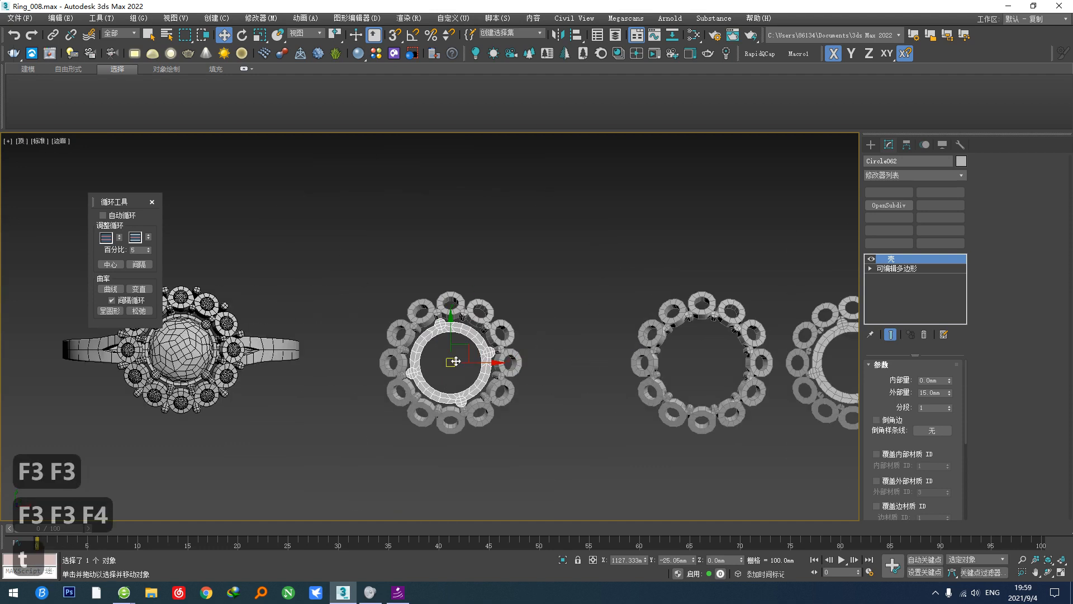
{"action": "scroll", "coordinate": [456, 361], "scroll_direction": "up", "scroll_amount": 3}
{"action": "key", "text": "e"}
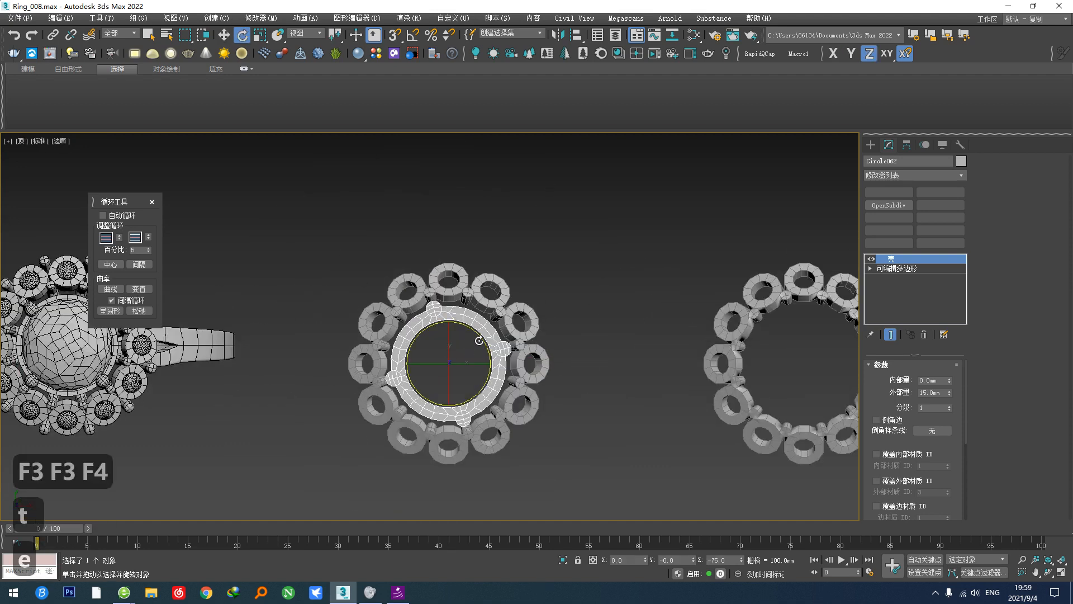
{"action": "left_click_drag", "start_coordinate": [478, 340], "coordinate": [463, 333]}
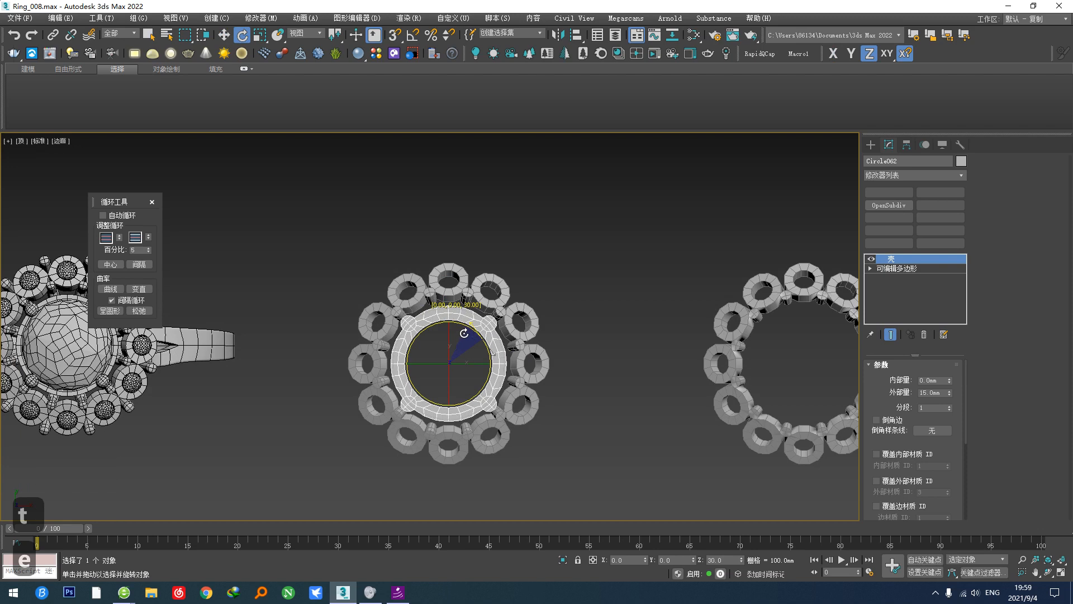
Step: Clone the rotated inner ring along X as a spare copy and reselect the original ring
{"action": "scroll", "coordinate": [411, 316], "scroll_direction": "up", "scroll_amount": 4}
{"action": "scroll", "coordinate": [391, 317], "scroll_direction": "down", "scroll_amount": 2}
{"action": "middle_click_drag", "start_coordinate": [632, 371], "coordinate": [435, 339]}
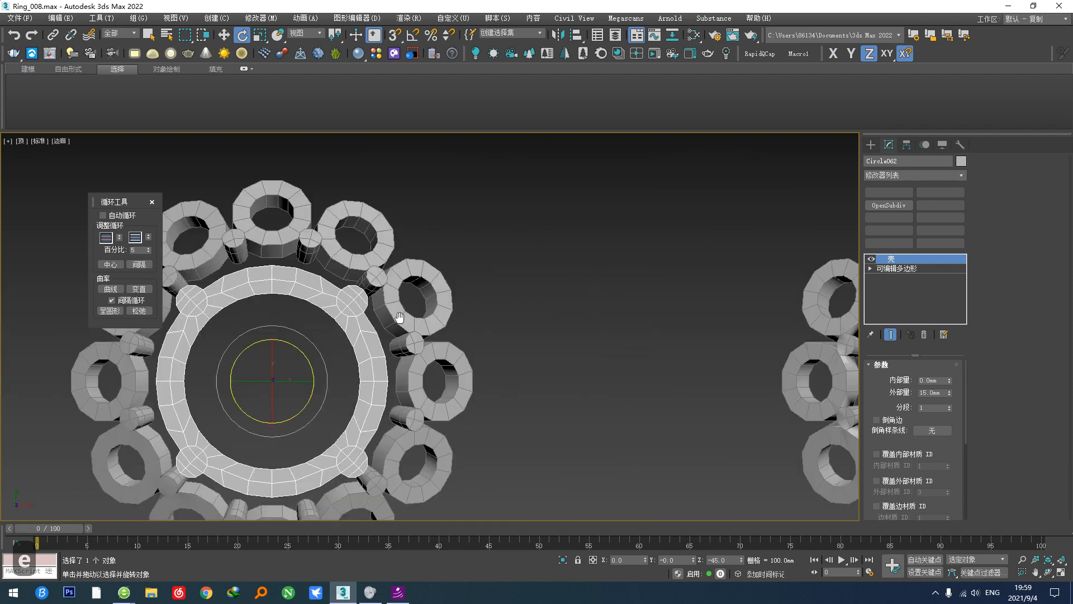
{"action": "scroll", "coordinate": [399, 320], "scroll_direction": "down", "scroll_amount": 3}
{"action": "key", "text": "w"}
{"action": "scroll", "coordinate": [357, 356], "scroll_direction": "down", "scroll_amount": 3}
{"action": "left_click_drag", "start_coordinate": [356, 345], "coordinate": [838, 345], "text": "shift"}
{"action": "left_click", "coordinate": [562, 343]}
{"action": "scroll", "coordinate": [347, 324], "scroll_direction": "up", "scroll_amount": 6}
{"action": "left_click", "coordinate": [348, 324]}
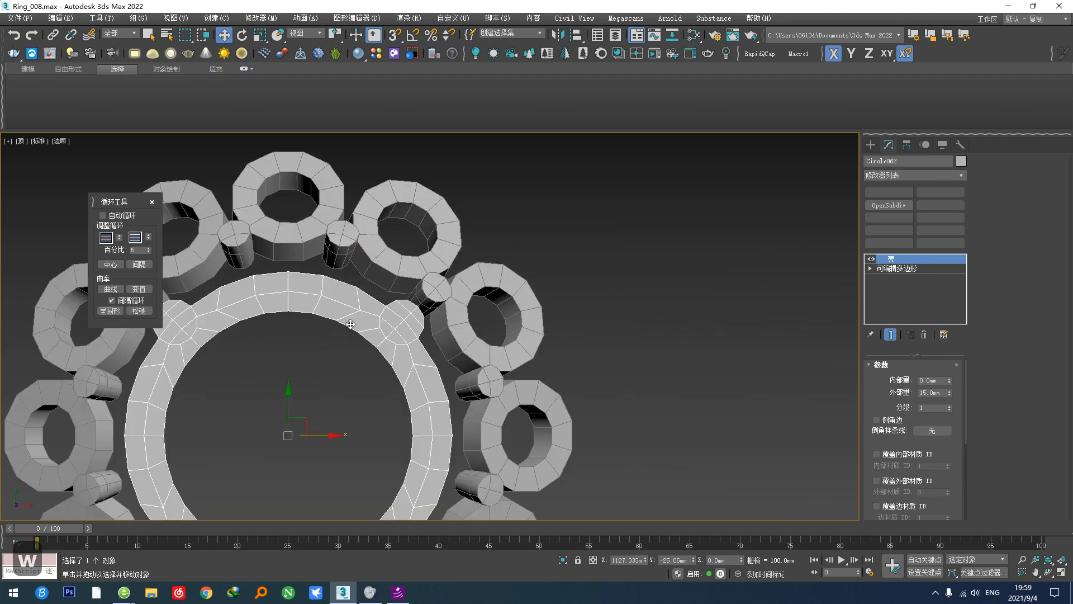
Step: Collapse the inner ring to Editable Poly and select its upper row of vertices in the front view
{"action": "key", "text": "F5"}
{"action": "scroll", "coordinate": [373, 357], "scroll_direction": "down", "scroll_amount": 3}
{"action": "key", "text": "f"}
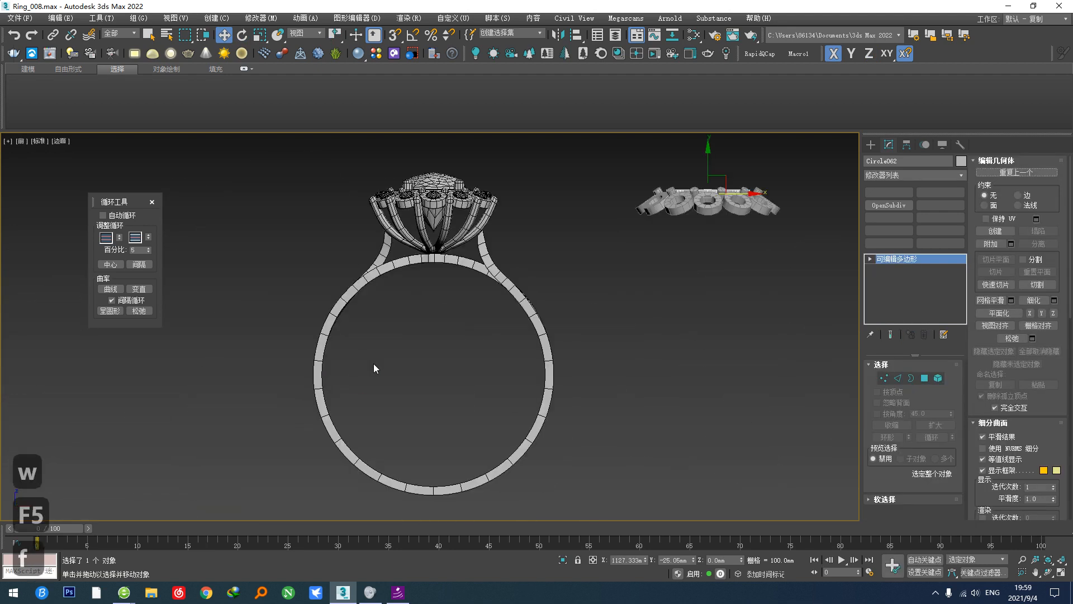
{"action": "key", "text": "1"}
{"action": "scroll", "coordinate": [668, 231], "scroll_direction": "up", "scroll_amount": 4}
{"action": "key", "text": "F3"}
{"action": "middle_click_drag", "start_coordinate": [584, 320], "coordinate": [457, 332]}
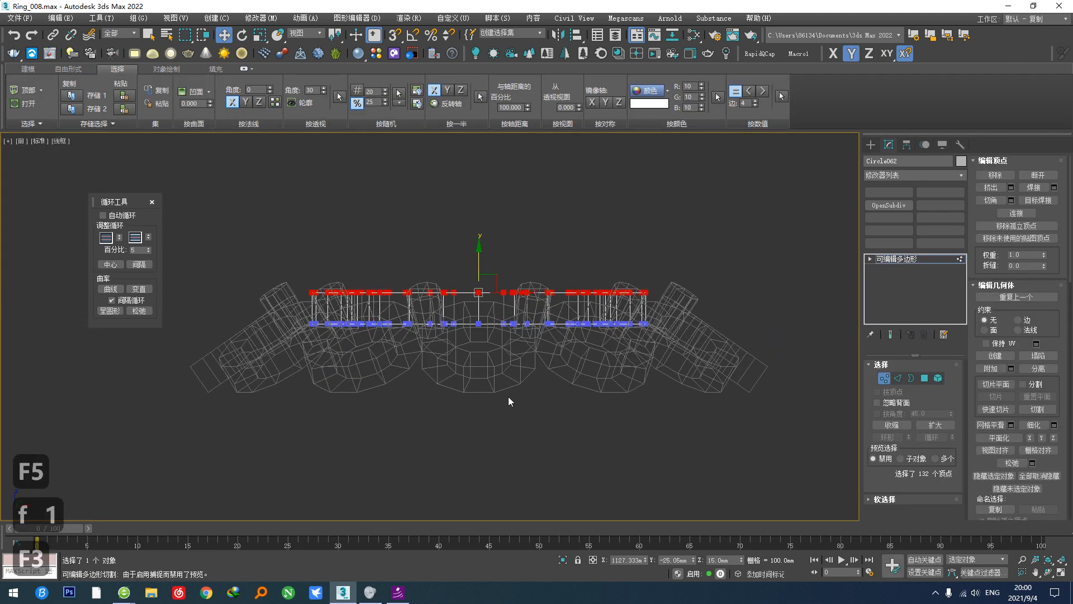
{"action": "left_click_drag", "start_coordinate": [250, 256], "coordinate": [703, 307]}
Step: Try scaling the inner ring's upper vertices slightly outward in the horizontal plane to flare the top
{"action": "key", "text": "r"}
{"action": "scroll", "coordinate": [487, 288], "scroll_direction": "up", "scroll_amount": 4}
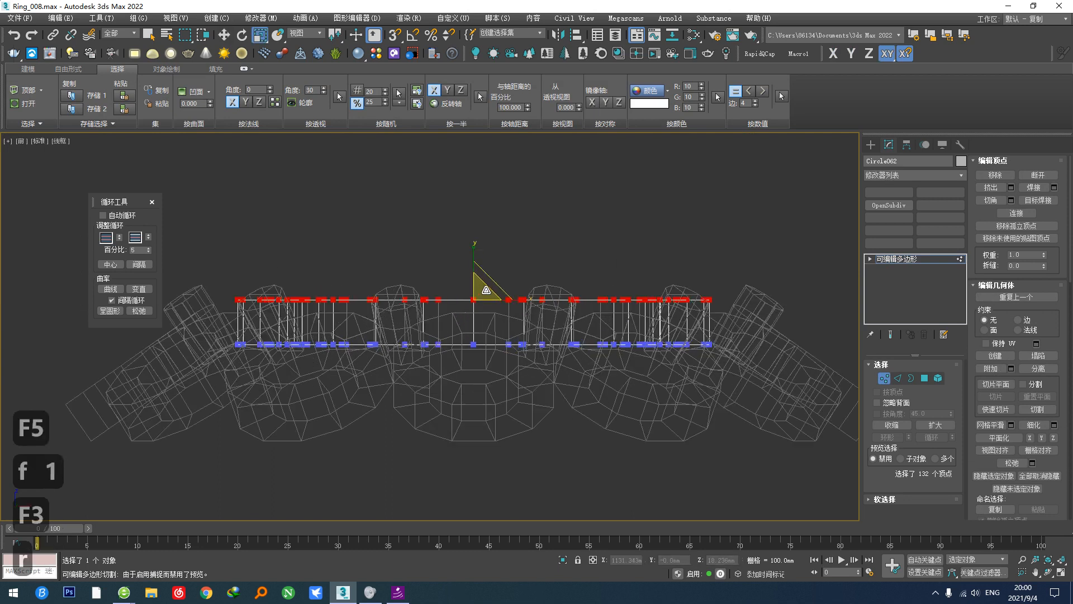
{"action": "middle_click_drag", "start_coordinate": [487, 288], "coordinate": [488, 351], "text": "alt"}
{"action": "left_click_drag", "start_coordinate": [456, 314], "coordinate": [453, 313]}
{"action": "key", "text": "F3"}
{"action": "scroll", "coordinate": [457, 326], "scroll_direction": "down", "scroll_amount": 2}
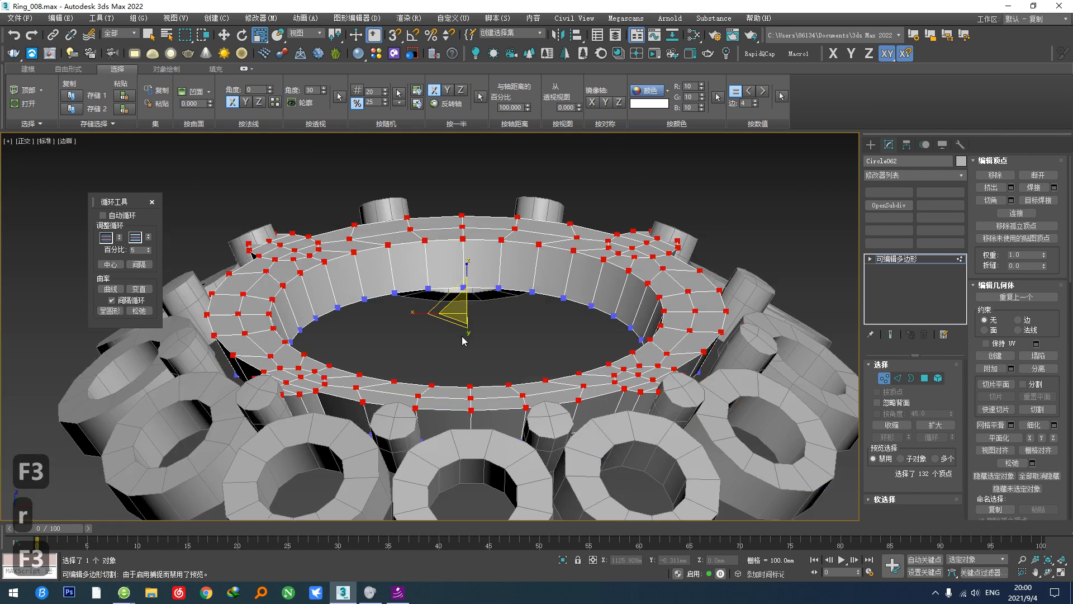
{"action": "middle_click_drag", "start_coordinate": [462, 334], "coordinate": [456, 366], "text": "alt"}
{"action": "left_click_drag", "start_coordinate": [449, 316], "coordinate": [451, 315]}
Step: Select similar centre edges on the four tabs and expand them to the round top cap faces
{"action": "mouse_move", "coordinate": [453, 352]}
{"action": "middle_mouse_down", "text": "alt"}
{"action": "mouse_move", "coordinate": [450, 313]}
{"action": "mouse_move", "coordinate": [453, 369]}
{"action": "middle_mouse_up", "text": "alt"}
{"action": "middle_click_drag", "start_coordinate": [313, 396], "coordinate": [311, 420], "text": "alt"}
{"action": "scroll", "coordinate": [310, 420], "scroll_direction": "up", "scroll_amount": 2}
{"action": "key", "text": "2"}
{"action": "left_click", "coordinate": [312, 434]}
{"action": "left_click", "coordinate": [307, 454], "text": "ctrl"}
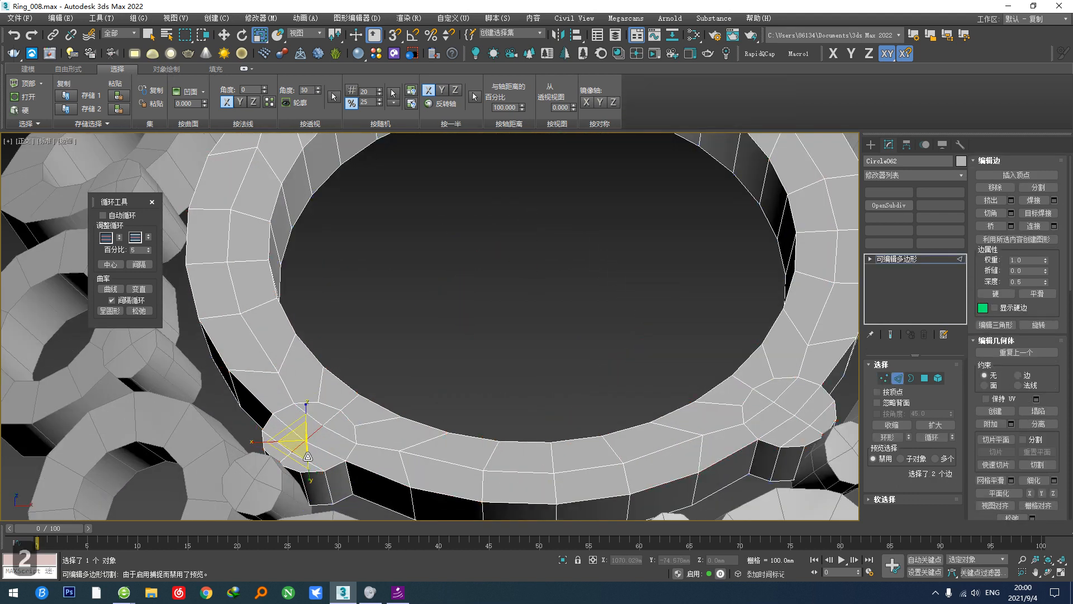
{"action": "key", "text": "h"}
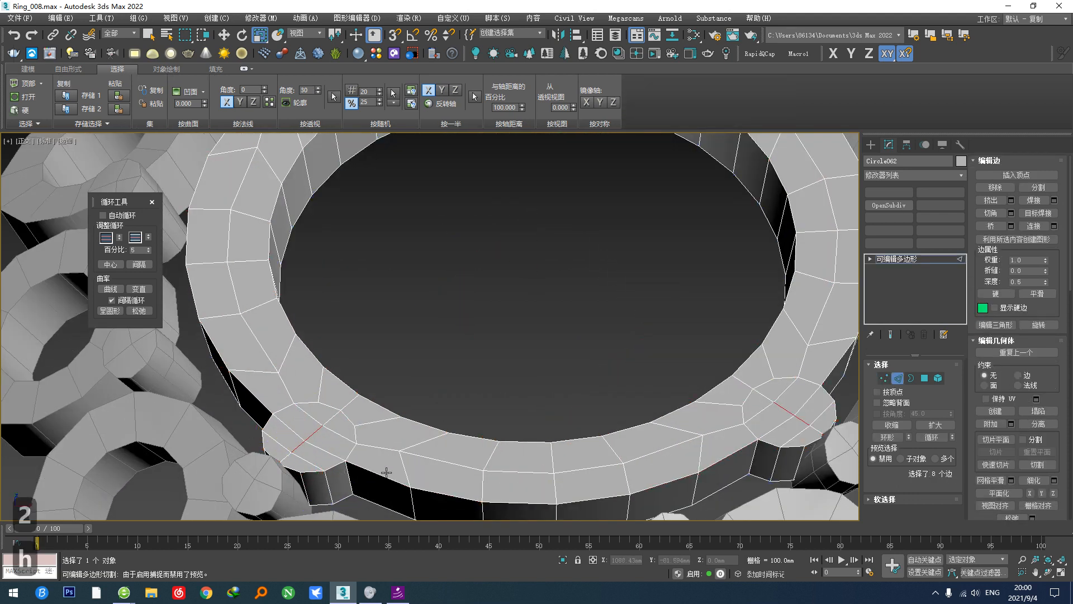
{"action": "middle_click_drag", "start_coordinate": [386, 473], "coordinate": [357, 448], "text": "alt"}
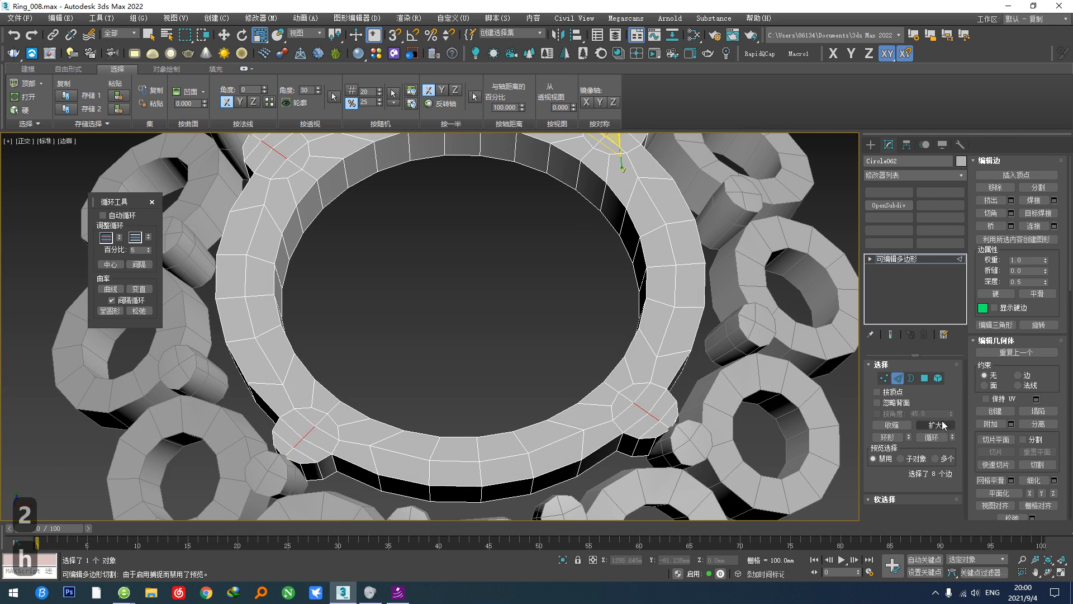
{"action": "left_click", "coordinate": [941, 424]}
{"action": "left_click", "coordinate": [924, 379], "text": "ctrl"}
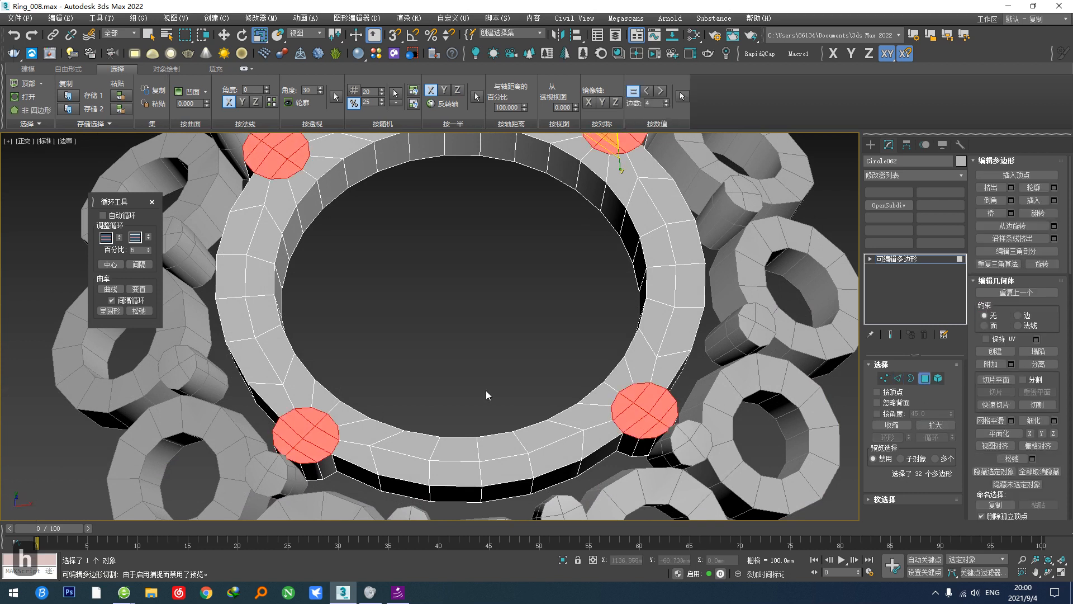
Step: Try extruding the four round tab caps to a height of about 13.7 mm and cancel the extrusion
{"action": "mouse_move", "coordinate": [485, 390]}
{"action": "middle_mouse_down", "text": "alt"}
{"action": "mouse_move", "coordinate": [474, 297]}
{"action": "mouse_move", "coordinate": [488, 378]}
{"action": "middle_mouse_up", "text": "alt"}
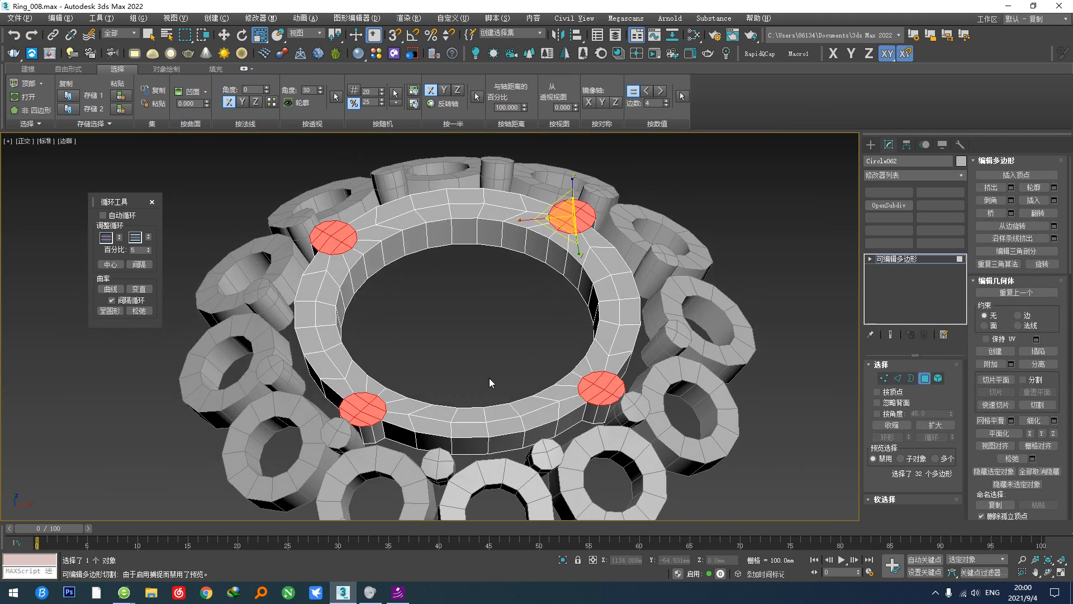
{"action": "key", "text": "alt+q"}
{"action": "left_click", "coordinate": [443, 333]}
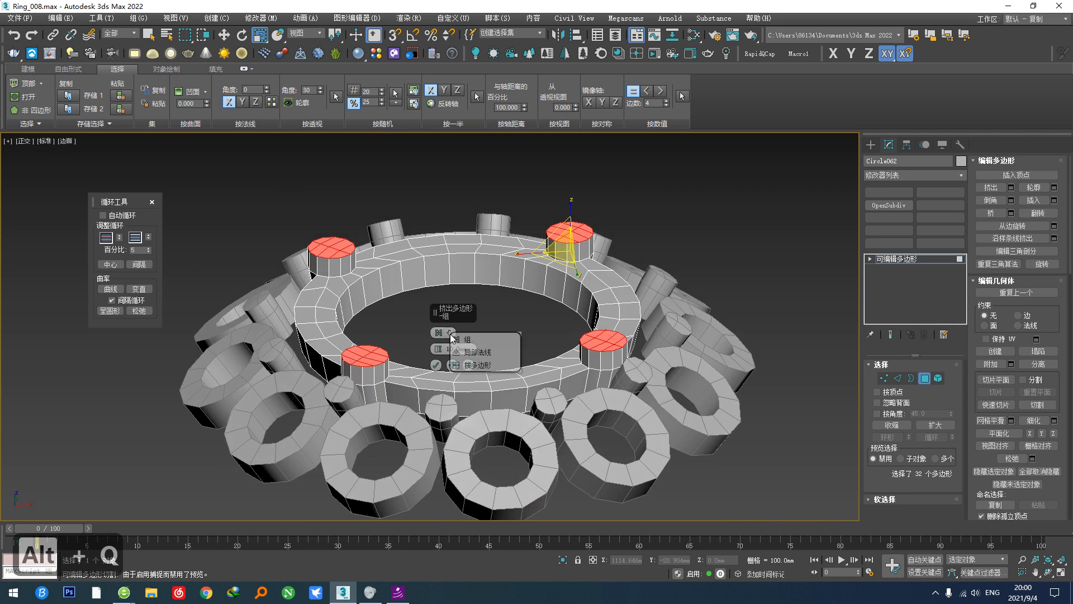
{"action": "left_click", "coordinate": [465, 363]}
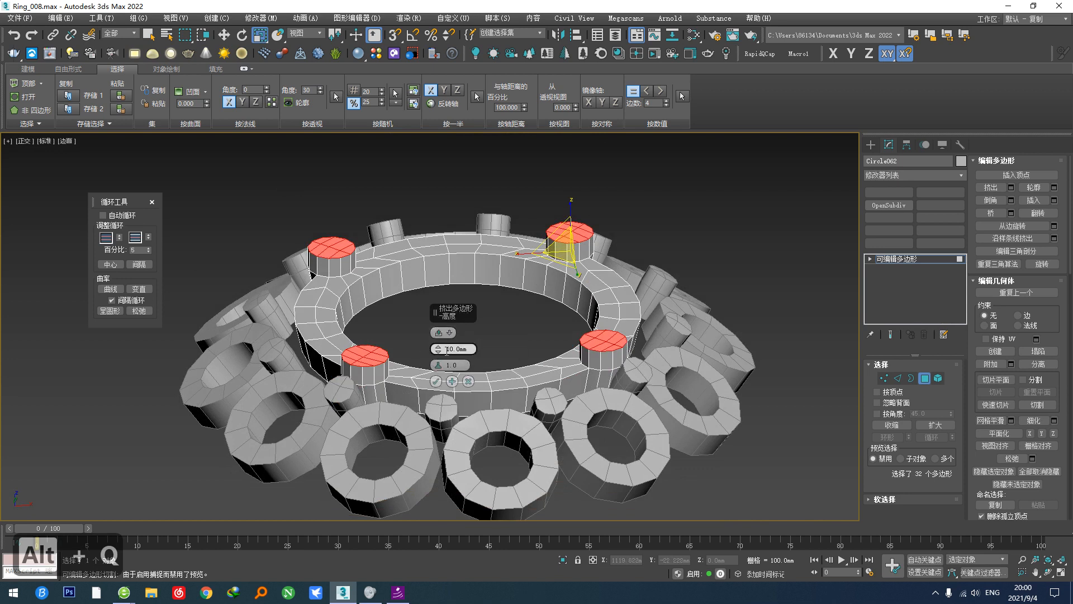
{"action": "left_click", "coordinate": [449, 334]}
{"action": "left_click", "coordinate": [444, 351]}
{"action": "left_click_drag", "start_coordinate": [438, 340], "coordinate": [437, 337]}
{"action": "mouse_move", "coordinate": [368, 355]}
{"action": "middle_mouse_down", "text": "alt"}
{"action": "mouse_move", "coordinate": [327, 339]}
{"action": "mouse_move", "coordinate": [322, 370]}
{"action": "mouse_move", "coordinate": [340, 344]}
{"action": "mouse_move", "coordinate": [368, 354]}
{"action": "mouse_move", "coordinate": [360, 394]}
{"action": "mouse_move", "coordinate": [364, 363]}
{"action": "middle_mouse_up", "text": "alt"}
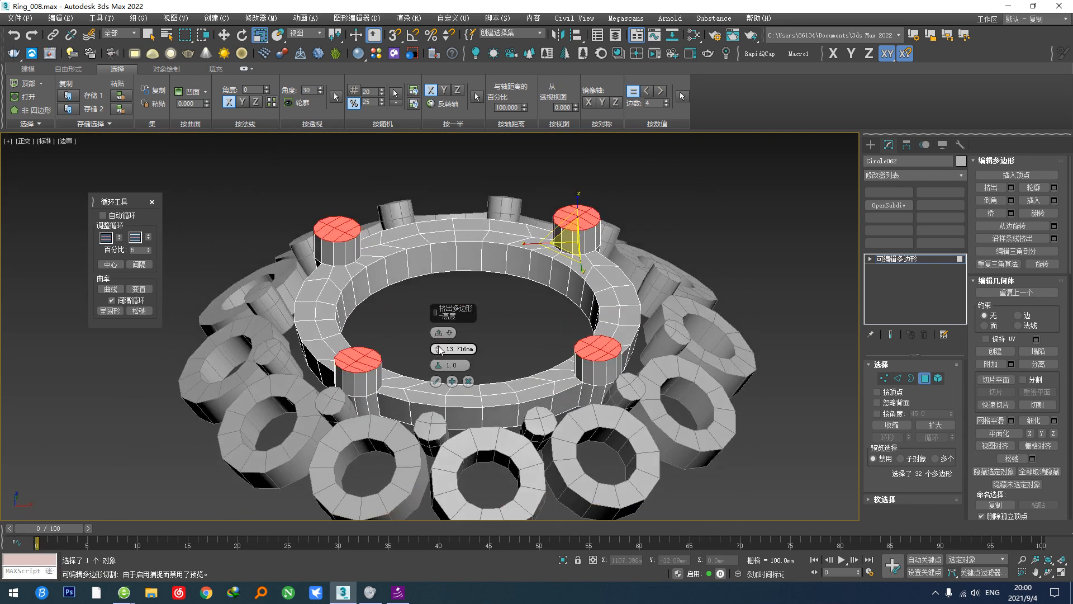
{"action": "left_click", "coordinate": [468, 382]}
Step: Undo the tab cap selections and the scaling of the inner ring's upper vertices
{"action": "middle_click_drag", "start_coordinate": [468, 382], "coordinate": [441, 402], "text": "alt"}
{"action": "key", "text": "ctrl+z"}
{"action": "key", "text": "ctrl+z"}
{"action": "key", "text": "ctrl+z"}
{"action": "key", "text": "ctrl+z"}
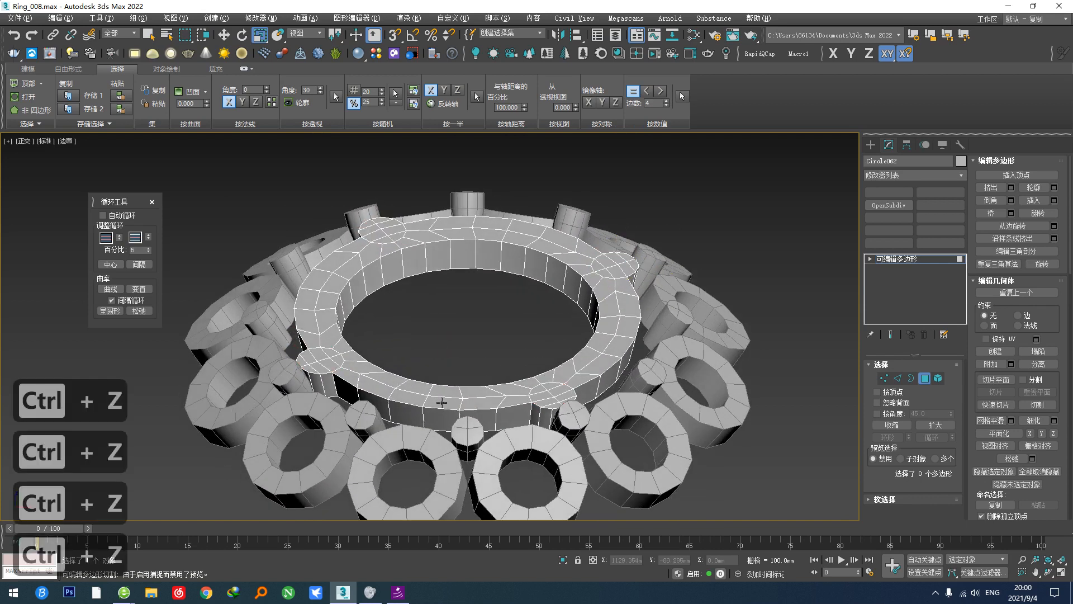
{"action": "key", "text": "ctrl+z"}
{"action": "key", "text": "ctrl+z"}
{"action": "key", "text": "ctrl+z"}
{"action": "key", "text": "ctrl+z"}
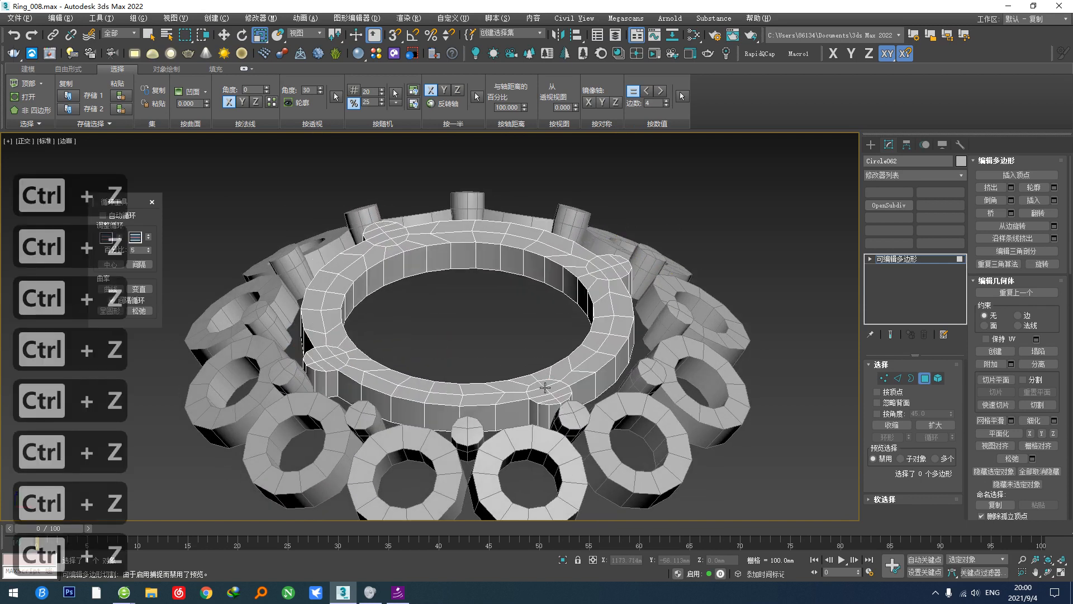
Step: Select the round cap faces of all four tabs, using similar centre edges on the unscaled ring
{"action": "scroll", "coordinate": [545, 386], "scroll_direction": "up", "scroll_amount": 4}
{"action": "key", "text": "2"}
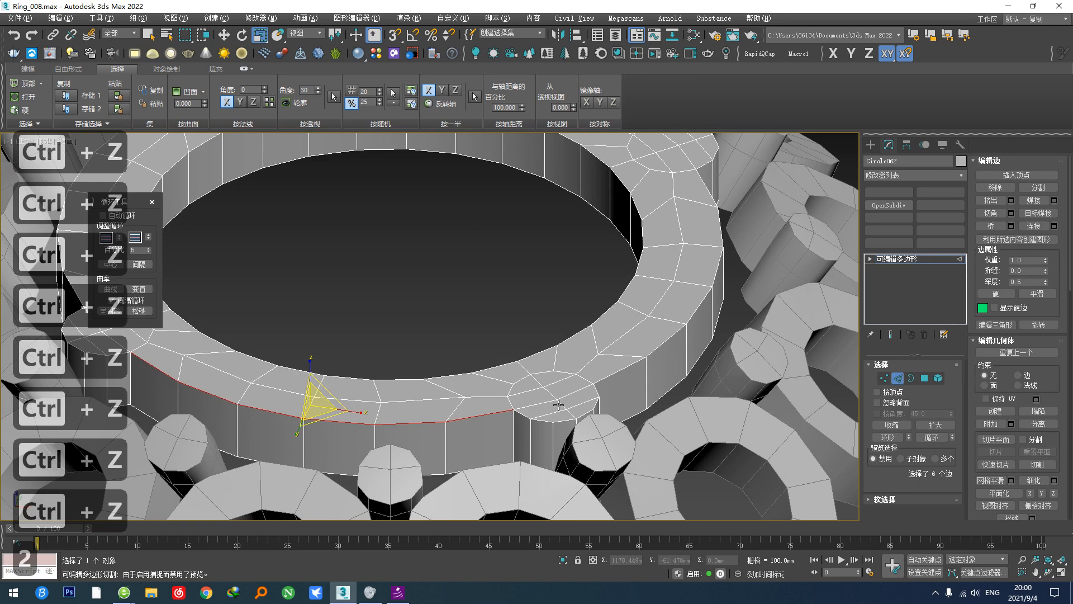
{"action": "left_click", "coordinate": [553, 393]}
{"action": "key", "text": "h"}
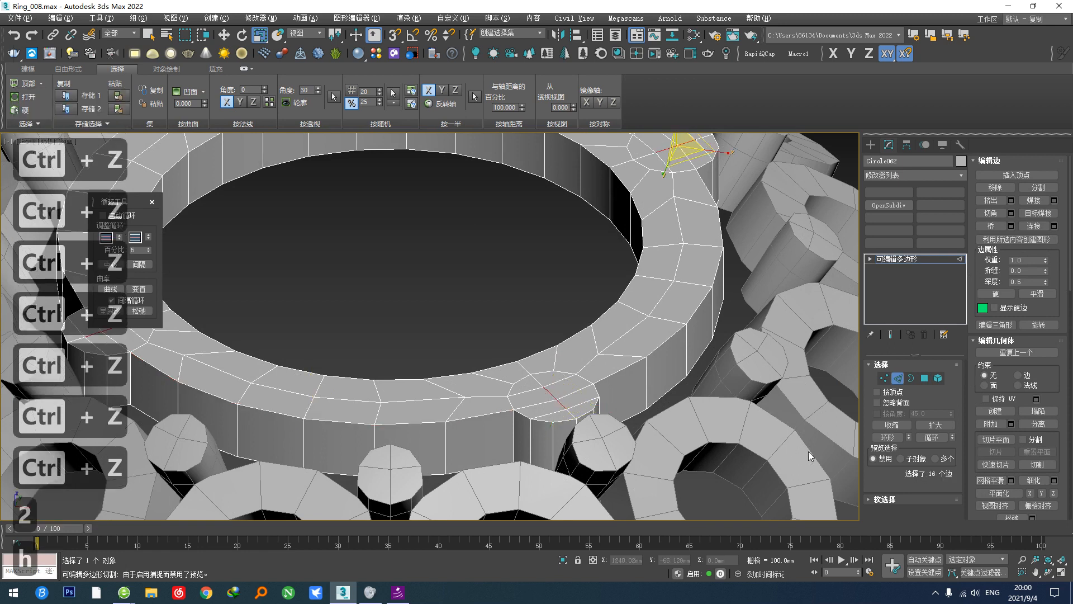
{"action": "key", "text": "4"}
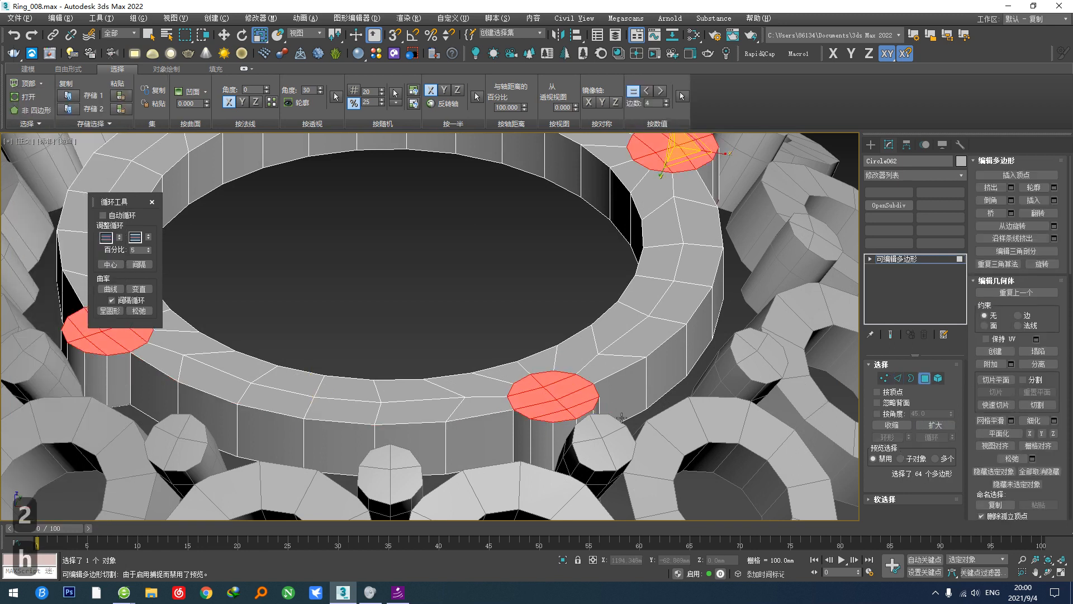
Step: Extrude the selected round tab caps into short posts and move them slightly upward along Z
{"action": "key", "text": "alt+q"}
{"action": "left_click", "coordinate": [438, 384]}
{"action": "scroll", "coordinate": [438, 384], "scroll_direction": "down", "scroll_amount": 2}
{"action": "middle_click_drag", "start_coordinate": [438, 385], "coordinate": [451, 402], "text": "alt"}
{"action": "key", "text": "w"}
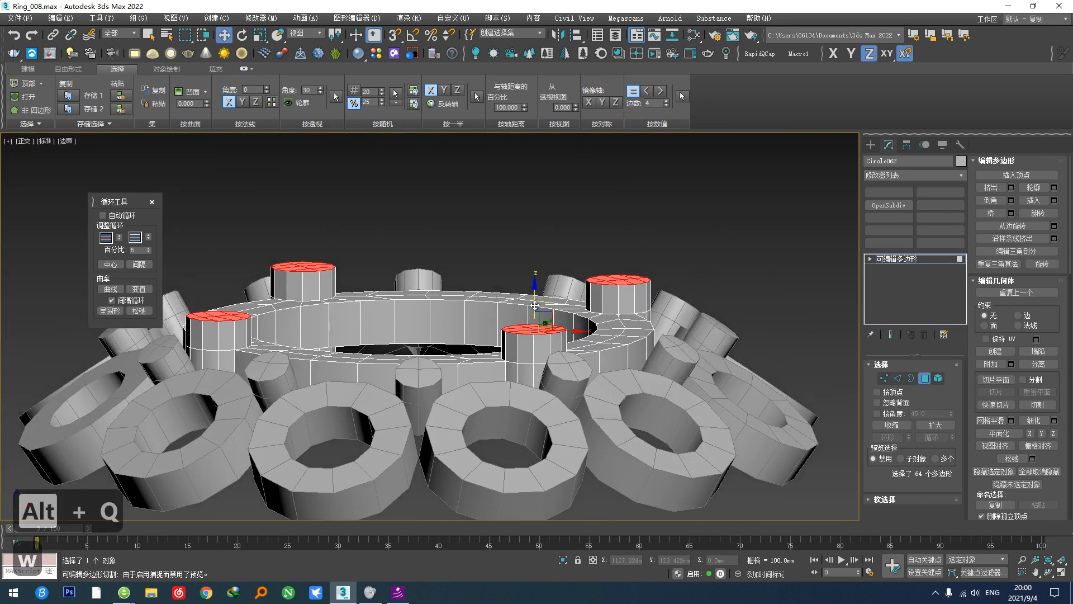
{"action": "left_click_drag", "start_coordinate": [535, 306], "coordinate": [535, 298]}
Step: Inset the cap faces of the four extruded posts by a small amount
{"action": "middle_click_drag", "start_coordinate": [569, 342], "coordinate": [593, 384], "text": "alt"}
{"action": "scroll", "coordinate": [589, 383], "scroll_direction": "up", "scroll_amount": 5}
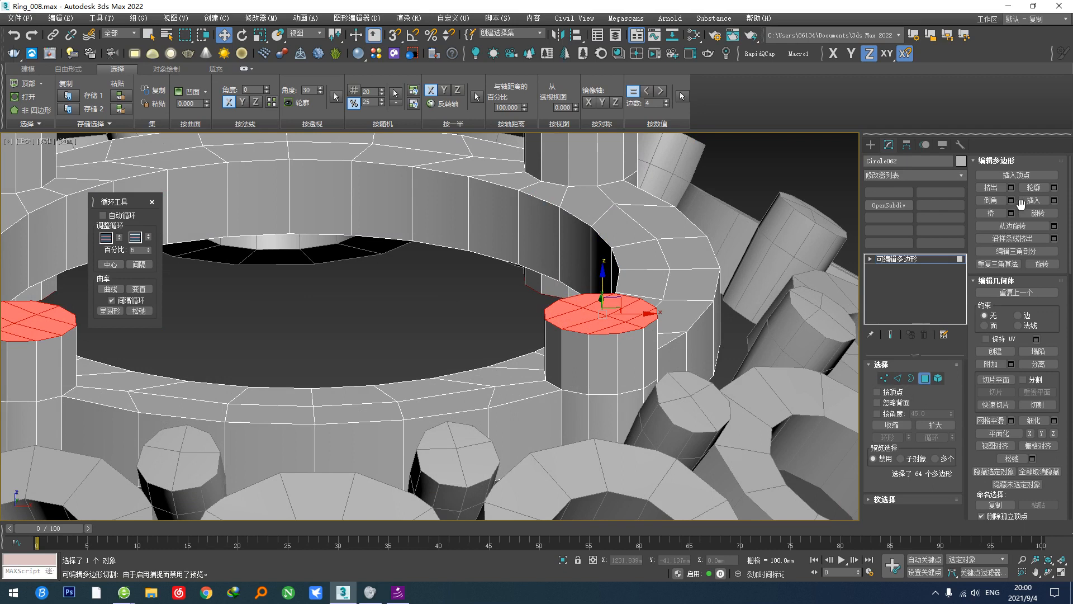
{"action": "middle_click_drag", "start_coordinate": [568, 340], "coordinate": [650, 259], "text": "alt"}
{"action": "scroll", "coordinate": [608, 438], "scroll_direction": "up", "scroll_amount": 5}
{"action": "scroll", "coordinate": [615, 408], "scroll_direction": "down", "scroll_amount": 3}
{"action": "scroll", "coordinate": [317, 402], "scroll_direction": "up", "scroll_amount": 3}
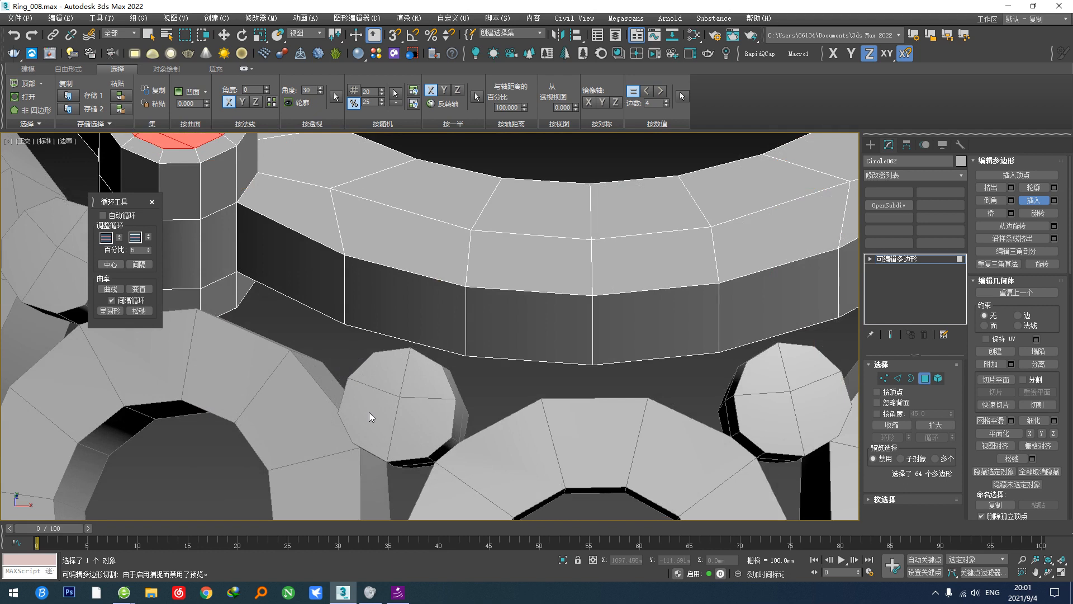
{"action": "scroll", "coordinate": [380, 404], "scroll_direction": "down", "scroll_amount": 4}
{"action": "middle_click_drag", "start_coordinate": [396, 402], "coordinate": [376, 319], "text": "alt"}
{"action": "scroll", "coordinate": [367, 215], "scroll_direction": "up", "scroll_amount": 4}
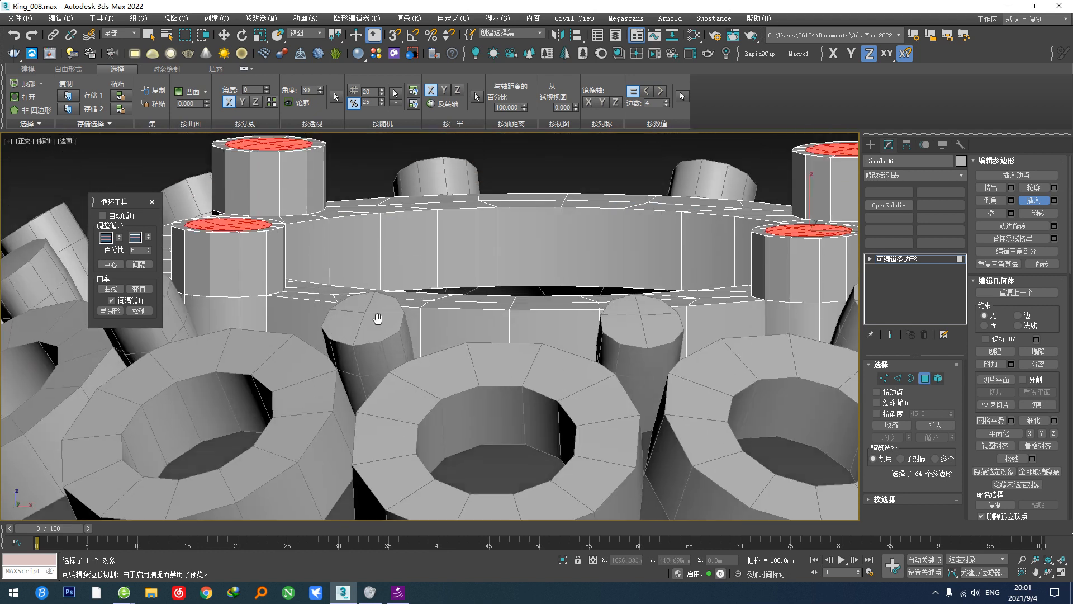
Step: Raise the inset post caps along Z to form bevelled tops and relax the selected faces
{"action": "key", "text": "w"}
{"action": "scroll", "coordinate": [445, 329], "scroll_direction": "down", "scroll_amount": 3}
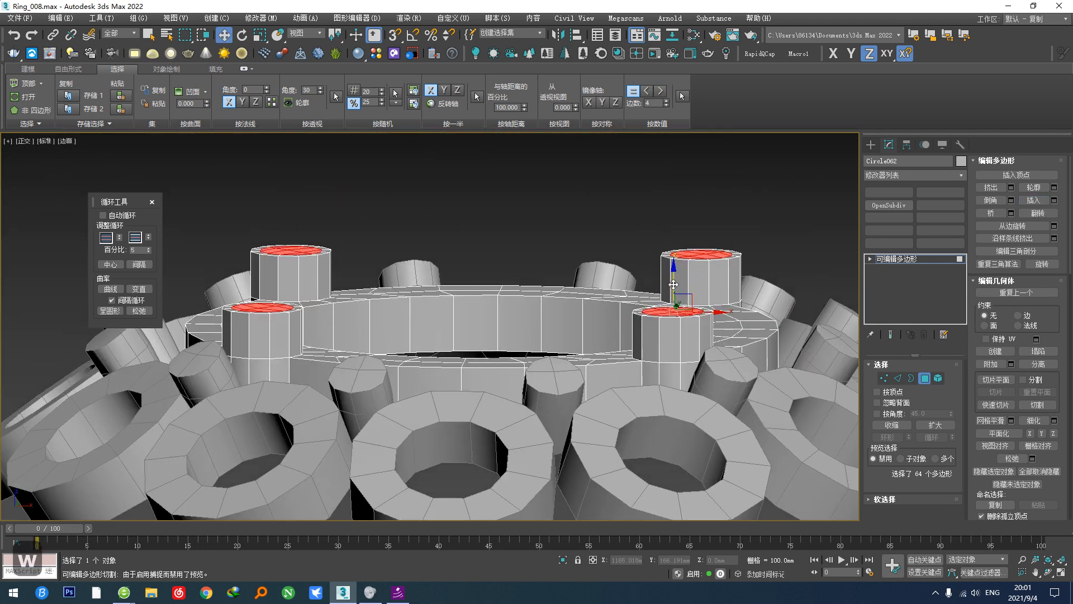
{"action": "middle_click_drag", "start_coordinate": [674, 284], "coordinate": [648, 294]}
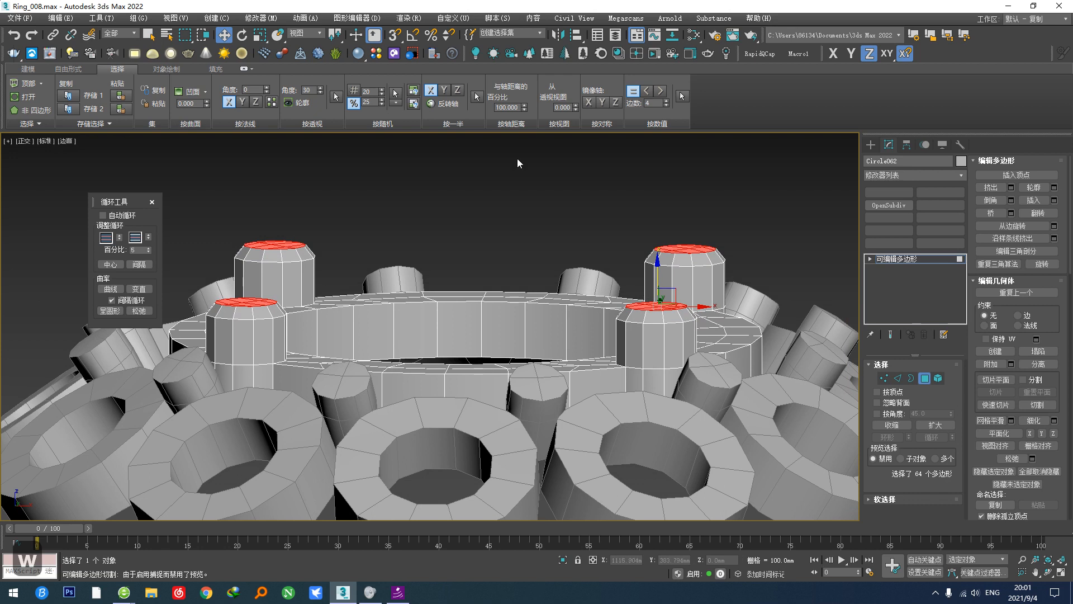
{"action": "left_click", "coordinate": [28, 68]}
{"action": "left_click", "coordinate": [452, 88]}
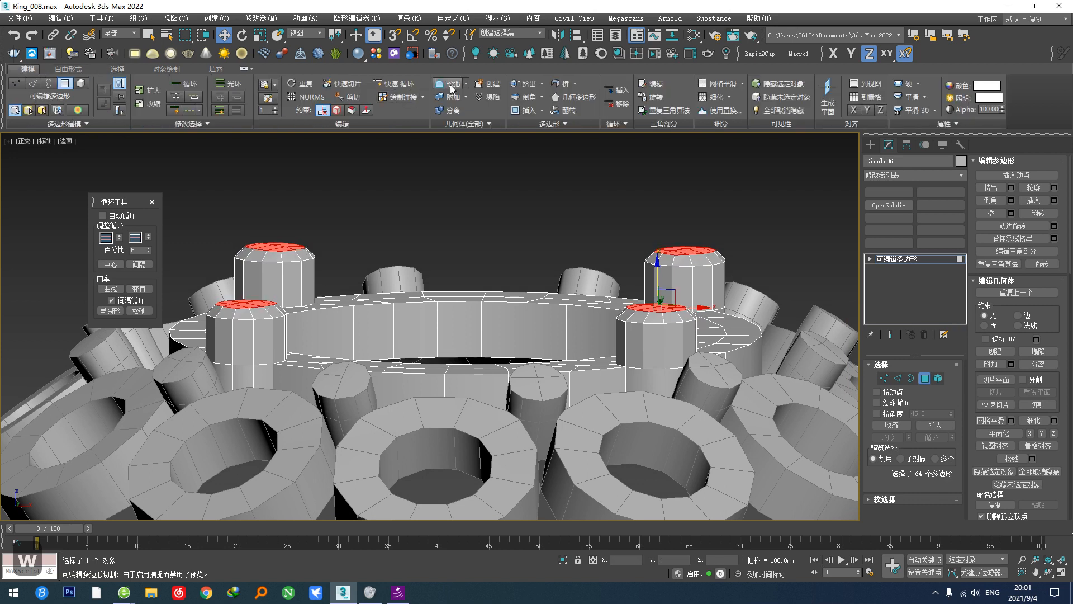
Step: Raise the centre cap vertices of the small outer posts to give them pointed tops
{"action": "middle_click_drag", "start_coordinate": [665, 332], "coordinate": [587, 285], "text": "alt"}
{"action": "key", "text": "x"}
{"action": "scroll", "coordinate": [662, 394], "scroll_direction": "down", "scroll_amount": 3}
{"action": "left_click", "coordinate": [924, 378]}
{"action": "left_click", "coordinate": [538, 457]}
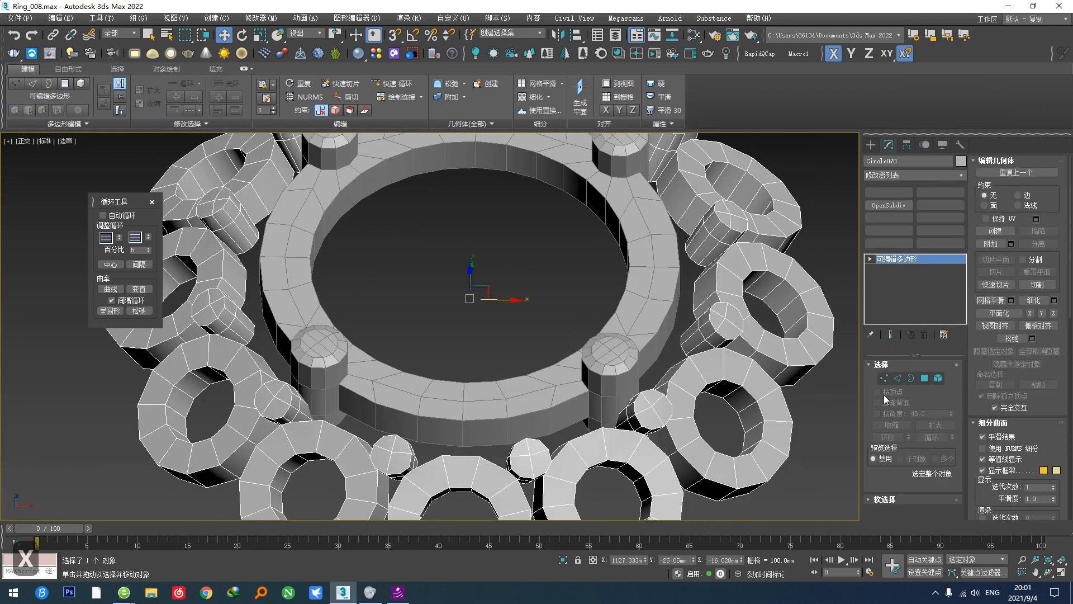
{"action": "left_click", "coordinate": [884, 379]}
{"action": "key", "text": "s"}
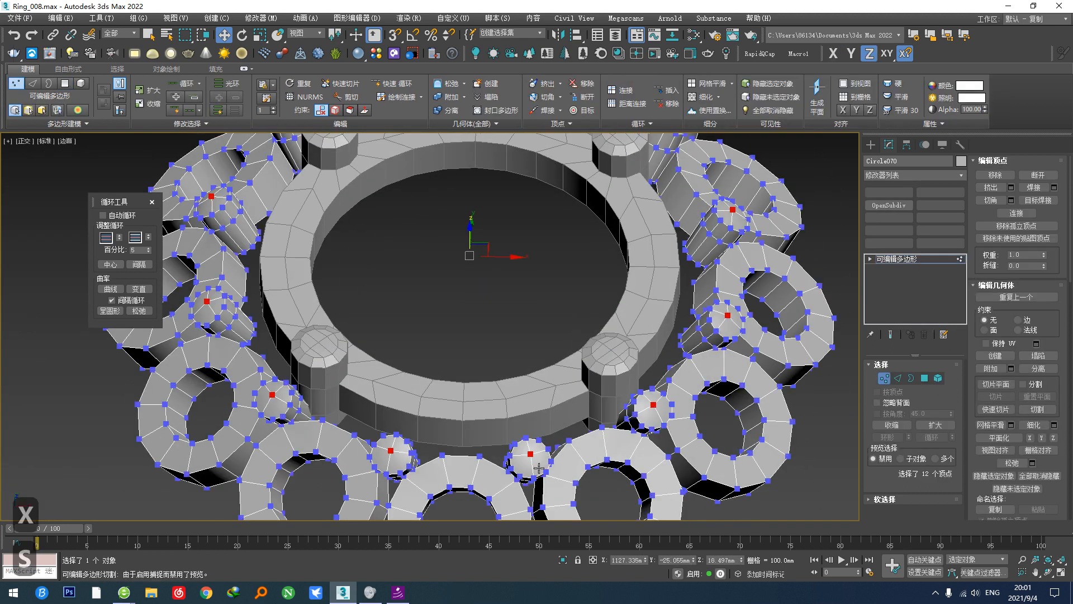
{"action": "mouse_move", "coordinate": [537, 463]}
{"action": "middle_mouse_down", "text": "alt"}
{"action": "mouse_move", "coordinate": [540, 414]}
{"action": "mouse_move", "coordinate": [531, 420]}
{"action": "mouse_move", "coordinate": [535, 467]}
{"action": "middle_mouse_up", "text": "alt"}
{"action": "left_click", "coordinate": [884, 378]}
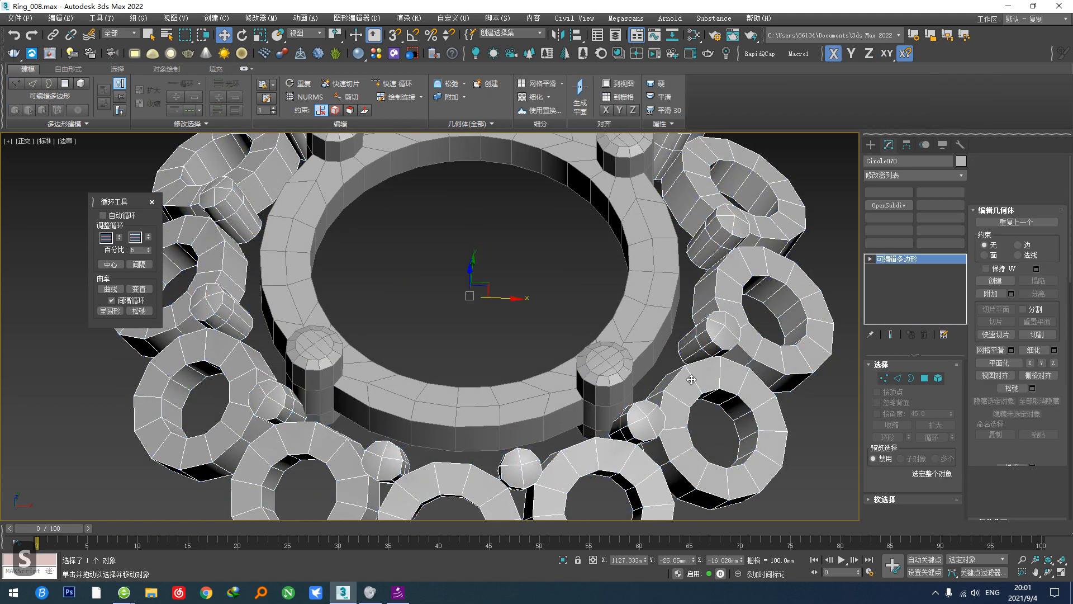
Step: Select all polygons of the central bezel ring and auto-smooth them at 45
{"action": "left_click", "coordinate": [924, 378]}
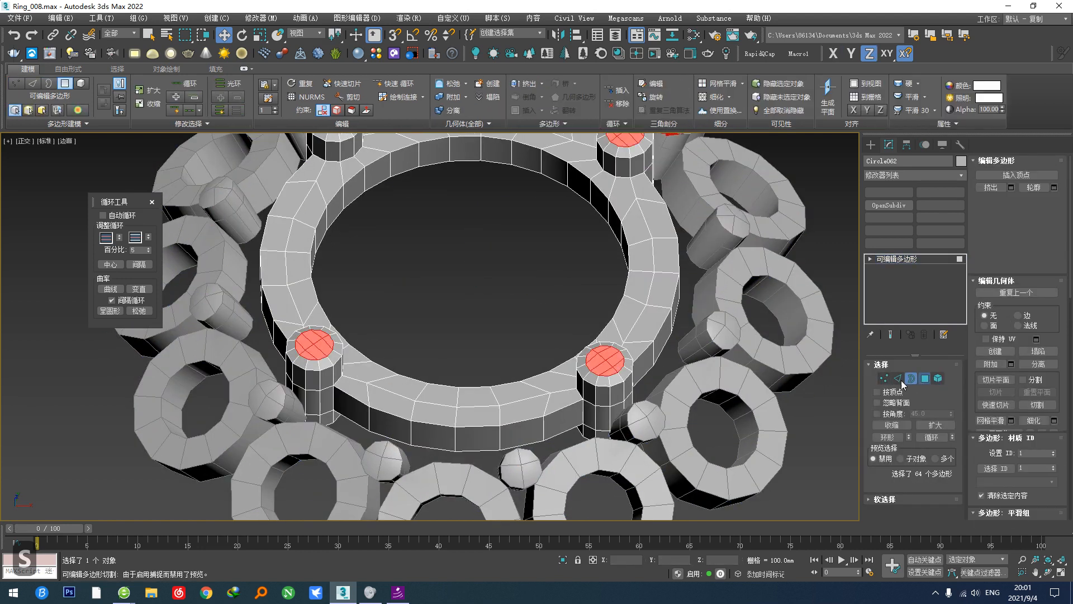
{"action": "key", "text": "ctrl+a"}
{"action": "scroll", "coordinate": [1006, 413], "scroll_direction": "down", "scroll_amount": 3}
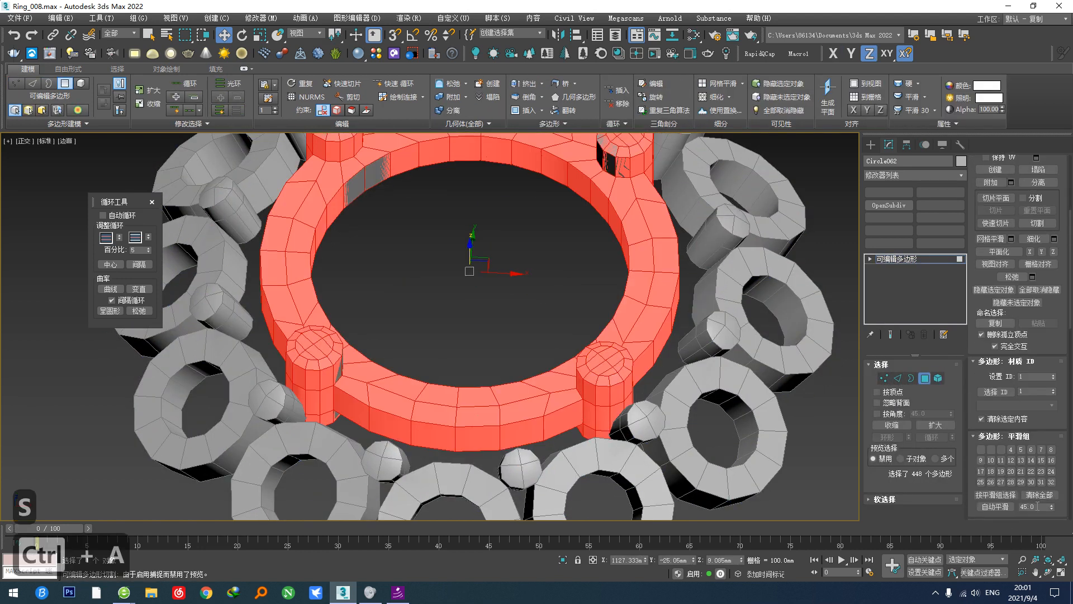
{"action": "middle_click_drag", "start_coordinate": [719, 388], "coordinate": [718, 407]}
Step: Select the hard edges of the central bezel ring and set their crease to 0.06
{"action": "key", "text": "2"}
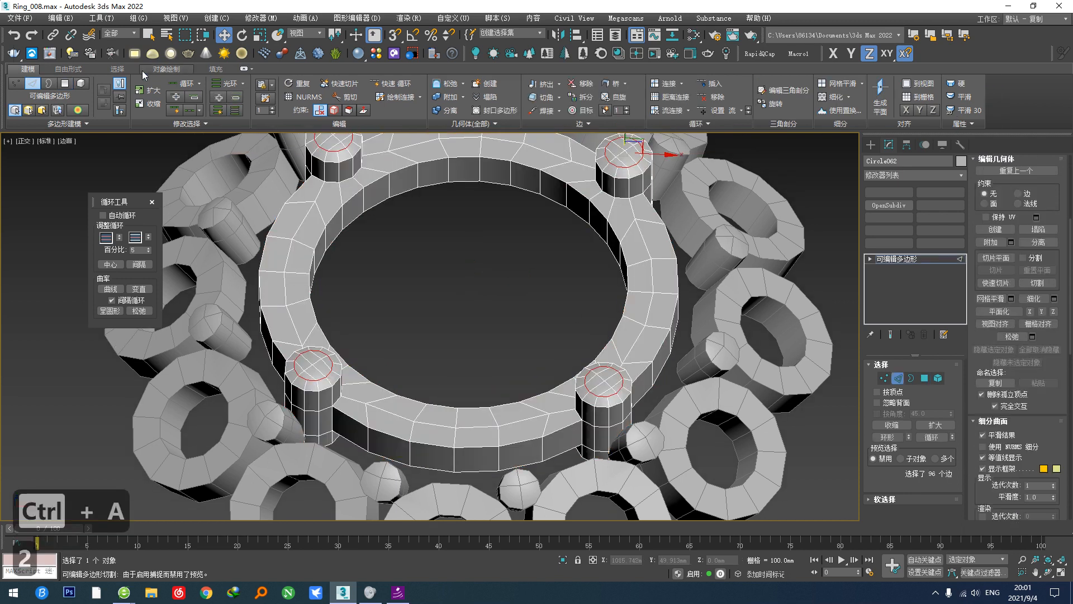
{"action": "left_click", "coordinate": [116, 69]}
{"action": "left_click", "coordinate": [20, 110]}
{"action": "middle_click_drag", "start_coordinate": [417, 431], "coordinate": [566, 353], "text": "alt"}
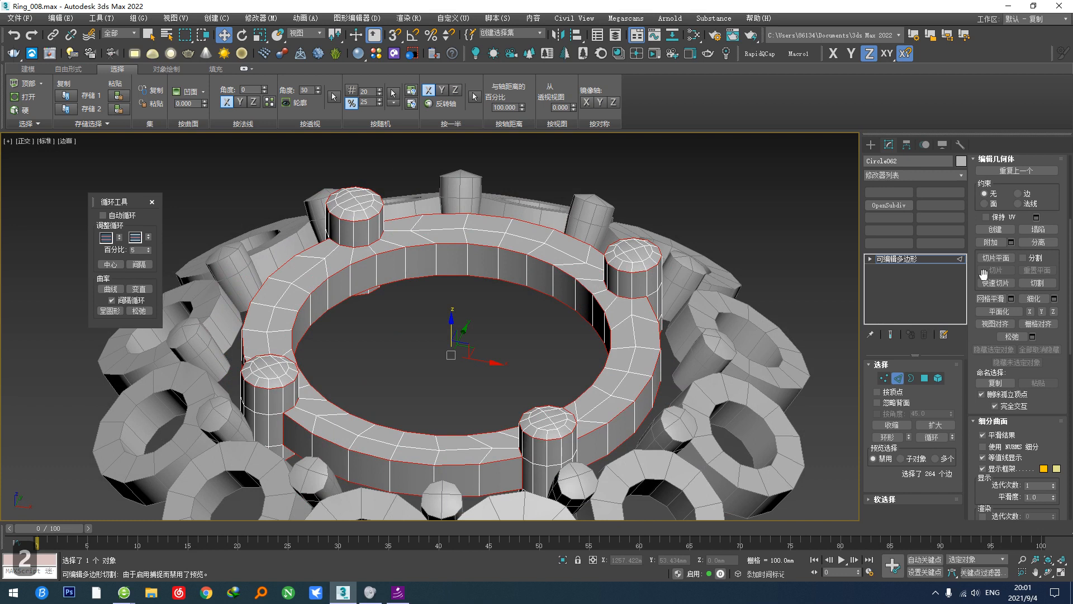
{"action": "scroll", "coordinate": [975, 265], "scroll_direction": "up", "scroll_amount": 5}
{"action": "left_click_drag", "start_coordinate": [1044, 271], "coordinate": [1043, 259]}
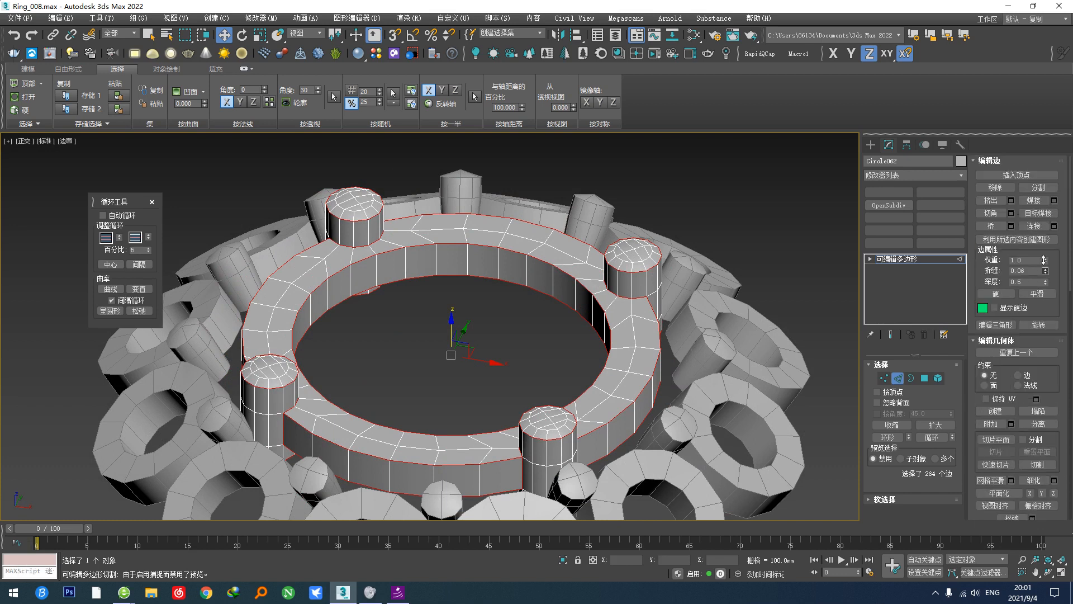
Step: Select the domed end faces of all the bezel posts, growing the selection from the centre edges of one cap
{"action": "left_click", "coordinate": [924, 378]}
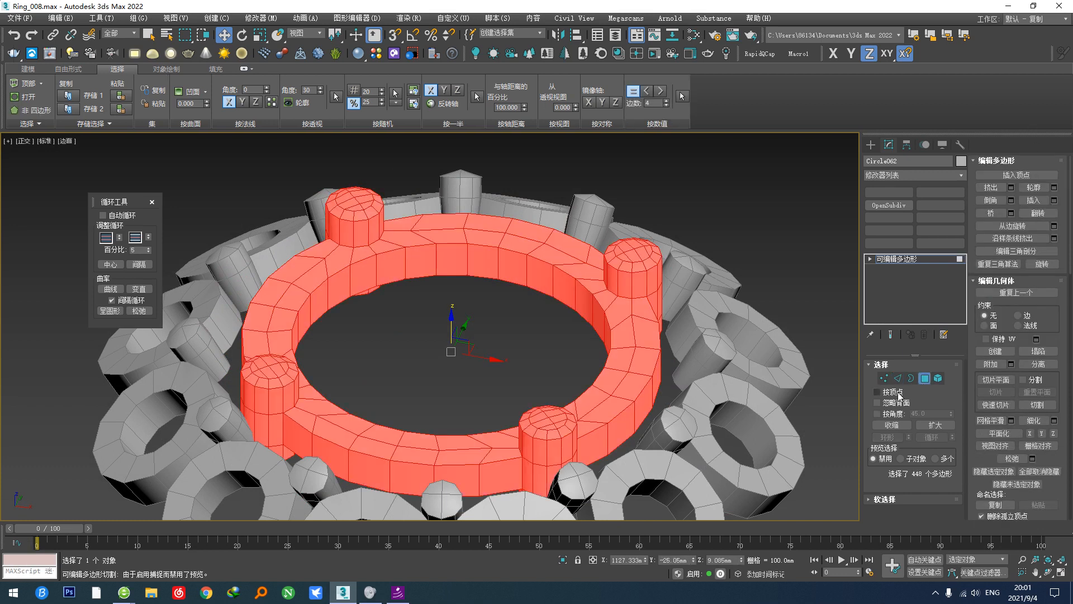
{"action": "scroll", "coordinate": [564, 418], "scroll_direction": "up", "scroll_amount": 4}
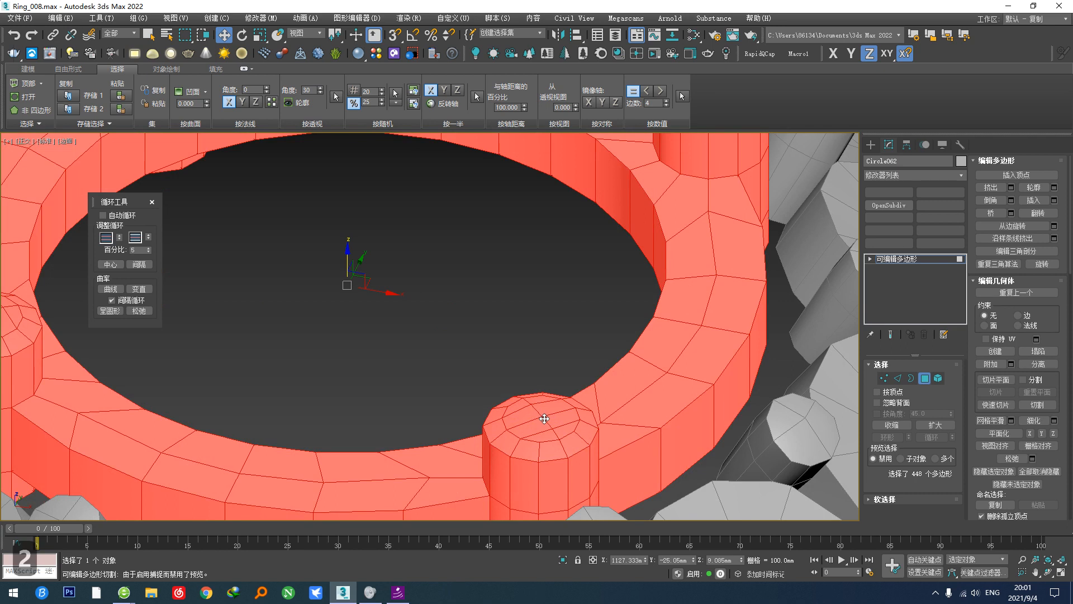
{"action": "key", "text": "2"}
{"action": "scroll", "coordinate": [546, 424], "scroll_direction": "up", "scroll_amount": 3}
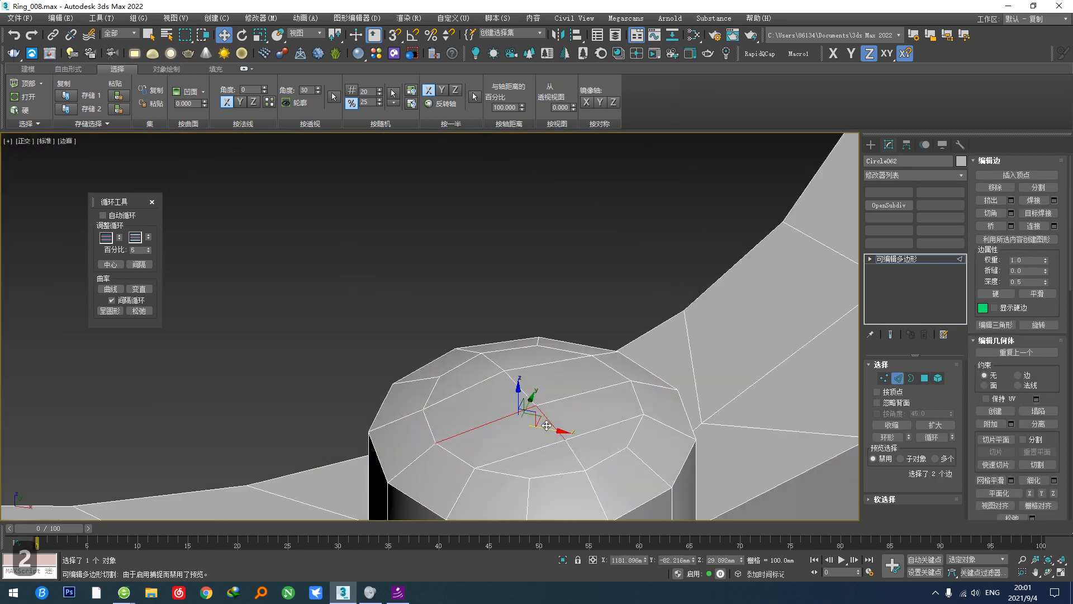
{"action": "left_click", "coordinate": [552, 419]}
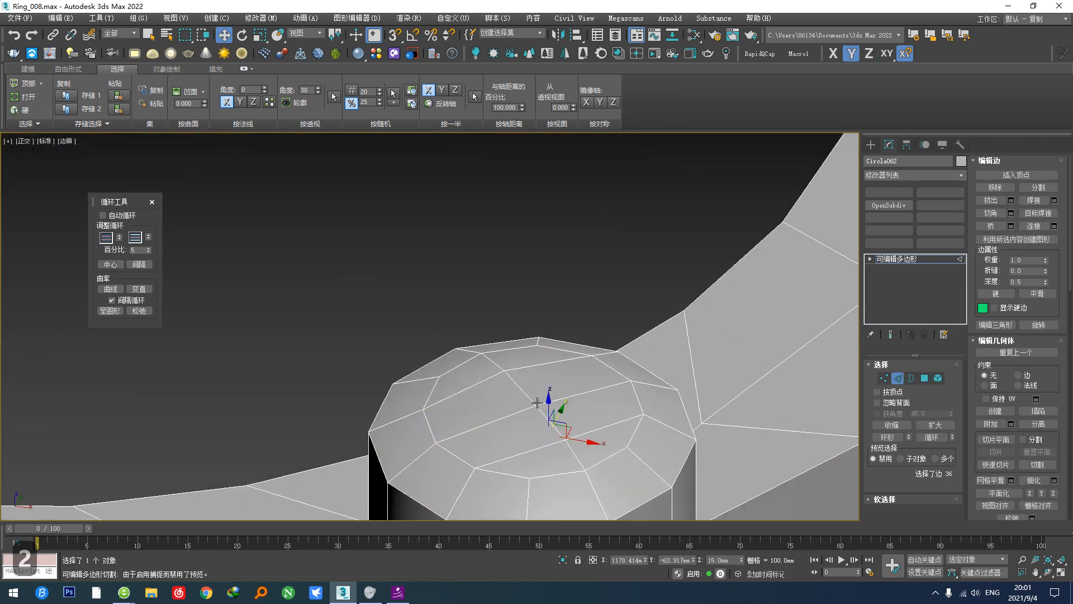
{"action": "left_click", "coordinate": [528, 396]}
{"action": "left_click", "coordinate": [556, 426], "text": "ctrl"}
{"action": "left_click", "coordinate": [935, 424]}
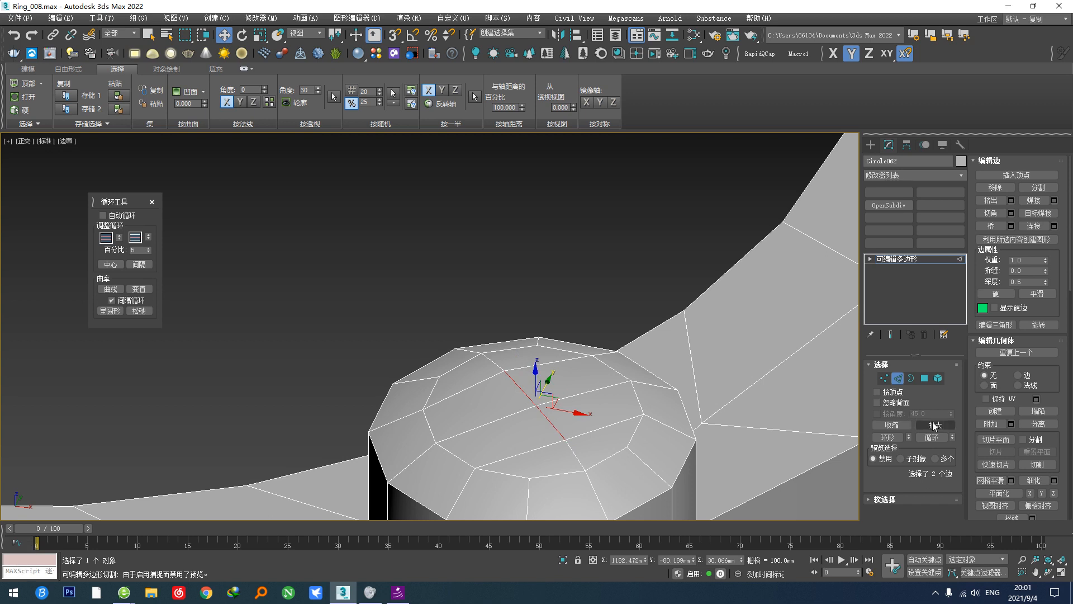
{"action": "left_click", "coordinate": [925, 378], "text": "ctrl"}
{"action": "left_click", "coordinate": [935, 424]}
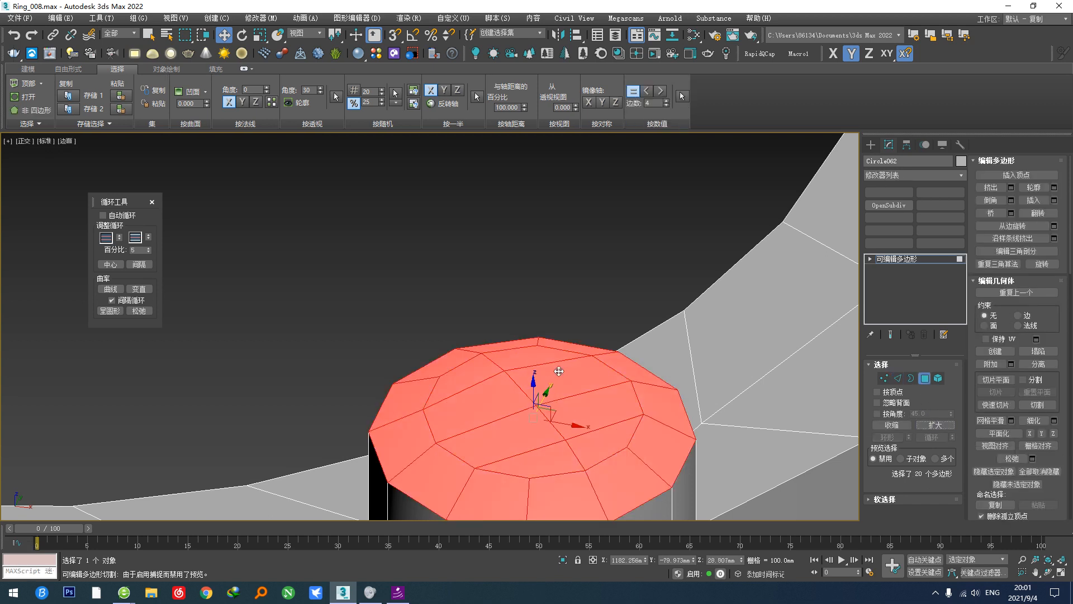
{"action": "scroll", "coordinate": [559, 371], "scroll_direction": "down", "scroll_amount": 5}
{"action": "scroll", "coordinate": [558, 371], "scroll_direction": "down", "scroll_amount": 5}
{"action": "middle_click_drag", "start_coordinate": [558, 371], "coordinate": [558, 311], "text": "alt"}
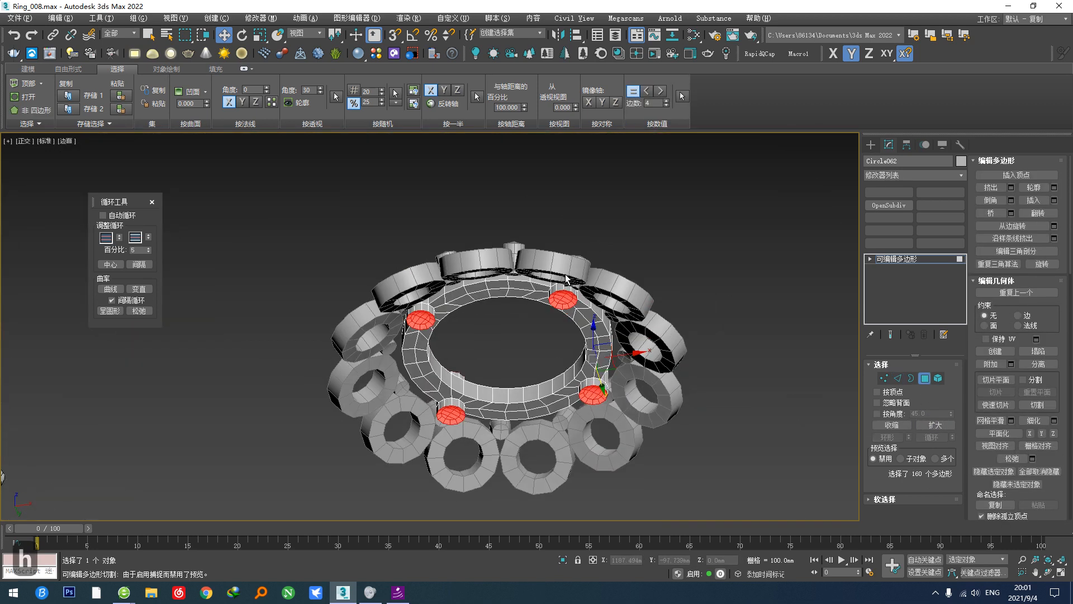
Step: Remove the lower post ends from the face selection in a front wireframe view and examine the undersides of the posts
{"action": "key", "text": "f"}
{"action": "key", "text": "F3"}
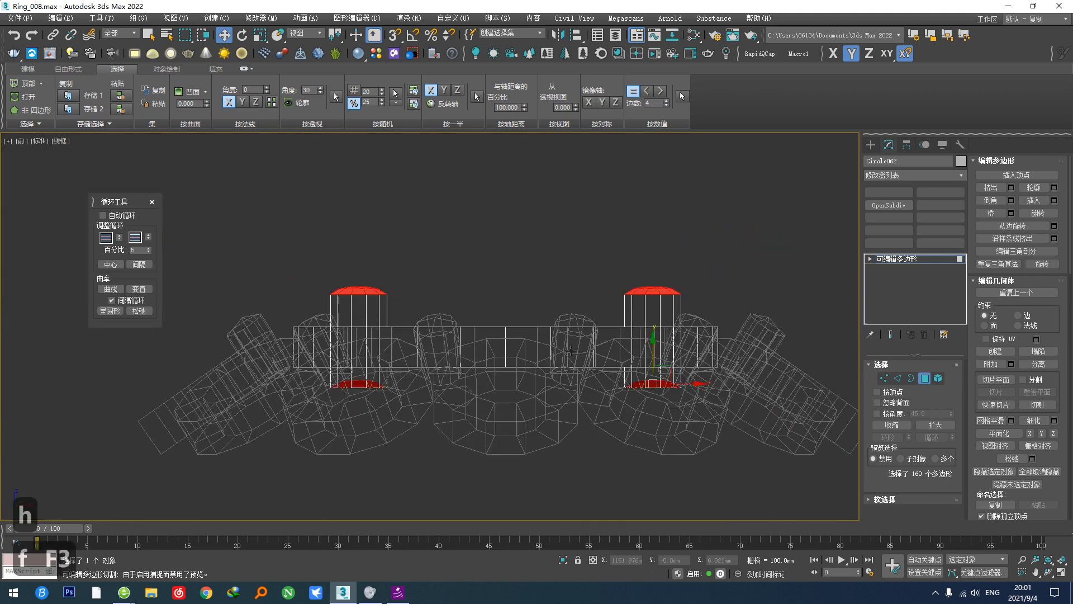
{"action": "scroll", "coordinate": [490, 383], "scroll_direction": "up", "scroll_amount": 2}
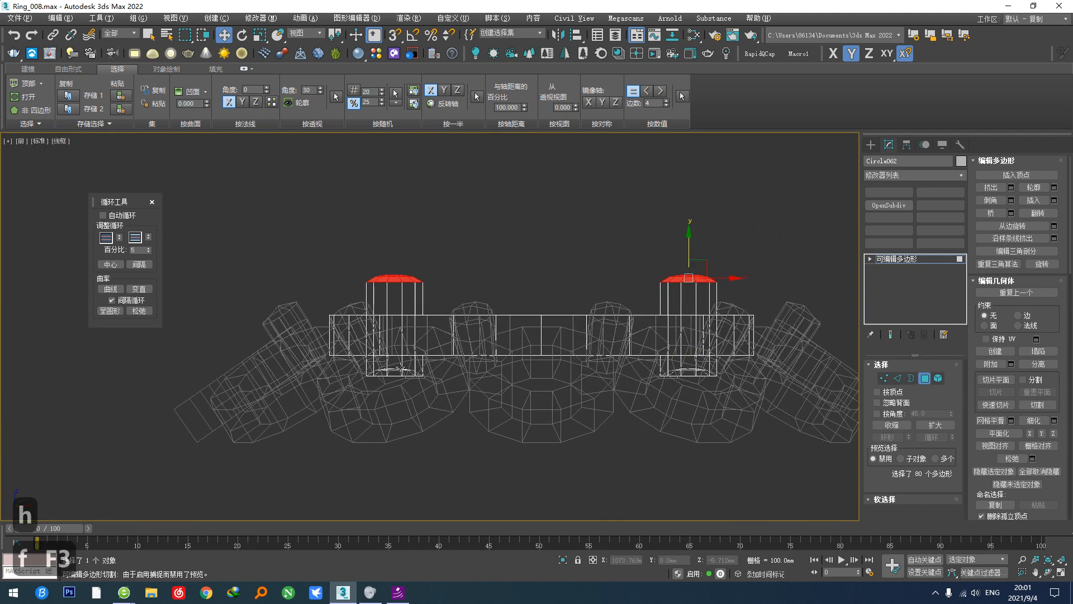
{"action": "middle_click_drag", "start_coordinate": [400, 367], "coordinate": [420, 305], "text": "alt"}
{"action": "key", "text": "F3"}
{"action": "scroll", "coordinate": [447, 183], "scroll_direction": "up", "scroll_amount": 5}
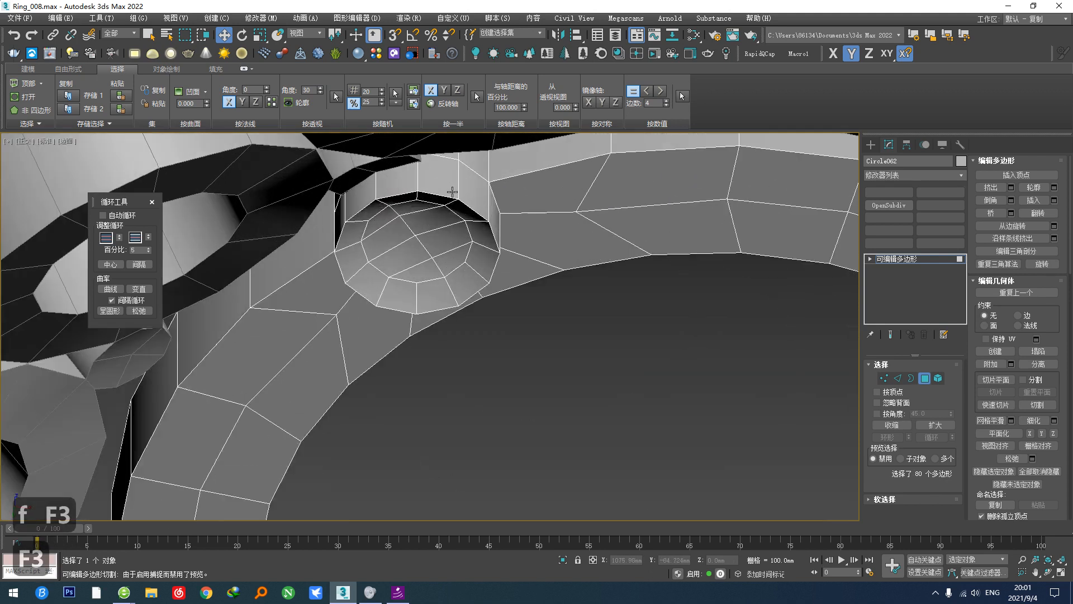
{"action": "scroll", "coordinate": [449, 182], "scroll_direction": "down", "scroll_amount": 3}
{"action": "middle_click_drag", "start_coordinate": [449, 182], "coordinate": [415, 232], "text": "alt"}
{"action": "scroll", "coordinate": [345, 332], "scroll_direction": "up", "scroll_amount": 2}
{"action": "scroll", "coordinate": [346, 332], "scroll_direction": "down", "scroll_amount": 2}
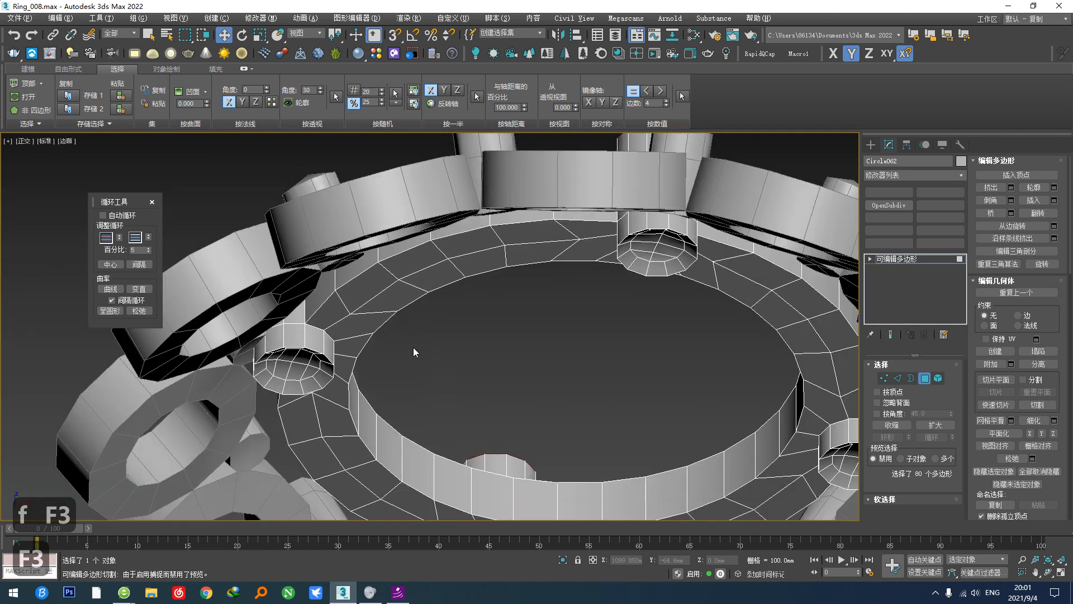
{"action": "middle_click_drag", "start_coordinate": [413, 347], "coordinate": [409, 346], "text": "alt"}
Step: Undo the recent edits back to the flat tab caps on the bezel ring, before the posts were extruded
{"action": "key", "text": "ctrl+z"}
{"action": "key", "text": "ctrl+z"}
{"action": "key", "text": "ctrl+z"}
{"action": "key", "text": "ctrl+z"}
{"action": "key", "text": "ctrl+z"}
{"action": "key", "text": "ctrl+z"}
{"action": "key", "text": "ctrl+z"}
{"action": "key", "text": "ctrl+z"}
{"action": "key", "text": "ctrl+z"}
{"action": "key", "text": "ctrl+z"}
{"action": "key", "text": "ctrl+z"}
{"action": "key", "text": "ctrl+z"}
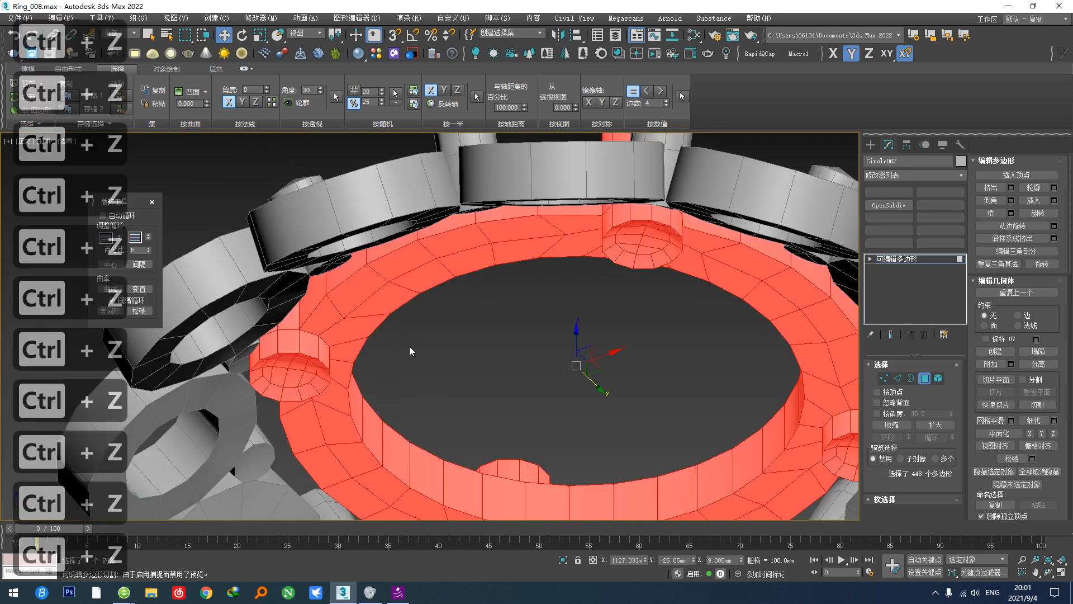
{"action": "key", "text": "ctrl+z"}
{"action": "key", "text": "ctrl+z"}
{"action": "key", "text": "ctrl+z"}
{"action": "key", "text": "ctrl+z"}
{"action": "key", "text": "ctrl+z"}
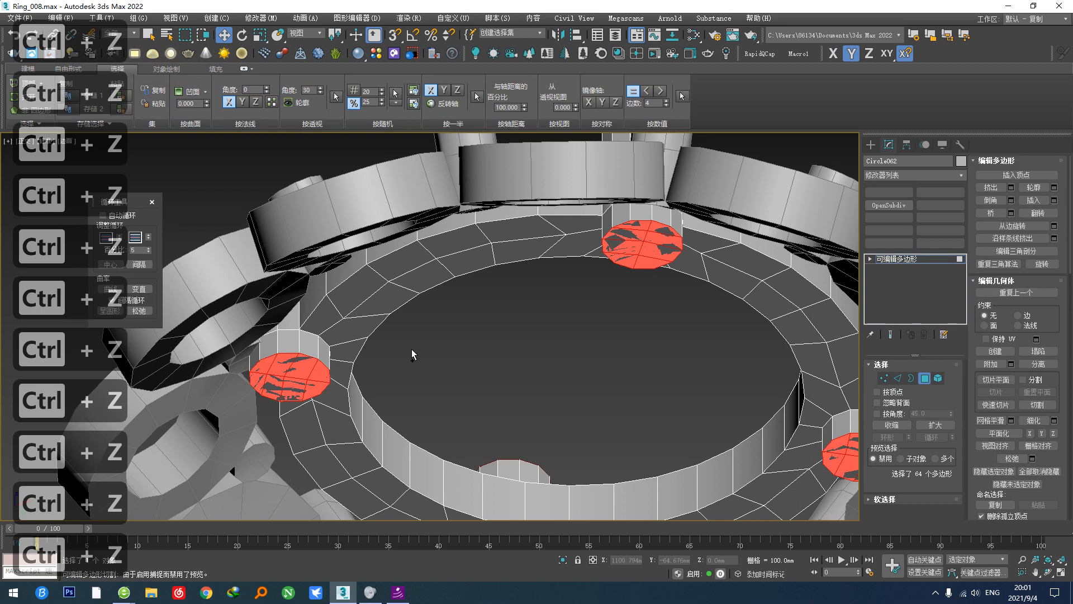
Step: Deselect the lower caps in a front wireframe view and extrude only the four upper tab caps into short posts
{"action": "key", "text": "f"}
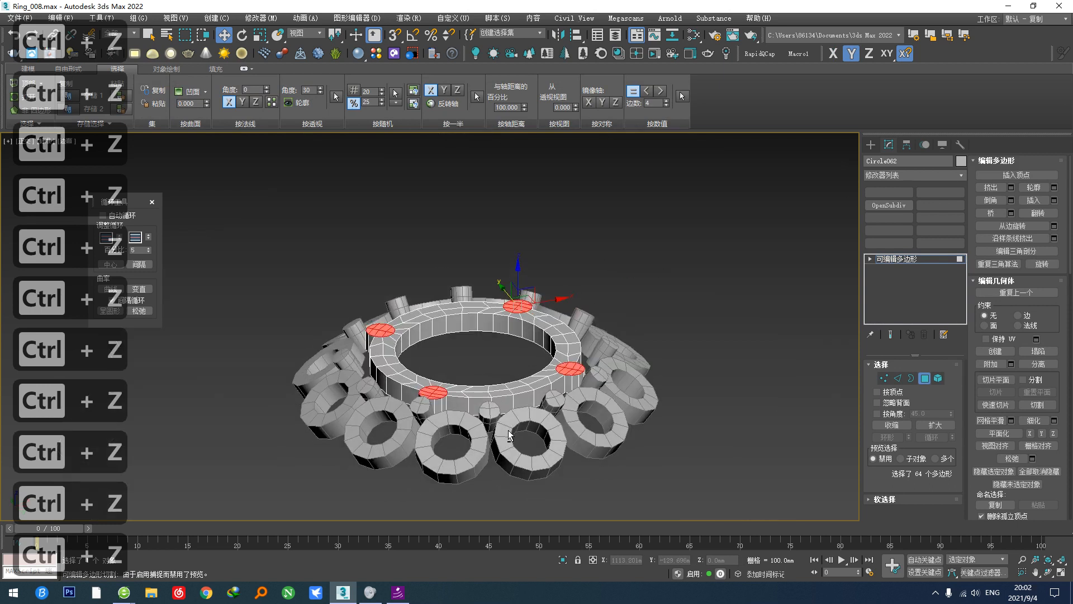
{"action": "key", "text": "F3"}
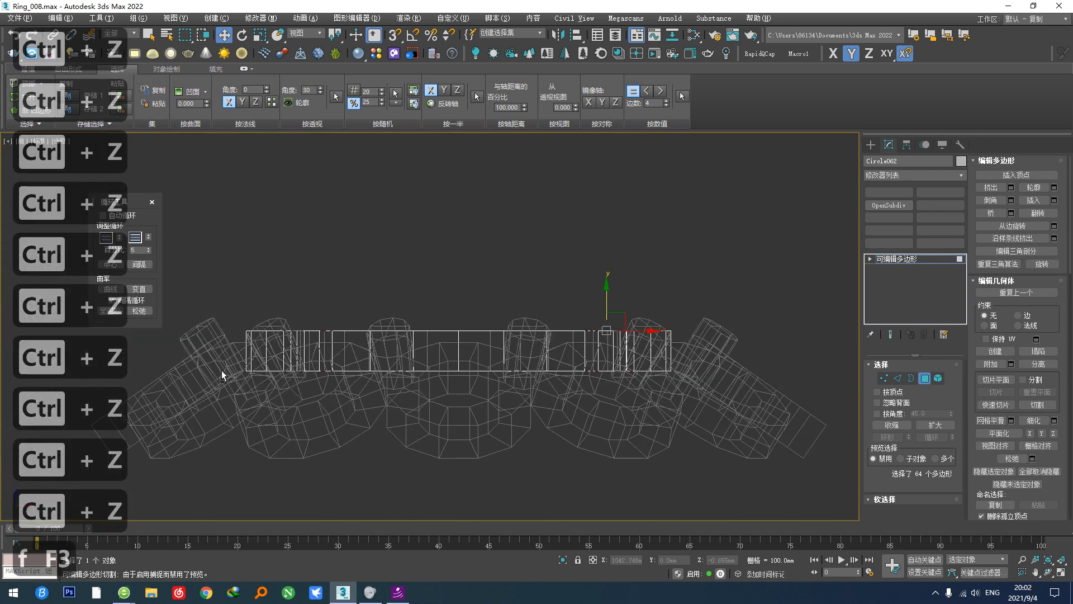
{"action": "left_click_drag", "start_coordinate": [210, 352], "coordinate": [975, 472], "text": "alt"}
{"action": "middle_click_drag", "start_coordinate": [501, 385], "coordinate": [501, 443], "text": "alt"}
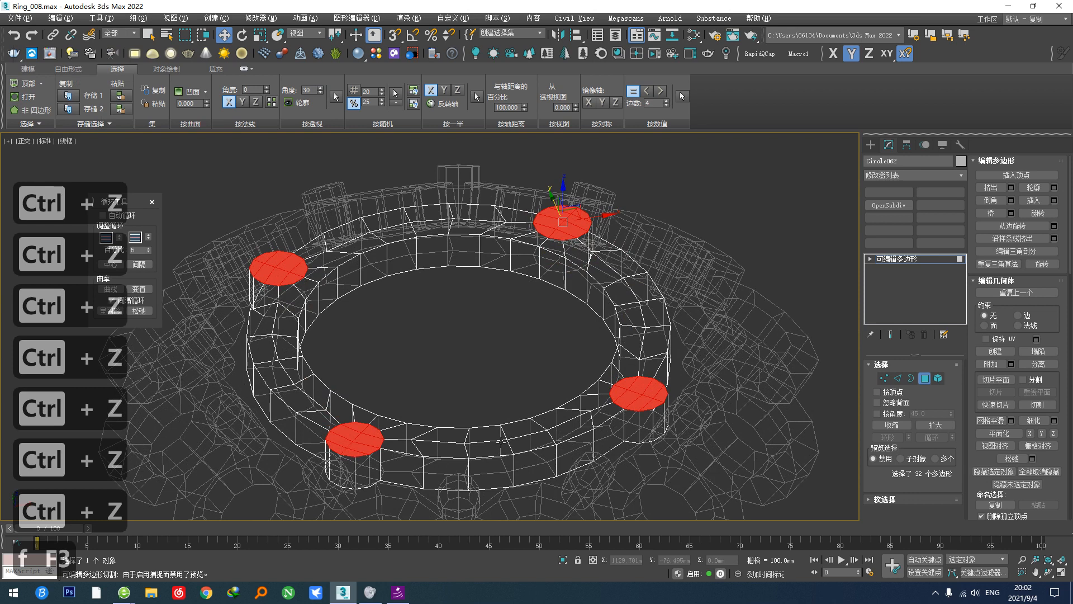
{"action": "key", "text": "alt+q"}
{"action": "left_click", "coordinate": [438, 381]}
{"action": "key", "text": "F3"}
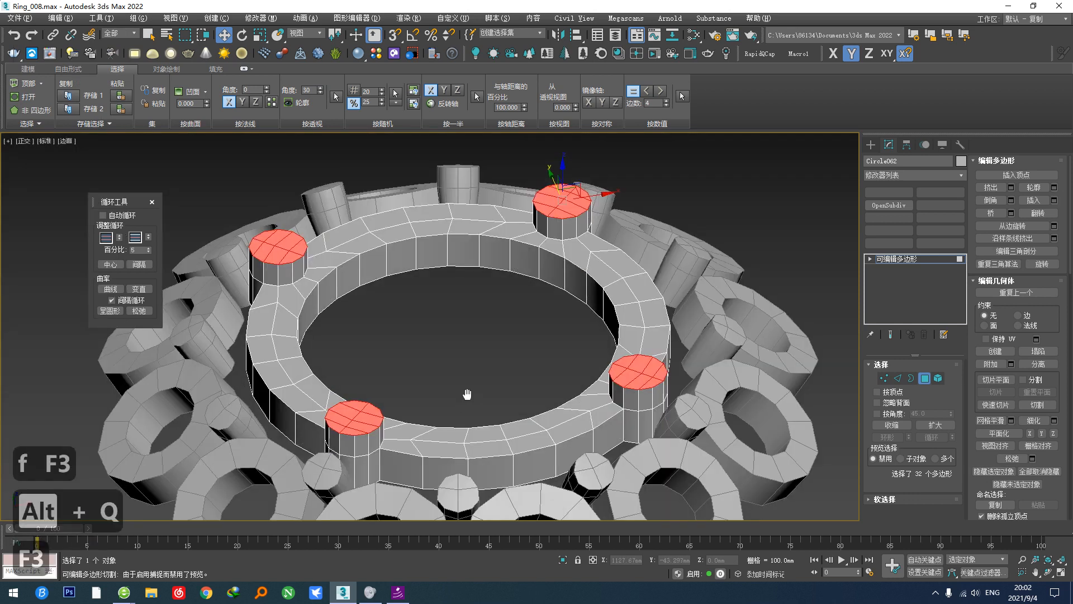
Step: Inset the top cap faces of the four upper posts by a small amount
{"action": "scroll", "coordinate": [469, 391], "scroll_direction": "up", "scroll_amount": 3}
{"action": "scroll", "coordinate": [575, 364], "scroll_direction": "up", "scroll_amount": 4}
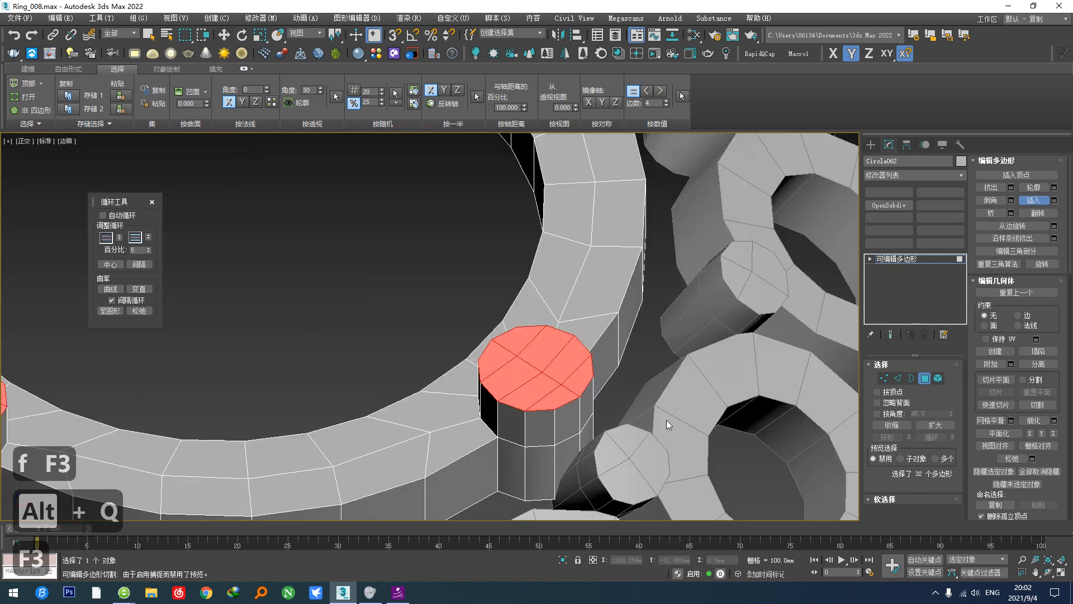
{"action": "key", "text": "w"}
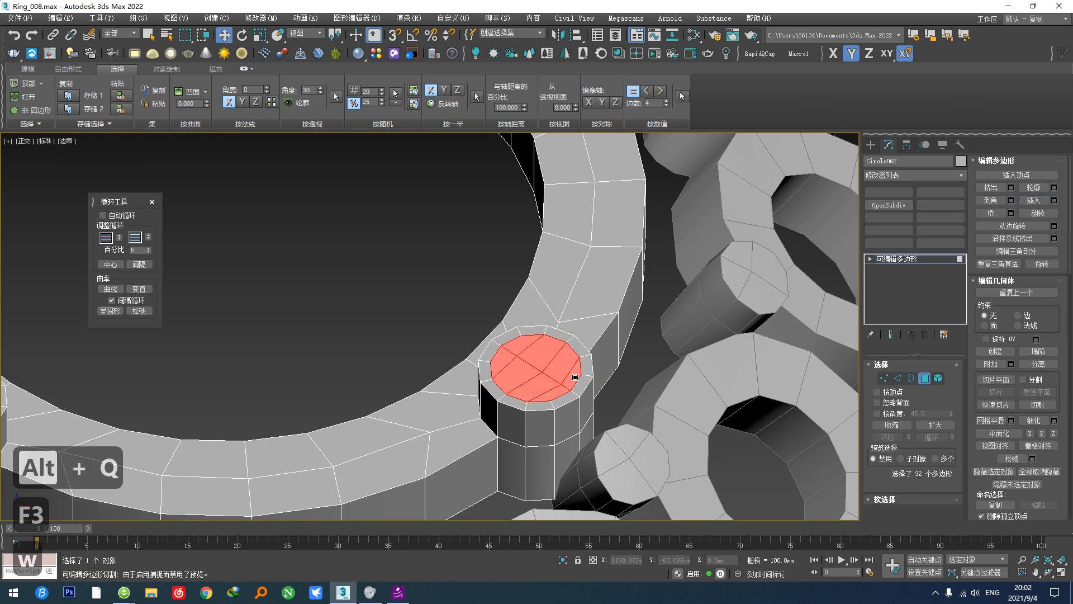
Step: Raise the inset caps of the upper posts along Z and relax their faces into rounded tops
{"action": "scroll", "coordinate": [575, 376], "scroll_direction": "down", "scroll_amount": 4}
{"action": "middle_click_drag", "start_coordinate": [575, 377], "coordinate": [495, 316], "text": "alt"}
{"action": "scroll", "coordinate": [566, 225], "scroll_direction": "up", "scroll_amount": 2}
{"action": "left_click_drag", "start_coordinate": [547, 230], "coordinate": [547, 220]}
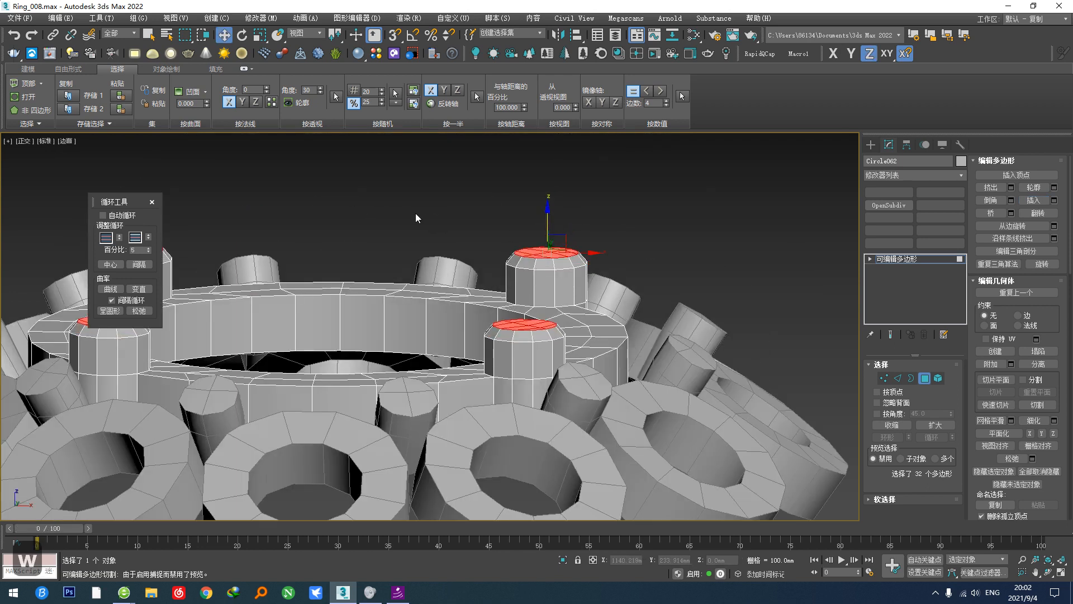
{"action": "left_click", "coordinate": [27, 69]}
{"action": "left_click", "coordinate": [440, 90]}
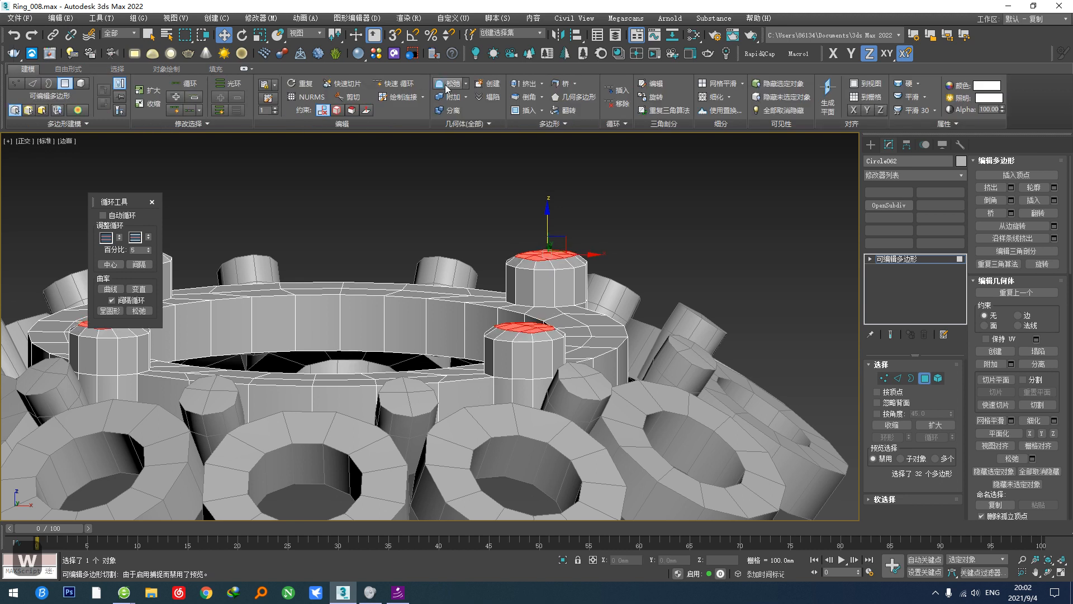
{"action": "middle_click_drag", "start_coordinate": [543, 240], "coordinate": [542, 217], "text": "alt"}
{"action": "left_click_drag", "start_coordinate": [547, 205], "coordinate": [546, 204]}
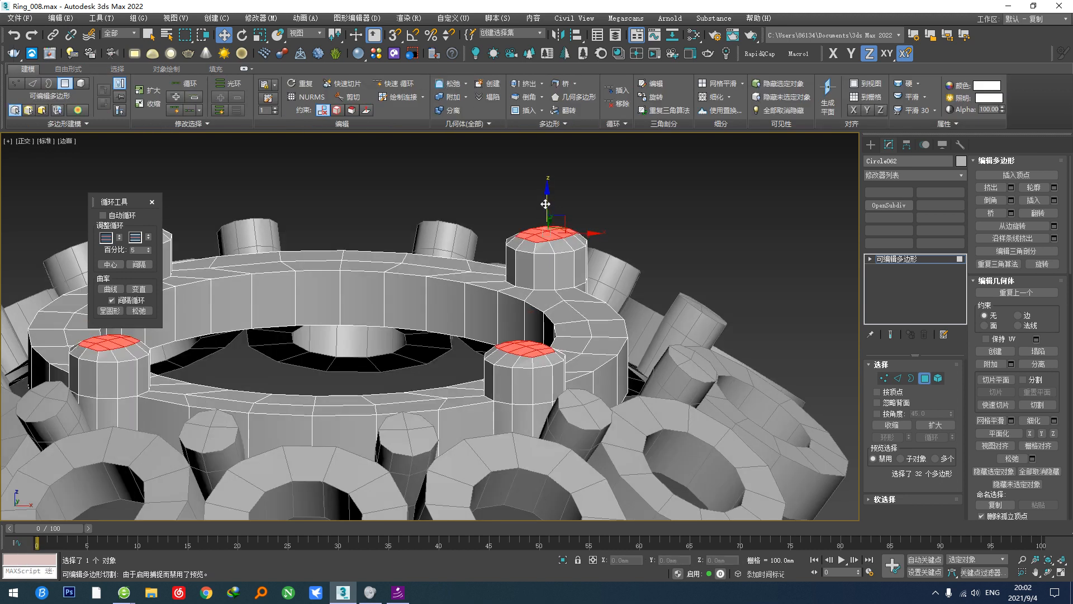
Step: Select every polygon of the bezel ring with its upper posts and auto-smooth them at 45
{"action": "key", "text": "x"}
{"action": "mouse_move", "coordinate": [491, 325]}
{"action": "middle_mouse_down", "text": "alt"}
{"action": "mouse_move", "coordinate": [492, 382]}
{"action": "mouse_move", "coordinate": [489, 309]}
{"action": "middle_mouse_up", "text": "alt"}
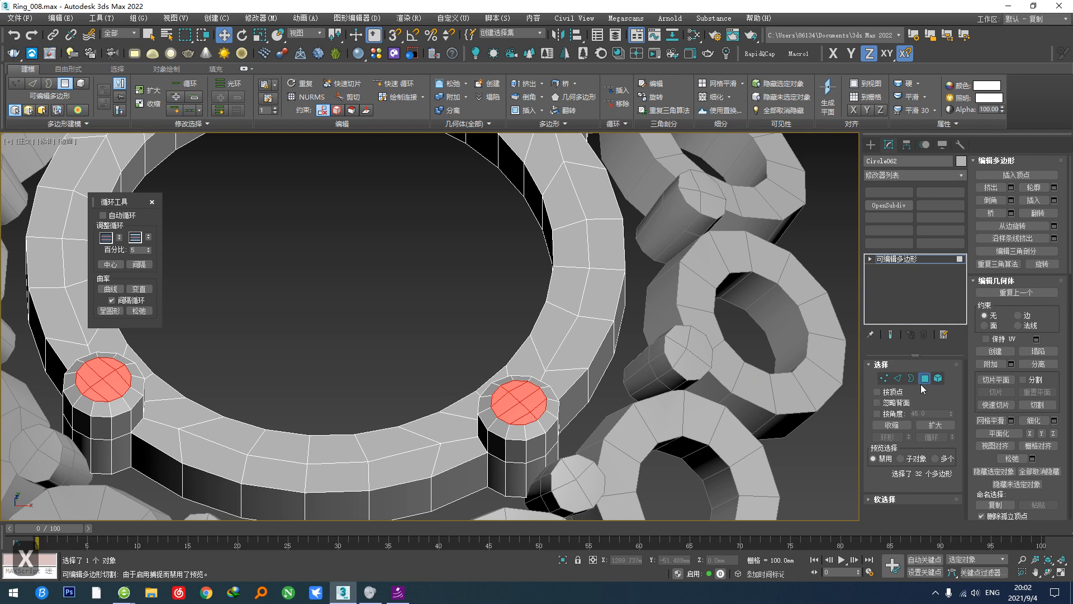
{"action": "left_click", "coordinate": [932, 426]}
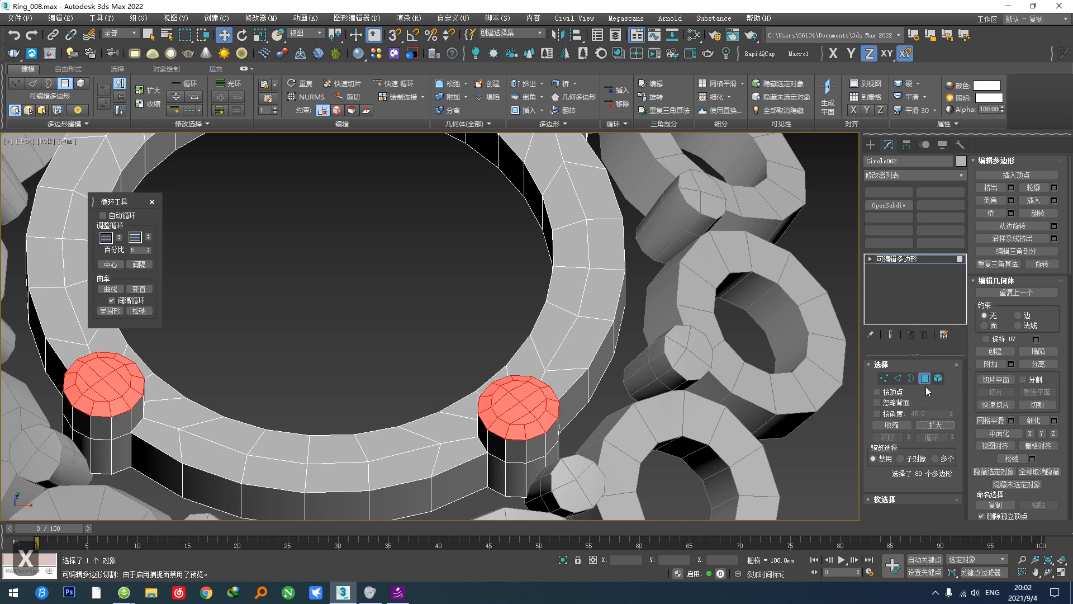
{"action": "key", "text": "ctrl+a"}
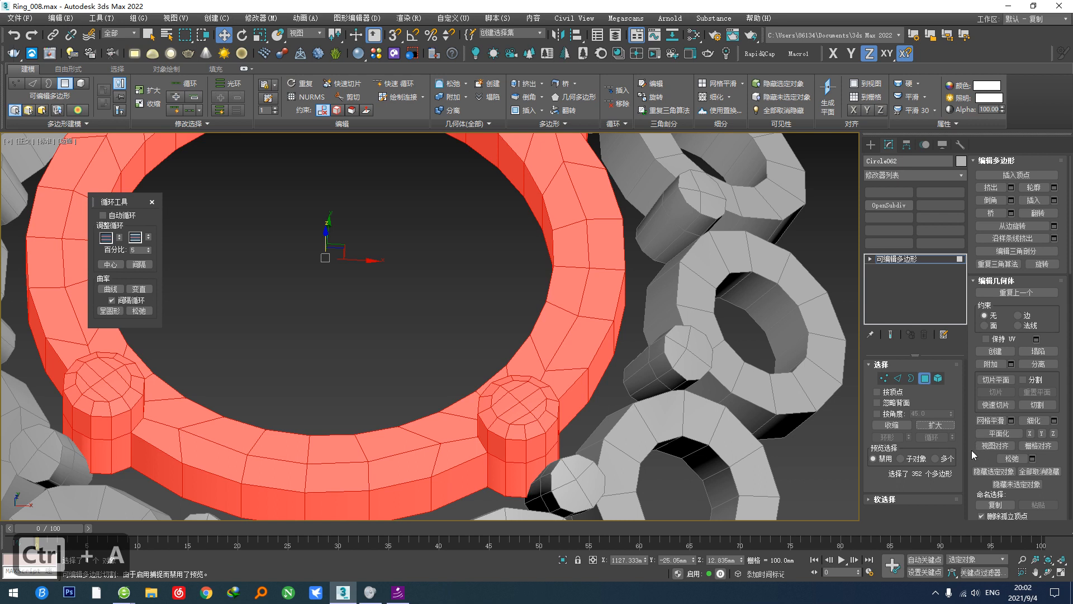
{"action": "scroll", "coordinate": [971, 451], "scroll_direction": "down", "scroll_amount": 10}
{"action": "left_click_drag", "start_coordinate": [967, 100], "coordinate": [967, 91]}
{"action": "left_click", "coordinate": [989, 339]}
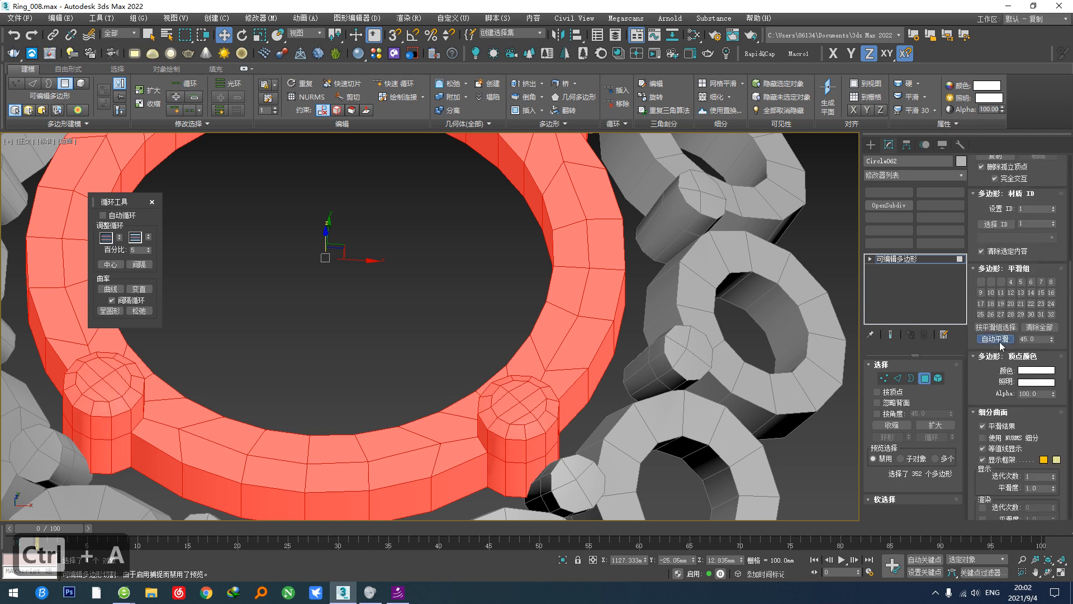
Step: Select all hard edges of the bezel ring and its posts and set their crease to 1.0
{"action": "scroll", "coordinate": [559, 359], "scroll_direction": "down", "scroll_amount": 4}
{"action": "middle_click_drag", "start_coordinate": [562, 366], "coordinate": [555, 354], "text": "alt"}
{"action": "middle_click_drag", "start_coordinate": [554, 354], "coordinate": [565, 380]}
{"action": "scroll", "coordinate": [484, 383], "scroll_direction": "up", "scroll_amount": 2}
{"action": "key", "text": "2"}
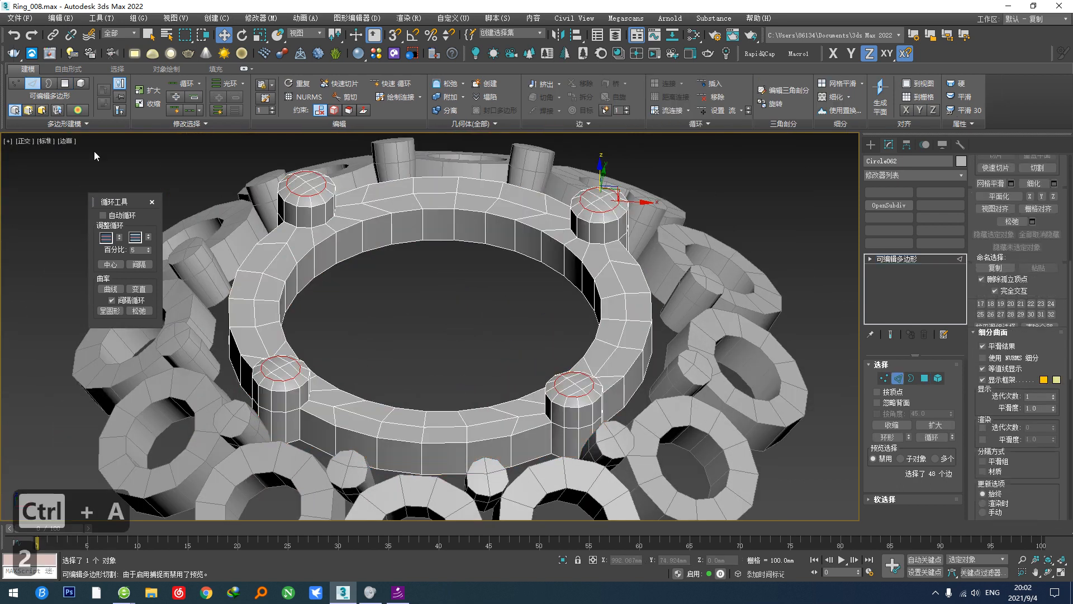
{"action": "left_click", "coordinate": [117, 68]}
{"action": "left_click", "coordinate": [23, 96]}
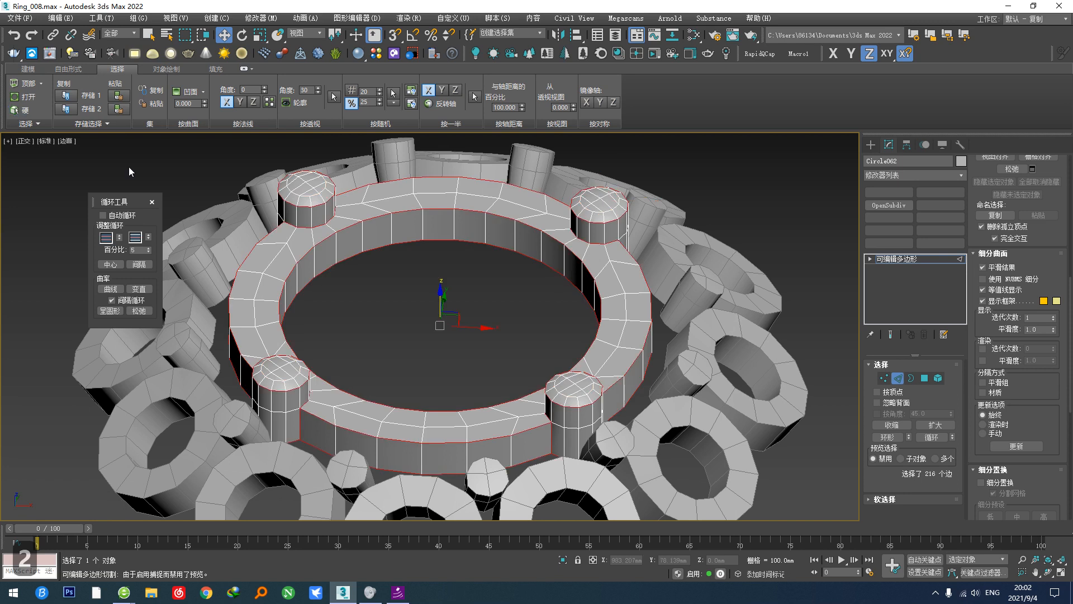
{"action": "scroll", "coordinate": [981, 244], "scroll_direction": "up", "scroll_amount": 5}
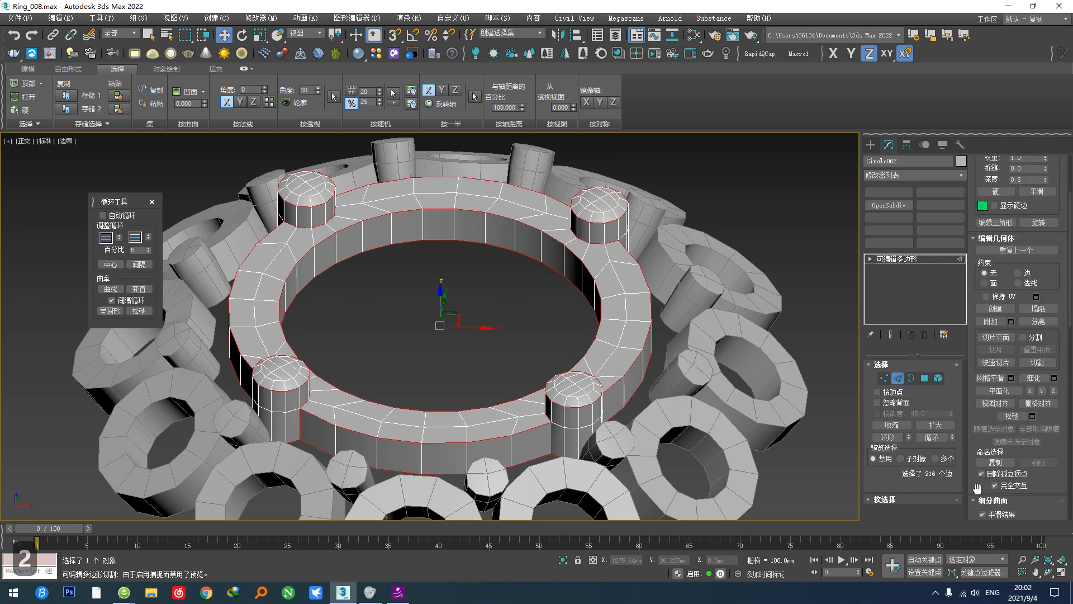
{"action": "scroll", "coordinate": [973, 180], "scroll_direction": "up", "scroll_amount": 1}
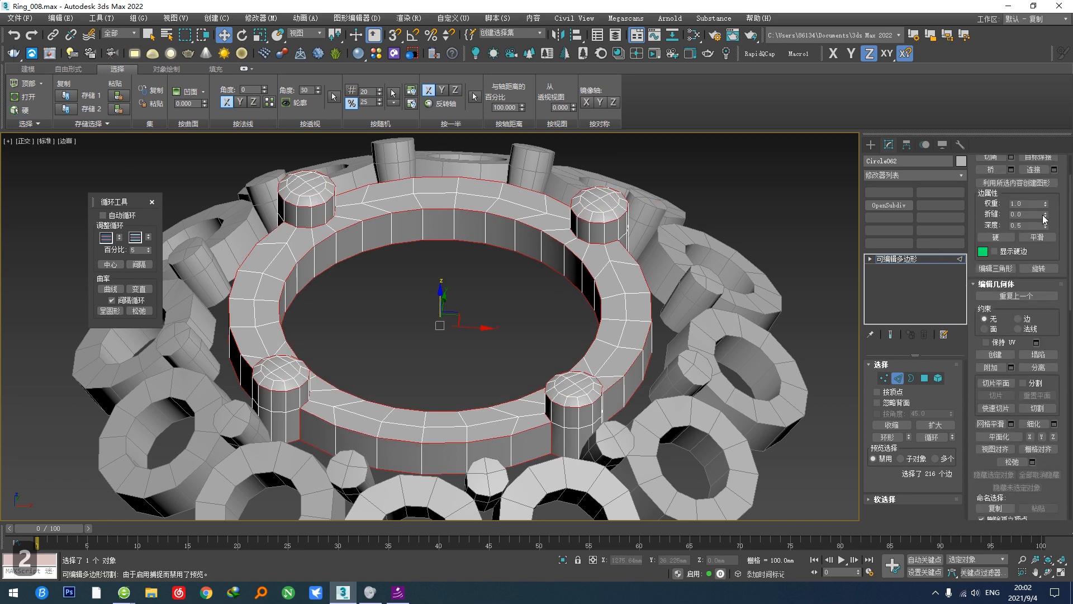
{"action": "left_click_drag", "start_coordinate": [1044, 216], "coordinate": [1054, 82]}
{"action": "middle_click_drag", "start_coordinate": [527, 367], "coordinate": [559, 352], "text": "alt"}
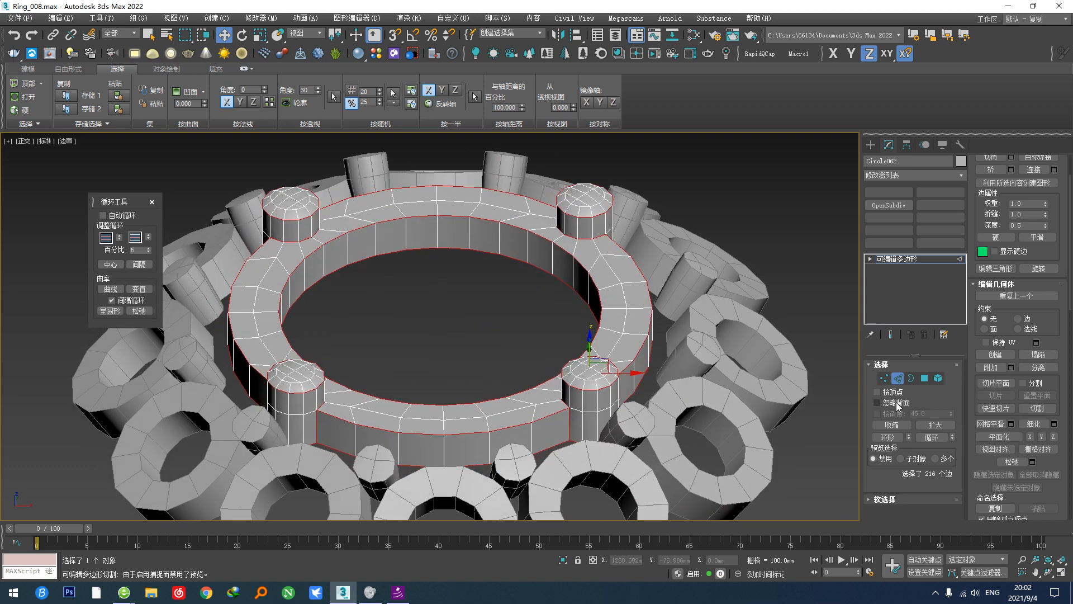
Step: Select the central top polygons of one post's rounded cap and grow the selection to cover the whole cap
{"action": "left_click", "coordinate": [925, 379]}
{"action": "scroll", "coordinate": [609, 385], "scroll_direction": "up", "scroll_amount": 6}
{"action": "left_click", "coordinate": [570, 343]}
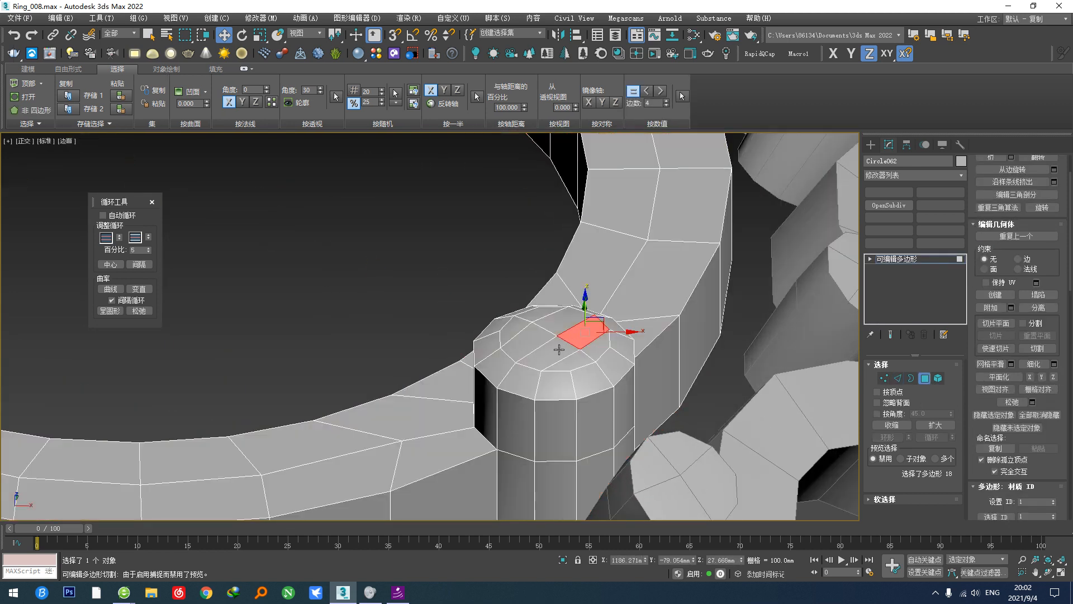
{"action": "left_click", "coordinate": [534, 352], "text": "ctrl"}
{"action": "left_click", "coordinate": [573, 319], "text": "ctrl"}
{"action": "left_click", "coordinate": [592, 346], "text": "ctrl"}
{"action": "left_click", "coordinate": [596, 355], "text": "ctrl"}
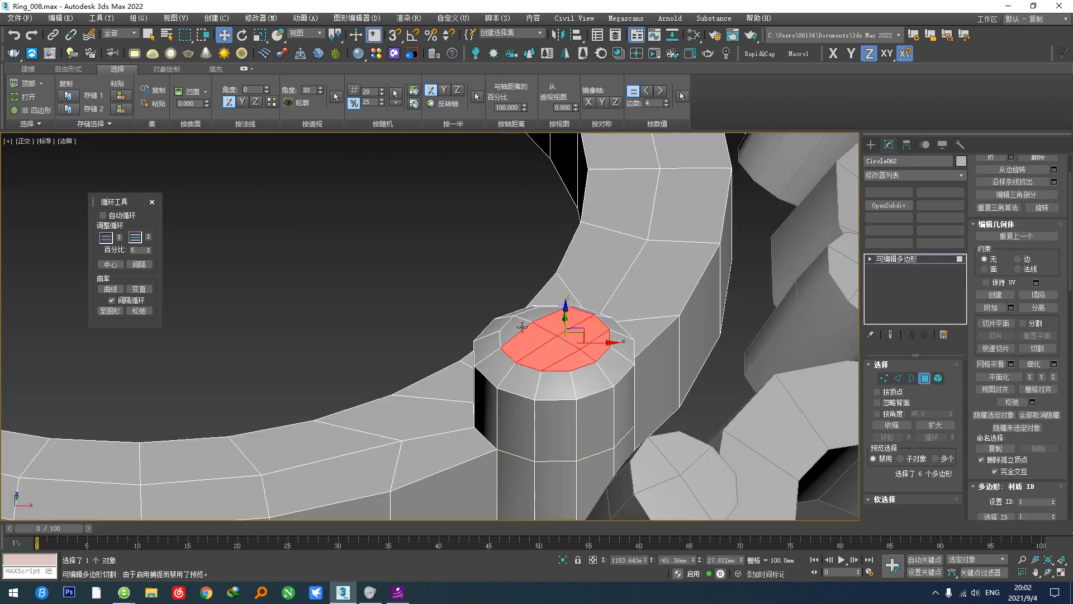
{"action": "left_click", "coordinate": [522, 327], "text": "ctrl"}
{"action": "left_click", "coordinate": [534, 317], "text": "ctrl"}
{"action": "left_click", "coordinate": [935, 425]}
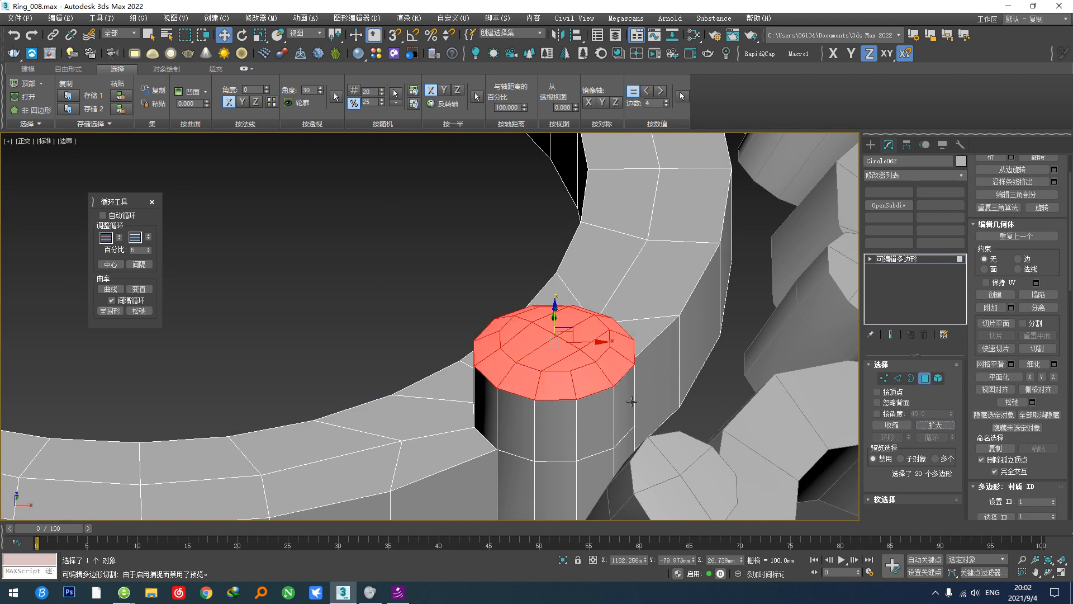
Step: Convert to the border edges around the rounded caps of all four posts and set their crease to 0.0
{"action": "left_click", "coordinate": [897, 378], "text": "ctrl"}
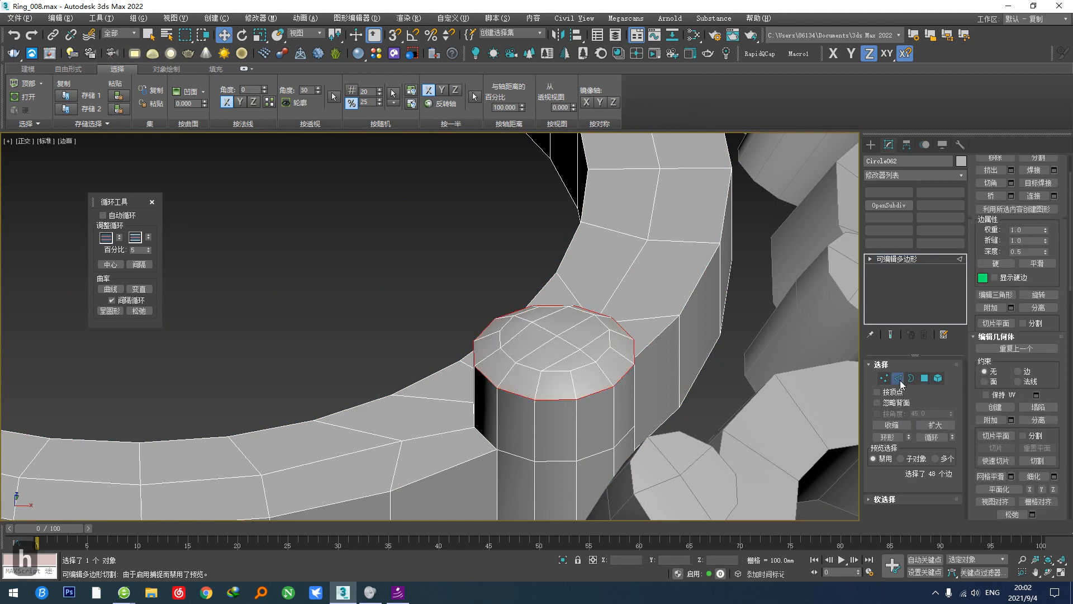
{"action": "scroll", "coordinate": [587, 395], "scroll_direction": "down", "scroll_amount": 6}
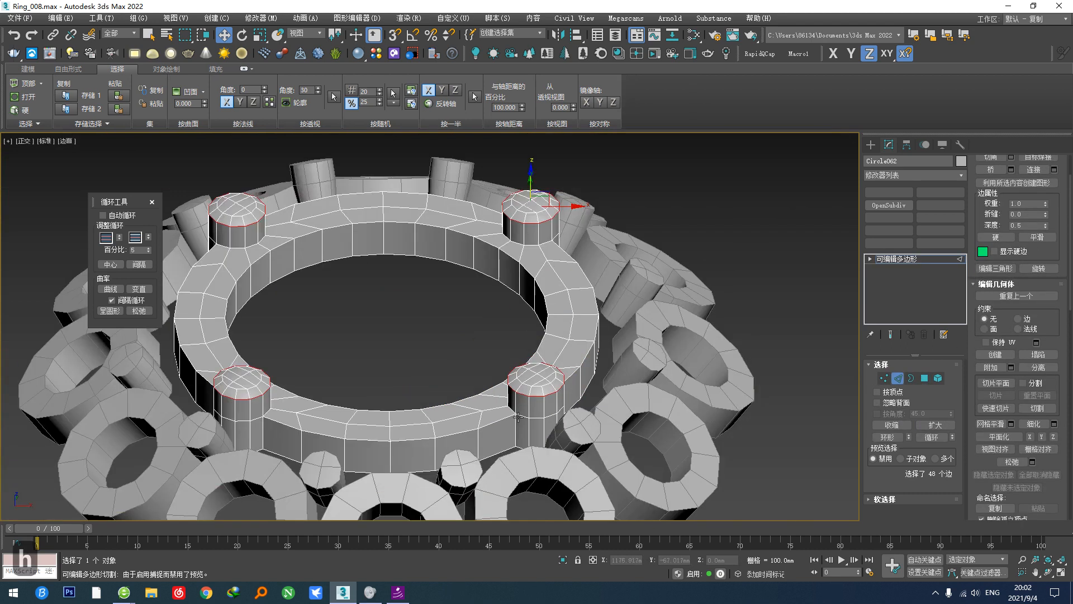
{"action": "scroll", "coordinate": [543, 436], "scroll_direction": "up", "scroll_amount": 2}
{"action": "left_click", "coordinate": [895, 379]}
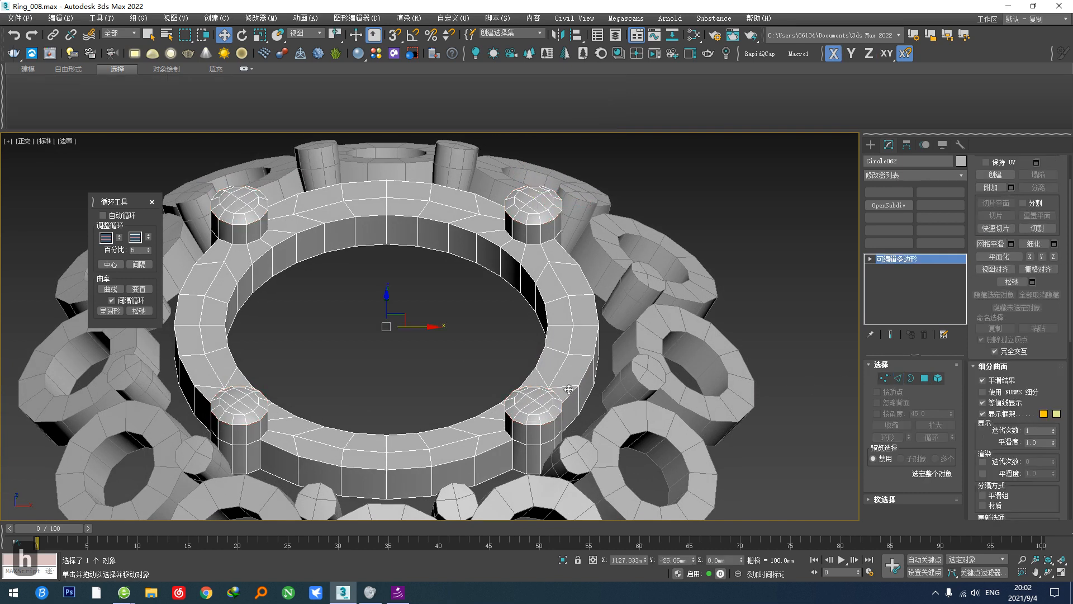
Step: Examine the finished ring's setting and its curved prongs from above and from the side
{"action": "scroll", "coordinate": [560, 361], "scroll_direction": "down", "scroll_amount": 3}
{"action": "middle_click_drag", "start_coordinate": [560, 360], "coordinate": [563, 487], "text": "alt"}
{"action": "scroll", "coordinate": [570, 375], "scroll_direction": "down", "scroll_amount": 3}
{"action": "scroll", "coordinate": [562, 395], "scroll_direction": "down", "scroll_amount": 3}
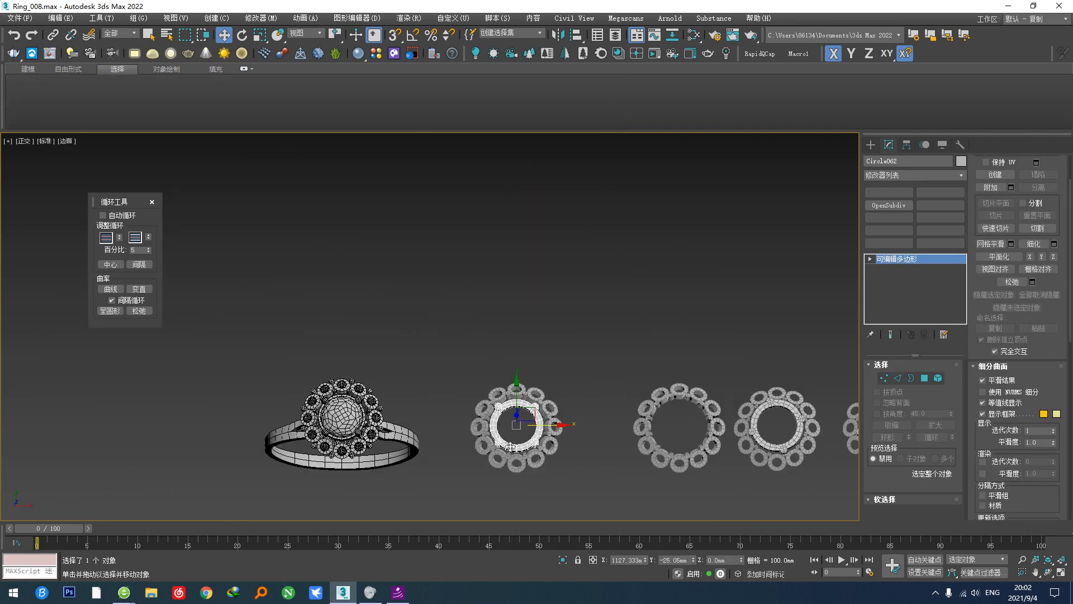
{"action": "scroll", "coordinate": [562, 395], "scroll_direction": "up", "scroll_amount": 1}
{"action": "key", "text": "ctrl+F1"}
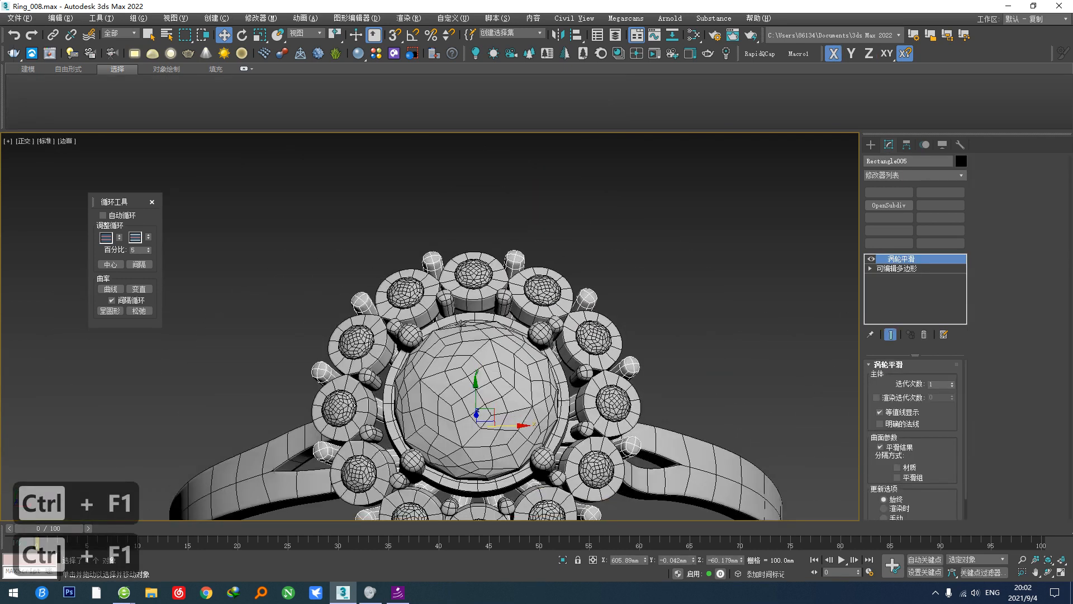
{"action": "middle_click_drag", "start_coordinate": [461, 324], "coordinate": [478, 282], "text": "alt"}
{"action": "scroll", "coordinate": [427, 342], "scroll_direction": "up", "scroll_amount": 3}
{"action": "middle_click_drag", "start_coordinate": [481, 456], "coordinate": [434, 329]}
{"action": "scroll", "coordinate": [441, 331], "scroll_direction": "down", "scroll_amount": 6}
{"action": "middle_click_drag", "start_coordinate": [559, 340], "coordinate": [381, 333]}
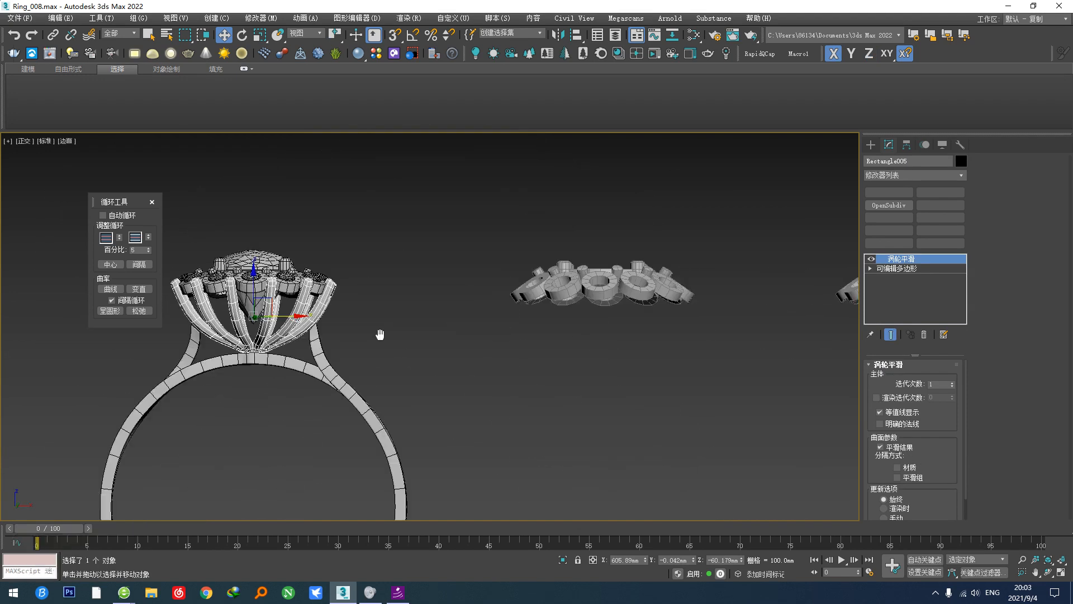
{"action": "scroll", "coordinate": [385, 334], "scroll_direction": "down", "scroll_amount": 2}
{"action": "middle_click_drag", "start_coordinate": [530, 348], "coordinate": [483, 461]}
Step: Select the small-ring halo and the bezel ring together in the top view and toggle angle snap
{"action": "left_click_drag", "start_coordinate": [553, 419], "coordinate": [474, 332]}
{"action": "key", "text": "t"}
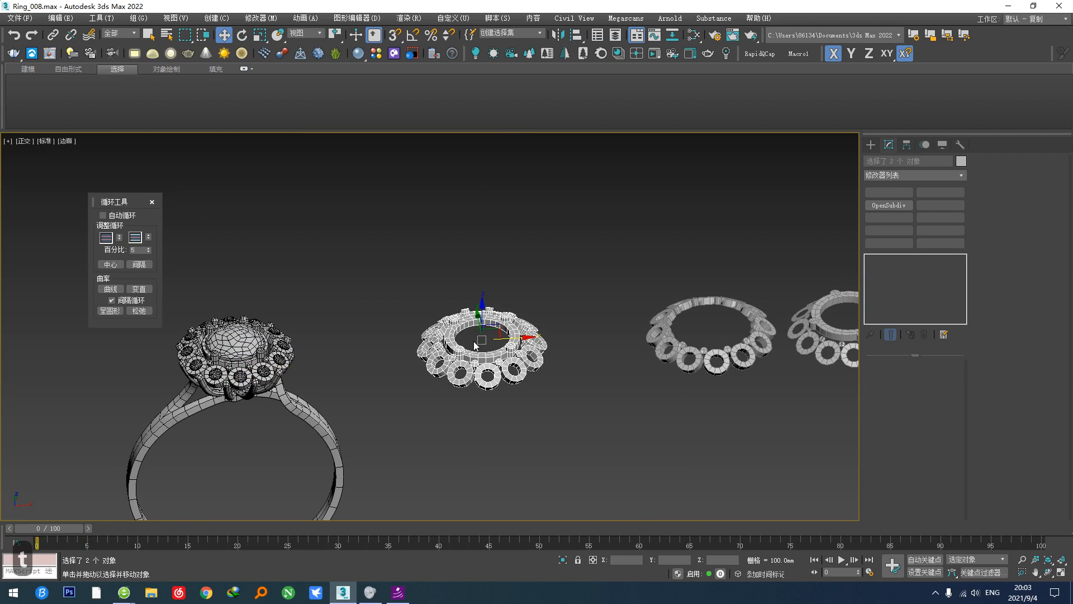
{"action": "left_click", "coordinate": [546, 407]}
{"action": "scroll", "coordinate": [507, 326], "scroll_direction": "down", "scroll_amount": 3}
{"action": "left_click_drag", "start_coordinate": [549, 247], "coordinate": [369, 461]}
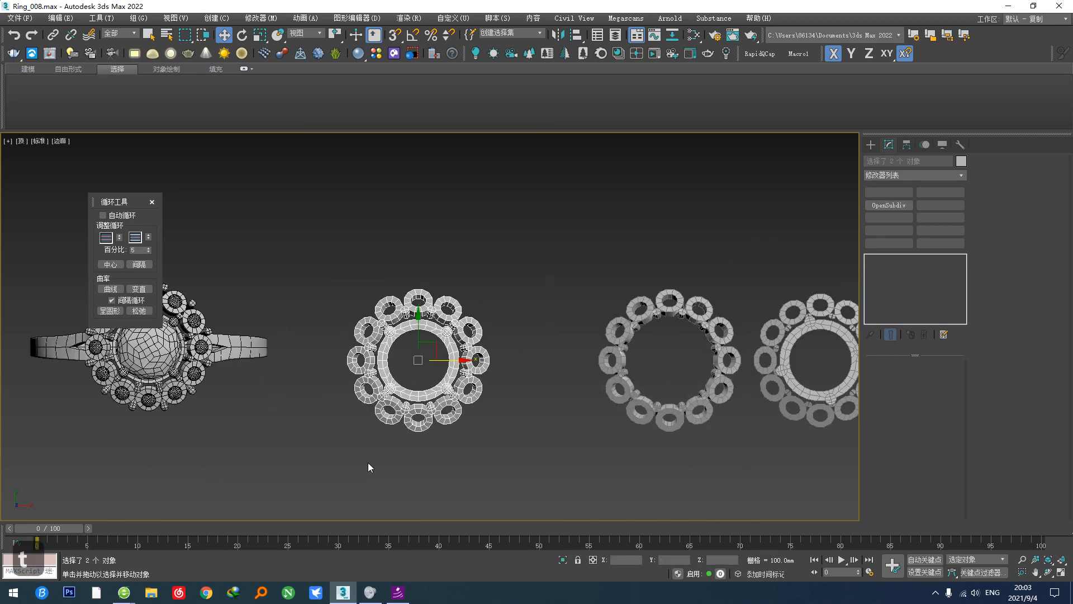
{"action": "key", "text": "a"}
{"action": "right_click", "coordinate": [410, 364], "text": "ctrl"}
{"action": "left_click", "coordinate": [426, 323]}
{"action": "scroll", "coordinate": [419, 334], "scroll_direction": "up", "scroll_amount": 2}
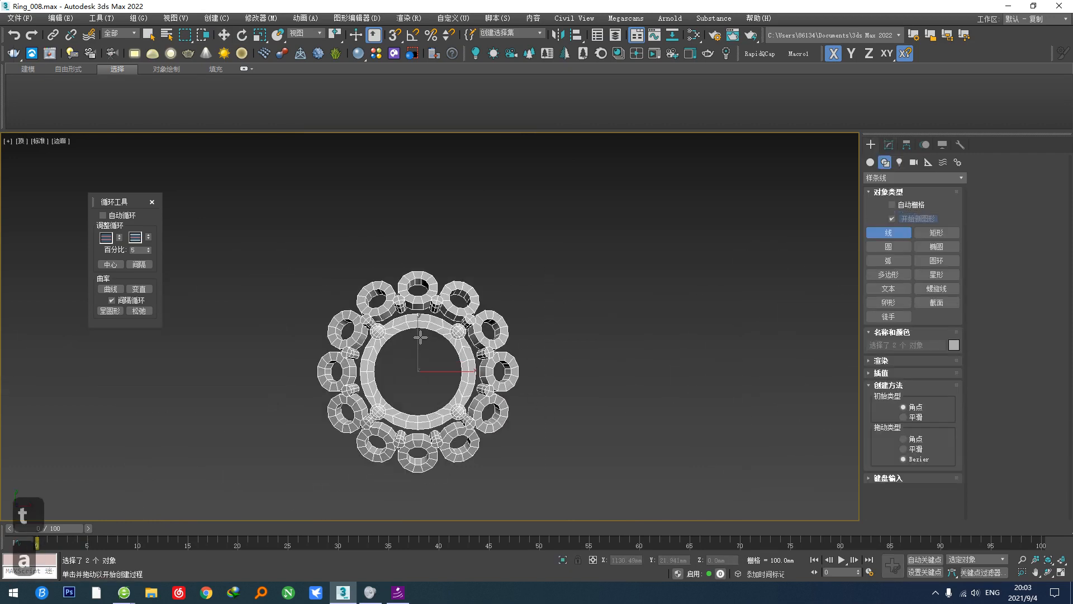
{"action": "key", "text": "l"}
{"action": "scroll", "coordinate": [435, 335], "scroll_direction": "down", "scroll_amount": 3}
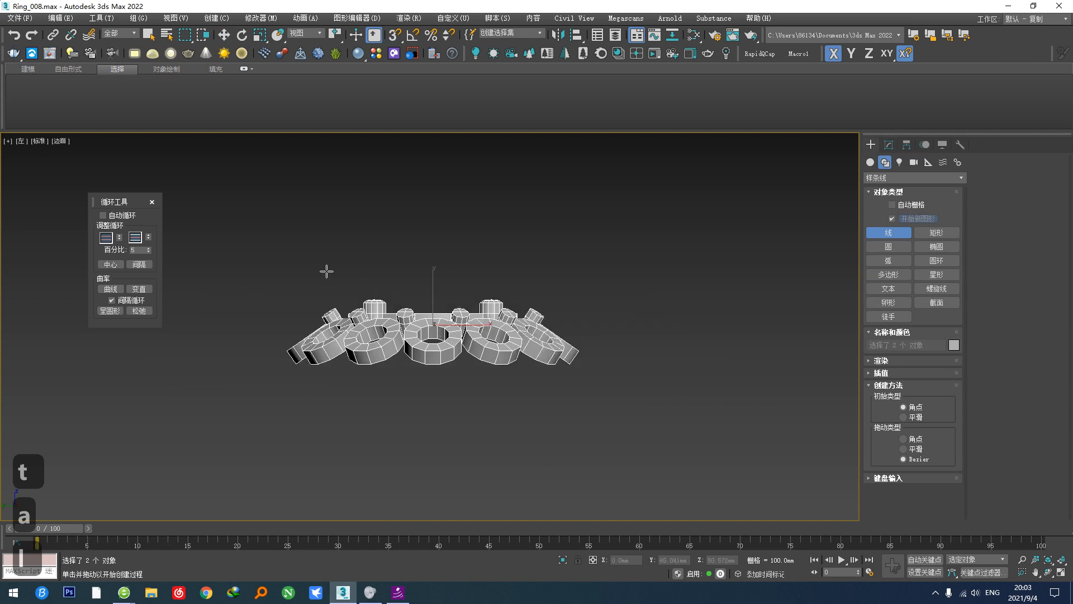
{"action": "left_click", "coordinate": [284, 256]}
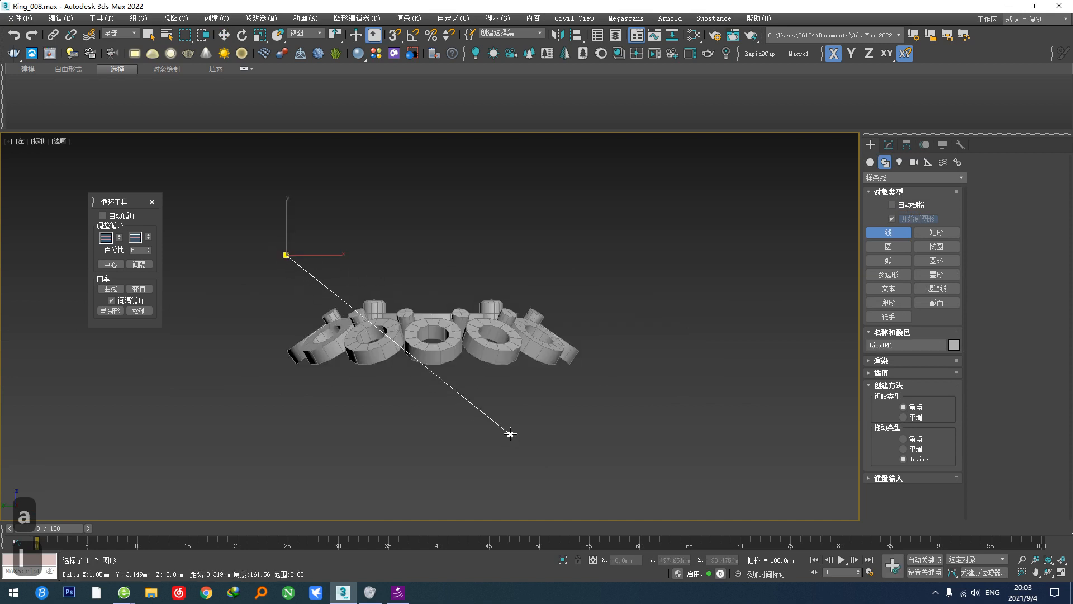
{"action": "right_click", "coordinate": [470, 425]}
{"action": "right_click", "coordinate": [423, 455]}
Step: Draw a rectangle around the halo in the left view and align it horizontally to the bezel ring's centre
{"action": "right_click", "coordinate": [322, 444], "text": "ctrl"}
{"action": "left_click", "coordinate": [338, 379]}
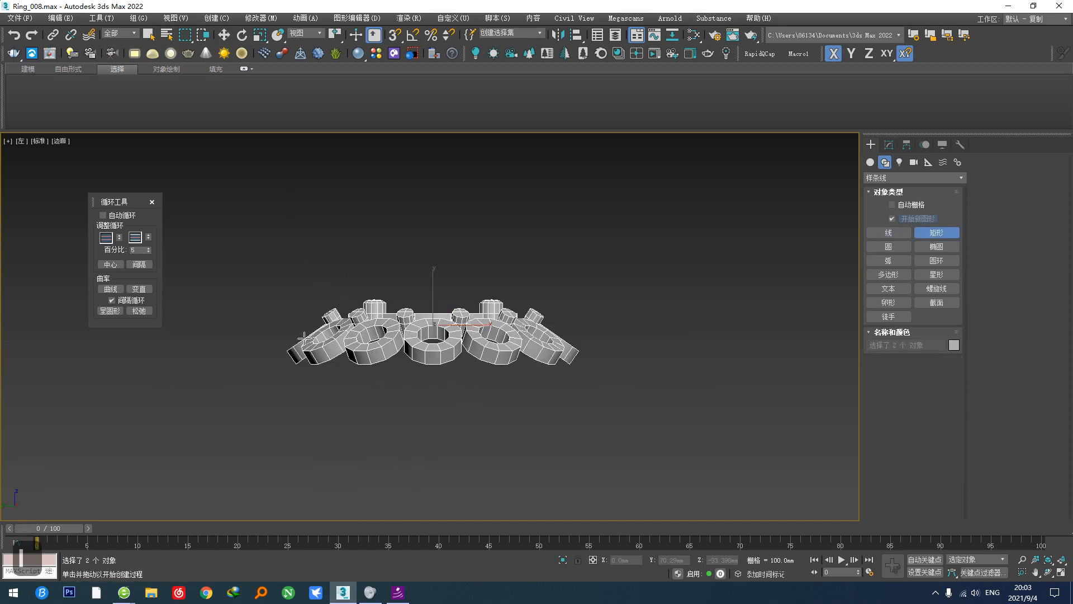
{"action": "left_click_drag", "start_coordinate": [263, 266], "coordinate": [590, 454]}
{"action": "right_click", "coordinate": [590, 454]}
{"action": "key", "text": "alt+a"}
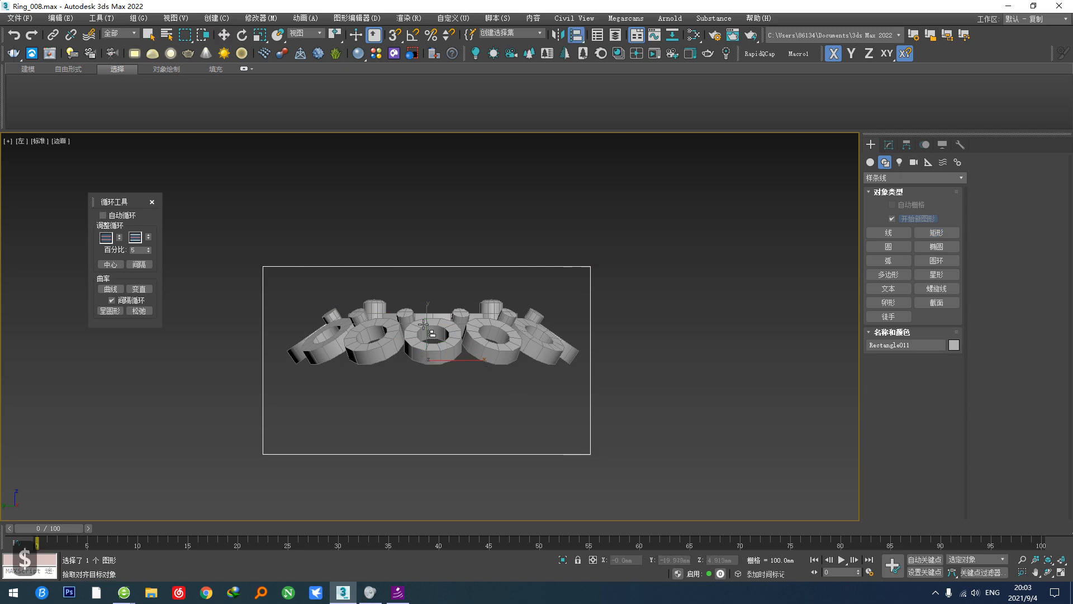
{"action": "scroll", "coordinate": [411, 349], "scroll_direction": "up", "scroll_amount": 3}
{"action": "left_click", "coordinate": [420, 316]}
{"action": "left_click", "coordinate": [539, 394]}
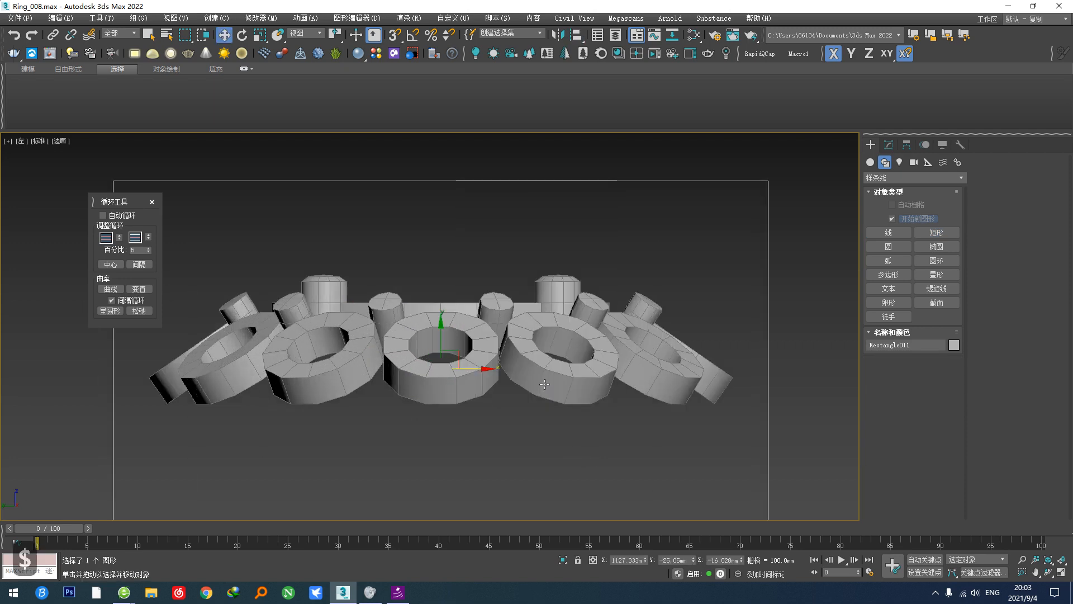
Step: Convert the rectangle to an editable spline and change all its vertices to Corner type
{"action": "left_click", "coordinate": [888, 144]}
{"action": "scroll", "coordinate": [655, 296], "scroll_direction": "down", "scroll_amount": 3}
{"action": "key", "text": "F6"}
{"action": "key", "text": "1"}
{"action": "key", "text": "ctrl+a"}
{"action": "right_click", "coordinate": [653, 308]}
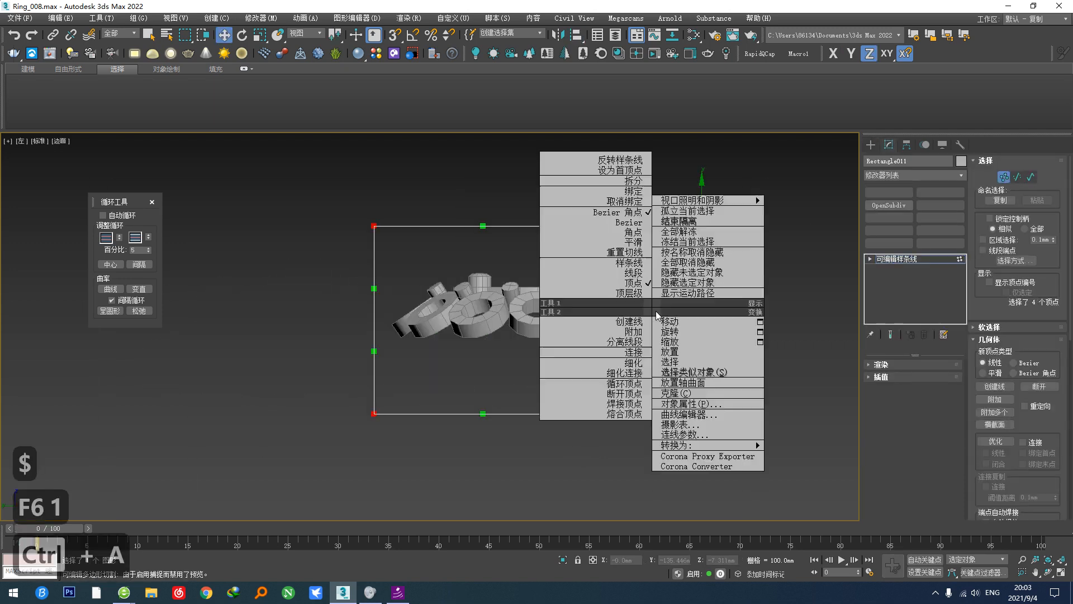
{"action": "left_click", "coordinate": [632, 236]}
Step: Delete the rectangle's top segment and merge its two bottom vertices into one central point to form a V
{"action": "middle_click_drag", "start_coordinate": [630, 296], "coordinate": [630, 326]}
{"action": "key", "text": "2"}
{"action": "left_click_drag", "start_coordinate": [602, 291], "coordinate": [520, 192]}
{"action": "key", "text": "d"}
{"action": "key", "text": "1"}
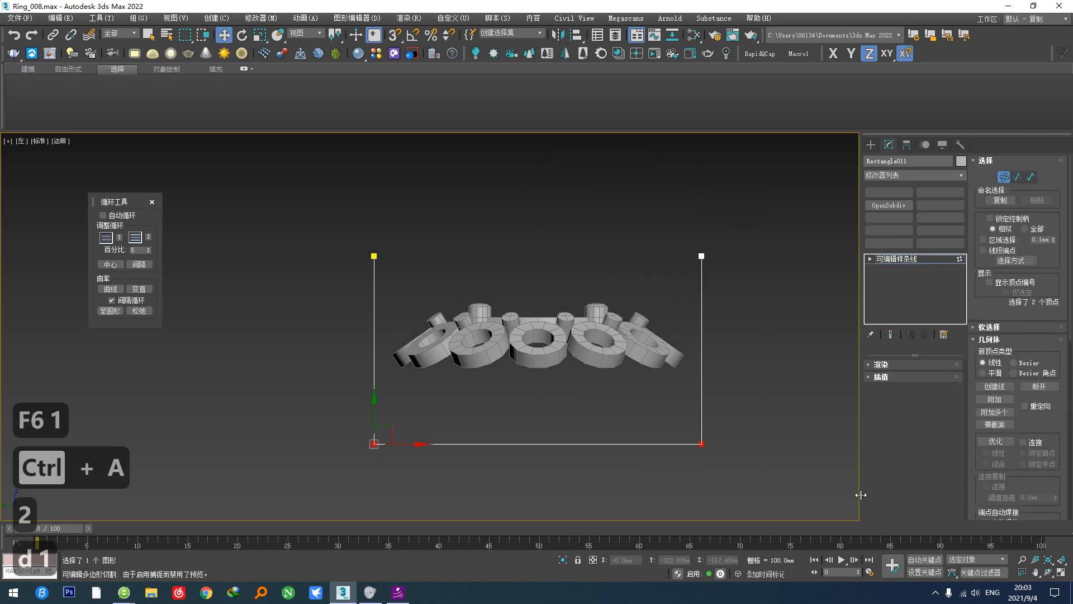
{"action": "key", "text": "ctrl+v"}
{"action": "key", "text": "ctrl+c"}
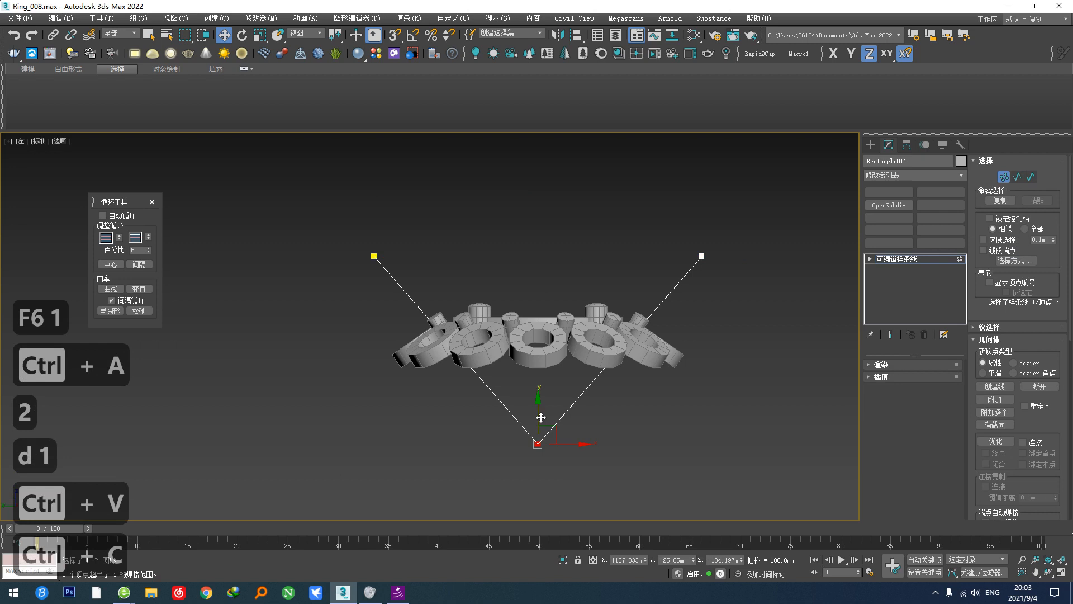
Step: Move the V spline's bottom vertex further down and lower its two upper end vertices to about the halo's height
{"action": "left_click_drag", "start_coordinate": [541, 417], "coordinate": [541, 457]}
{"action": "left_click_drag", "start_coordinate": [741, 316], "coordinate": [369, 175]}
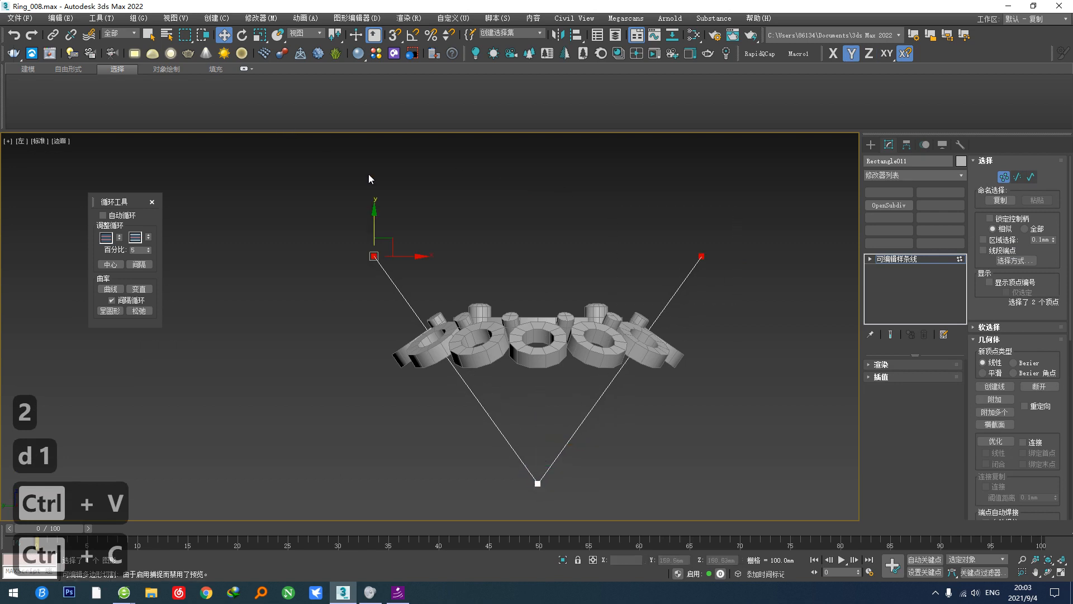
{"action": "left_click_drag", "start_coordinate": [374, 222], "coordinate": [385, 274]}
{"action": "middle_click_drag", "start_coordinate": [759, 370], "coordinate": [750, 320]}
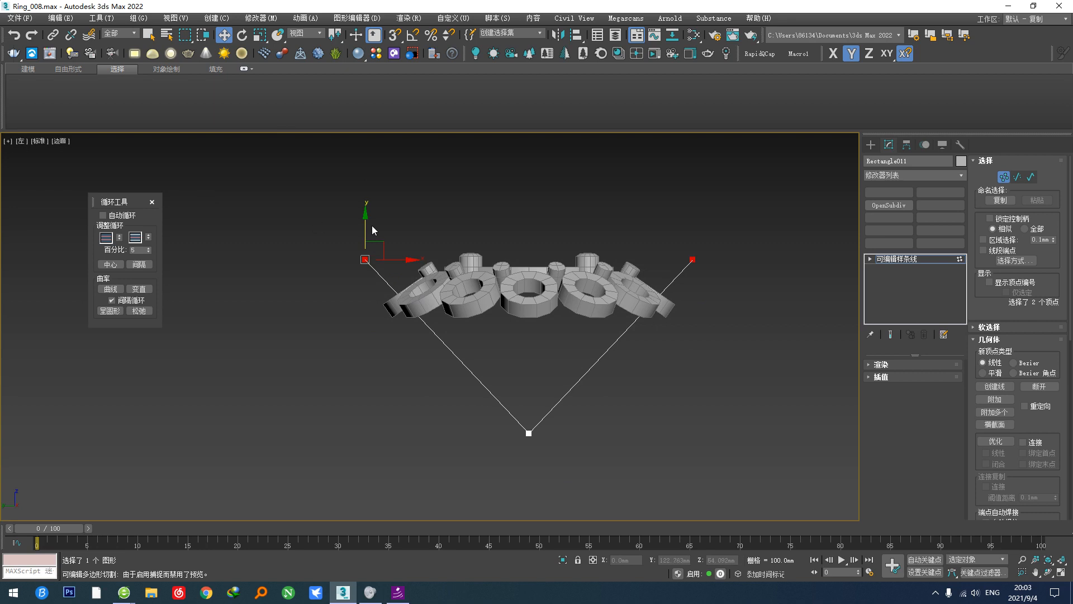
{"action": "left_click_drag", "start_coordinate": [373, 229], "coordinate": [367, 251]}
{"action": "left_click", "coordinate": [528, 432]}
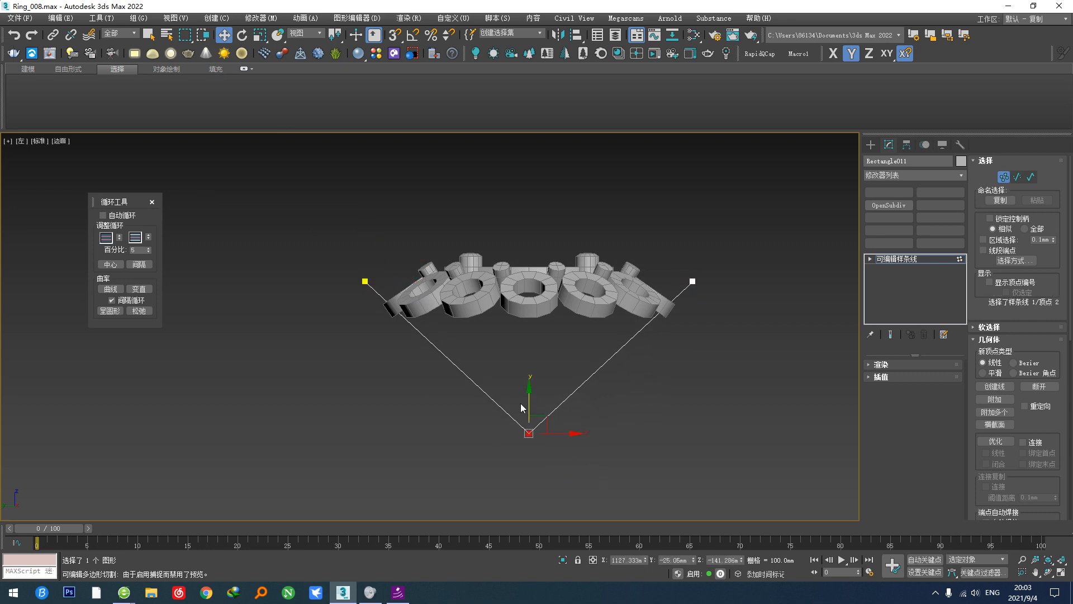
{"action": "left_click_drag", "start_coordinate": [522, 408], "coordinate": [529, 448]}
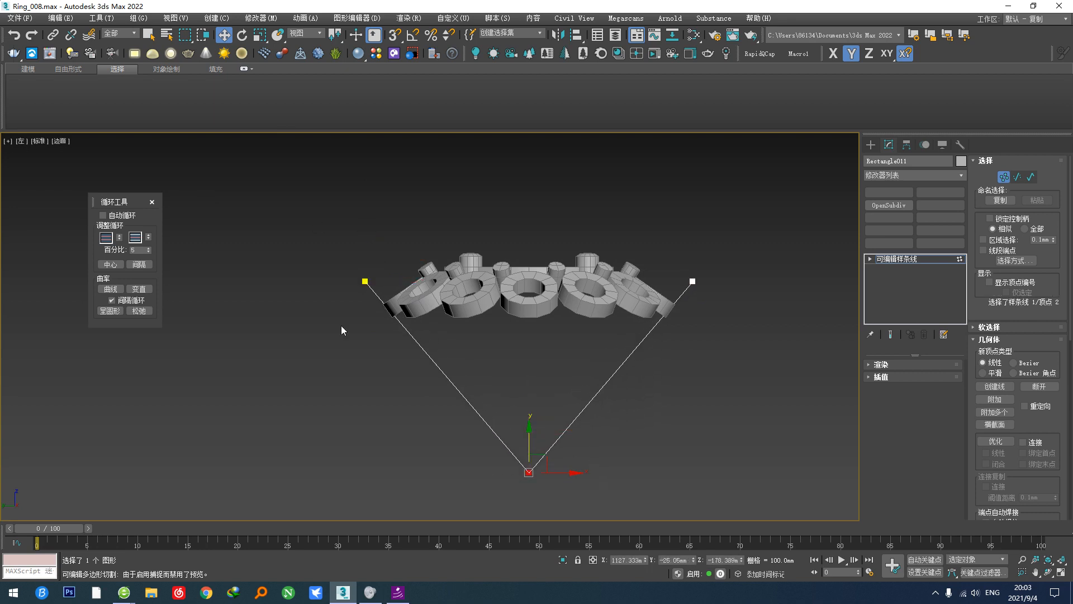
Step: Rotate the halo and bezel ring together about Z in the top view so a small prong lines up with the spline
{"action": "scroll", "coordinate": [340, 307], "scroll_direction": "up", "scroll_amount": 5}
{"action": "scroll", "coordinate": [420, 307], "scroll_direction": "down", "scroll_amount": 5}
{"action": "middle_click_drag", "start_coordinate": [470, 316], "coordinate": [541, 403], "text": "alt"}
{"action": "scroll", "coordinate": [541, 402], "scroll_direction": "down", "scroll_amount": 2}
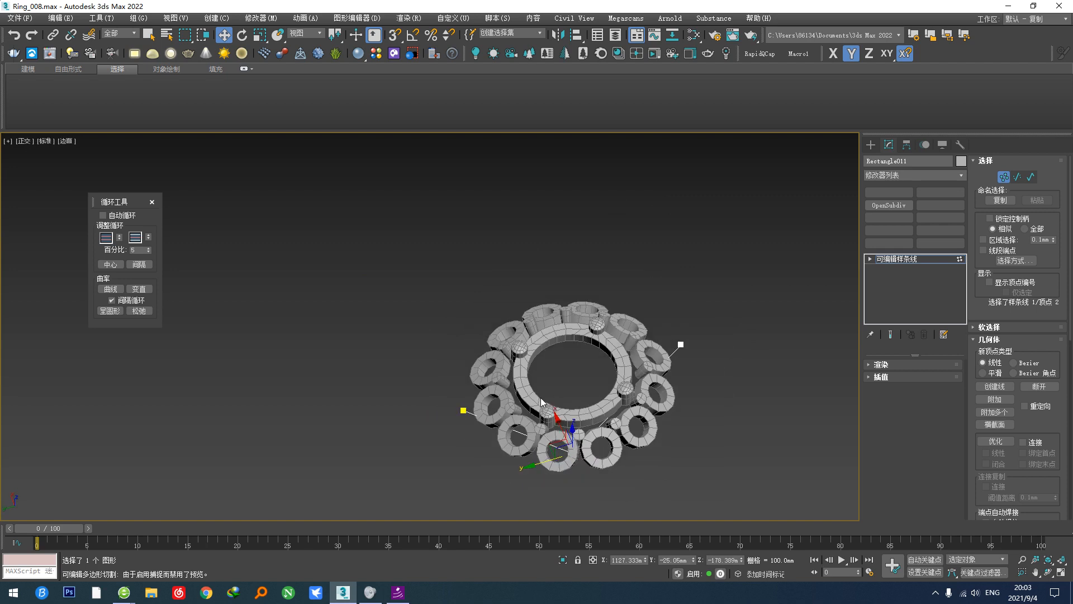
{"action": "key", "text": "t"}
{"action": "left_click", "coordinate": [1004, 177]}
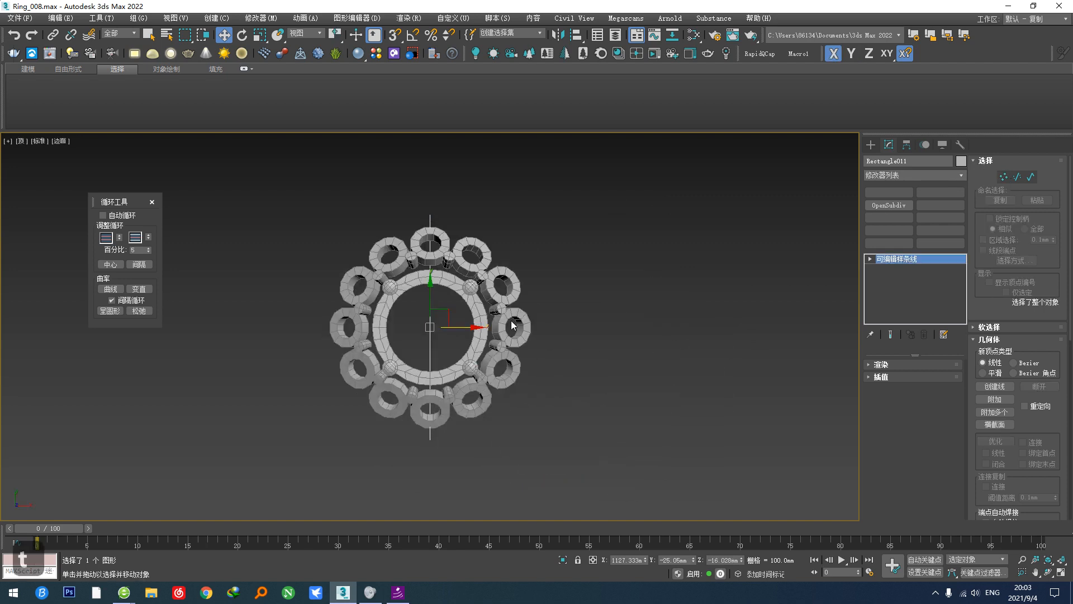
{"action": "left_click_drag", "start_coordinate": [215, 221], "coordinate": [654, 464]}
{"action": "scroll", "coordinate": [439, 350], "scroll_direction": "up", "scroll_amount": 3}
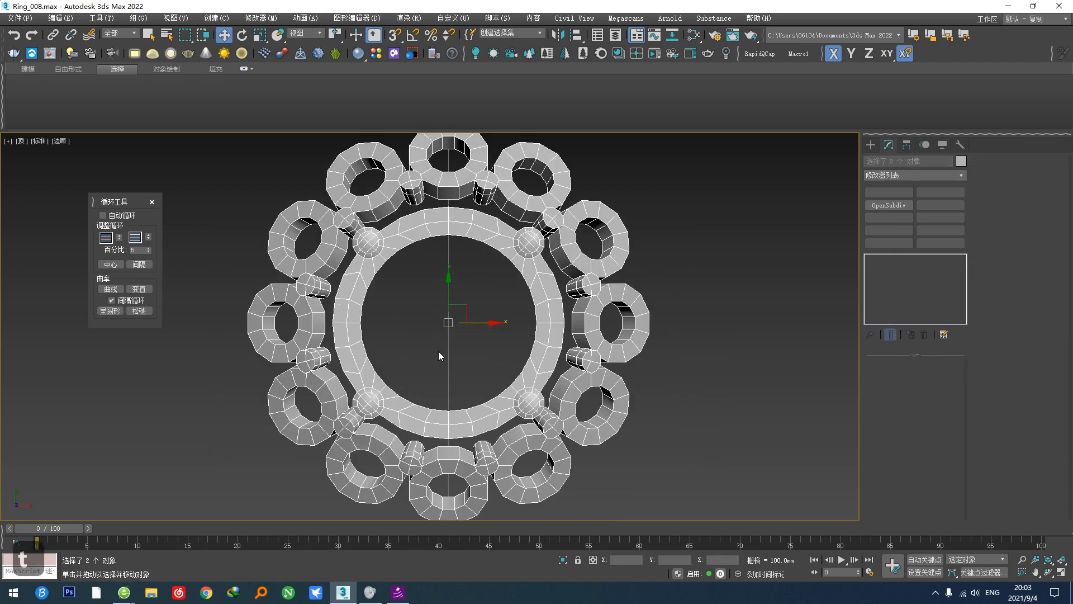
{"action": "key", "text": "e"}
{"action": "left_click_drag", "start_coordinate": [484, 303], "coordinate": [486, 305]}
{"action": "middle_click_drag", "start_coordinate": [486, 305], "coordinate": [483, 420]}
{"action": "scroll", "coordinate": [479, 287], "scroll_direction": "up", "scroll_amount": 4}
Step: In the left view, scale the V spline's two upper end vertices inward to 86% about their shared selection center
{"action": "left_click", "coordinate": [496, 367]}
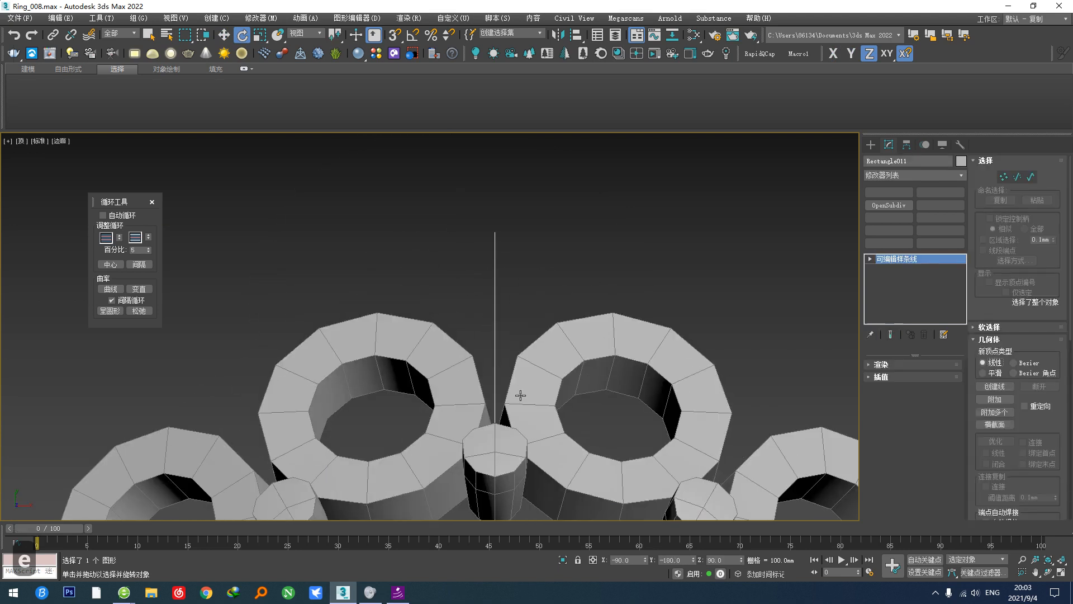
{"action": "scroll", "coordinate": [520, 385], "scroll_direction": "down", "scroll_amount": 4}
{"action": "key", "text": "l"}
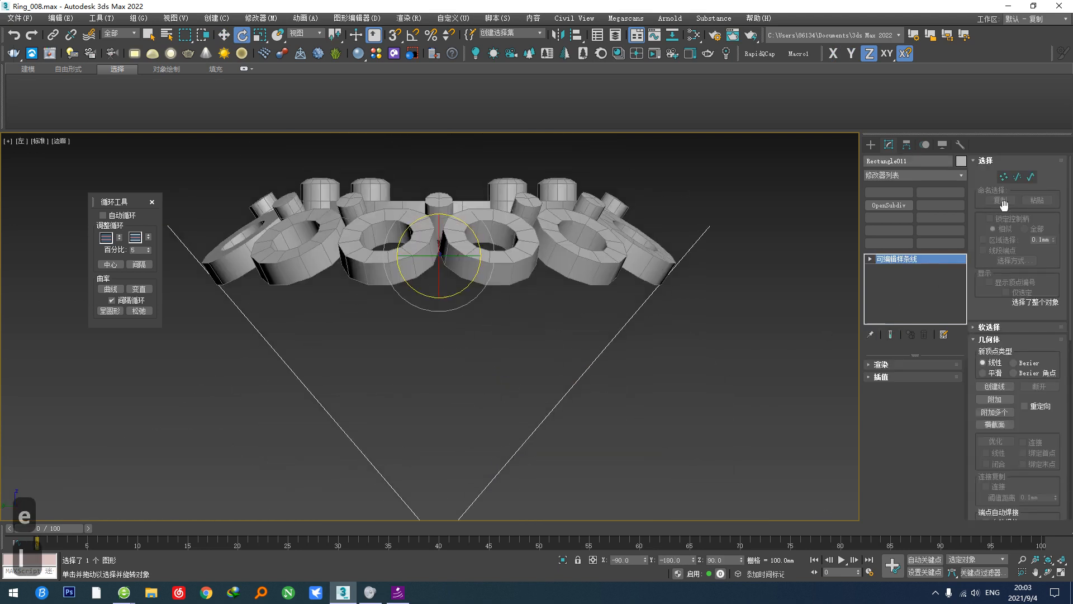
{"action": "left_click", "coordinate": [1030, 179]}
{"action": "scroll", "coordinate": [694, 291], "scroll_direction": "down", "scroll_amount": 2}
{"action": "key", "text": "1"}
{"action": "left_click_drag", "start_coordinate": [274, 231], "coordinate": [851, 296]}
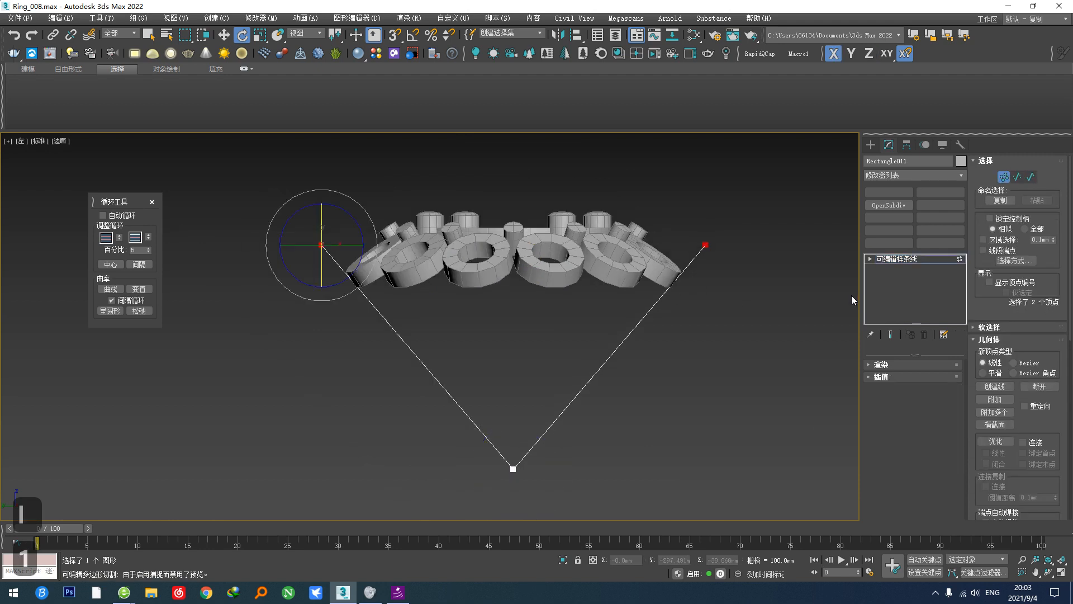
{"action": "key", "text": "r"}
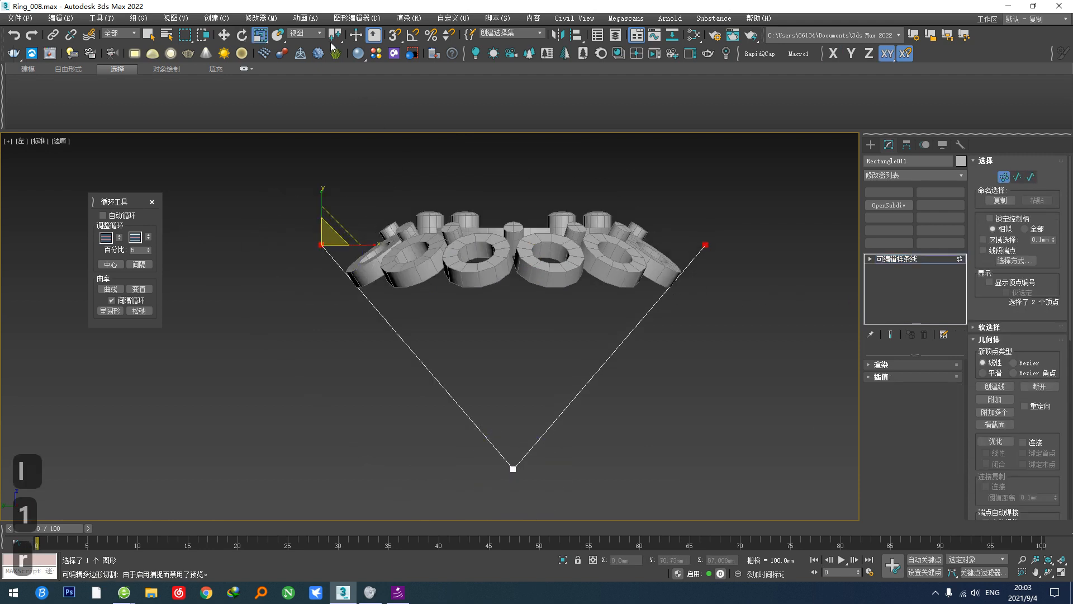
{"action": "left_click", "coordinate": [336, 71]}
{"action": "scroll", "coordinate": [466, 205], "scroll_direction": "up", "scroll_amount": 2}
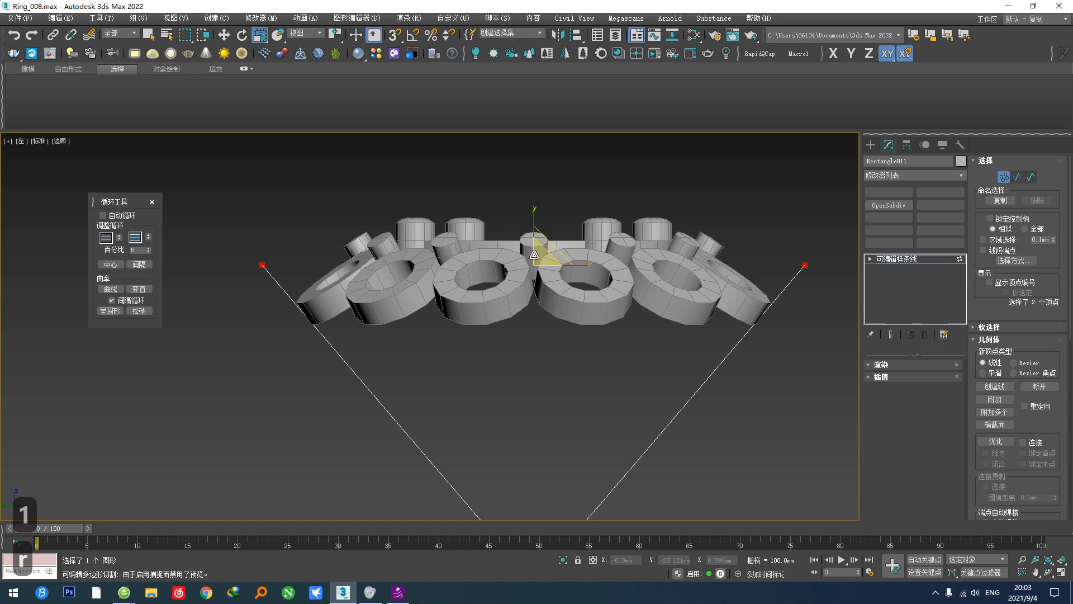
{"action": "left_click_drag", "start_coordinate": [535, 255], "coordinate": [536, 264]}
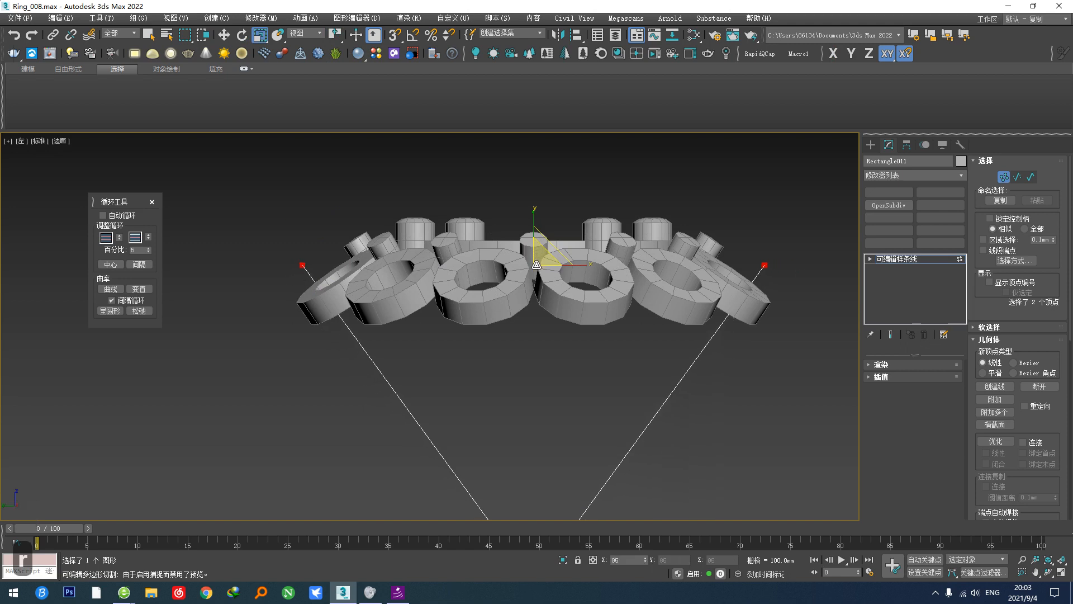
Step: Enable the V spline in the renderer and viewport as a radial tube with 8 sides and a thickness of about 19 mm
{"action": "left_click", "coordinate": [894, 365]}
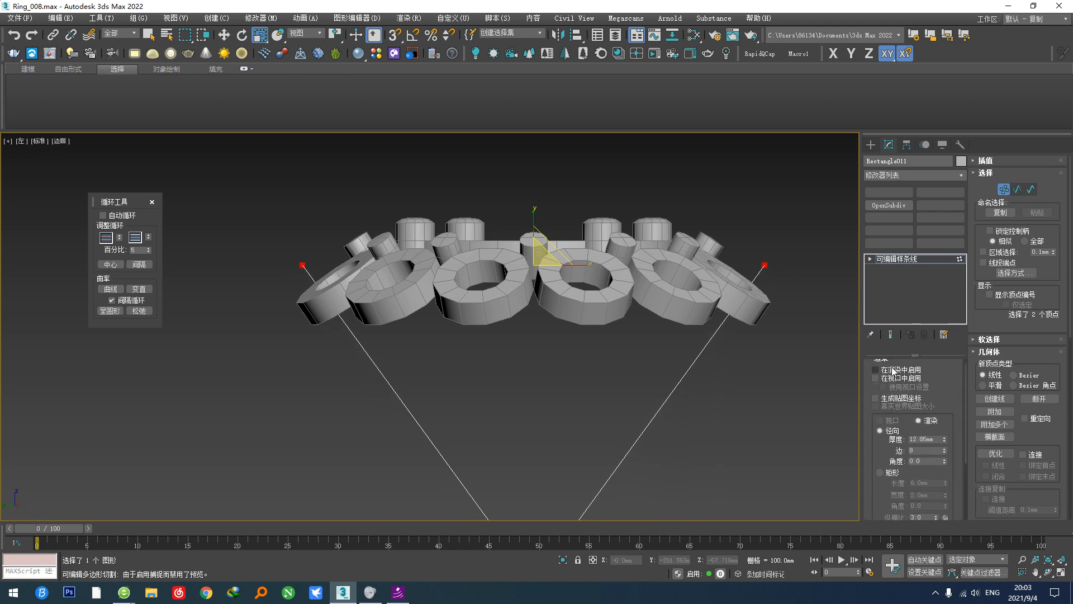
{"action": "left_click", "coordinate": [891, 378]}
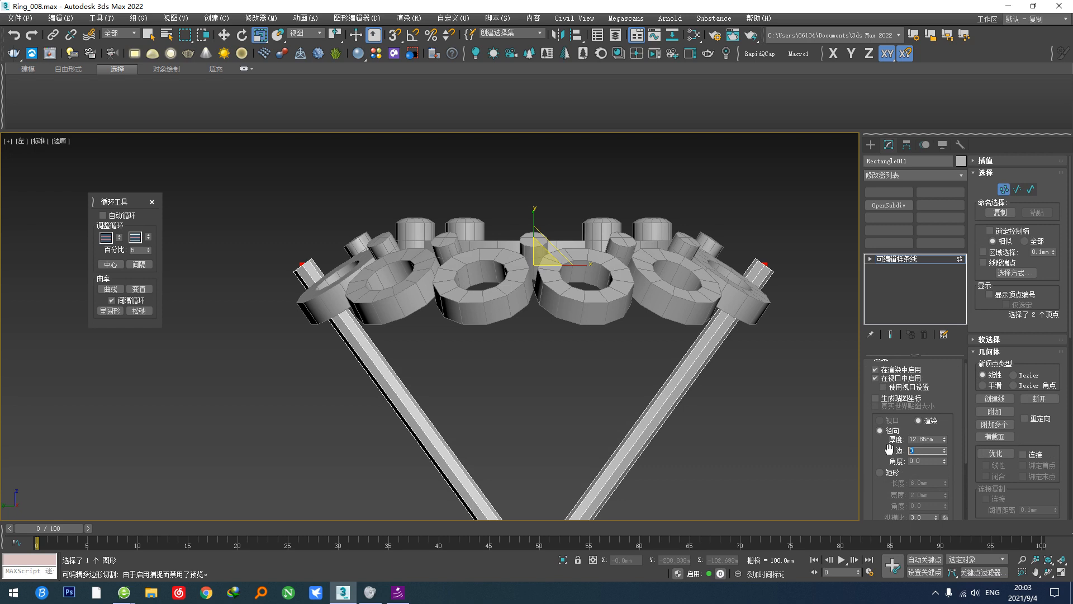
{"action": "type", "text": "8"}
{"action": "left_click_drag", "start_coordinate": [944, 436], "coordinate": [938, 400]}
{"action": "scroll", "coordinate": [714, 366], "scroll_direction": "down", "scroll_amount": 3}
{"action": "middle_click_drag", "start_coordinate": [714, 365], "coordinate": [721, 360], "text": "alt"}
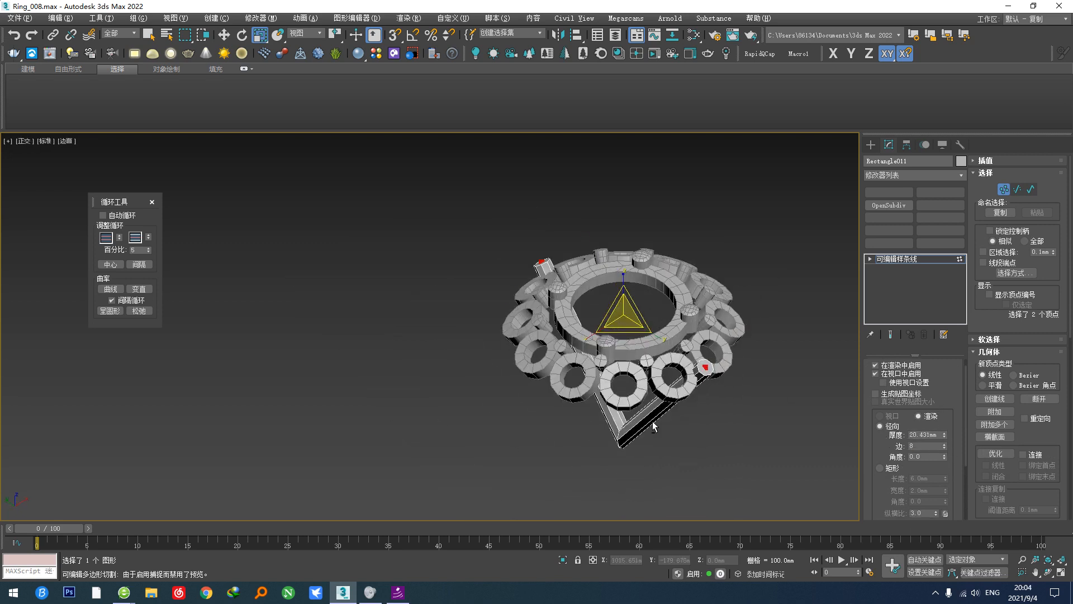
{"action": "scroll", "coordinate": [721, 361], "scroll_direction": "up", "scroll_amount": 5}
{"action": "scroll", "coordinate": [715, 358], "scroll_direction": "down", "scroll_amount": 4}
{"action": "scroll", "coordinate": [709, 364], "scroll_direction": "up", "scroll_amount": 2}
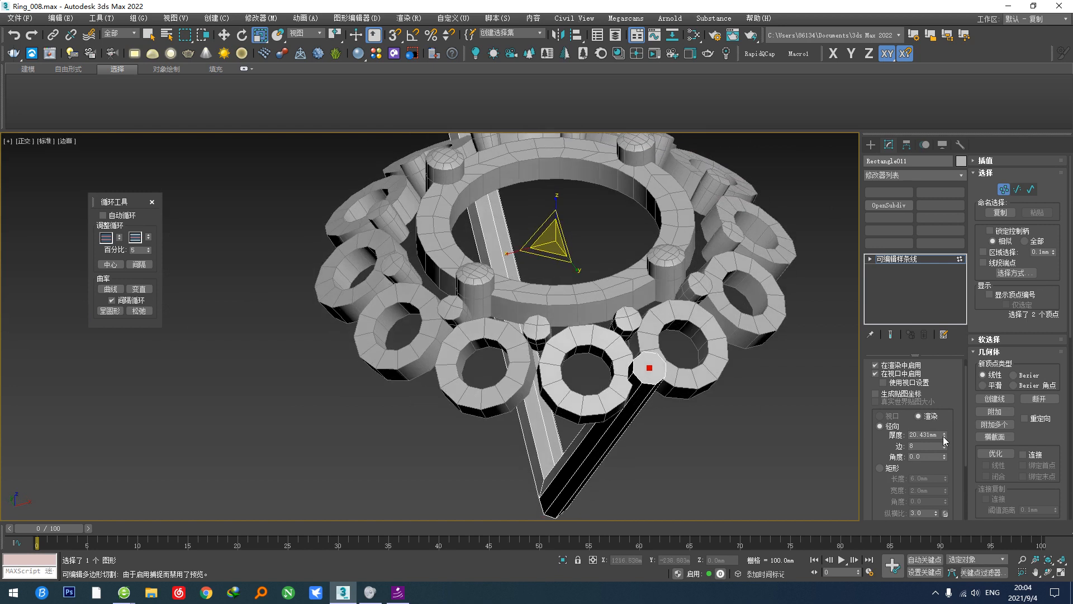
{"action": "left_click_drag", "start_coordinate": [945, 440], "coordinate": [945, 446]}
{"action": "scroll", "coordinate": [562, 376], "scroll_direction": "down", "scroll_amount": 5}
Step: Fillet the V spline's bottom vertex in the left view to turn the sharp point into a wide rounded base
{"action": "key", "text": "f"}
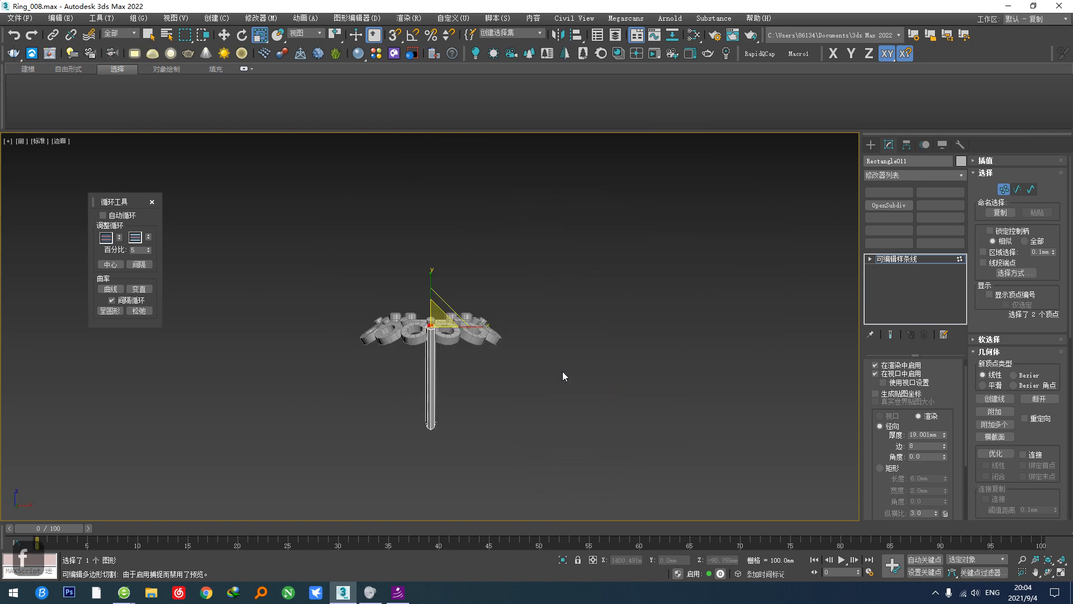
{"action": "scroll", "coordinate": [454, 357], "scroll_direction": "up", "scroll_amount": 5}
{"action": "key", "text": "l"}
{"action": "scroll", "coordinate": [458, 312], "scroll_direction": "up", "scroll_amount": 2}
{"action": "scroll", "coordinate": [454, 275], "scroll_direction": "down", "scroll_amount": 2}
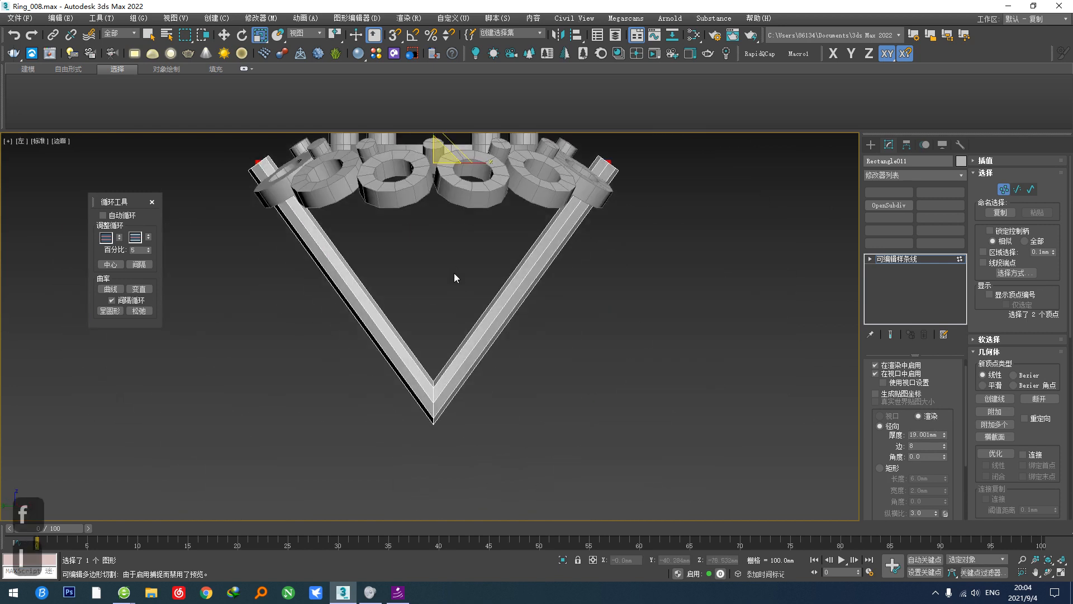
{"action": "left_click", "coordinate": [434, 401]}
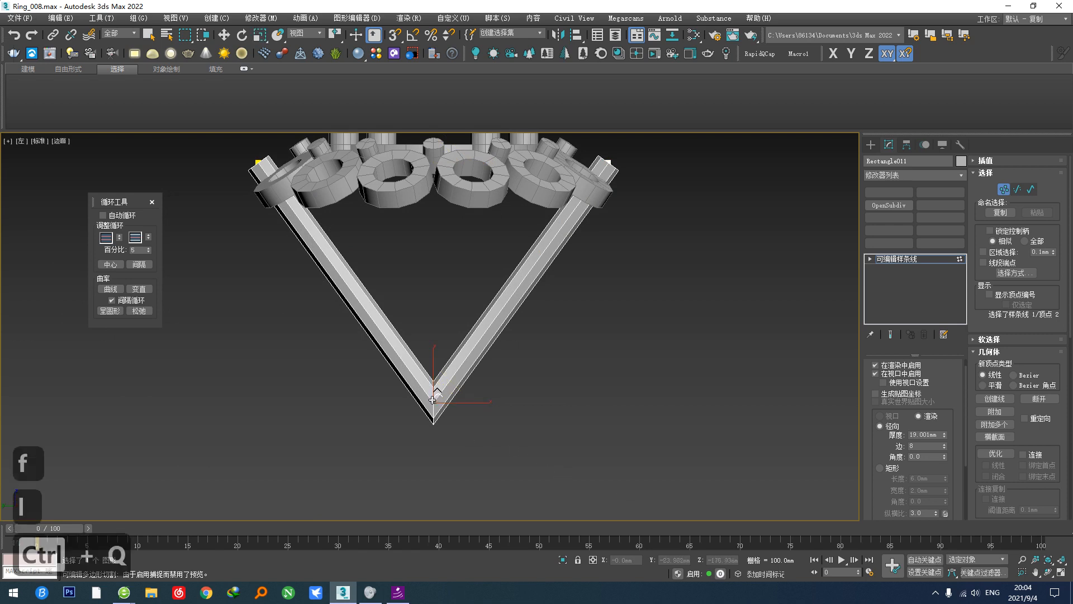
{"action": "left_click_drag", "start_coordinate": [433, 400], "coordinate": [451, 276]}
{"action": "right_click", "coordinate": [513, 333]}
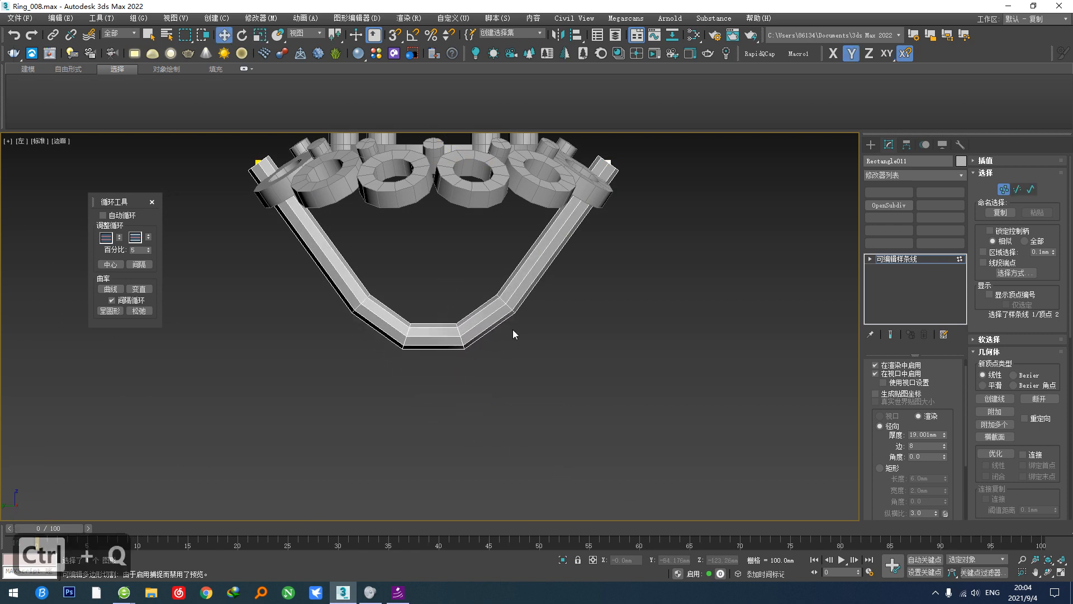
Step: Increase the spline tube's radial thickness to about 20.14 mm
{"action": "scroll", "coordinate": [513, 333], "scroll_direction": "down", "scroll_amount": 3}
{"action": "middle_click_drag", "start_coordinate": [513, 334], "coordinate": [655, 358], "text": "alt"}
{"action": "scroll", "coordinate": [488, 333], "scroll_direction": "up", "scroll_amount": 4}
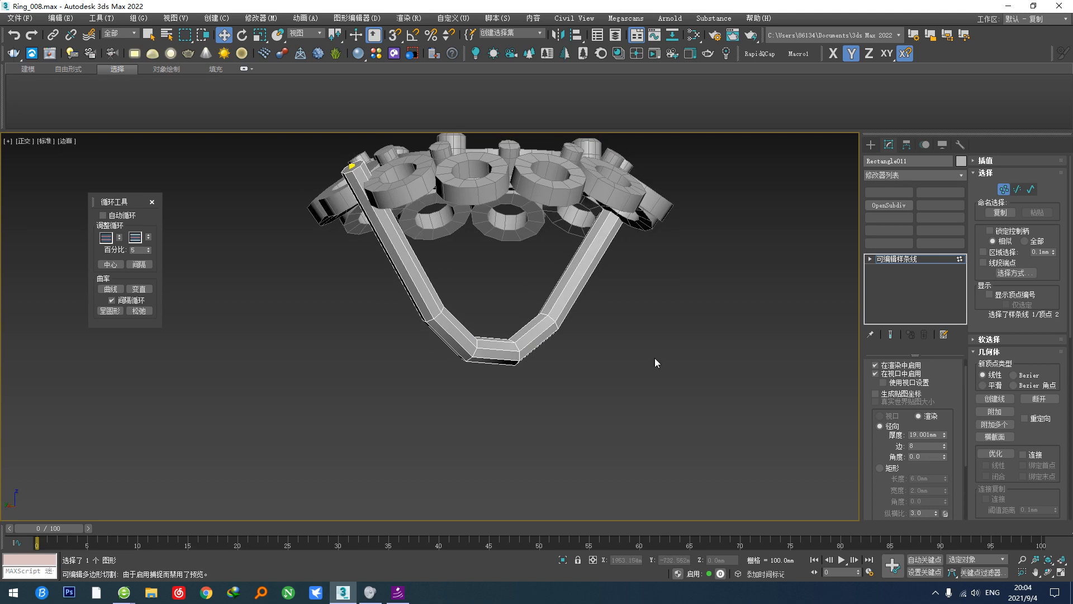
{"action": "left_click_drag", "start_coordinate": [944, 435], "coordinate": [944, 429]}
{"action": "middle_click_drag", "start_coordinate": [576, 391], "coordinate": [520, 385], "text": "alt"}
Step: Select the spline's two upper end vertices and scale them outward to 102%
{"action": "scroll", "coordinate": [560, 425], "scroll_direction": "down", "scroll_amount": 4}
{"action": "left_click_drag", "start_coordinate": [348, 289], "coordinate": [642, 361]}
{"action": "scroll", "coordinate": [467, 357], "scroll_direction": "up", "scroll_amount": 4}
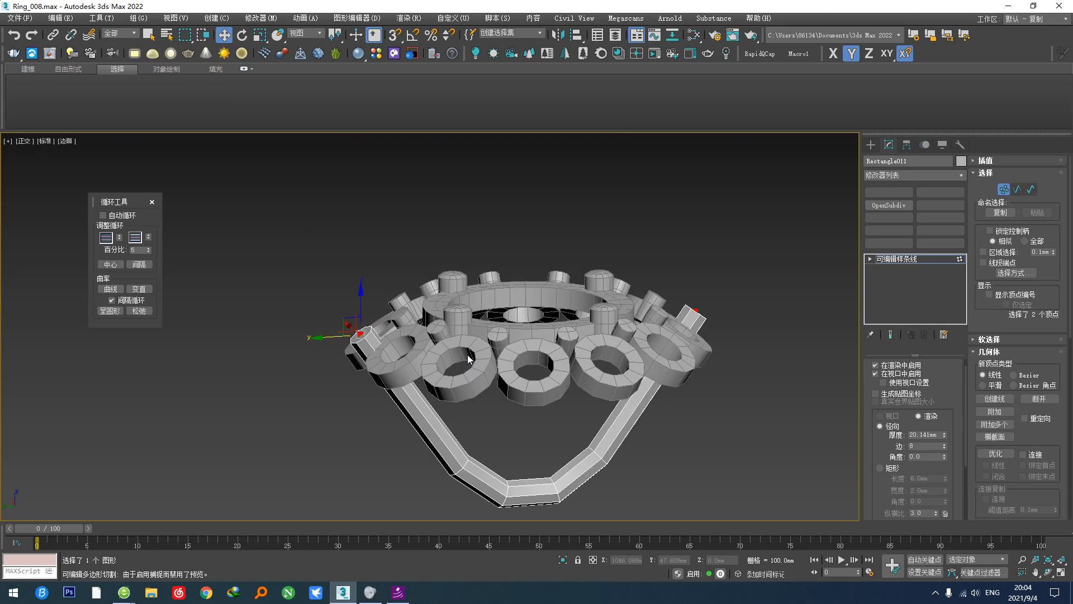
{"action": "key", "text": "r"}
{"action": "left_click_drag", "start_coordinate": [517, 318], "coordinate": [513, 316]}
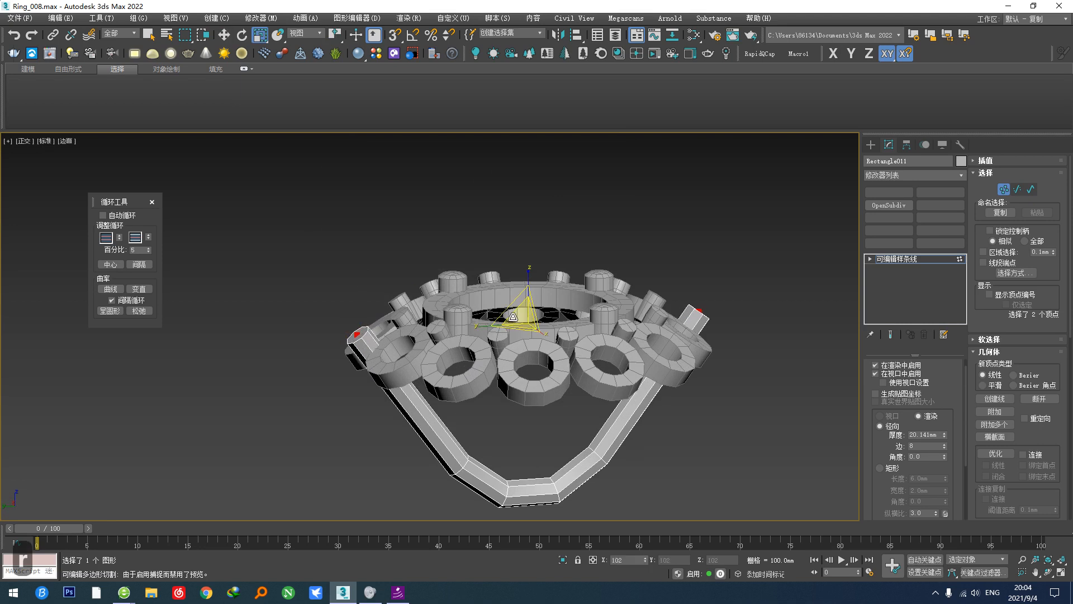
{"action": "scroll", "coordinate": [503, 350], "scroll_direction": "down", "scroll_amount": 5}
Step: Leave vertex editing and clone the whole spline tube along X, placing the copy about 1,400 mm away from the ring
{"action": "key", "text": "t"}
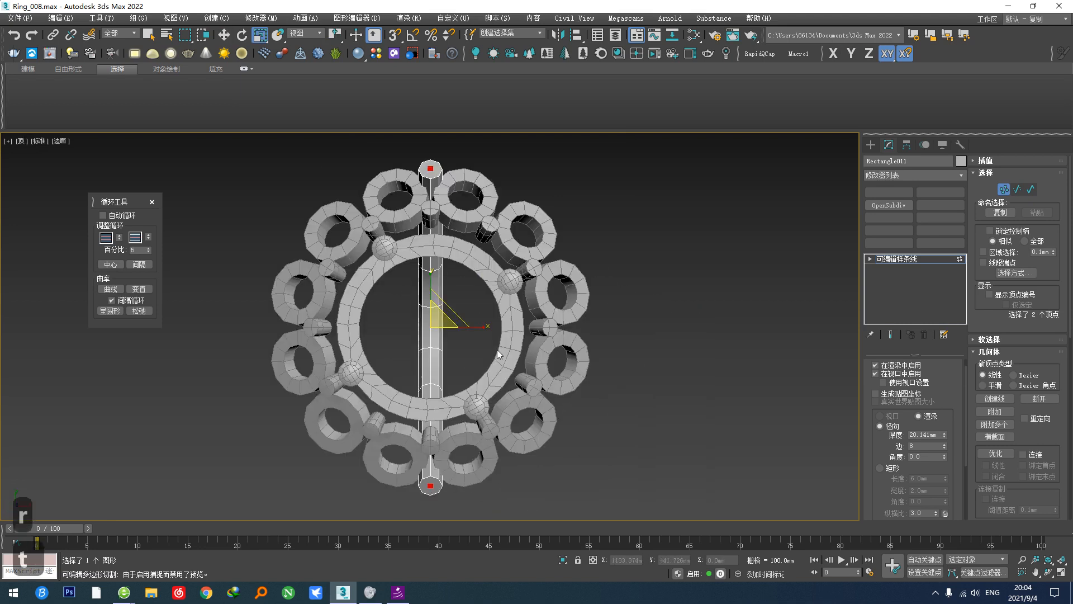
{"action": "key", "text": "w"}
{"action": "key", "text": "e"}
{"action": "scroll", "coordinate": [519, 384], "scroll_direction": "down", "scroll_amount": 6}
{"action": "left_click", "coordinate": [917, 257]}
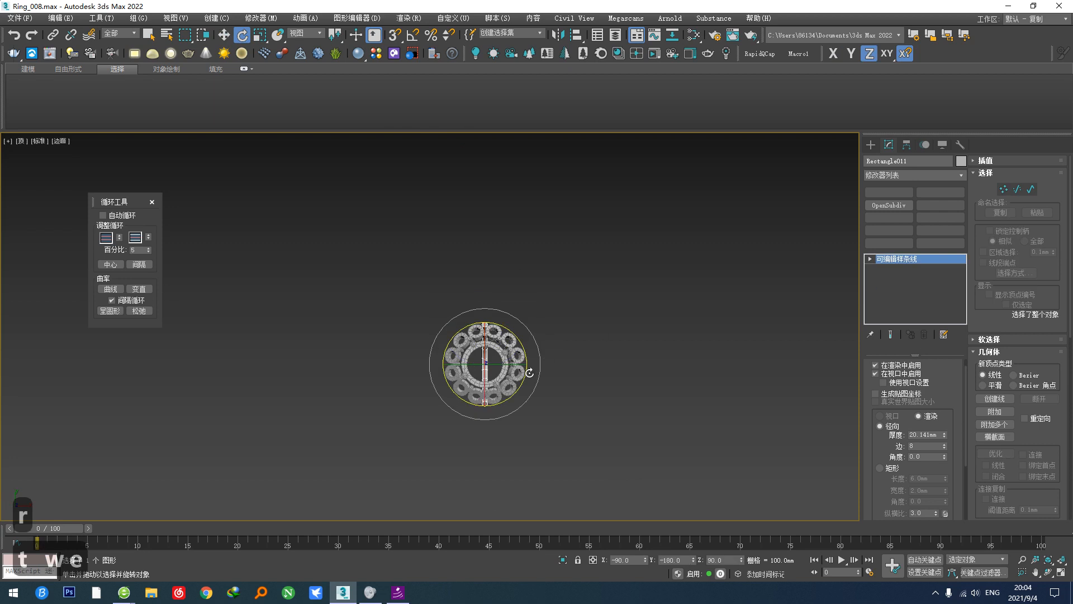
{"action": "key", "text": "w"}
{"action": "left_click_drag", "start_coordinate": [500, 364], "coordinate": [503, 363], "text": "shift"}
{"action": "left_click", "coordinate": [540, 343]}
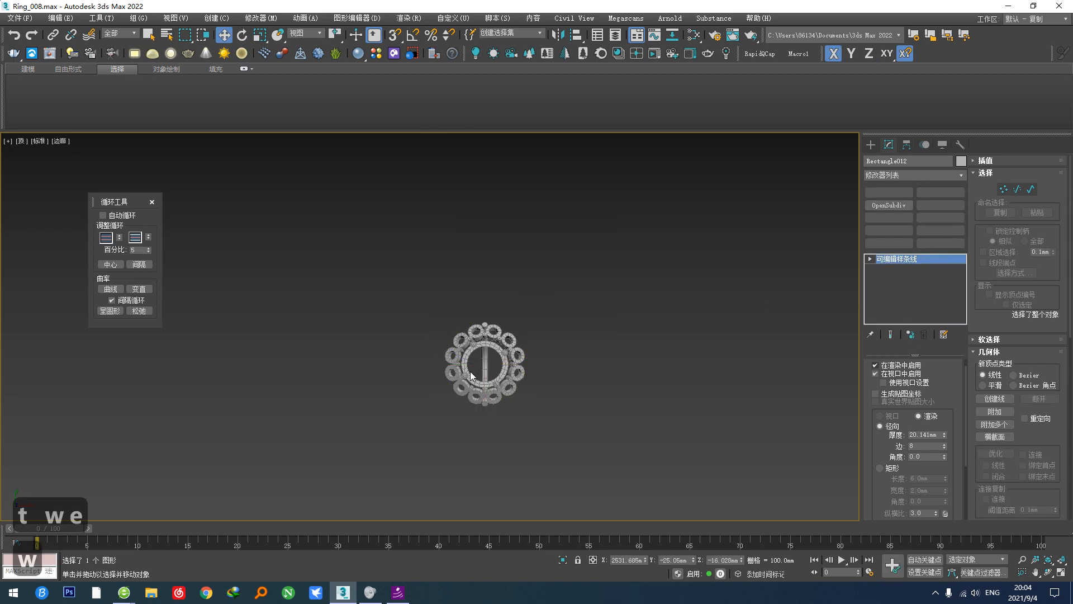
Step: Convert the original spline tube to an editable poly and delete the cap polygons at both of its ends
{"action": "scroll", "coordinate": [485, 367], "scroll_direction": "up", "scroll_amount": 5}
{"action": "key", "text": "F5"}
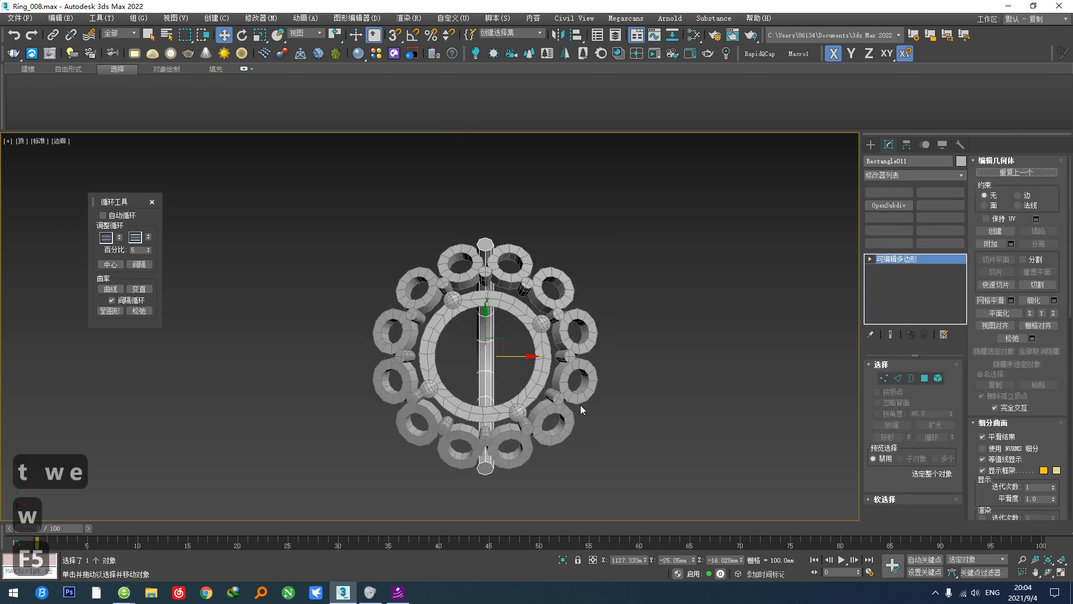
{"action": "key", "text": "4"}
{"action": "left_click", "coordinate": [484, 244]}
{"action": "middle_click_drag", "start_coordinate": [506, 315], "coordinate": [504, 266]}
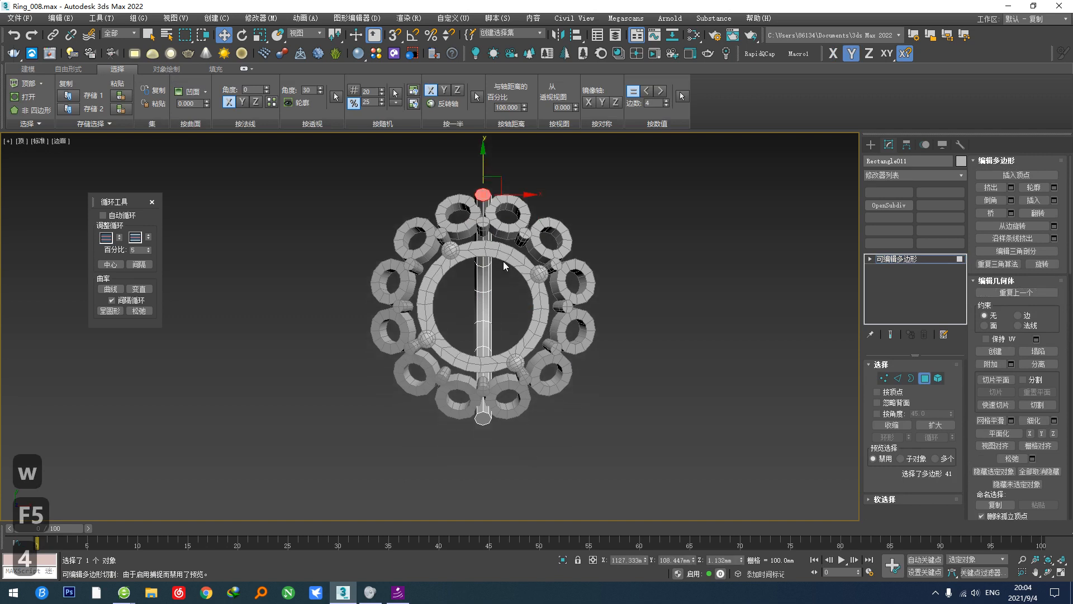
{"action": "key", "text": "d"}
{"action": "left_click", "coordinate": [481, 420]}
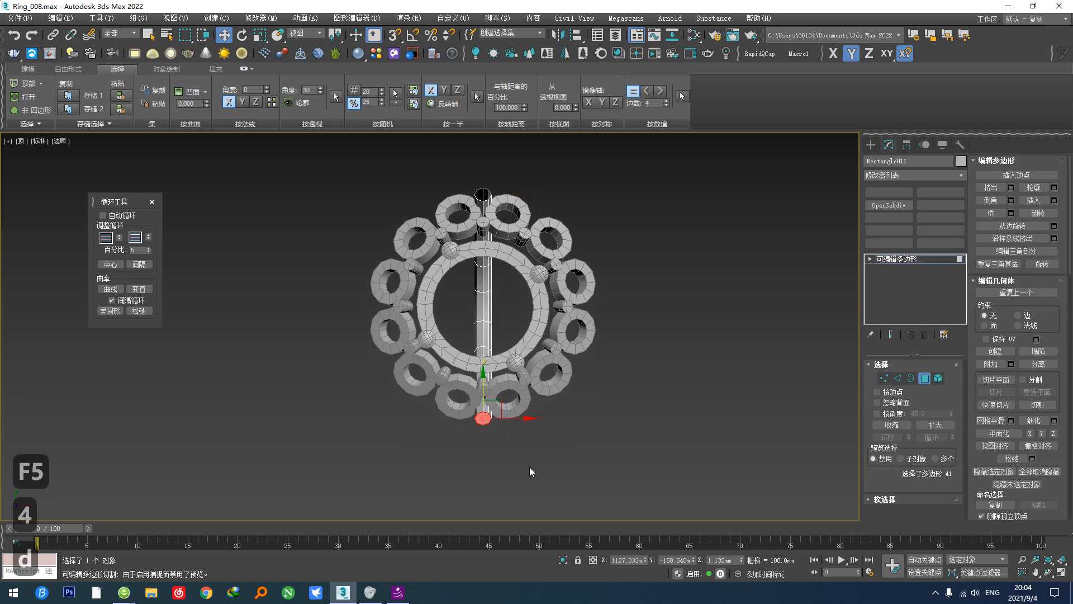
{"action": "key", "text": "d"}
Step: Cap the tube's open border at the upper end in the top view and cut crossing edges between the cap's opposite vertices
{"action": "middle_click_drag", "start_coordinate": [462, 312], "coordinate": [472, 398]}
{"action": "scroll", "coordinate": [486, 283], "scroll_direction": "up", "scroll_amount": 4}
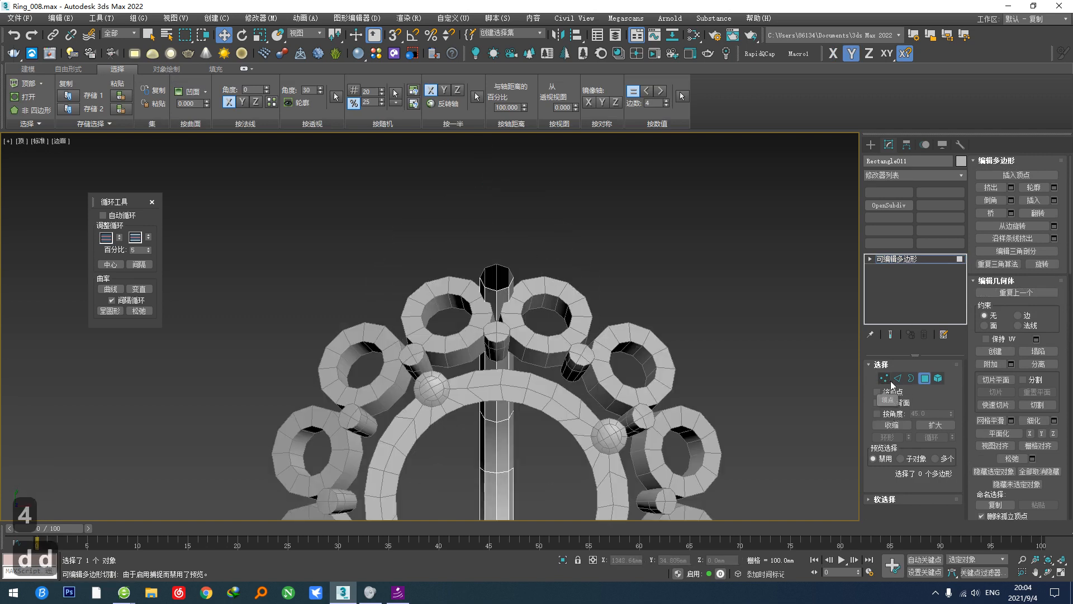
{"action": "left_click", "coordinate": [910, 380]}
{"action": "left_click_drag", "start_coordinate": [561, 239], "coordinate": [413, 313]}
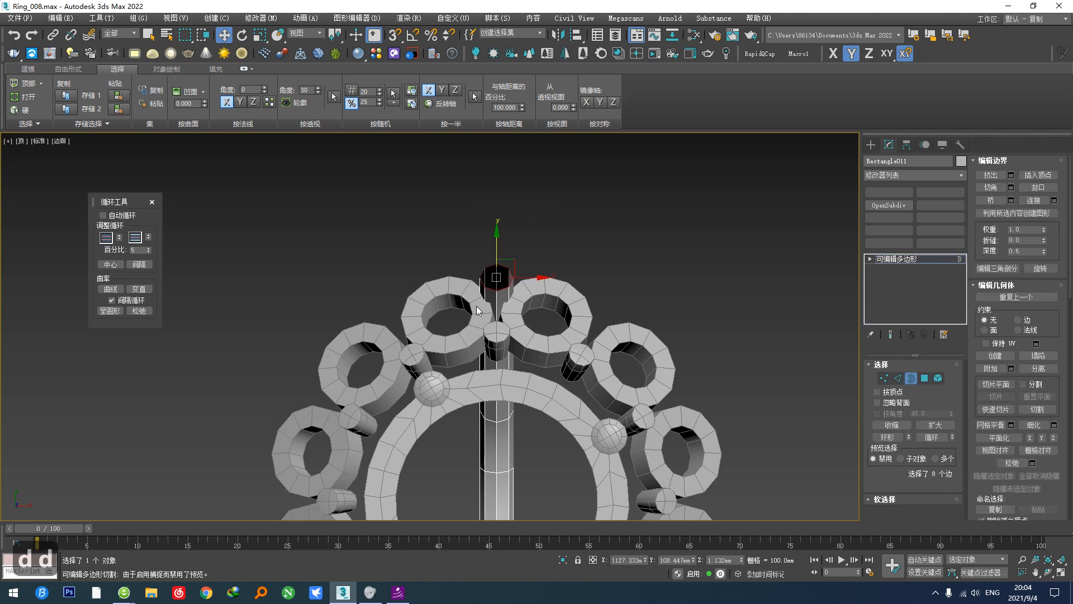
{"action": "key", "text": "ctrl+r"}
{"action": "key", "text": "1"}
{"action": "scroll", "coordinate": [475, 313], "scroll_direction": "up", "scroll_amount": 4}
{"action": "key", "text": "alt+c"}
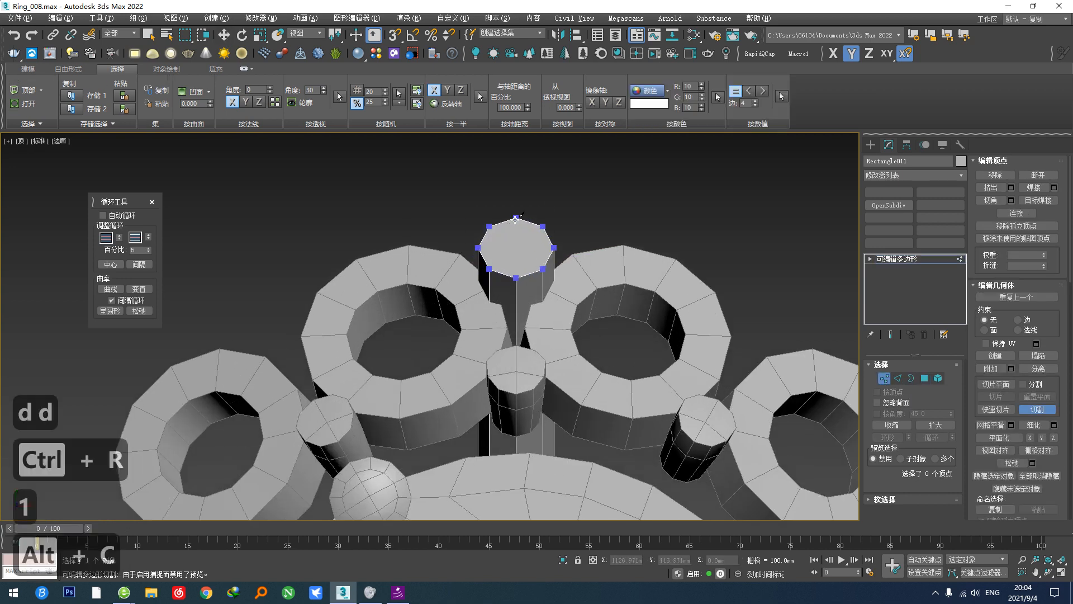
{"action": "left_click", "coordinate": [515, 218]}
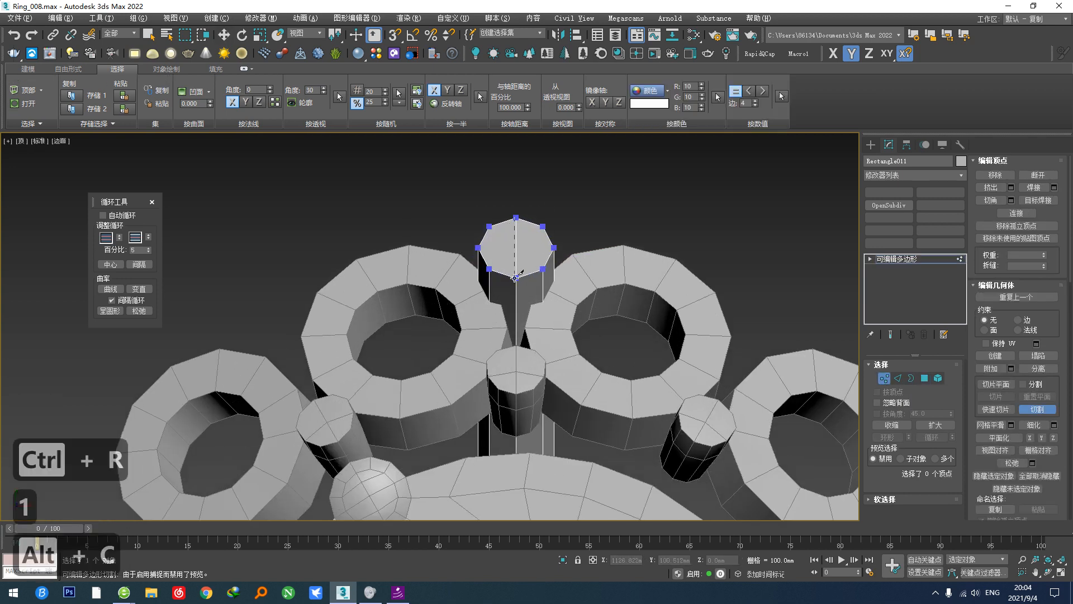
{"action": "left_click", "coordinate": [553, 247]}
{"action": "scroll", "coordinate": [550, 246], "scroll_direction": "down", "scroll_amount": 5}
{"action": "middle_click_drag", "start_coordinate": [548, 245], "coordinate": [518, 85]}
{"action": "right_click", "coordinate": [564, 409]}
Step: Cap the tube's remaining open border at the lower end in the top view and cut crossing edges over that cap
{"action": "left_click_drag", "start_coordinate": [544, 478], "coordinate": [542, 478]}
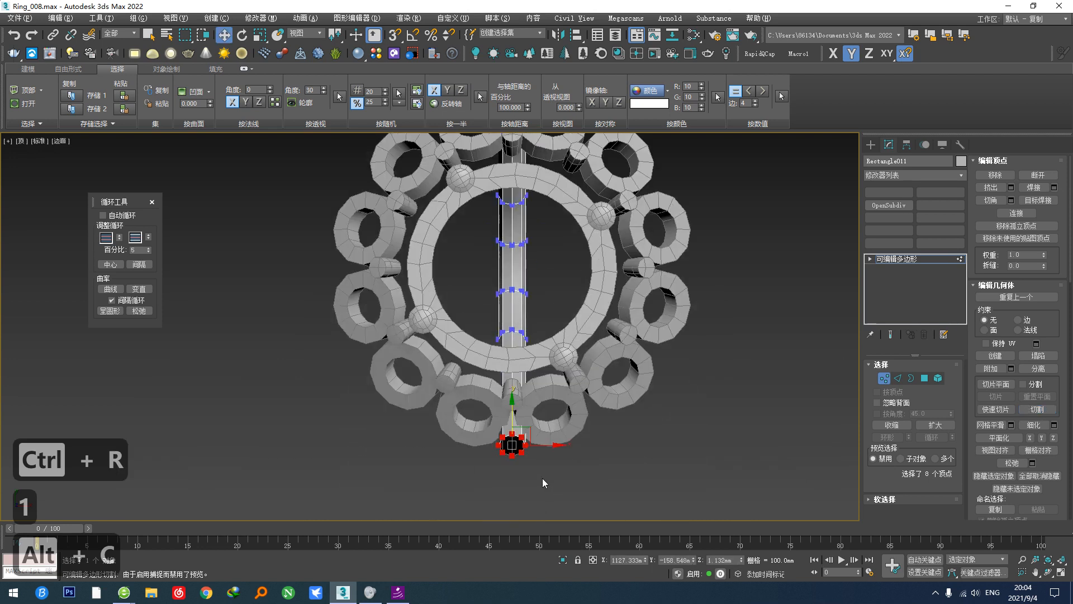
{"action": "scroll", "coordinate": [528, 468], "scroll_direction": "up", "scroll_amount": 4}
{"action": "key", "text": "3"}
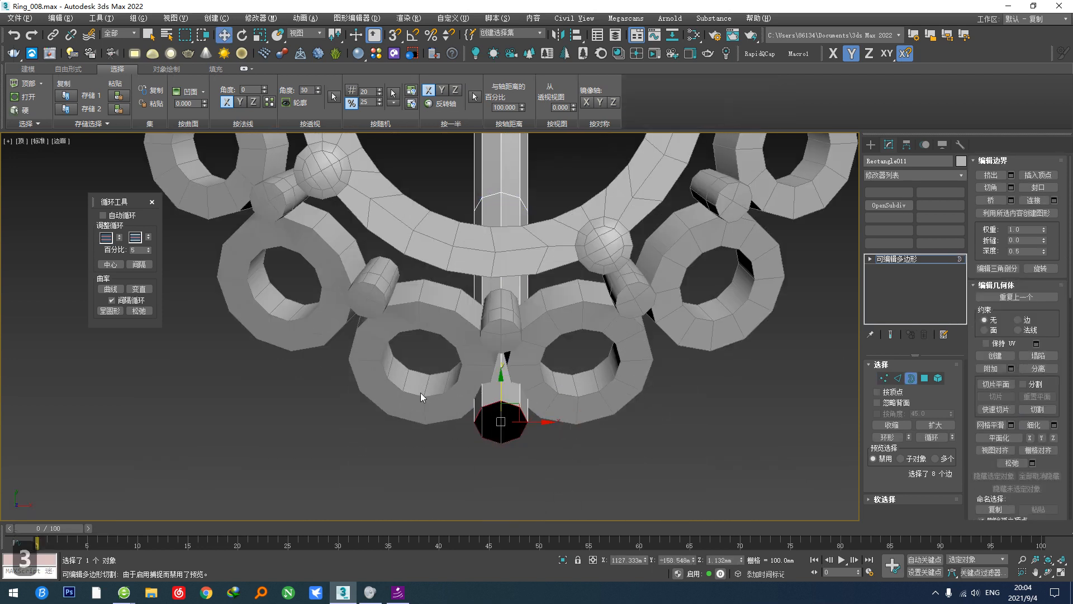
{"action": "key", "text": "ctrl+r"}
{"action": "key", "text": "1"}
{"action": "key", "text": "alt+c"}
{"action": "left_click", "coordinate": [472, 420]}
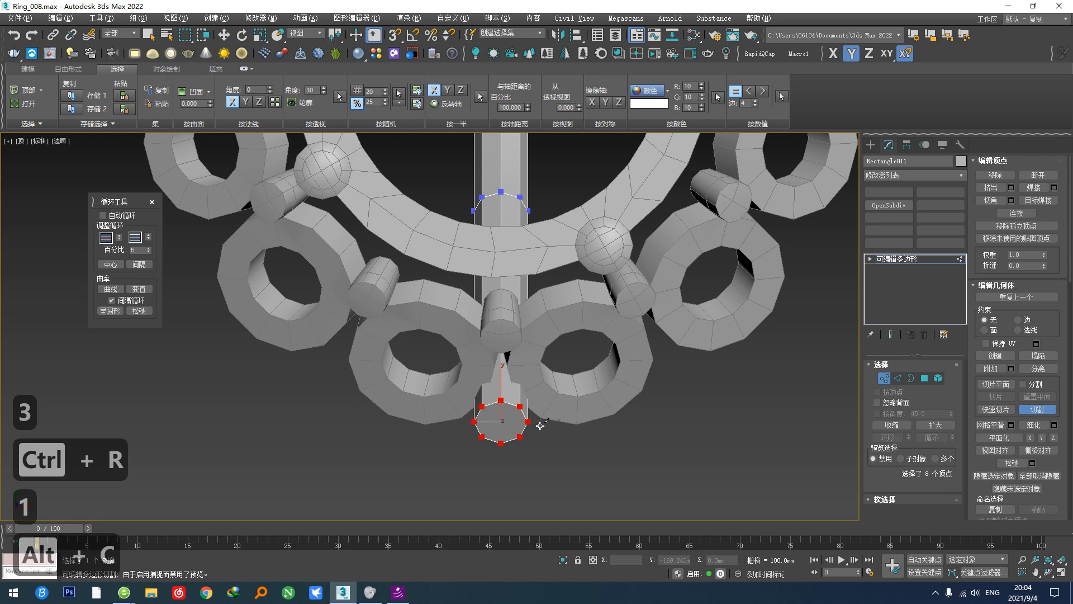
{"action": "scroll", "coordinate": [488, 399], "scroll_direction": "down", "scroll_amount": 5}
{"action": "middle_click_drag", "start_coordinate": [488, 399], "coordinate": [454, 408], "text": "alt"}
{"action": "right_click", "coordinate": [491, 446]}
Step: Try to delete polygons from the middle of the tube's base in the left view
{"action": "key", "text": "f"}
{"action": "key", "text": "l"}
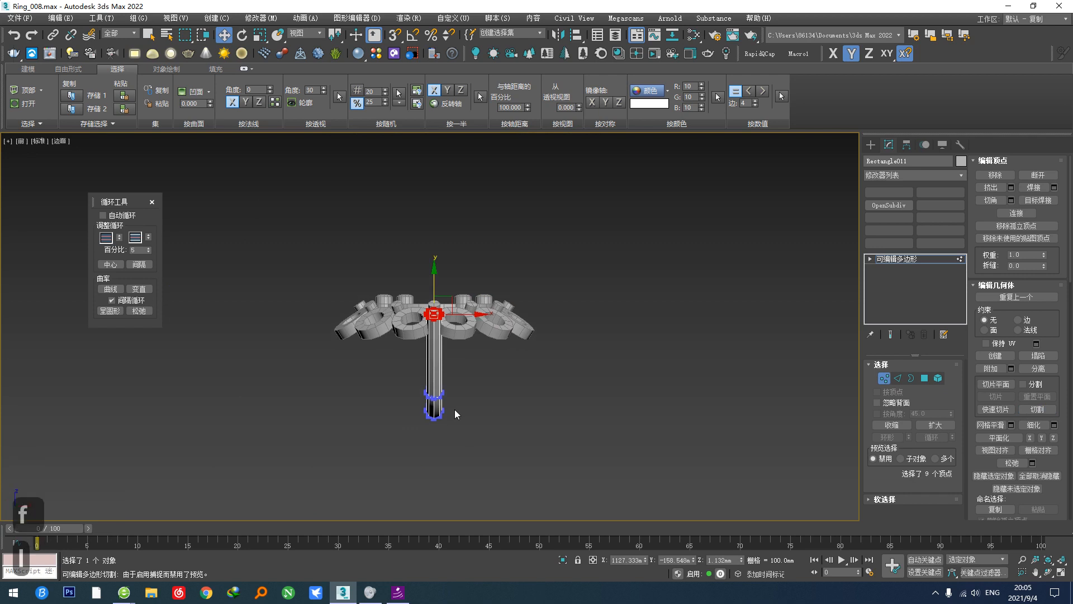
{"action": "left_click", "coordinate": [925, 378]}
{"action": "scroll", "coordinate": [484, 481], "scroll_direction": "down", "scroll_amount": 6}
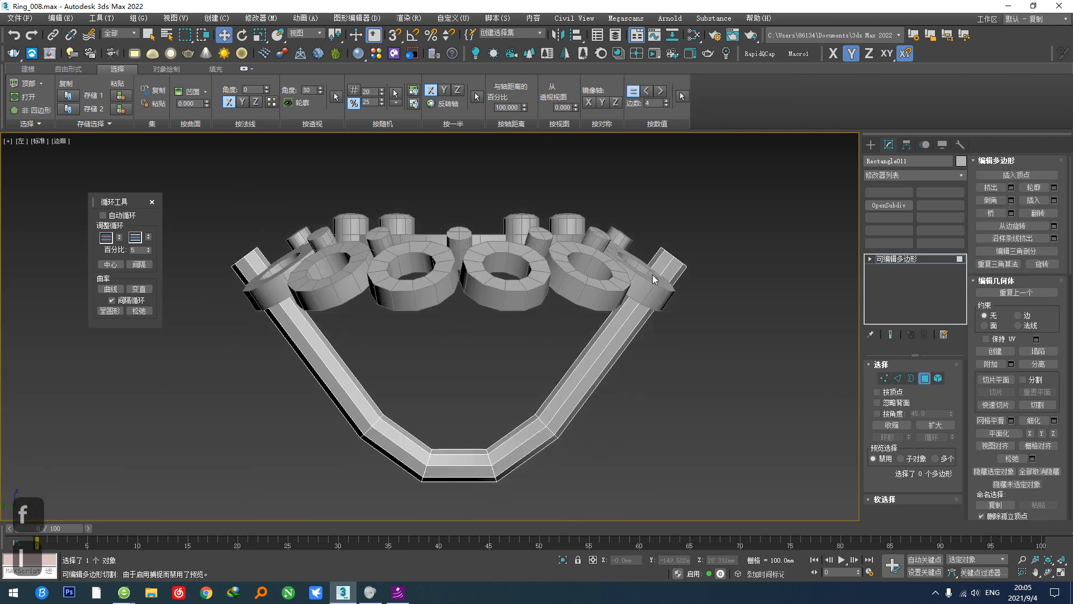
{"action": "scroll", "coordinate": [484, 480], "scroll_direction": "up", "scroll_amount": 2}
{"action": "left_click_drag", "start_coordinate": [454, 328], "coordinate": [456, 337]}
{"action": "scroll", "coordinate": [456, 342], "scroll_direction": "down", "scroll_amount": 3}
{"action": "key", "text": "d"}
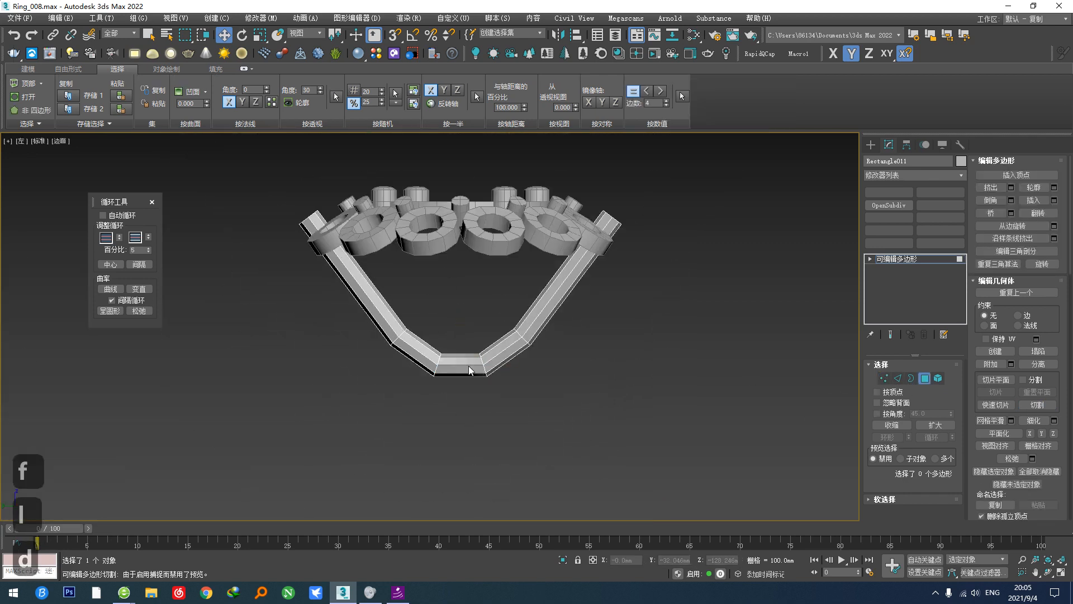
Step: Connect the long edges of both tube arms so each gets one edge loop midway between its bend and upper end
{"action": "scroll", "coordinate": [469, 363], "scroll_direction": "up", "scroll_amount": 3}
{"action": "scroll", "coordinate": [437, 267], "scroll_direction": "down", "scroll_amount": 5}
{"action": "middle_click_drag", "start_coordinate": [439, 302], "coordinate": [453, 339], "text": "alt"}
{"action": "key", "text": "f"}
{"action": "key", "text": "f"}
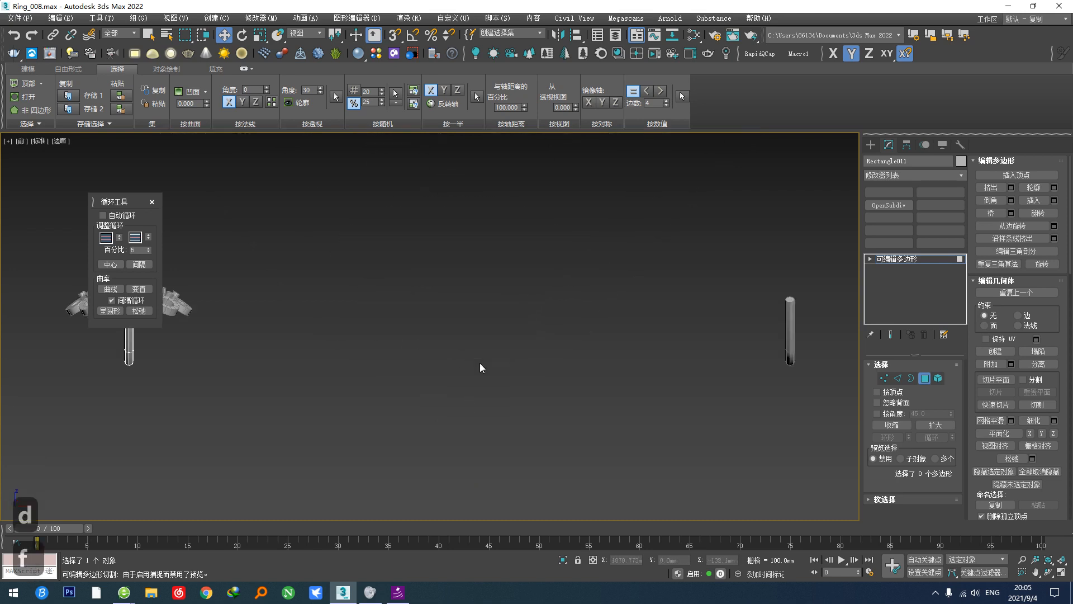
{"action": "middle_click_drag", "start_coordinate": [381, 387], "coordinate": [648, 404]}
{"action": "scroll", "coordinate": [366, 356], "scroll_direction": "up", "scroll_amount": 5}
{"action": "left_click", "coordinate": [897, 379]}
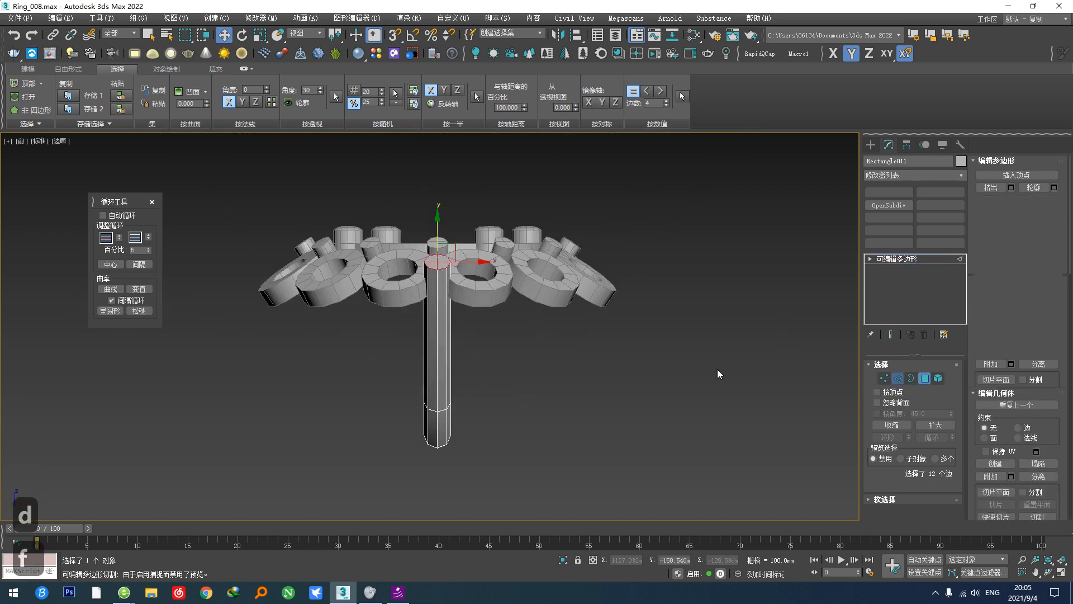
{"action": "key", "text": "v"}
{"action": "key", "text": "l"}
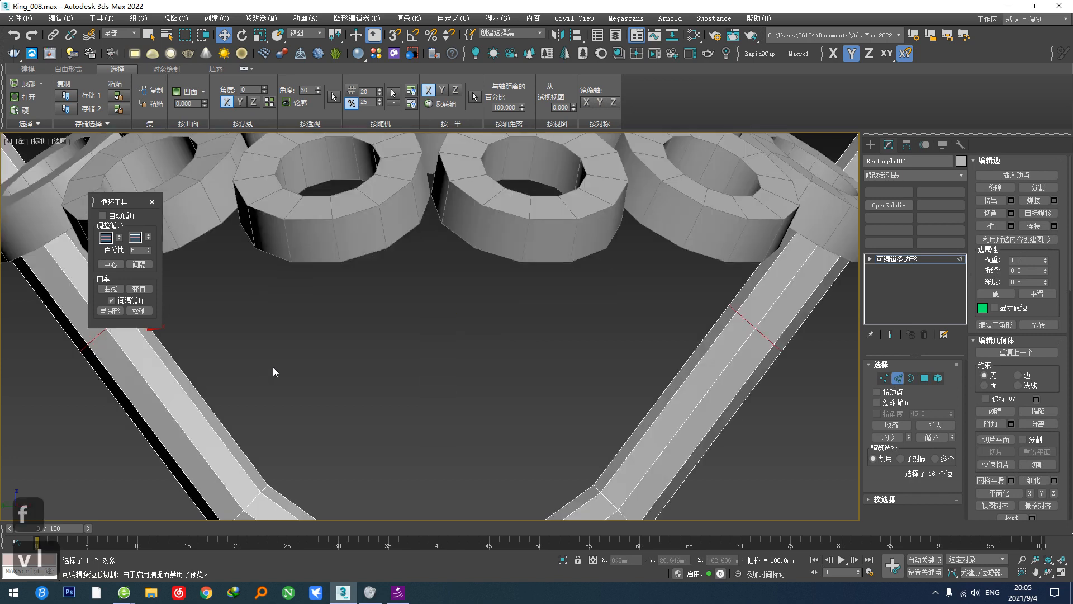
Step: Connect the long edges of both upper arm sections with one segment and a slide of -76
{"action": "scroll", "coordinate": [273, 368], "scroll_direction": "down", "scroll_amount": 5}
{"action": "key", "text": "shift+s"}
{"action": "key", "text": "ctrl+z"}
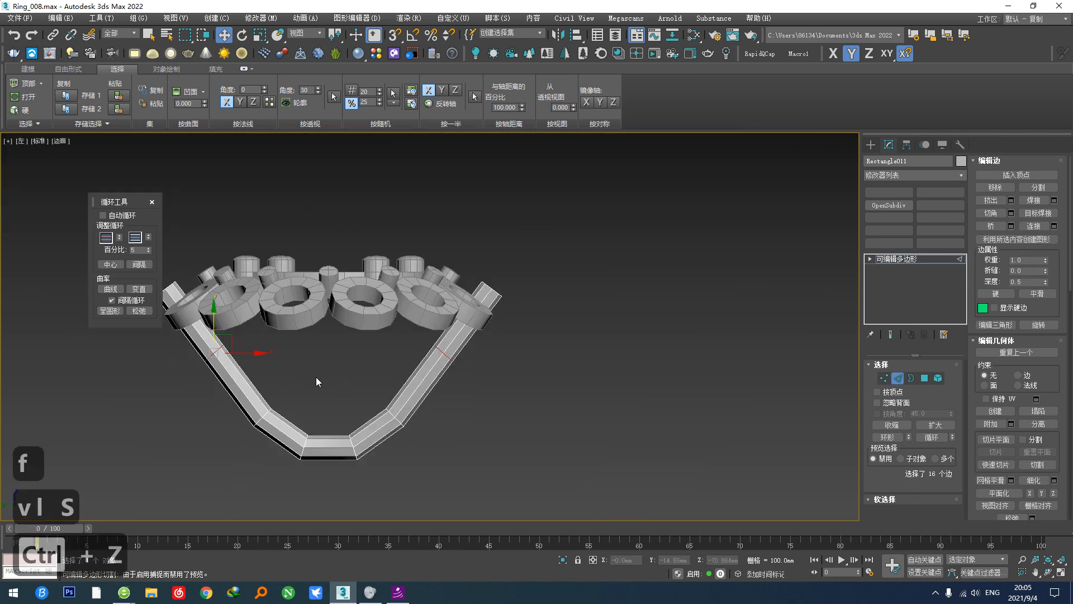
{"action": "scroll", "coordinate": [426, 359], "scroll_direction": "up", "scroll_amount": 3}
{"action": "left_click_drag", "start_coordinate": [528, 329], "coordinate": [520, 326]}
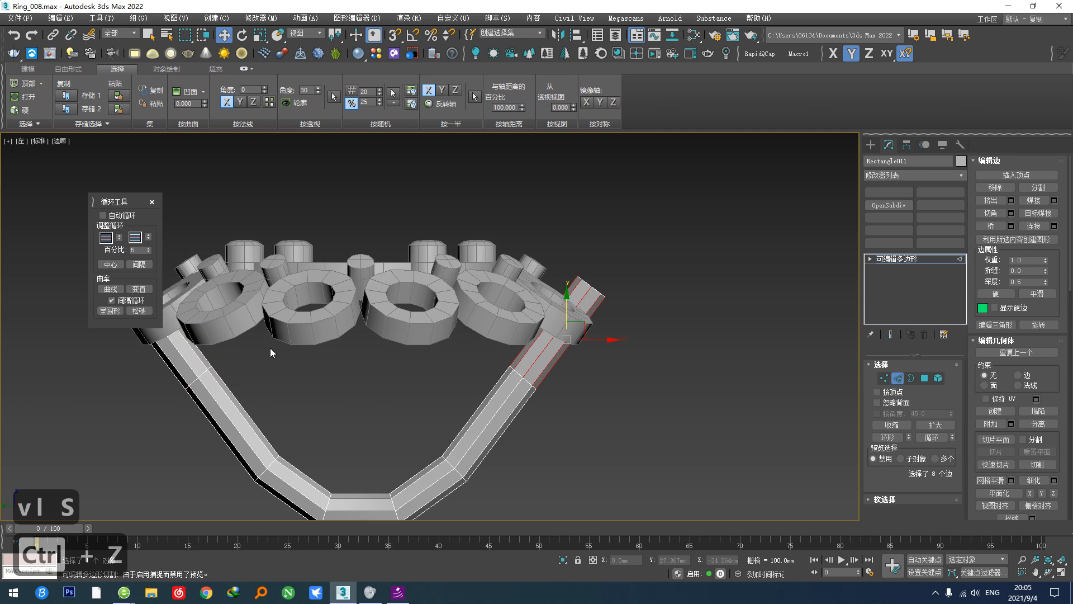
{"action": "middle_click_drag", "start_coordinate": [270, 348], "coordinate": [347, 358]}
{"action": "left_click_drag", "start_coordinate": [297, 337], "coordinate": [214, 362], "text": "ctrl"}
{"action": "key", "text": "alt+v"}
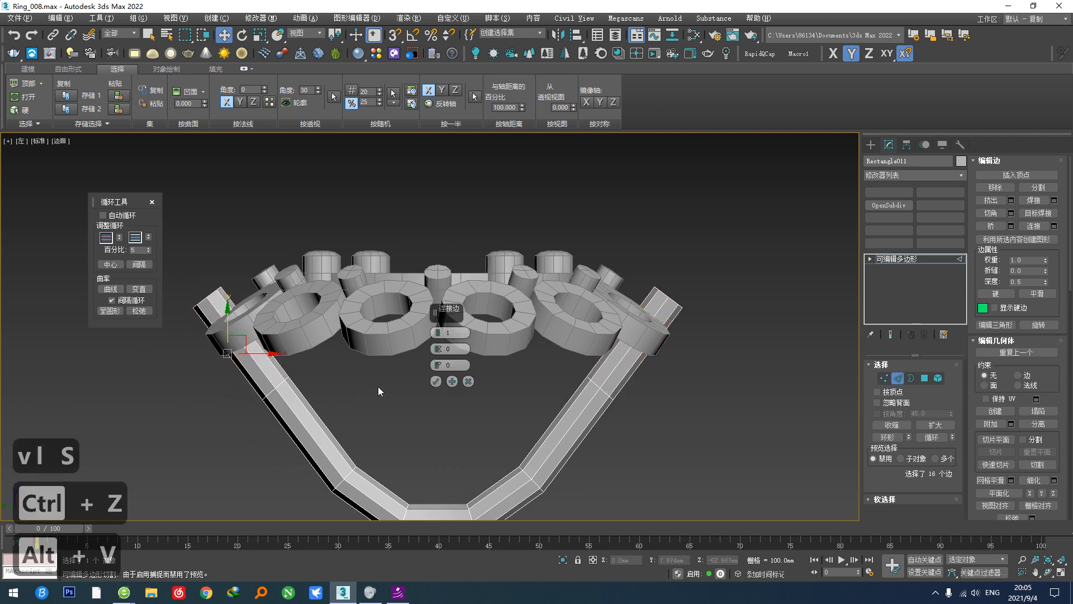
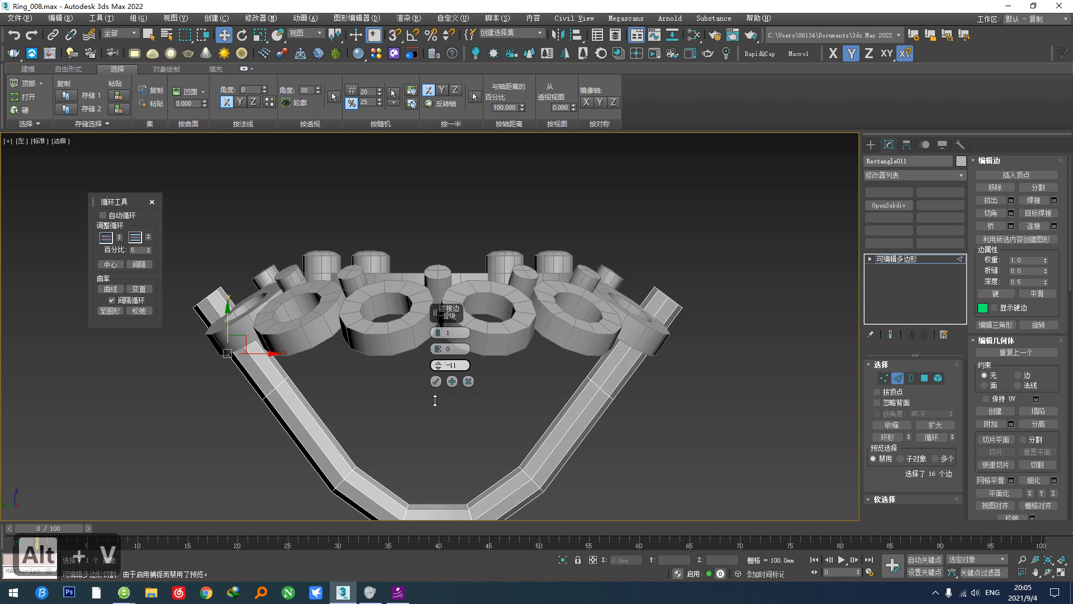
{"action": "left_click_drag", "start_coordinate": [455, 538], "coordinate": [453, 534]}
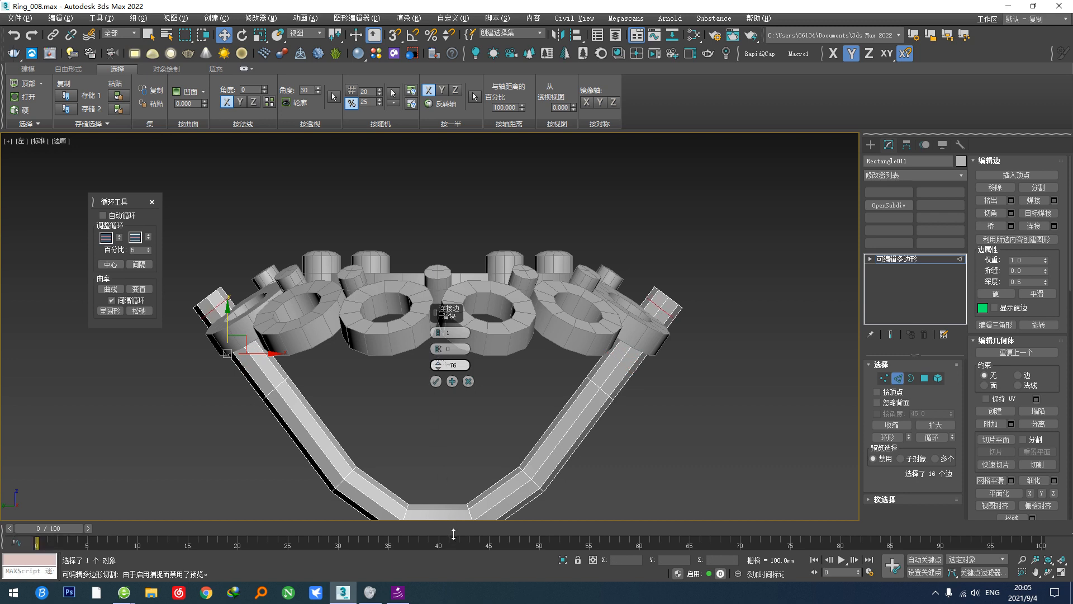
{"action": "left_click", "coordinate": [436, 381]}
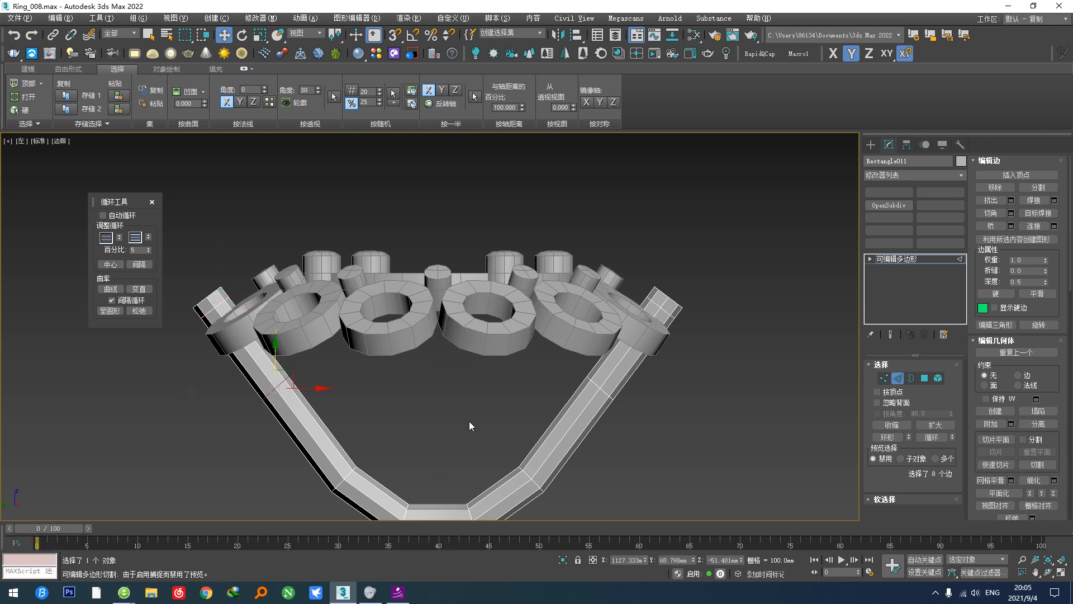
Step: Move the mid-arm edge loops outward and the lower bend loops inward on both arms to curve the tube
{"action": "left_click_drag", "start_coordinate": [610, 407], "coordinate": [646, 426]}
{"action": "middle_click_drag", "start_coordinate": [521, 421], "coordinate": [511, 358]}
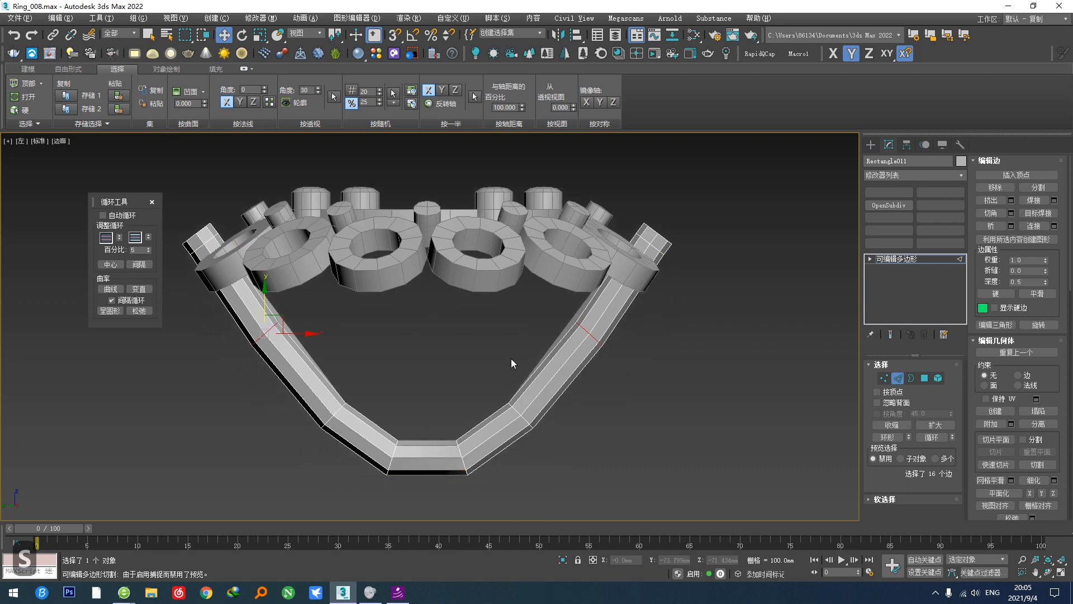
{"action": "key", "text": "ctrl+shift+e"}
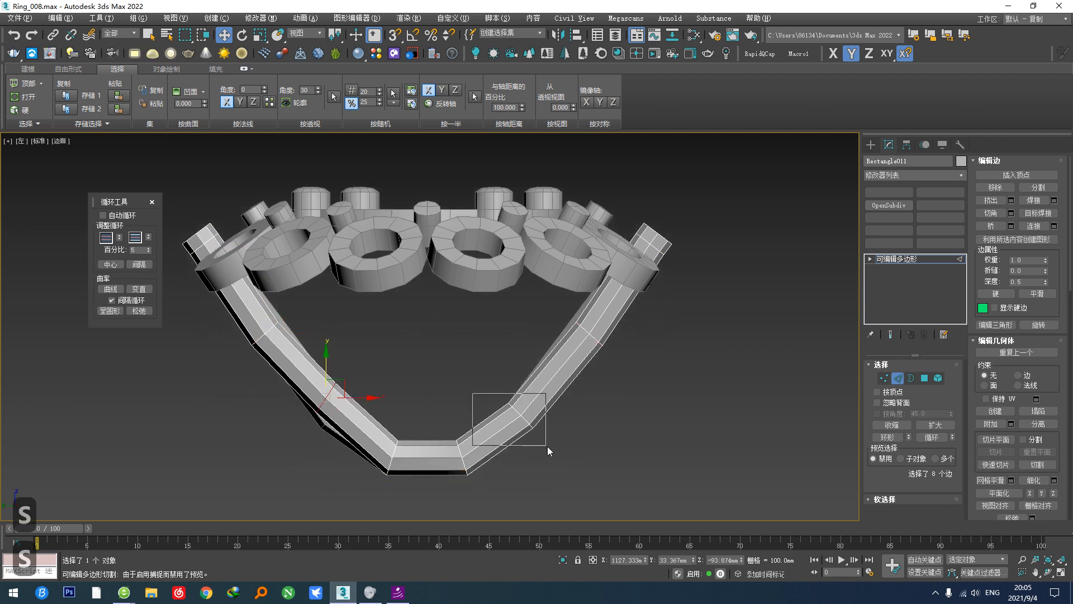
{"action": "left_click_drag", "start_coordinate": [548, 446], "coordinate": [547, 446]}
{"action": "middle_click_drag", "start_coordinate": [469, 438], "coordinate": [466, 408]}
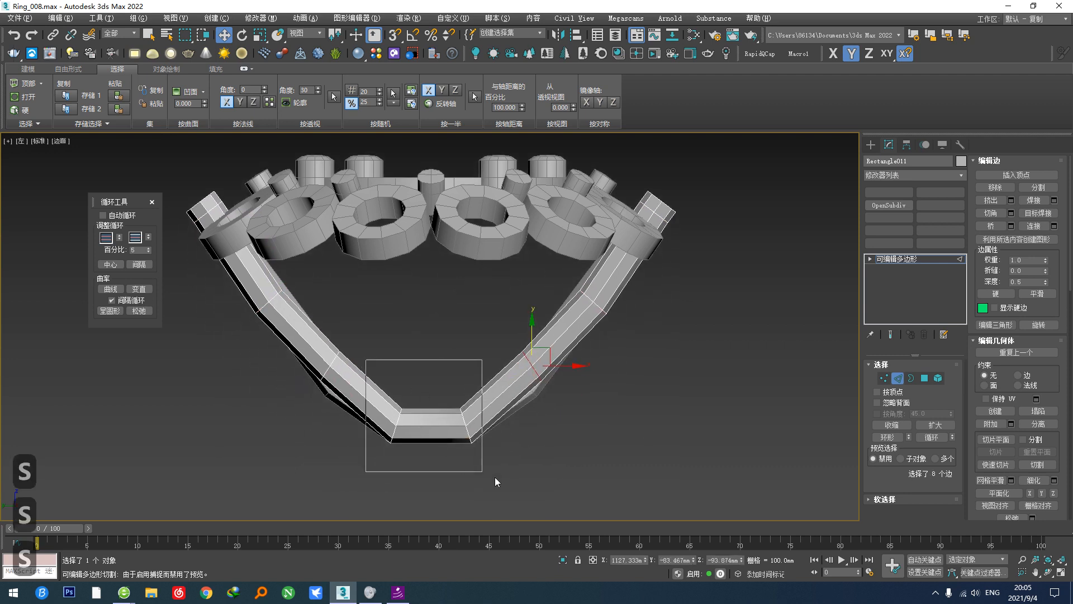
Step: Raise the open lower ends of both arms slightly
{"action": "left_click_drag", "start_coordinate": [495, 477], "coordinate": [495, 477]}
{"action": "left_click_drag", "start_coordinate": [398, 387], "coordinate": [399, 365]}
Step: Insert an edge loop just beneath the halo and another between the middle and lower bends on each arm
{"action": "middle_click_drag", "start_coordinate": [259, 333], "coordinate": [266, 366]}
{"action": "left_click", "coordinate": [319, 340]}
{"action": "left_click", "coordinate": [310, 354]}
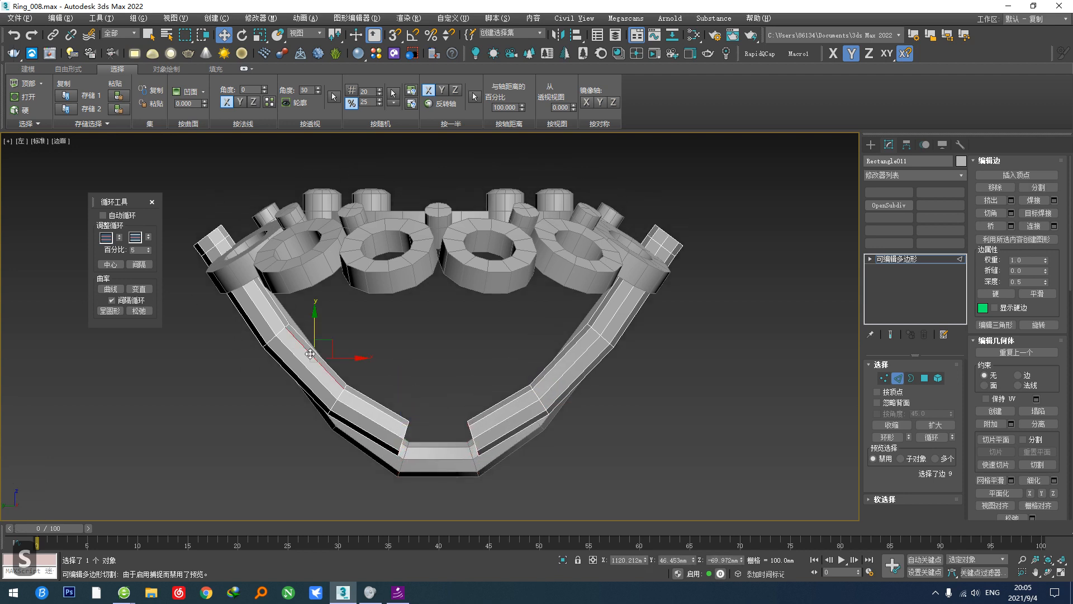
{"action": "scroll", "coordinate": [247, 342], "scroll_direction": "up", "scroll_amount": 2}
{"action": "key", "text": "v"}
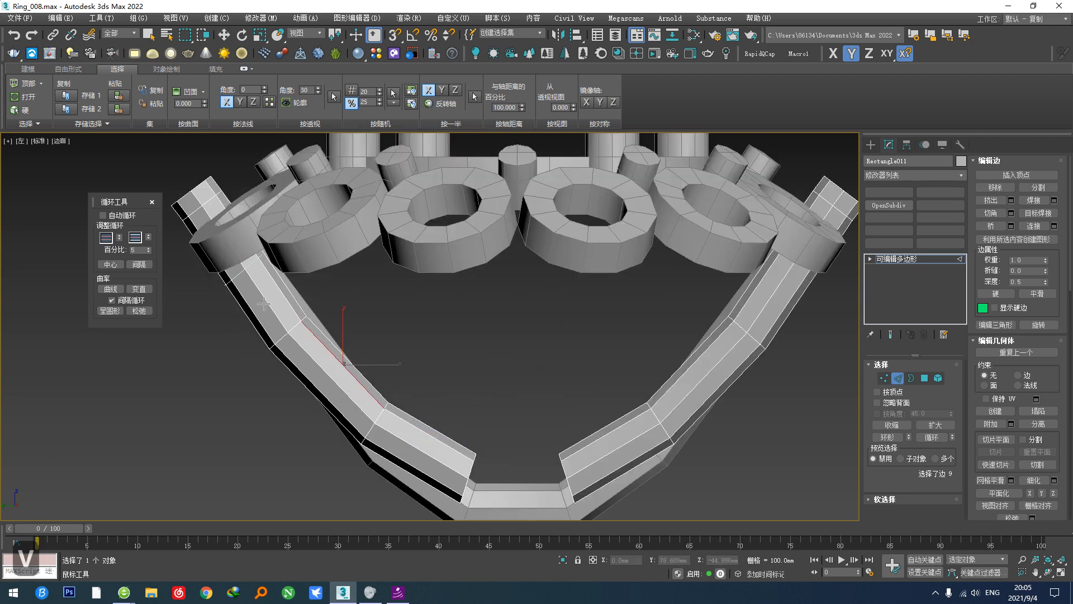
{"action": "left_click", "coordinate": [244, 271]}
{"action": "left_click", "coordinate": [331, 379]}
{"action": "left_click", "coordinate": [684, 382]}
{"action": "left_click", "coordinate": [756, 317]}
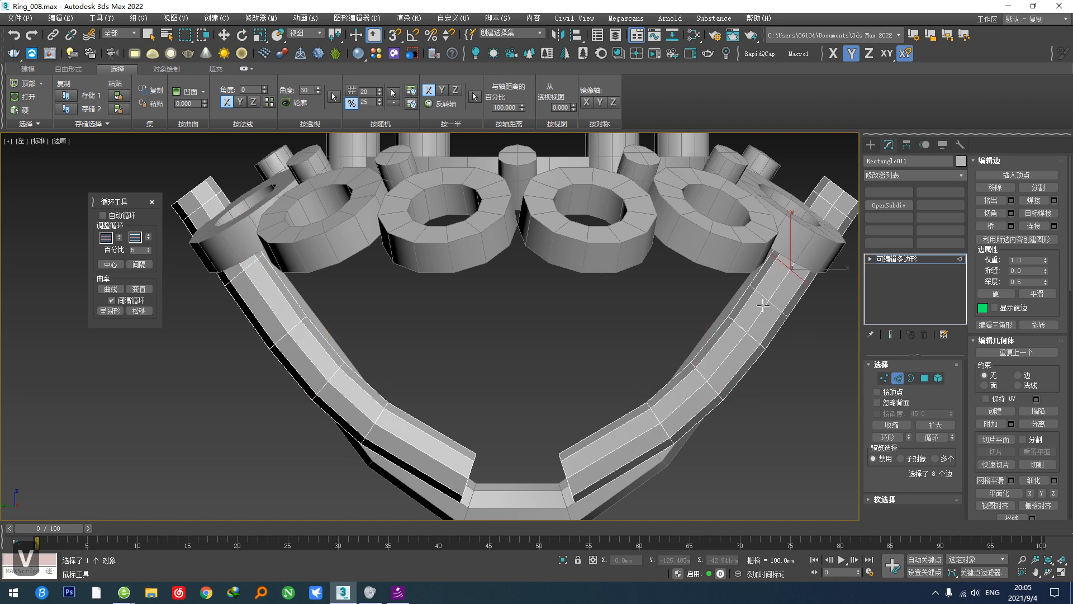
{"action": "right_click", "coordinate": [745, 329]}
Step: Reposition the middle and newly inserted edge loops on both arms to smooth their outward curve
{"action": "key", "text": "s"}
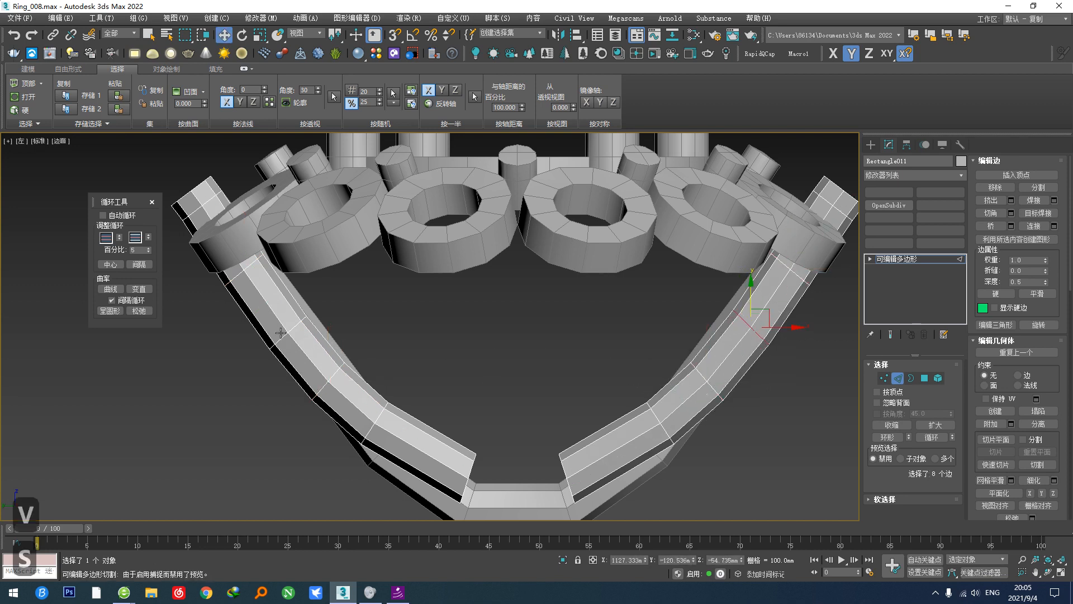
{"action": "key", "text": "s"}
{"action": "middle_click_drag", "start_coordinate": [357, 404], "coordinate": [357, 395]}
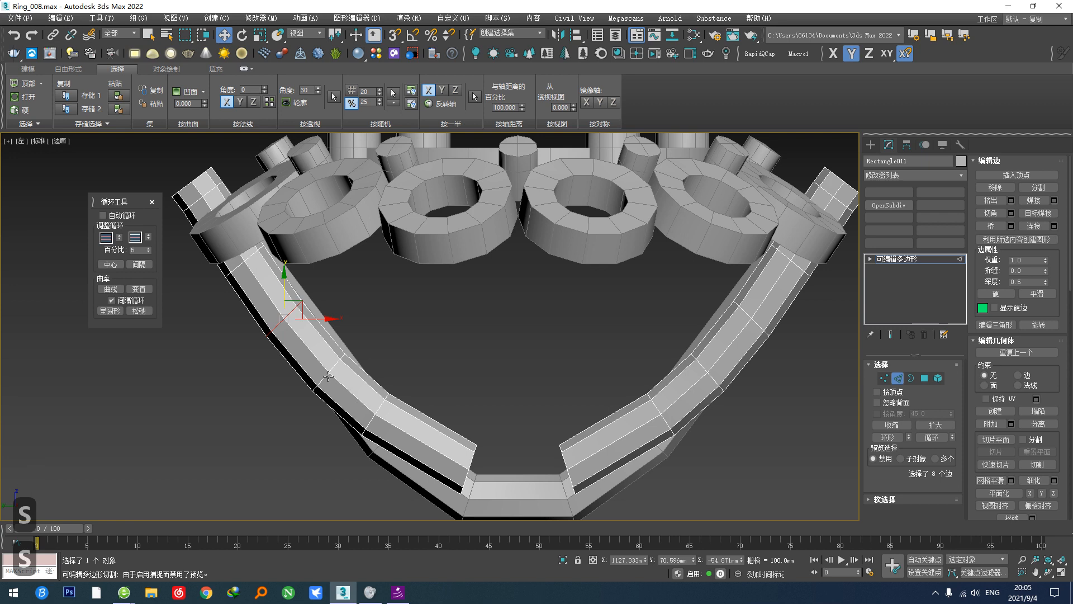
{"action": "double_click", "coordinate": [330, 372]}
{"action": "key", "text": "s"}
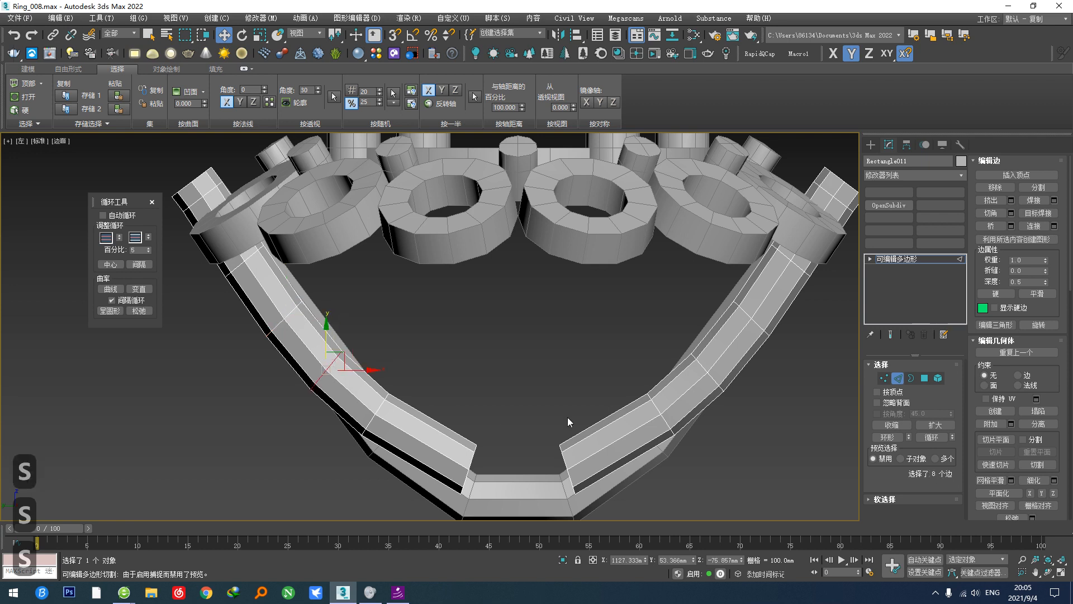
{"action": "double_click", "coordinate": [695, 367]}
{"action": "scroll", "coordinate": [677, 376], "scroll_direction": "down", "scroll_amount": 5}
{"action": "middle_click_drag", "start_coordinate": [678, 376], "coordinate": [636, 376], "text": "alt"}
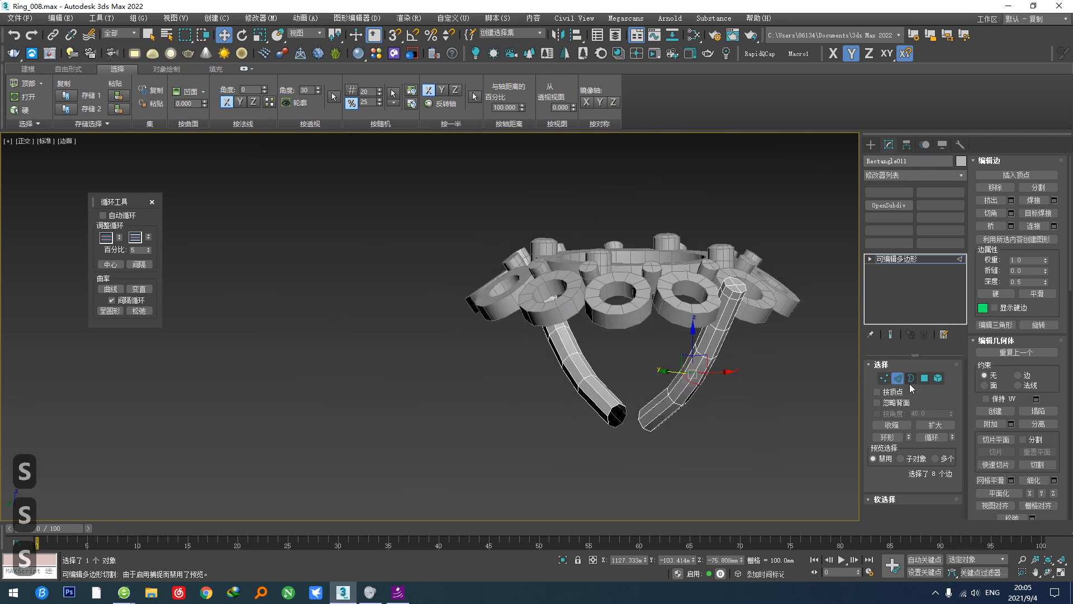
Step: Finish edge editing and place a copy of the two-armed tube well away from the halo in the top view
{"action": "left_click", "coordinate": [898, 379]}
{"action": "left_click_drag", "start_coordinate": [838, 427], "coordinate": [406, 165]}
{"action": "scroll", "coordinate": [577, 390], "scroll_direction": "up", "scroll_amount": 4}
{"action": "middle_click_drag", "start_coordinate": [581, 367], "coordinate": [578, 396], "text": "alt"}
{"action": "left_click", "coordinate": [605, 409]}
{"action": "scroll", "coordinate": [512, 390], "scroll_direction": "down", "scroll_amount": 5}
{"action": "middle_click_drag", "start_coordinate": [511, 391], "coordinate": [537, 410], "text": "alt"}
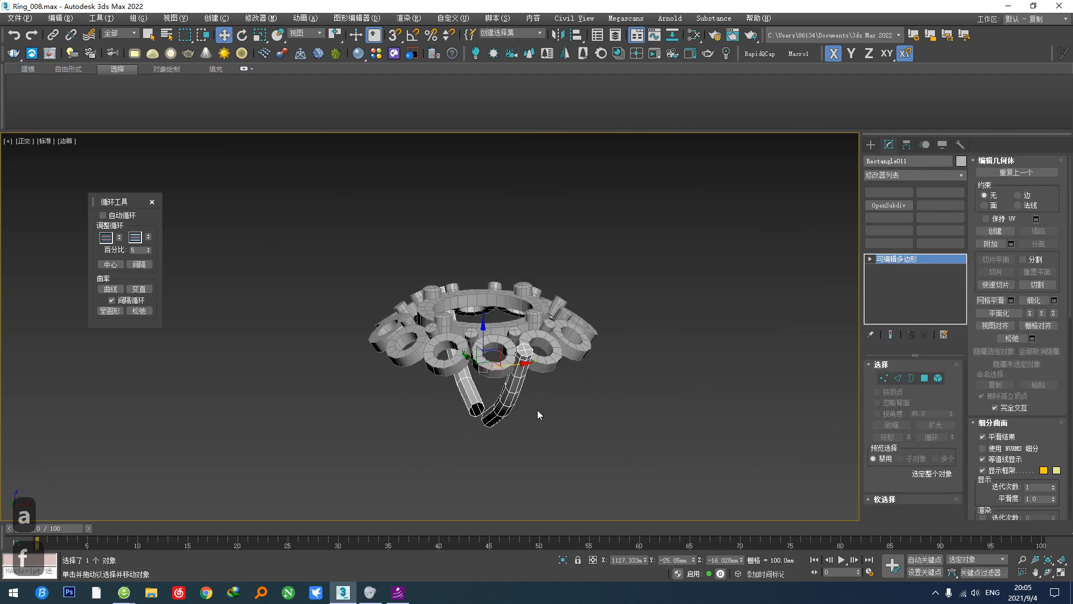
{"action": "key", "text": "t"}
{"action": "scroll", "coordinate": [475, 383], "scroll_direction": "down", "scroll_amount": 5}
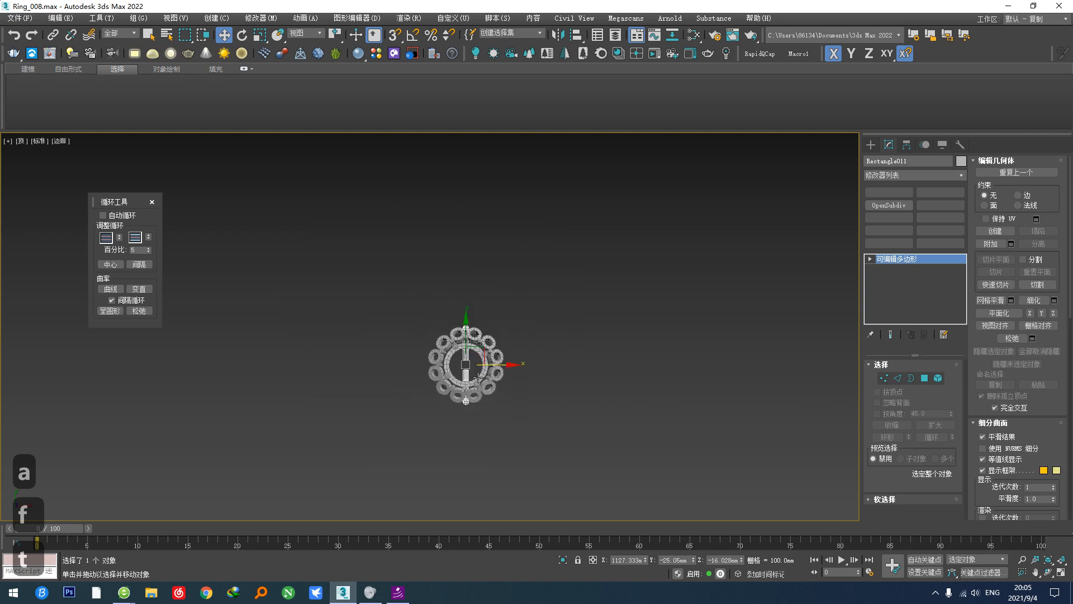
{"action": "mouse_move", "coordinate": [494, 363]}
{"action": "left_mouse_down", "text": "shift"}
{"action": "mouse_move", "coordinate": [651, 363]}
{"action": "mouse_move", "coordinate": [612, 364]}
{"action": "mouse_move", "coordinate": [541, 173]}
{"action": "left_mouse_up", "text": "shift"}
{"action": "left_click", "coordinate": [545, 344]}
Step: Add a Symmetry modifier to the original tube and mirror it on the X axis only
{"action": "scroll", "coordinate": [509, 383], "scroll_direction": "up", "scroll_amount": 4}
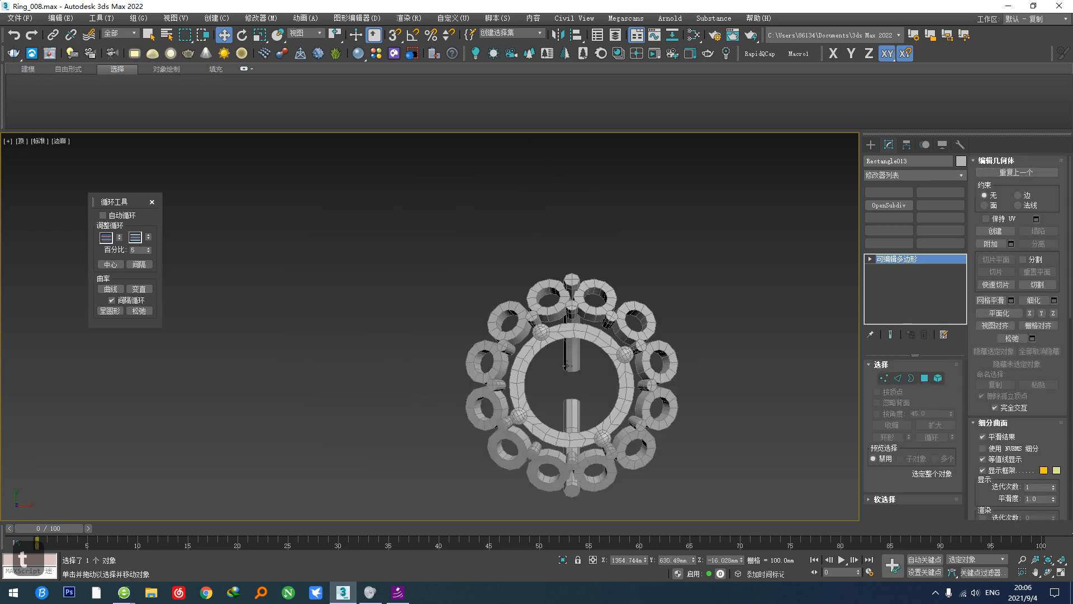
{"action": "scroll", "coordinate": [497, 367], "scroll_direction": "up", "scroll_amount": 3}
{"action": "right_click", "coordinate": [494, 363]}
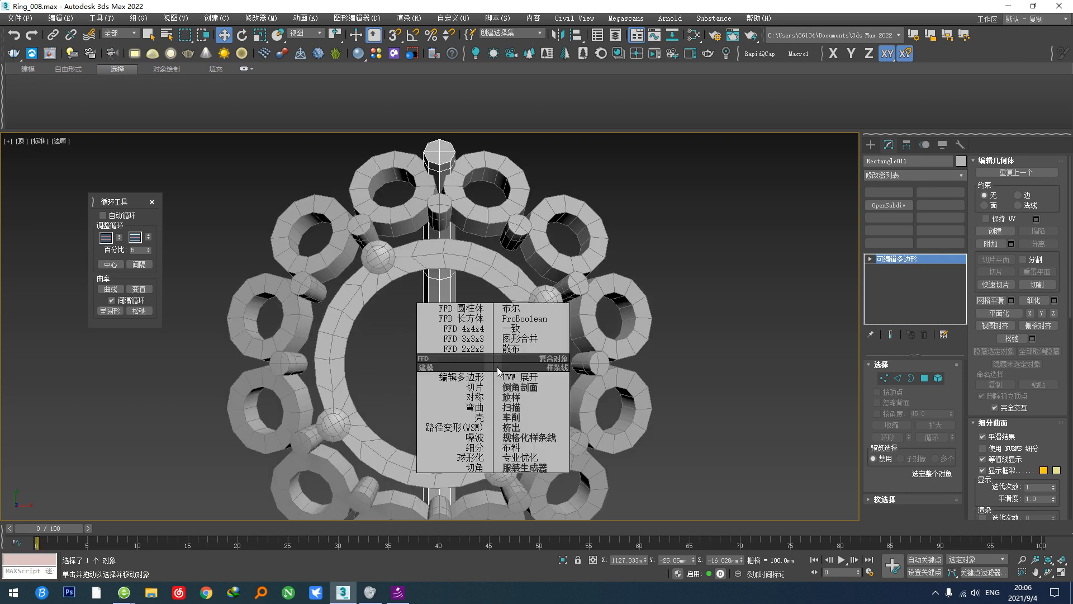
{"action": "left_click", "coordinate": [476, 397]}
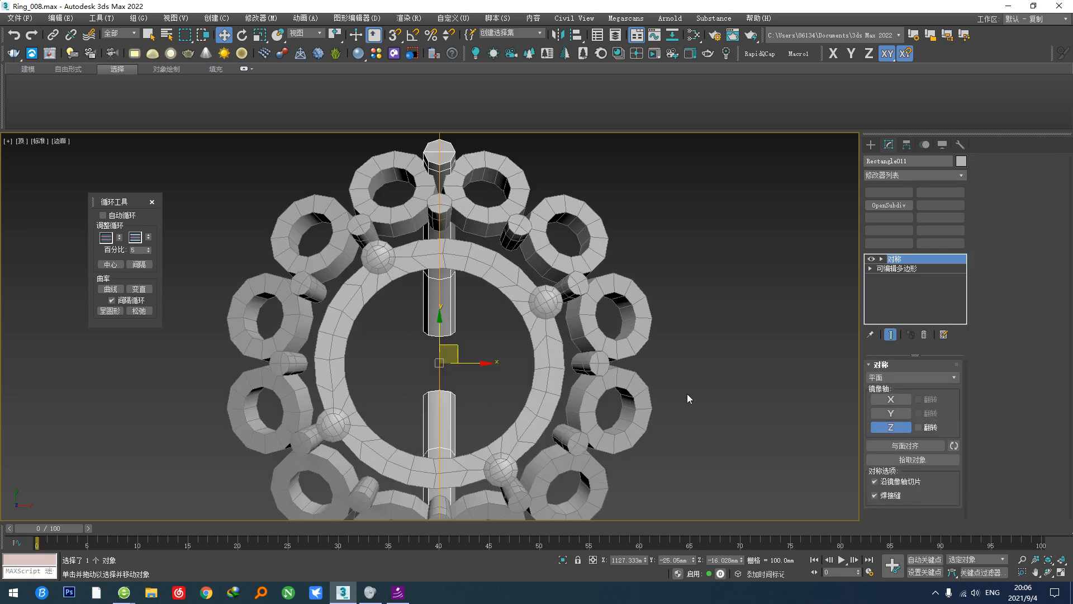
{"action": "left_click", "coordinate": [891, 413]}
{"action": "left_click", "coordinate": [898, 428]}
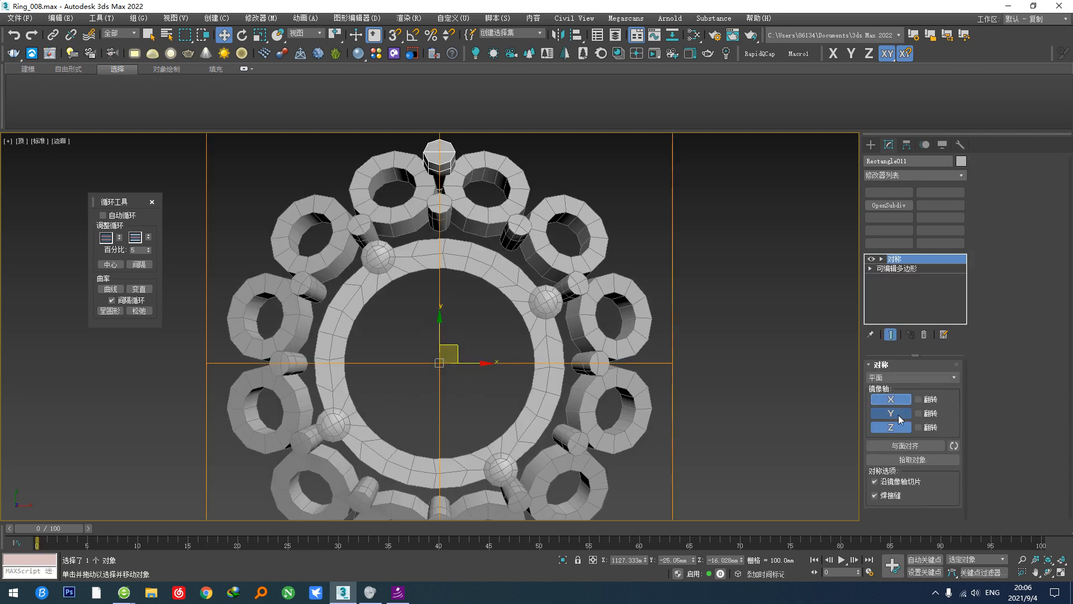
Step: Stack a second Symmetry modifier on the tube and mirror it on the Z axis only
{"action": "right_click", "coordinate": [580, 386]}
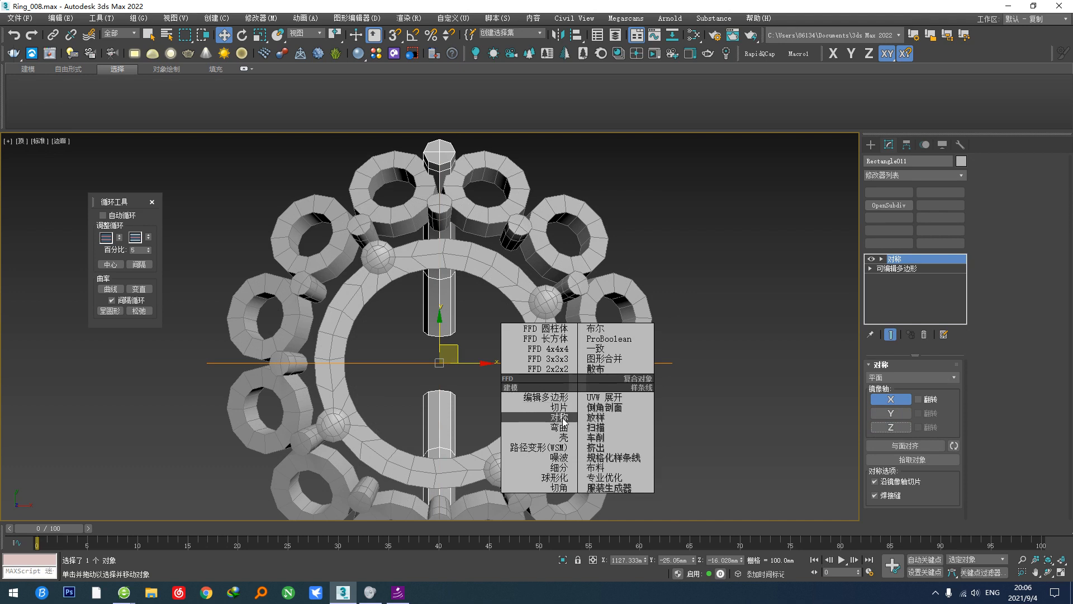
{"action": "left_click", "coordinate": [560, 417]}
{"action": "left_click", "coordinate": [899, 415]}
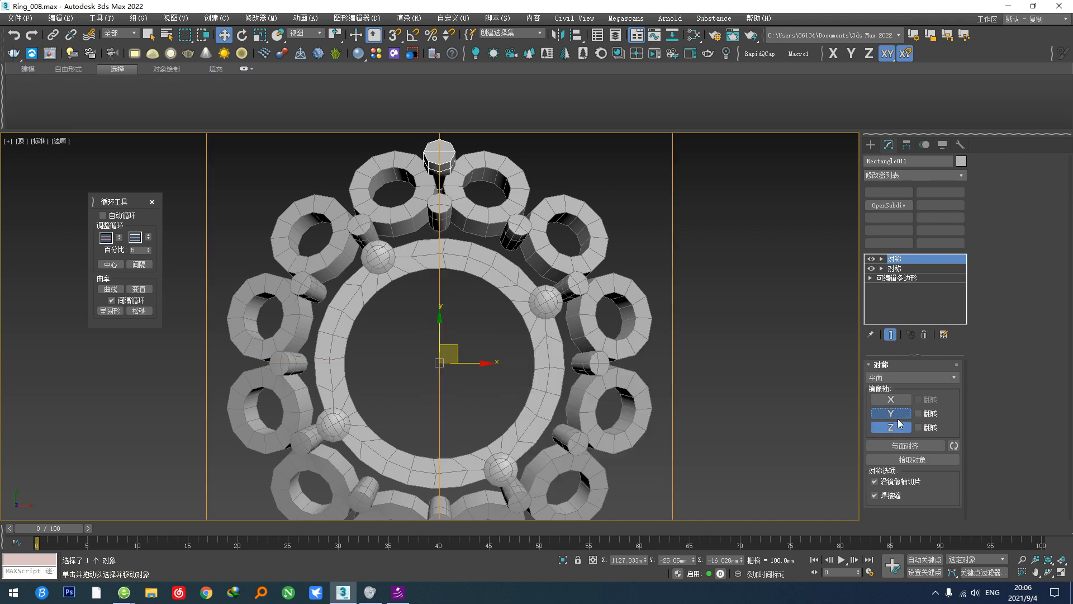
{"action": "scroll", "coordinate": [629, 409], "scroll_direction": "down", "scroll_amount": 5}
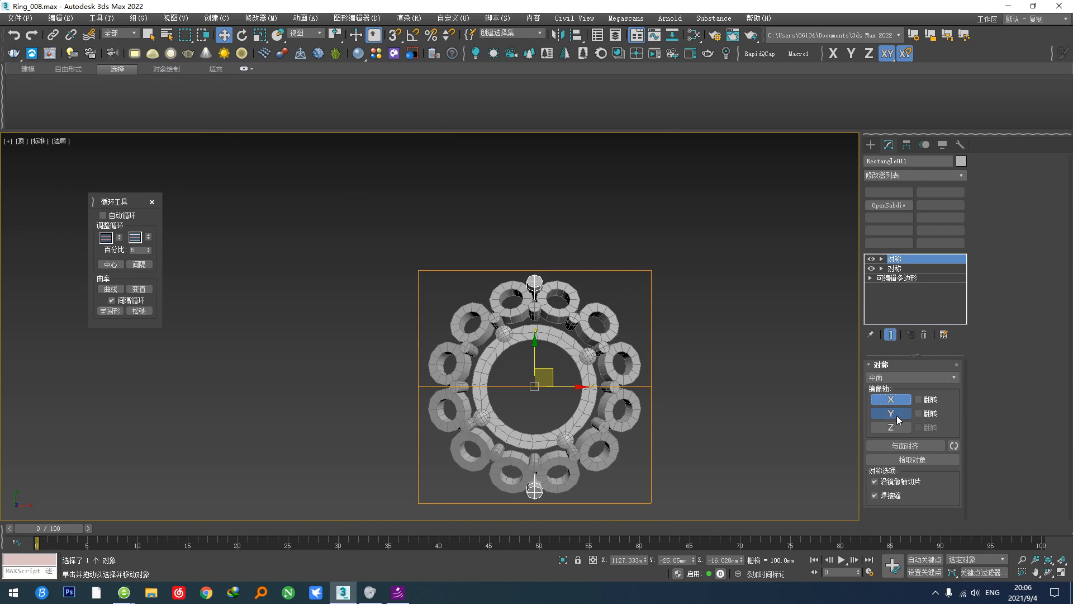
{"action": "left_click", "coordinate": [894, 426]}
{"action": "middle_click_drag", "start_coordinate": [618, 398], "coordinate": [622, 406]}
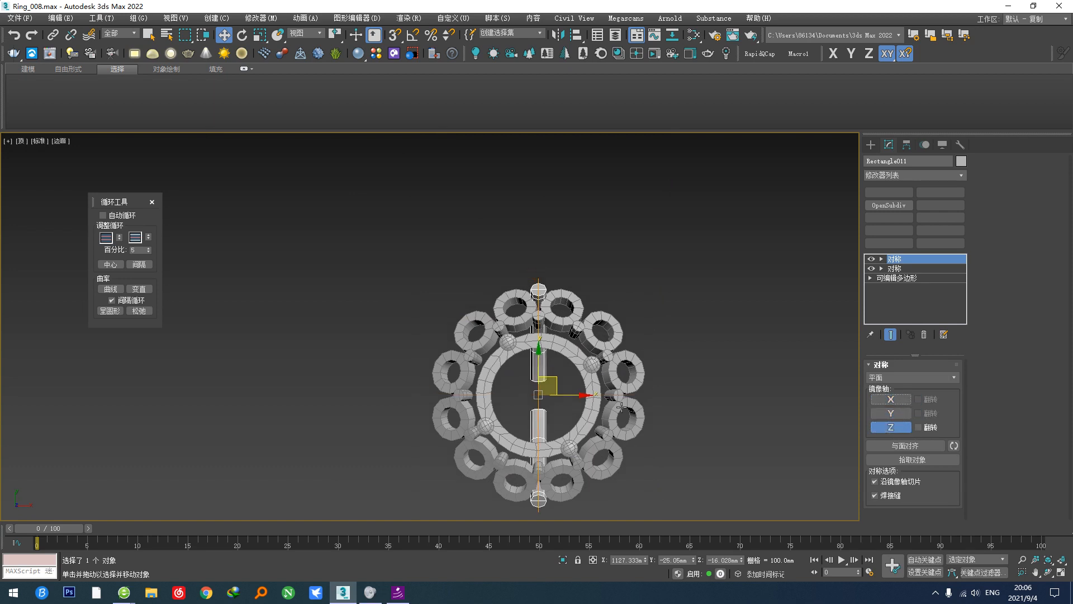
Step: Rotate the second Symmetry's mirror plane clockwise in the top view so the mirrored arm branches off beside the original
{"action": "key", "text": "1"}
{"action": "key", "text": "e"}
{"action": "scroll", "coordinate": [548, 378], "scroll_direction": "up", "scroll_amount": 2}
{"action": "left_click_drag", "start_coordinate": [562, 371], "coordinate": [569, 375]}
{"action": "scroll", "coordinate": [576, 375], "scroll_direction": "up", "scroll_amount": 3}
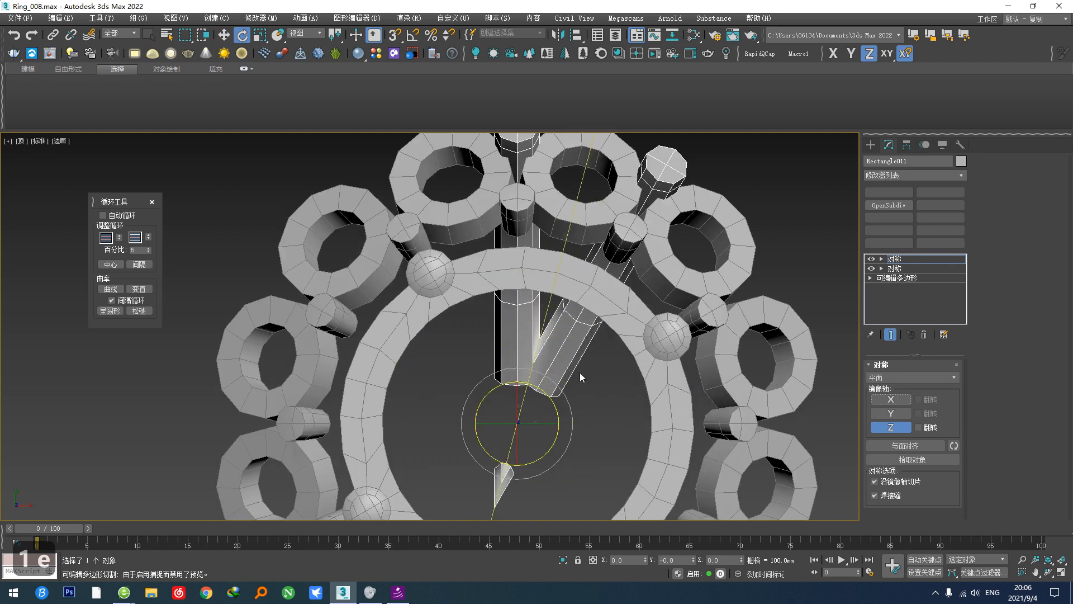
{"action": "scroll", "coordinate": [530, 376], "scroll_direction": "up", "scroll_amount": 5}
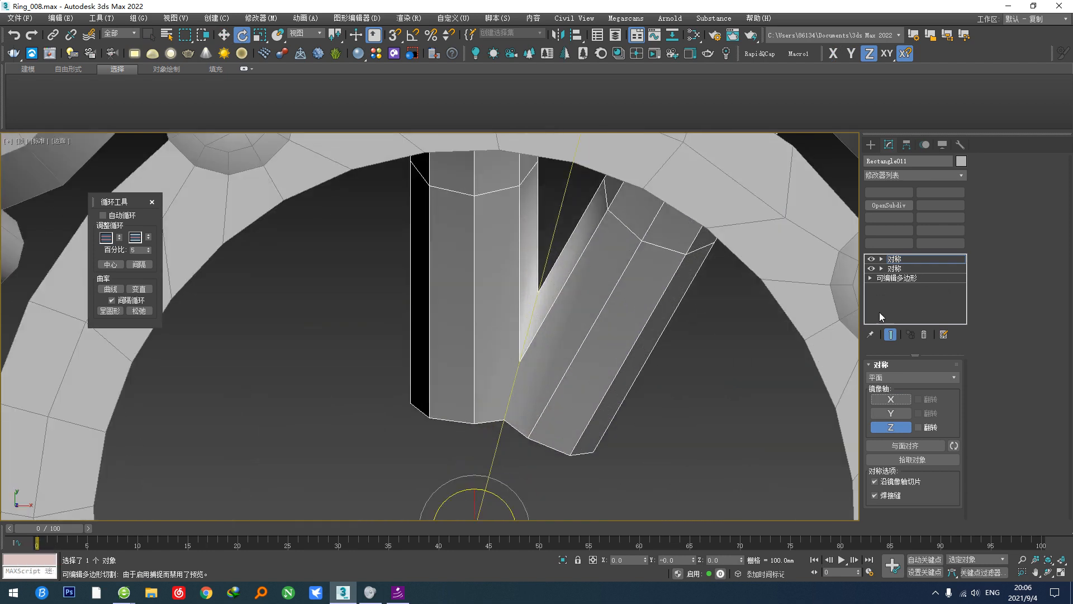
Step: Return to the base editable poly with the symmetry result shown and insert an edge loop near the arm's open lower end
{"action": "left_click", "coordinate": [931, 277]}
{"action": "left_click", "coordinate": [910, 379]}
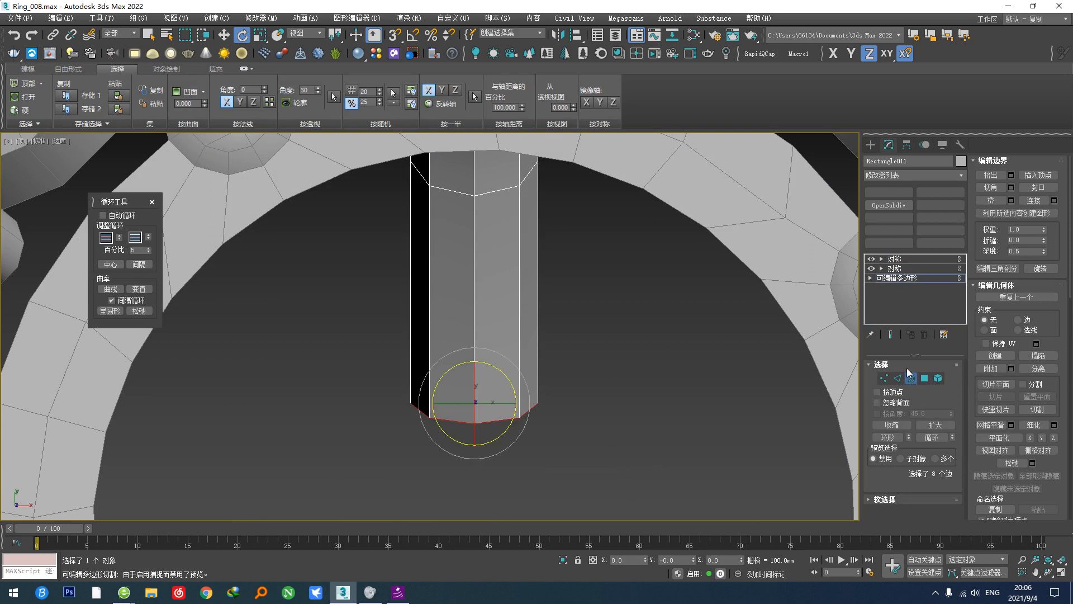
{"action": "left_click", "coordinate": [890, 334]}
{"action": "scroll", "coordinate": [582, 382], "scroll_direction": "down", "scroll_amount": 3}
{"action": "key", "text": "l"}
{"action": "scroll", "coordinate": [459, 407], "scroll_direction": "down", "scroll_amount": 3}
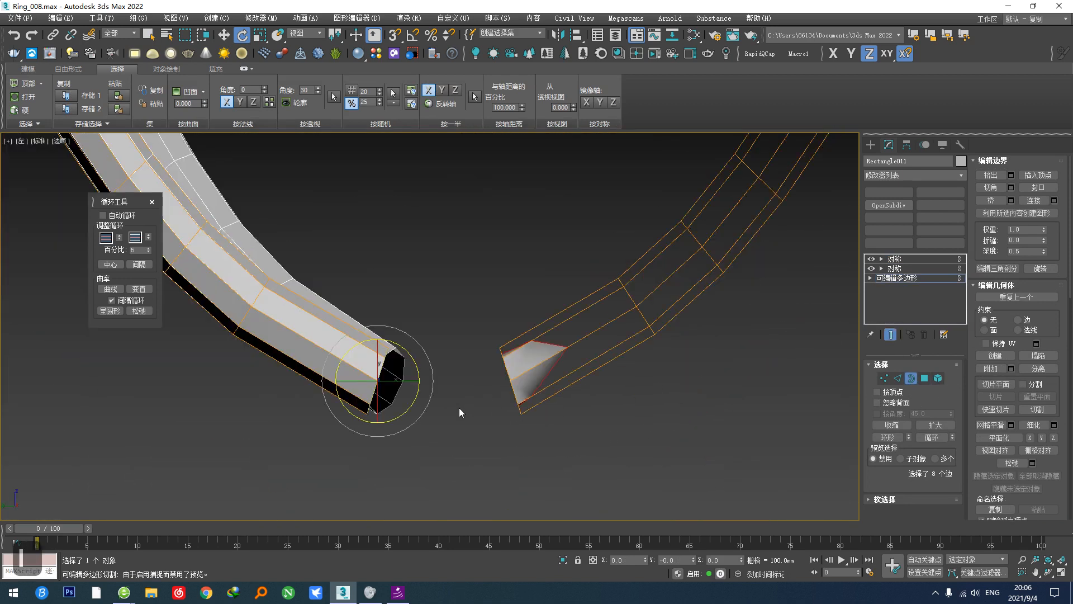
{"action": "middle_click_drag", "start_coordinate": [459, 412], "coordinate": [474, 435]}
{"action": "key", "text": "v"}
{"action": "middle_click_drag", "start_coordinate": [389, 398], "coordinate": [312, 440], "text": "alt"}
{"action": "scroll", "coordinate": [441, 356], "scroll_direction": "up", "scroll_amount": 3}
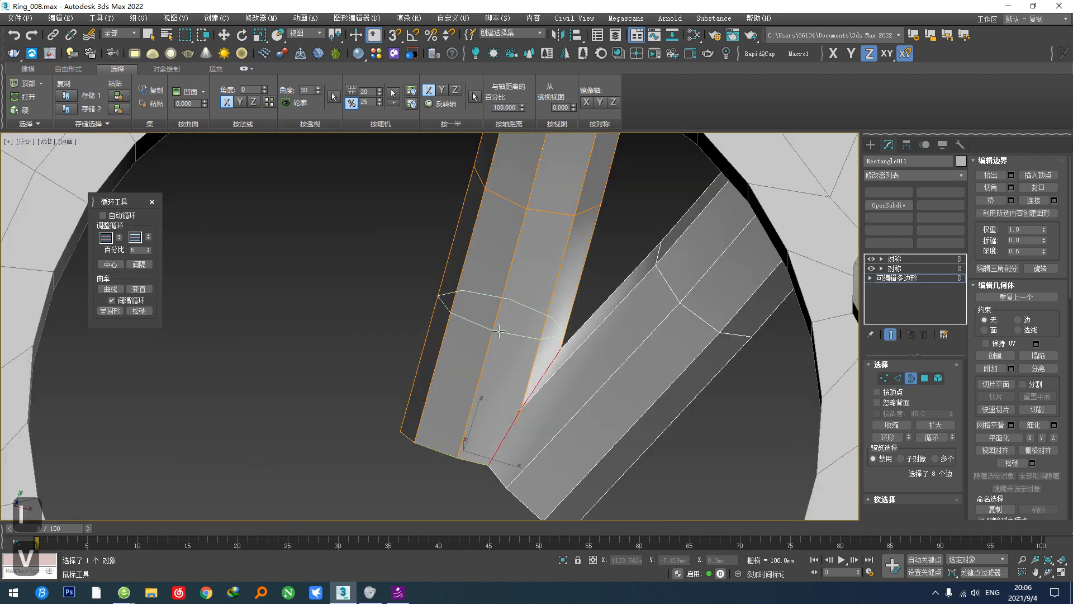
{"action": "left_click", "coordinate": [504, 334]}
{"action": "key", "text": "w"}
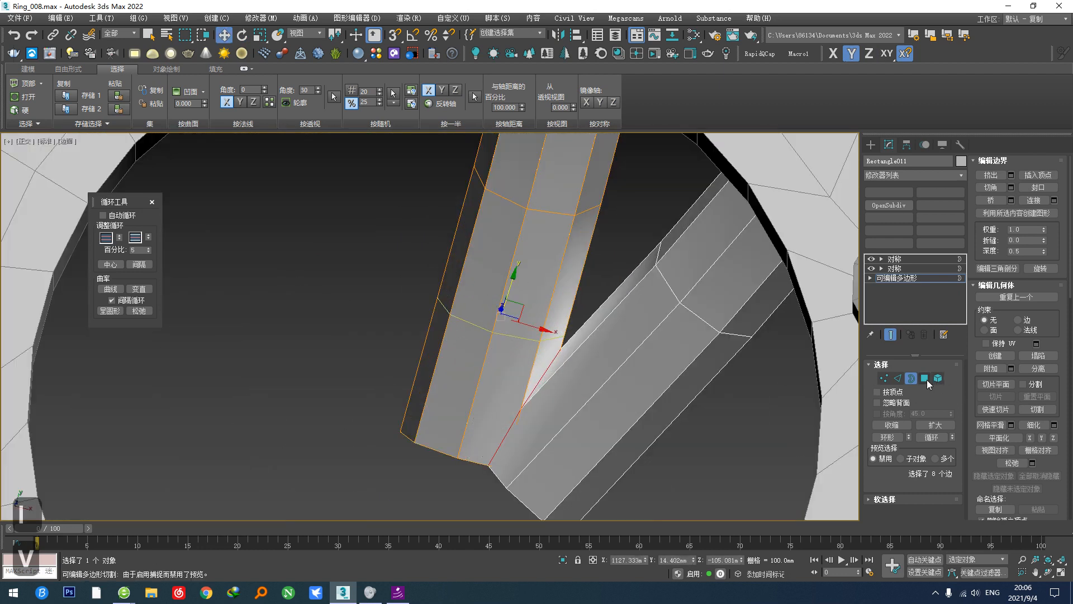
Step: Delete the band of polygons between the new edge loop and the arm's open lower end
{"action": "left_click", "coordinate": [926, 380]}
{"action": "left_click", "coordinate": [476, 376]}
{"action": "left_click", "coordinate": [506, 376]}
{"action": "left_click", "coordinate": [537, 364], "text": "ctrl"}
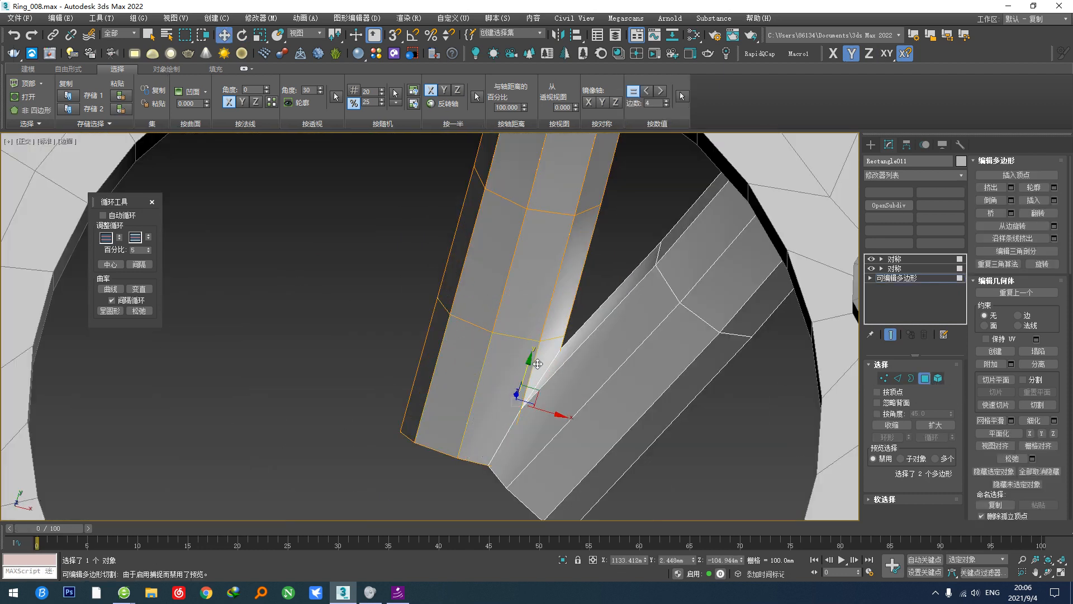
{"action": "key", "text": "d"}
Step: Flip the X-axis mirror of the lower Symmetry modifier and return to the topmost Symmetry in the stack
{"action": "scroll", "coordinate": [531, 374], "scroll_direction": "down", "scroll_amount": 4}
{"action": "middle_click_drag", "start_coordinate": [524, 381], "coordinate": [581, 313], "text": "alt"}
{"action": "mouse_move", "coordinate": [581, 313]}
{"action": "middle_mouse_down"}
{"action": "mouse_move", "coordinate": [527, 273]}
{"action": "mouse_move", "coordinate": [516, 375]}
{"action": "mouse_move", "coordinate": [579, 319]}
{"action": "middle_mouse_up"}
{"action": "left_click", "coordinate": [910, 269]}
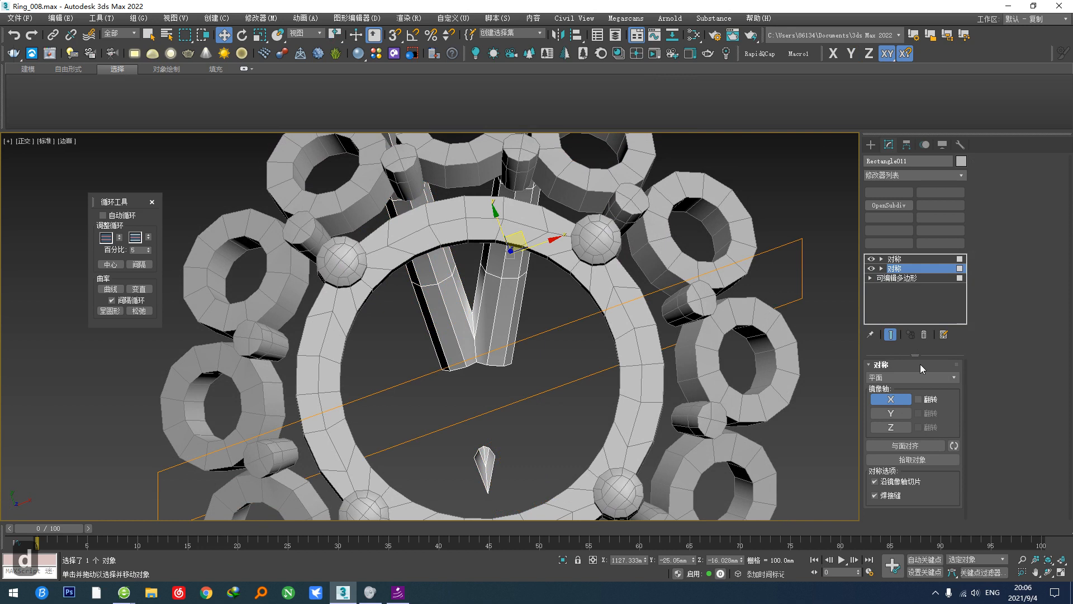
{"action": "left_click", "coordinate": [928, 398]}
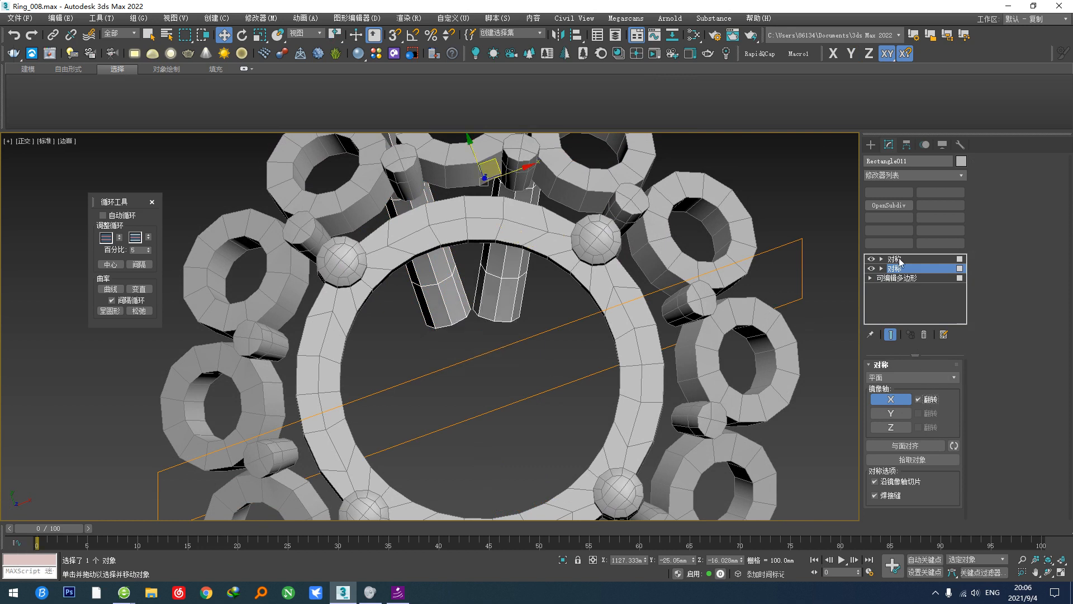
{"action": "left_click", "coordinate": [899, 259]}
{"action": "mouse_move", "coordinate": [464, 344]}
{"action": "middle_mouse_down", "text": "alt"}
{"action": "mouse_move", "coordinate": [546, 278]}
{"action": "mouse_move", "coordinate": [476, 344]}
{"action": "middle_mouse_up", "text": "alt"}
{"action": "scroll", "coordinate": [492, 326], "scroll_direction": "up", "scroll_amount": 5}
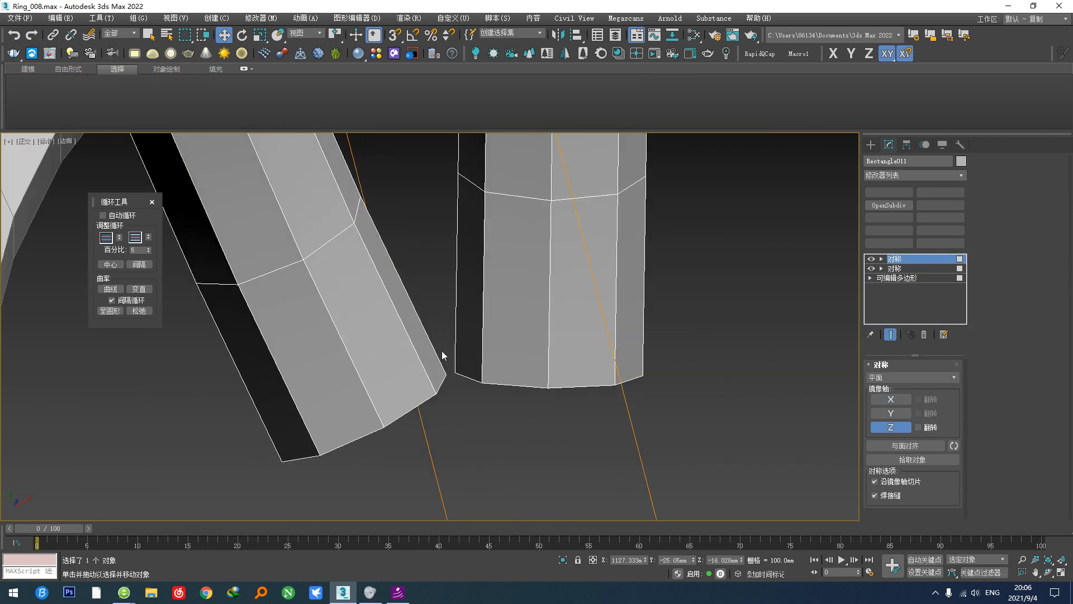
Step: Stack a third Symmetry modifier on the arms and mirror it on the Z axis only
{"action": "scroll", "coordinate": [439, 349], "scroll_direction": "down", "scroll_amount": 8}
{"action": "key", "text": "t"}
{"action": "scroll", "coordinate": [428, 334], "scroll_direction": "up", "scroll_amount": 3}
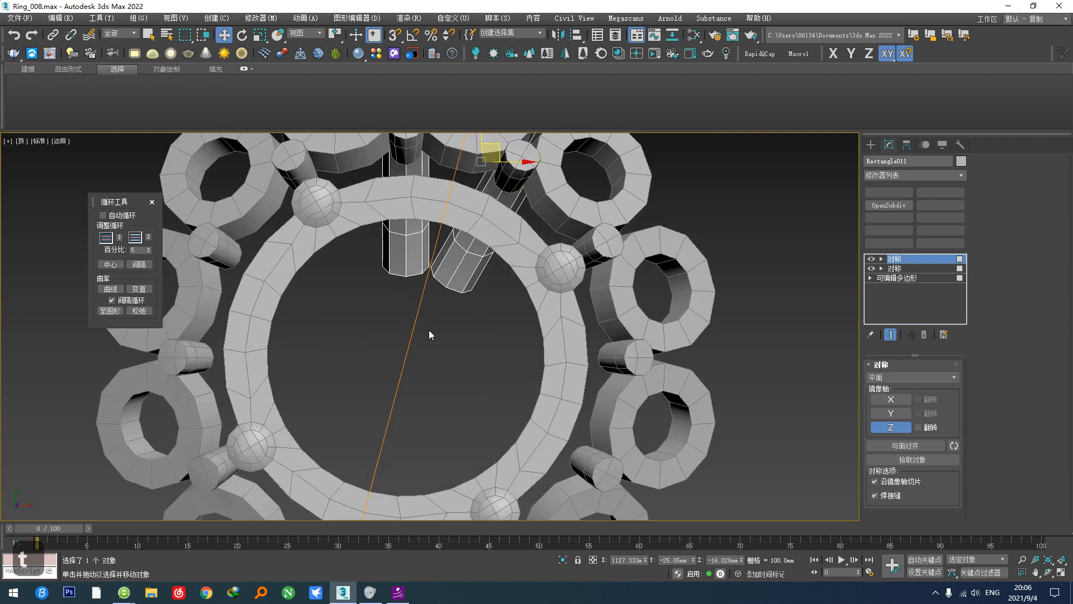
{"action": "right_click", "coordinate": [450, 348]}
{"action": "left_click", "coordinate": [433, 377]}
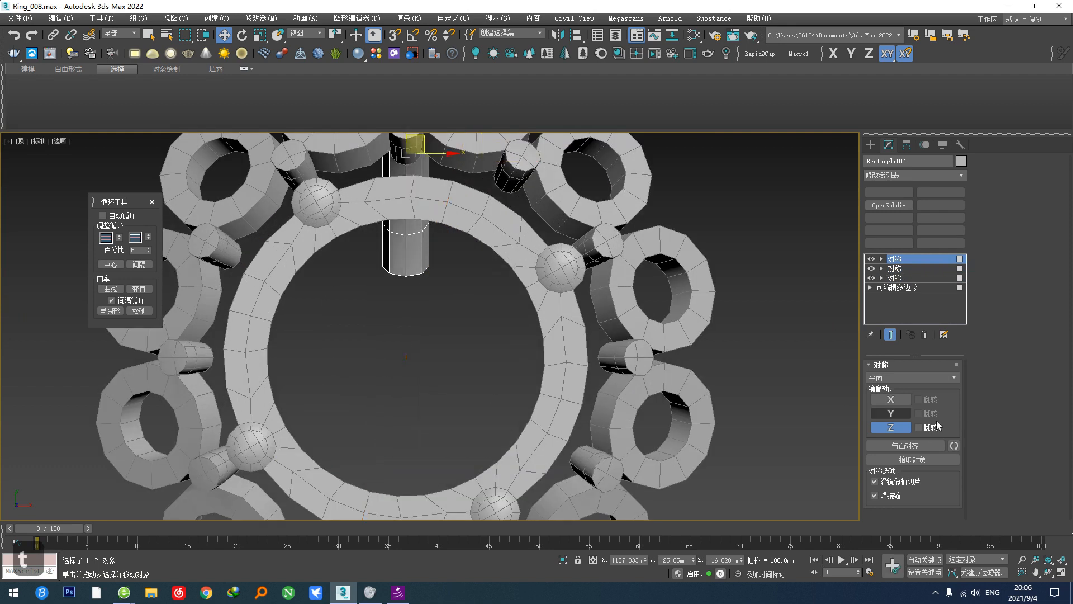
Step: Rotate the third Symmetry's mirror plane -45° about Z in the top view so four arms fill a quarter circle
{"action": "scroll", "coordinate": [614, 386], "scroll_direction": "down", "scroll_amount": 4}
{"action": "key", "text": "1"}
{"action": "key", "text": "e"}
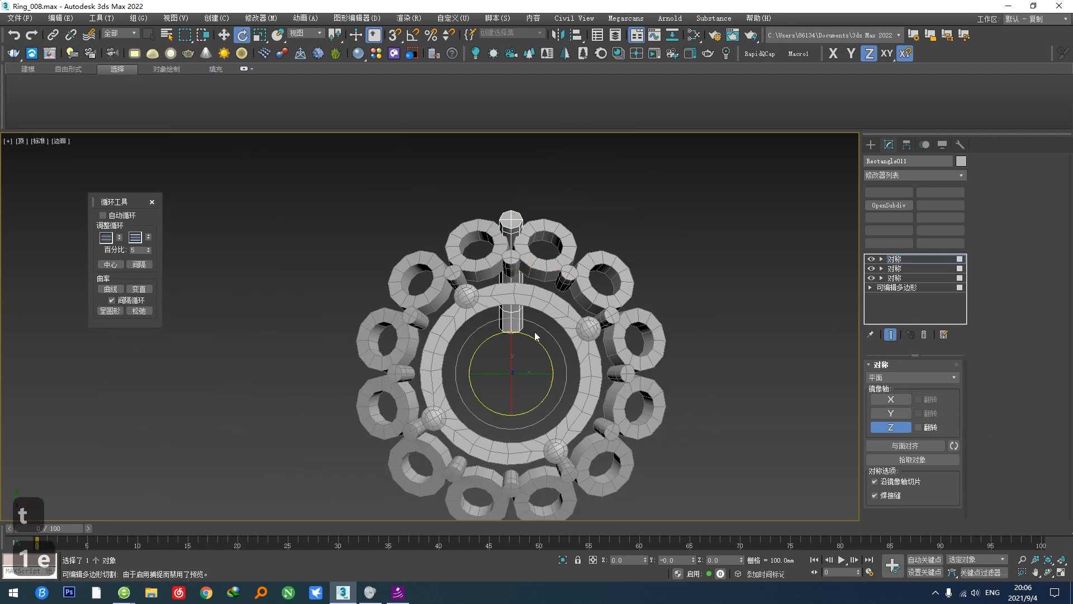
{"action": "left_click_drag", "start_coordinate": [534, 339], "coordinate": [550, 363]}
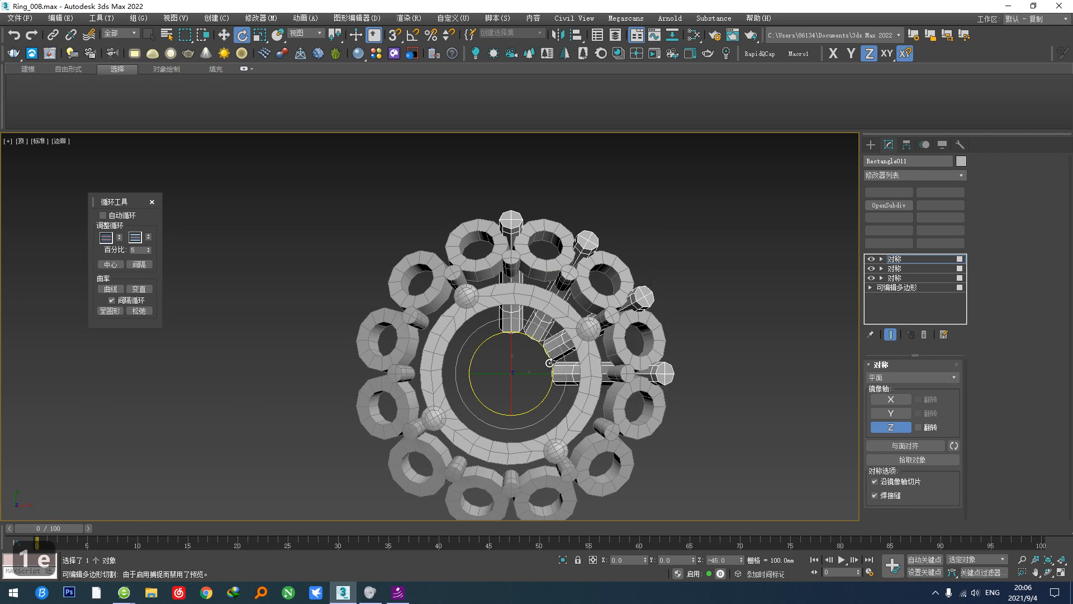
Step: Add a fourth Symmetry modifier mirrored on X and Z, with both axes flipped, to complete the full circle of arms
{"action": "scroll", "coordinate": [615, 374], "scroll_direction": "up", "scroll_amount": 3}
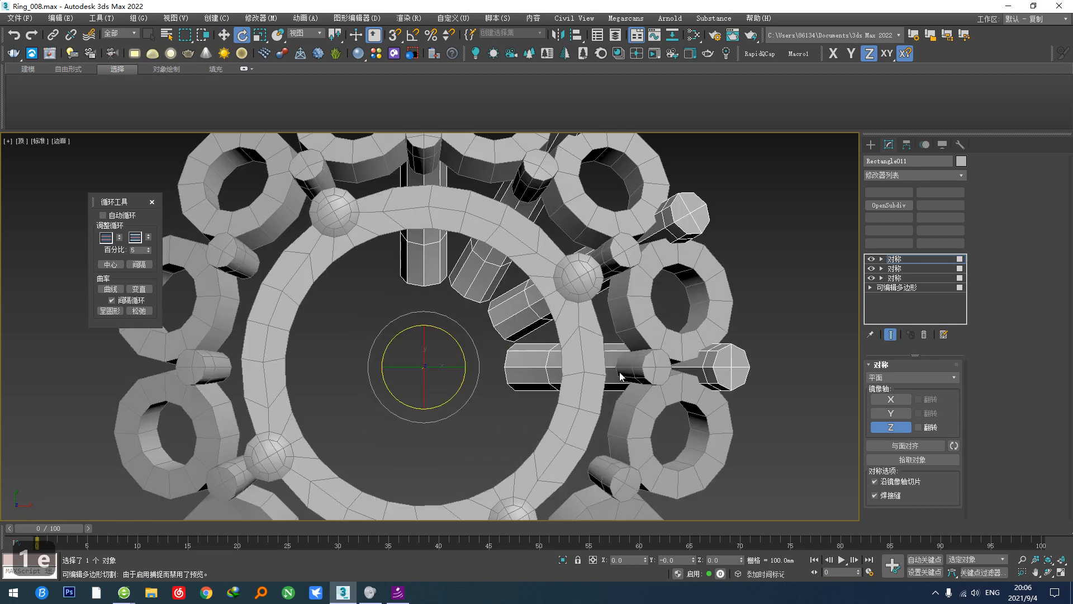
{"action": "scroll", "coordinate": [692, 374], "scroll_direction": "up", "scroll_amount": 3}
{"action": "scroll", "coordinate": [487, 366], "scroll_direction": "down", "scroll_amount": 6}
{"action": "right_click", "coordinate": [509, 360]}
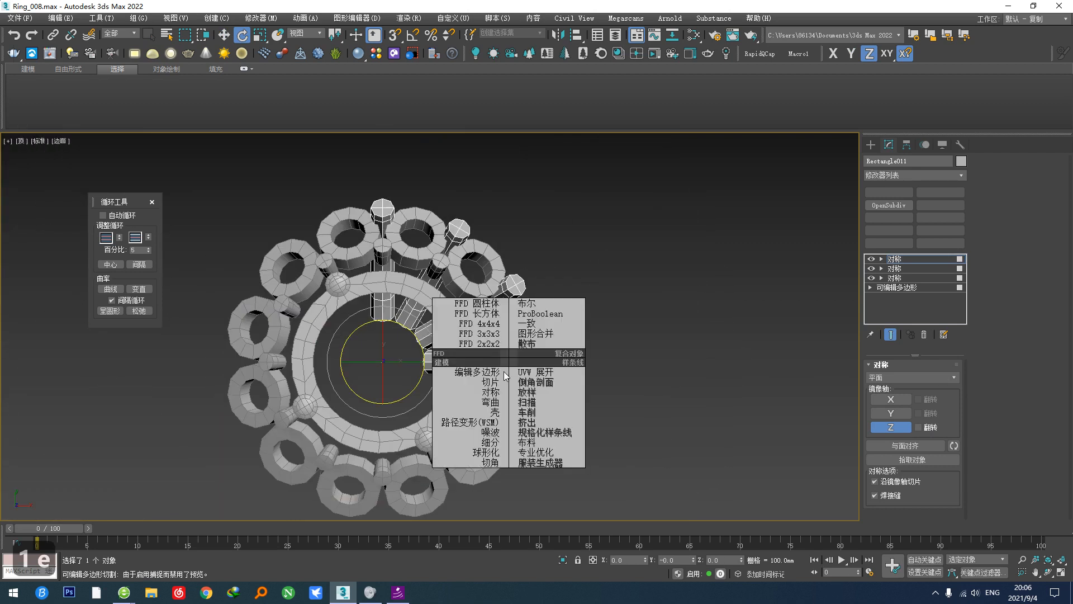
{"action": "left_click", "coordinate": [492, 392]}
{"action": "left_click", "coordinate": [890, 399]}
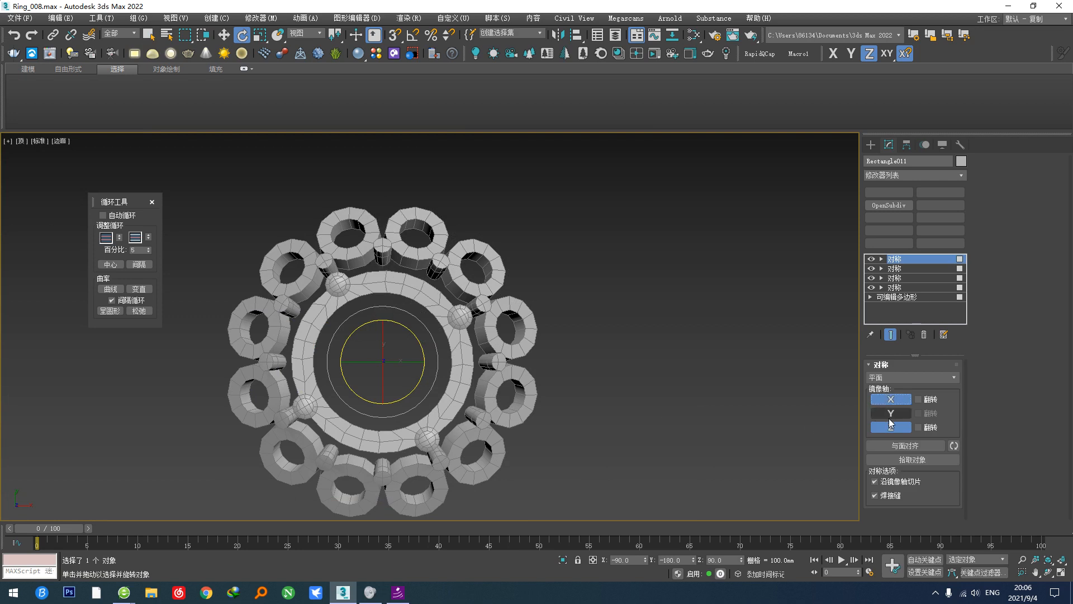
{"action": "left_click", "coordinate": [918, 400]}
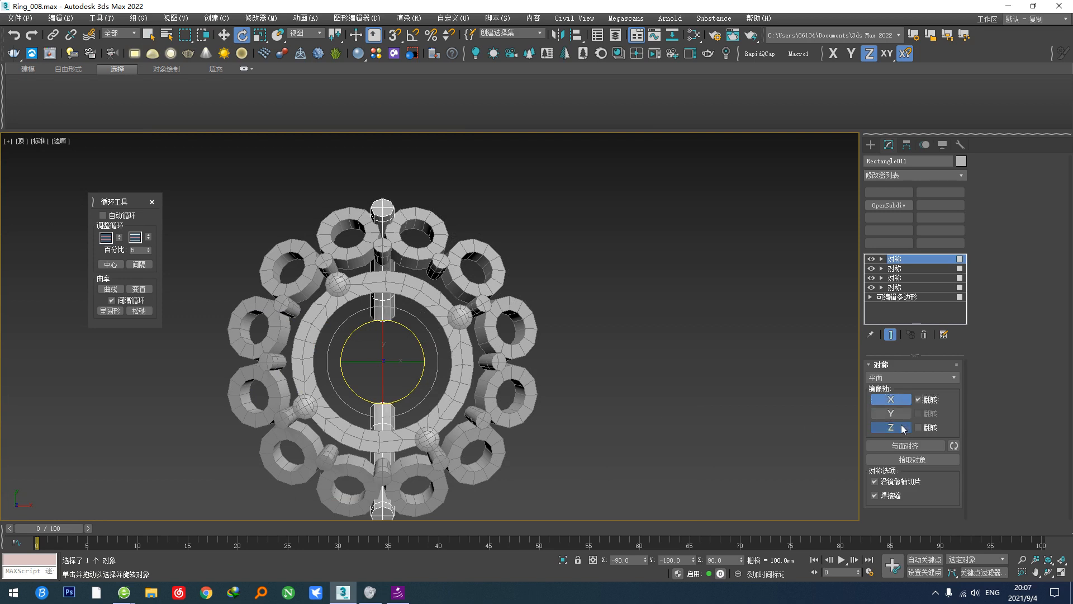
{"action": "left_click", "coordinate": [920, 429]}
{"action": "middle_click_drag", "start_coordinate": [407, 383], "coordinate": [404, 328], "text": "alt"}
Step: Clone the full circle of arms to an empty area away from the setting and reselect the original
{"action": "key", "text": "t"}
{"action": "scroll", "coordinate": [447, 356], "scroll_direction": "down", "scroll_amount": 3}
{"action": "key", "text": "w"}
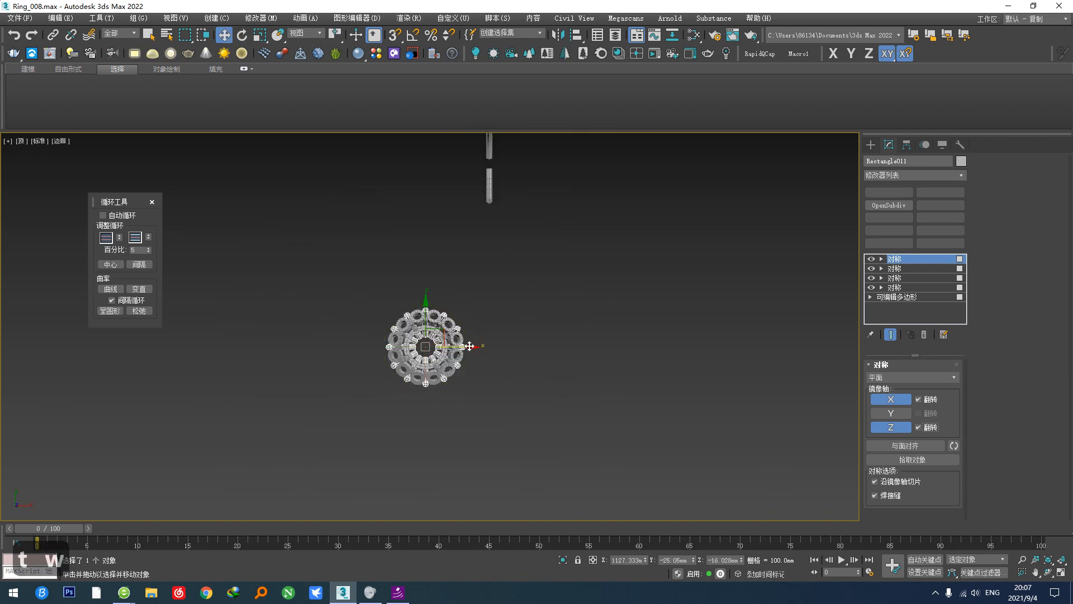
{"action": "mouse_move", "coordinate": [469, 346]}
{"action": "left_mouse_down", "text": "shift"}
{"action": "mouse_move", "coordinate": [559, 346]}
{"action": "mouse_move", "coordinate": [569, 111]}
{"action": "left_mouse_up", "text": "shift"}
{"action": "left_click", "coordinate": [544, 341]}
{"action": "scroll", "coordinate": [390, 367], "scroll_direction": "up", "scroll_amount": 5}
{"action": "left_click", "coordinate": [460, 326]}
{"action": "scroll", "coordinate": [488, 213], "scroll_direction": "up", "scroll_amount": 7}
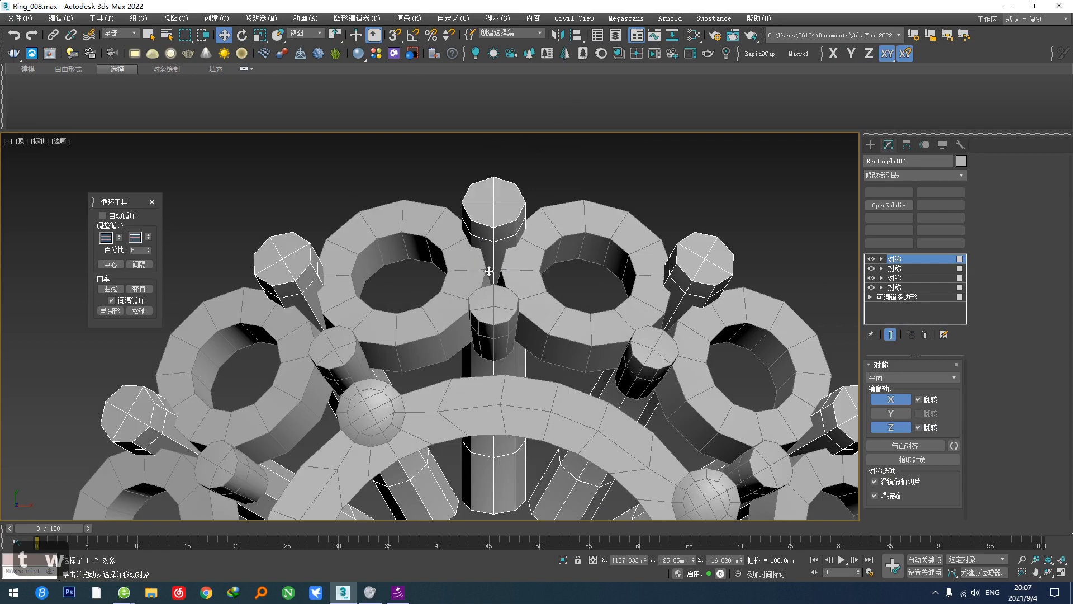
Step: Move the centre vertex of the original arm's tip slightly outward in the top view
{"action": "left_click", "coordinate": [905, 297]}
{"action": "key", "text": "1"}
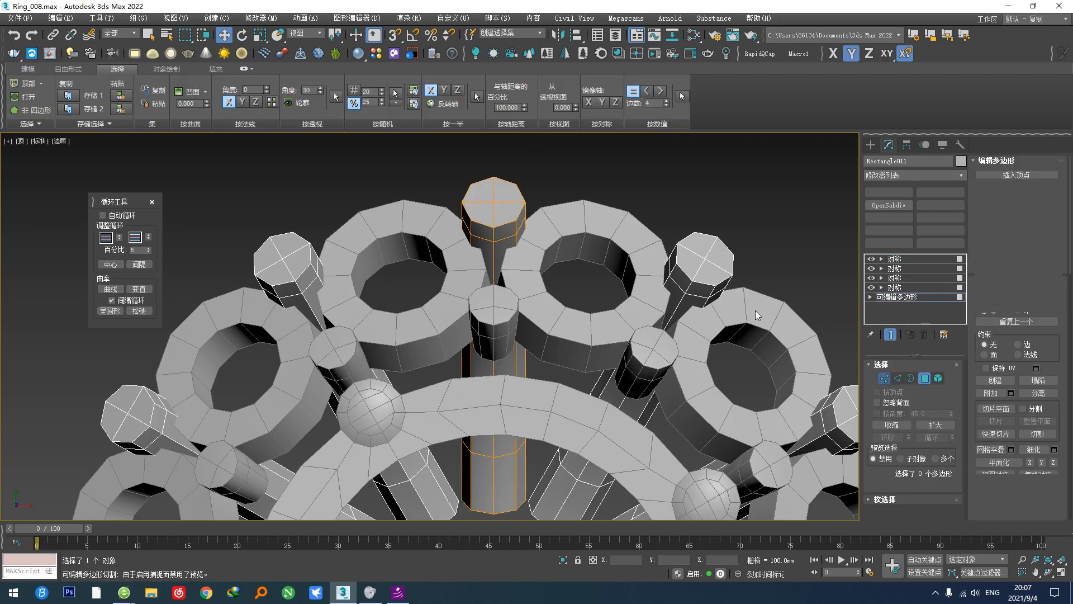
{"action": "left_click_drag", "start_coordinate": [495, 202], "coordinate": [495, 195]}
{"action": "key", "text": "s"}
{"action": "scroll", "coordinate": [524, 266], "scroll_direction": "down", "scroll_amount": 4}
{"action": "middle_click_drag", "start_coordinate": [523, 265], "coordinate": [581, 218], "text": "alt"}
Step: Collapse the arms' Symmetry stack into a single editable poly
{"action": "left_click", "coordinate": [904, 298]}
{"action": "scroll", "coordinate": [583, 290], "scroll_direction": "down", "scroll_amount": 4}
{"action": "middle_click_drag", "start_coordinate": [582, 290], "coordinate": [611, 349], "text": "alt"}
{"action": "key", "text": "F5"}
{"action": "scroll", "coordinate": [816, 391], "scroll_direction": "up", "scroll_amount": 4}
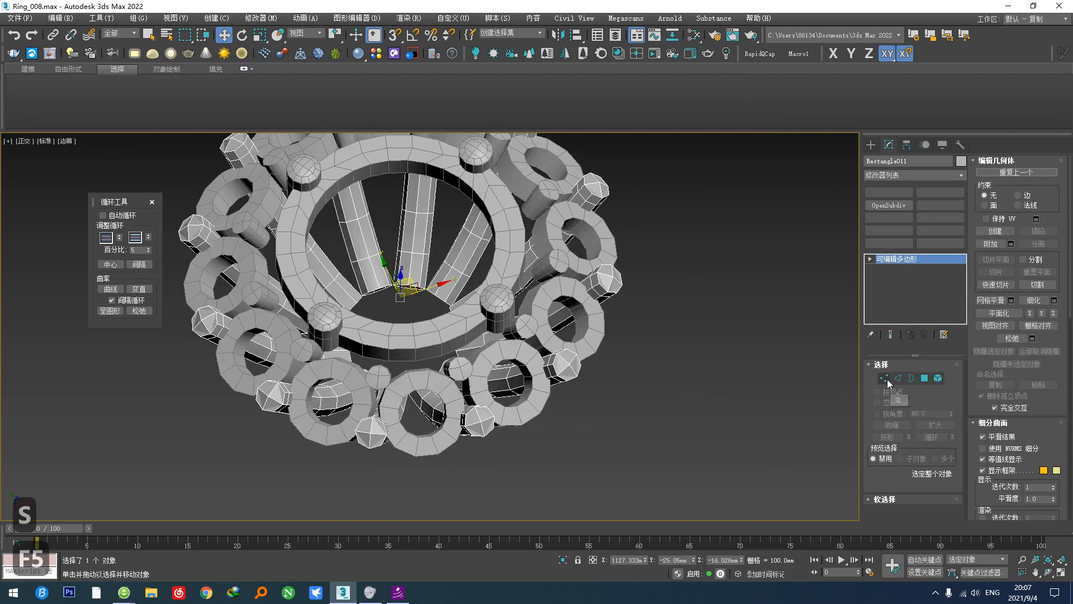
Step: Select all vertices of the arms and weld them with a threshold of 1.067 mm to join the neighbouring lower ends
{"action": "left_click", "coordinate": [883, 378]}
{"action": "key", "text": "ctrl+a"}
{"action": "scroll", "coordinate": [434, 261], "scroll_direction": "up", "scroll_amount": 5}
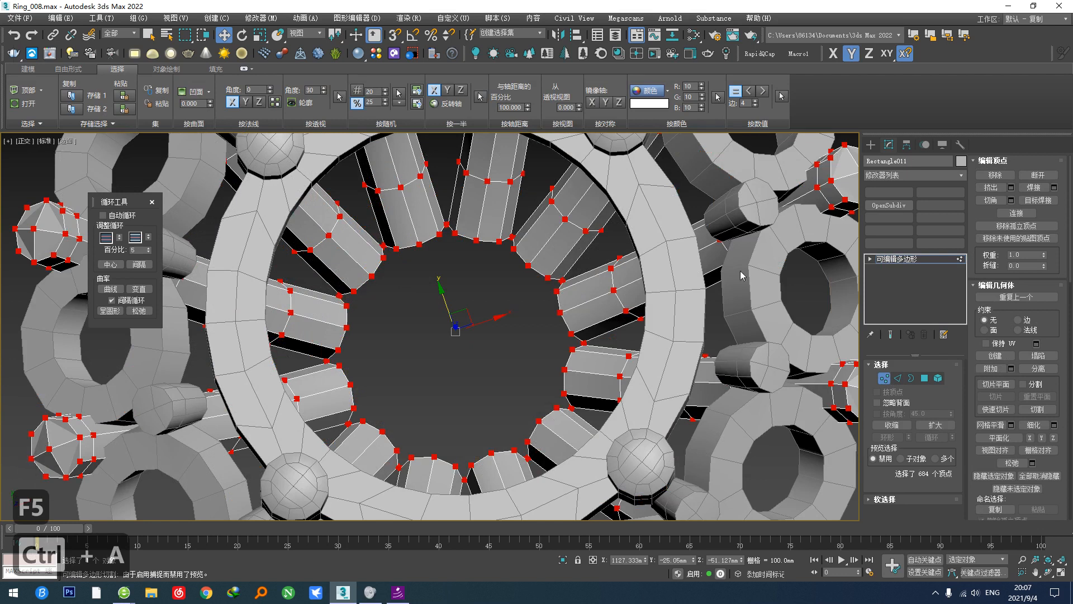
{"action": "left_click", "coordinate": [1054, 189]}
{"action": "scroll", "coordinate": [260, 269], "scroll_direction": "up", "scroll_amount": 6}
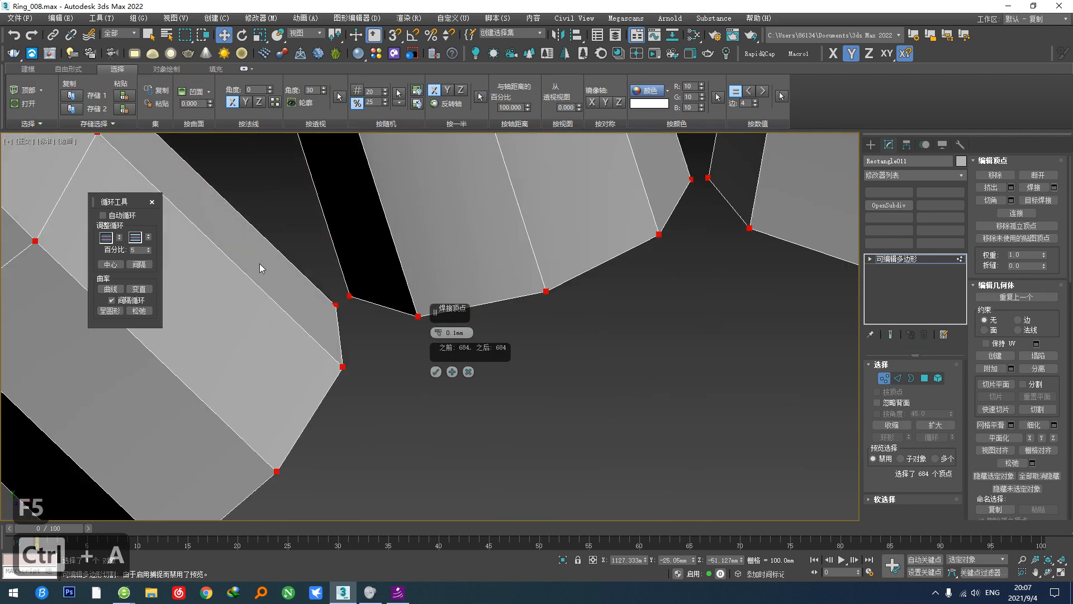
{"action": "left_click_drag", "start_coordinate": [437, 320], "coordinate": [435, 313]}
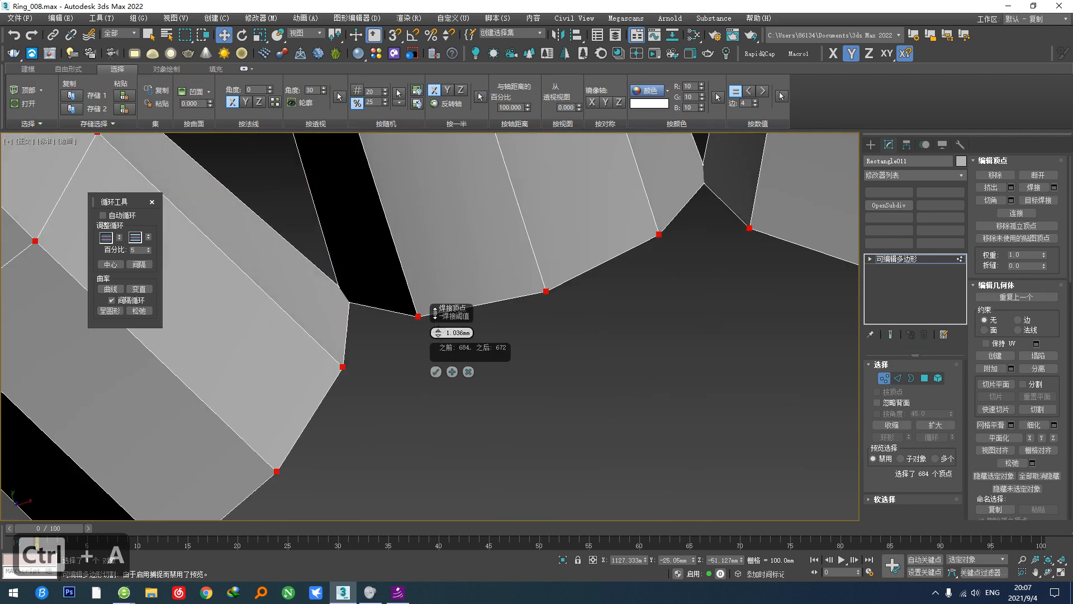
{"action": "scroll", "coordinate": [372, 407], "scroll_direction": "down", "scroll_amount": 6}
{"action": "scroll", "coordinate": [255, 270], "scroll_direction": "up", "scroll_amount": 4}
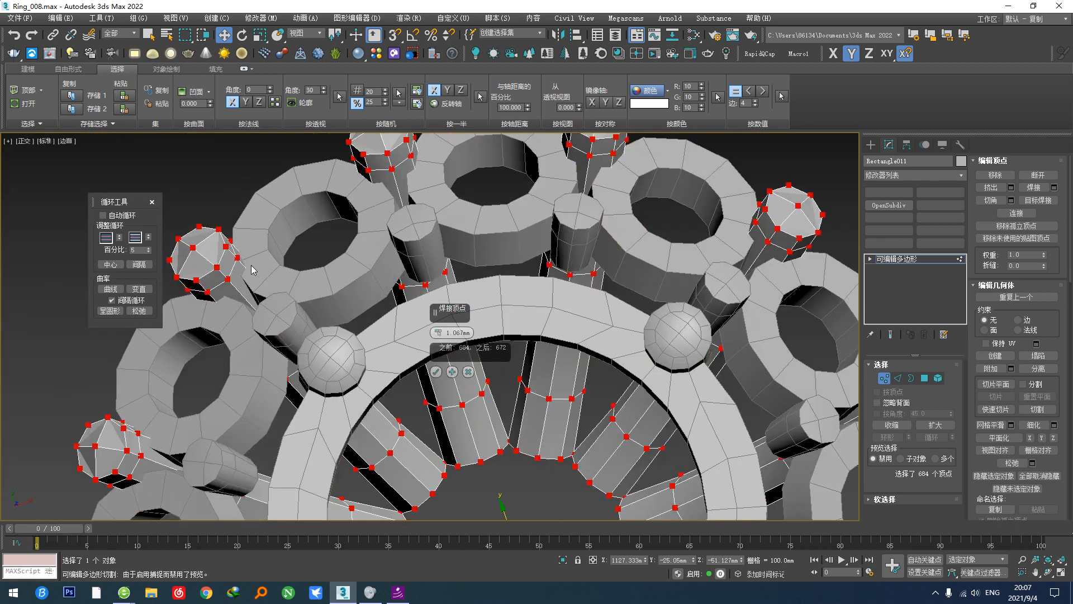
{"action": "left_click", "coordinate": [436, 373]}
Step: Select the open border edges at the arms' lower ends and cap them
{"action": "scroll", "coordinate": [436, 373], "scroll_direction": "down", "scroll_amount": 6}
{"action": "scroll", "coordinate": [440, 352], "scroll_direction": "up", "scroll_amount": 4}
{"action": "middle_click_drag", "start_coordinate": [442, 380], "coordinate": [436, 279], "text": "alt"}
{"action": "middle_click_drag", "start_coordinate": [436, 335], "coordinate": [454, 285]}
{"action": "left_click", "coordinate": [910, 379]}
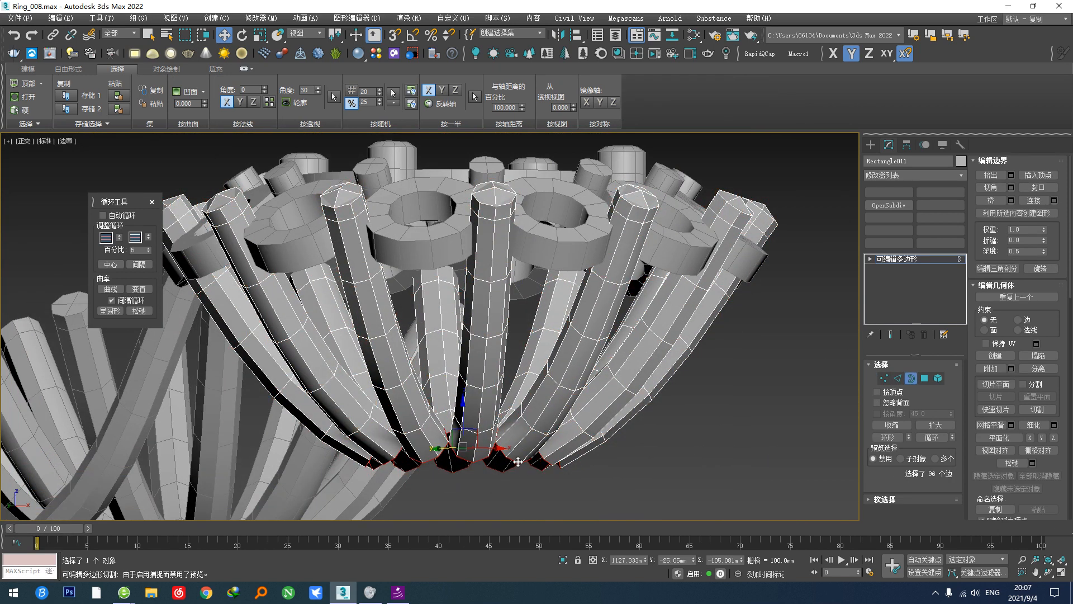
{"action": "middle_click_drag", "start_coordinate": [517, 466], "coordinate": [482, 333], "text": "alt"}
{"action": "key", "text": "ctrl+r"}
Step: Try insetting the cap polygon at the centre of the arms and rounding the inset into a circle
{"action": "left_click", "coordinate": [924, 379]}
{"action": "left_click", "coordinate": [475, 357]}
{"action": "left_click", "coordinate": [1032, 206]}
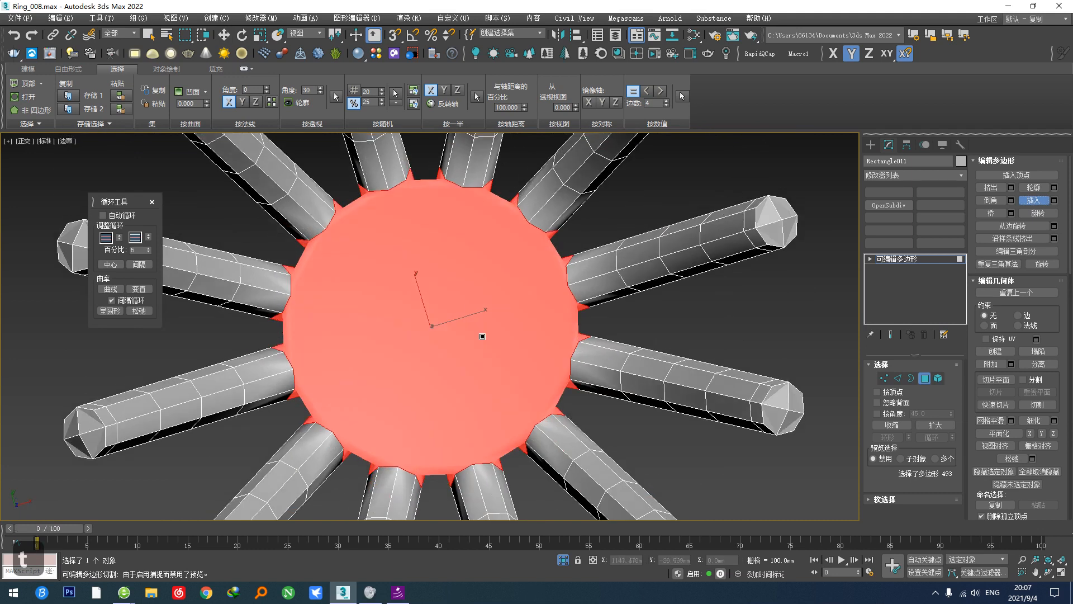
{"action": "left_click_drag", "start_coordinate": [481, 333], "coordinate": [441, 339]}
{"action": "key", "text": "x"}
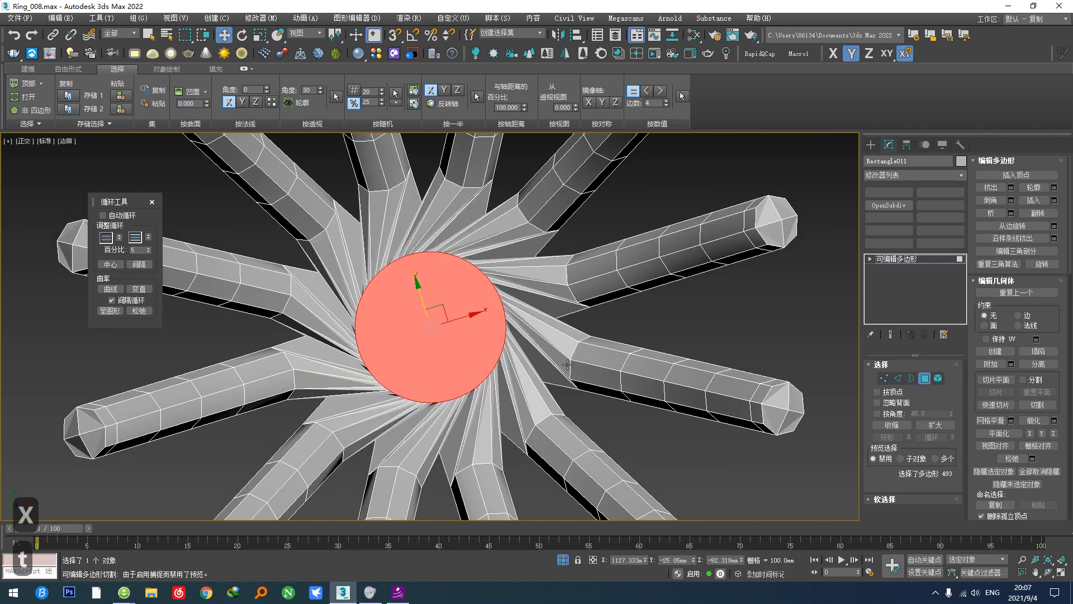
Step: Rotate the circular inset polygon -30° about Z in the top view to straighten the twisted faces
{"action": "key", "text": "t"}
{"action": "key", "text": "e"}
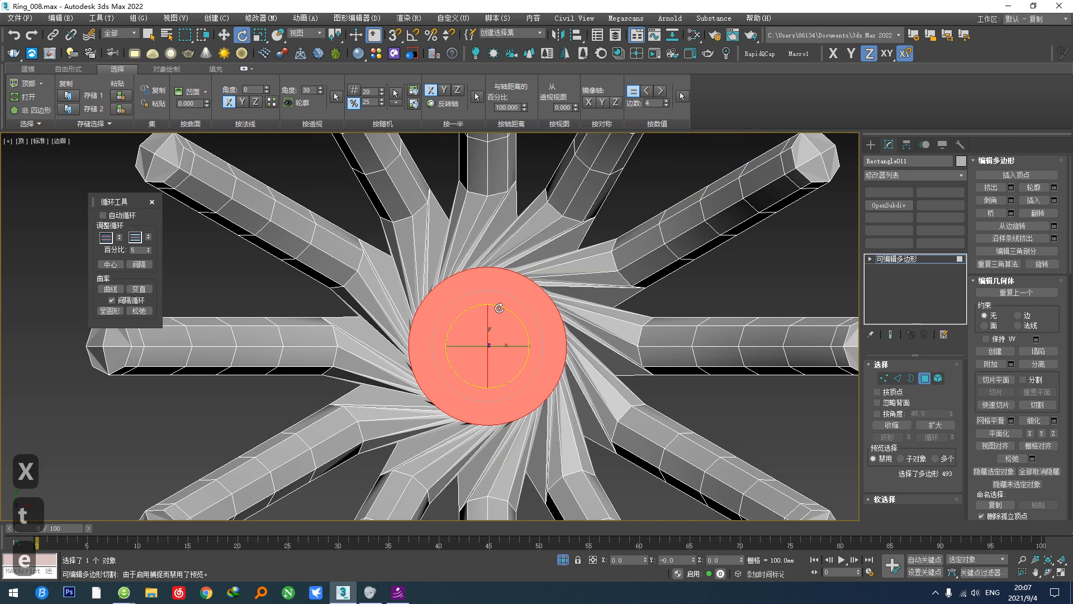
{"action": "left_click_drag", "start_coordinate": [499, 308], "coordinate": [514, 317]}
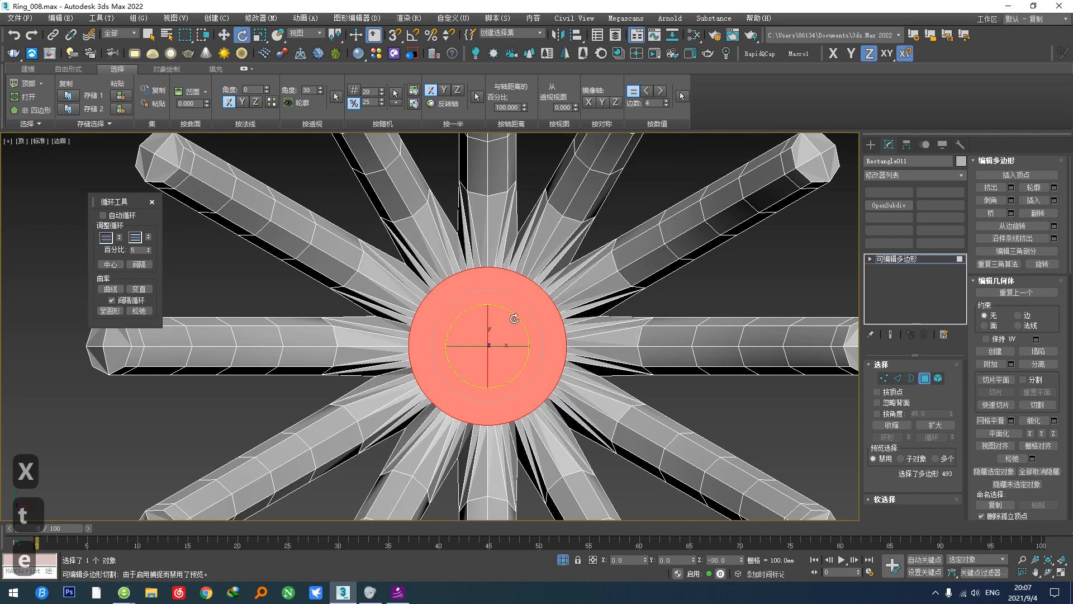
{"action": "scroll", "coordinate": [494, 309], "scroll_direction": "up", "scroll_amount": 2}
Step: Examine the circular inset and surrounding faces from the front and at an angle
{"action": "key", "text": "r"}
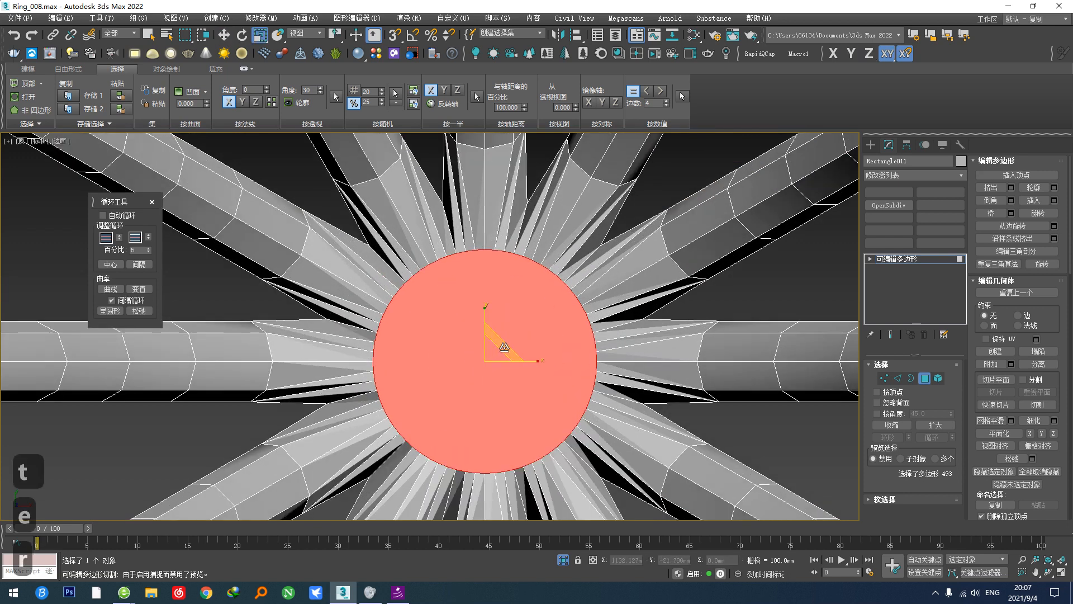
{"action": "scroll", "coordinate": [510, 335], "scroll_direction": "down", "scroll_amount": 3}
{"action": "key", "text": "f"}
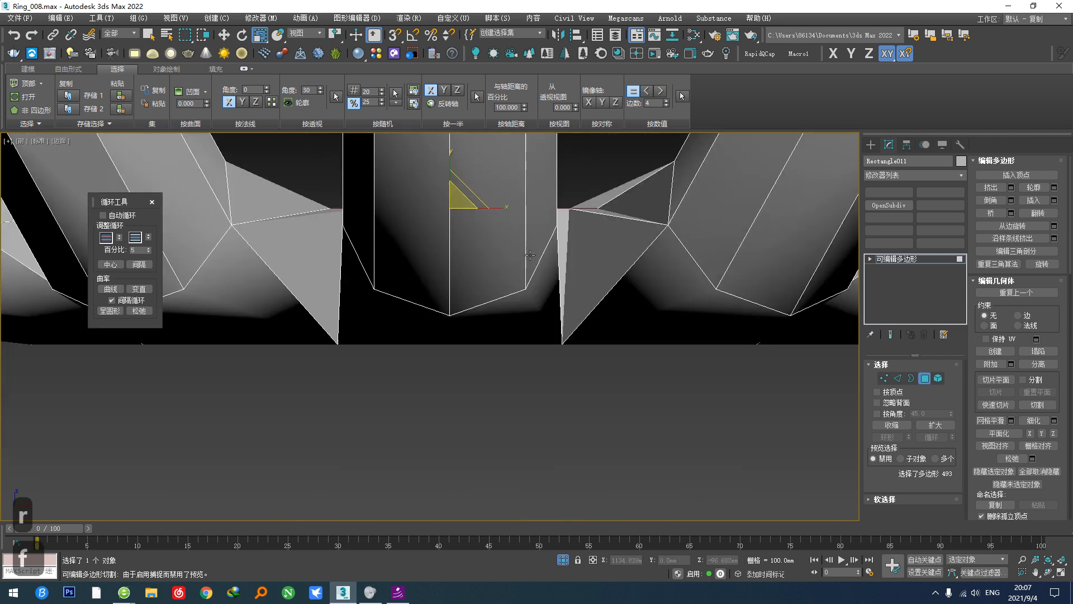
{"action": "middle_click_drag", "start_coordinate": [530, 255], "coordinate": [542, 246], "text": "alt"}
{"action": "left_click", "coordinate": [539, 304]}
{"action": "scroll", "coordinate": [537, 307], "scroll_direction": "down", "scroll_amount": 3}
{"action": "middle_click_drag", "start_coordinate": [536, 310], "coordinate": [511, 475], "text": "alt"}
{"action": "scroll", "coordinate": [449, 336], "scroll_direction": "up", "scroll_amount": 4}
Step: Undo the rotation, the circular rounding and the inset of the cap polygon
{"action": "key", "text": "ctrl+z"}
{"action": "key", "text": "ctrl+z"}
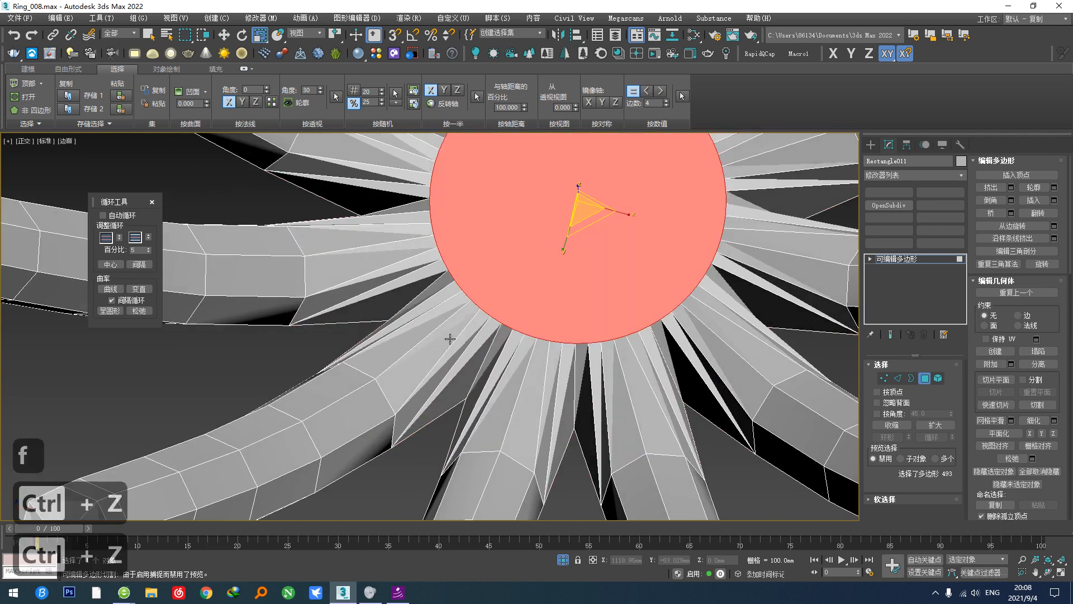
{"action": "key", "text": "ctrl+z"}
{"action": "key", "text": "ctrl+z"}
{"action": "key", "text": "ctrl+z"}
{"action": "scroll", "coordinate": [455, 342], "scroll_direction": "down", "scroll_amount": 4}
{"action": "middle_click_drag", "start_coordinate": [455, 342], "coordinate": [475, 218], "text": "alt"}
{"action": "key", "text": "ctrl+z"}
{"action": "key", "text": "ctrl+z"}
{"action": "key", "text": "ctrl+z"}
Step: Select the cap polygon again, inset it in the top view and round the inset into a circle
{"action": "left_click", "coordinate": [497, 264]}
{"action": "middle_click_drag", "start_coordinate": [535, 276], "coordinate": [439, 287], "text": "alt"}
{"action": "key", "text": "c"}
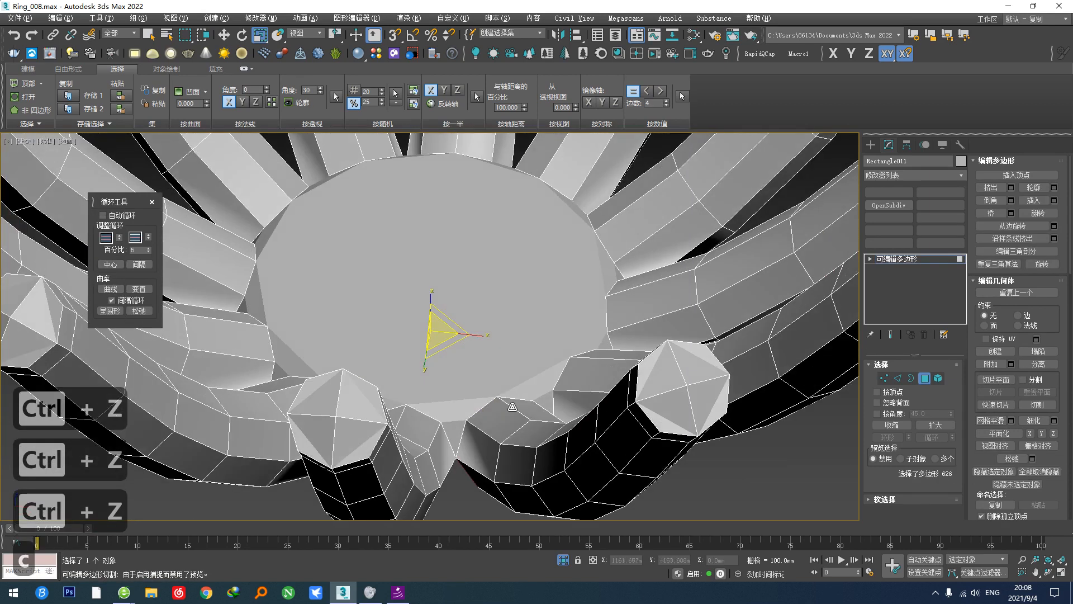
{"action": "key", "text": "t"}
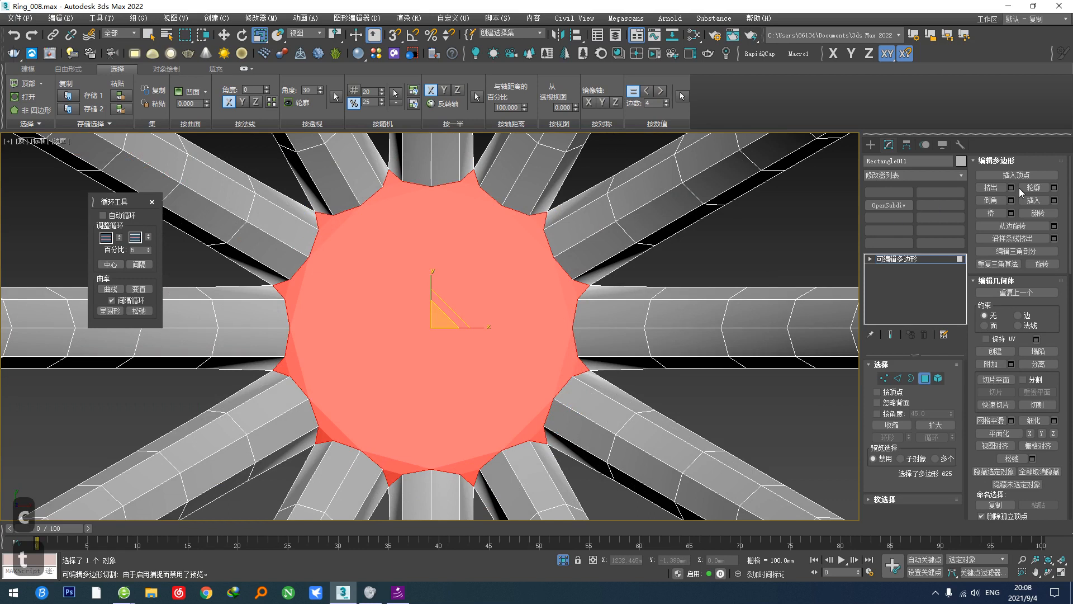
{"action": "left_click_drag", "start_coordinate": [495, 265], "coordinate": [462, 302]}
{"action": "right_click", "coordinate": [462, 302]}
{"action": "key", "text": "x"}
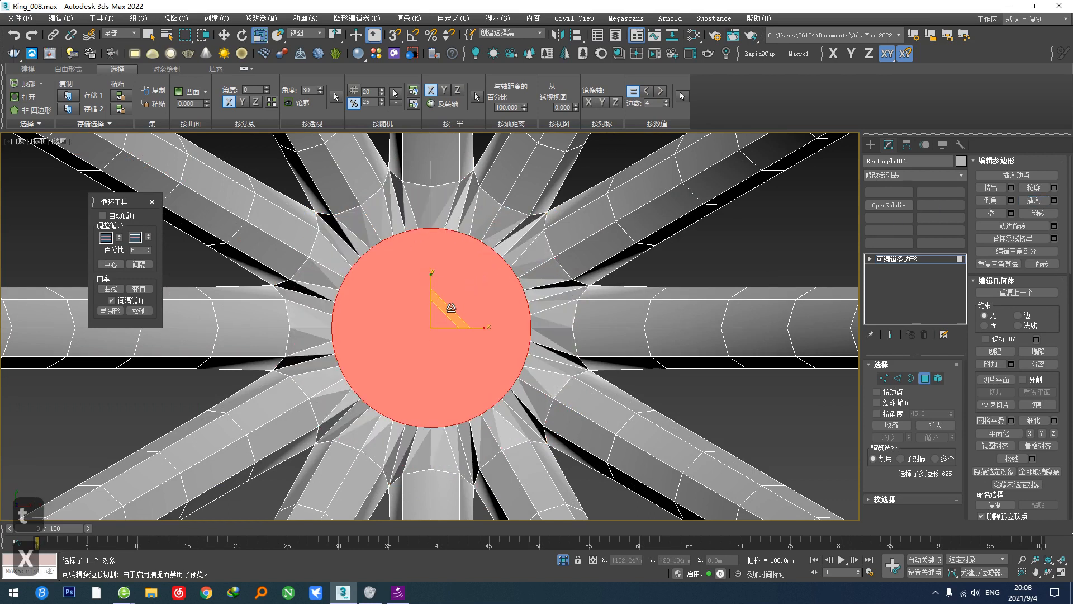
Step: Delete the circular polygon at the centre of the inset cap and return to vertex editing
{"action": "key", "text": "1"}
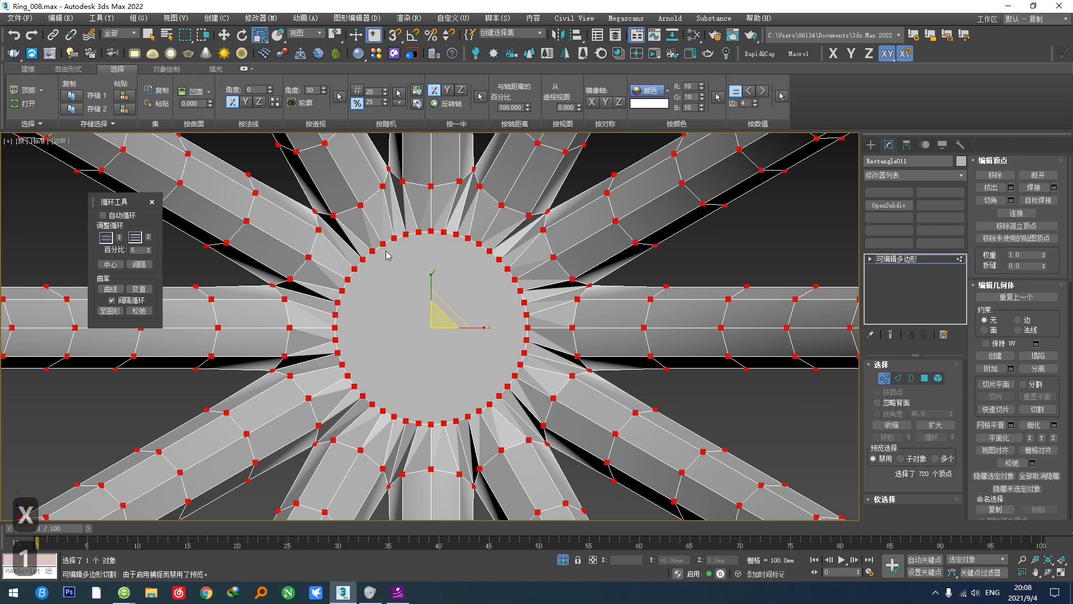
{"action": "scroll", "coordinate": [386, 256], "scroll_direction": "up", "scroll_amount": 5}
{"action": "scroll", "coordinate": [386, 259], "scroll_direction": "down", "scroll_amount": 7}
{"action": "scroll", "coordinate": [386, 283], "scroll_direction": "up", "scroll_amount": 5}
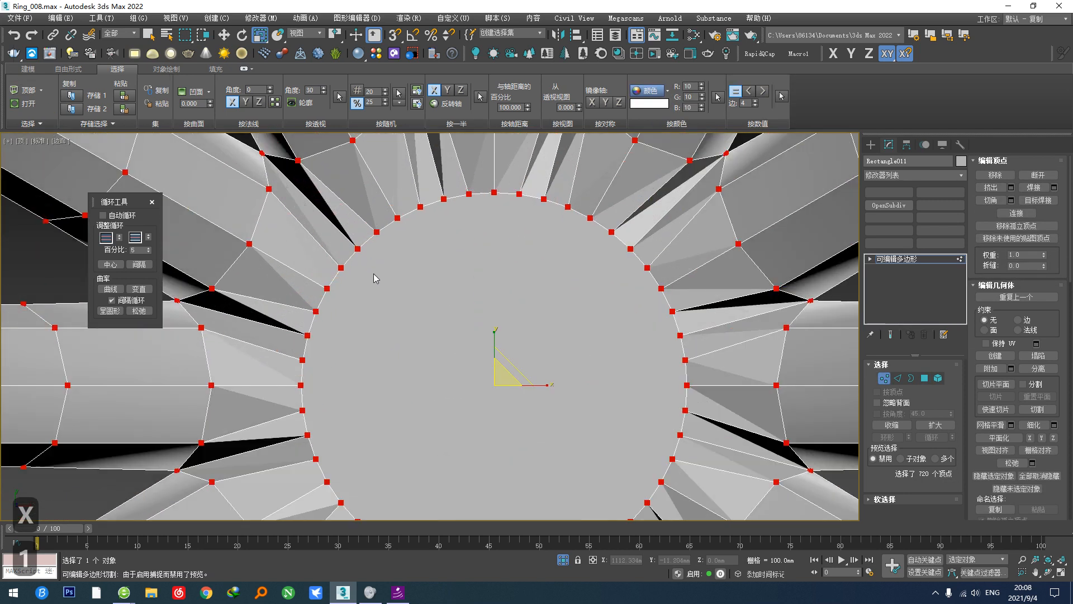
{"action": "left_click", "coordinate": [925, 379]}
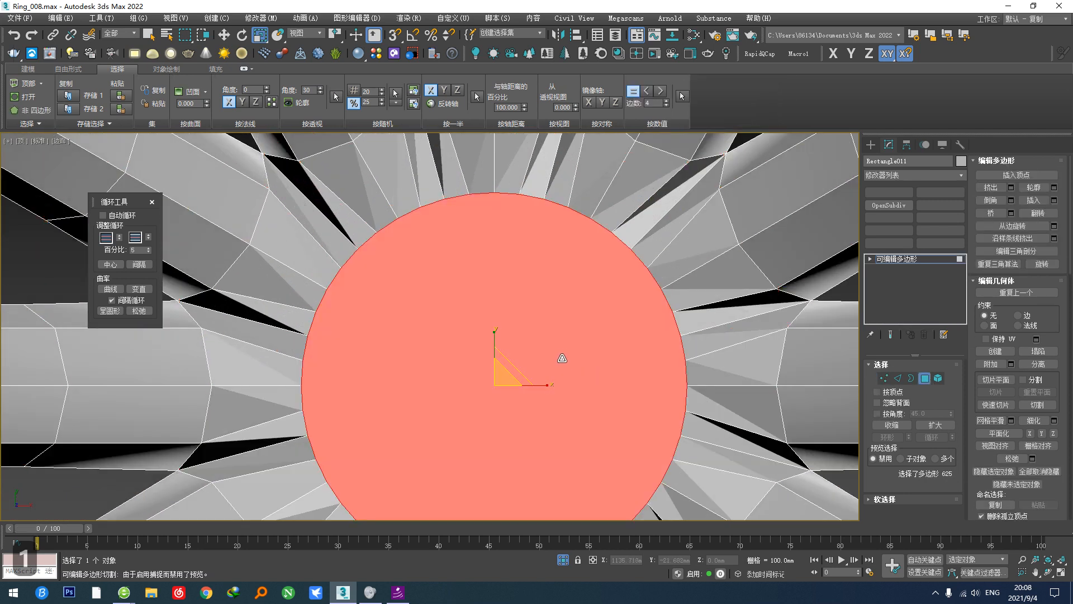
{"action": "key", "text": "ctrl+d"}
{"action": "left_click", "coordinate": [885, 379]}
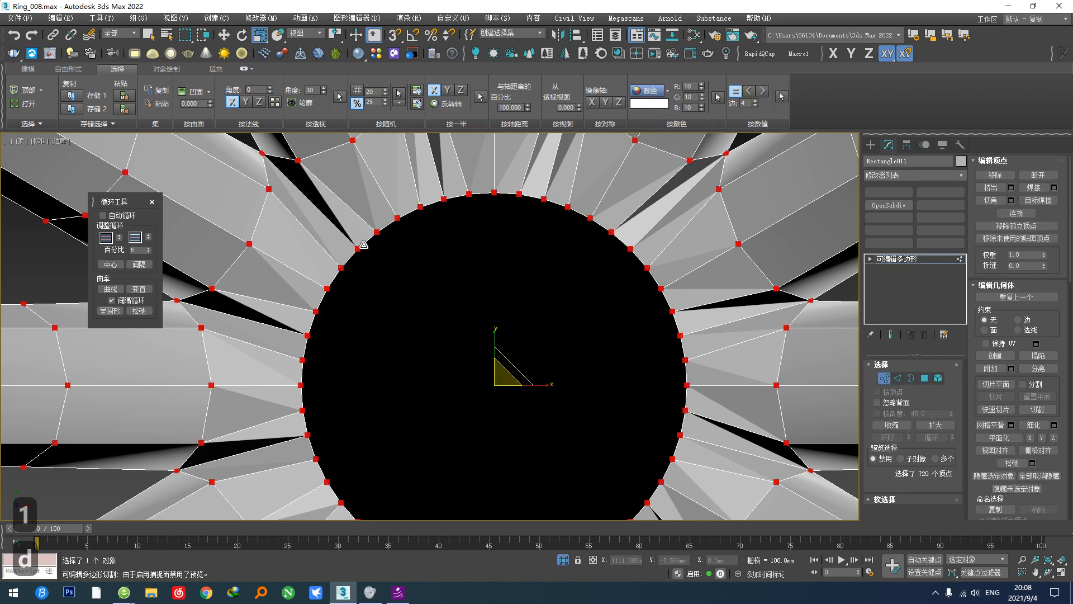
Step: Try to cap the circular hole with RapidQCap from a single rim vertex, and close the script window
{"action": "left_click", "coordinate": [359, 247]}
{"action": "scroll", "coordinate": [384, 257], "scroll_direction": "down", "scroll_amount": 3}
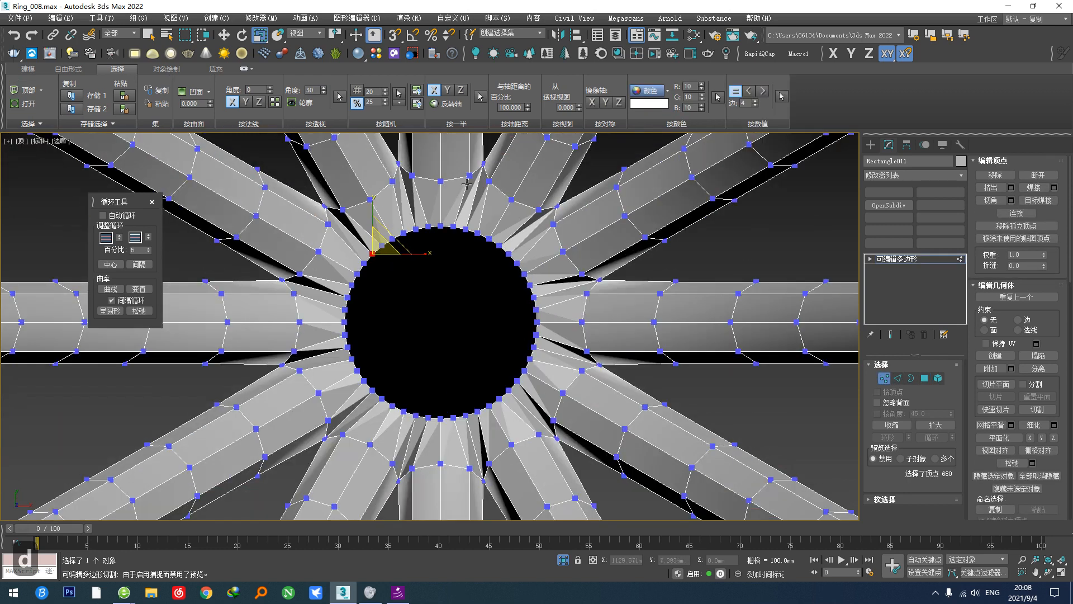
{"action": "left_click", "coordinate": [761, 55]}
{"action": "left_click", "coordinate": [588, 308]}
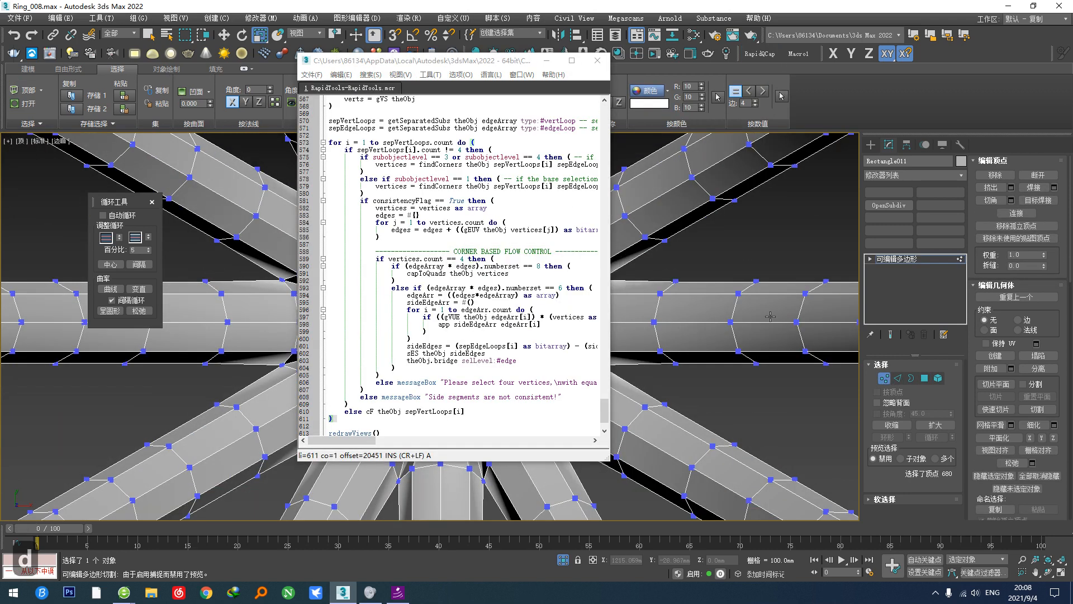
{"action": "left_click", "coordinate": [598, 61]}
Step: Add a second rim vertex across the upper edge of the circular hole and try filling it with quads using RapidQCap
{"action": "scroll", "coordinate": [503, 258], "scroll_direction": "up", "scroll_amount": 4}
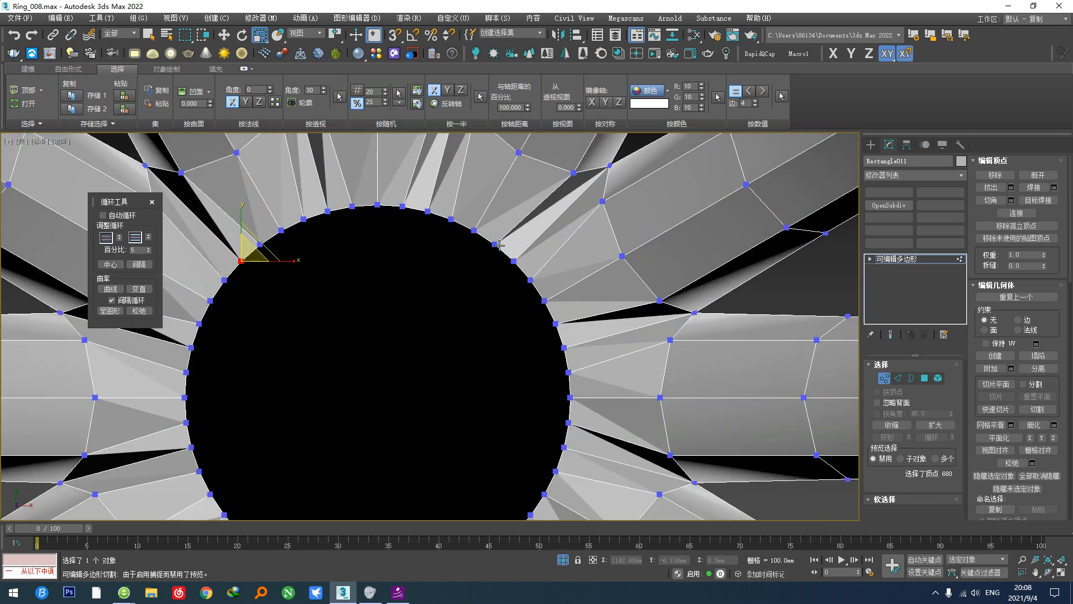
{"action": "left_click", "coordinate": [514, 261], "text": "ctrl"}
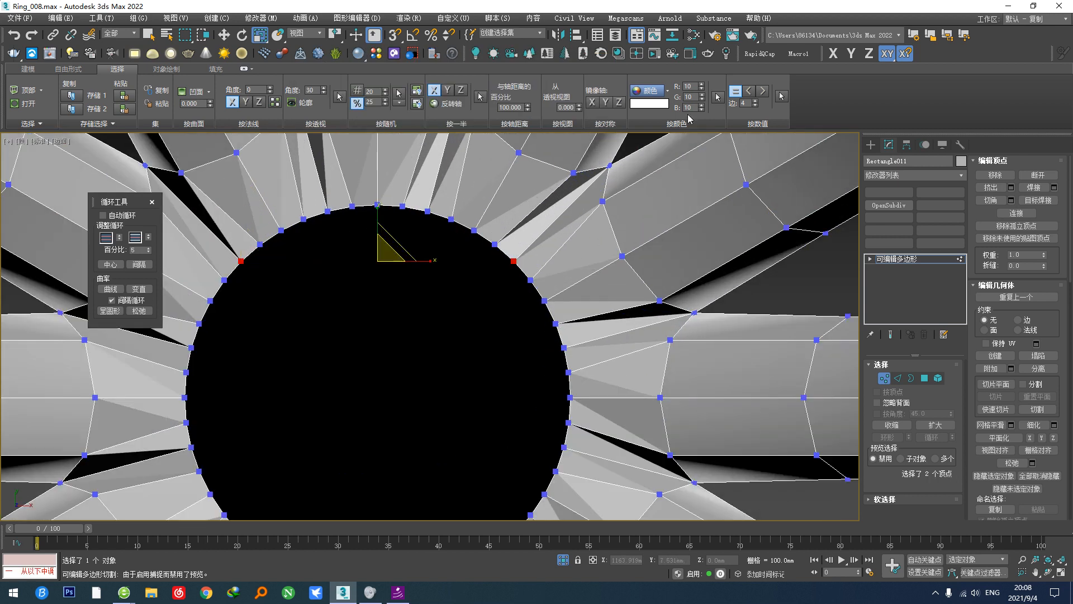
{"action": "left_click", "coordinate": [763, 60]}
{"action": "scroll", "coordinate": [462, 301], "scroll_direction": "down", "scroll_amount": 5}
{"action": "middle_click_drag", "start_coordinate": [439, 335], "coordinate": [448, 283], "text": "alt"}
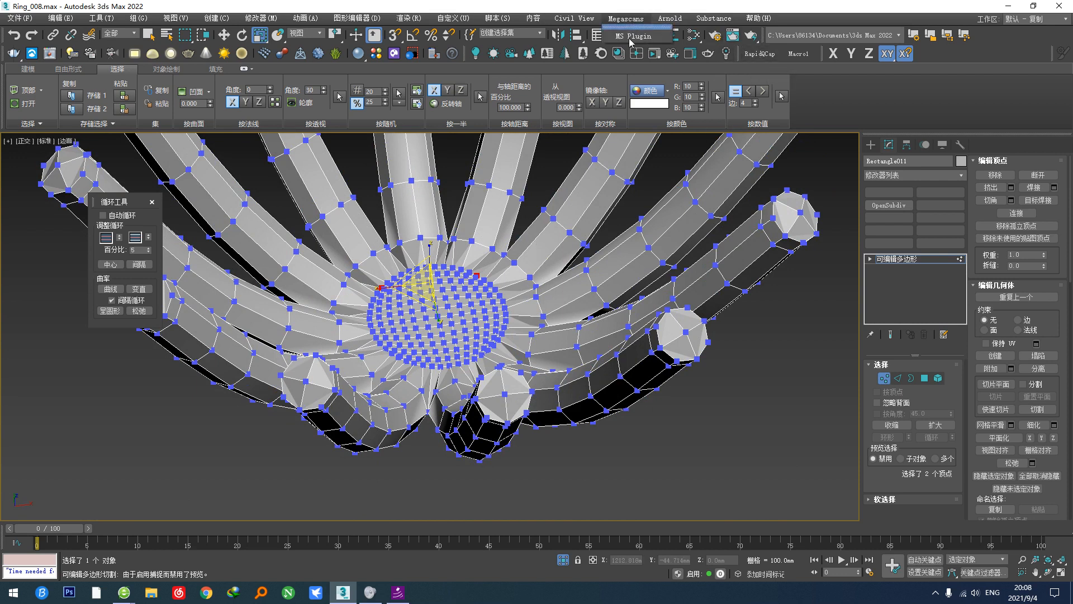
{"action": "middle_click_drag", "start_coordinate": [485, 341], "coordinate": [510, 234], "text": "alt"}
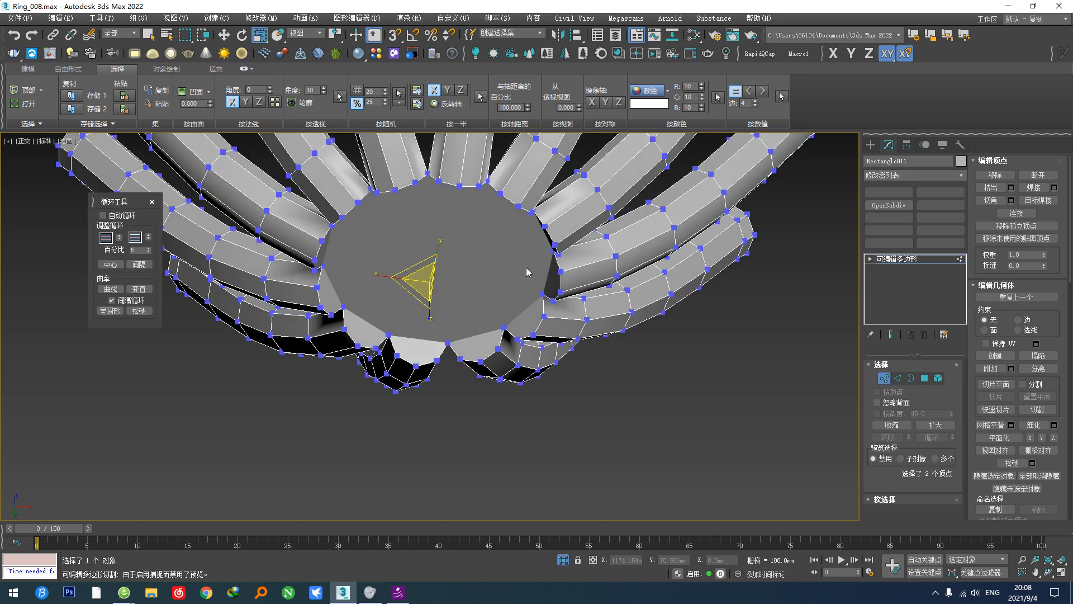
Step: Select the cap polygon under the joined arms, inset it and round the inset into a circle
{"action": "scroll", "coordinate": [527, 272], "scroll_direction": "up", "scroll_amount": 3}
{"action": "left_click", "coordinate": [924, 378]}
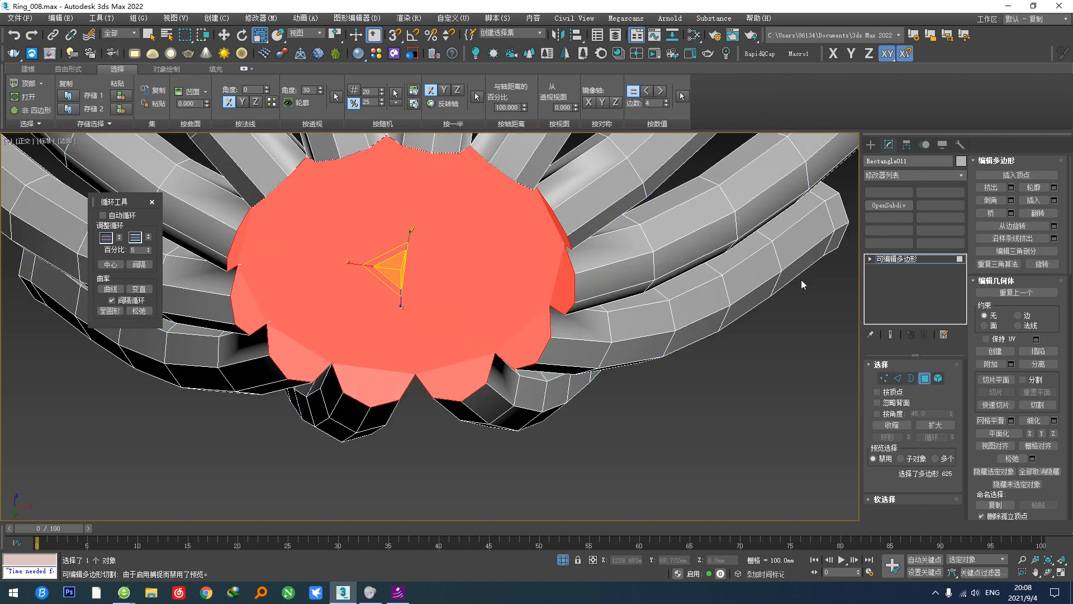
{"action": "left_click", "coordinate": [1032, 200]}
{"action": "left_click_drag", "start_coordinate": [536, 260], "coordinate": [488, 294]}
{"action": "middle_click_drag", "start_coordinate": [489, 294], "coordinate": [407, 367], "text": "alt"}
Step: Move the circular cap polygon down along Z to about -123.17 mm
{"action": "key", "text": "w"}
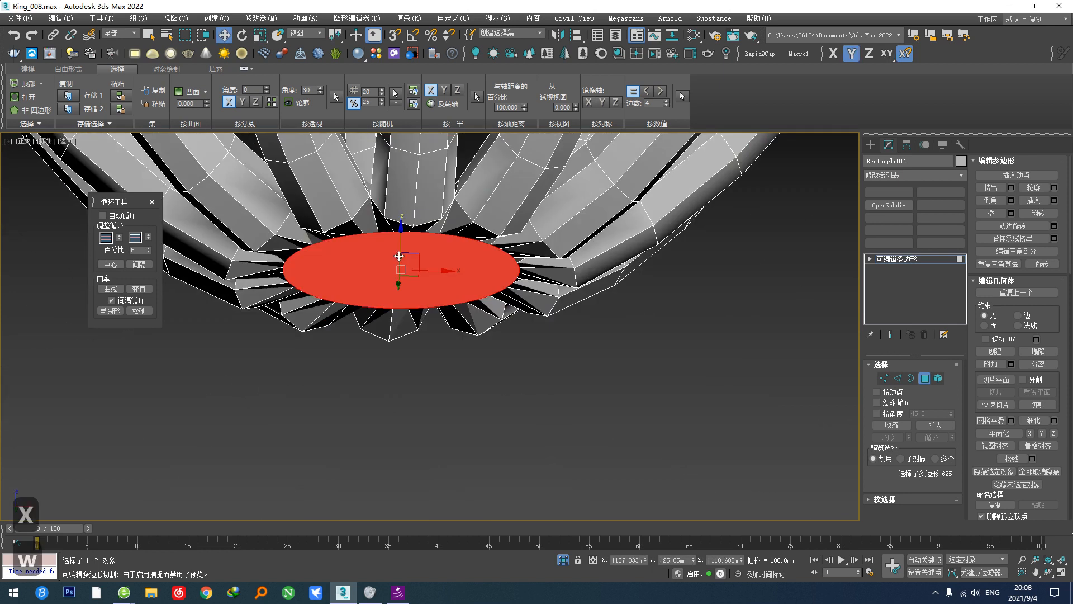
{"action": "left_click_drag", "start_coordinate": [401, 246], "coordinate": [404, 292]}
{"action": "scroll", "coordinate": [402, 257], "scroll_direction": "down", "scroll_amount": 3}
{"action": "middle_click_drag", "start_coordinate": [403, 257], "coordinate": [393, 341], "text": "alt"}
{"action": "scroll", "coordinate": [369, 263], "scroll_direction": "up", "scroll_amount": 3}
{"action": "scroll", "coordinate": [413, 271], "scroll_direction": "down", "scroll_amount": 2}
{"action": "middle_click_drag", "start_coordinate": [414, 271], "coordinate": [420, 207], "text": "alt"}
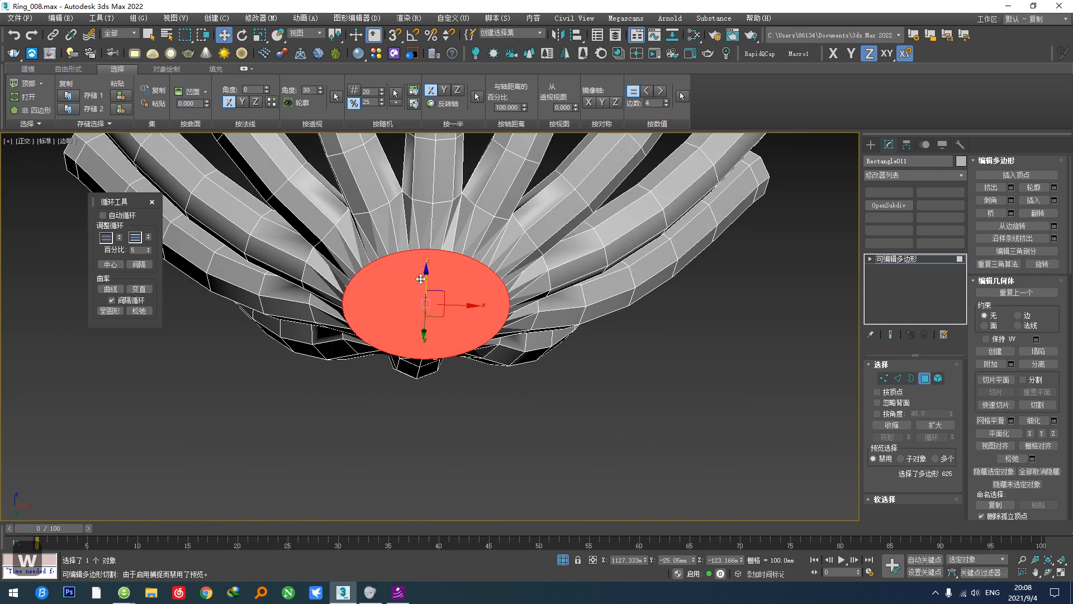
Step: Inset the circular cap polygon again to form a ring of faces around it
{"action": "scroll", "coordinate": [419, 277], "scroll_direction": "up", "scroll_amount": 3}
{"action": "left_click", "coordinate": [1033, 200]}
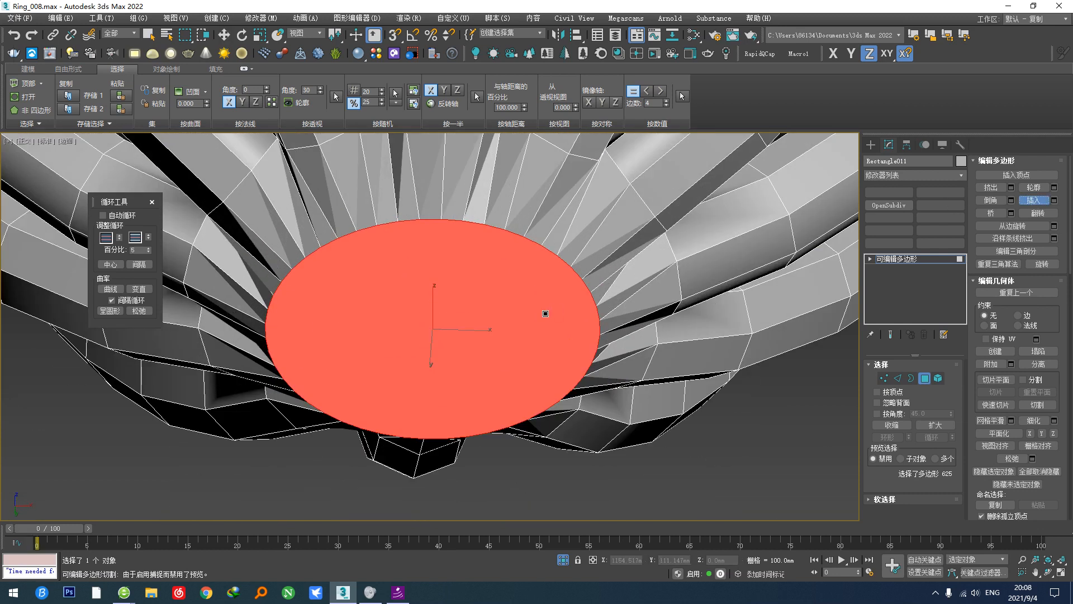
{"action": "left_click_drag", "start_coordinate": [545, 314], "coordinate": [513, 350]}
{"action": "middle_click_drag", "start_coordinate": [513, 350], "coordinate": [490, 312], "text": "alt"}
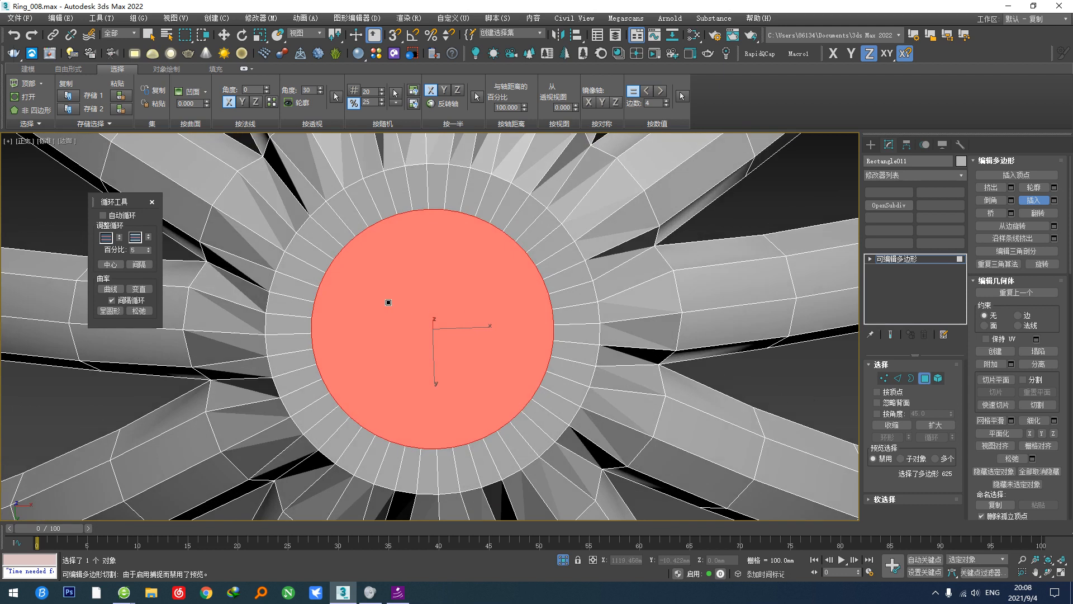
Step: Delete the central circular polygon and fill the hole with a quad grid from two rim vertices using RapidQCap
{"action": "key", "text": "1"}
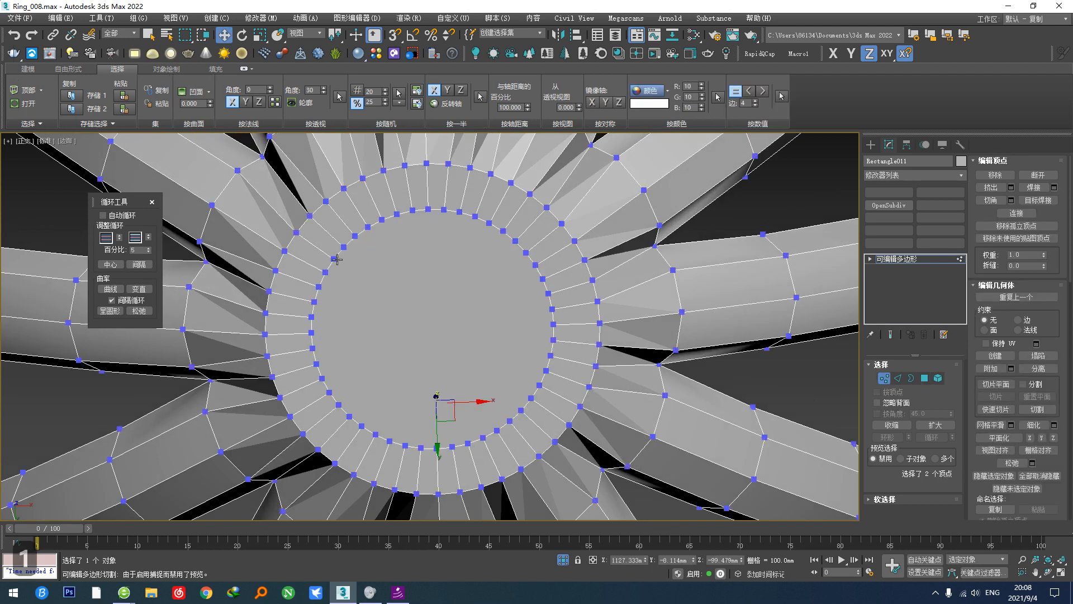
{"action": "left_click", "coordinate": [926, 380]}
{"action": "key", "text": "d"}
{"action": "key", "text": "1"}
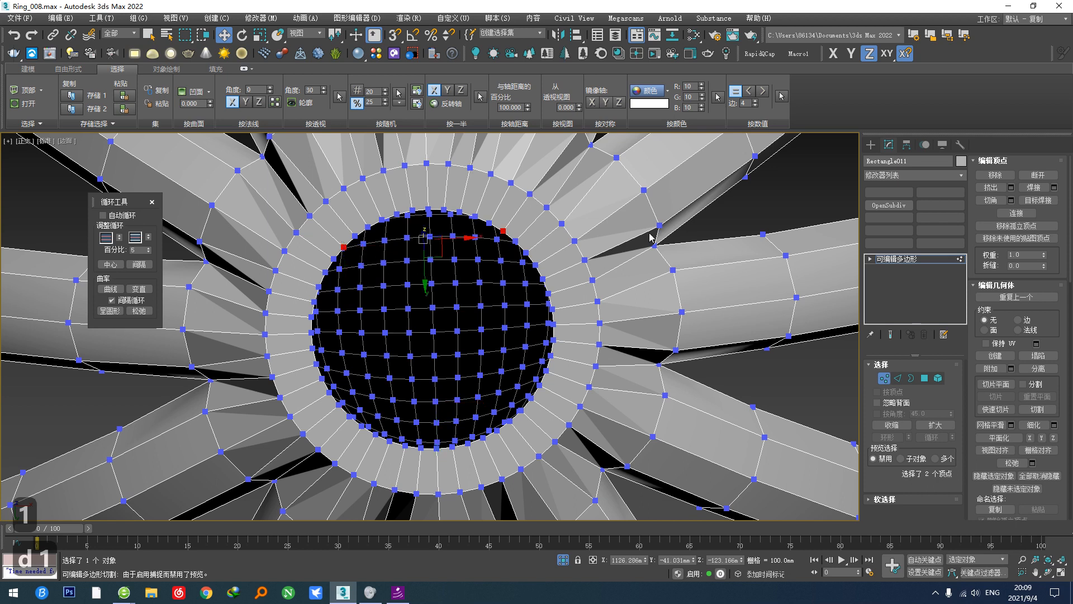
{"action": "left_click", "coordinate": [770, 59]}
{"action": "scroll", "coordinate": [581, 270], "scroll_direction": "down", "scroll_amount": 2}
{"action": "middle_click_drag", "start_coordinate": [581, 270], "coordinate": [586, 282], "text": "alt"}
{"action": "scroll", "coordinate": [586, 283], "scroll_direction": "down", "scroll_amount": 3}
{"action": "middle_click_drag", "start_coordinate": [586, 284], "coordinate": [750, 323], "text": "alt"}
{"action": "scroll", "coordinate": [555, 268], "scroll_direction": "up", "scroll_amount": 2}
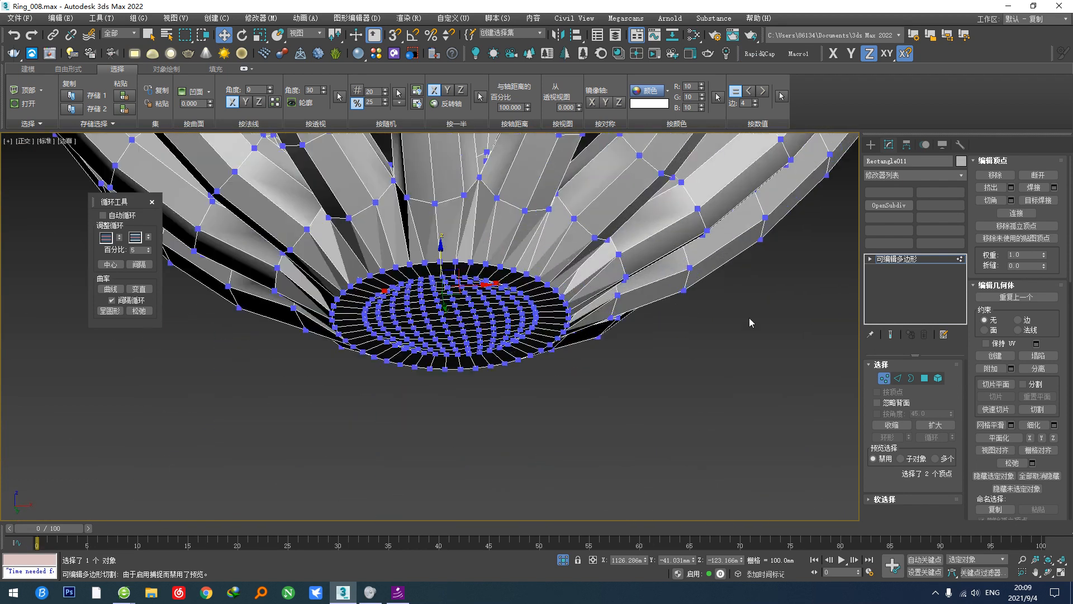
Step: Select all polygons of the quad cap by growing the selection, and relax them repeatedly
{"action": "left_click", "coordinate": [925, 378], "text": "ctrl"}
{"action": "left_click", "coordinate": [935, 425]}
{"action": "left_click", "coordinate": [935, 424]}
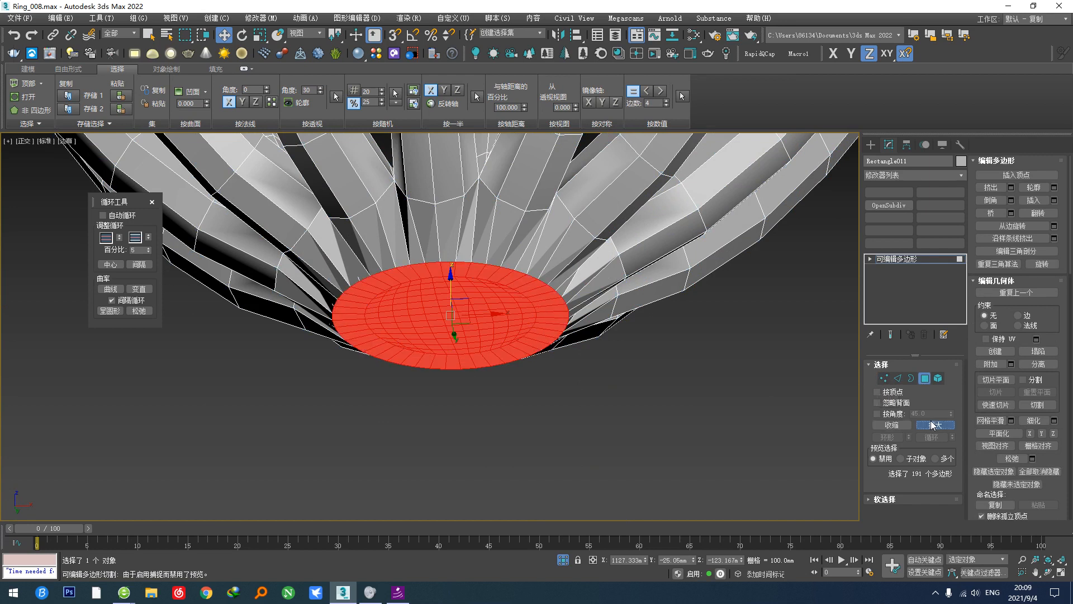
{"action": "middle_click_drag", "start_coordinate": [523, 351], "coordinate": [474, 322]}
{"action": "middle_click_drag", "start_coordinate": [732, 457], "coordinate": [504, 464], "text": "alt"}
{"action": "scroll", "coordinate": [487, 364], "scroll_direction": "up", "scroll_amount": 5}
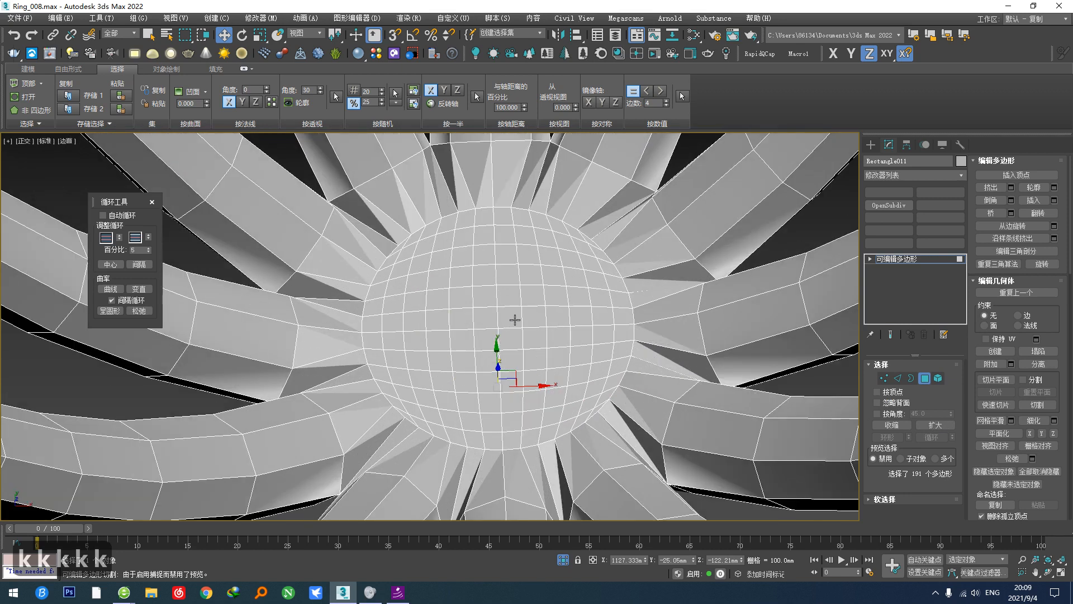
{"action": "left_click", "coordinate": [935, 425]}
{"action": "left_click", "coordinate": [934, 426]}
{"action": "left_click", "coordinate": [935, 426]}
{"action": "left_click", "coordinate": [935, 426]}
{"action": "key", "text": "k"}
{"action": "key", "text": "k"}
{"action": "key", "text": "k"}
{"action": "key", "text": "k"}
{"action": "key", "text": "k"}
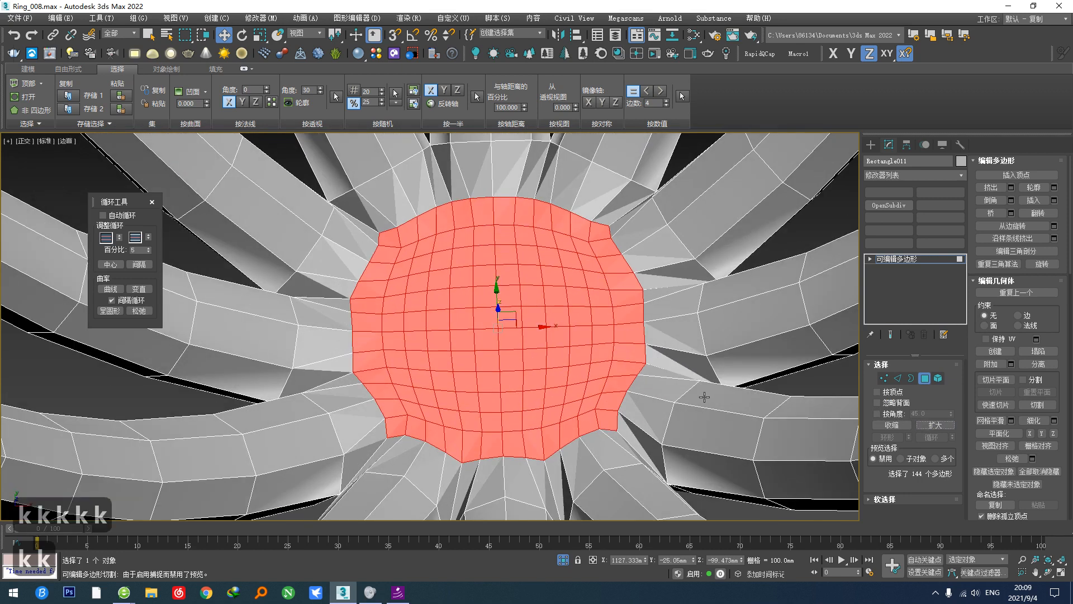
{"action": "key", "text": "k"}
Step: Shrink the cap's polygon selection by one ring and round the remaining polygons into a circle
{"action": "left_click", "coordinate": [893, 425]}
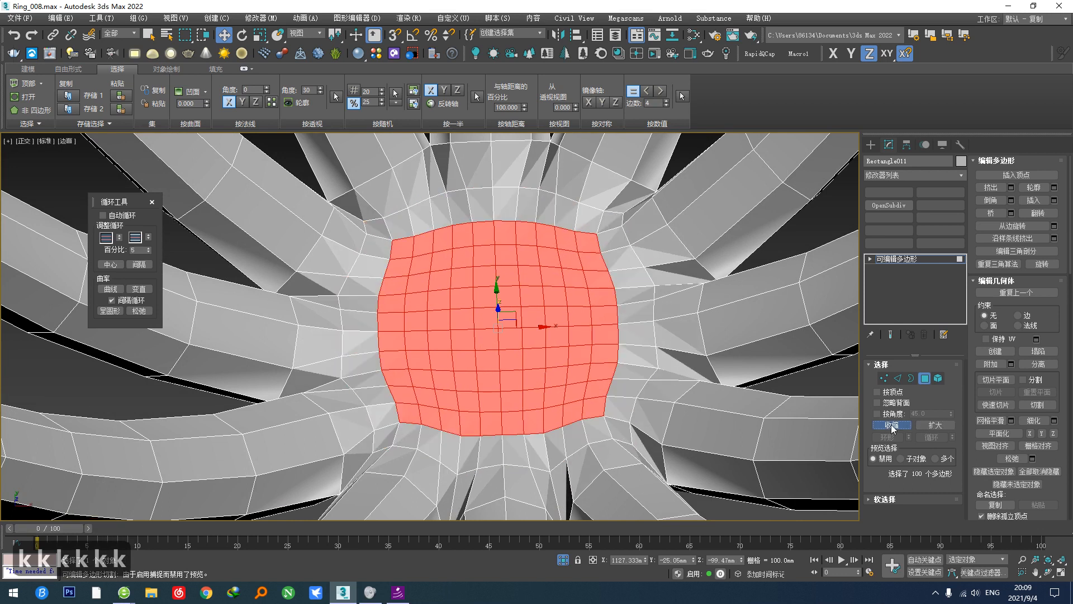
{"action": "key", "text": "x"}
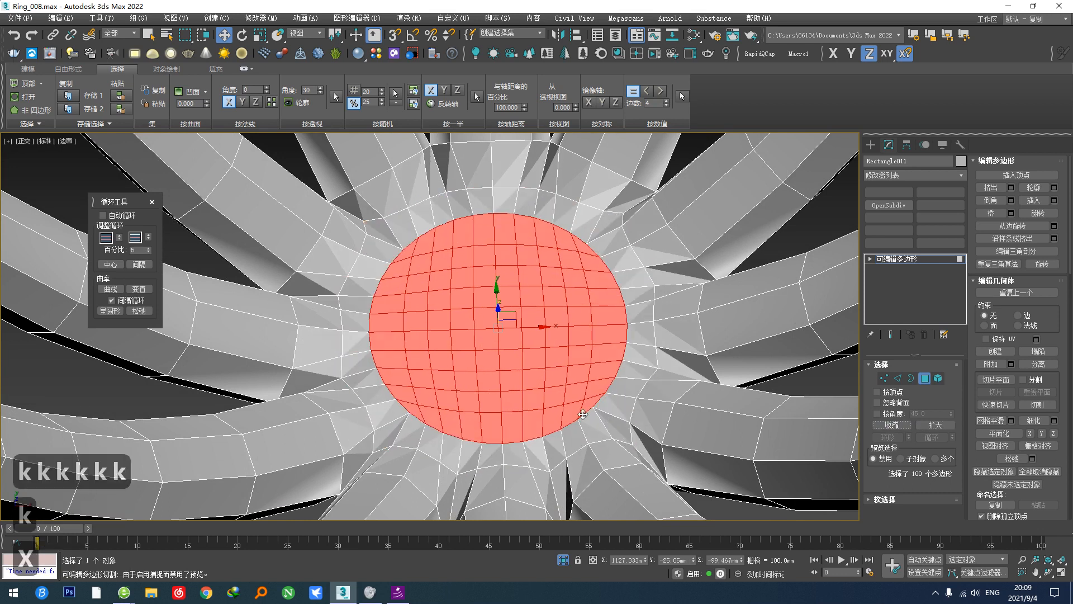
{"action": "scroll", "coordinate": [582, 414], "scroll_direction": "down", "scroll_amount": 2}
{"action": "middle_click_drag", "start_coordinate": [583, 414], "coordinate": [533, 251], "text": "alt"}
{"action": "scroll", "coordinate": [552, 344], "scroll_direction": "down", "scroll_amount": 2}
{"action": "middle_click_drag", "start_coordinate": [529, 289], "coordinate": [581, 386], "text": "alt"}
Step: Apply TurboSmooth to preview how the arms blend into the round base, and undo it
{"action": "left_click", "coordinate": [925, 383]}
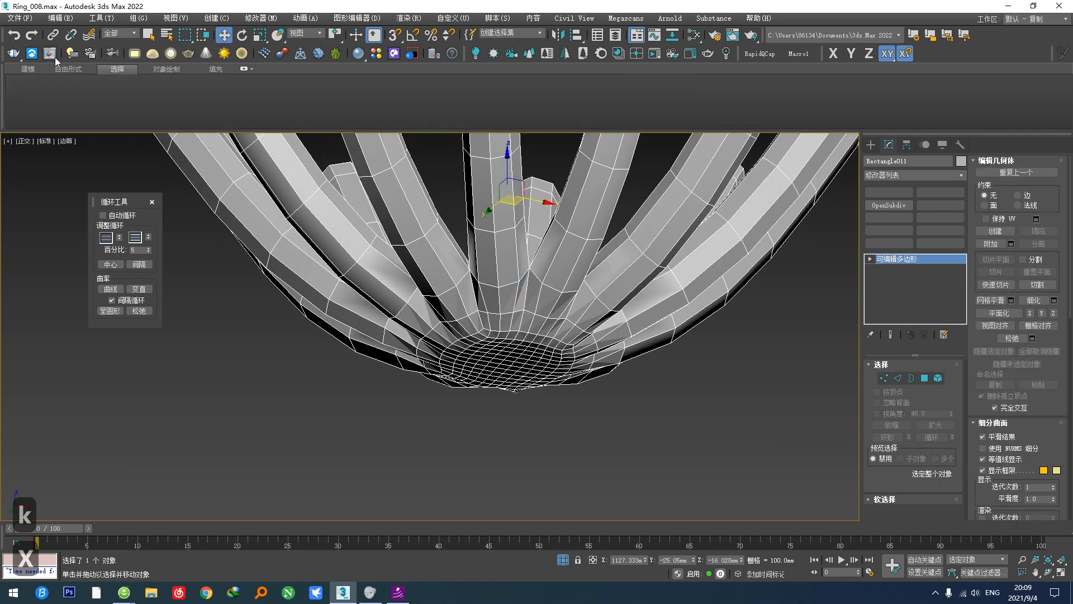
{"action": "left_click", "coordinate": [31, 70]}
{"action": "middle_click_drag", "start_coordinate": [520, 305], "coordinate": [500, 219], "text": "alt"}
{"action": "middle_click_drag", "start_coordinate": [500, 219], "coordinate": [501, 290]}
{"action": "scroll", "coordinate": [503, 289], "scroll_direction": "up", "scroll_amount": 5}
{"action": "key", "text": "z"}
{"action": "scroll", "coordinate": [507, 371], "scroll_direction": "down", "scroll_amount": 5}
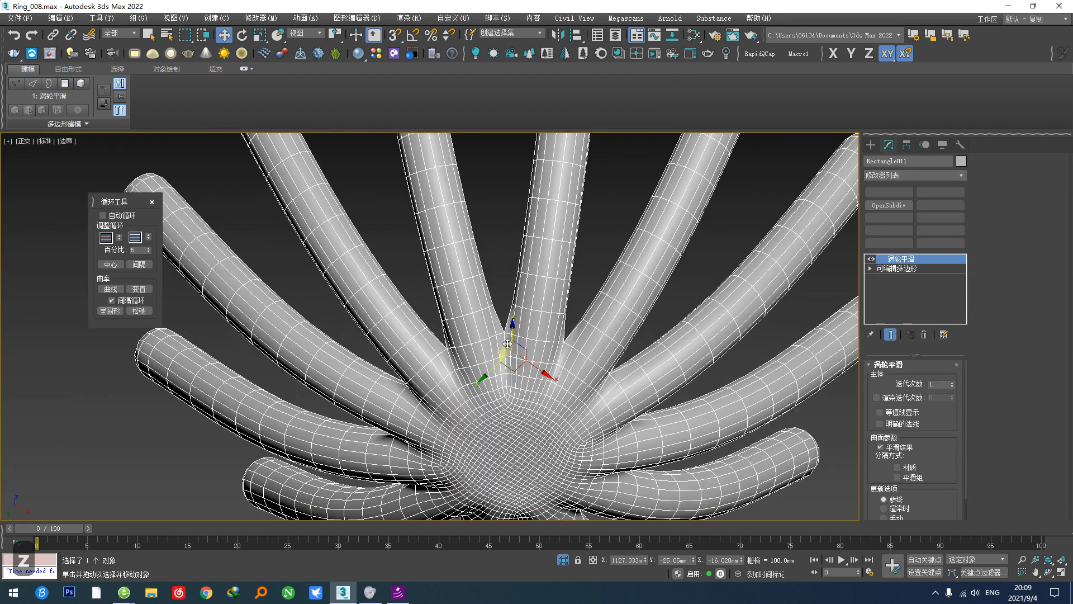
{"action": "middle_click_drag", "start_coordinate": [506, 363], "coordinate": [513, 414], "text": "alt"}
{"action": "scroll", "coordinate": [515, 406], "scroll_direction": "up", "scroll_amount": 5}
{"action": "key", "text": "ctrl+z"}
{"action": "scroll", "coordinate": [551, 361], "scroll_direction": "down", "scroll_amount": 4}
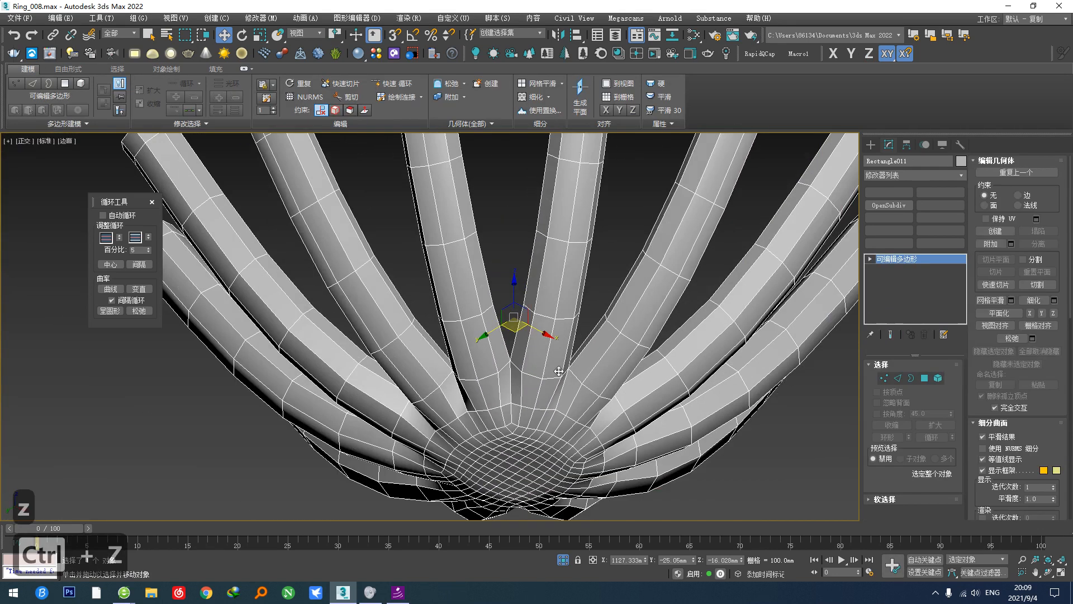
{"action": "key", "text": "ctrl+z"}
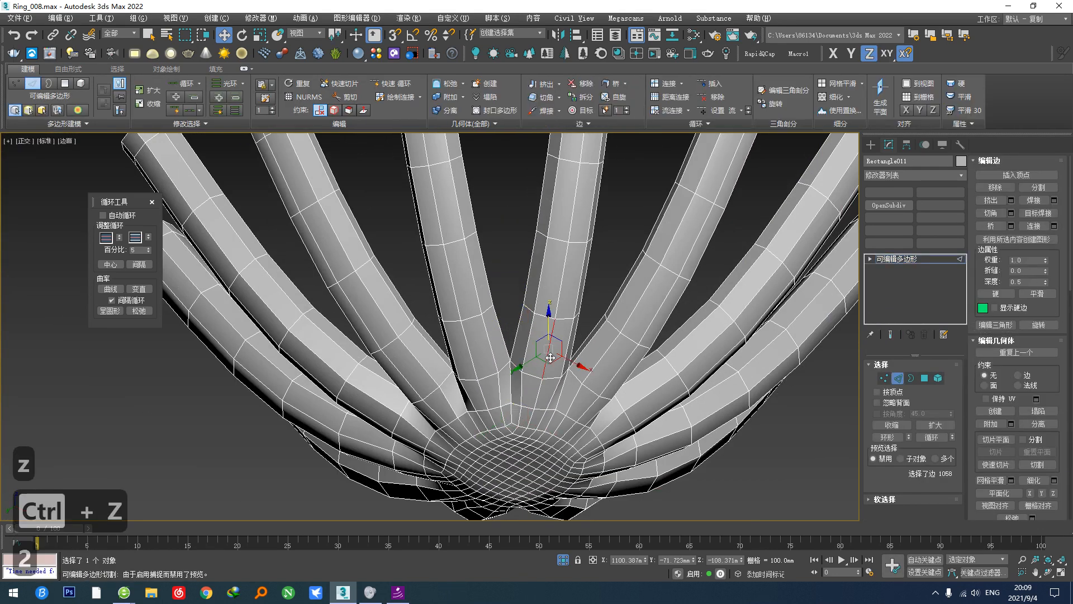
Step: Select the lengthwise ring edges of the segment just above the base on all the arms
{"action": "key", "text": "alt+r"}
{"action": "key", "text": "h"}
{"action": "middle_click_drag", "start_coordinate": [564, 372], "coordinate": [491, 393]}
{"action": "left_click", "coordinate": [501, 406]}
{"action": "key", "text": "alt+r"}
{"action": "key", "text": "h"}
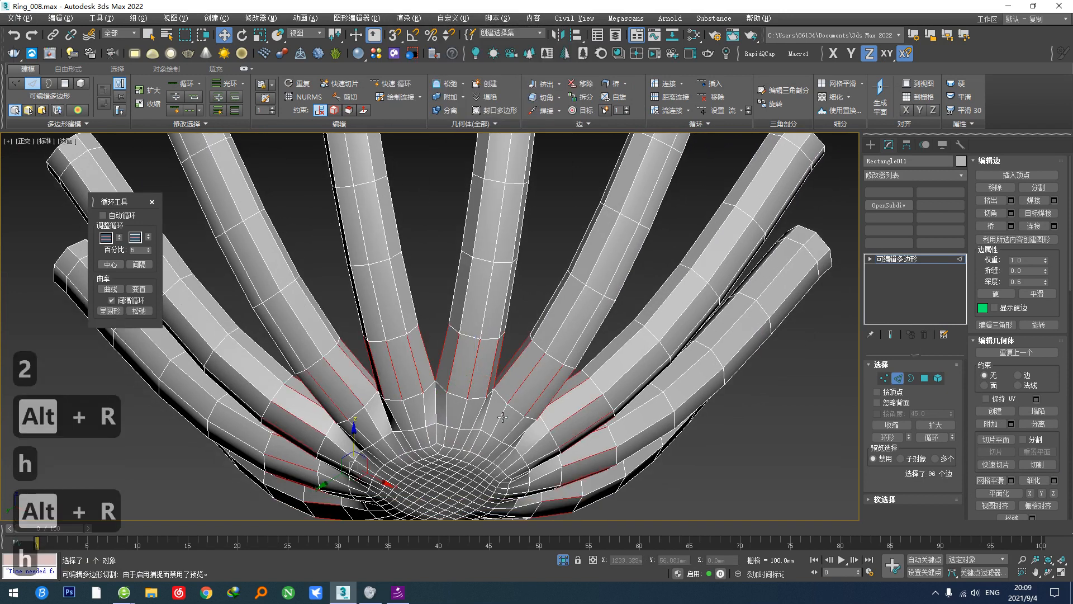
Step: Connect the selected arm edges with 2 segments, a pinch of 60 and a slide of 0
{"action": "scroll", "coordinate": [451, 316], "scroll_direction": "up", "scroll_amount": 5}
{"action": "key", "text": "alt+v"}
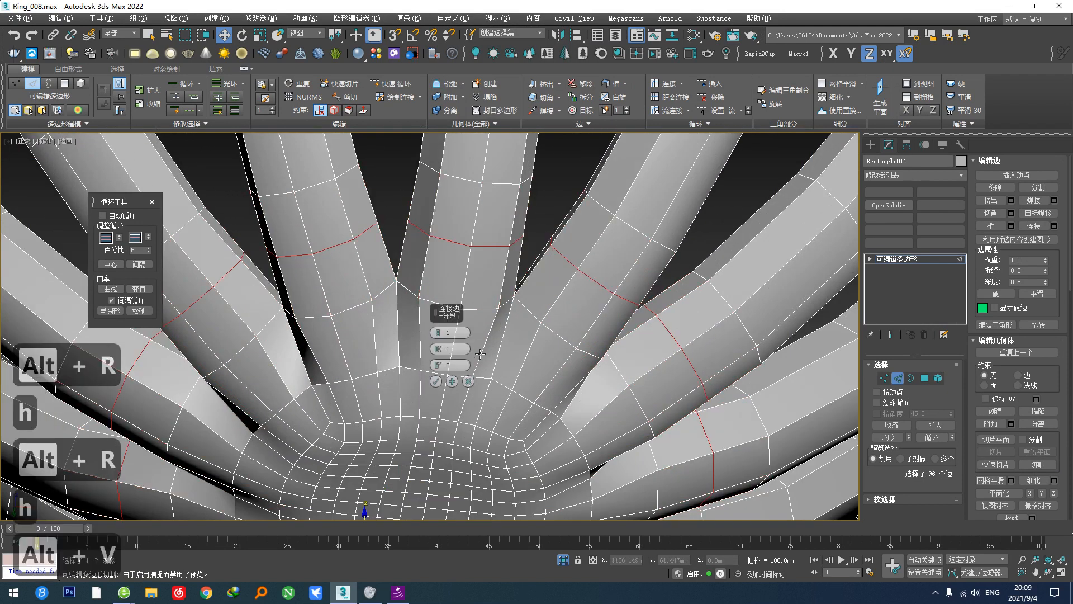
{"action": "left_click_drag", "start_coordinate": [437, 365], "coordinate": [442, 528]}
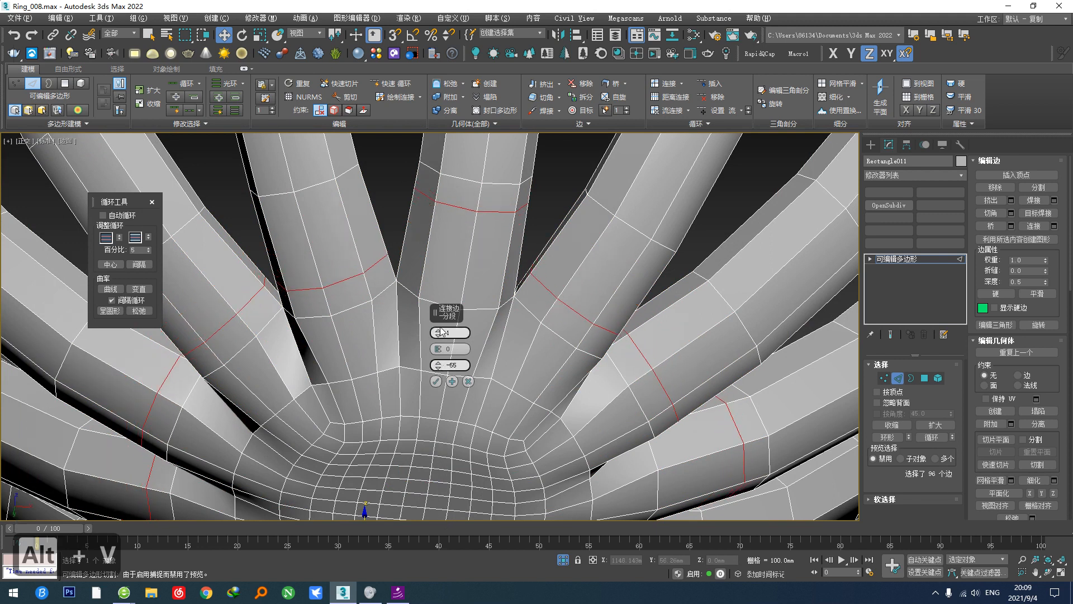
{"action": "left_click", "coordinate": [439, 329]}
{"action": "right_click", "coordinate": [439, 366]}
{"action": "left_click_drag", "start_coordinate": [439, 348], "coordinate": [433, 166]}
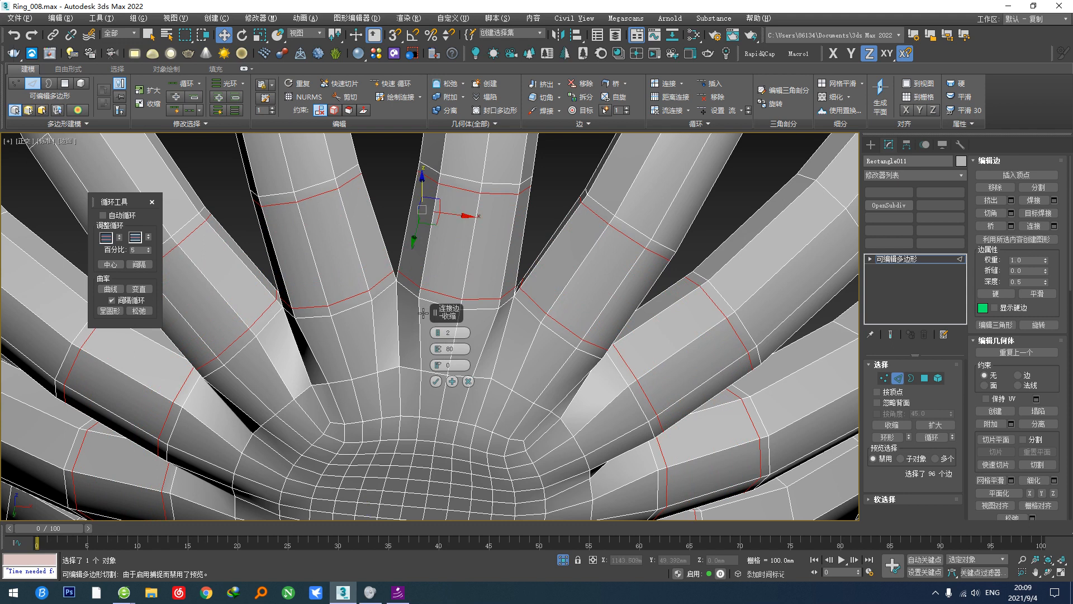
{"action": "left_click", "coordinate": [436, 381]}
Step: Select the upper of the two added edge loops on all arms and remove them
{"action": "key", "text": "f"}
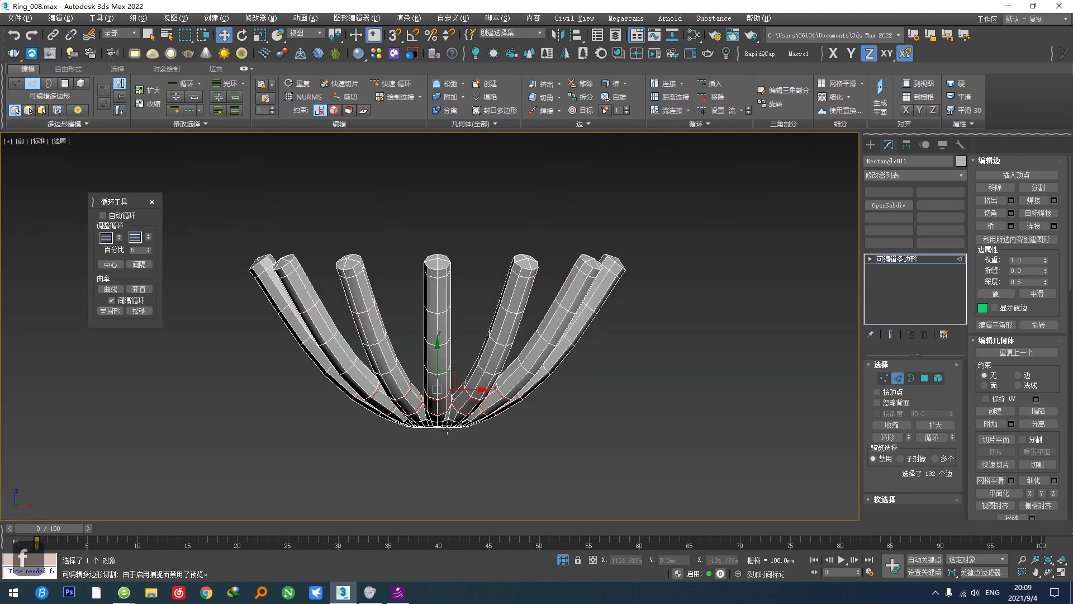
{"action": "scroll", "coordinate": [453, 427], "scroll_direction": "up", "scroll_amount": 5}
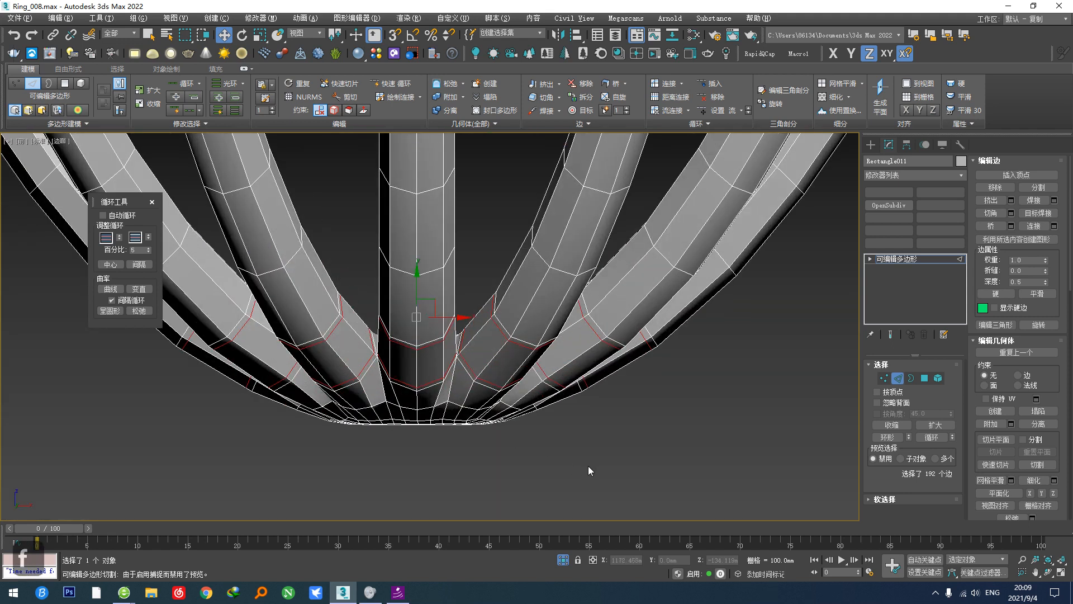
{"action": "double_click", "coordinate": [431, 348]}
{"action": "key", "text": "h"}
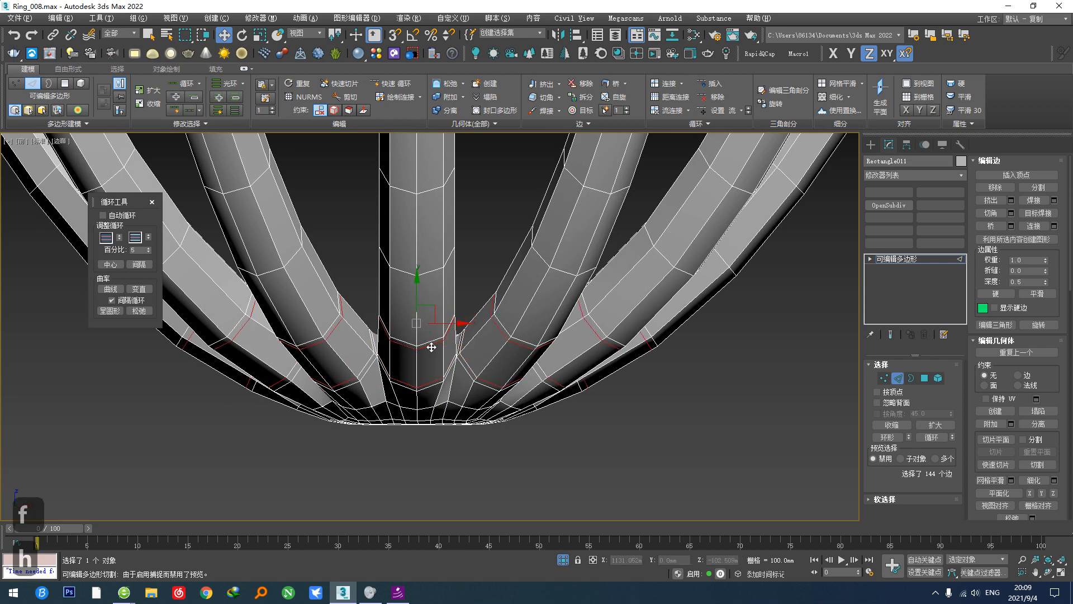
{"action": "middle_click_drag", "start_coordinate": [433, 412], "coordinate": [439, 269], "text": "alt"}
{"action": "double_click", "coordinate": [392, 311]}
{"action": "key", "text": "h"}
{"action": "scroll", "coordinate": [392, 310], "scroll_direction": "down", "scroll_amount": 5}
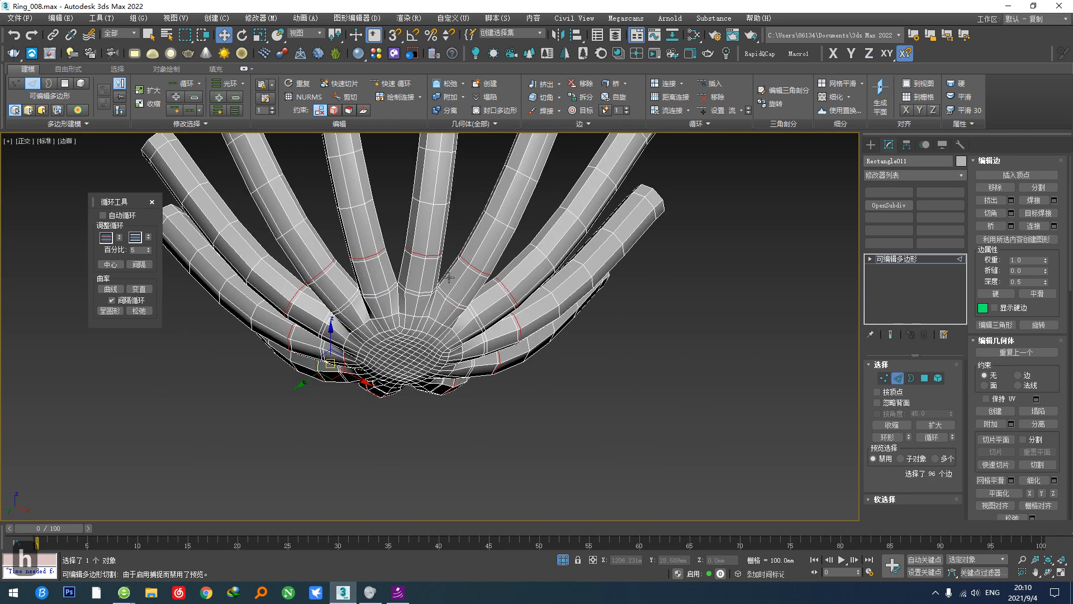
{"action": "key", "text": "ctrl+x"}
Step: Select the extra edges in the closely spaced loops near the base, including similar ones on other arms, and remove them
{"action": "scroll", "coordinate": [428, 357], "scroll_direction": "up", "scroll_amount": 5}
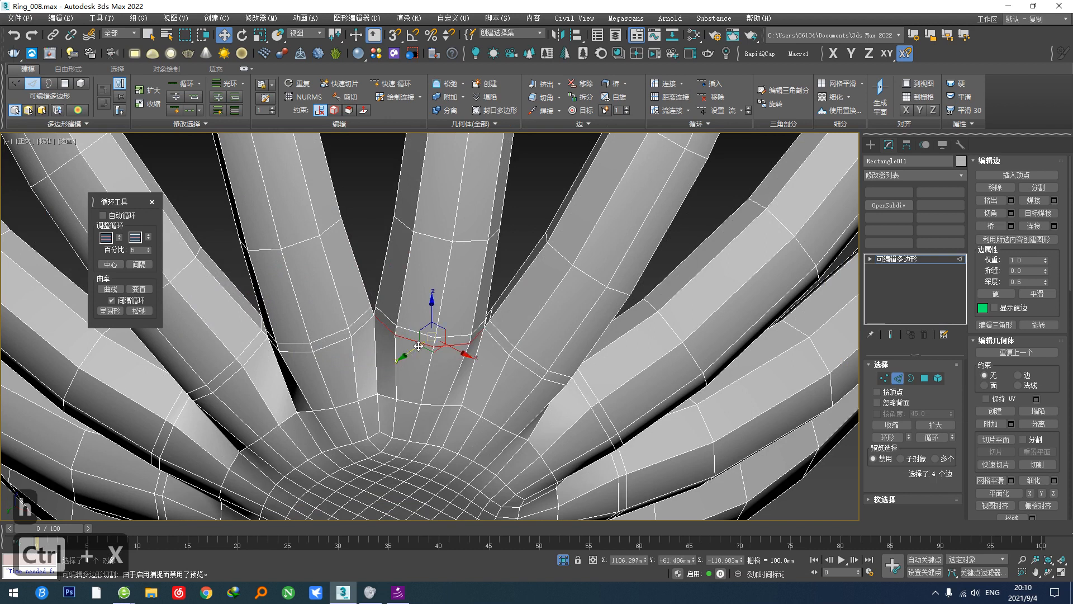
{"action": "middle_click_drag", "start_coordinate": [418, 345], "coordinate": [469, 318], "text": "alt"}
{"action": "key", "text": "h"}
{"action": "scroll", "coordinate": [468, 274], "scroll_direction": "down", "scroll_amount": 5}
{"action": "scroll", "coordinate": [470, 319], "scroll_direction": "up", "scroll_amount": 5}
{"action": "key", "text": "ctrl+x"}
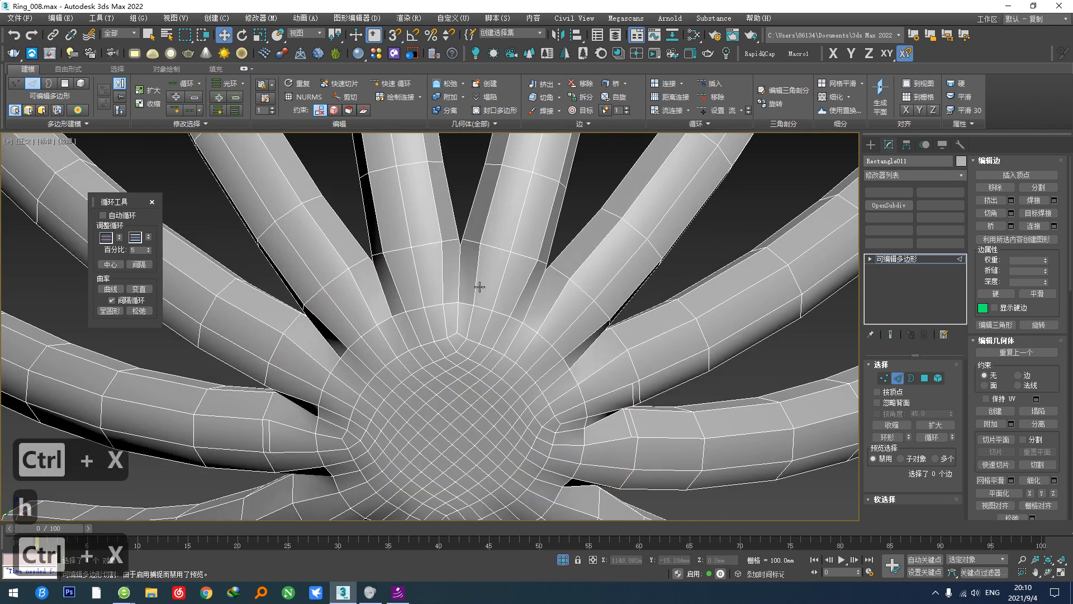
Step: Select the loop nearer the base in each closely spaced pair, including the similar loops on matching arms, and remove them
{"action": "left_click", "coordinate": [489, 247]}
{"action": "middle_click_drag", "start_coordinate": [489, 247], "coordinate": [485, 399], "text": "alt"}
{"action": "scroll", "coordinate": [483, 197], "scroll_direction": "up", "scroll_amount": 4}
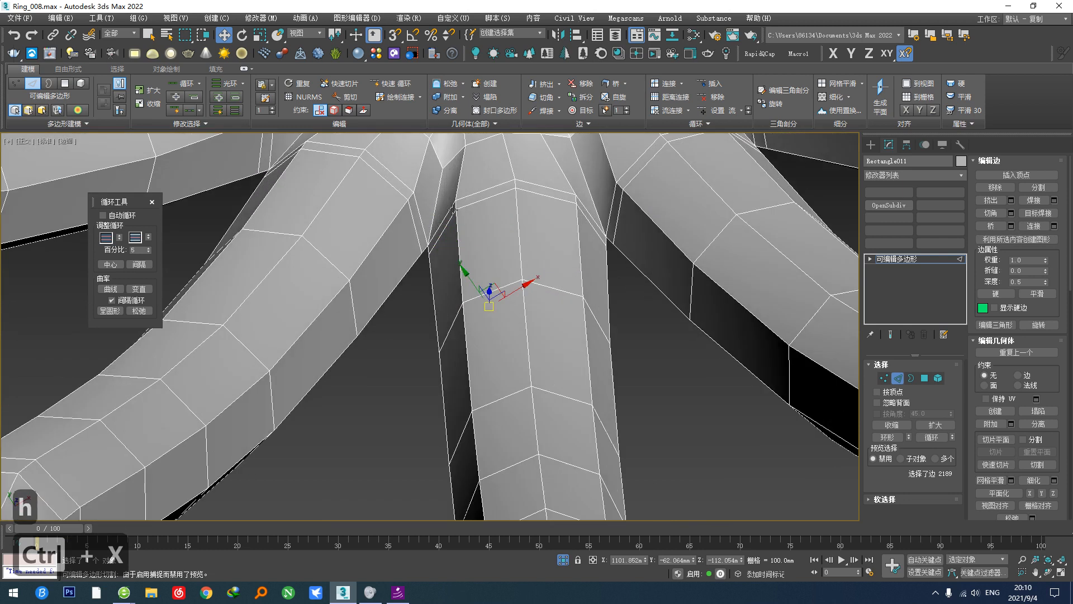
{"action": "key", "text": "h"}
{"action": "scroll", "coordinate": [482, 195], "scroll_direction": "down", "scroll_amount": 5}
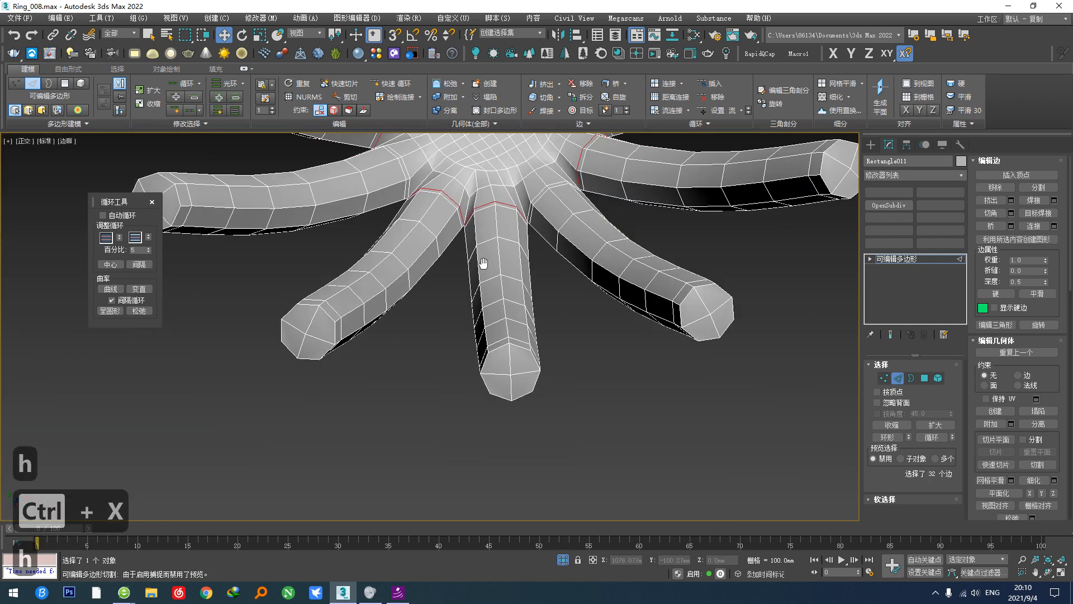
{"action": "mouse_move", "coordinate": [481, 264]}
{"action": "middle_mouse_down"}
{"action": "mouse_move", "coordinate": [485, 394]}
{"action": "mouse_move", "coordinate": [501, 268]}
{"action": "mouse_move", "coordinate": [497, 346]}
{"action": "mouse_move", "coordinate": [488, 270]}
{"action": "middle_mouse_up"}
{"action": "key", "text": "ctrl+x"}
{"action": "scroll", "coordinate": [489, 270], "scroll_direction": "up", "scroll_amount": 6}
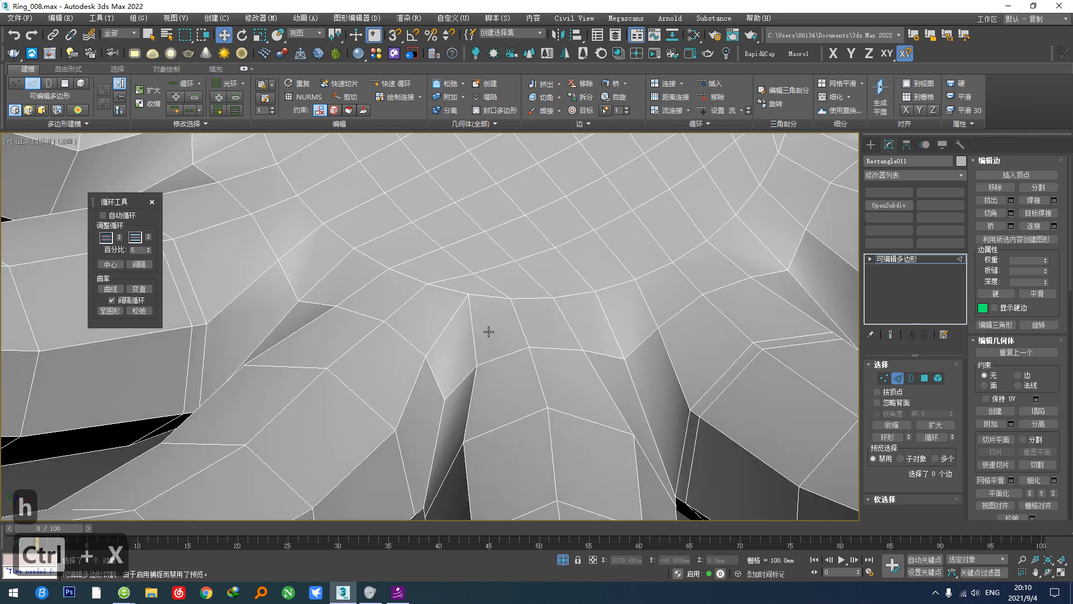
{"action": "key", "text": "ctrl+z"}
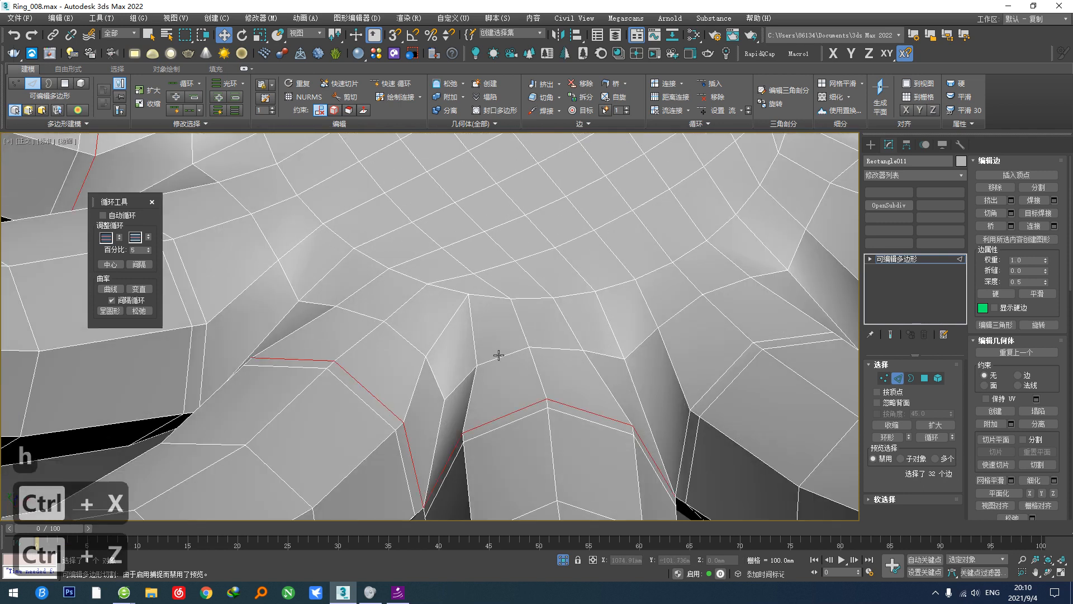
{"action": "key", "text": "ctrl+x"}
Step: Preview the arms and round base with TurboSmooth and inspect how the surfaces blend at the joints
{"action": "middle_click_drag", "start_coordinate": [495, 367], "coordinate": [459, 196], "text": "alt"}
{"action": "key", "text": "z"}
{"action": "scroll", "coordinate": [469, 328], "scroll_direction": "down", "scroll_amount": 6}
{"action": "scroll", "coordinate": [421, 263], "scroll_direction": "up", "scroll_amount": 6}
{"action": "key", "text": "ctrl+z"}
{"action": "scroll", "coordinate": [441, 306], "scroll_direction": "down", "scroll_amount": 7}
{"action": "middle_click_drag", "start_coordinate": [441, 307], "coordinate": [464, 312], "text": "alt"}
{"action": "scroll", "coordinate": [454, 333], "scroll_direction": "down", "scroll_amount": 4}
{"action": "key", "text": "z"}
{"action": "scroll", "coordinate": [468, 257], "scroll_direction": "up", "scroll_amount": 7}
{"action": "scroll", "coordinate": [477, 307], "scroll_direction": "down", "scroll_amount": 4}
{"action": "middle_click_drag", "start_coordinate": [468, 262], "coordinate": [460, 339], "text": "alt"}
{"action": "mouse_move", "coordinate": [460, 339]}
{"action": "middle_mouse_down"}
{"action": "mouse_move", "coordinate": [445, 276]}
{"action": "mouse_move", "coordinate": [467, 302]}
{"action": "mouse_move", "coordinate": [441, 335]}
{"action": "middle_mouse_up"}
{"action": "scroll", "coordinate": [442, 337], "scroll_direction": "up", "scroll_amount": 3}
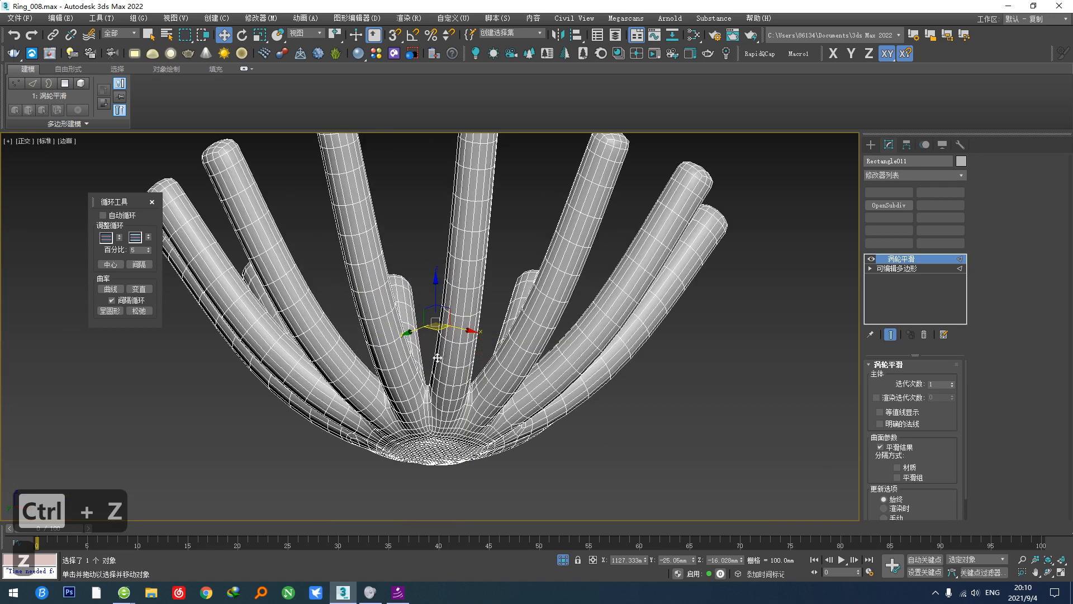
Step: End the isolation so the surrounding setting parts are shown, and delete the TurboSmooth modifier from the arms
{"action": "left_click", "coordinate": [563, 555]}
{"action": "middle_click_drag", "start_coordinate": [519, 339], "coordinate": [522, 398]}
{"action": "middle_click_drag", "start_coordinate": [497, 231], "coordinate": [474, 362]}
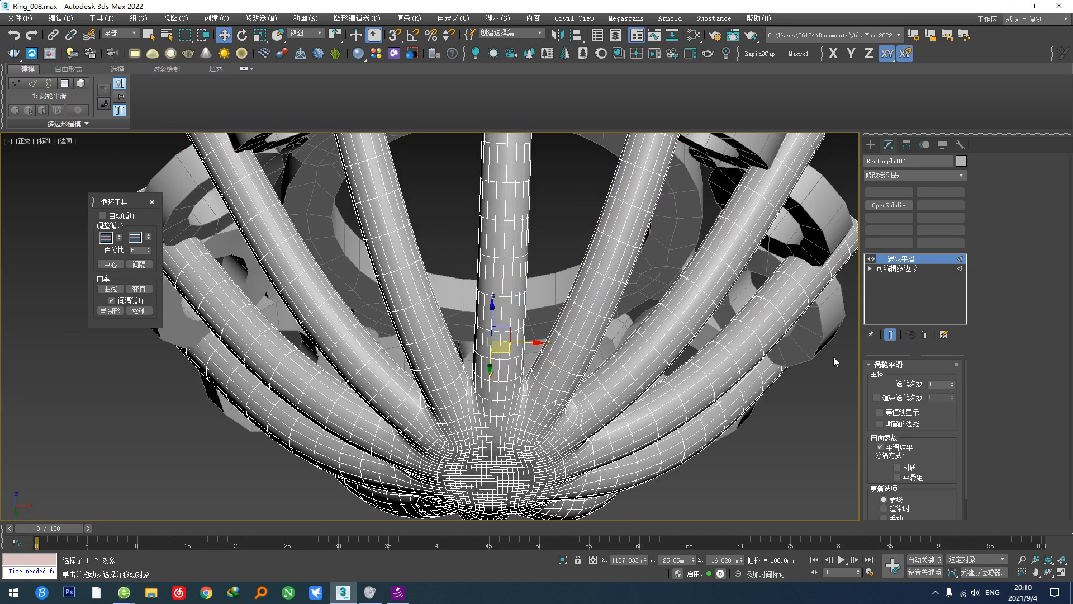
{"action": "left_click", "coordinate": [923, 337]}
Step: Select the short leftover edges of the doubled loops near the base, including similar ones on other arms, and remove them
{"action": "key", "text": "2"}
{"action": "scroll", "coordinate": [486, 372], "scroll_direction": "up", "scroll_amount": 4}
{"action": "key", "text": "alt+c"}
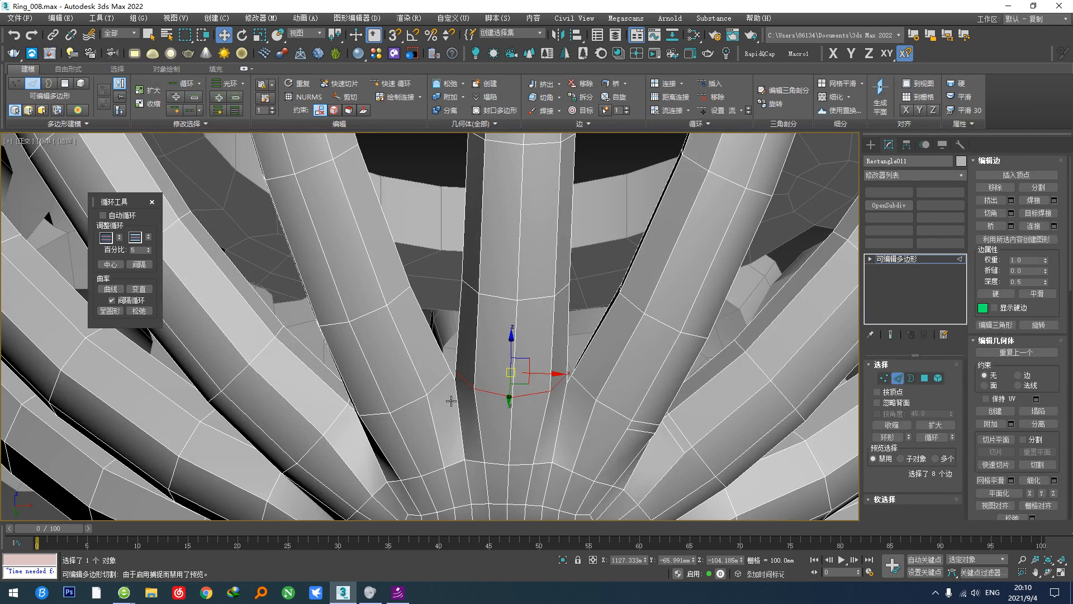
{"action": "key", "text": "alt+l"}
{"action": "scroll", "coordinate": [453, 401], "scroll_direction": "down", "scroll_amount": 5}
{"action": "scroll", "coordinate": [491, 405], "scroll_direction": "up", "scroll_amount": 5}
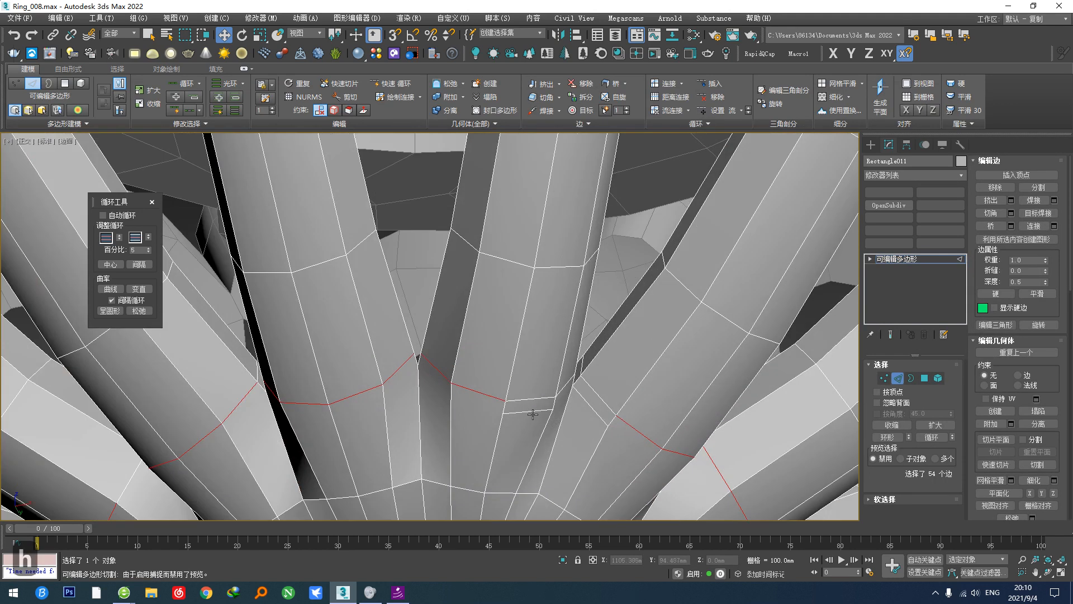
{"action": "right_click", "coordinate": [531, 407]}
{"action": "left_click", "coordinate": [532, 411]}
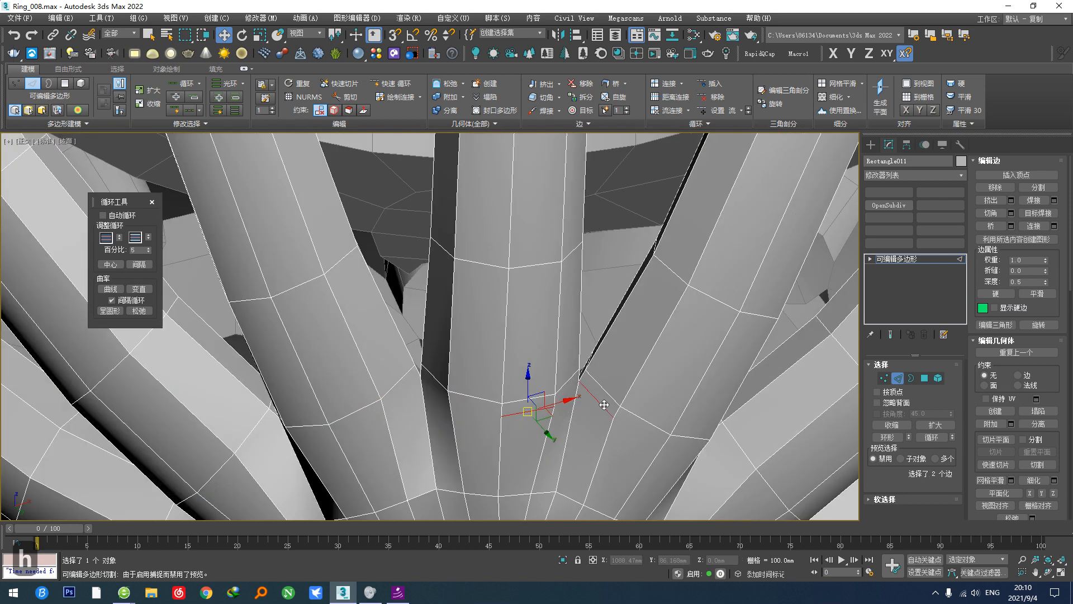
{"action": "scroll", "coordinate": [560, 417], "scroll_direction": "down", "scroll_amount": 5}
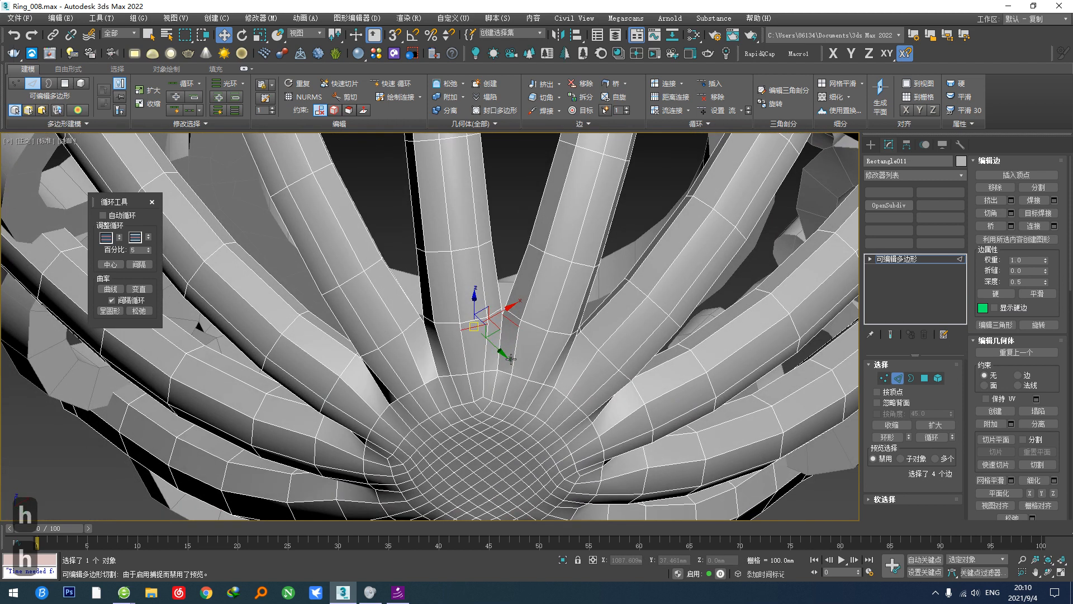
{"action": "key", "text": "ctrl+x"}
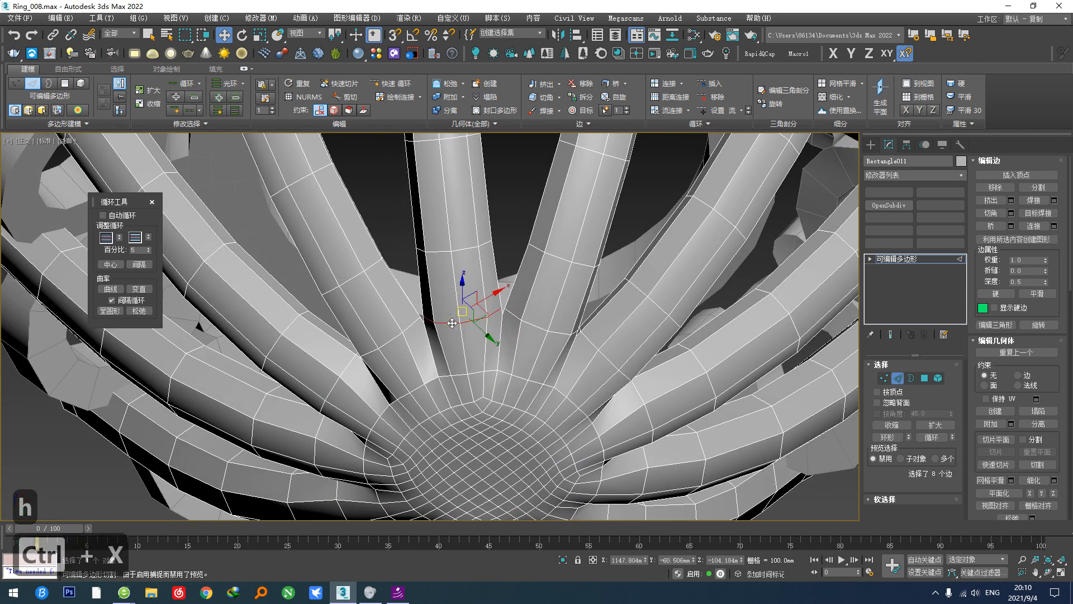
Step: Try removing the edge loop just above the base on all the arms and preview the mesh with two TurboSmooth modifiers
{"action": "middle_click_drag", "start_coordinate": [428, 354], "coordinate": [440, 361], "text": "alt"}
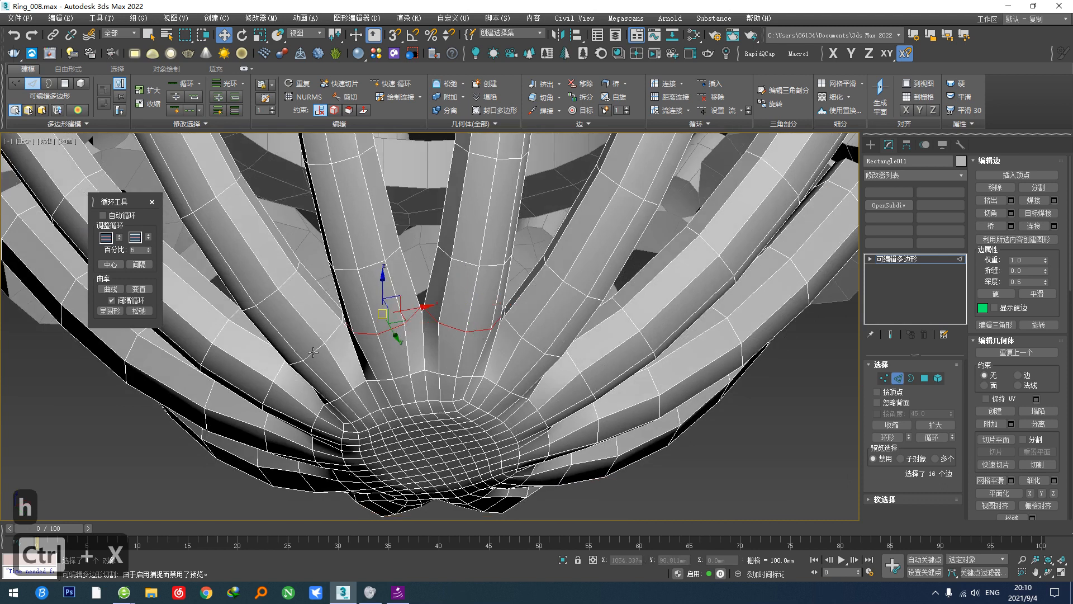
{"action": "key", "text": "ctrl+x"}
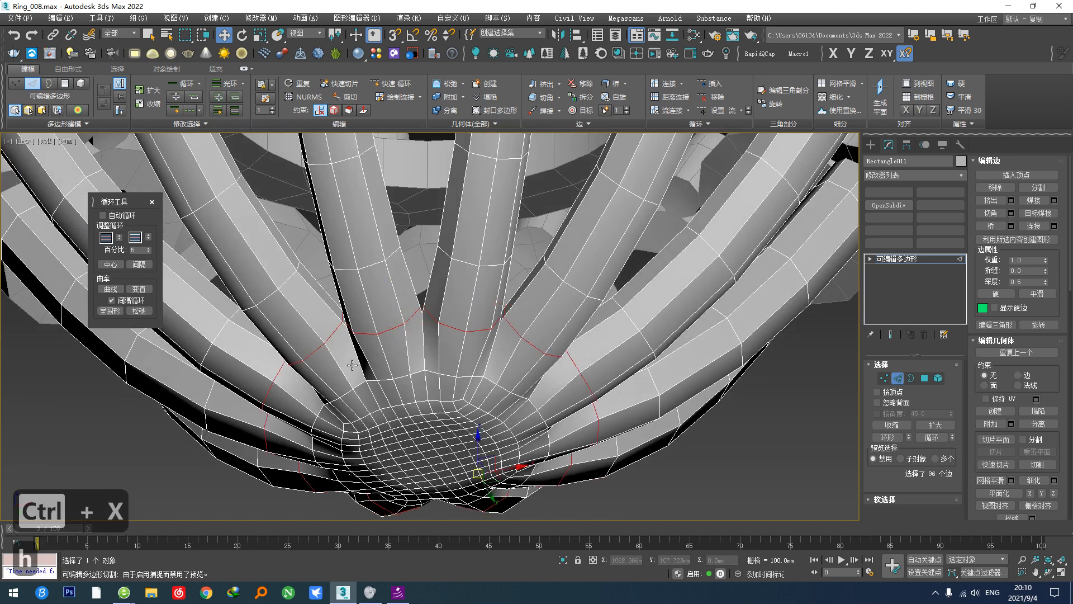
{"action": "key", "text": "z"}
{"action": "scroll", "coordinate": [374, 308], "scroll_direction": "up", "scroll_amount": 6}
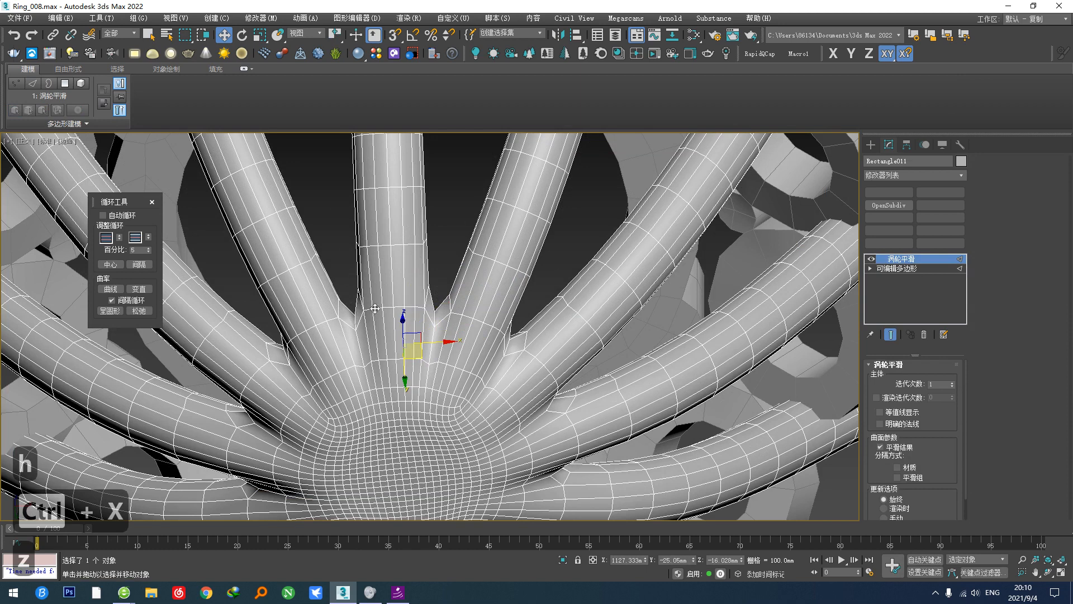
{"action": "scroll", "coordinate": [347, 229], "scroll_direction": "down", "scroll_amount": 5}
{"action": "key", "text": "z"}
{"action": "middle_click_drag", "start_coordinate": [347, 229], "coordinate": [413, 352]}
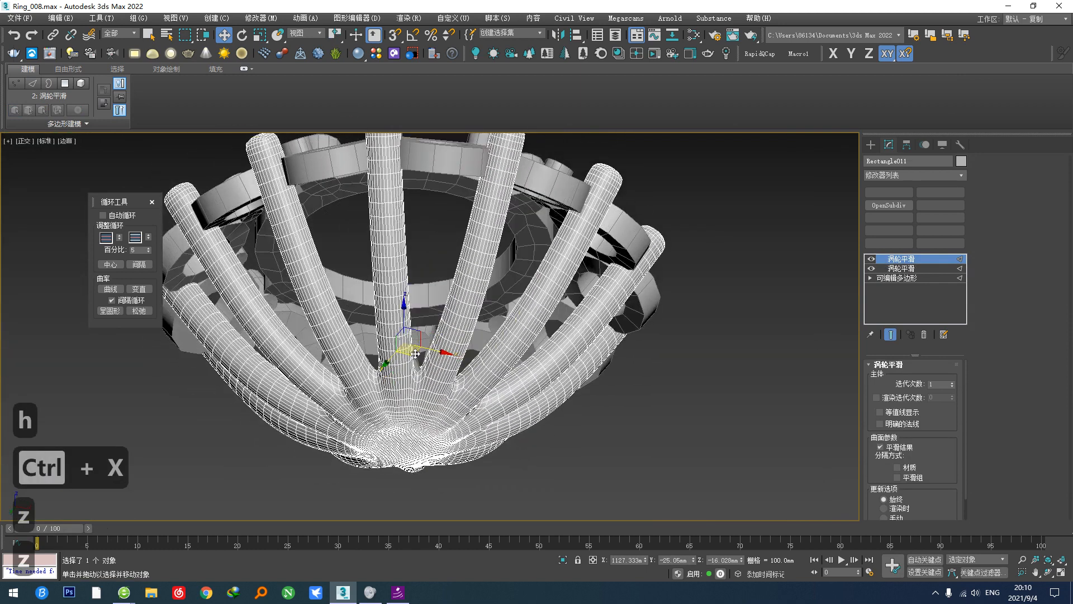
{"action": "scroll", "coordinate": [420, 357], "scroll_direction": "up", "scroll_amount": 5}
Step: Undo the smoothing and loop removal, and compare the arms smoothed and unsmoothed with the edge loops in place
{"action": "key", "text": "ctrl+z"}
{"action": "key", "text": "ctrl+z"}
{"action": "key", "text": "ctrl+z"}
{"action": "key", "text": "ctrl+z"}
{"action": "scroll", "coordinate": [447, 380], "scroll_direction": "down", "scroll_amount": 5}
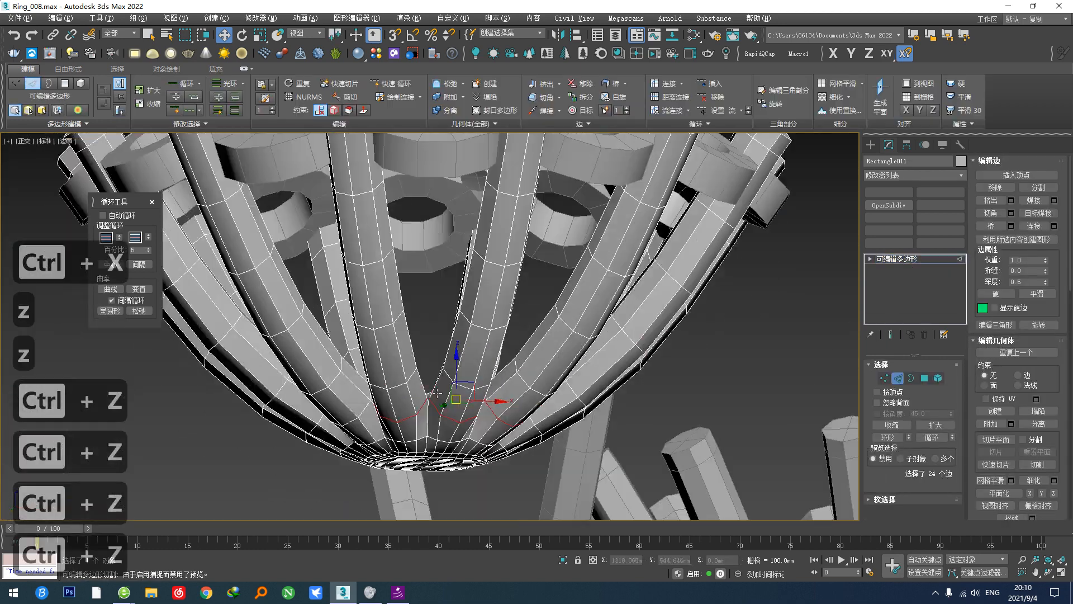
{"action": "key", "text": "z"}
{"action": "middle_click_drag", "start_coordinate": [445, 380], "coordinate": [448, 351], "text": "alt"}
{"action": "key", "text": "ctrl+z"}
{"action": "key", "text": "ctrl+z"}
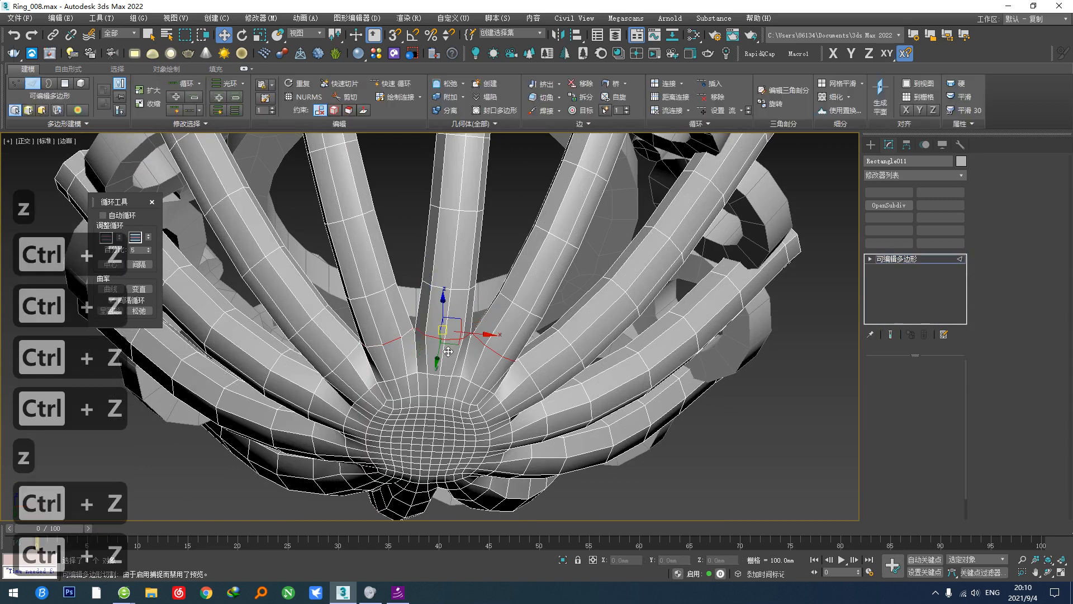
{"action": "key", "text": "ctrl+y"}
{"action": "key", "text": "ctrl+y"}
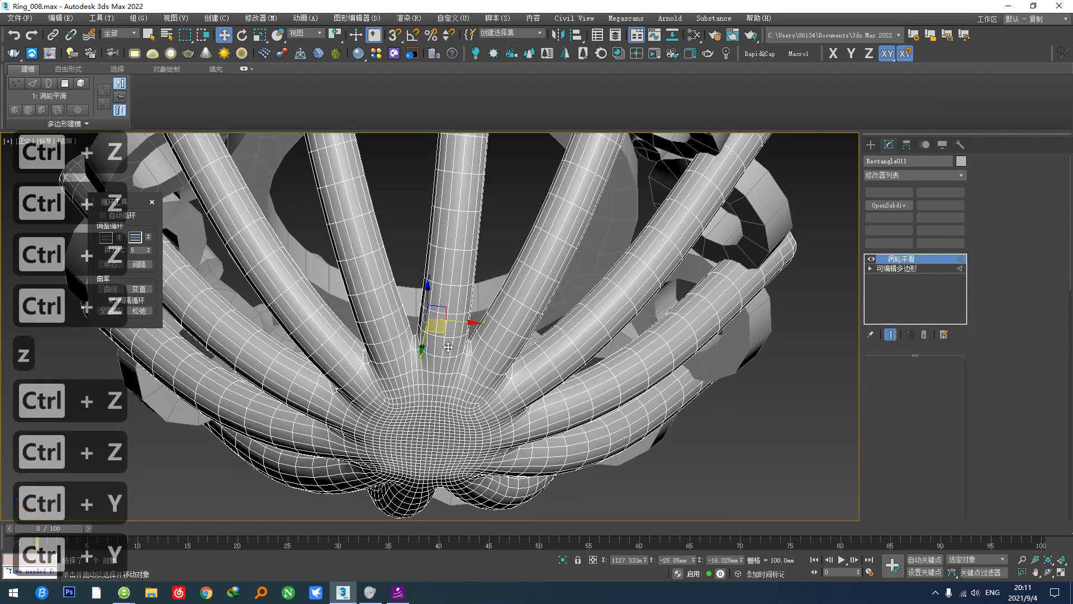
{"action": "key", "text": "ctrl+z"}
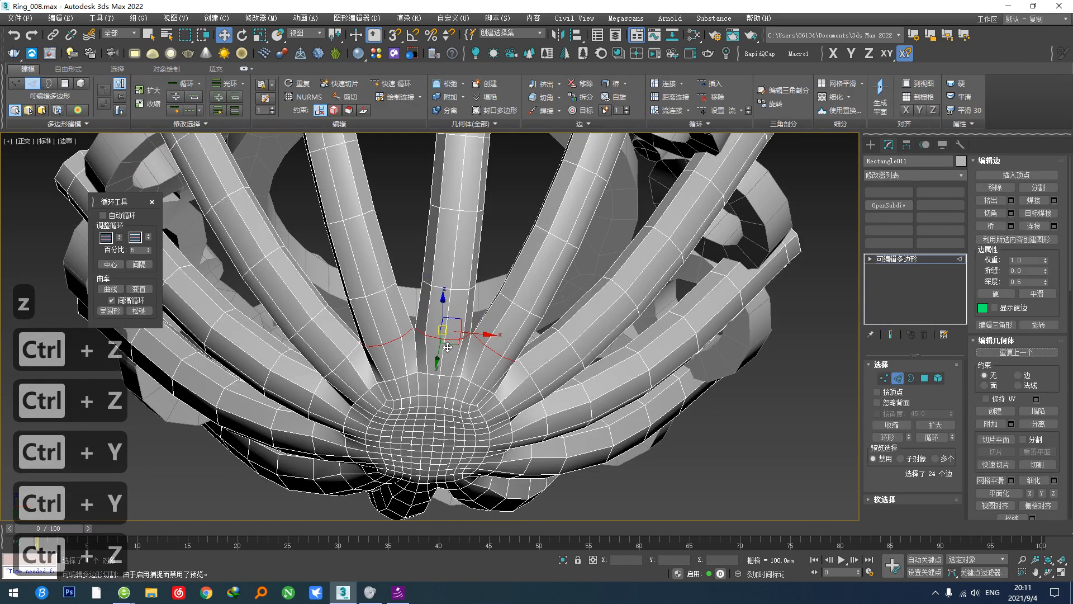
Step: Extend the loop selection to the similar edges on the arms just above the base and remove them
{"action": "key", "text": "h"}
{"action": "middle_click_drag", "start_coordinate": [447, 347], "coordinate": [421, 346], "text": "alt"}
{"action": "scroll", "coordinate": [427, 347], "scroll_direction": "up", "scroll_amount": 5}
{"action": "key", "text": "ctrl+x"}
{"action": "scroll", "coordinate": [427, 347], "scroll_direction": "down", "scroll_amount": 6}
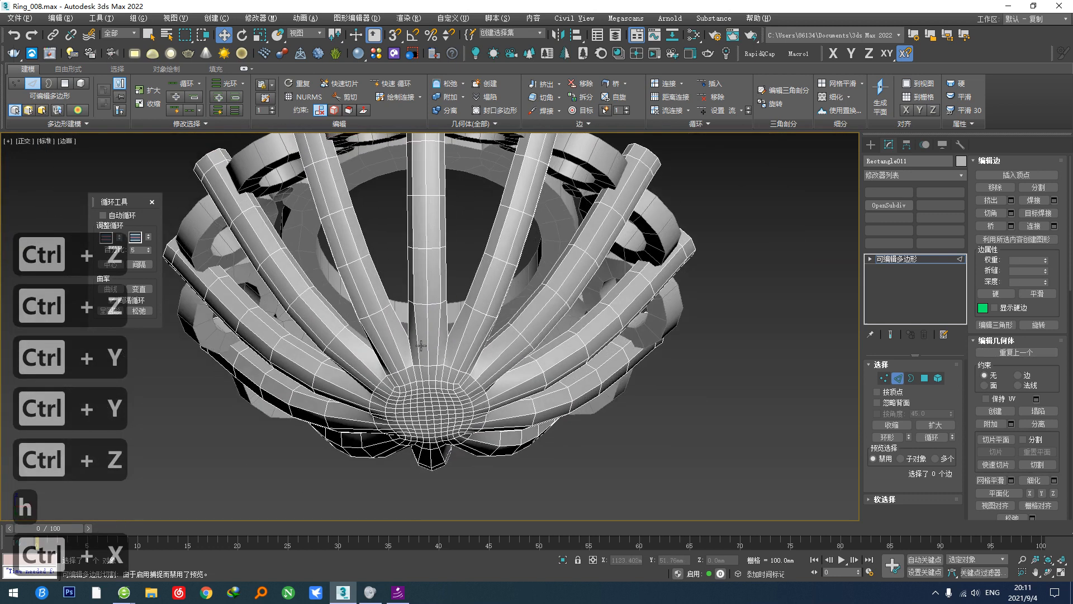
{"action": "key", "text": "z"}
{"action": "scroll", "coordinate": [396, 315], "scroll_direction": "up", "scroll_amount": 5}
{"action": "key", "text": "ctrl+z"}
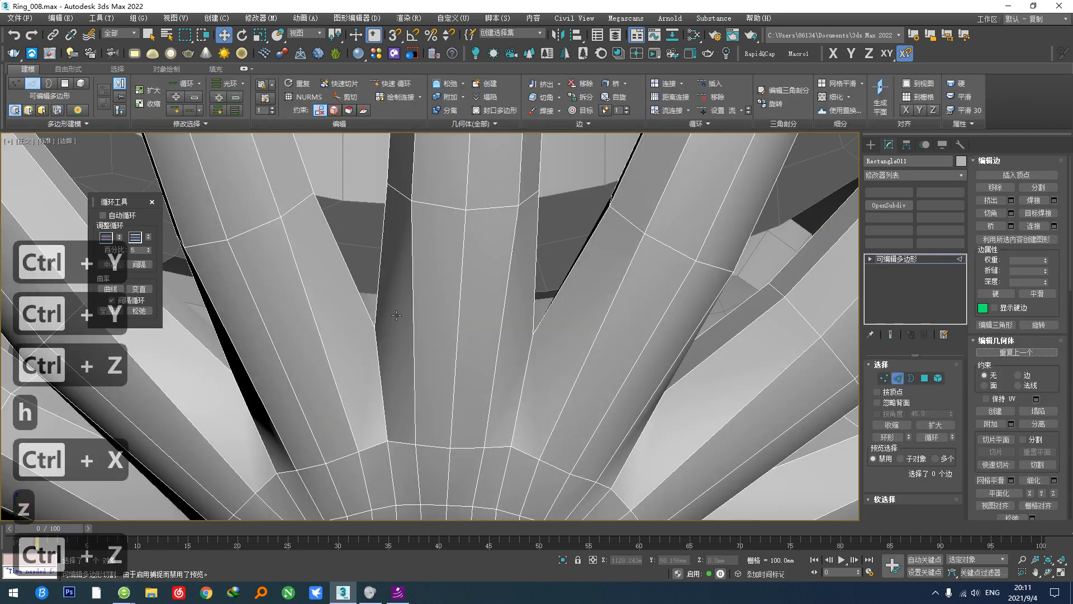
Step: Select single side polygons where neighbouring arms meet near the base and examine their shape
{"action": "left_click", "coordinate": [924, 378]}
{"action": "left_click", "coordinate": [396, 336]}
{"action": "mouse_move", "coordinate": [396, 335]}
{"action": "middle_mouse_down", "text": "alt"}
{"action": "mouse_move", "coordinate": [472, 375]}
{"action": "mouse_move", "coordinate": [397, 343]}
{"action": "middle_mouse_up", "text": "alt"}
{"action": "left_click", "coordinate": [386, 283]}
{"action": "middle_click_drag", "start_coordinate": [394, 291], "coordinate": [396, 341], "text": "alt"}
{"action": "scroll", "coordinate": [388, 237], "scroll_direction": "up", "scroll_amount": 4}
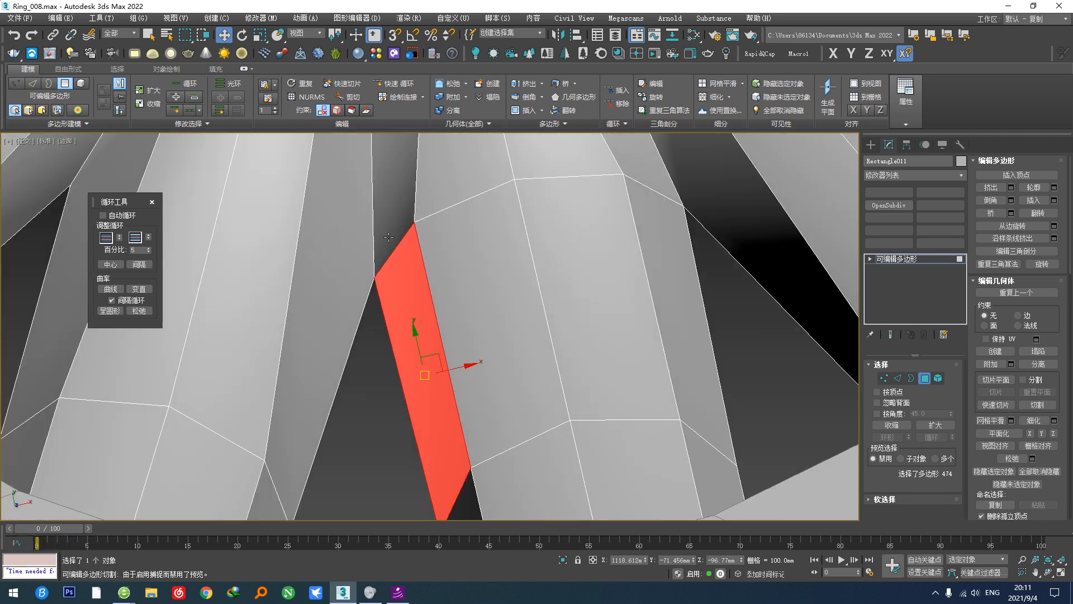
Step: Isolate the arms and remove the edge loop nearest the base on one arm together with the similar loops on matching arms
{"action": "middle_click_drag", "start_coordinate": [389, 237], "coordinate": [515, 324], "text": "alt"}
{"action": "key", "text": "2"}
{"action": "double_click", "coordinate": [462, 332]}
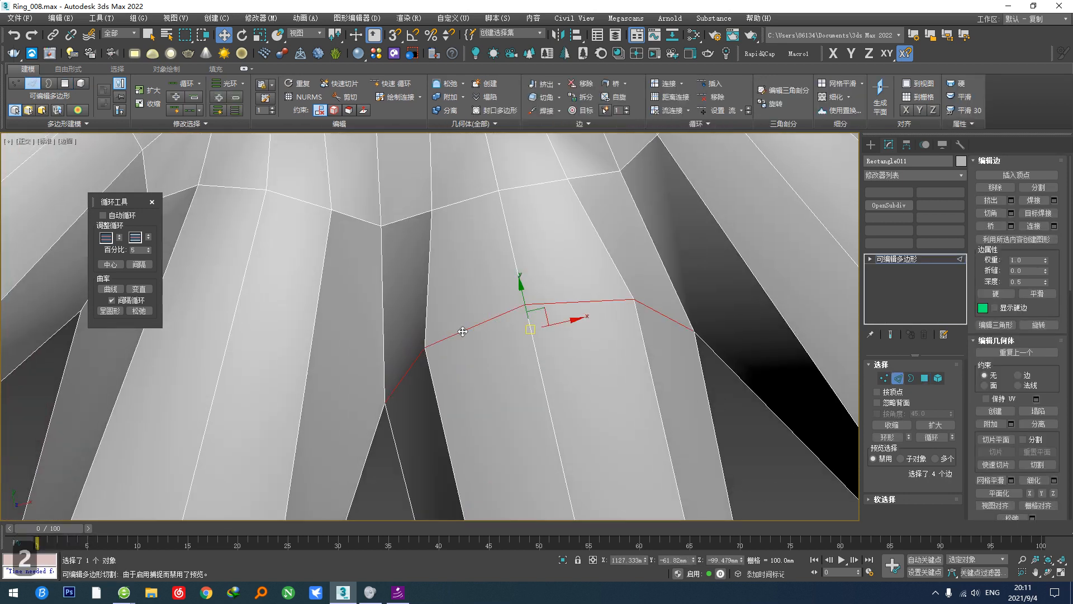
{"action": "key", "text": "h"}
{"action": "scroll", "coordinate": [463, 331], "scroll_direction": "down", "scroll_amount": 5}
{"action": "key", "text": "c"}
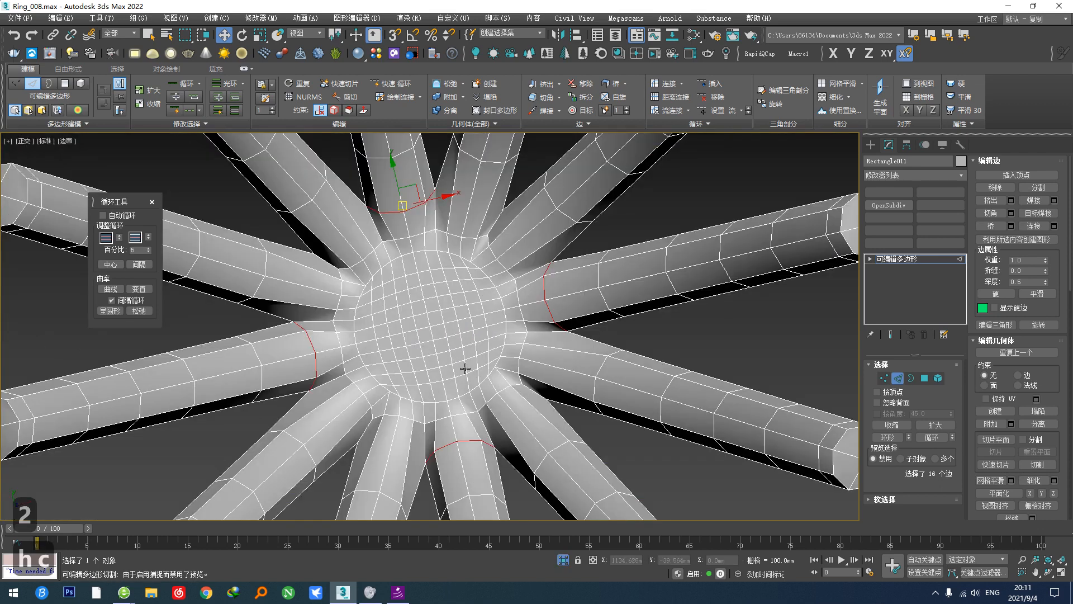
{"action": "key", "text": "ctrl+x"}
Step: Preview the isolated arms and base with TurboSmooth, and delete the modifier again
{"action": "scroll", "coordinate": [460, 391], "scroll_direction": "down", "scroll_amount": 6}
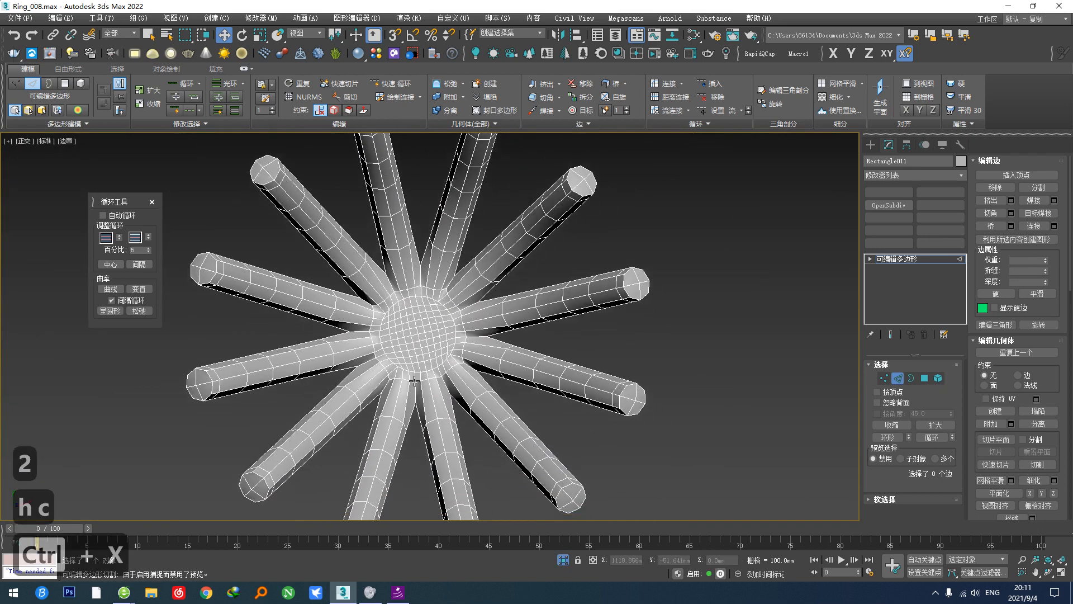
{"action": "scroll", "coordinate": [414, 381], "scroll_direction": "up", "scroll_amount": 5}
{"action": "middle_click_drag", "start_coordinate": [465, 395], "coordinate": [380, 289]}
{"action": "key", "text": "z"}
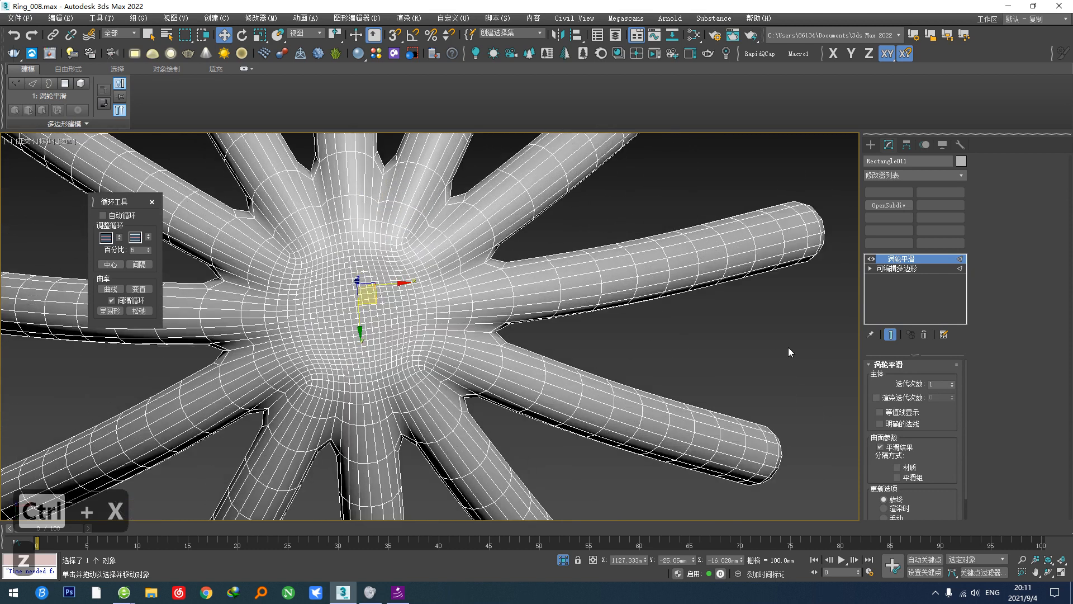
{"action": "left_click", "coordinate": [922, 335]}
{"action": "key", "text": "alt+c"}
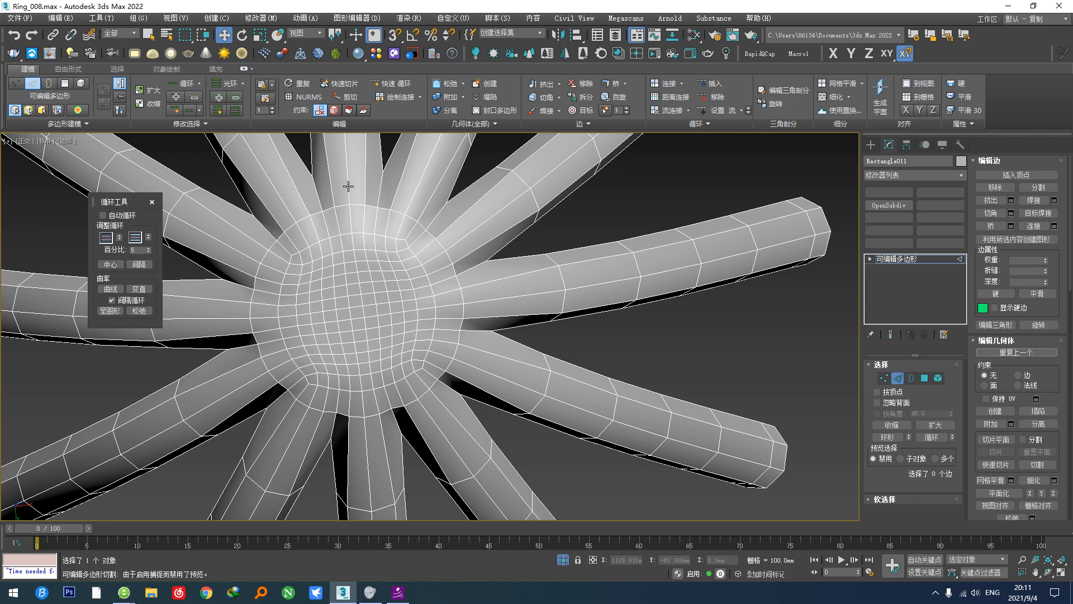
Step: End the isolation, view the setting with its other parts from above, and leave edge editing on the arms
{"action": "scroll", "coordinate": [359, 491], "scroll_direction": "down", "scroll_amount": 5}
{"action": "middle_click_drag", "start_coordinate": [359, 491], "coordinate": [386, 474], "text": "alt"}
{"action": "left_click", "coordinate": [565, 562]}
{"action": "middle_click_drag", "start_coordinate": [505, 505], "coordinate": [458, 391], "text": "alt"}
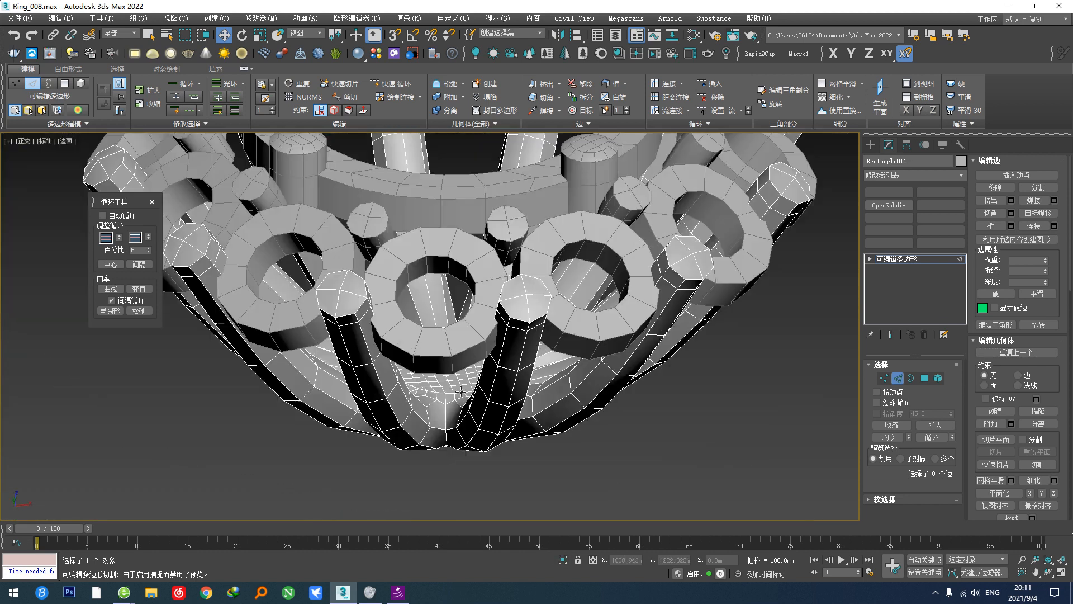
{"action": "scroll", "coordinate": [458, 391], "scroll_direction": "down", "scroll_amount": 5}
{"action": "middle_click_drag", "start_coordinate": [452, 458], "coordinate": [415, 379], "text": "alt"}
{"action": "key", "text": "t"}
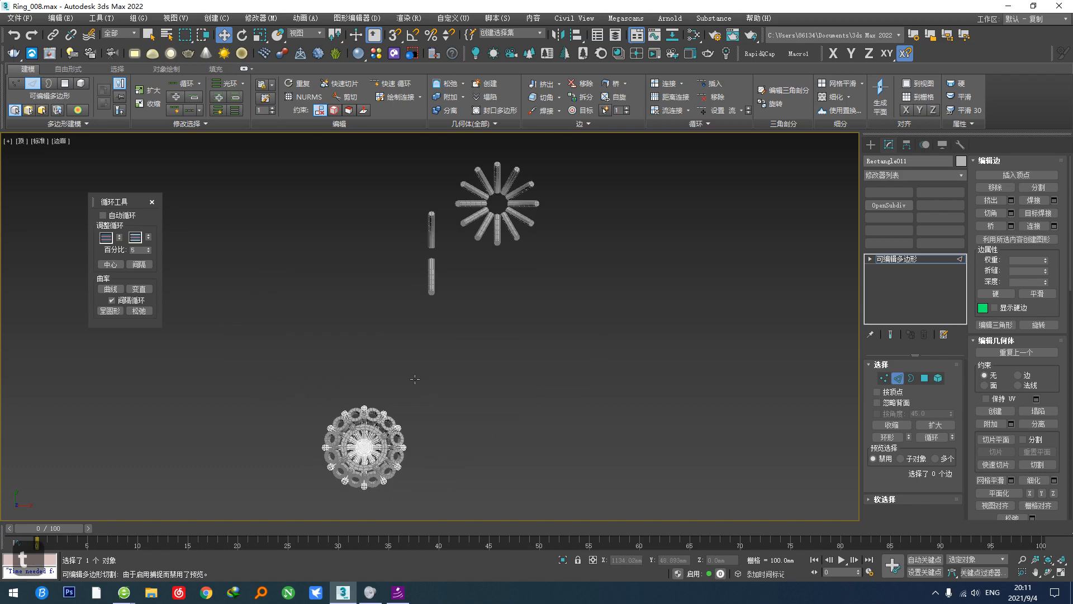
{"action": "key", "text": "ctrl+a"}
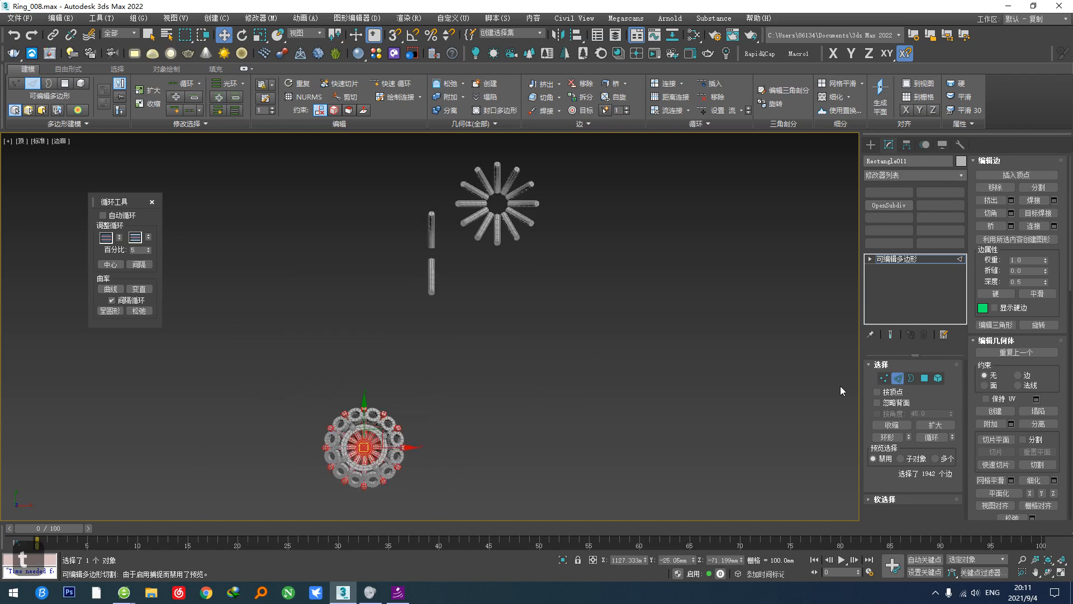
{"action": "left_click", "coordinate": [898, 379]}
Step: Select the ring band beside the setting and examine how its split shank meets the underside of the gemstone head
{"action": "key", "text": "z"}
{"action": "scroll", "coordinate": [620, 421], "scroll_direction": "down", "scroll_amount": 8}
{"action": "key", "text": "s"}
{"action": "scroll", "coordinate": [490, 386], "scroll_direction": "up", "scroll_amount": 5}
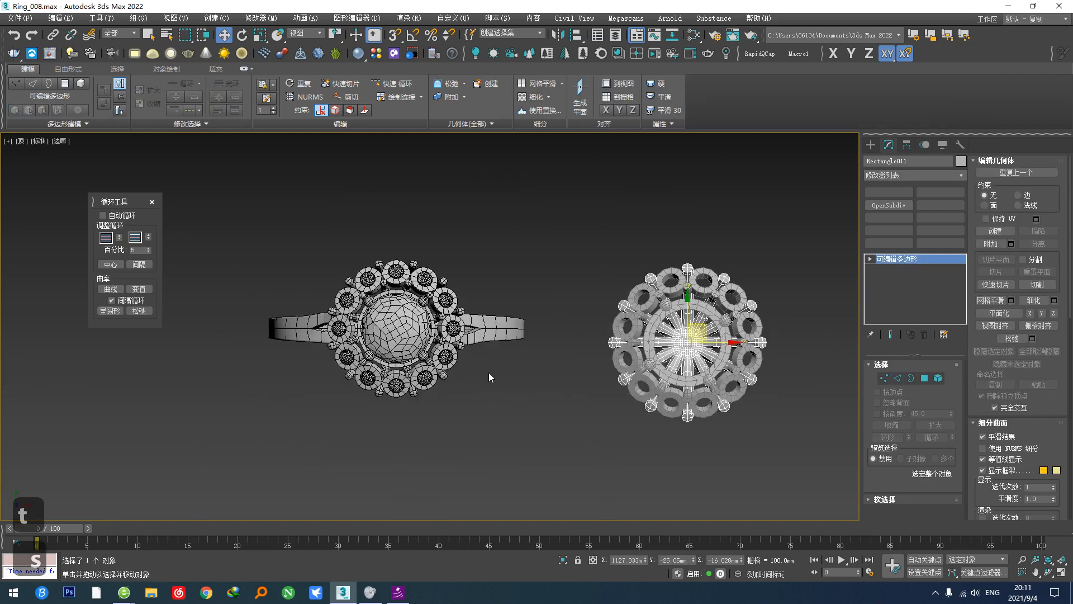
{"action": "left_click", "coordinate": [485, 334]}
{"action": "middle_click_drag", "start_coordinate": [484, 383], "coordinate": [533, 306], "text": "alt"}
{"action": "scroll", "coordinate": [386, 255], "scroll_direction": "up", "scroll_amount": 5}
{"action": "middle_click_drag", "start_coordinate": [386, 255], "coordinate": [434, 216], "text": "alt"}
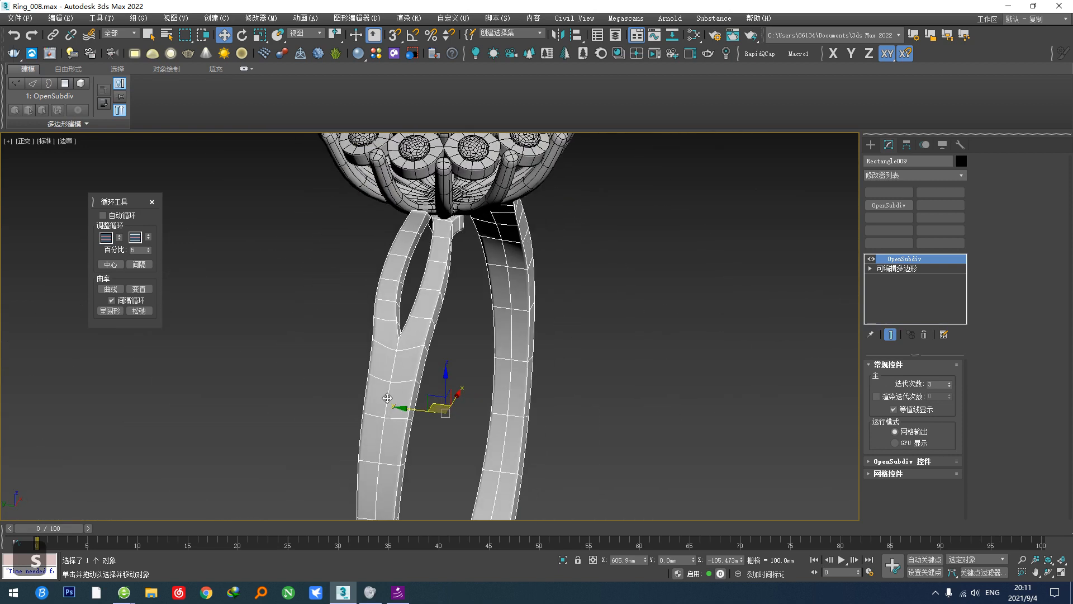
{"action": "middle_click_drag", "start_coordinate": [387, 398], "coordinate": [376, 343]}
Step: Check the ring's reference video in the browser, switch back to 3ds Max and view the spread-out setting parts
{"action": "mouse_move", "coordinate": [124, 592]}
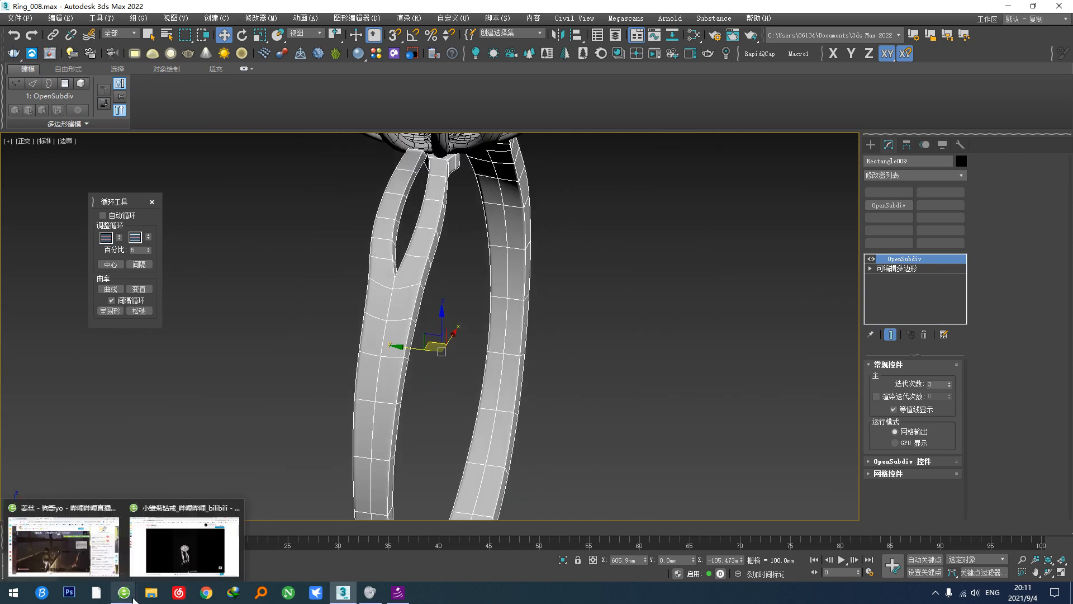
{"action": "left_click", "coordinate": [193, 551]}
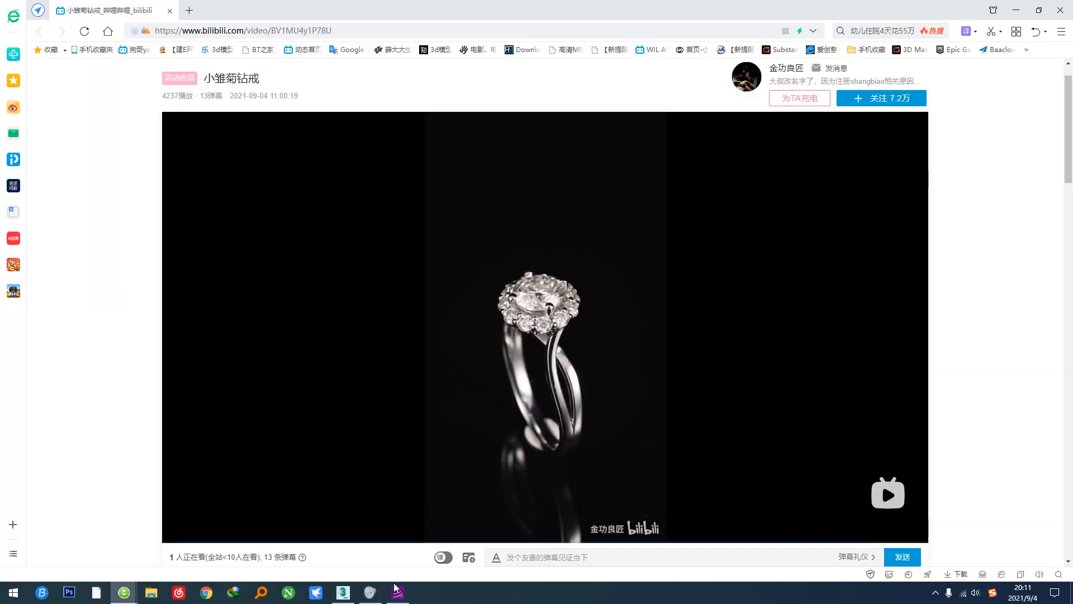
{"action": "left_click", "coordinate": [342, 592]}
{"action": "scroll", "coordinate": [426, 415], "scroll_direction": "down", "scroll_amount": 6}
{"action": "scroll", "coordinate": [426, 414], "scroll_direction": "up", "scroll_amount": 2}
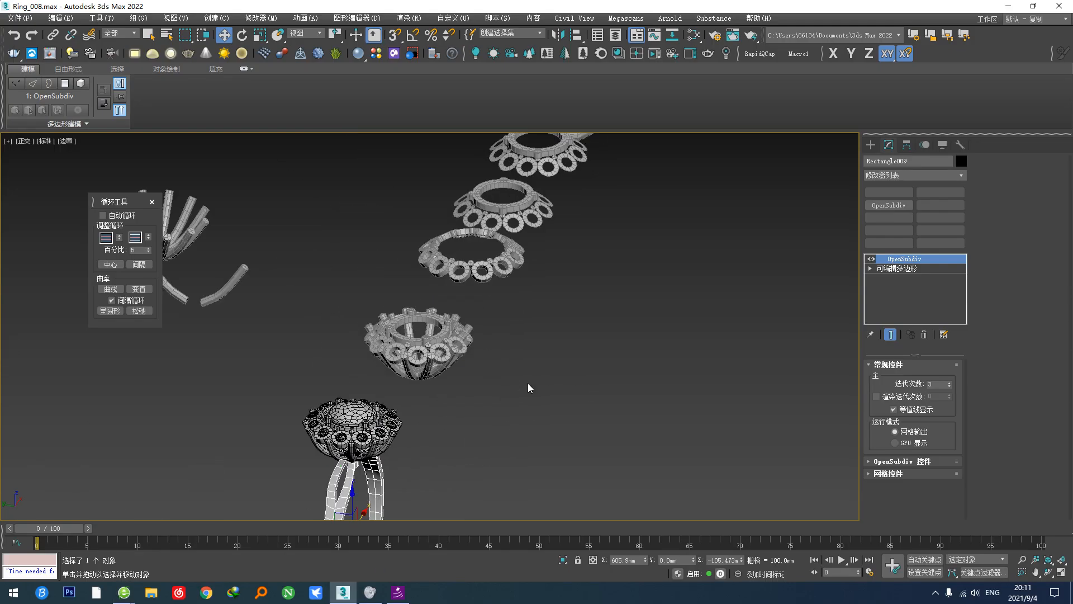
Step: Isolate the three parts of the gemstone setting above the ring band and show them in the front view
{"action": "left_click_drag", "start_coordinate": [512, 394], "coordinate": [373, 304]}
{"action": "key", "text": "alt+q"}
{"action": "key", "text": "f"}
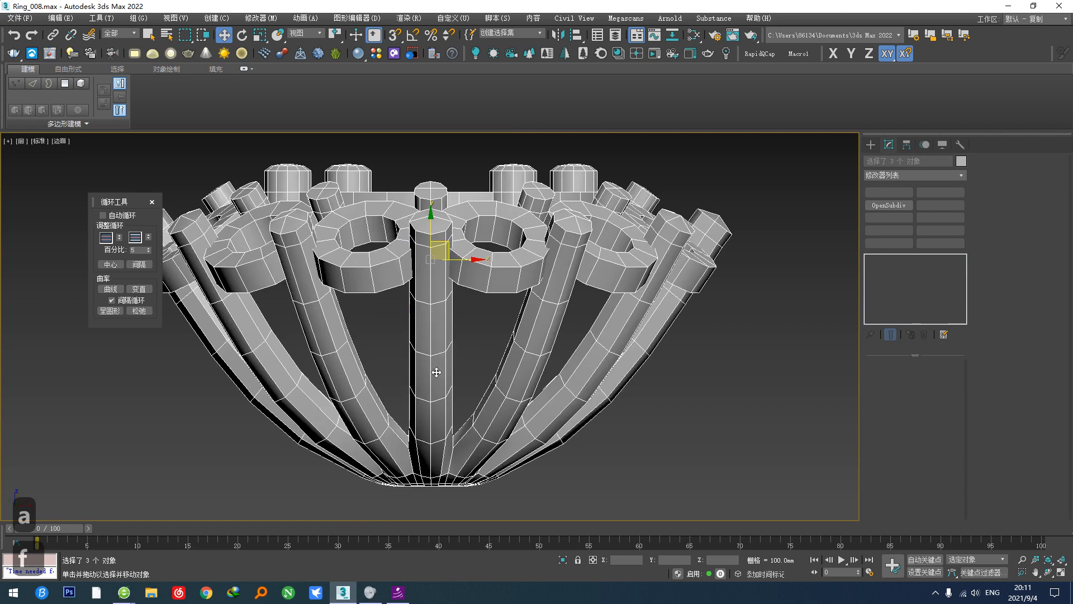
Step: Apply an FFD 2x2x2 modifier to the curved arms and enter its control point editing
{"action": "left_click", "coordinate": [451, 389]}
{"action": "middle_click_drag", "start_coordinate": [451, 389], "coordinate": [475, 376]}
{"action": "key", "text": "ctrl+F1"}
{"action": "key", "text": "ctrl+F1"}
{"action": "right_click", "coordinate": [696, 377]}
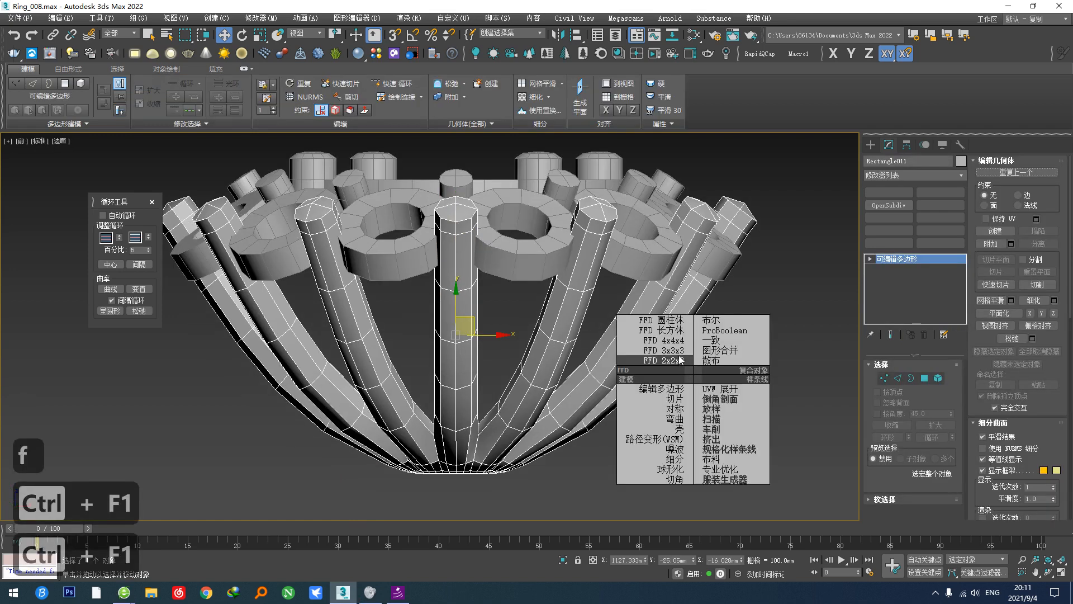
{"action": "left_click", "coordinate": [662, 359]}
{"action": "key", "text": "1"}
Step: Raise the lattice's lower control points to make the arms shallower, and convert the result to an editable poly
{"action": "scroll", "coordinate": [219, 414], "scroll_direction": "down", "scroll_amount": 4}
{"action": "scroll", "coordinate": [313, 416], "scroll_direction": "up", "scroll_amount": 2}
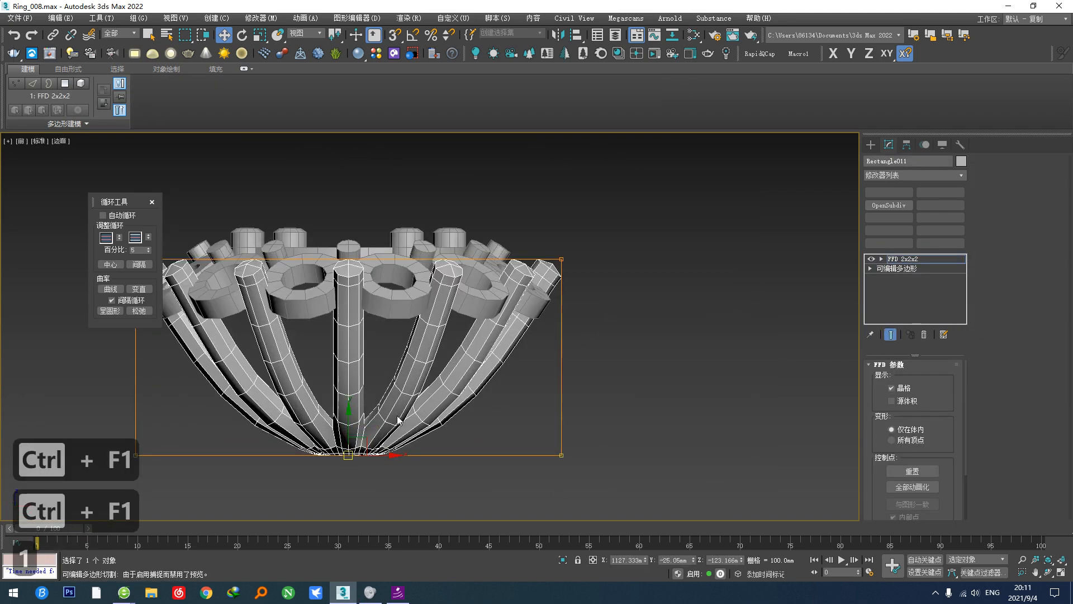
{"action": "left_click_drag", "start_coordinate": [350, 431], "coordinate": [346, 400]}
{"action": "scroll", "coordinate": [376, 409], "scroll_direction": "down", "scroll_amount": 4}
{"action": "middle_click_drag", "start_coordinate": [377, 410], "coordinate": [438, 397]}
{"action": "scroll", "coordinate": [412, 394], "scroll_direction": "up", "scroll_amount": 2}
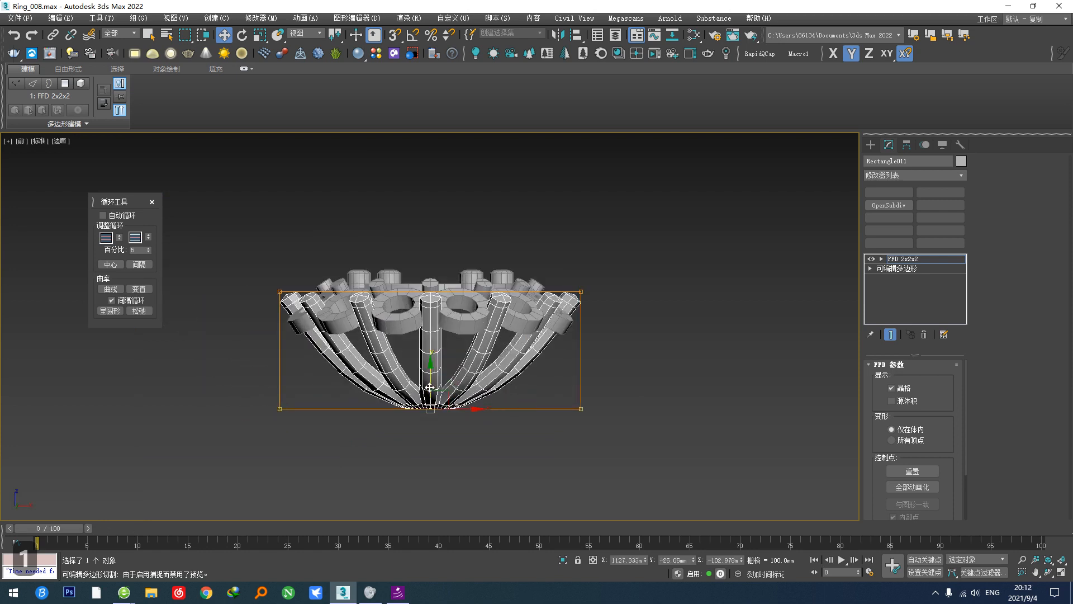
{"action": "left_click_drag", "start_coordinate": [429, 387], "coordinate": [429, 386]}
{"action": "scroll", "coordinate": [429, 385], "scroll_direction": "down", "scroll_amount": 2}
{"action": "key", "text": "F5"}
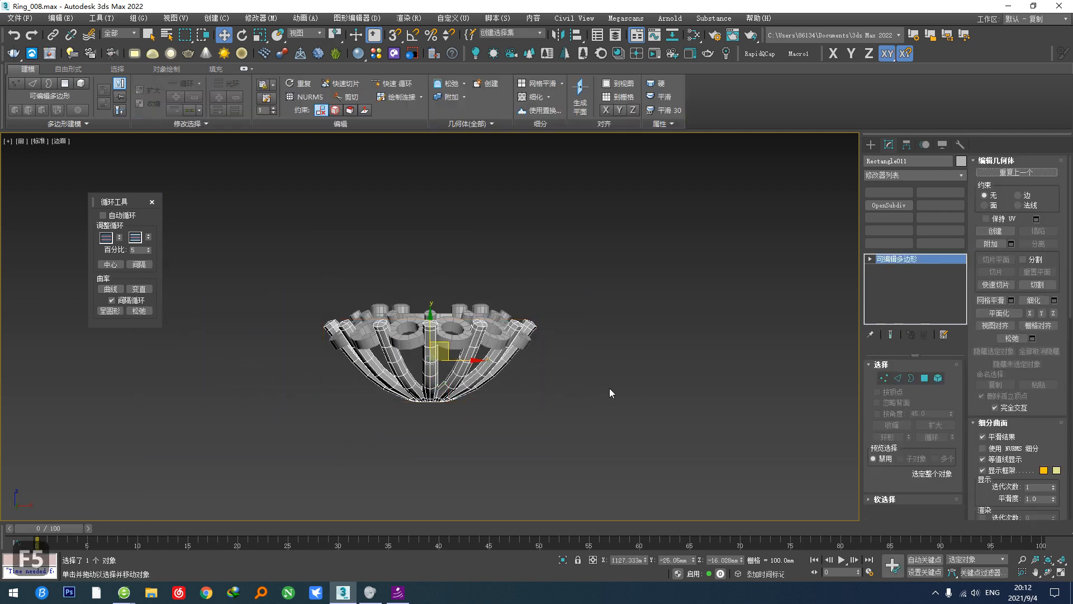
Step: Draw a circle of about 200 mm radius from its centre below the setting
{"action": "right_click", "coordinate": [632, 371]}
{"action": "left_click", "coordinate": [659, 317]}
{"action": "scroll", "coordinate": [467, 412], "scroll_direction": "down", "scroll_amount": 3}
{"action": "middle_click_drag", "start_coordinate": [467, 411], "coordinate": [461, 389]}
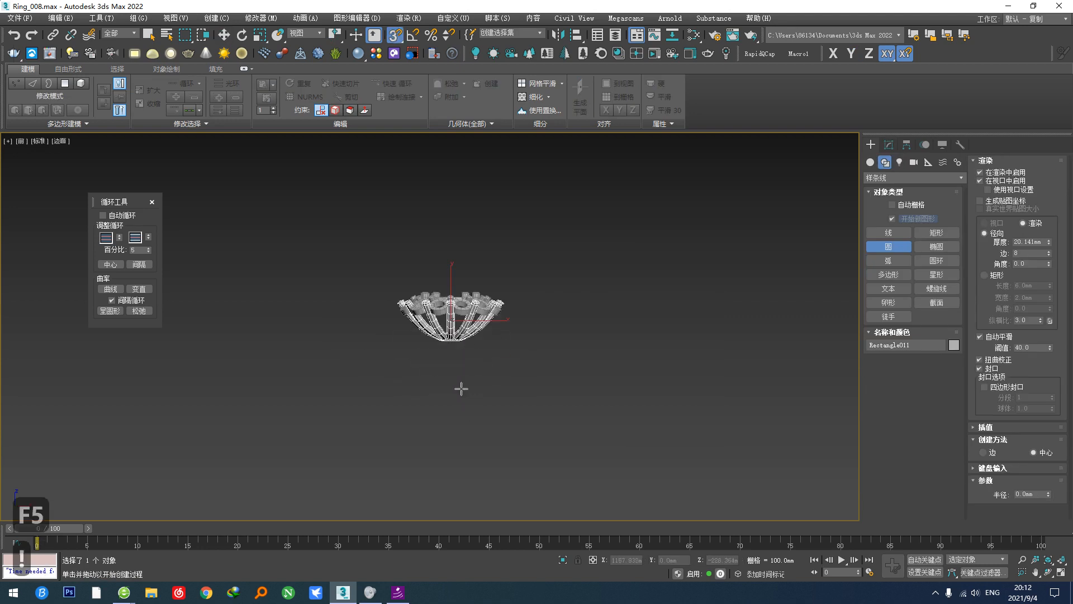
{"action": "left_click_drag", "start_coordinate": [451, 397], "coordinate": [492, 334]}
{"action": "key", "text": "w"}
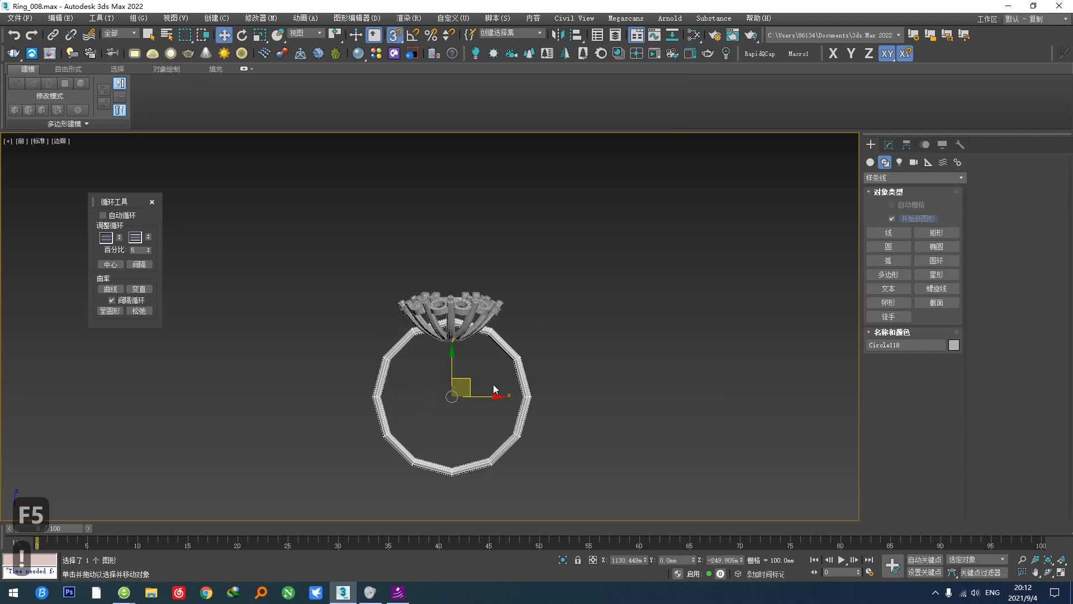
Step: Align the circle's pivot to the arms' pivot in X, Y and Z, and lower it until its top meets the setting's base
{"action": "key", "text": "alt+a"}
{"action": "left_click", "coordinate": [451, 337]}
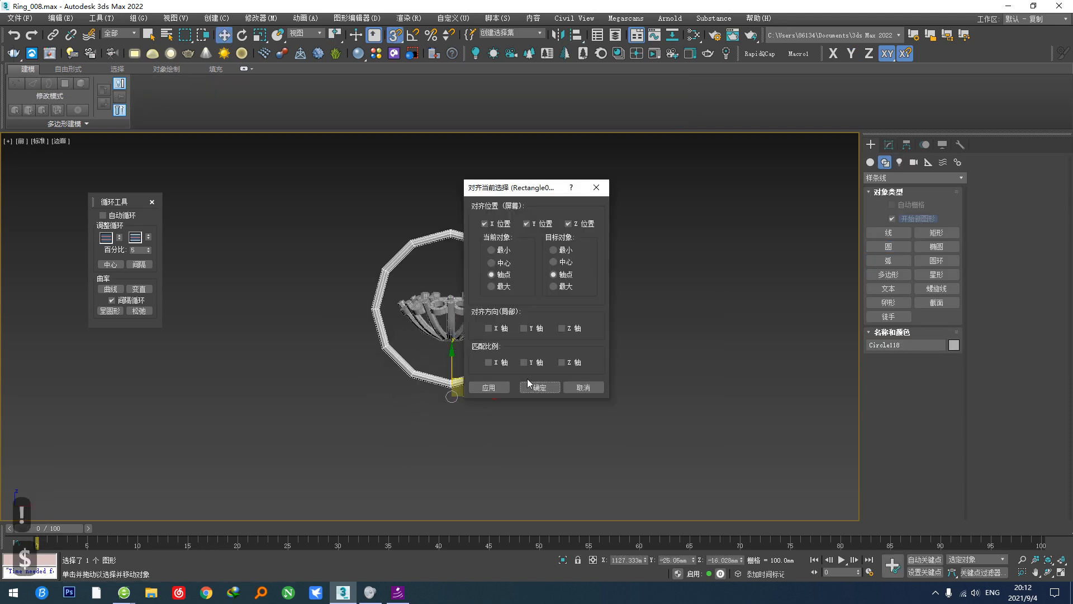
{"action": "left_click", "coordinate": [527, 384]}
{"action": "key", "text": "s"}
{"action": "left_click_drag", "start_coordinate": [448, 285], "coordinate": [447, 381]}
{"action": "scroll", "coordinate": [494, 335], "scroll_direction": "up", "scroll_amount": 2}
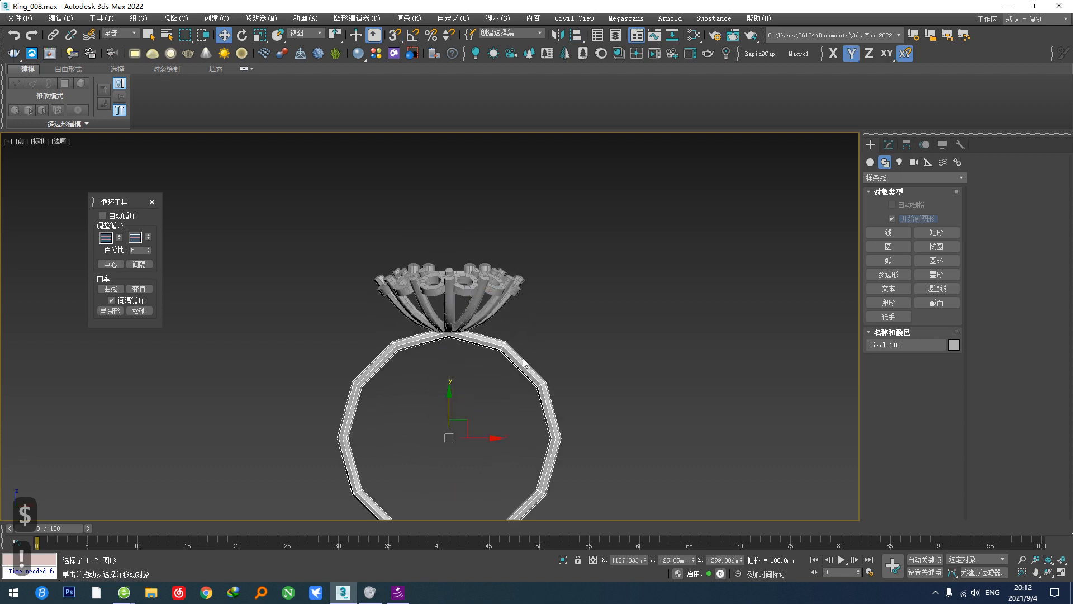
Step: Enlarge the circle's radius to 218.443 mm and lower it so its top stays against the setting's base
{"action": "left_click", "coordinate": [888, 145]}
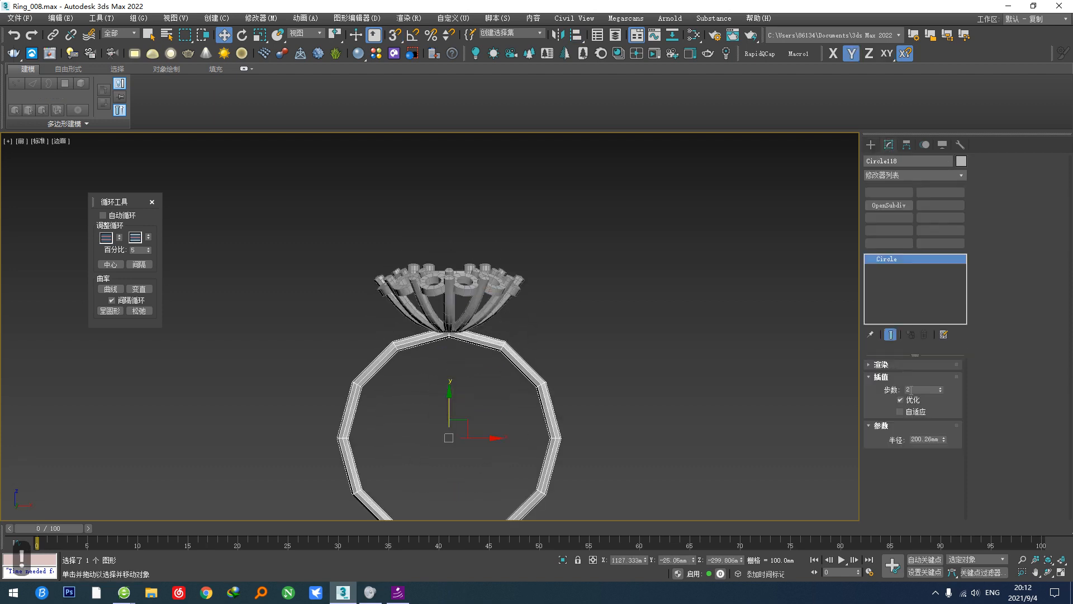
{"action": "left_click_drag", "start_coordinate": [940, 444], "coordinate": [944, 429]}
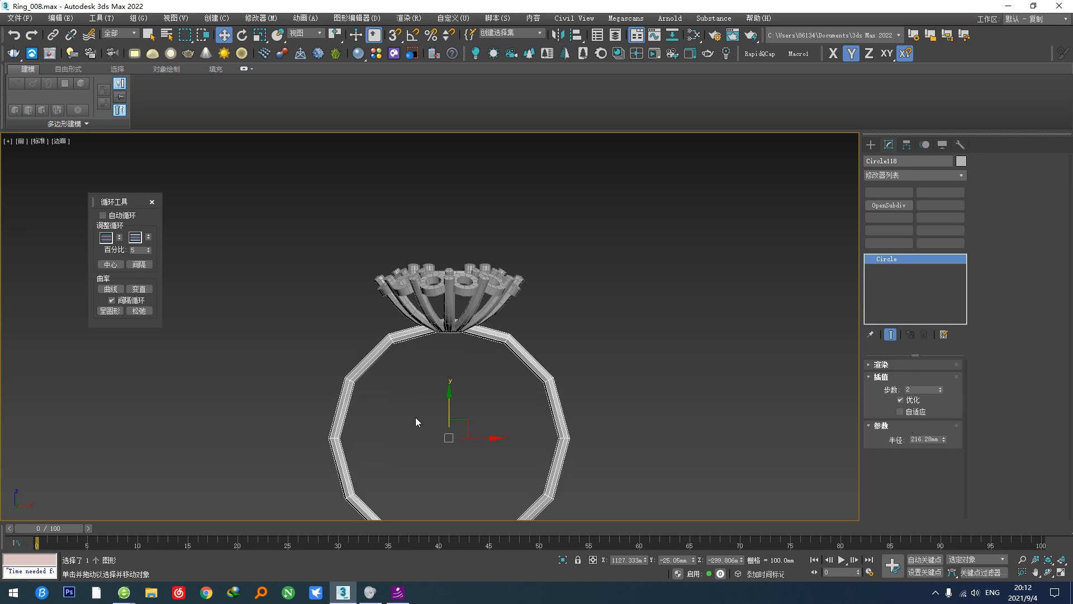
{"action": "left_click_drag", "start_coordinate": [449, 410], "coordinate": [449, 418]}
{"action": "middle_click_drag", "start_coordinate": [459, 387], "coordinate": [477, 348]}
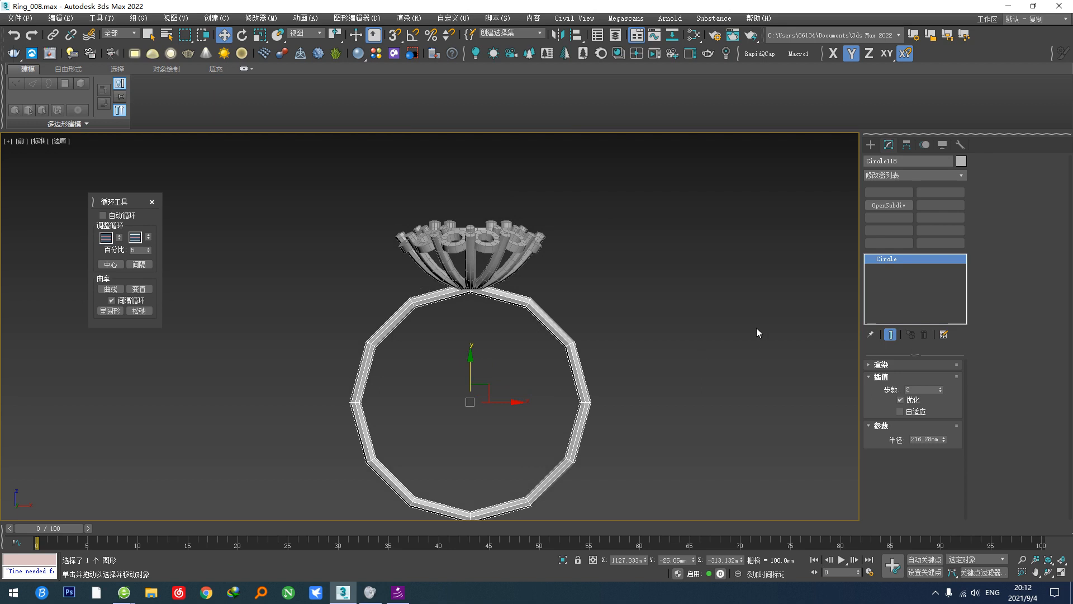
{"action": "left_click_drag", "start_coordinate": [941, 438], "coordinate": [942, 437]}
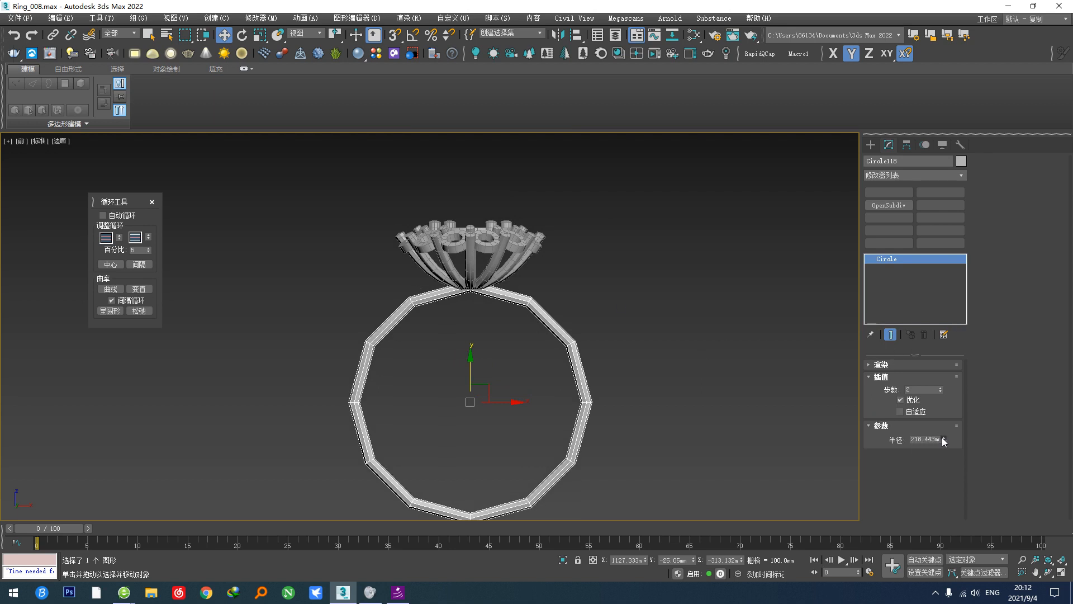
{"action": "left_click_drag", "start_coordinate": [470, 373], "coordinate": [472, 376]}
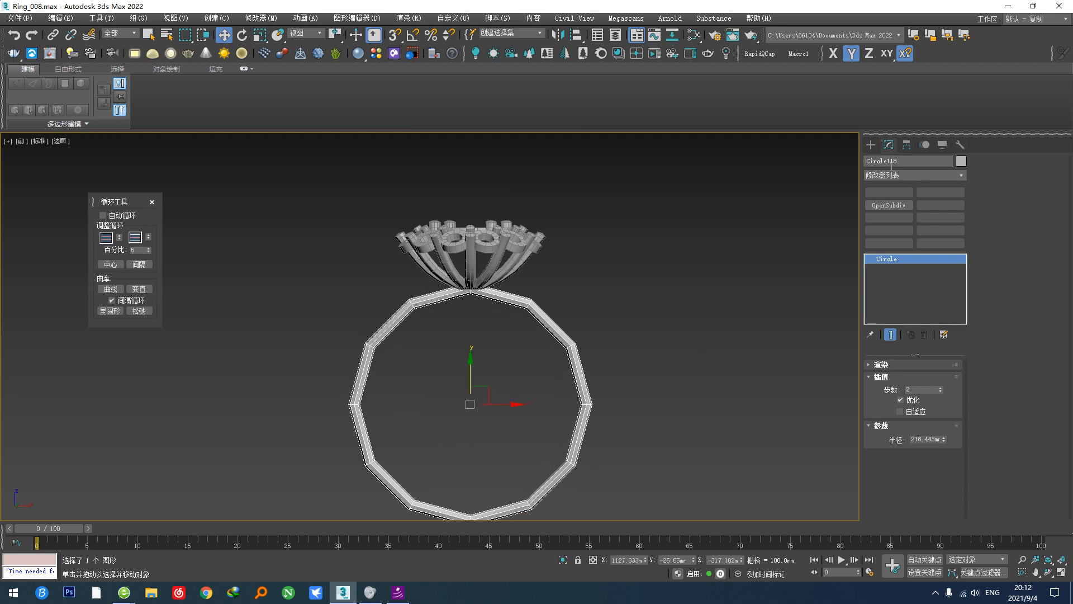
Step: Measure the circle's length with the Measure utility
{"action": "left_click", "coordinate": [961, 145]}
{"action": "left_click", "coordinate": [921, 255]}
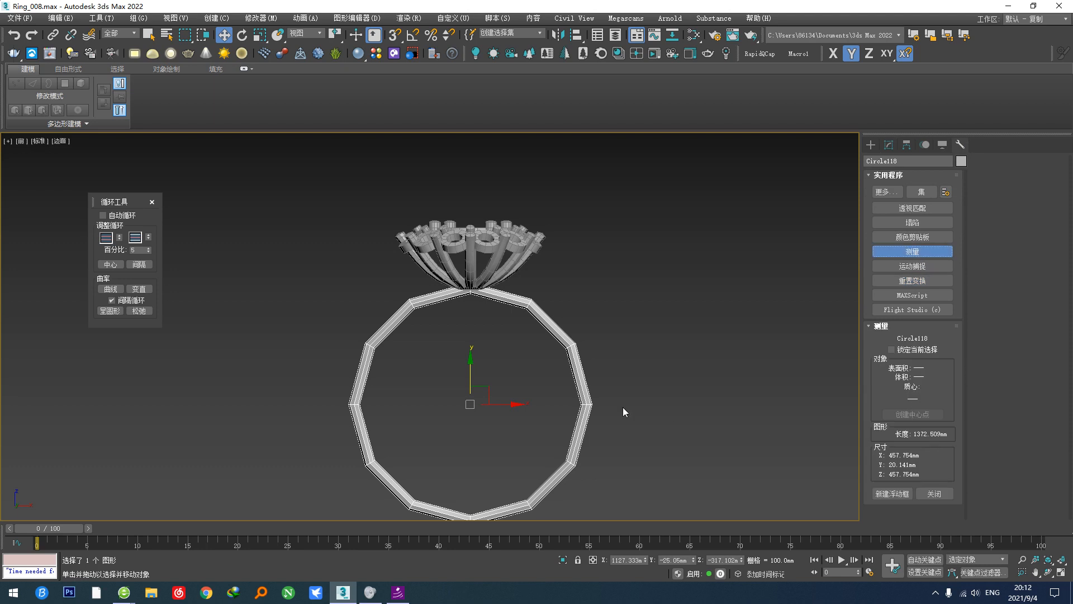
Step: Draw a long rectangle of about 2187 by 266 mm in the top view, in front of the setting
{"action": "scroll", "coordinate": [550, 394], "scroll_direction": "down", "scroll_amount": 5}
{"action": "key", "text": "t"}
{"action": "middle_click_drag", "start_coordinate": [525, 441], "coordinate": [521, 388]}
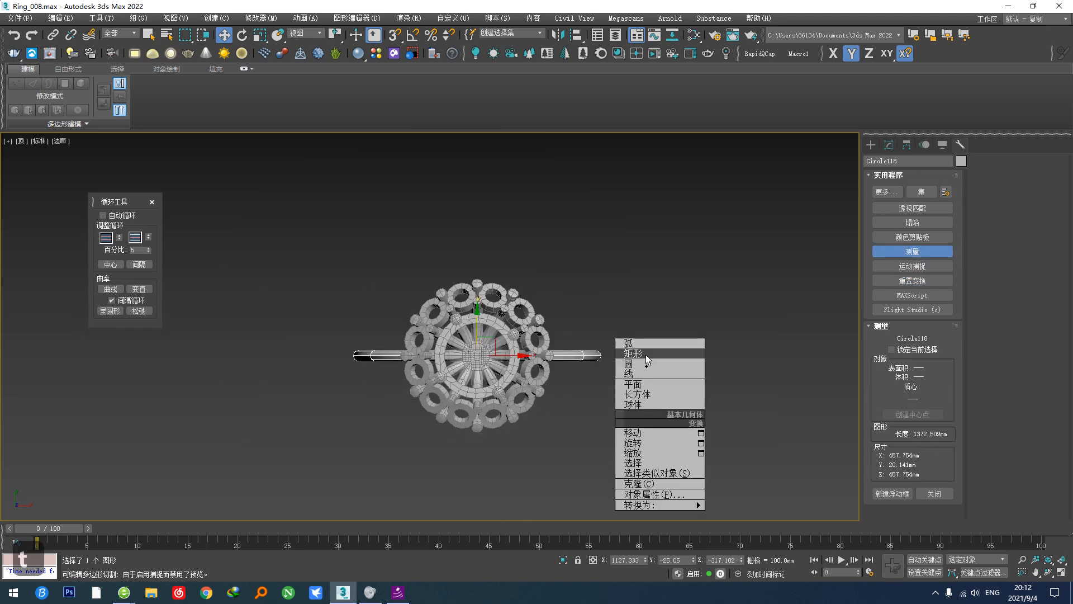
{"action": "left_click", "coordinate": [642, 354]}
{"action": "scroll", "coordinate": [620, 375], "scroll_direction": "down", "scroll_amount": 5}
{"action": "left_click_drag", "start_coordinate": [328, 421], "coordinate": [747, 473]}
Step: Turn off the rectangle's rendered thickness in the viewport and set its width to 1400 mm
{"action": "left_click", "coordinate": [888, 146]}
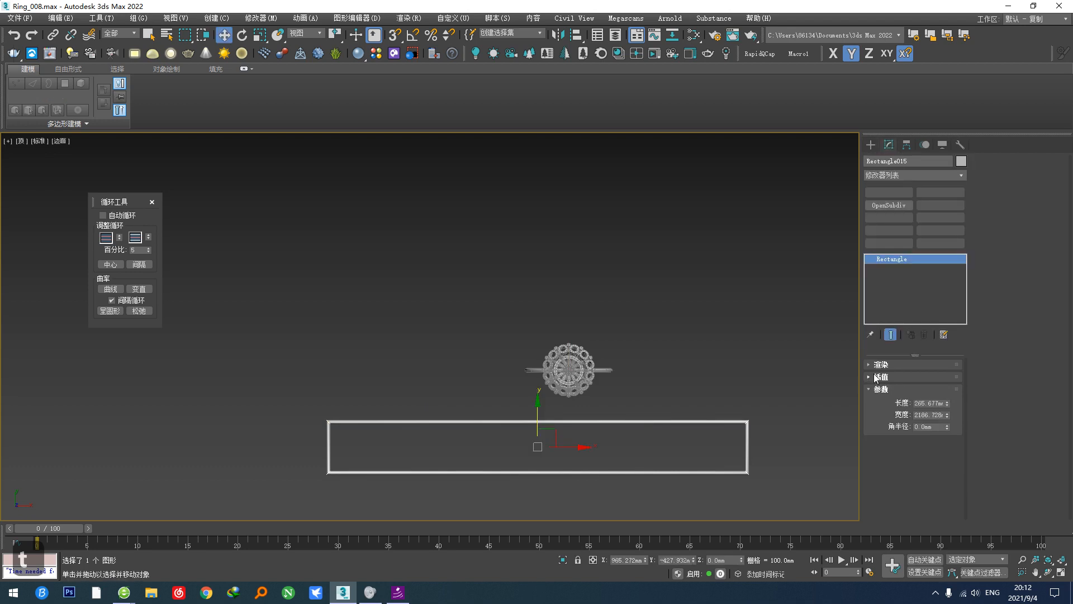
{"action": "left_click", "coordinate": [881, 364]}
{"action": "left_click", "coordinate": [894, 385]}
{"action": "left_click", "coordinate": [893, 377]}
{"action": "left_click", "coordinate": [887, 366]}
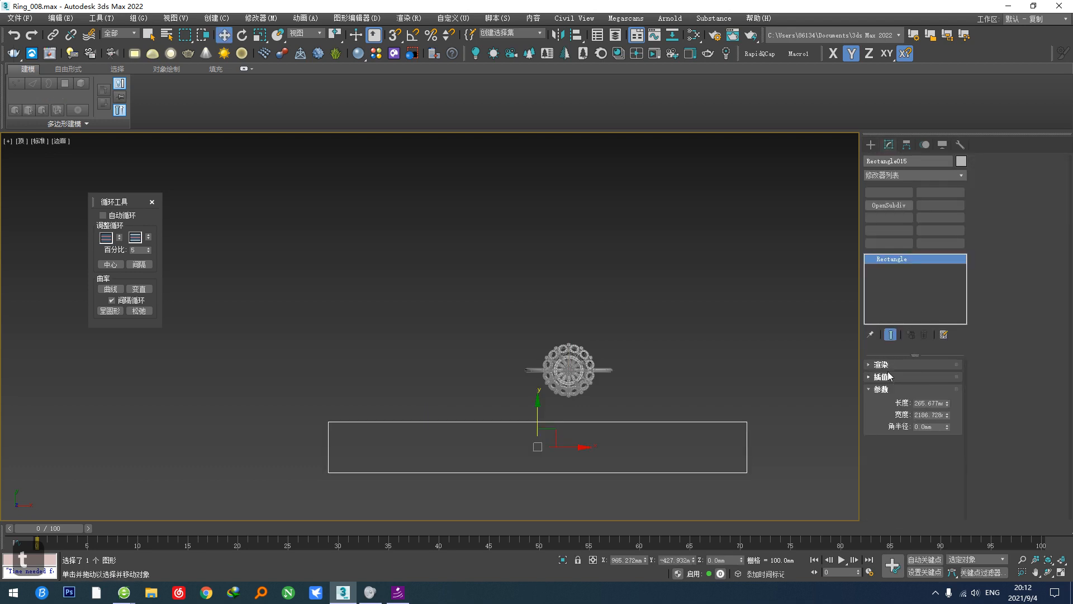
{"action": "key", "text": "BackSpace"}
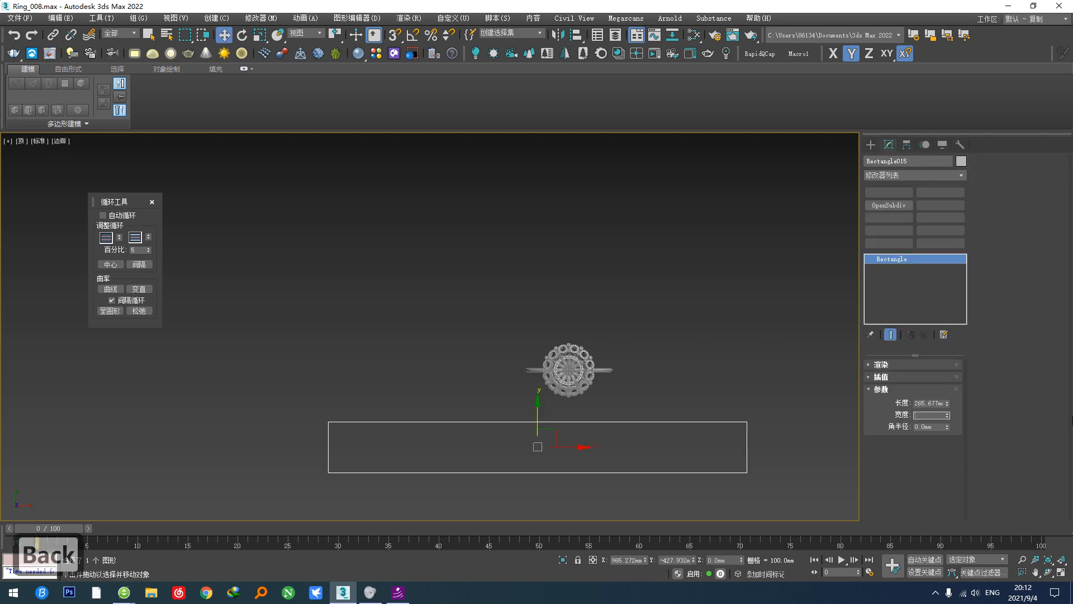
{"action": "type", "text": "1400"}
{"action": "key", "text": "Return"}
Step: Align the rectangle's pivot to the pivot of the round part at the setting's centre in X, Y and Z
{"action": "middle_click_drag", "start_coordinate": [643, 478], "coordinate": [527, 483]}
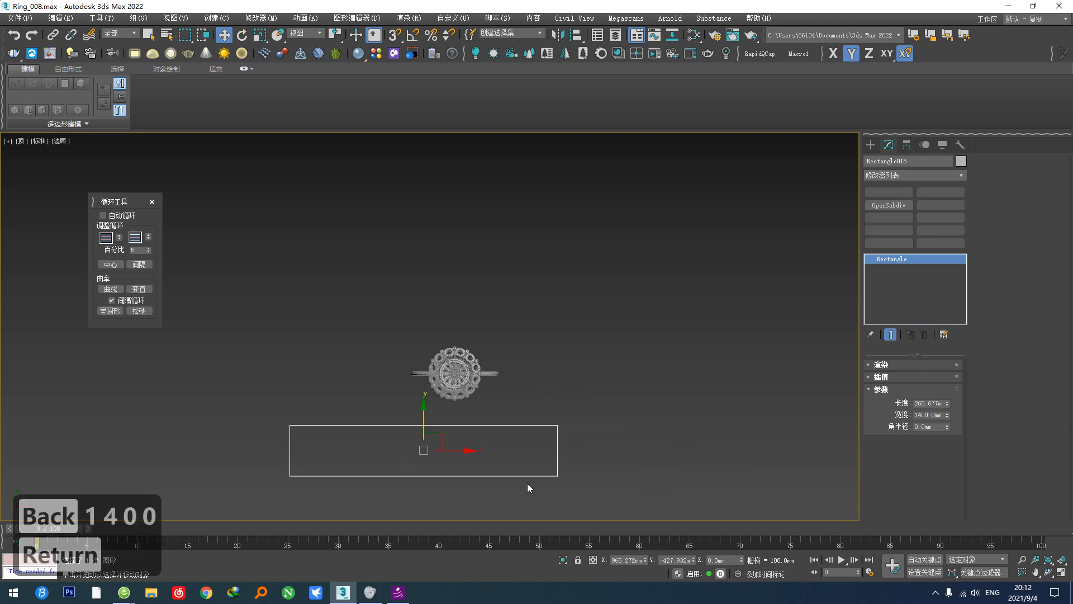
{"action": "scroll", "coordinate": [448, 450], "scroll_direction": "up", "scroll_amount": 3}
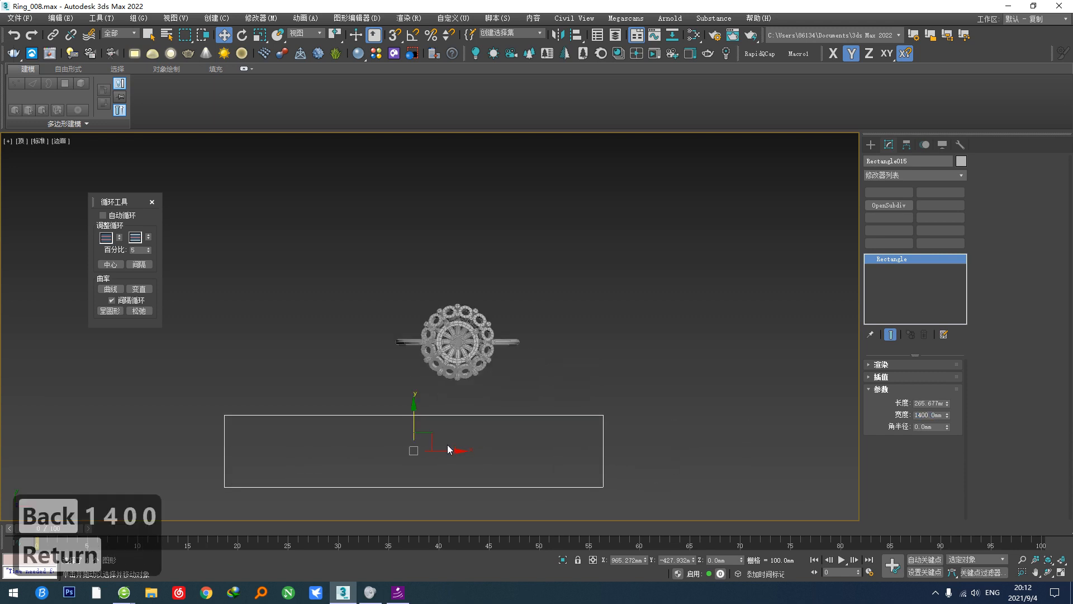
{"action": "key", "text": "shift+4"}
{"action": "scroll", "coordinate": [443, 379], "scroll_direction": "up", "scroll_amount": 3}
{"action": "left_click", "coordinate": [476, 365]}
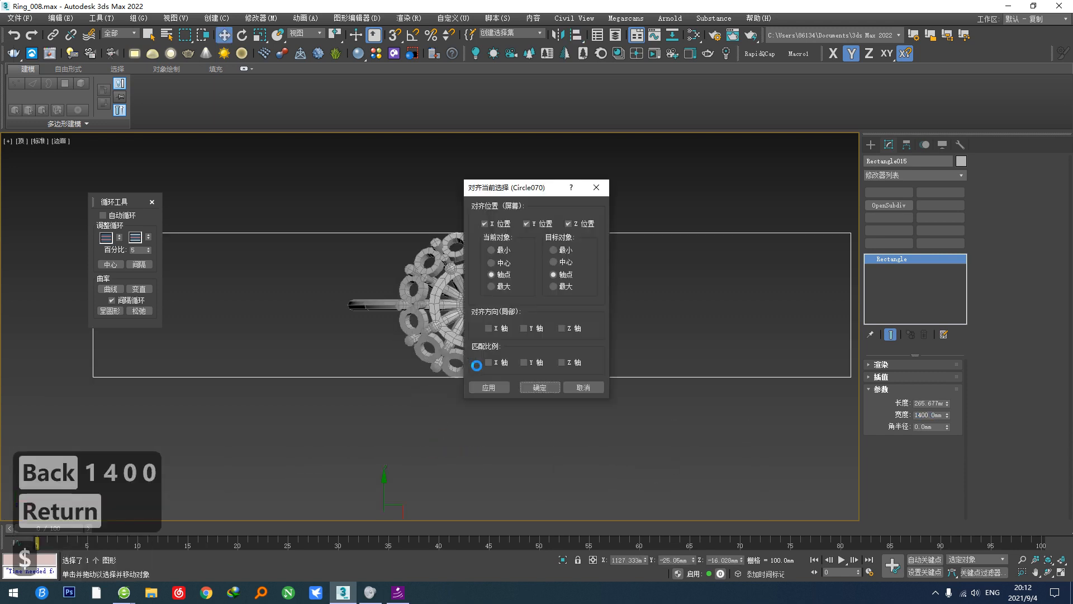
{"action": "left_click", "coordinate": [539, 387]}
Step: Convert the rectangle to an editable poly and scale all its vertices along Y into a narrow strip
{"action": "key", "text": "F5"}
{"action": "key", "text": "1"}
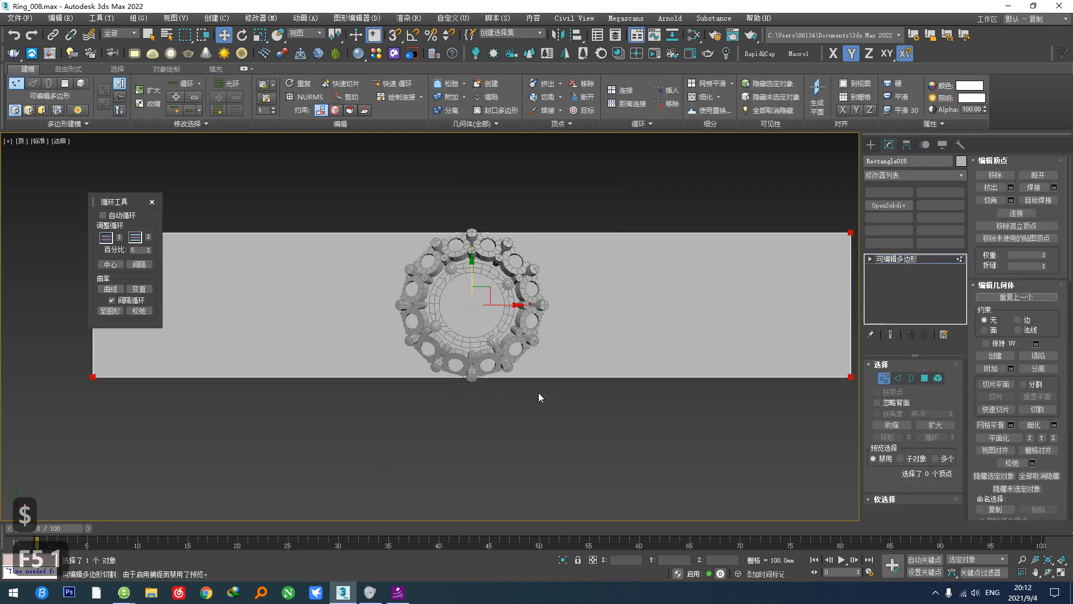
{"action": "key", "text": "ctrl+a"}
{"action": "left_click_drag", "start_coordinate": [472, 265], "coordinate": [468, 463]}
Step: Connect the strip's two long edges with 23 evenly spaced cross segments
{"action": "key", "text": "2"}
{"action": "left_click_drag", "start_coordinate": [531, 479], "coordinate": [461, 186]}
{"action": "key", "text": "alt+v"}
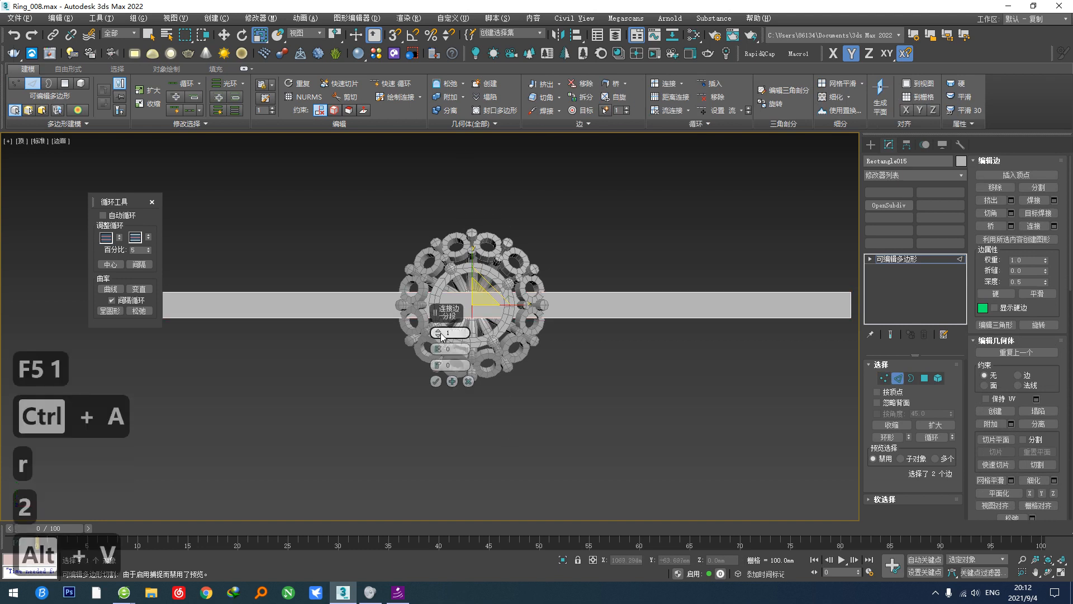
{"action": "left_click_drag", "start_coordinate": [441, 336], "coordinate": [427, 282]}
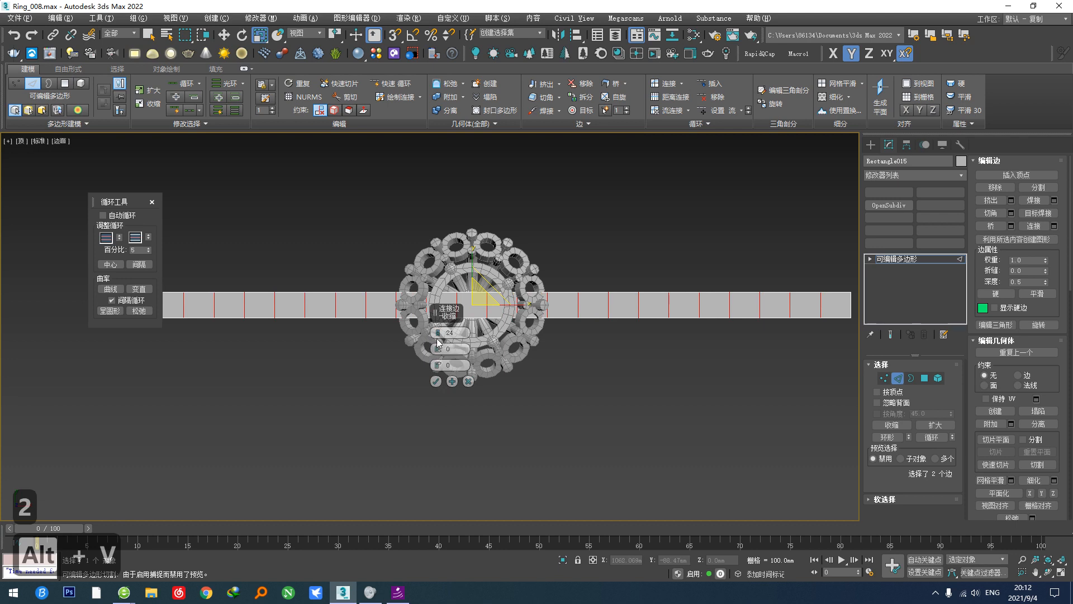
{"action": "left_click", "coordinate": [436, 381]}
{"action": "scroll", "coordinate": [414, 398], "scroll_direction": "down", "scroll_amount": 2}
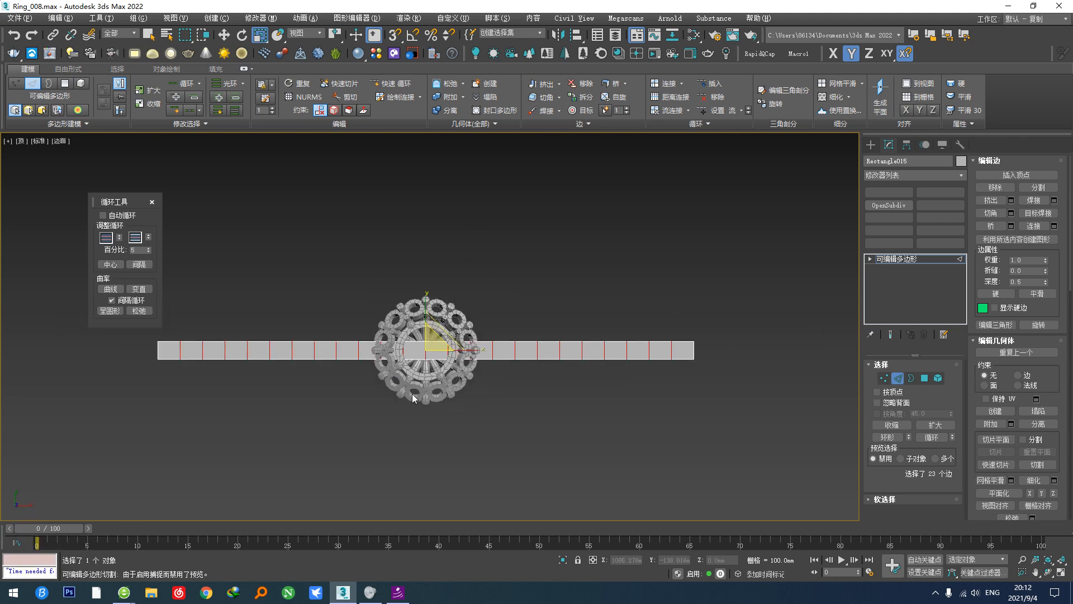
Step: Select the ring of cross edges and connect them with one lengthwise loop along the strip's middle
{"action": "scroll", "coordinate": [422, 351], "scroll_direction": "up", "scroll_amount": 2}
{"action": "left_click", "coordinate": [431, 352]}
{"action": "key", "text": "alt+r"}
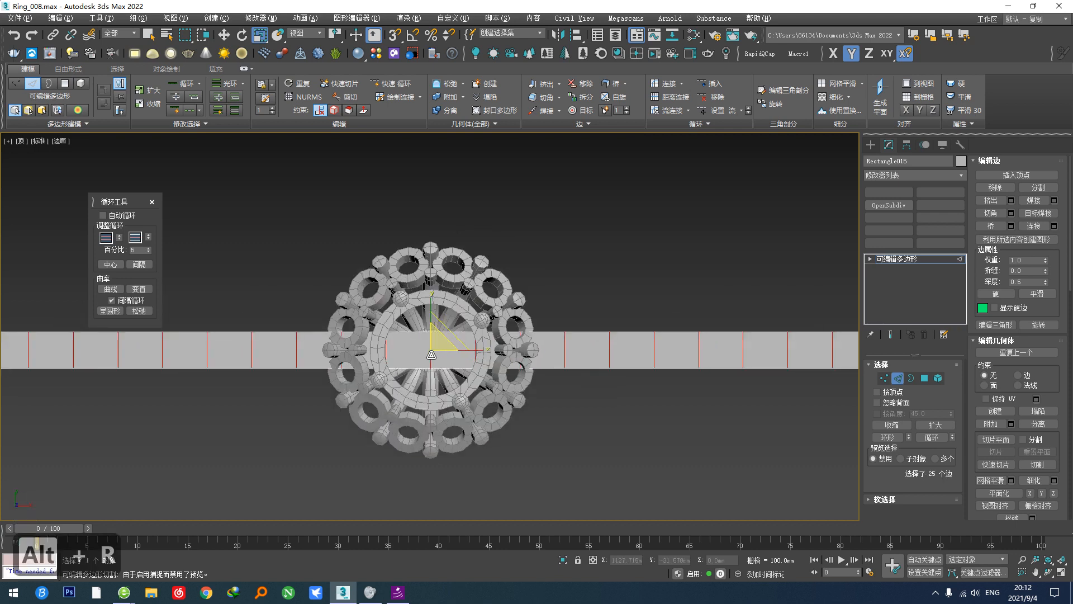
{"action": "key", "text": "v"}
{"action": "key", "text": "ctrl+z"}
{"action": "key", "text": "alt+v"}
{"action": "left_click_drag", "start_coordinate": [438, 332], "coordinate": [436, 374]}
{"action": "left_click", "coordinate": [435, 380]}
{"action": "scroll", "coordinate": [457, 347], "scroll_direction": "down", "scroll_amount": 3}
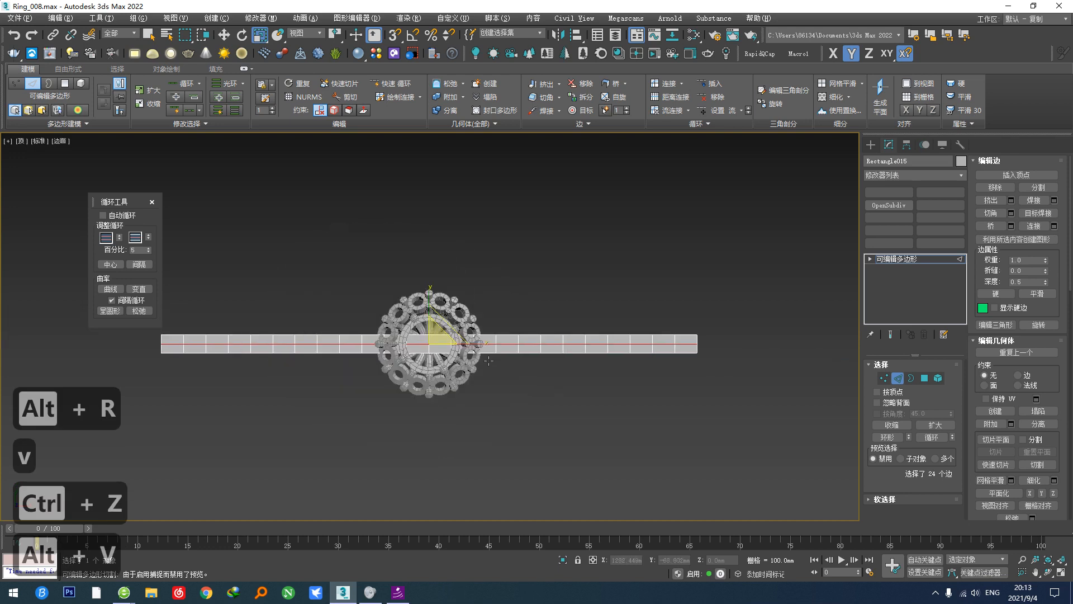
Step: Apply a Bend modifier to the whole strip with a 360° angle around the X bend axis
{"action": "left_click", "coordinate": [896, 379]}
{"action": "right_click", "coordinate": [687, 375]}
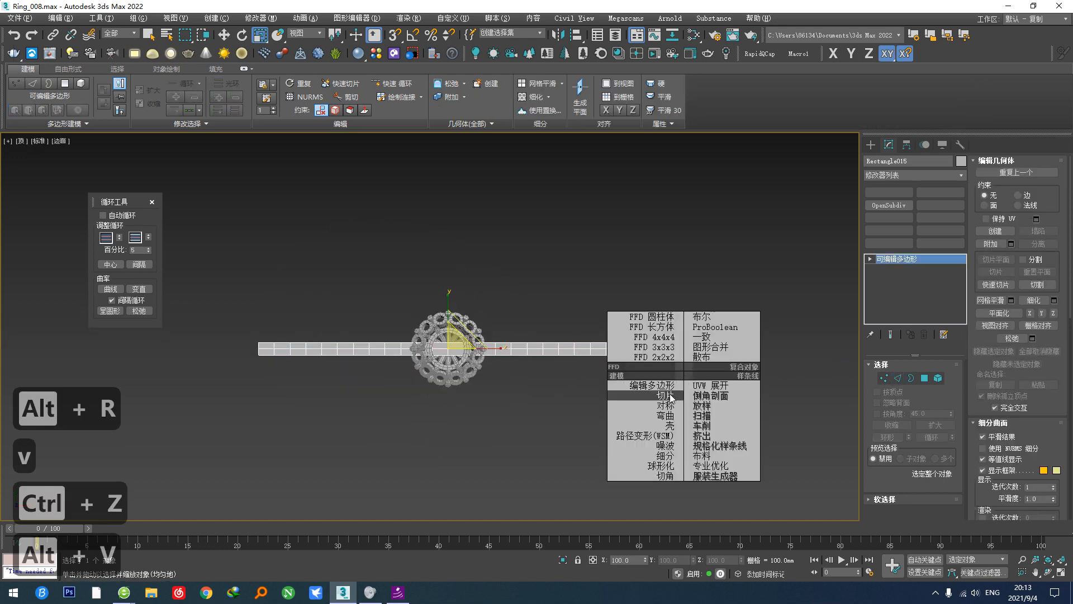
{"action": "left_click", "coordinate": [649, 410]}
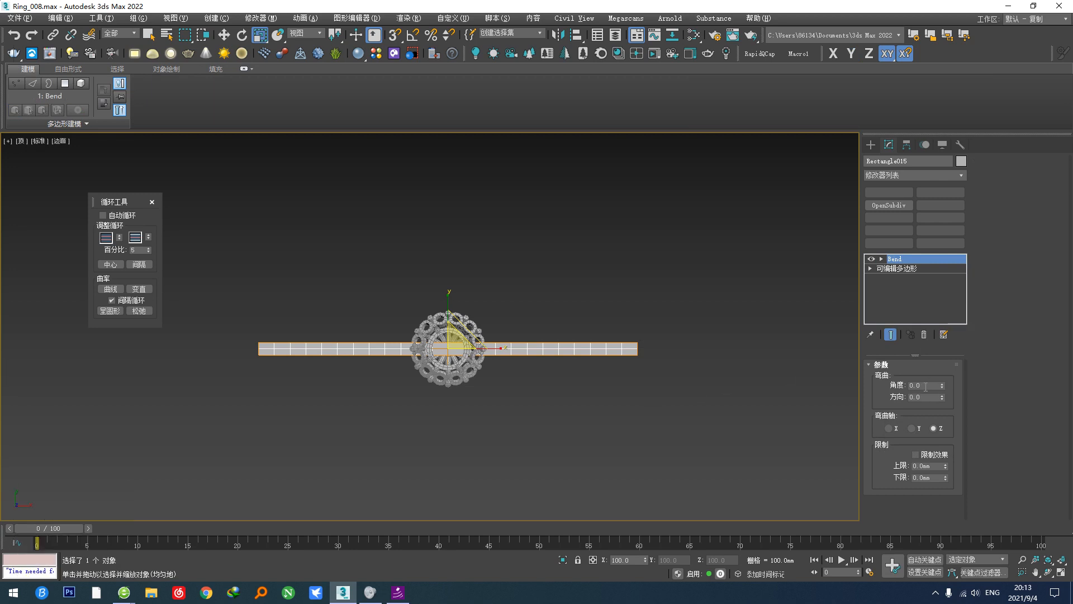
{"action": "type", "text": "360"}
{"action": "key", "text": "Return"}
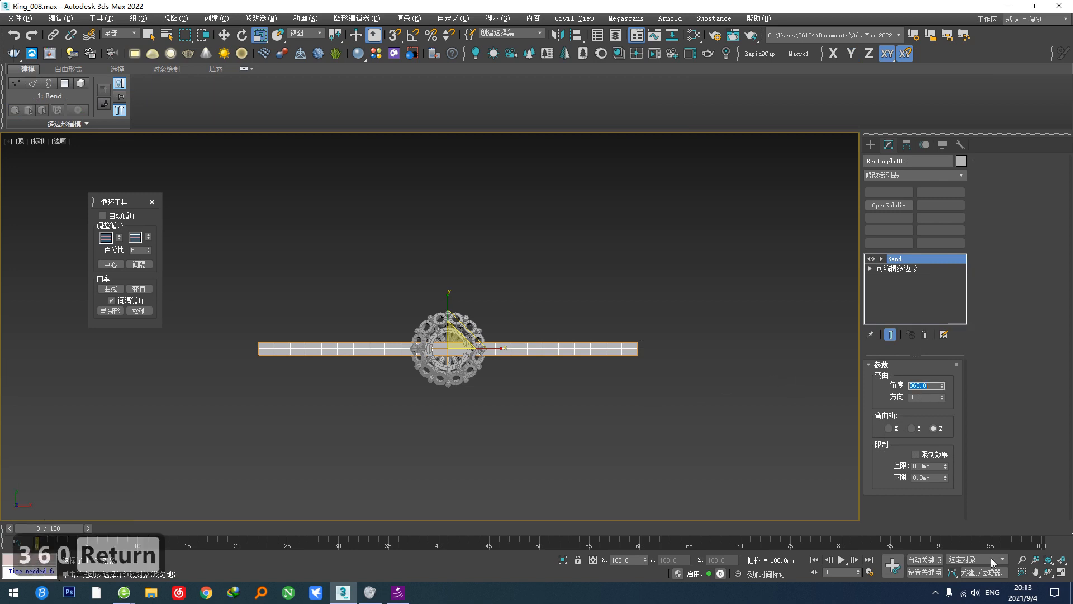
{"action": "left_click", "coordinate": [889, 428]}
Step: Delete the guide circle and lower the bent band in the front view until its top meets the setting's base
{"action": "middle_click_drag", "start_coordinate": [341, 313], "coordinate": [413, 323], "text": "alt"}
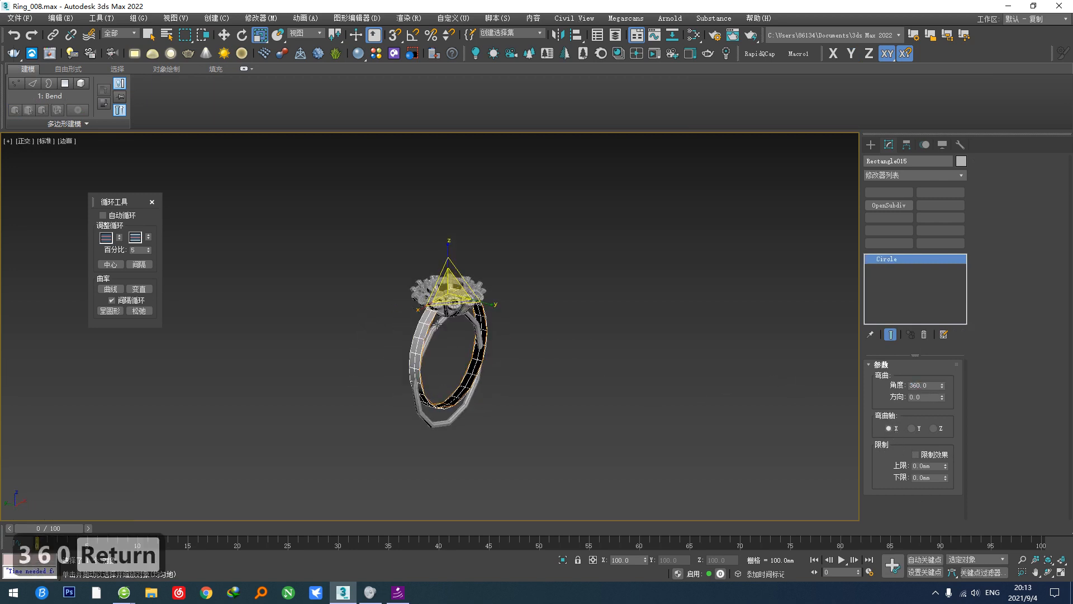
{"action": "key", "text": "d"}
{"action": "key", "text": "f"}
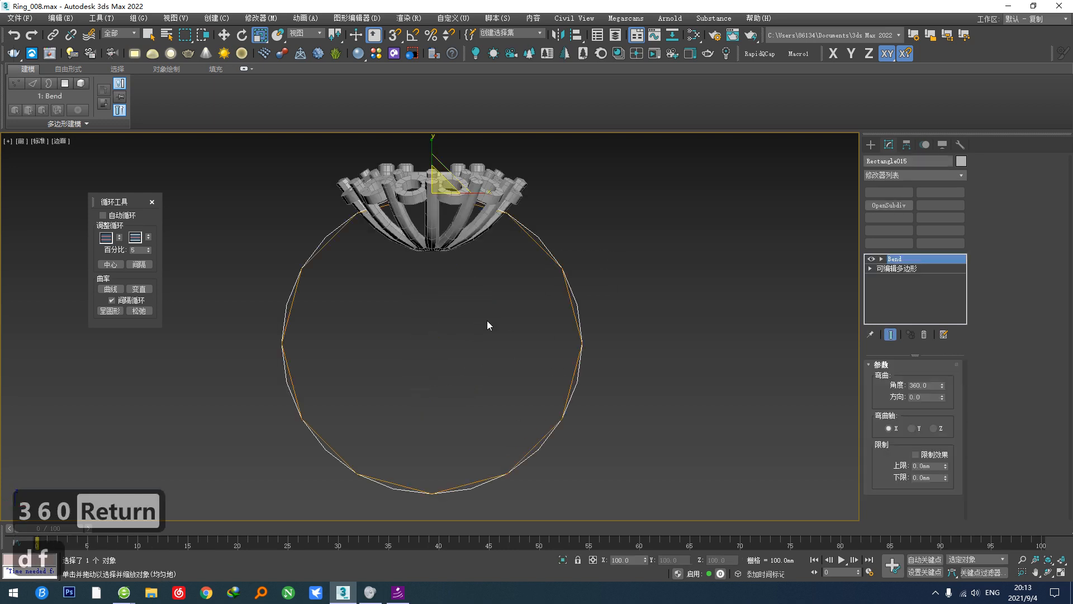
{"action": "key", "text": "w"}
{"action": "left_click_drag", "start_coordinate": [432, 306], "coordinate": [422, 369]}
{"action": "scroll", "coordinate": [421, 349], "scroll_direction": "up", "scroll_amount": 3}
{"action": "left_click_drag", "start_coordinate": [442, 426], "coordinate": [442, 407]}
Step: Add a Shell modifier to the band with an inner amount of 20.17 mm and an outer amount of 0 mm
{"action": "right_click", "coordinate": [506, 369]}
{"action": "left_click", "coordinate": [495, 430]}
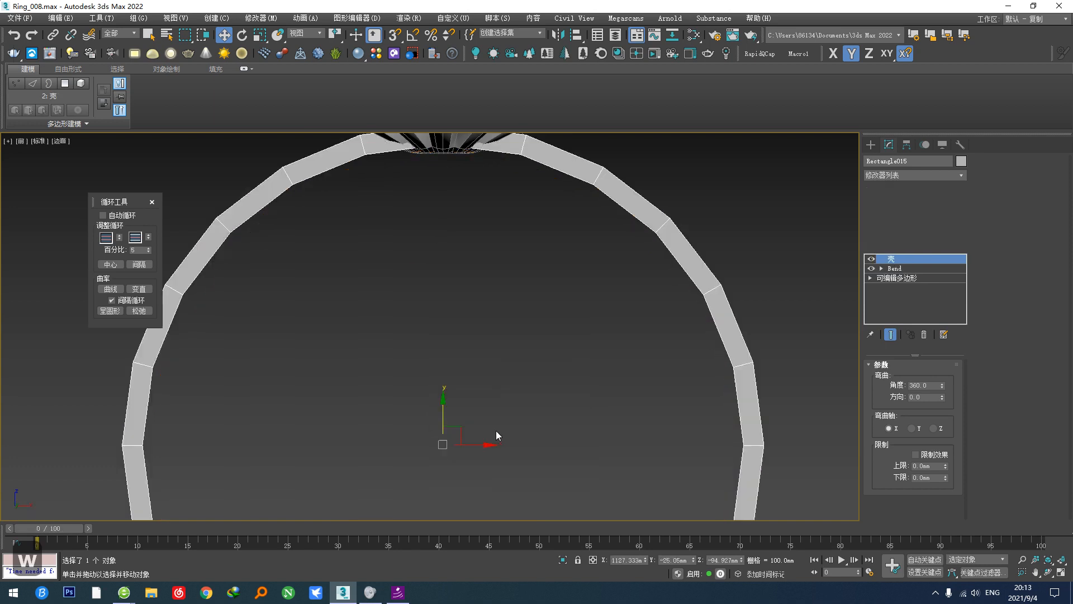
{"action": "right_click", "coordinate": [949, 392]}
{"action": "left_click_drag", "start_coordinate": [949, 380], "coordinate": [859, 401]}
{"action": "scroll", "coordinate": [614, 318], "scroll_direction": "down", "scroll_amount": 5}
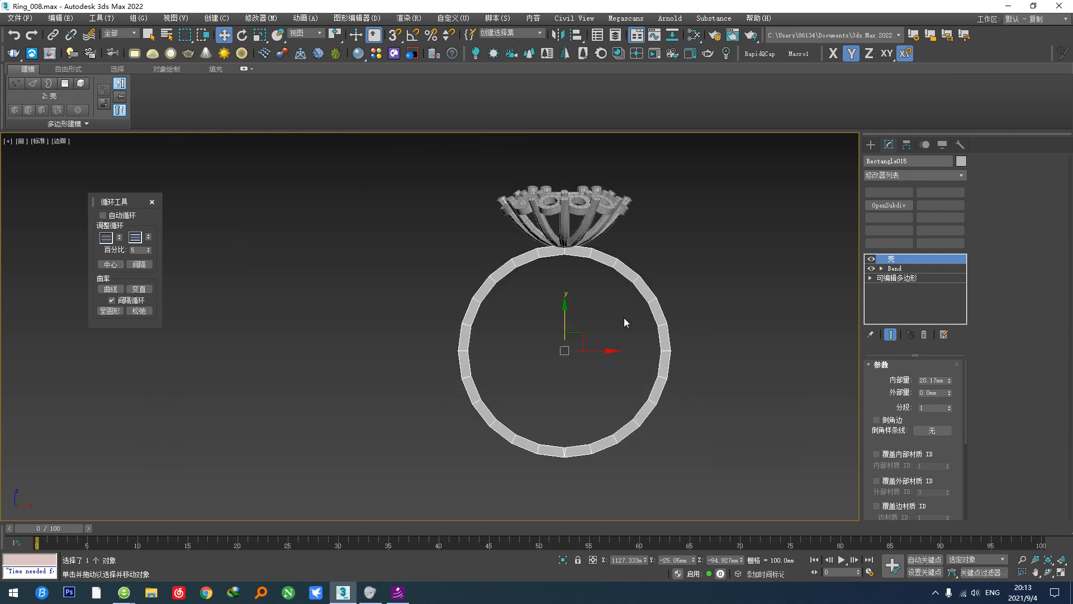
Step: Cut the Bend modifier from the band's modifier stack and remove the Shell modifier, leaving the flat editable strip
{"action": "scroll", "coordinate": [559, 336], "scroll_direction": "up", "scroll_amount": 6}
{"action": "scroll", "coordinate": [573, 316], "scroll_direction": "down", "scroll_amount": 4}
{"action": "middle_click_drag", "start_coordinate": [564, 355], "coordinate": [615, 335], "text": "alt"}
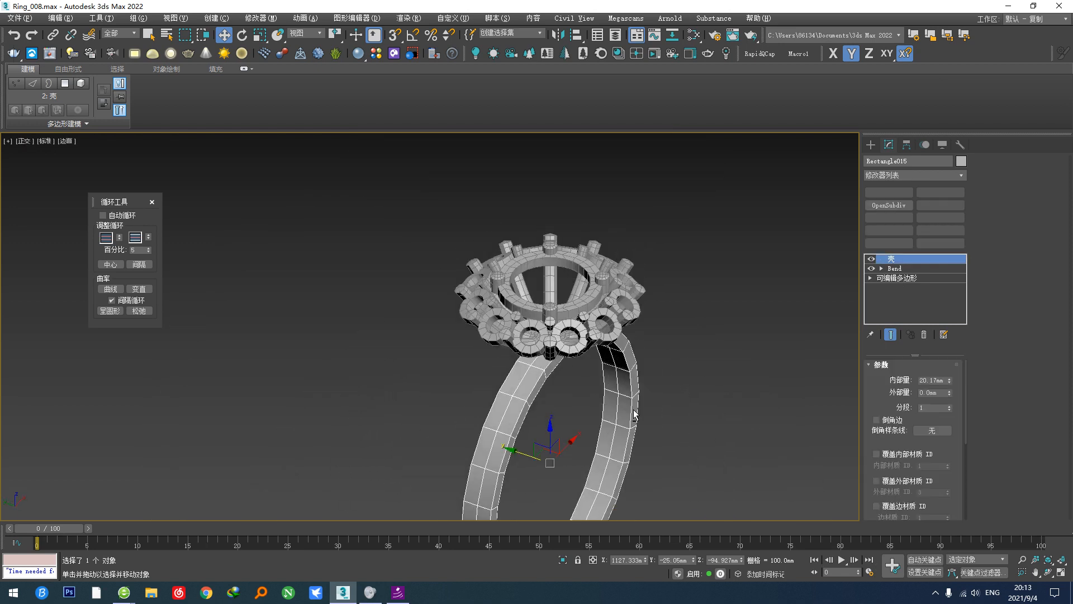
{"action": "scroll", "coordinate": [559, 335], "scroll_direction": "up", "scroll_amount": 4}
{"action": "left_click", "coordinate": [900, 269]}
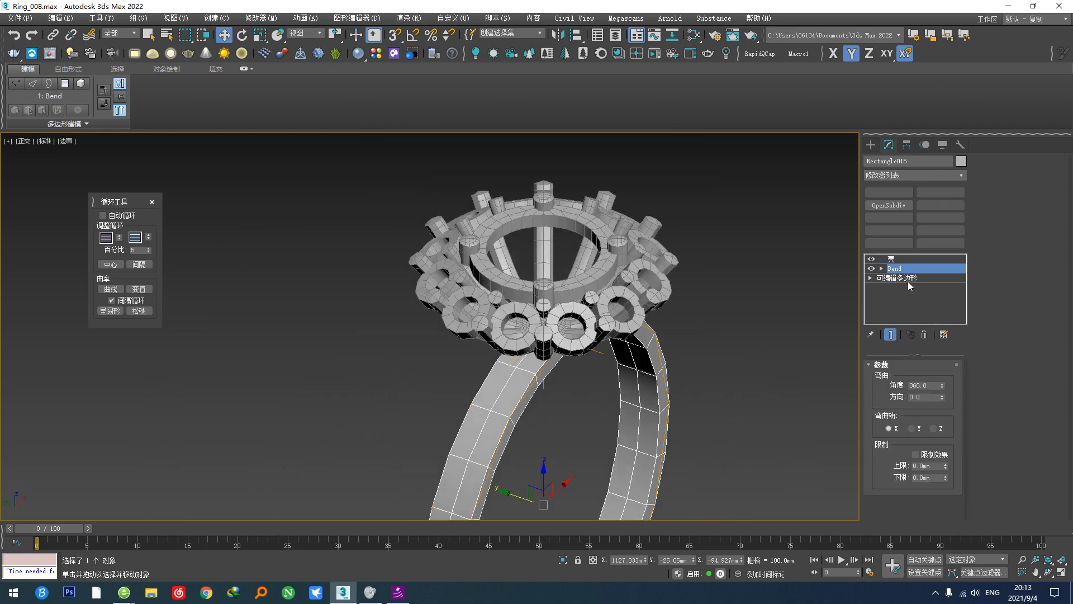
{"action": "right_click", "coordinate": [903, 270]}
{"action": "left_click", "coordinate": [937, 305]}
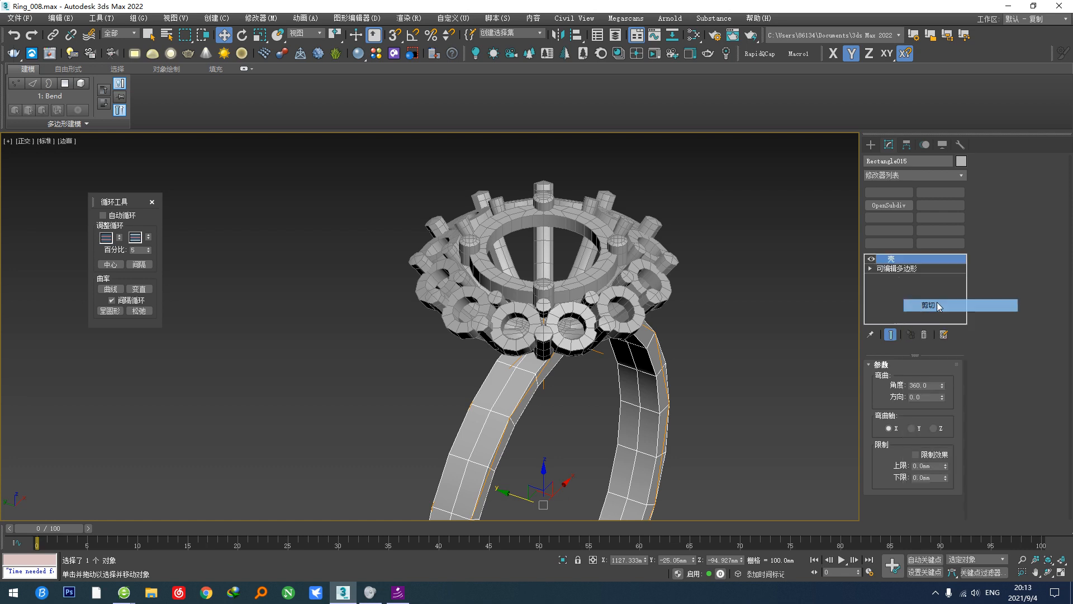
{"action": "left_click", "coordinate": [894, 259]}
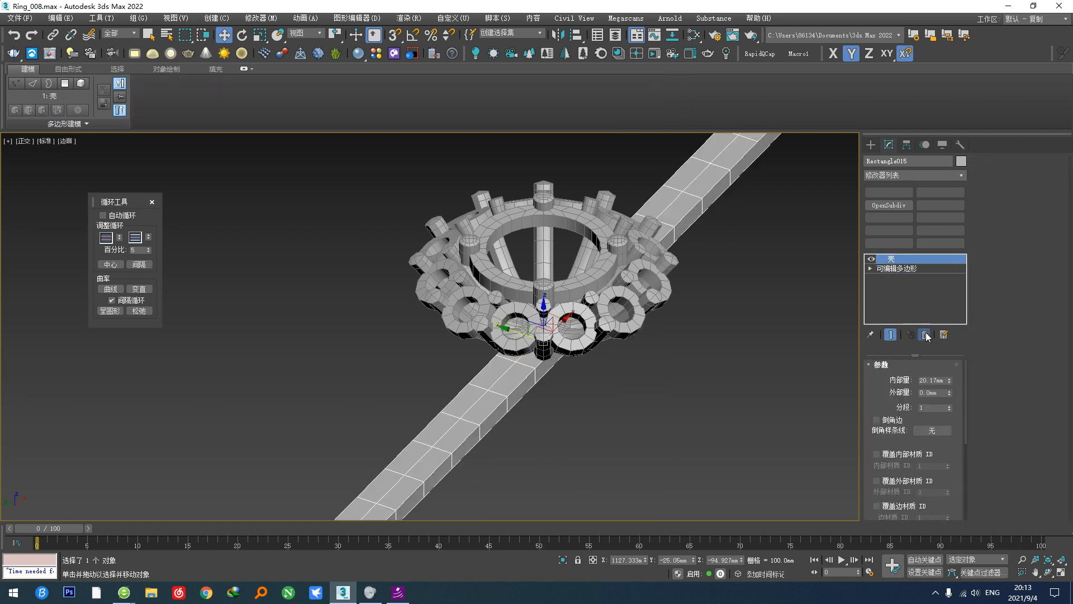
{"action": "left_click", "coordinate": [925, 335]}
Step: Delete the polygons of the strip's half on the positive X side of the setting, working in wireframe display
{"action": "middle_click_drag", "start_coordinate": [739, 388], "coordinate": [777, 380], "text": "alt"}
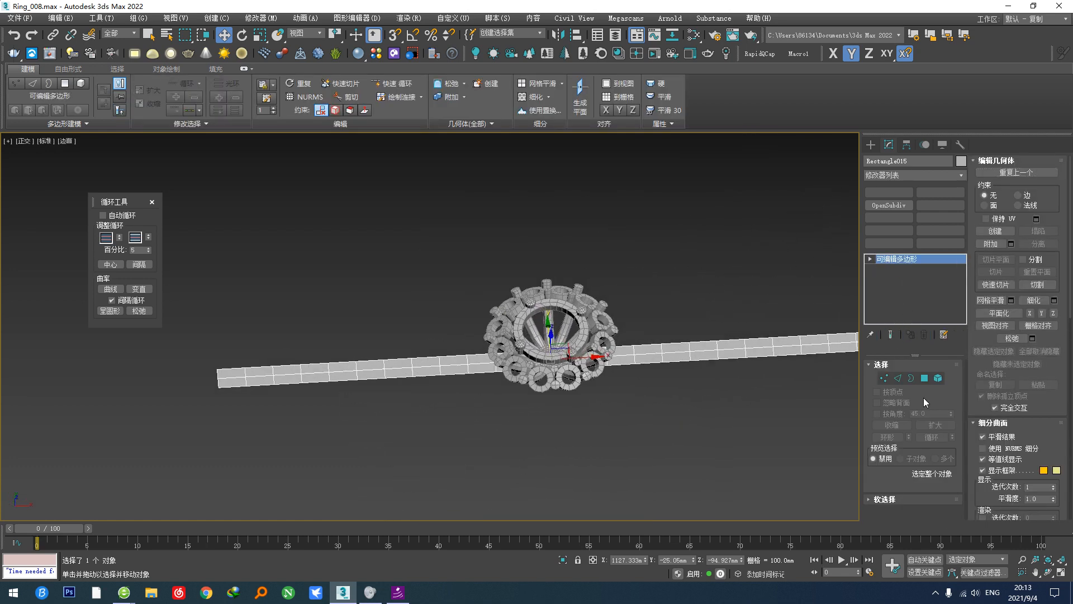
{"action": "key", "text": "F3"}
{"action": "middle_click_drag", "start_coordinate": [770, 437], "coordinate": [732, 408]}
{"action": "left_click", "coordinate": [924, 379]}
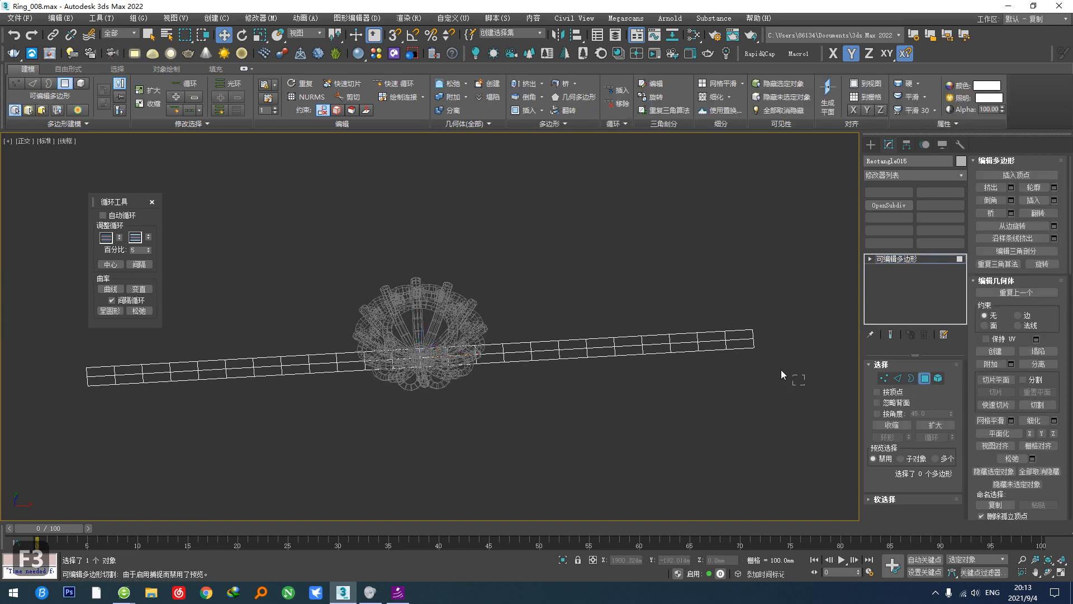
{"action": "left_click_drag", "start_coordinate": [448, 284], "coordinate": [447, 282]}
{"action": "middle_click_drag", "start_coordinate": [651, 313], "coordinate": [694, 326]}
{"action": "key", "text": "Delete"}
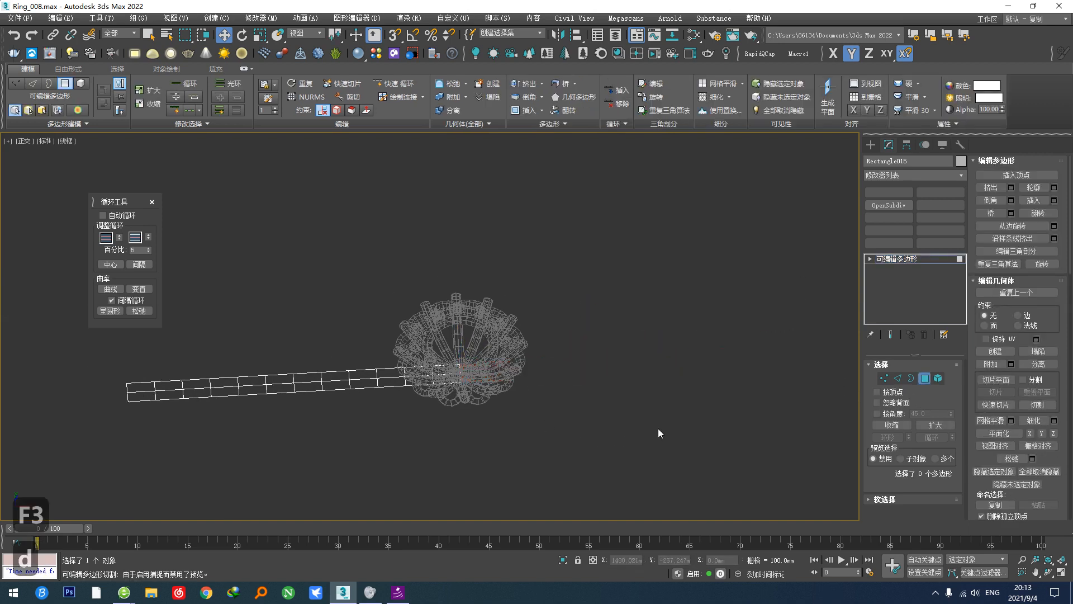
{"action": "left_click", "coordinate": [923, 379]}
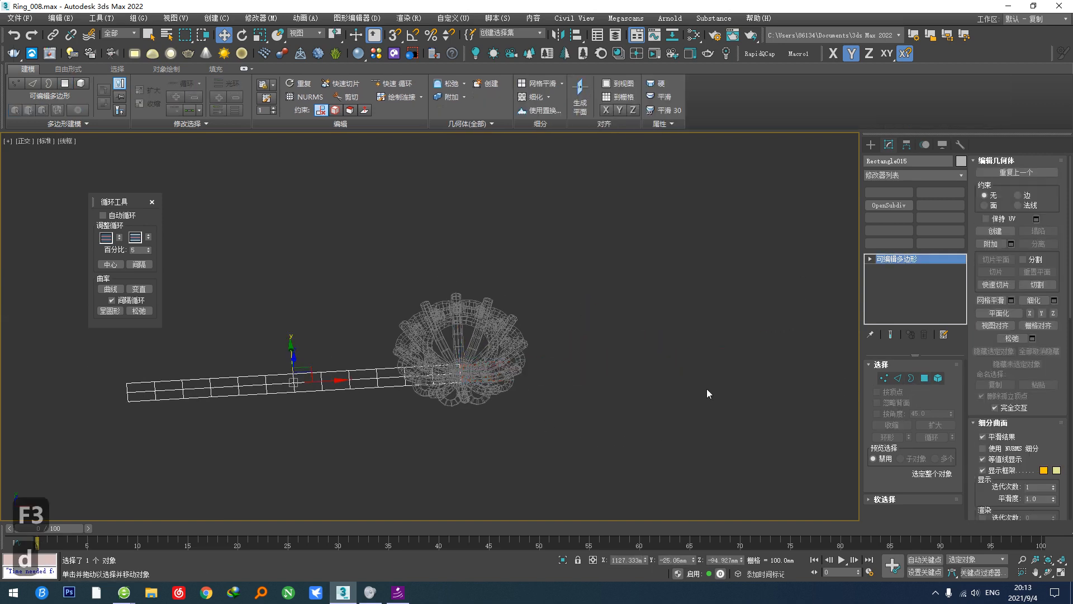
Step: Paste the cut Bend modifier back onto the remaining half of the strip
{"action": "right_click", "coordinate": [895, 256]}
{"action": "left_click", "coordinate": [908, 263]}
{"action": "middle_click_drag", "start_coordinate": [580, 404], "coordinate": [638, 380], "text": "alt"}
{"action": "scroll", "coordinate": [428, 348], "scroll_direction": "up", "scroll_amount": 4}
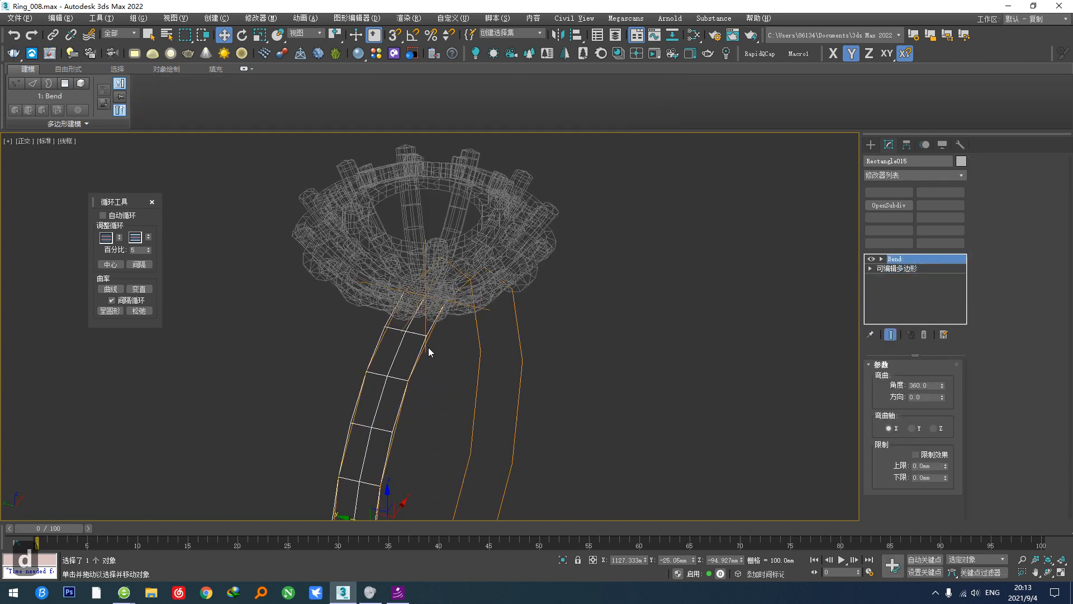
{"action": "middle_click_drag", "start_coordinate": [494, 372], "coordinate": [469, 319], "text": "alt"}
{"action": "middle_click_drag", "start_coordinate": [422, 319], "coordinate": [450, 249]}
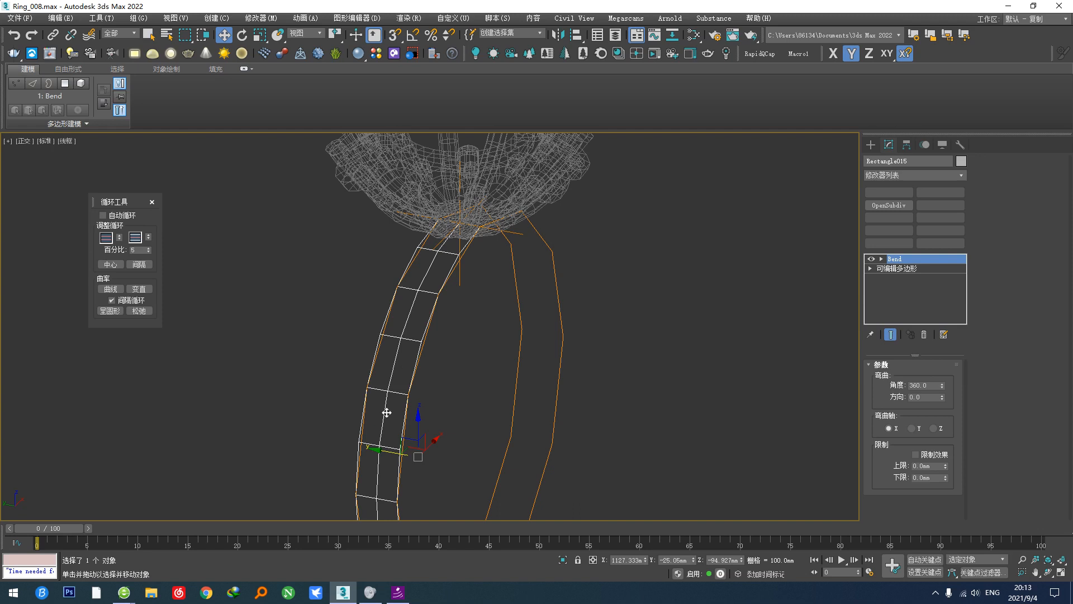
{"action": "scroll", "coordinate": [386, 412], "scroll_direction": "down", "scroll_amount": 2}
{"action": "mouse_move", "coordinate": [387, 412]}
{"action": "middle_mouse_down", "text": "alt"}
{"action": "mouse_move", "coordinate": [410, 418]}
{"action": "mouse_move", "coordinate": [389, 432]}
{"action": "mouse_move", "coordinate": [384, 422]}
{"action": "mouse_move", "coordinate": [381, 449]}
{"action": "mouse_move", "coordinate": [309, 430]}
{"action": "mouse_move", "coordinate": [374, 443]}
{"action": "mouse_move", "coordinate": [384, 414]}
{"action": "middle_mouse_up", "text": "alt"}
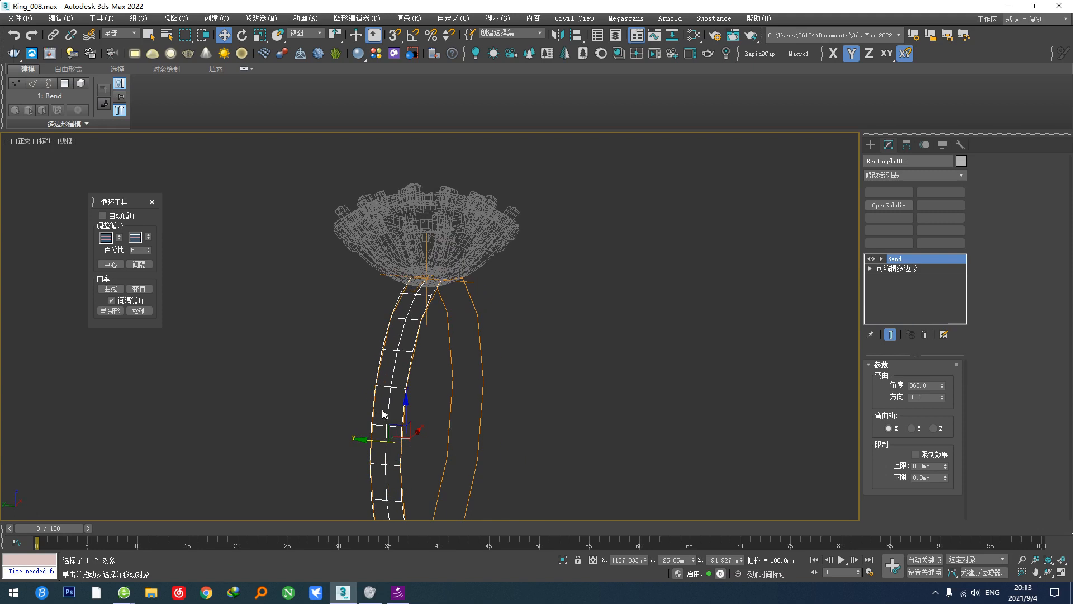
Step: Select five consecutive polygons along one lengthwise row from the strip's setting end, convert the selection to edges and split them
{"action": "left_click", "coordinate": [896, 268]}
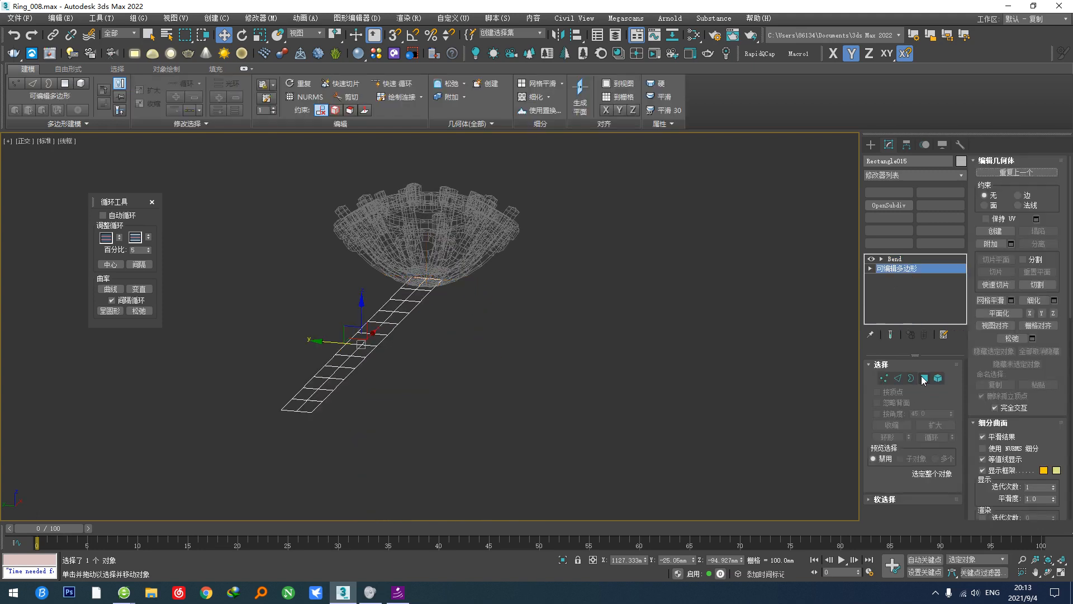
{"action": "key", "text": "4"}
{"action": "left_click", "coordinate": [413, 282]}
{"action": "left_click", "coordinate": [404, 294], "text": "ctrl"}
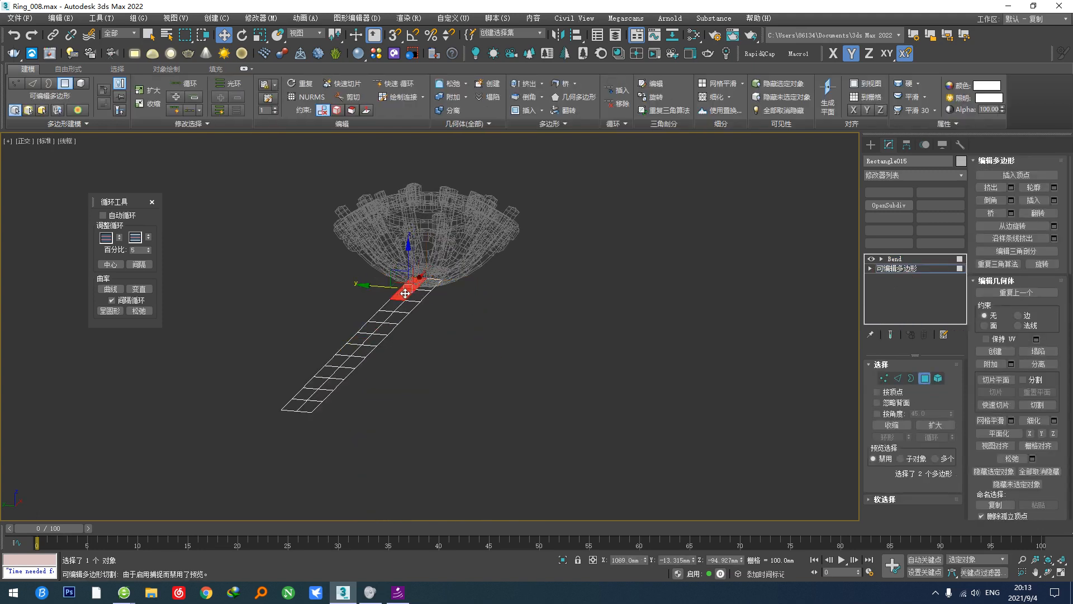
{"action": "left_click", "coordinate": [393, 305], "text": "ctrl"}
{"action": "left_click", "coordinate": [381, 317], "text": "ctrl"}
{"action": "left_click", "coordinate": [371, 328], "text": "ctrl"}
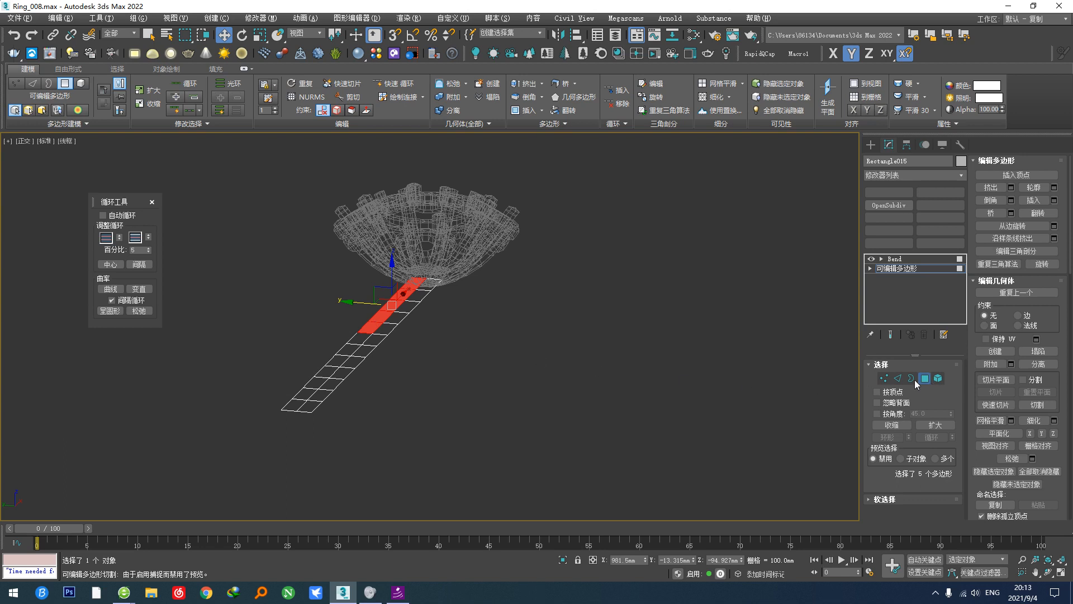
{"action": "left_click", "coordinate": [897, 378], "text": "ctrl+shift"}
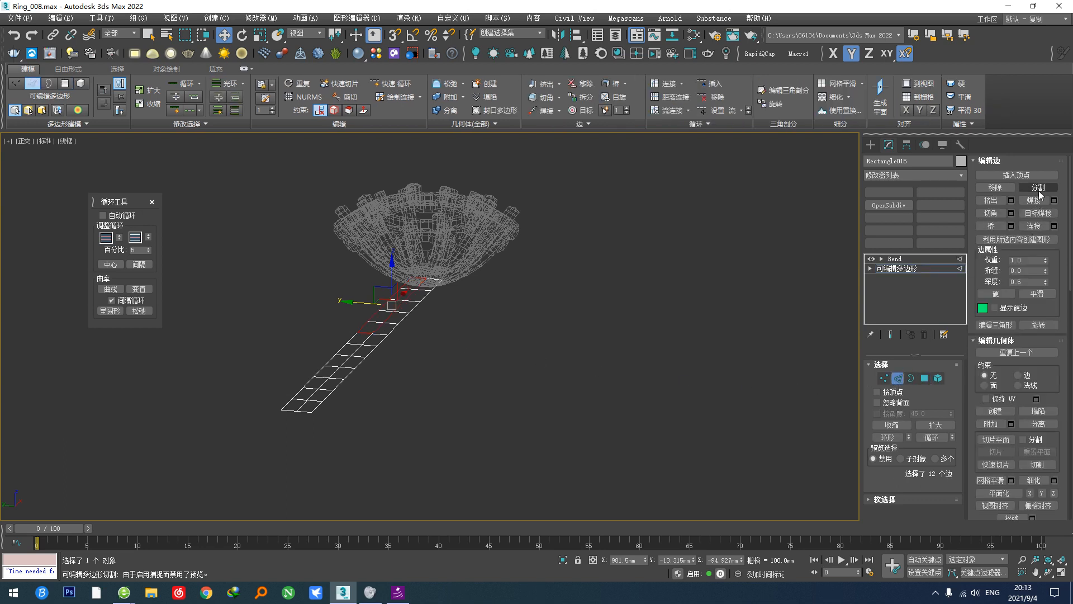
{"action": "left_click", "coordinate": [1039, 193]}
Step: Leave edge editing and inspect the half band with its Bend modifier active
{"action": "middle_click_drag", "start_coordinate": [620, 331], "coordinate": [432, 382], "text": "alt"}
{"action": "left_click", "coordinate": [898, 380]}
{"action": "left_click", "coordinate": [567, 380]}
{"action": "left_click", "coordinate": [474, 444]}
{"action": "scroll", "coordinate": [474, 444], "scroll_direction": "down", "scroll_amount": 3}
{"action": "middle_click_drag", "start_coordinate": [474, 444], "coordinate": [480, 347]}
{"action": "left_click", "coordinate": [450, 380]}
{"action": "left_click", "coordinate": [382, 284]}
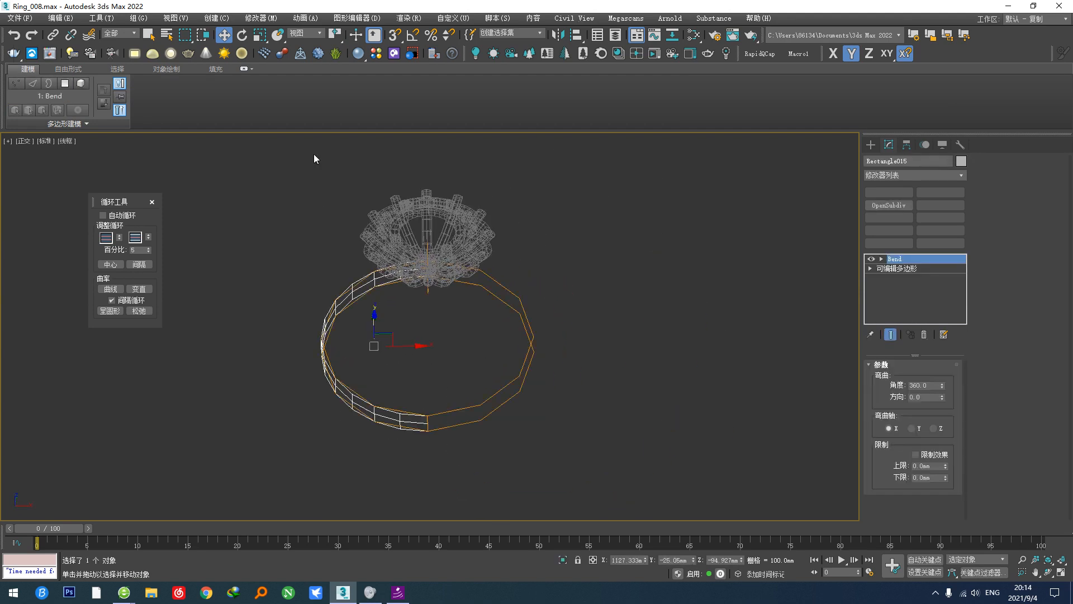
Step: Set the transform centre to the object's pivot point and mirror the half band about the XY axis as an instance
{"action": "left_click_drag", "start_coordinate": [342, 69], "coordinate": [335, 54]}
{"action": "middle_click_drag", "start_coordinate": [433, 279], "coordinate": [436, 243], "text": "alt"}
{"action": "scroll", "coordinate": [437, 243], "scroll_direction": "up", "scroll_amount": 5}
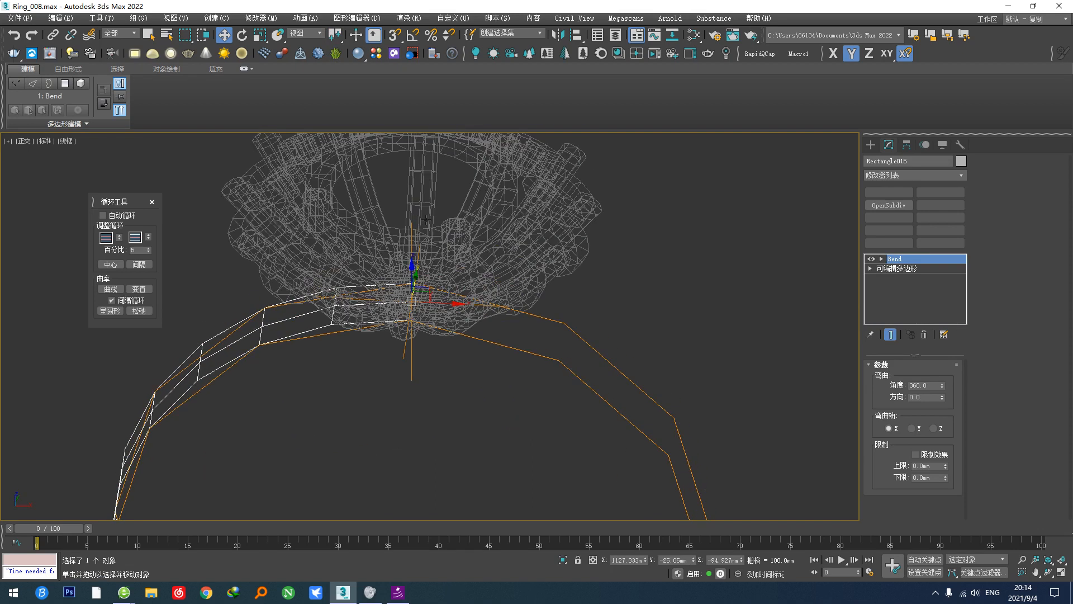
{"action": "left_click", "coordinate": [559, 34]}
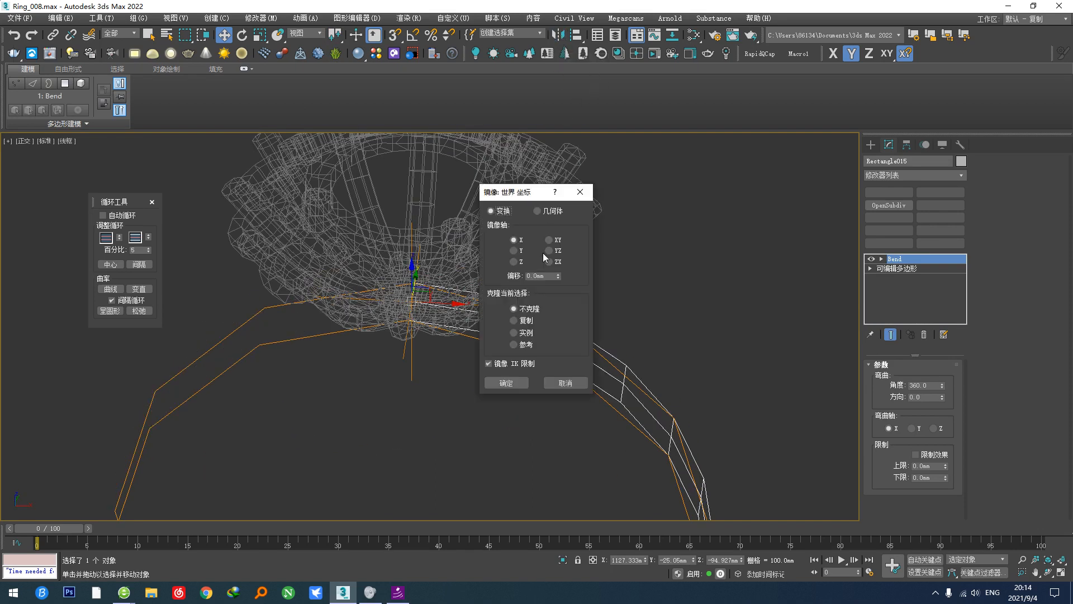
{"action": "left_click", "coordinate": [548, 239]}
{"action": "left_click", "coordinate": [514, 333]}
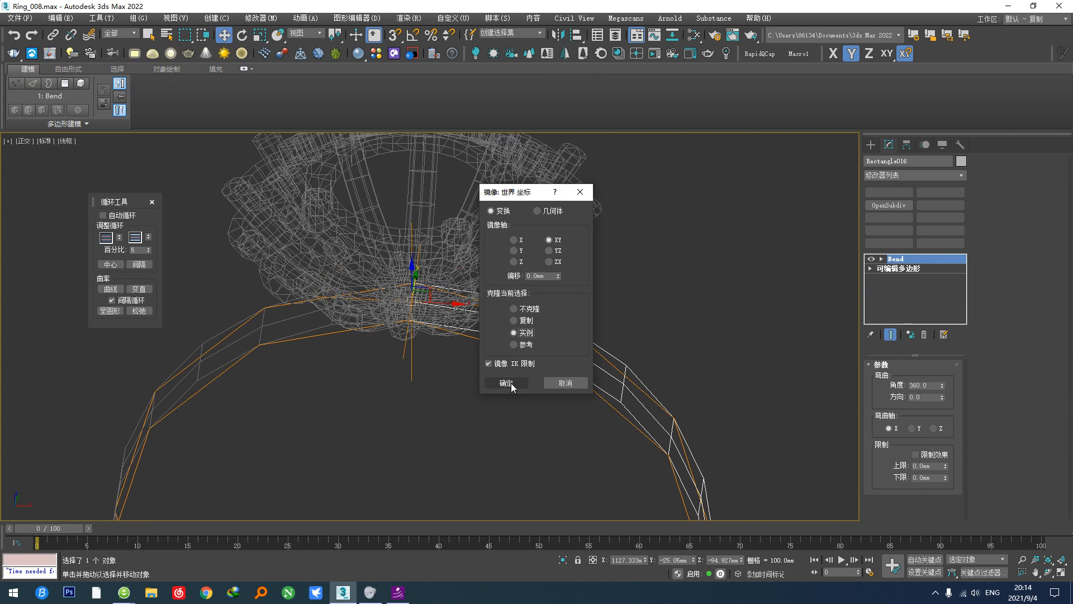
Step: Mirror the bent ring-band strip on the XY axis as an instance, and select the opposite half of the band
{"action": "left_click", "coordinate": [506, 383]}
{"action": "left_click", "coordinate": [320, 334]}
{"action": "left_click", "coordinate": [315, 337]}
{"action": "middle_click_drag", "start_coordinate": [314, 336], "coordinate": [361, 360], "text": "alt"}
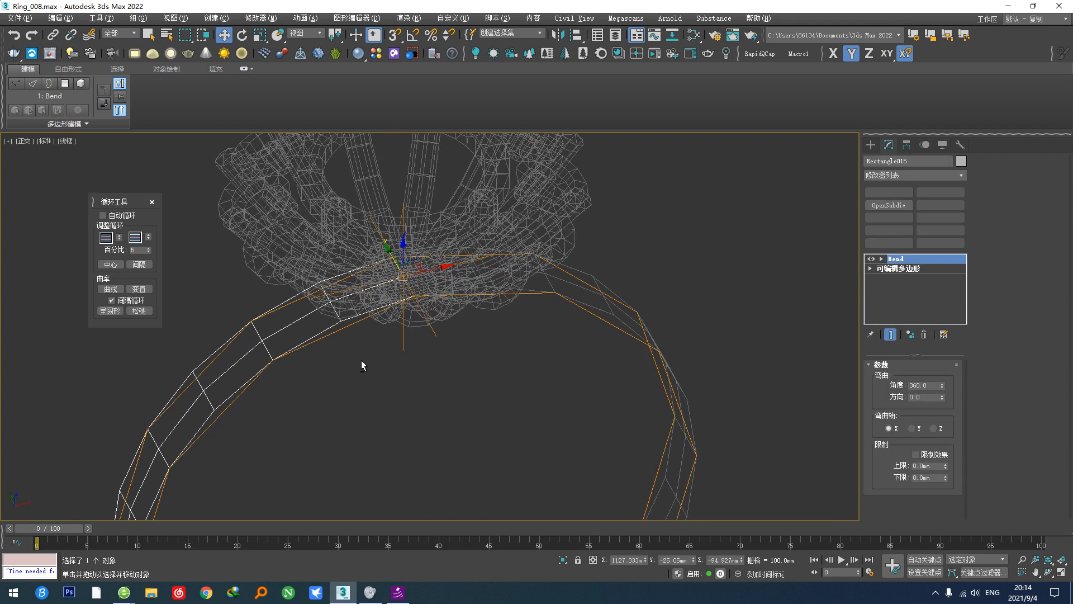
Step: Add an Edit Poly modifier above the Bend on the selected half of the ring band
{"action": "left_click", "coordinate": [911, 269]}
{"action": "left_click", "coordinate": [907, 260]}
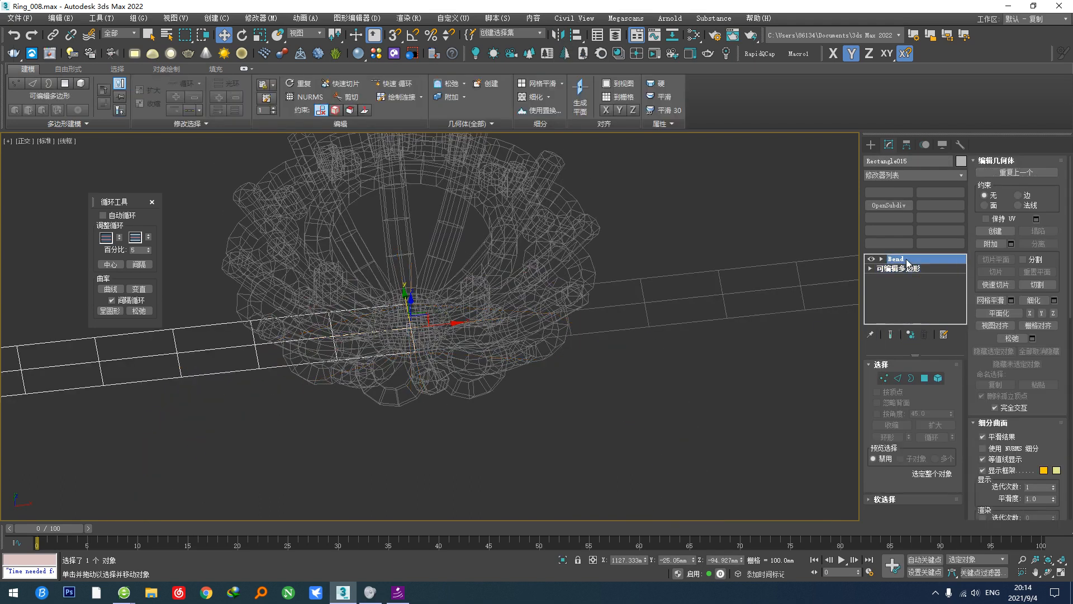
{"action": "right_click", "coordinate": [531, 374]}
{"action": "left_click", "coordinate": [501, 389]}
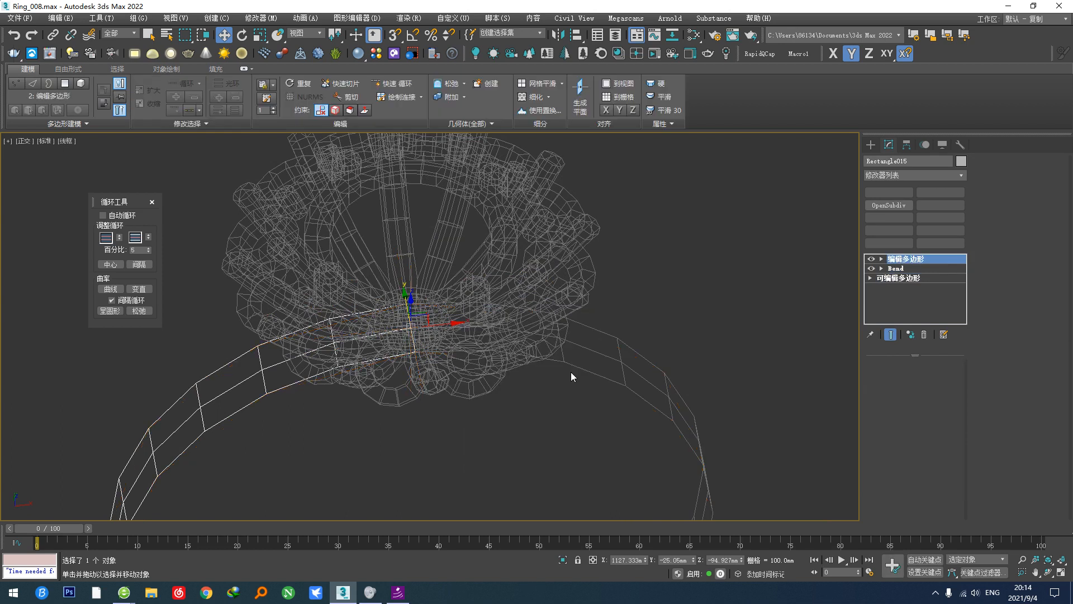
Step: In the front view, move the top end edge of one strand up and outward, away from the band's centre
{"action": "left_click", "coordinate": [1002, 174]}
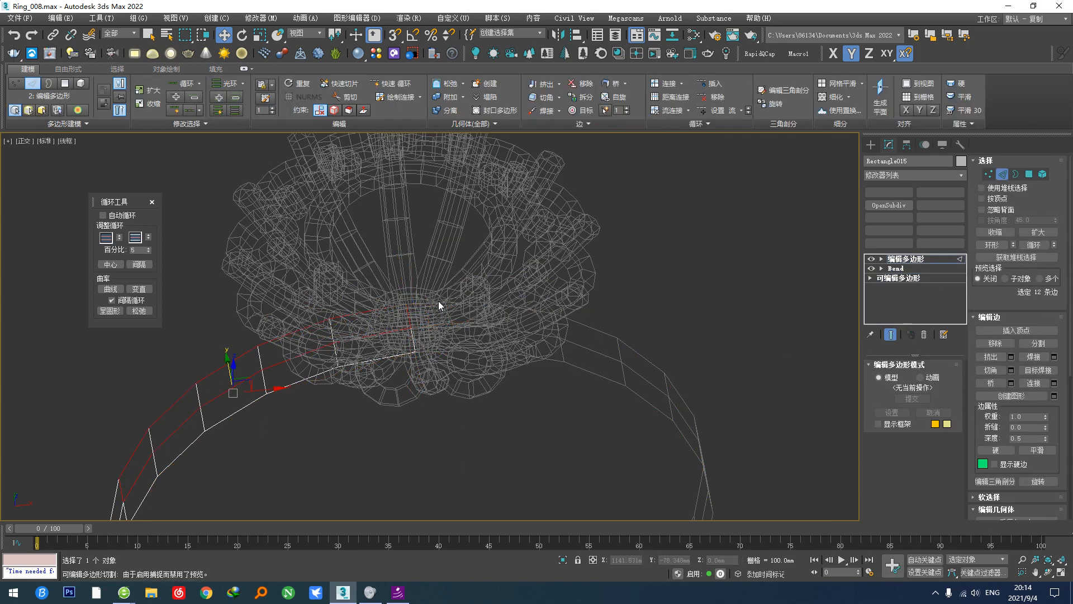
{"action": "left_click", "coordinate": [409, 318]}
{"action": "scroll", "coordinate": [412, 313], "scroll_direction": "down", "scroll_amount": 5}
{"action": "key", "text": "f"}
{"action": "scroll", "coordinate": [423, 313], "scroll_direction": "up", "scroll_amount": 5}
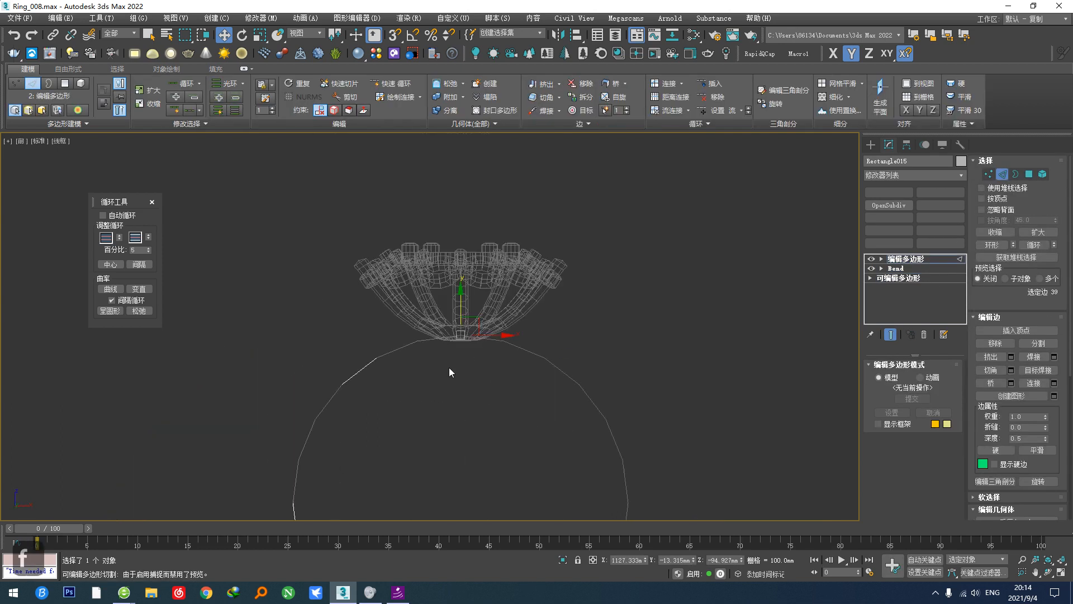
{"action": "scroll", "coordinate": [450, 371], "scroll_direction": "up", "scroll_amount": 3}
{"action": "left_click_drag", "start_coordinate": [476, 291], "coordinate": [359, 244]}
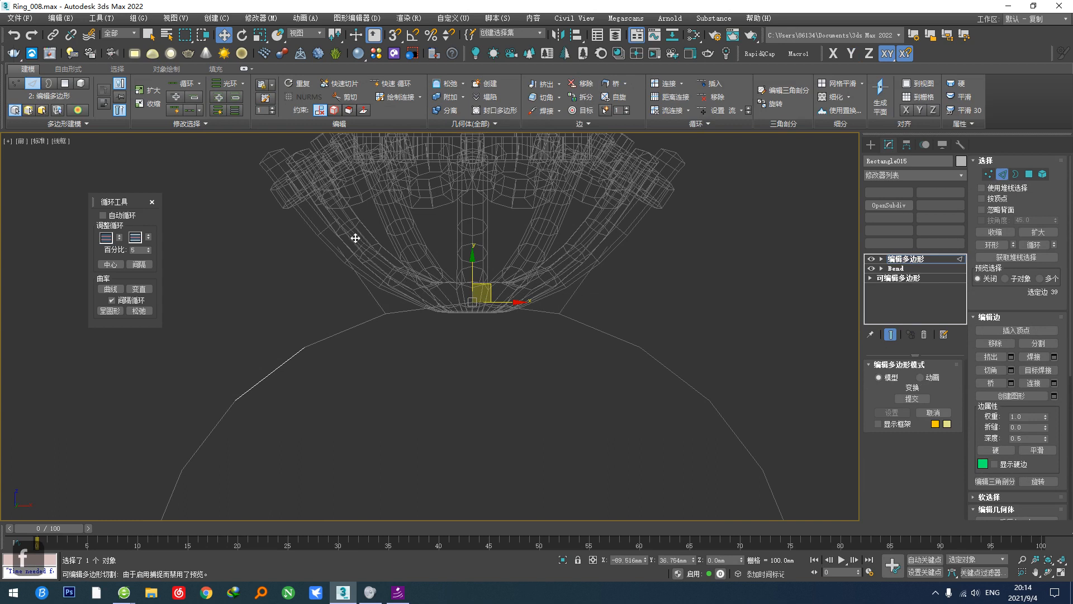
Step: Shift the next two cross edges of the raised strand outward so that the band forks below the stone setting
{"action": "middle_click_drag", "start_coordinate": [355, 238], "coordinate": [375, 258], "text": "alt"}
{"action": "left_click", "coordinate": [372, 298]}
{"action": "key", "text": "s"}
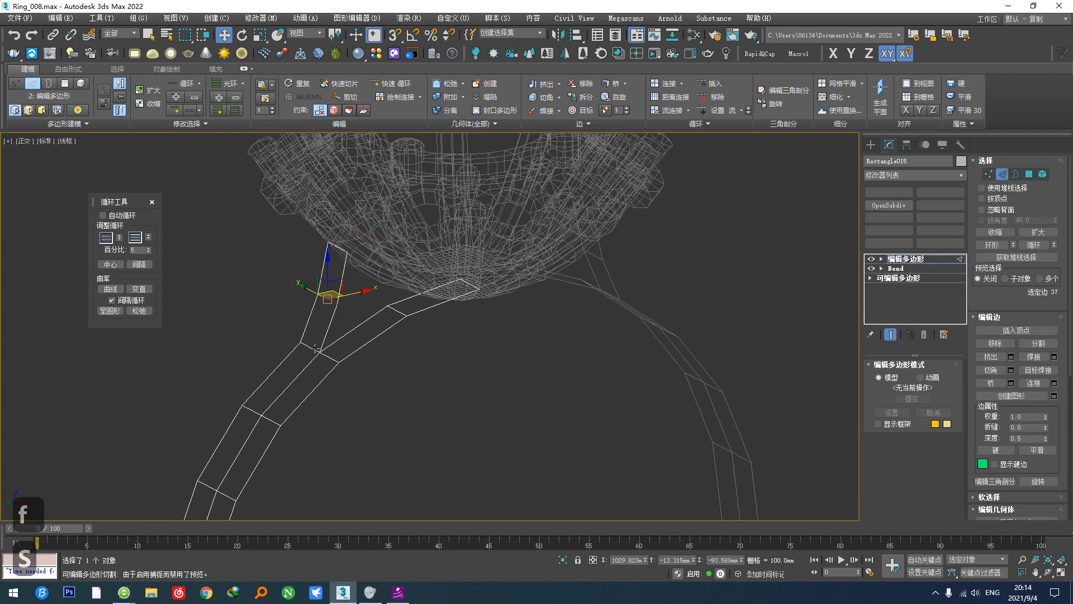
{"action": "left_click", "coordinate": [315, 347]}
{"action": "key", "text": "s"}
{"action": "middle_click_drag", "start_coordinate": [291, 379], "coordinate": [340, 331]}
{"action": "middle_click_drag", "start_coordinate": [309, 363], "coordinate": [326, 316]}
{"action": "scroll", "coordinate": [324, 318], "scroll_direction": "down", "scroll_amount": 2}
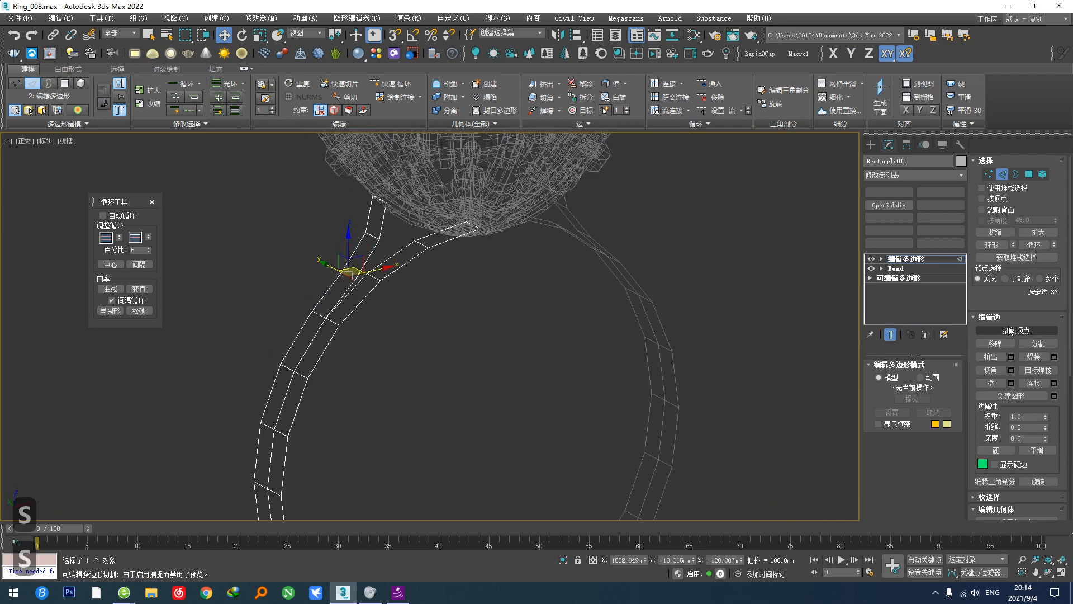
Step: Examine the open border between the two strands and the cross edge at the lower end of the split
{"action": "left_click", "coordinate": [1016, 174]}
{"action": "left_click", "coordinate": [279, 371]}
{"action": "middle_click_drag", "start_coordinate": [279, 371], "coordinate": [290, 380], "text": "alt"}
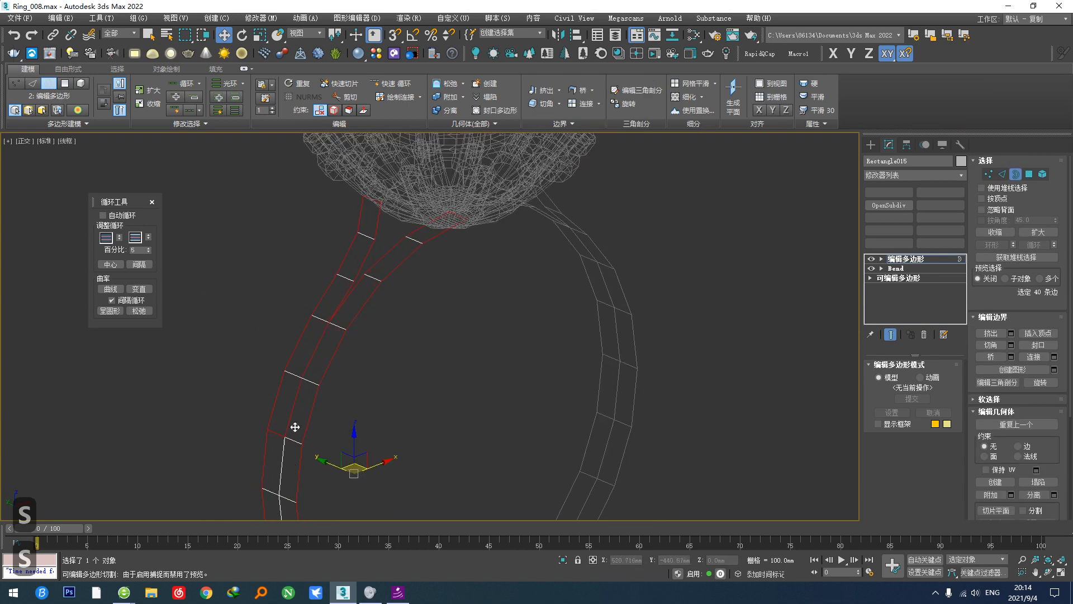
{"action": "middle_click_drag", "start_coordinate": [296, 427], "coordinate": [294, 395]}
{"action": "key", "text": "2"}
{"action": "scroll", "coordinate": [299, 366], "scroll_direction": "up", "scroll_amount": 3}
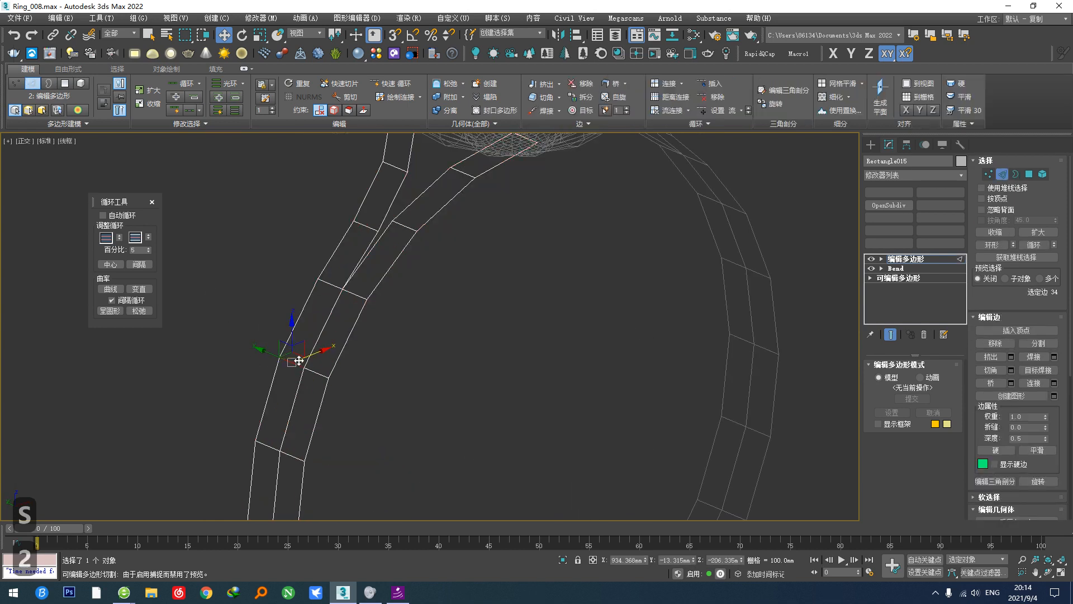
{"action": "key", "text": "f"}
{"action": "scroll", "coordinate": [375, 371], "scroll_direction": "up", "scroll_amount": 5}
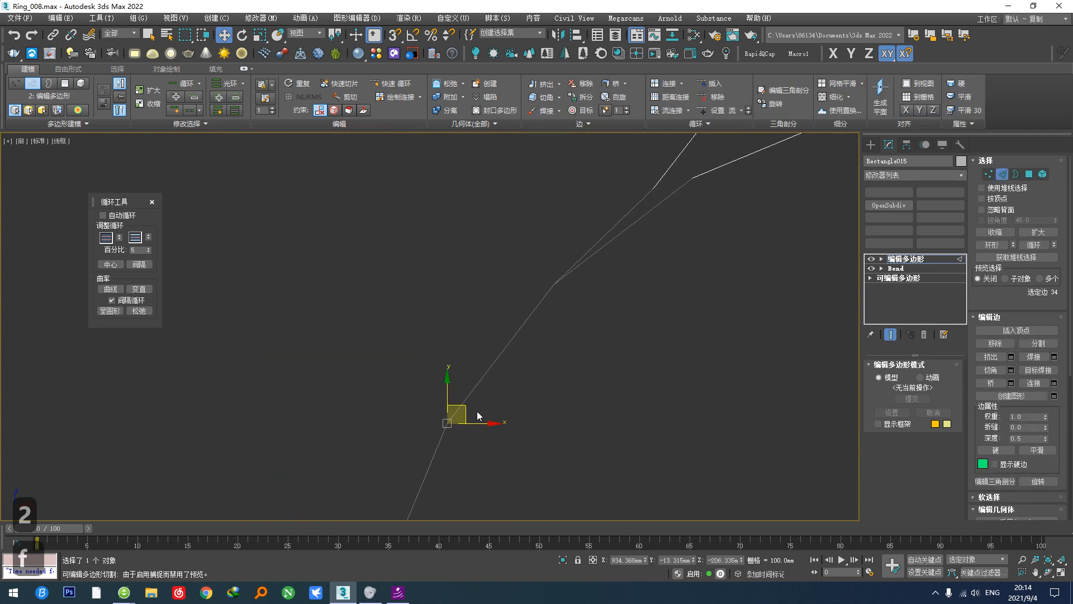
{"action": "mouse_move", "coordinate": [469, 412]}
{"action": "middle_mouse_down", "text": "alt"}
{"action": "mouse_move", "coordinate": [553, 427]}
{"action": "mouse_move", "coordinate": [455, 418]}
{"action": "middle_mouse_up", "text": "alt"}
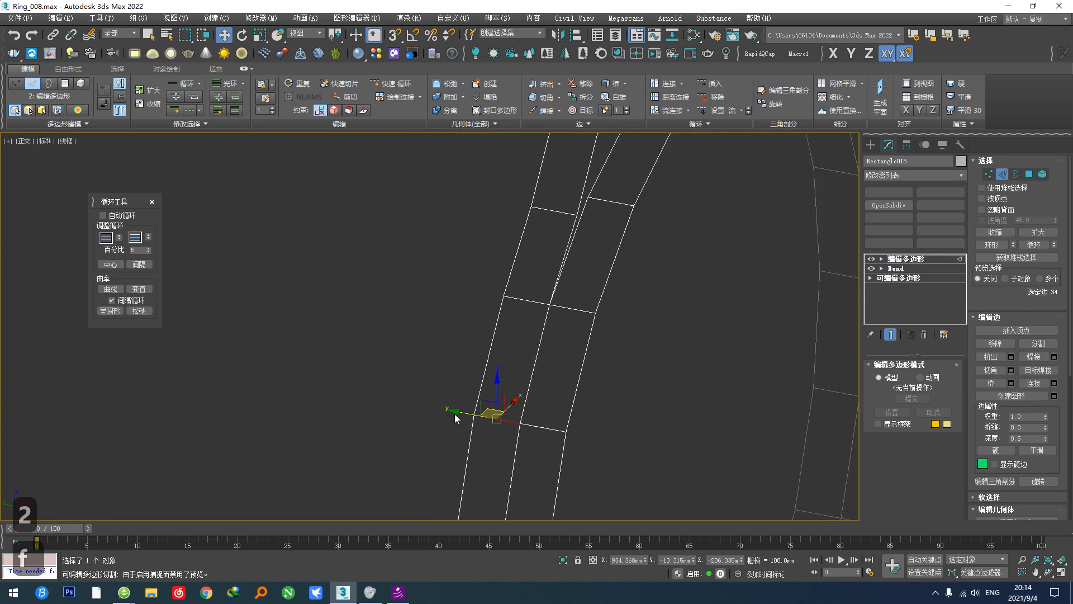
Step: Move the inner vertex of the lowest split cross edge outward to open a gap between the strands
{"action": "key", "text": "1"}
{"action": "scroll", "coordinate": [518, 428], "scroll_direction": "up", "scroll_amount": 3}
{"action": "left_click", "coordinate": [520, 419]}
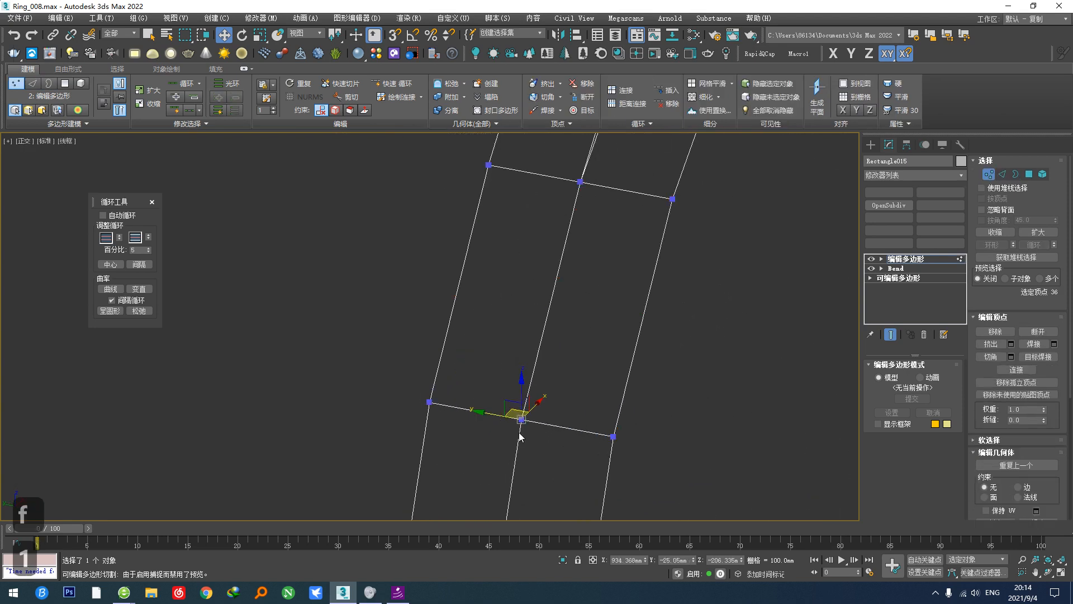
{"action": "key", "text": "2"}
{"action": "key", "text": "alt+1"}
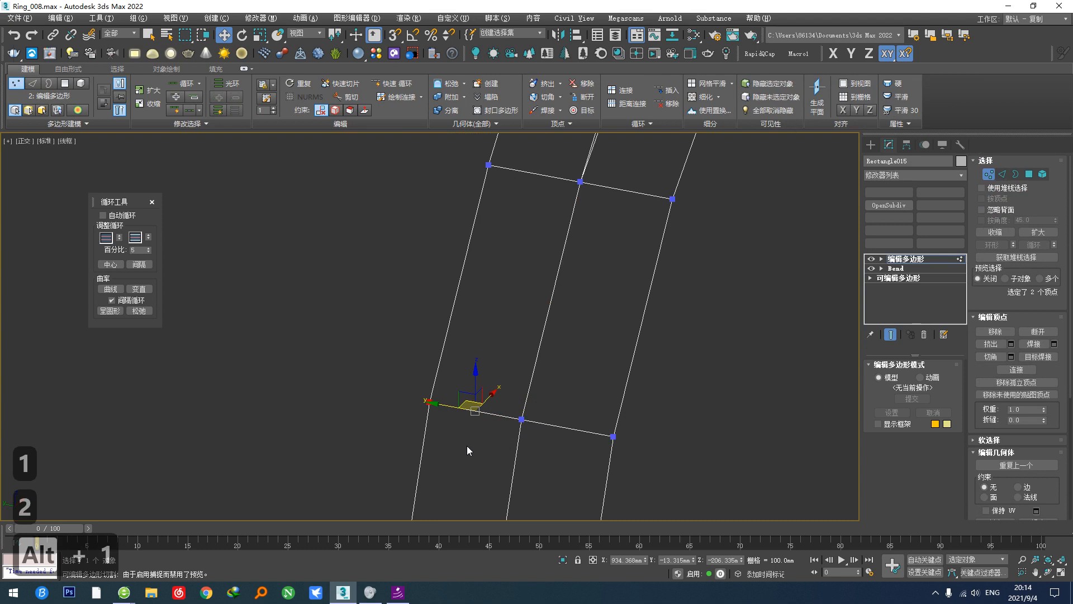
{"action": "left_click_drag", "start_coordinate": [487, 416], "coordinate": [505, 382]}
Step: Shift the next cross edge up the strand outward along Y, and adjust vertices on it and the edge below to widen the gap
{"action": "key", "text": "2"}
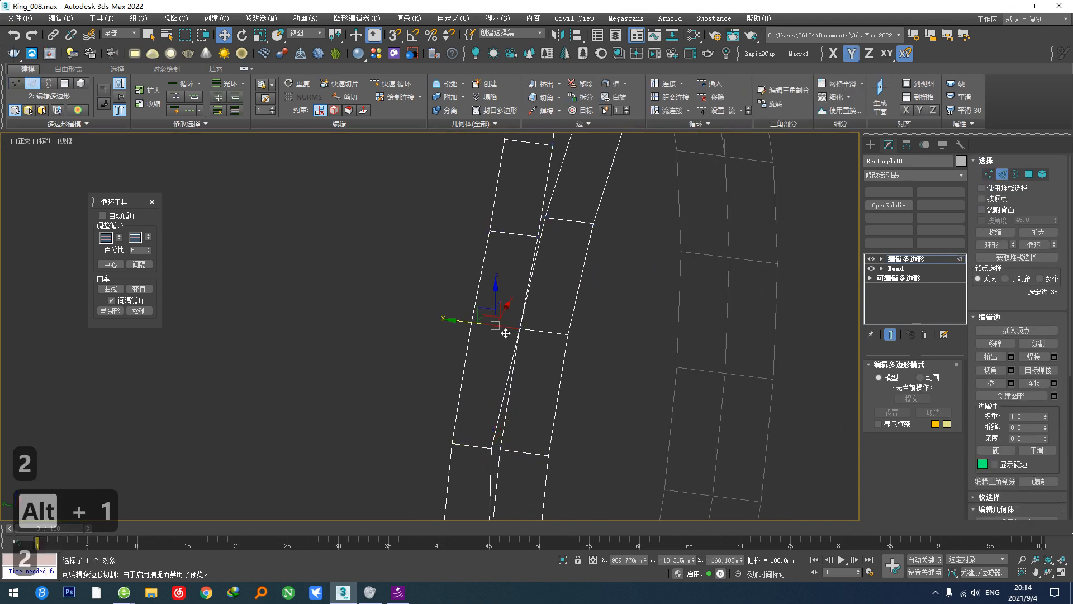
{"action": "left_click_drag", "start_coordinate": [463, 320], "coordinate": [451, 319]}
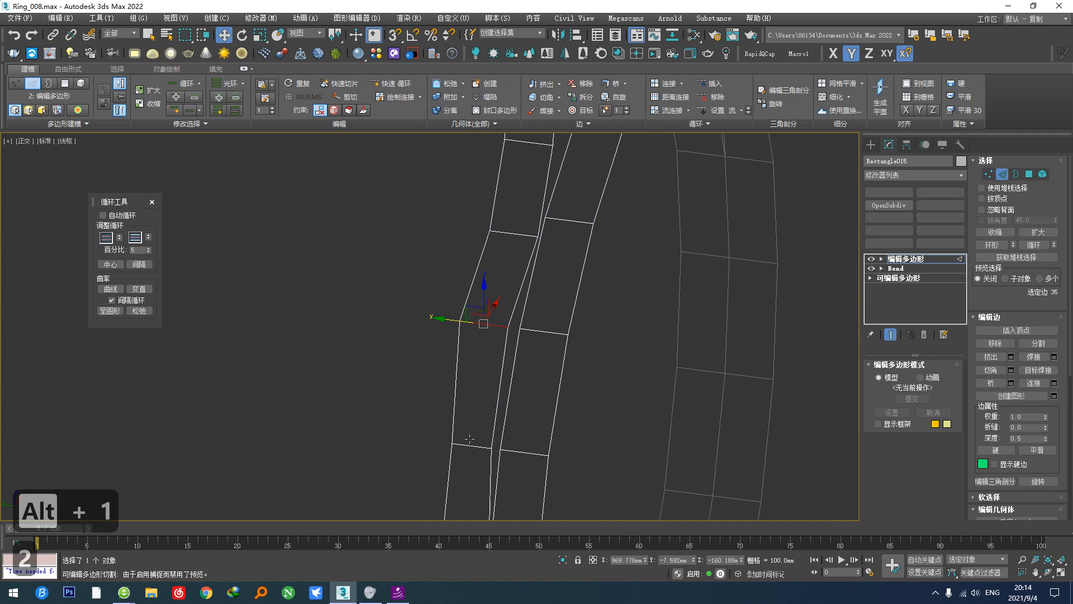
{"action": "key", "text": "1"}
{"action": "left_click_drag", "start_coordinate": [433, 442], "coordinate": [427, 441]}
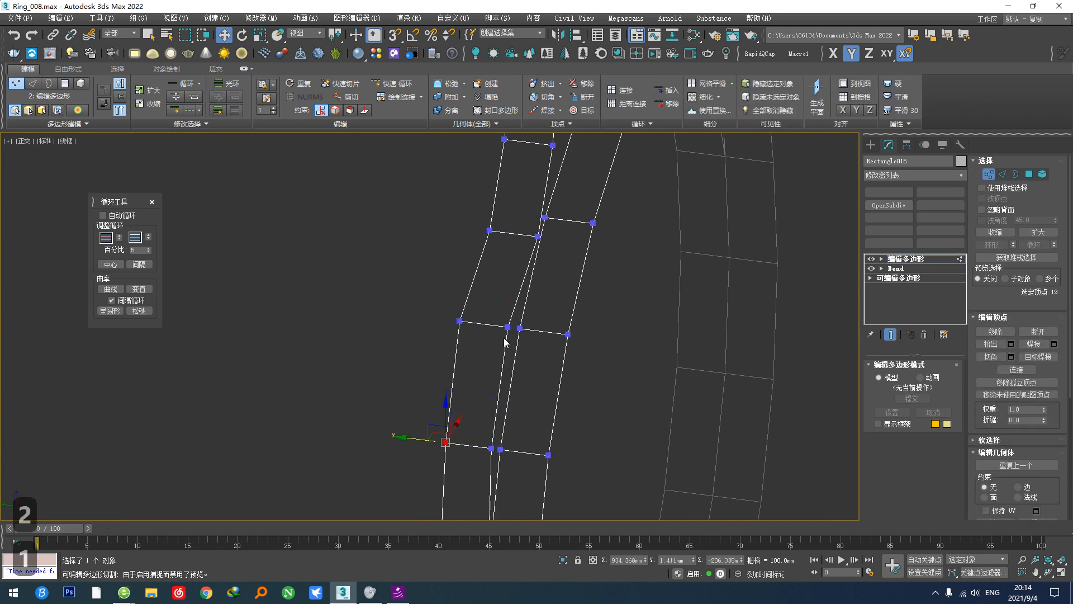
{"action": "left_click_drag", "start_coordinate": [484, 326], "coordinate": [475, 324]}
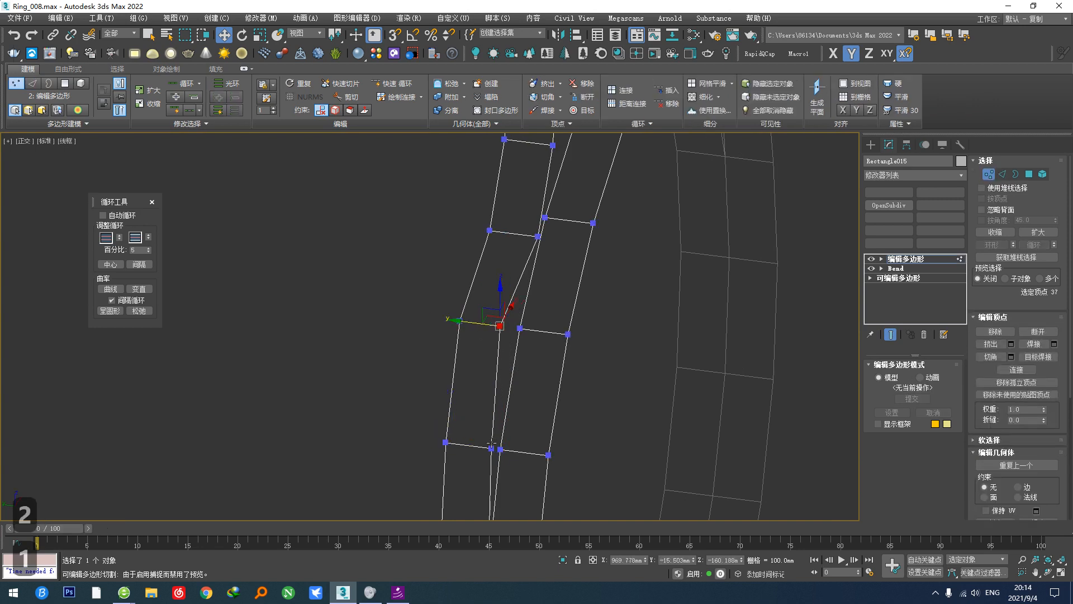
{"action": "left_click_drag", "start_coordinate": [486, 440], "coordinate": [464, 440]}
Step: Move the inner and outer vertices of the strand's two upper cross edges outward along Y to even out its curve
{"action": "middle_click_drag", "start_coordinate": [514, 276], "coordinate": [514, 423]}
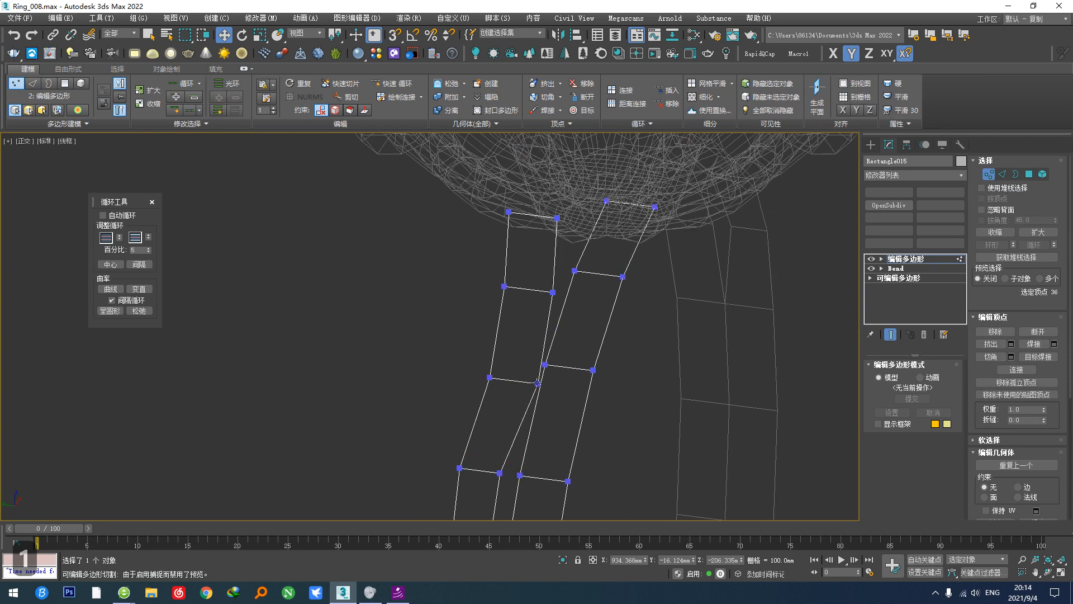
{"action": "left_click_drag", "start_coordinate": [509, 383], "coordinate": [463, 374]}
{"action": "left_click_drag", "start_coordinate": [503, 287], "coordinate": [474, 286]}
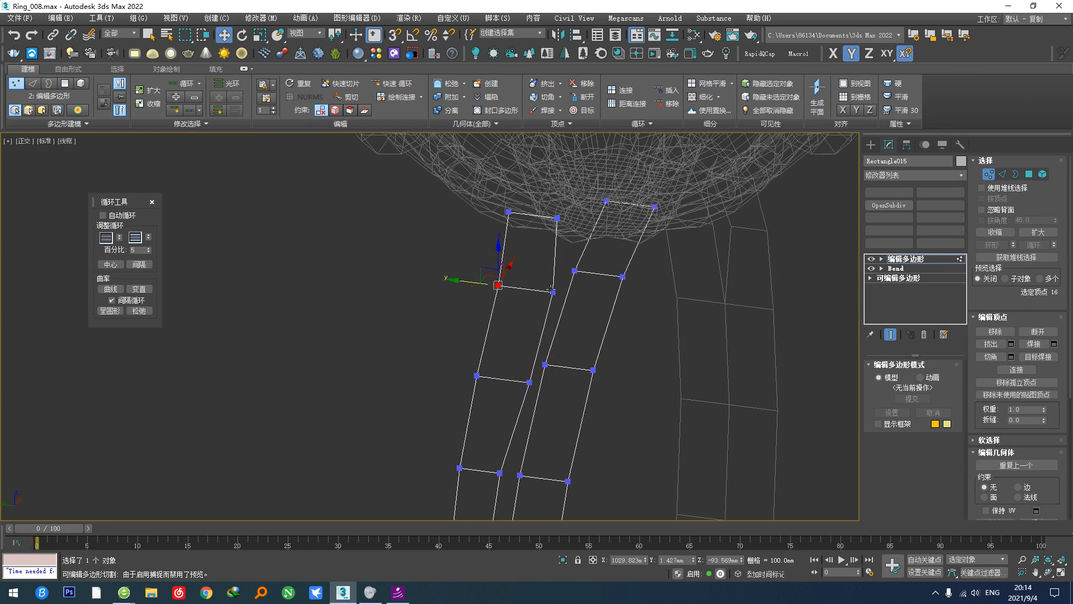
{"action": "left_click_drag", "start_coordinate": [561, 299], "coordinate": [513, 289]}
{"action": "left_click_drag", "start_coordinate": [510, 379], "coordinate": [499, 377]}
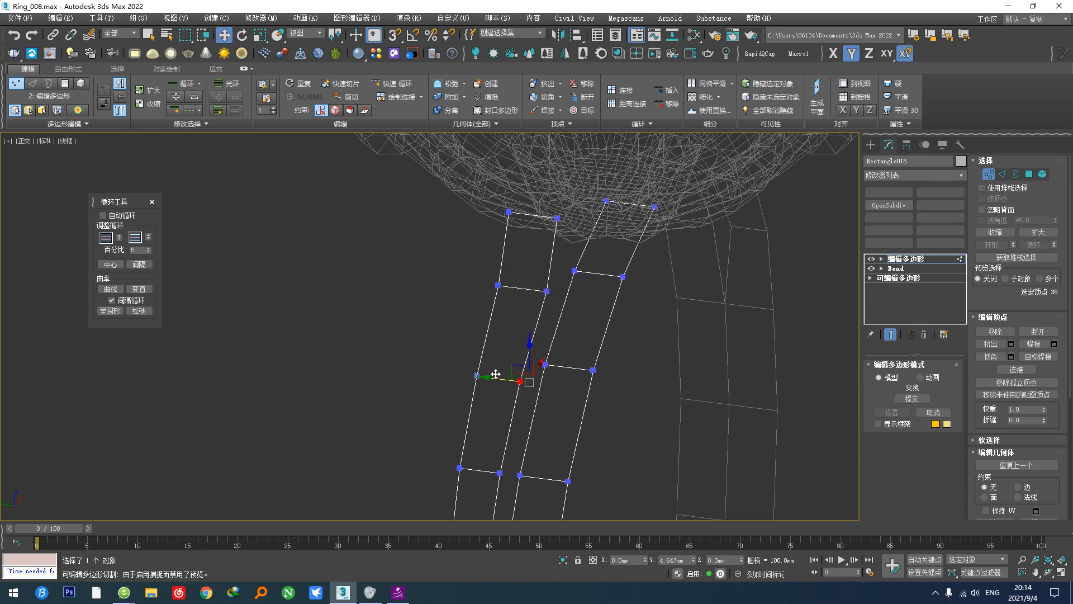
Step: Pull the outer vertices of the two lower cross edges outward along Y to round the strand's outer contour
{"action": "scroll", "coordinate": [495, 402], "scroll_direction": "down", "scroll_amount": 5}
{"action": "middle_click_drag", "start_coordinate": [494, 403], "coordinate": [526, 458], "text": "alt"}
{"action": "scroll", "coordinate": [523, 463], "scroll_direction": "up", "scroll_amount": 2}
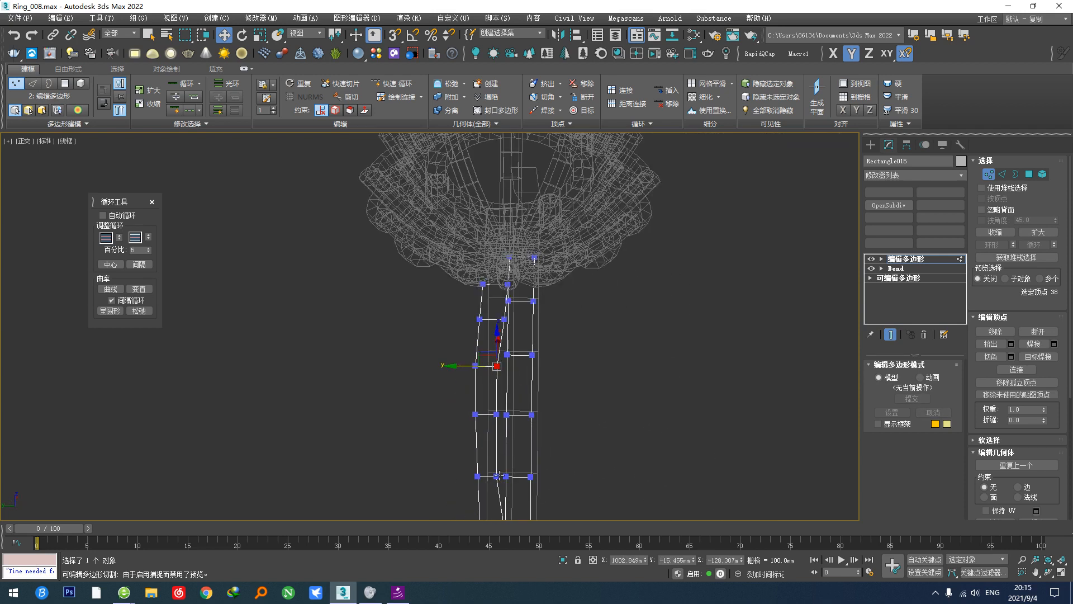
{"action": "scroll", "coordinate": [476, 414], "scroll_direction": "up", "scroll_amount": 4}
{"action": "left_click_drag", "start_coordinate": [481, 421], "coordinate": [443, 410]}
{"action": "middle_click_drag", "start_coordinate": [459, 440], "coordinate": [448, 377]}
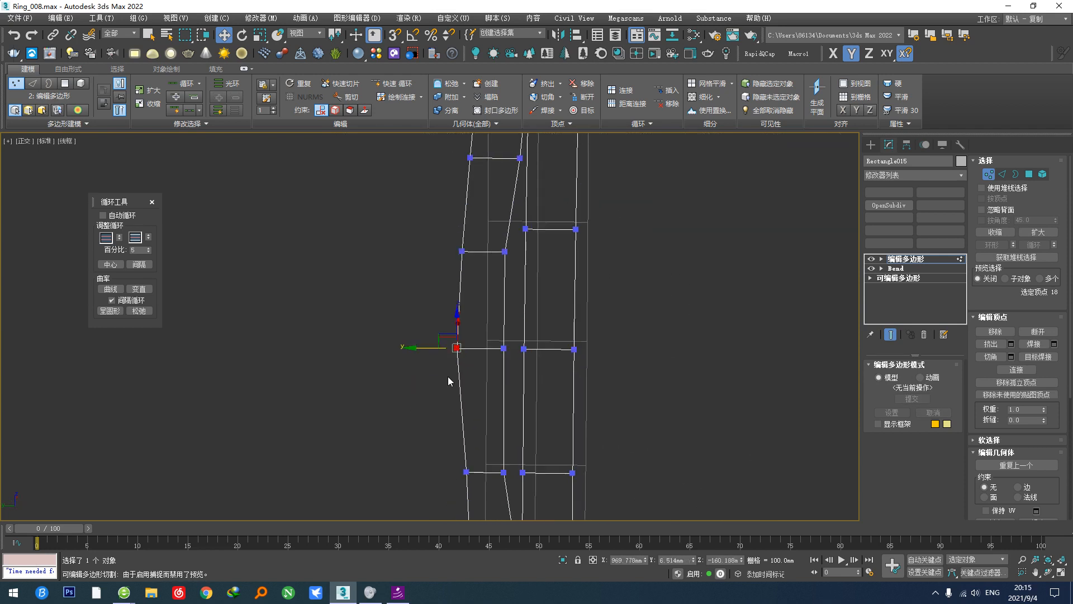
{"action": "left_click", "coordinate": [467, 472], "text": "ctrl"}
Step: Apply a Shell modifier on top of the Edit Poly to give the ring band thickness
{"action": "key", "text": "f"}
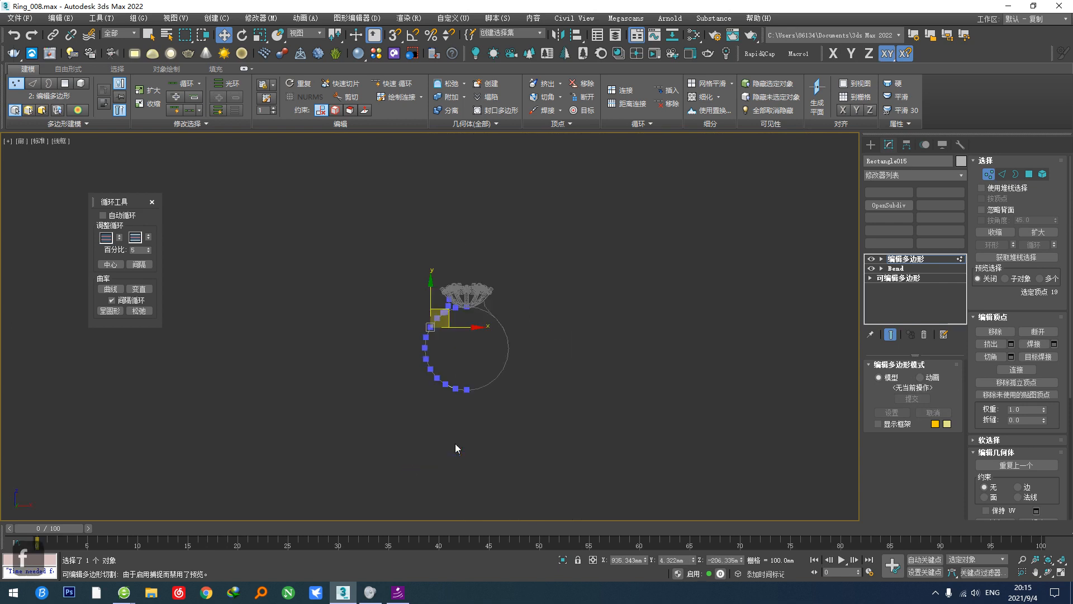
{"action": "scroll", "coordinate": [454, 290], "scroll_direction": "up", "scroll_amount": 5}
{"action": "scroll", "coordinate": [455, 290], "scroll_direction": "up", "scroll_amount": 1}
{"action": "scroll", "coordinate": [394, 445], "scroll_direction": "up", "scroll_amount": 1}
{"action": "middle_click_drag", "start_coordinate": [313, 470], "coordinate": [339, 374]}
{"action": "scroll", "coordinate": [338, 374], "scroll_direction": "up", "scroll_amount": 2}
{"action": "left_click_drag", "start_coordinate": [352, 317], "coordinate": [442, 378]}
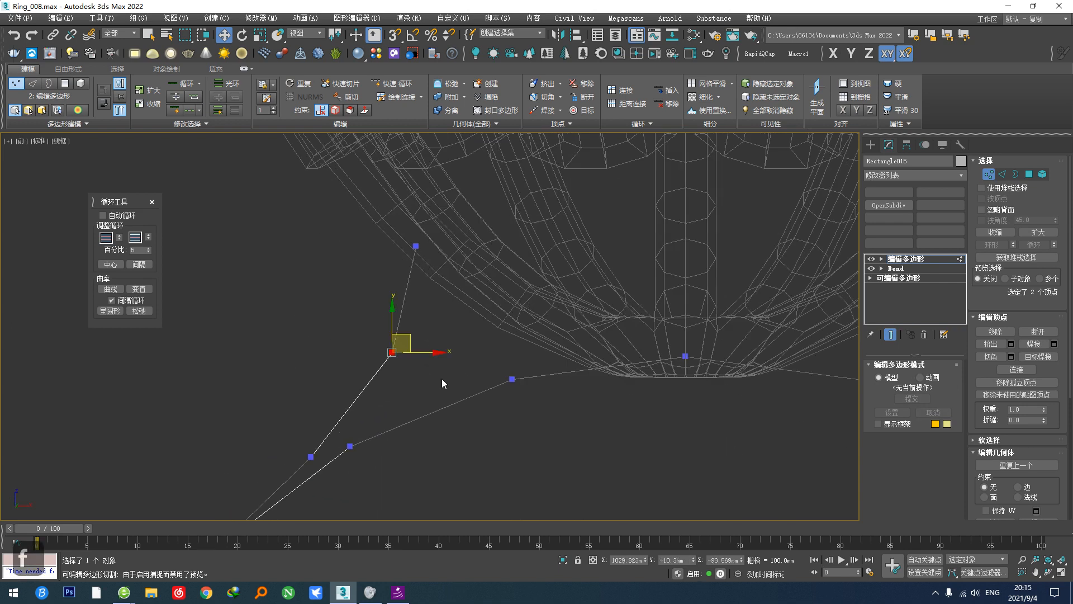
{"action": "left_click", "coordinate": [912, 259]}
{"action": "right_click", "coordinate": [672, 345]}
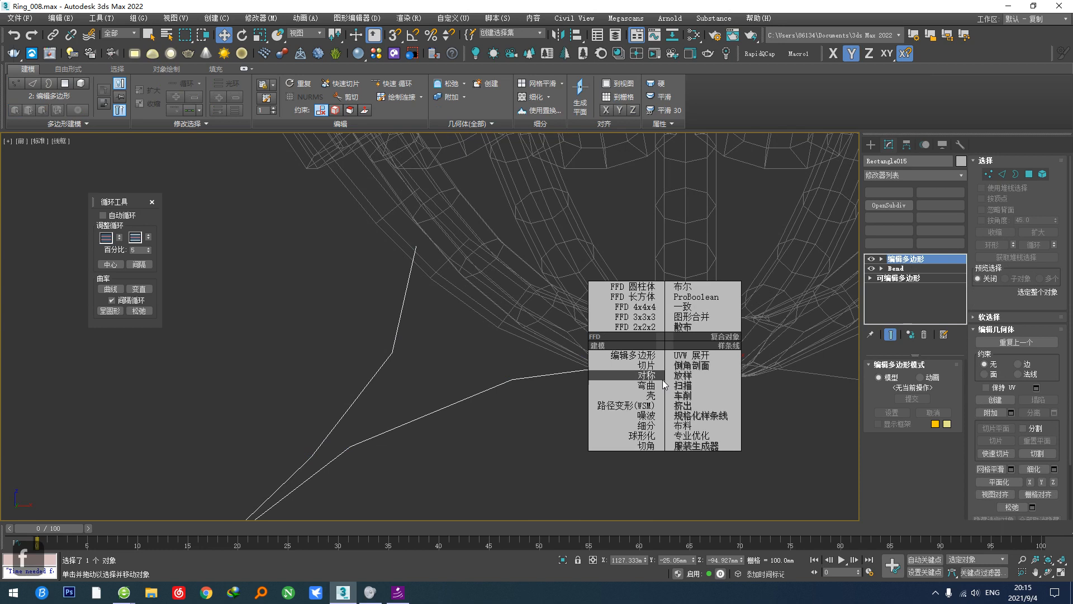
{"action": "left_click", "coordinate": [653, 395]}
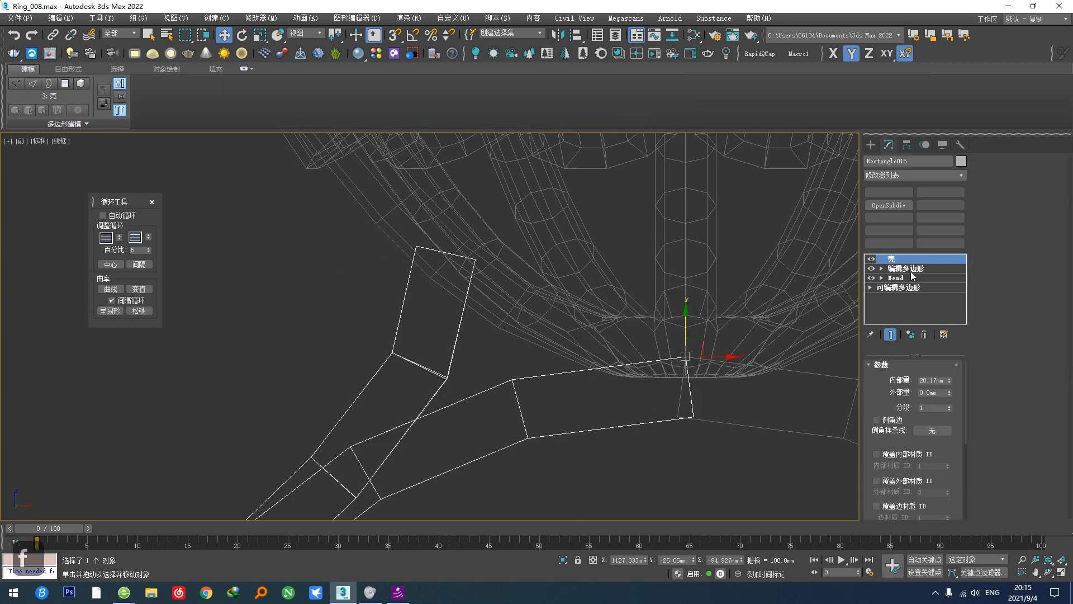
Step: Back in the Edit Poly vertices, move the strand's top end vertices outward beside the setting, with shaded display turned on
{"action": "left_click", "coordinate": [907, 268]}
{"action": "left_click", "coordinate": [989, 176]}
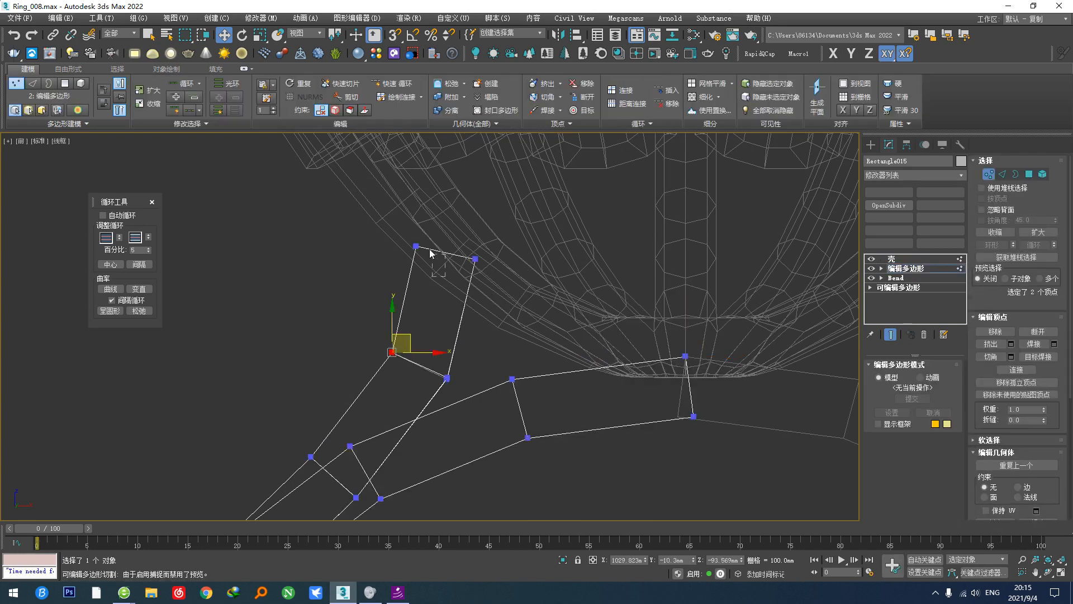
{"action": "mouse_move", "coordinate": [429, 252]}
{"action": "left_mouse_down"}
{"action": "mouse_move", "coordinate": [404, 238]}
{"action": "mouse_move", "coordinate": [418, 233]}
{"action": "mouse_move", "coordinate": [362, 229]}
{"action": "left_mouse_up"}
{"action": "key", "text": "F3"}
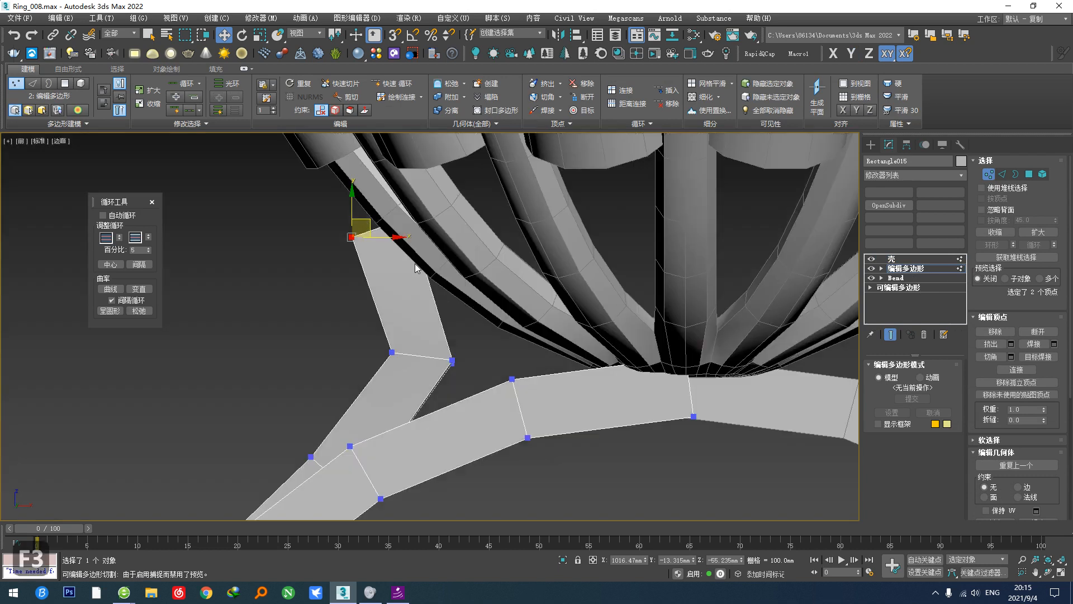
{"action": "middle_click_drag", "start_coordinate": [415, 264], "coordinate": [449, 288]}
{"action": "scroll", "coordinate": [449, 291], "scroll_direction": "down", "scroll_amount": 2}
{"action": "left_click", "coordinate": [401, 320]}
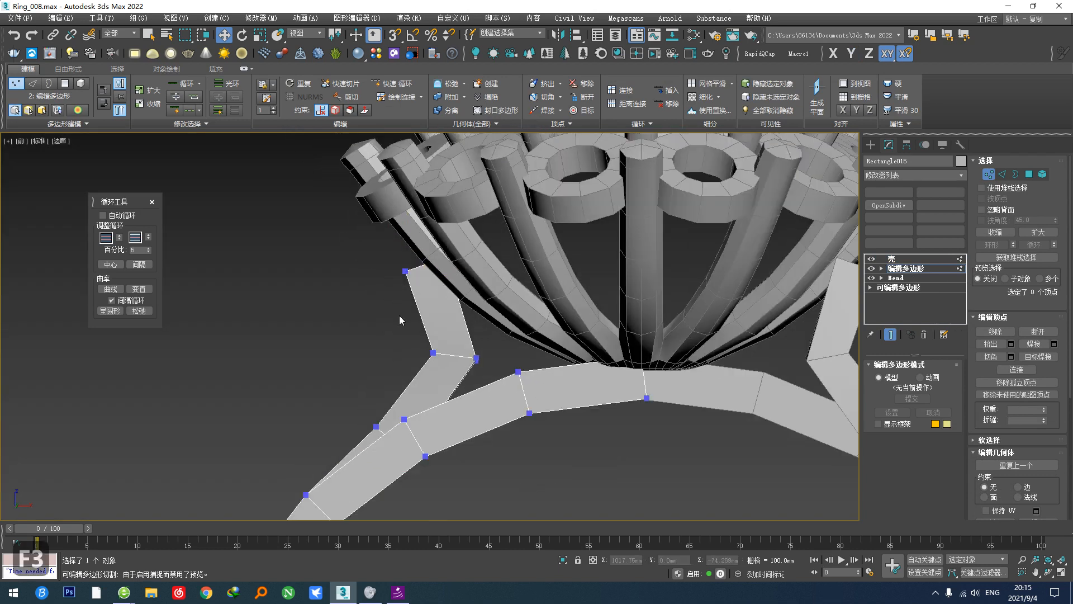
{"action": "mouse_move", "coordinate": [402, 272]}
{"action": "left_mouse_down"}
{"action": "mouse_move", "coordinate": [394, 263]}
{"action": "mouse_move", "coordinate": [420, 267]}
{"action": "left_mouse_up"}
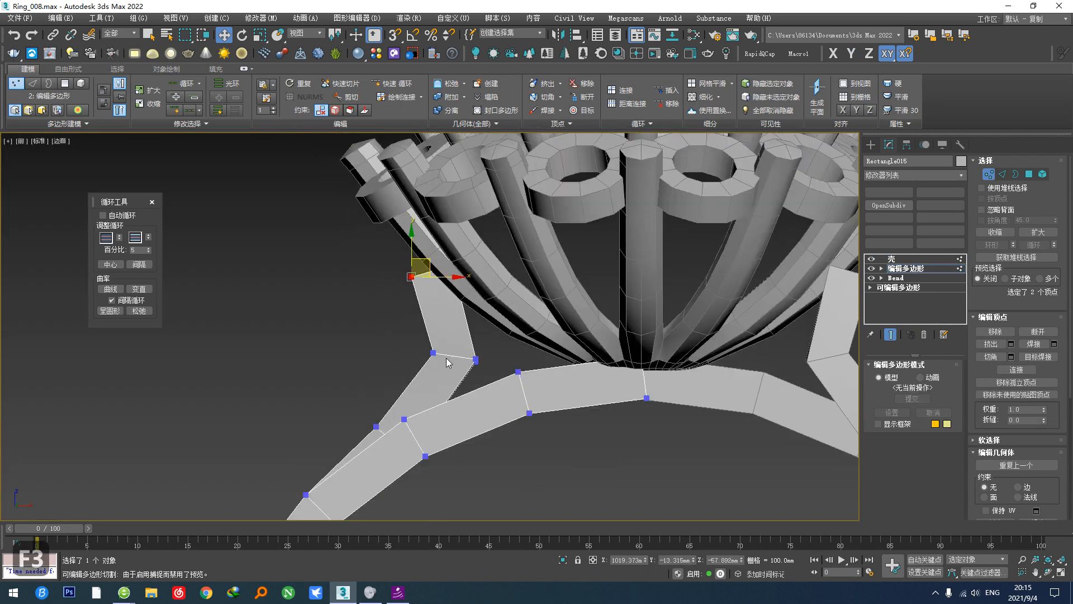
Step: Undo the trial moves of the vertex pair below the strand's end, and reposition the pair up and outward
{"action": "left_click_drag", "start_coordinate": [433, 352], "coordinate": [417, 296]}
{"action": "key", "text": "ctrl+z"}
{"action": "key", "text": "ctrl+z"}
{"action": "key", "text": "ctrl+z"}
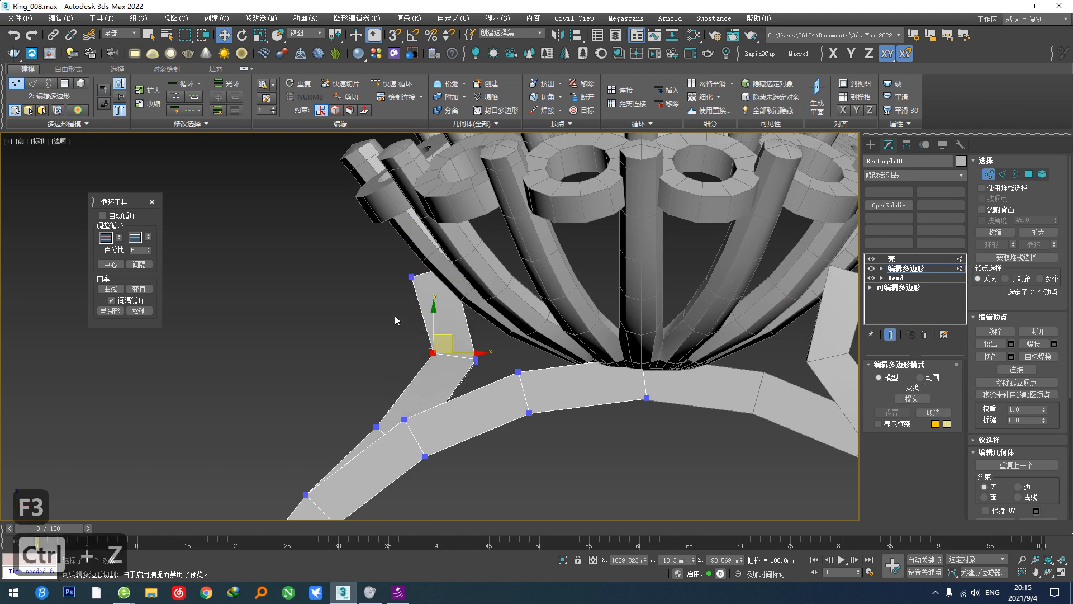
{"action": "key", "text": "ctrl+z"}
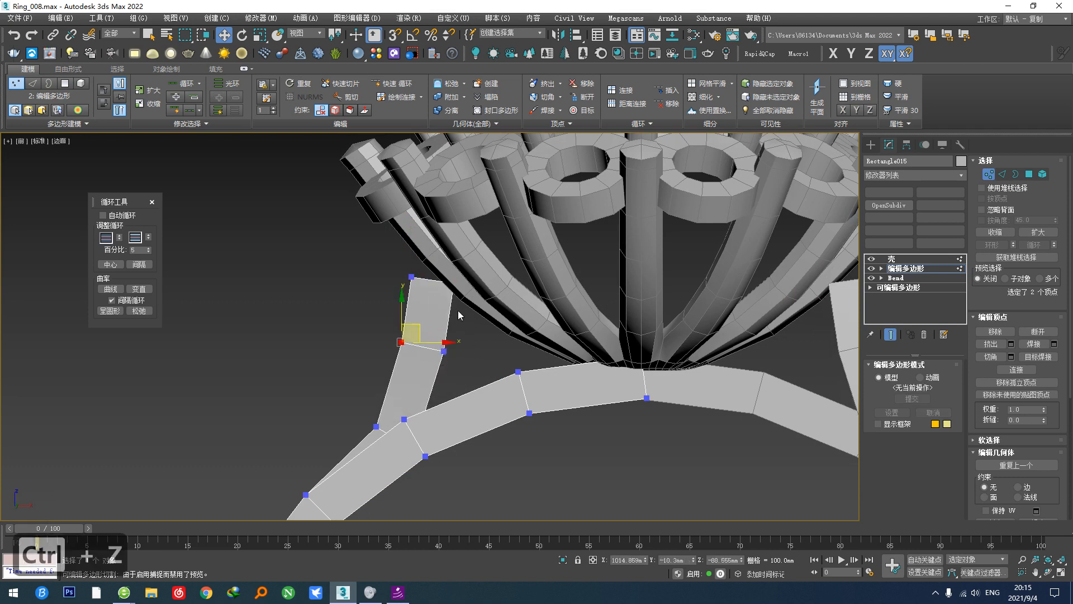
Step: Move the strand's cross edge just above the fork slightly outward in the front view, and check the band's shape from the side
{"action": "middle_click_drag", "start_coordinate": [388, 414], "coordinate": [461, 409]}
{"action": "key", "text": "2"}
{"action": "left_click", "coordinate": [390, 371], "text": "ctrl"}
{"action": "left_click_drag", "start_coordinate": [351, 371], "coordinate": [341, 371]}
{"action": "middle_click_drag", "start_coordinate": [342, 375], "coordinate": [410, 259], "text": "alt"}
{"action": "scroll", "coordinate": [419, 366], "scroll_direction": "down", "scroll_amount": 3}
{"action": "middle_click_drag", "start_coordinate": [387, 392], "coordinate": [397, 424]}
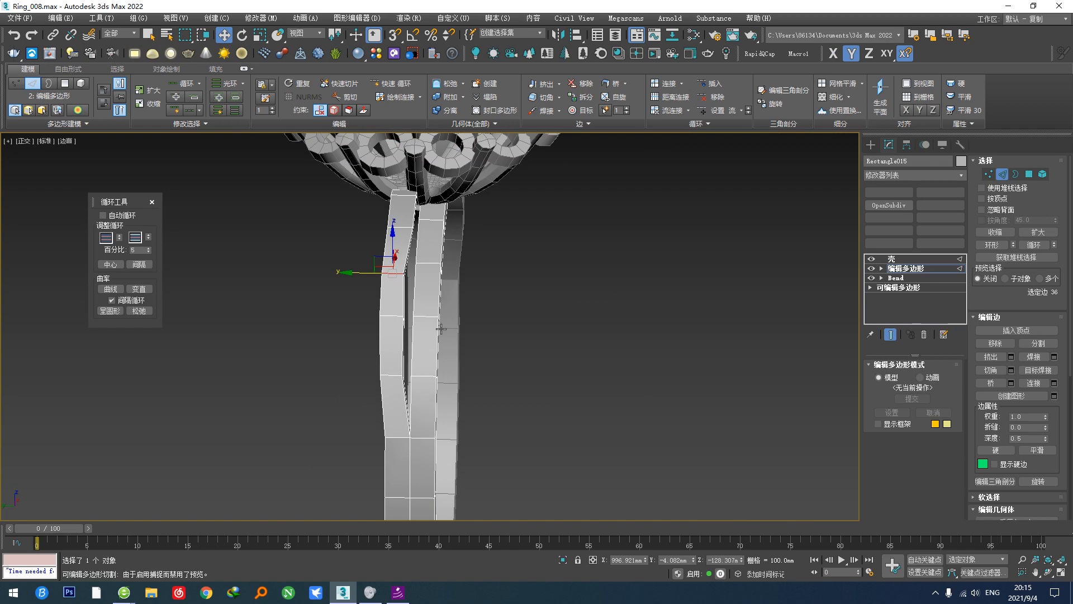
{"action": "middle_click_drag", "start_coordinate": [405, 192], "coordinate": [409, 311]}
{"action": "scroll", "coordinate": [414, 291], "scroll_direction": "up", "scroll_amount": 2}
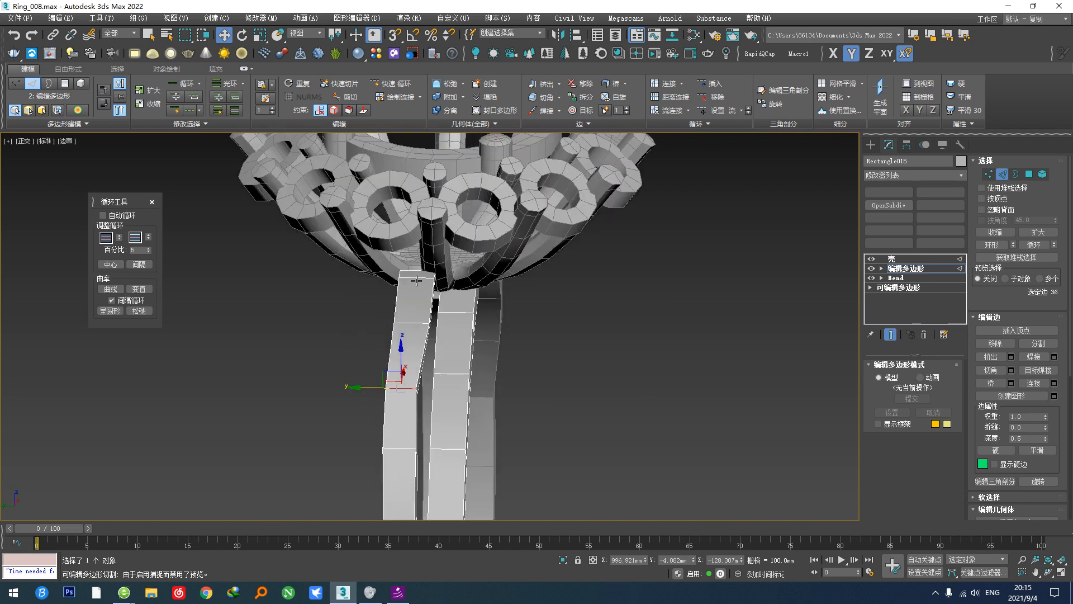
Step: Move the strand's top end edge inward beneath the flower setting
{"action": "left_click", "coordinate": [417, 278]}
{"action": "left_click_drag", "start_coordinate": [415, 286], "coordinate": [423, 305]}
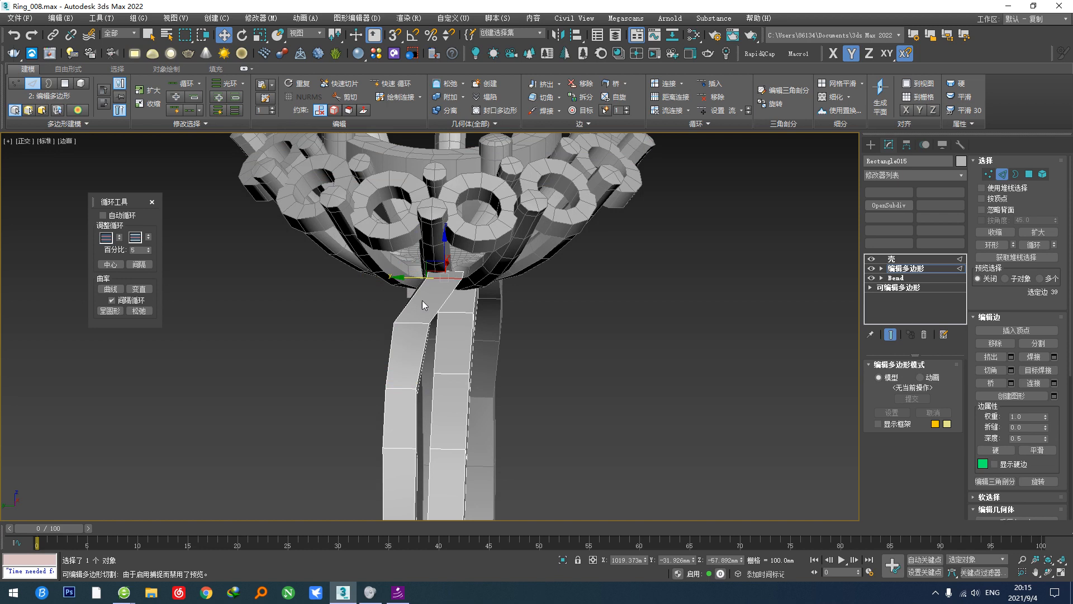
{"action": "key", "text": "f"}
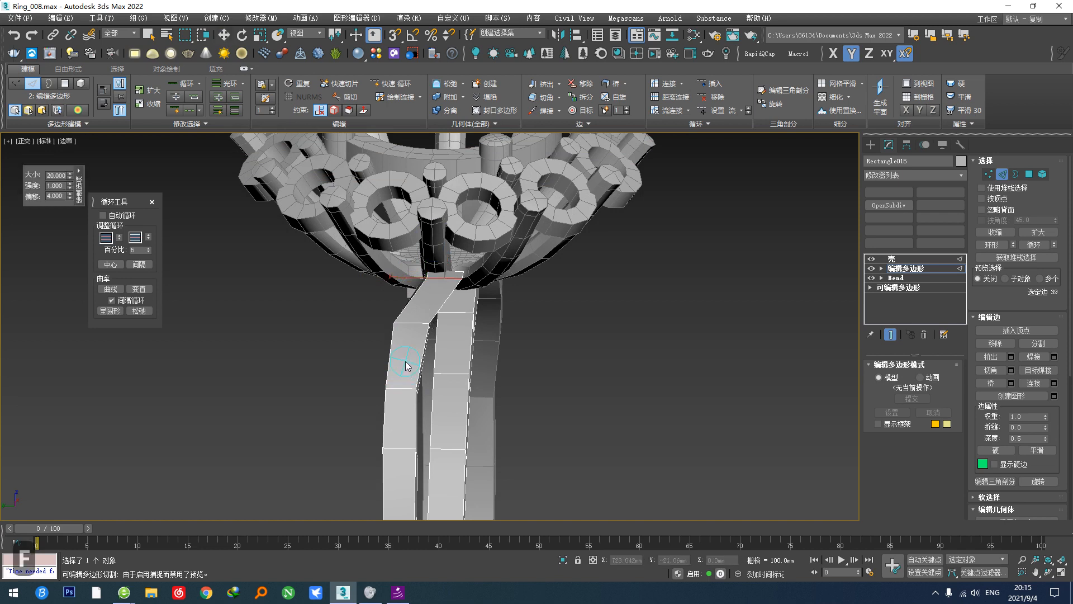
Step: Insert additional cross edges along the upper part of the strand with Swift Loop
{"action": "key", "text": "v"}
{"action": "middle_click_drag", "start_coordinate": [416, 385], "coordinate": [405, 354], "text": "alt"}
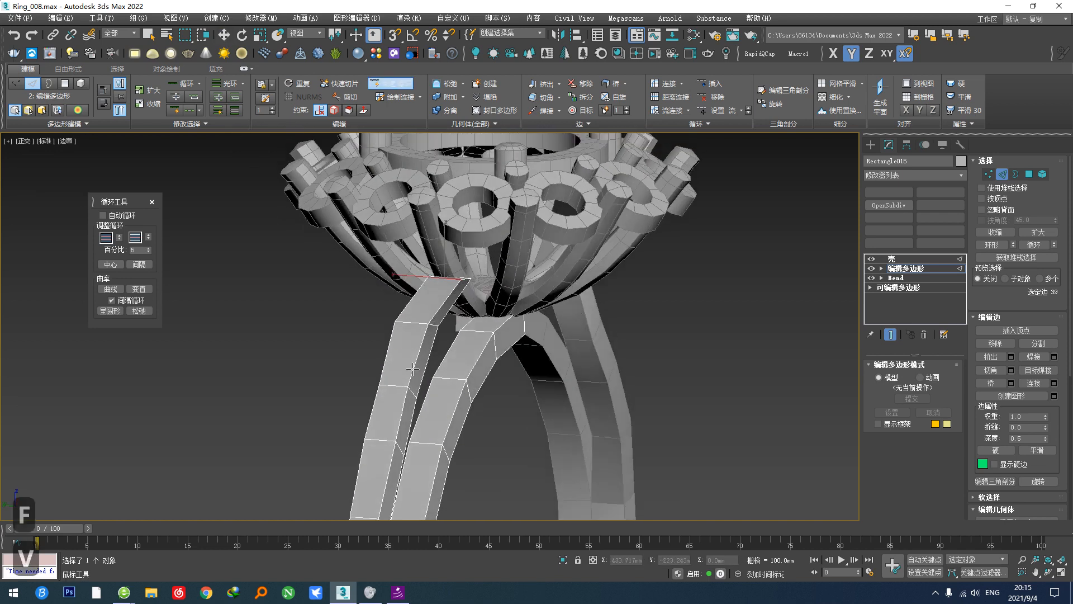
{"action": "left_click", "coordinate": [426, 319]}
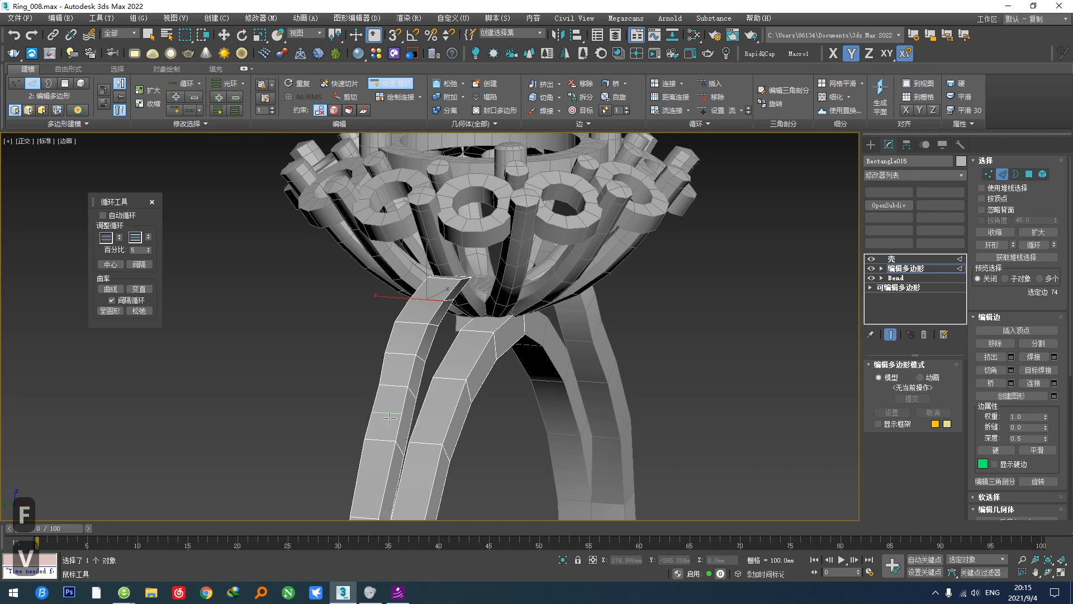
Step: Delete the Shell modifier from the band and return to edge editing in the Edit Poly
{"action": "key", "text": "2"}
{"action": "key", "text": "2"}
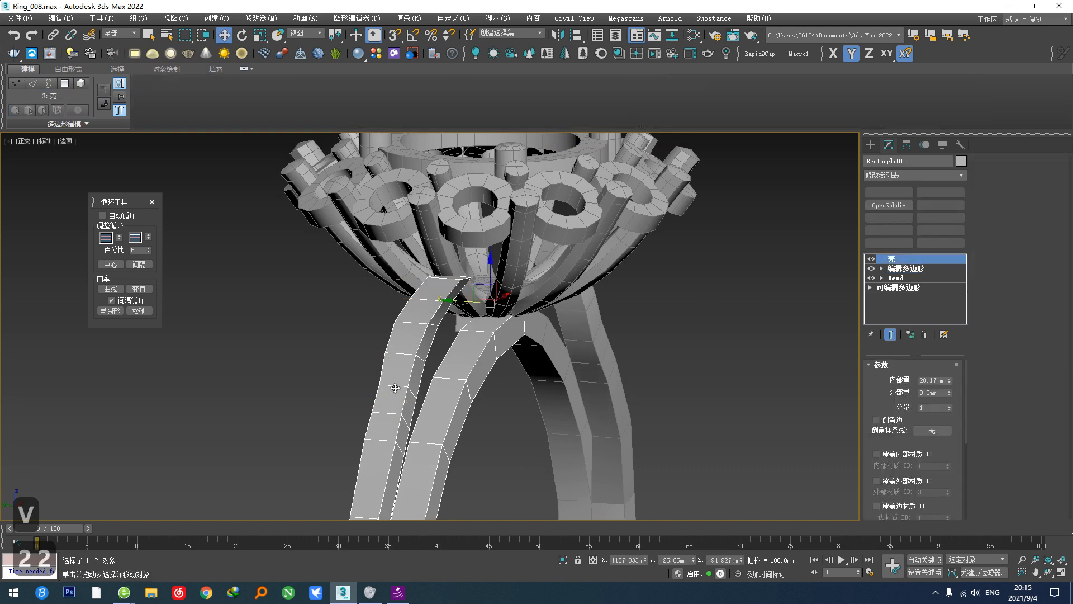
{"action": "left_click", "coordinate": [924, 335]}
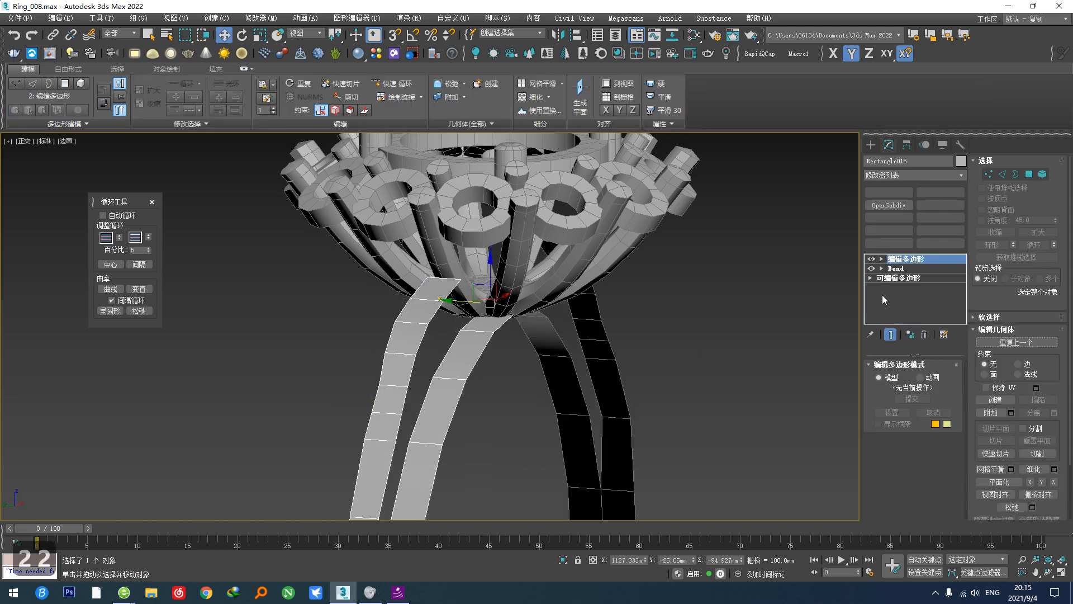
{"action": "left_click", "coordinate": [1003, 174]}
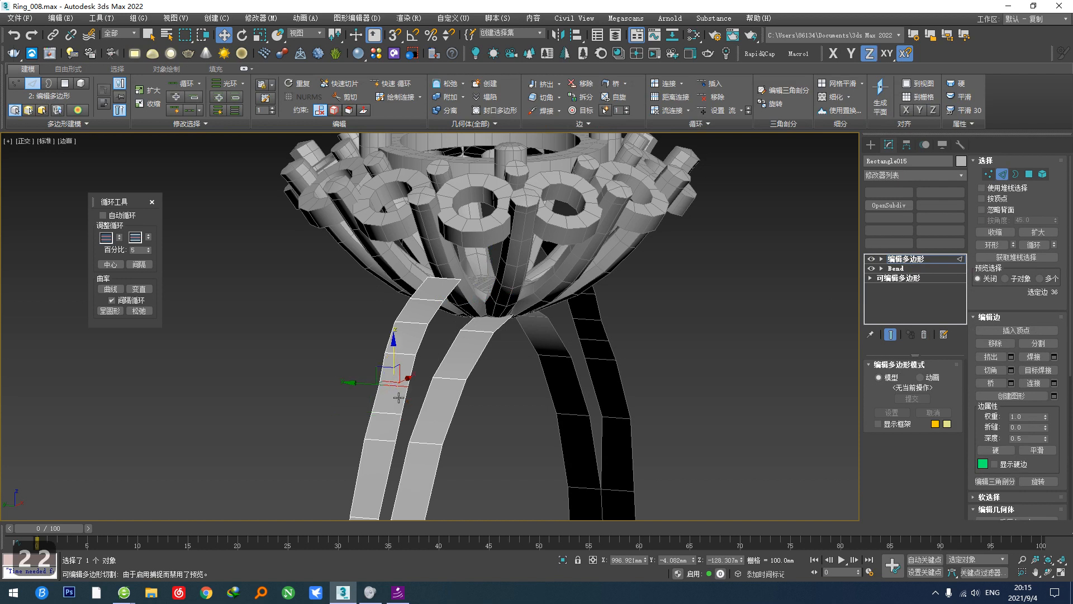
Step: Nudge the cross edges in the strand's upper section to smooth its bend, undoing the unwanted trial moves
{"action": "key", "text": "s"}
{"action": "key", "text": "s"}
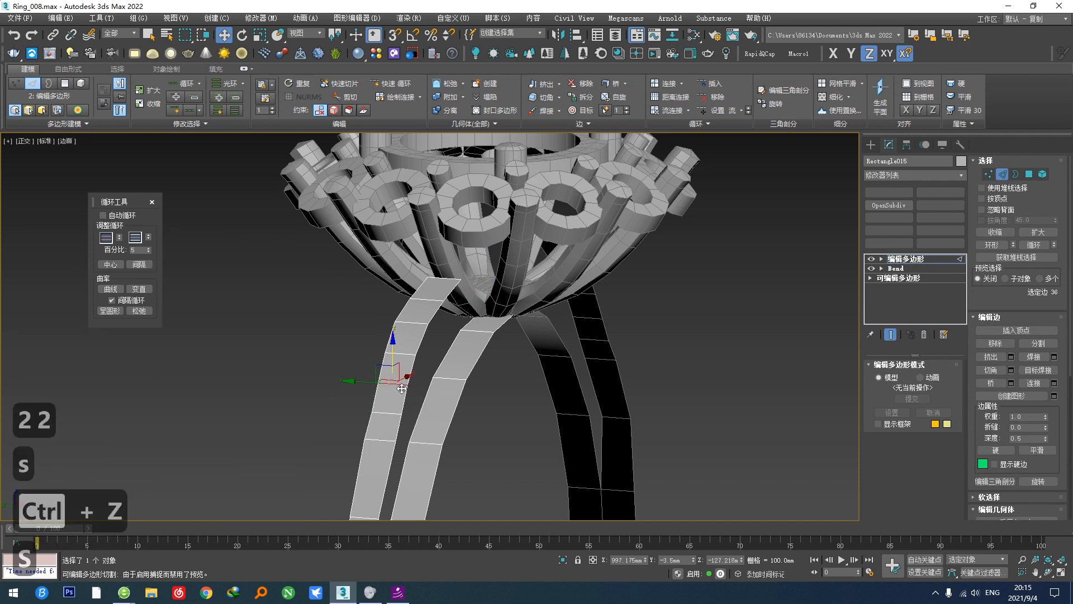
{"action": "left_click", "coordinate": [401, 353]}
{"action": "key", "text": "s"}
{"action": "middle_click_drag", "start_coordinate": [416, 357], "coordinate": [436, 359], "text": "alt"}
{"action": "key", "text": "ctrl+z"}
{"action": "key", "text": "s"}
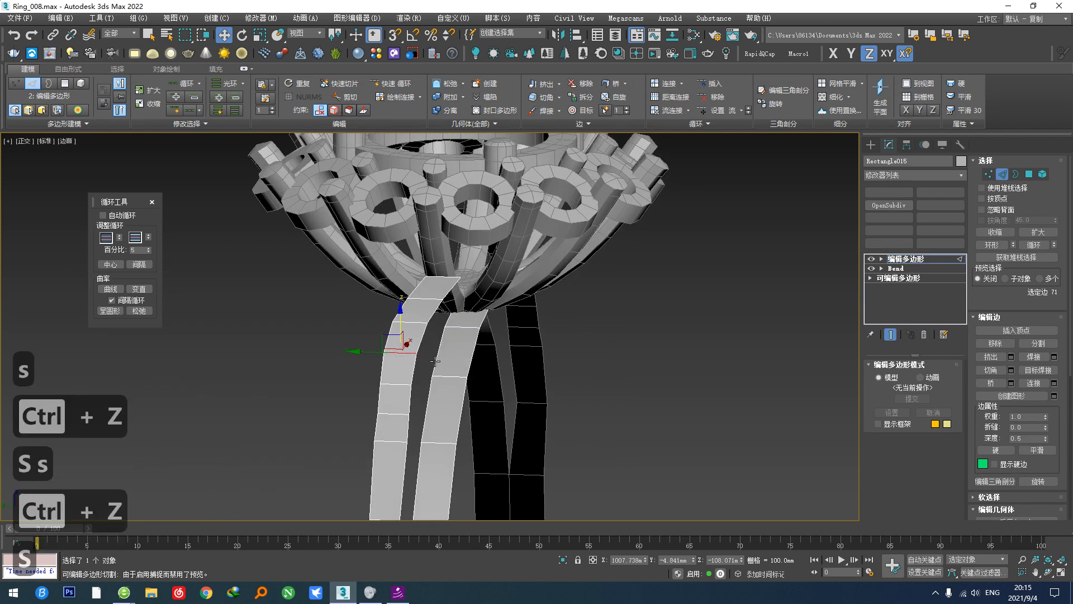
Step: Scale the strand's top end edge narrower and shift it further inward under the setting
{"action": "middle_click_drag", "start_coordinate": [424, 300], "coordinate": [422, 307]}
{"action": "left_click", "coordinate": [446, 286]}
{"action": "scroll", "coordinate": [445, 313], "scroll_direction": "up", "scroll_amount": 2}
{"action": "key", "text": "r"}
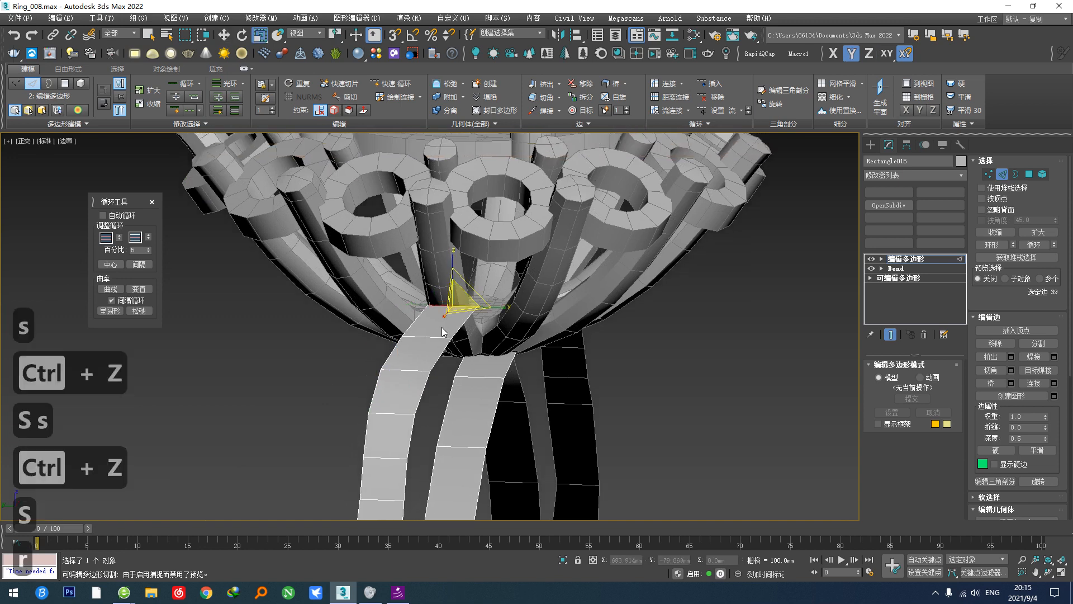
{"action": "left_click_drag", "start_coordinate": [490, 308], "coordinate": [476, 311]}
{"action": "middle_click_drag", "start_coordinate": [468, 316], "coordinate": [474, 351], "text": "alt"}
{"action": "key", "text": "w"}
{"action": "left_click_drag", "start_coordinate": [421, 305], "coordinate": [432, 339]}
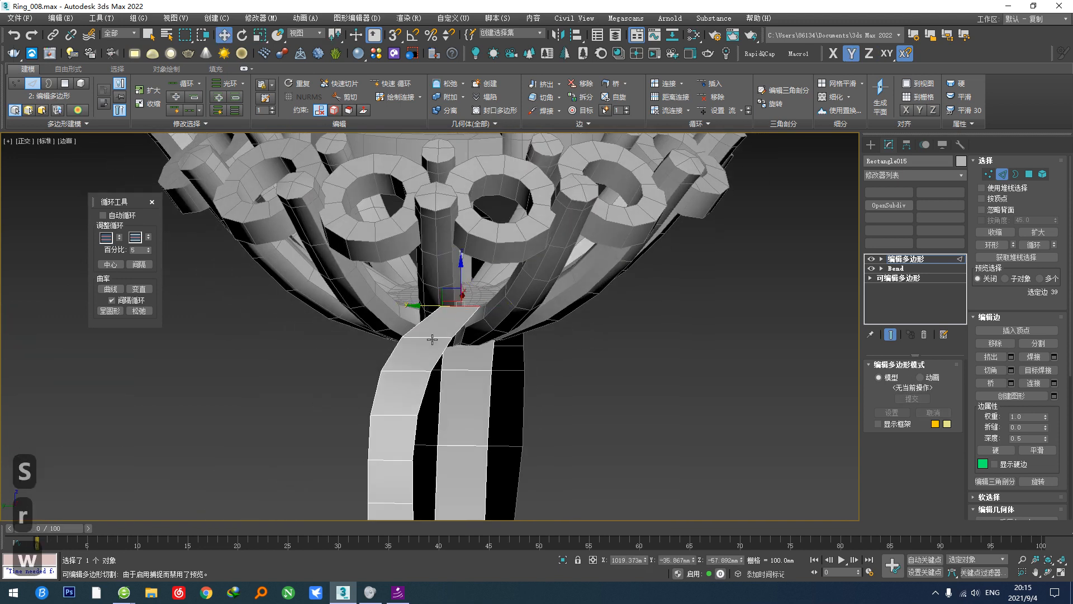
Step: Reposition the cross edges in the strand's upper half along the strand to even out the curve
{"action": "key", "text": "s"}
{"action": "left_click", "coordinate": [410, 372]}
{"action": "key", "text": "s"}
{"action": "middle_click_drag", "start_coordinate": [404, 437], "coordinate": [391, 346]}
{"action": "left_click", "coordinate": [387, 358]}
{"action": "key", "text": "s"}
{"action": "left_click", "coordinate": [381, 341]}
{"action": "key", "text": "s"}
{"action": "middle_click_drag", "start_coordinate": [393, 386], "coordinate": [384, 338]}
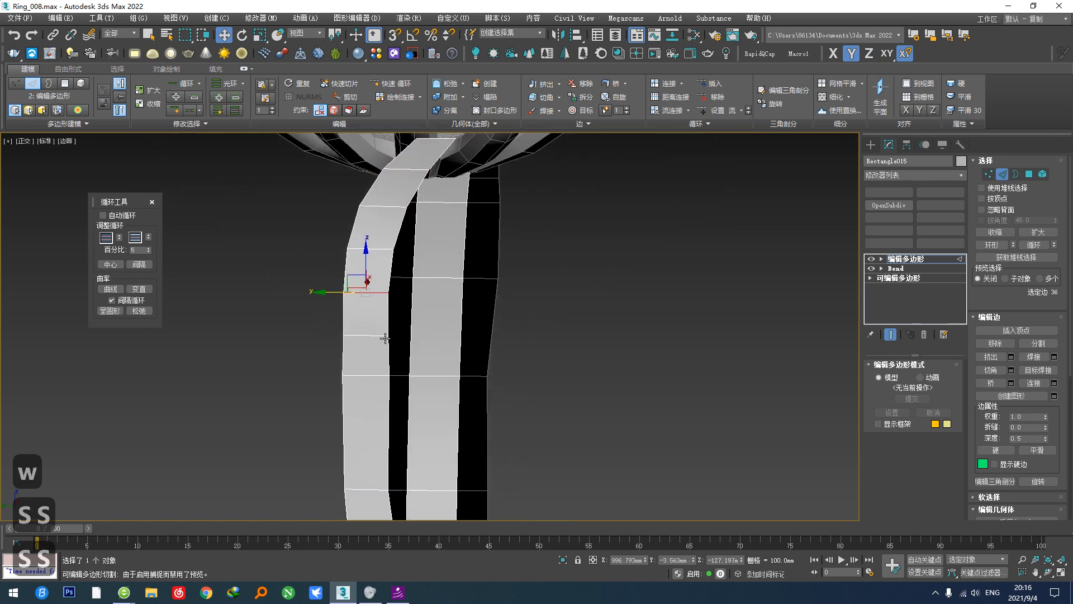
Step: Slide the cross edges between the strand's middle and the fork to space its segments more evenly
{"action": "left_click", "coordinate": [371, 336]}
{"action": "key", "text": "s"}
{"action": "scroll", "coordinate": [377, 350], "scroll_direction": "down", "scroll_amount": 3}
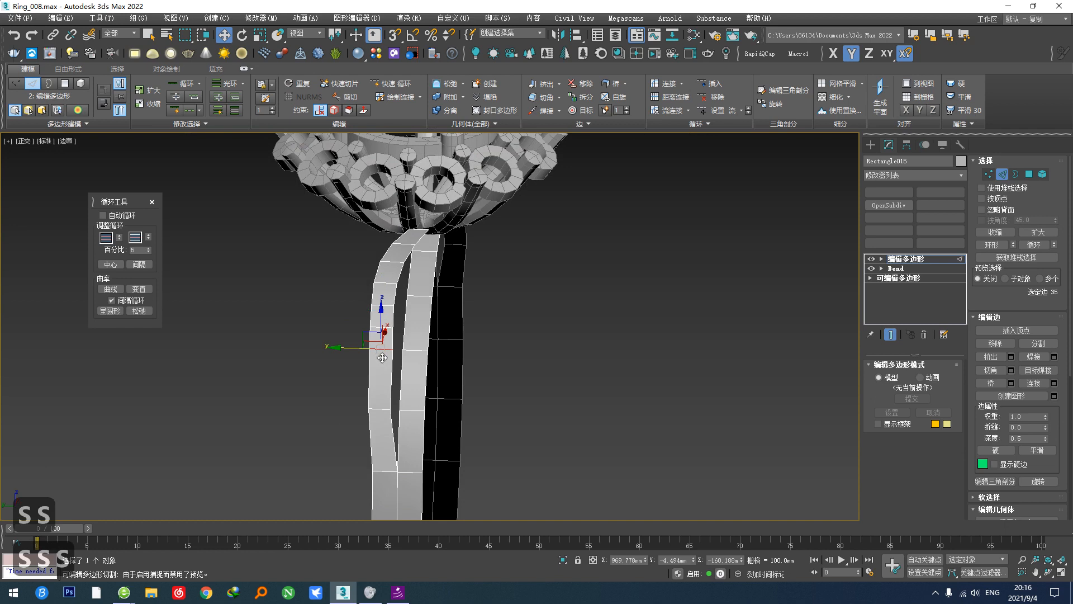
{"action": "left_click", "coordinate": [381, 366]}
{"action": "key", "text": "s"}
{"action": "key", "text": "s"}
{"action": "scroll", "coordinate": [377, 367], "scroll_direction": "up", "scroll_amount": 3}
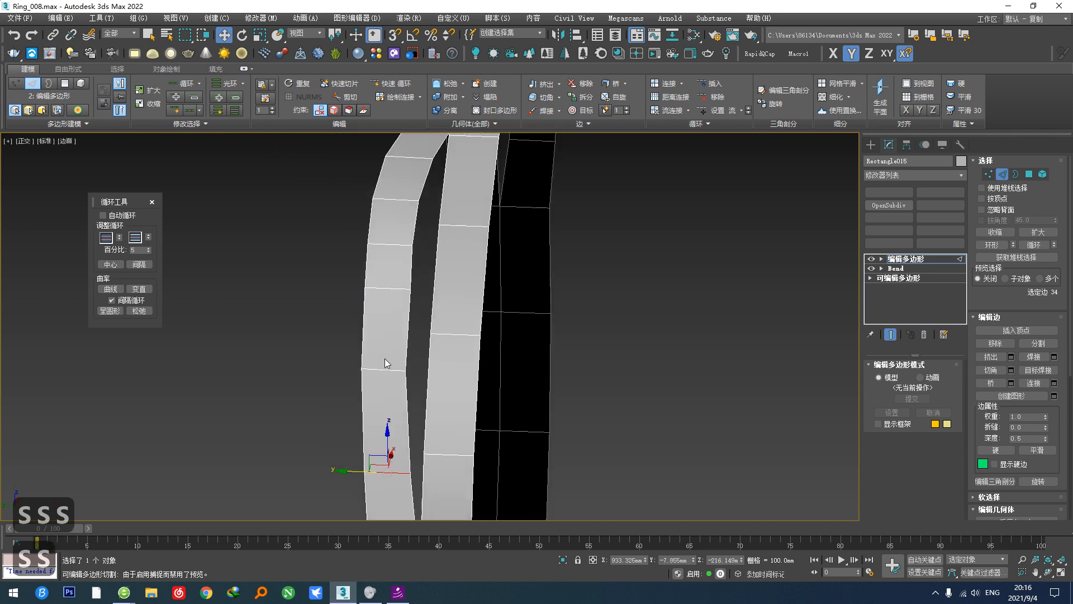
{"action": "left_click", "coordinate": [383, 368]}
{"action": "key", "text": "s"}
{"action": "left_click", "coordinate": [391, 288]}
{"action": "key", "text": "s"}
{"action": "scroll", "coordinate": [393, 294], "scroll_direction": "down", "scroll_amount": 3}
{"action": "middle_click_drag", "start_coordinate": [392, 327], "coordinate": [370, 333]}
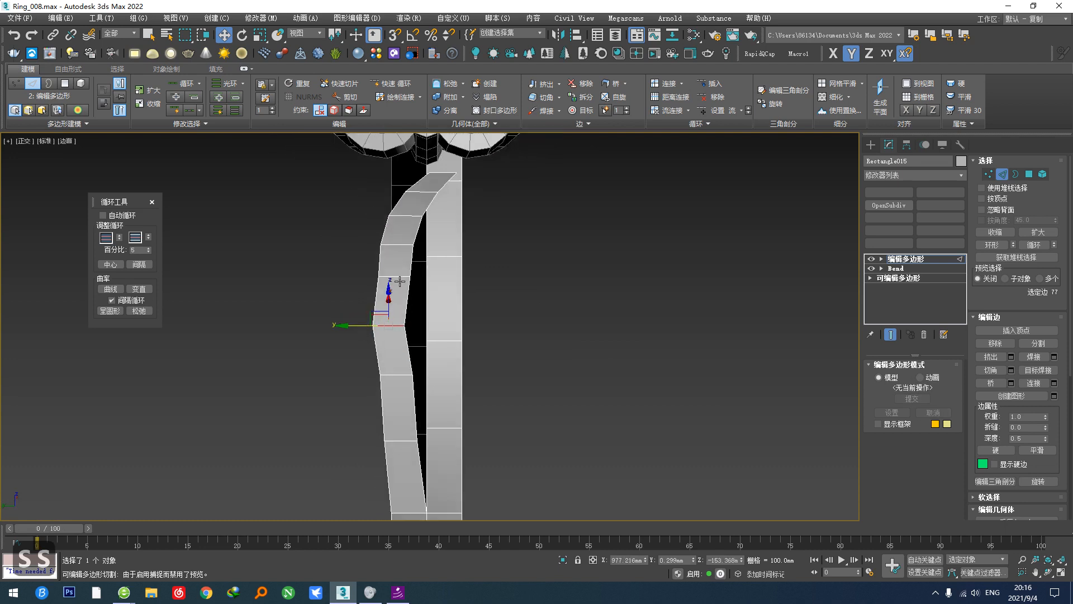
Step: Move the strand's middle cross edges outward so its side forms a rounder bulge
{"action": "left_click_drag", "start_coordinate": [368, 326], "coordinate": [361, 247]}
{"action": "left_click", "coordinate": [400, 247]}
{"action": "left_click", "coordinate": [395, 375]}
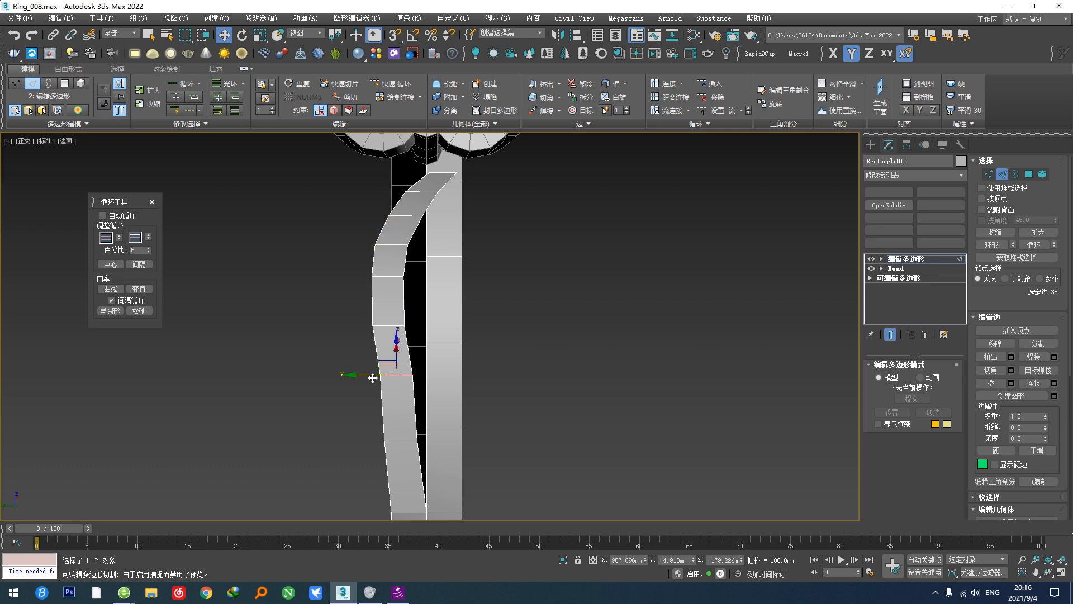
{"action": "left_click_drag", "start_coordinate": [373, 373], "coordinate": [368, 373]}
Step: In vertex mode, undo the trial moves at the strand's tip and move its inner-side vertex to narrow the tip
{"action": "key", "text": "1"}
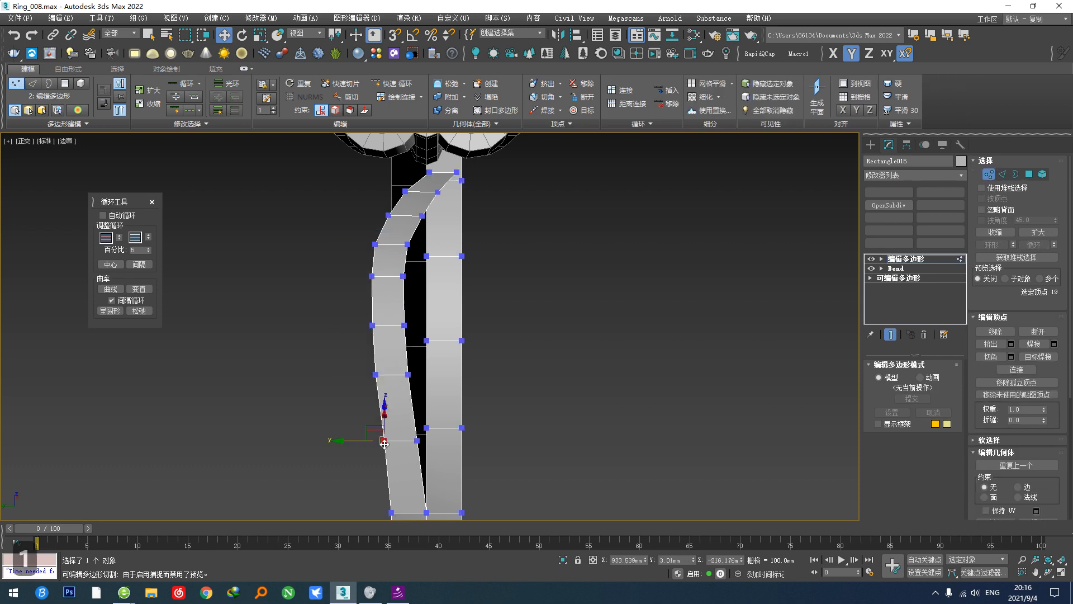
{"action": "middle_click_drag", "start_coordinate": [376, 410], "coordinate": [436, 284], "text": "alt"}
{"action": "scroll", "coordinate": [436, 284], "scroll_direction": "up", "scroll_amount": 5}
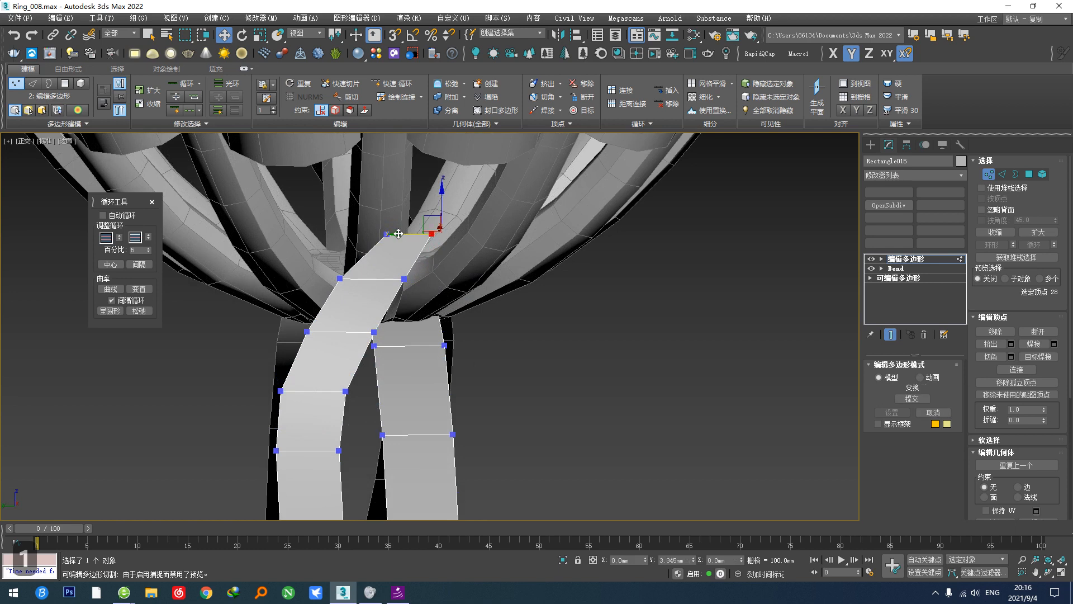
{"action": "key", "text": "ctrl+z"}
{"action": "key", "text": "ctrl+z"}
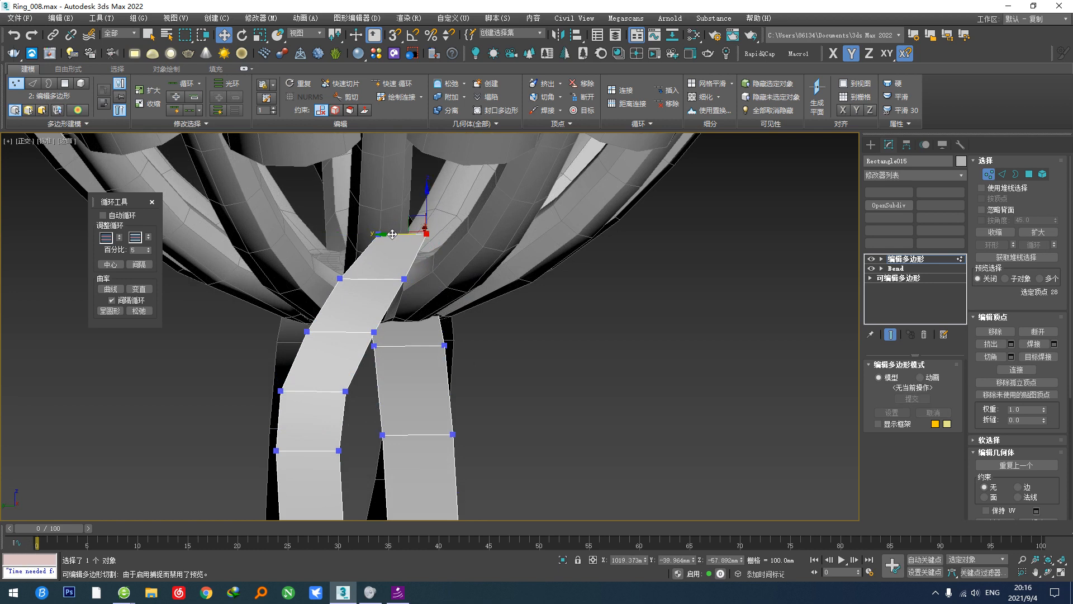
{"action": "left_click_drag", "start_coordinate": [385, 235], "coordinate": [396, 285]}
Step: Reposition the cross edges just below the strand's narrowed tip to refine the upper bend
{"action": "key", "text": "2"}
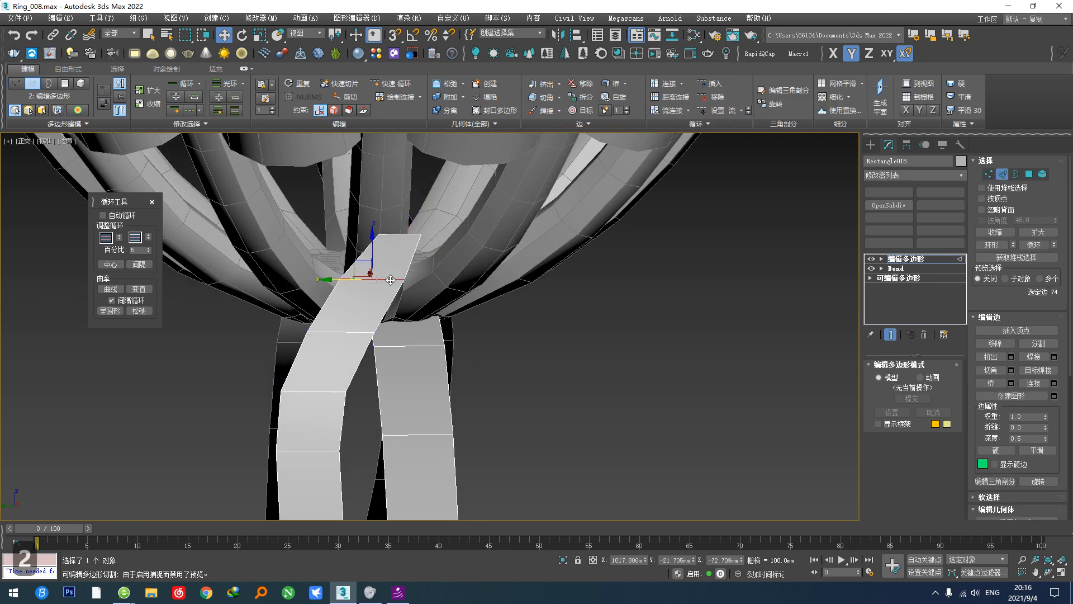
{"action": "key", "text": "s"}
{"action": "left_click", "coordinate": [354, 335]}
{"action": "scroll", "coordinate": [356, 362], "scroll_direction": "down", "scroll_amount": 5}
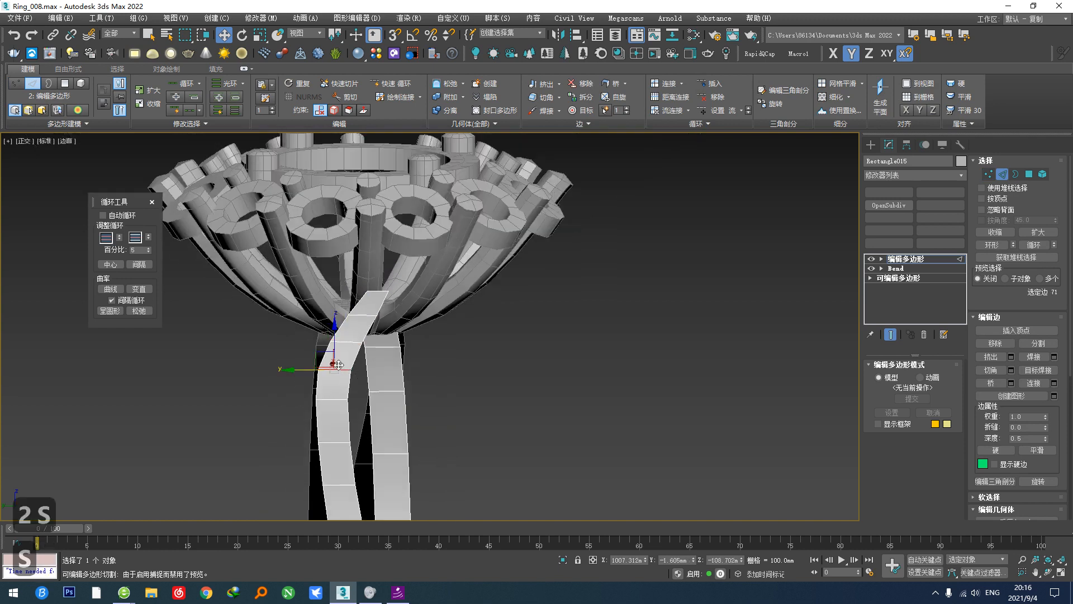
{"action": "key", "text": "s"}
Step: Move the outer vertex level with the fork slightly outward to soften where the strand leaves the band
{"action": "middle_click_drag", "start_coordinate": [347, 412], "coordinate": [358, 448], "text": "alt"}
{"action": "scroll", "coordinate": [347, 415], "scroll_direction": "down", "scroll_amount": 4}
{"action": "middle_click_drag", "start_coordinate": [359, 447], "coordinate": [344, 349], "text": "alt"}
{"action": "middle_click_drag", "start_coordinate": [343, 348], "coordinate": [337, 429], "text": "alt"}
{"action": "scroll", "coordinate": [335, 430], "scroll_direction": "up", "scroll_amount": 4}
{"action": "key", "text": "1"}
{"action": "left_click", "coordinate": [322, 408]}
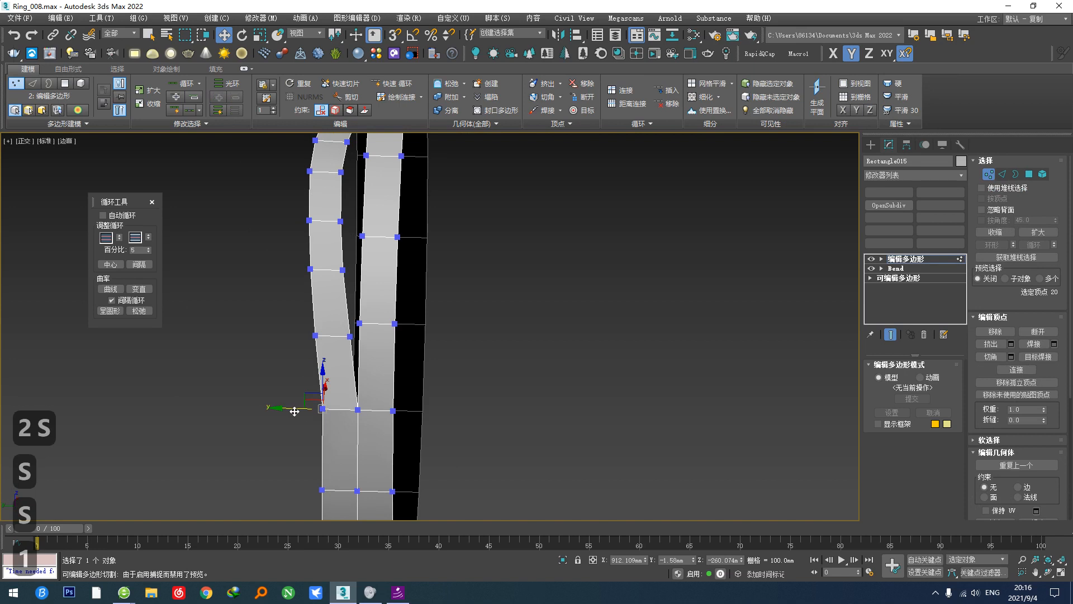
{"action": "left_click_drag", "start_coordinate": [292, 409], "coordinate": [290, 409]}
{"action": "key", "text": "ctrl+z"}
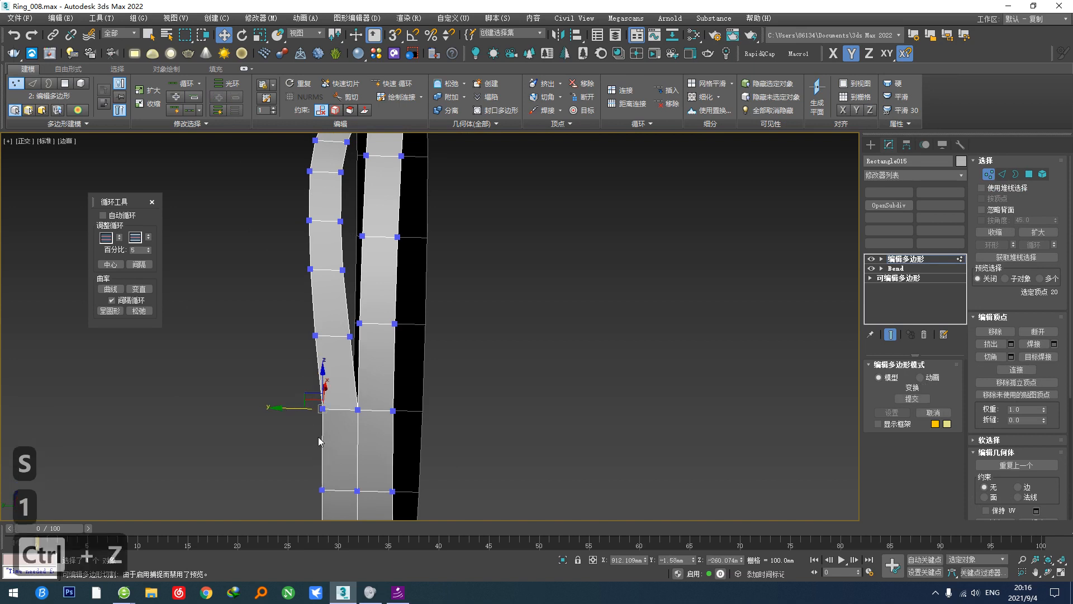
{"action": "scroll", "coordinate": [318, 441], "scroll_direction": "up", "scroll_amount": 3}
{"action": "key", "text": "alt+e"}
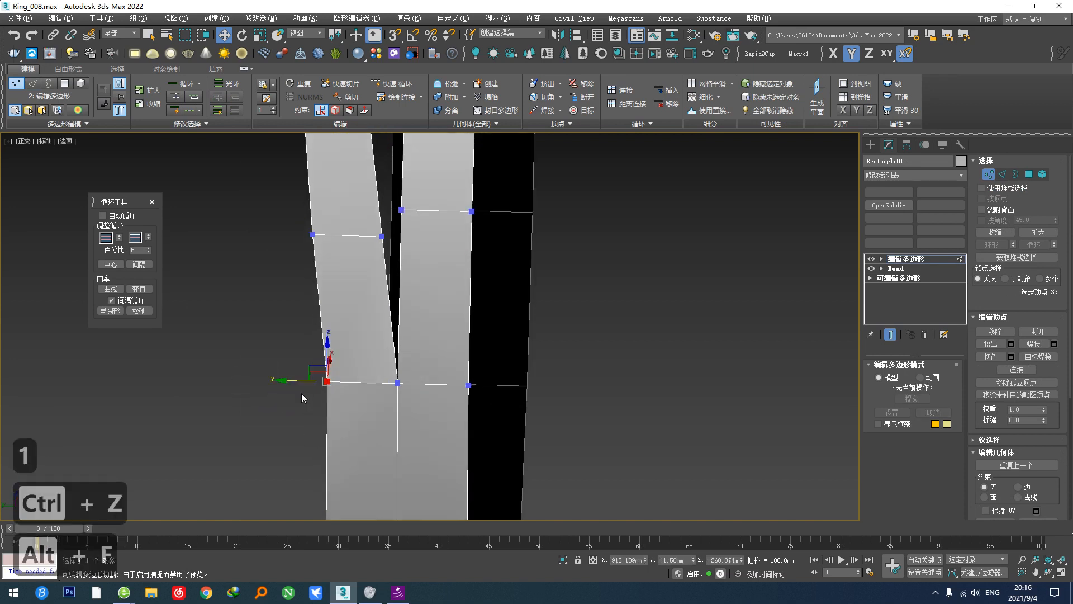
{"action": "left_click_drag", "start_coordinate": [301, 383], "coordinate": [297, 384]}
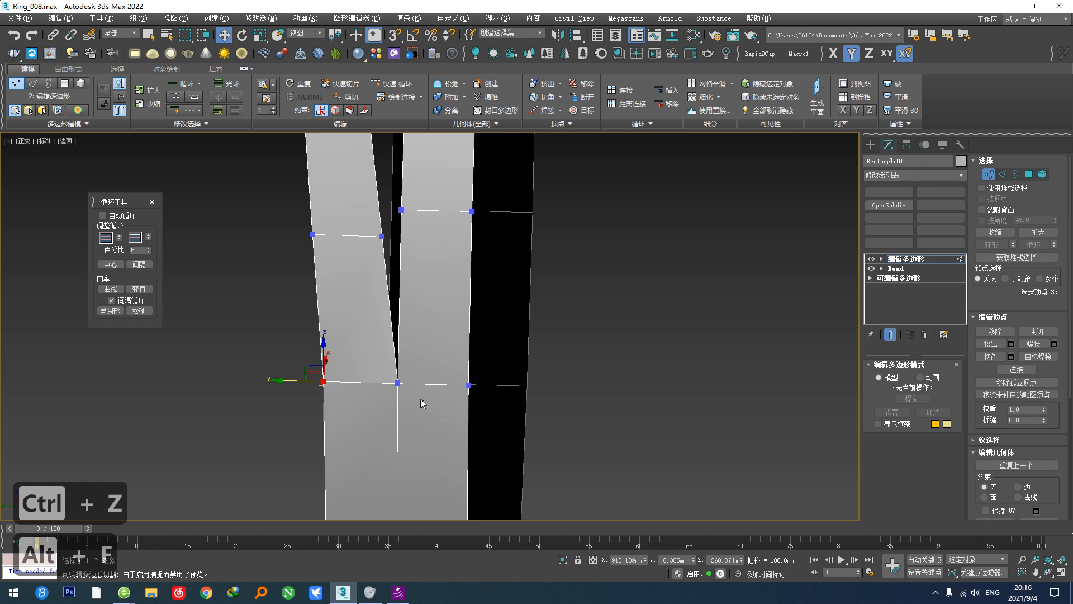
{"action": "left_click", "coordinate": [397, 382]}
{"action": "key", "text": "alt+f"}
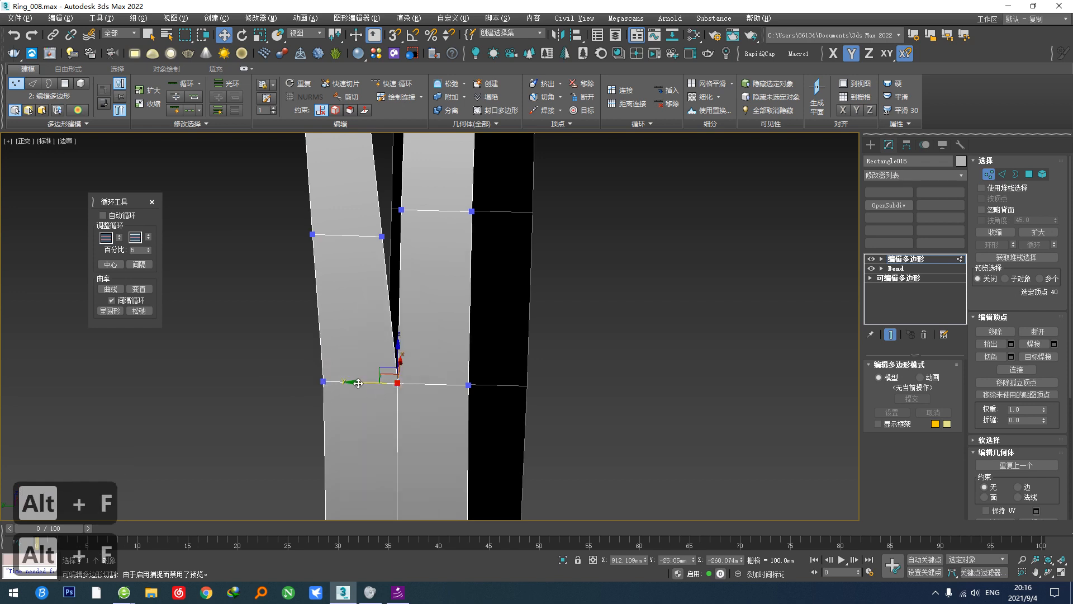
Step: Preview the band's thickness with a Shell modifier in the front view, and remove the modifier again
{"action": "scroll", "coordinate": [348, 373], "scroll_direction": "down", "scroll_amount": 3}
{"action": "scroll", "coordinate": [331, 335], "scroll_direction": "down", "scroll_amount": 4}
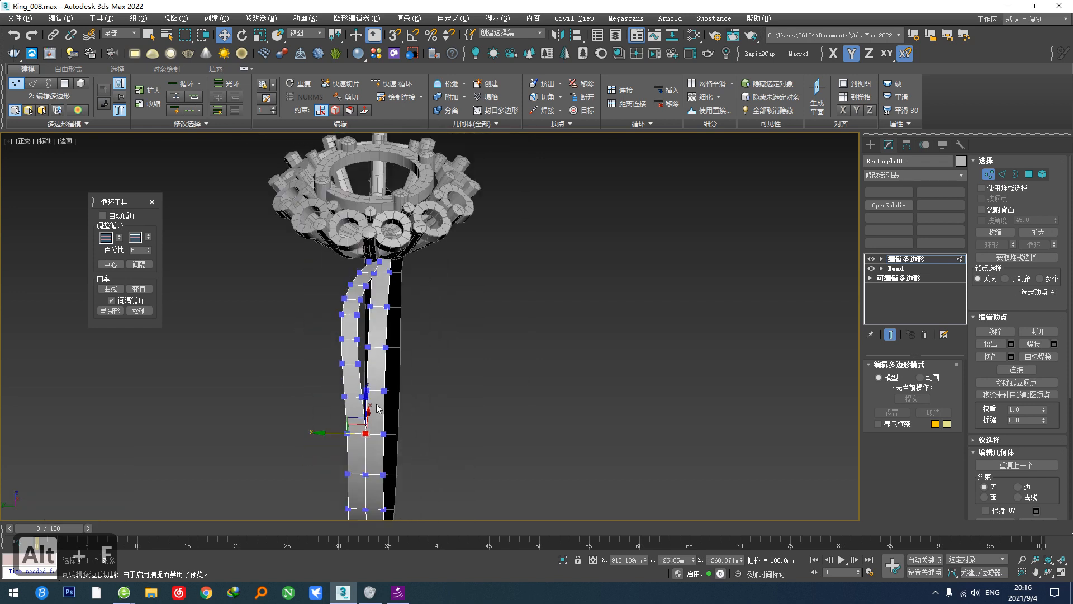
{"action": "middle_click_drag", "start_coordinate": [331, 335], "coordinate": [297, 366], "text": "alt"}
{"action": "key", "text": "f"}
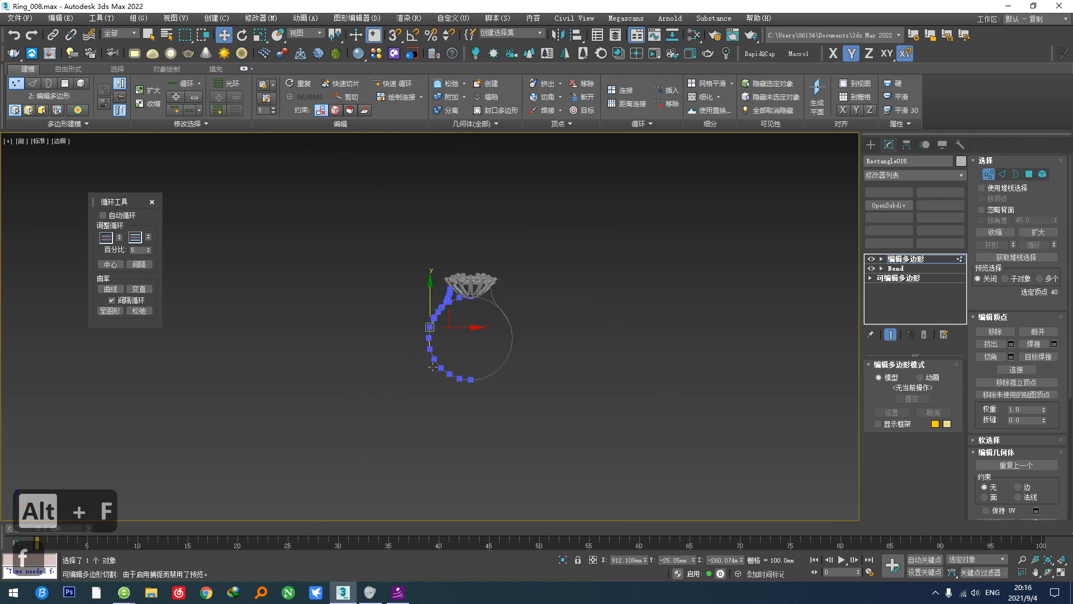
{"action": "scroll", "coordinate": [425, 313], "scroll_direction": "up", "scroll_amount": 8}
{"action": "left_click", "coordinate": [923, 263]}
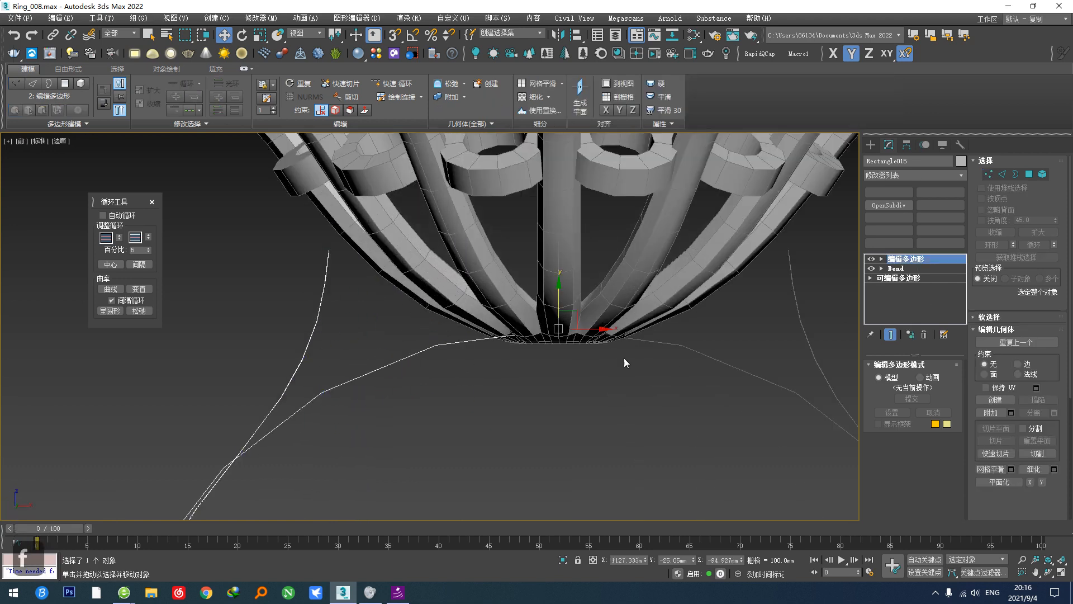
{"action": "right_click", "coordinate": [623, 358]}
{"action": "left_click", "coordinate": [587, 419]}
{"action": "scroll", "coordinate": [364, 329], "scroll_direction": "down", "scroll_amount": 5}
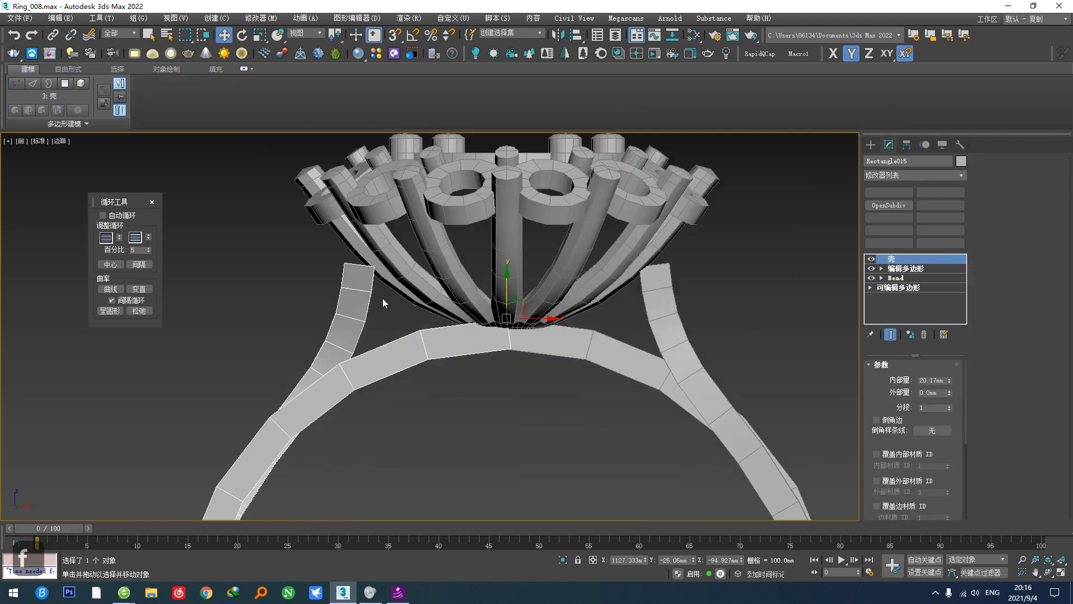
{"action": "left_click", "coordinate": [924, 334]}
Step: In wireframe display, add a cross edge with Swift Loop to the lower strand near the band's top centre
{"action": "middle_click_drag", "start_coordinate": [494, 338], "coordinate": [449, 433], "text": "alt"}
{"action": "scroll", "coordinate": [429, 335], "scroll_direction": "up", "scroll_amount": 3}
{"action": "key", "text": "F3"}
{"action": "key", "text": "v"}
{"action": "left_click", "coordinate": [433, 382]}
{"action": "right_click", "coordinate": [434, 382]}
{"action": "key", "text": "c"}
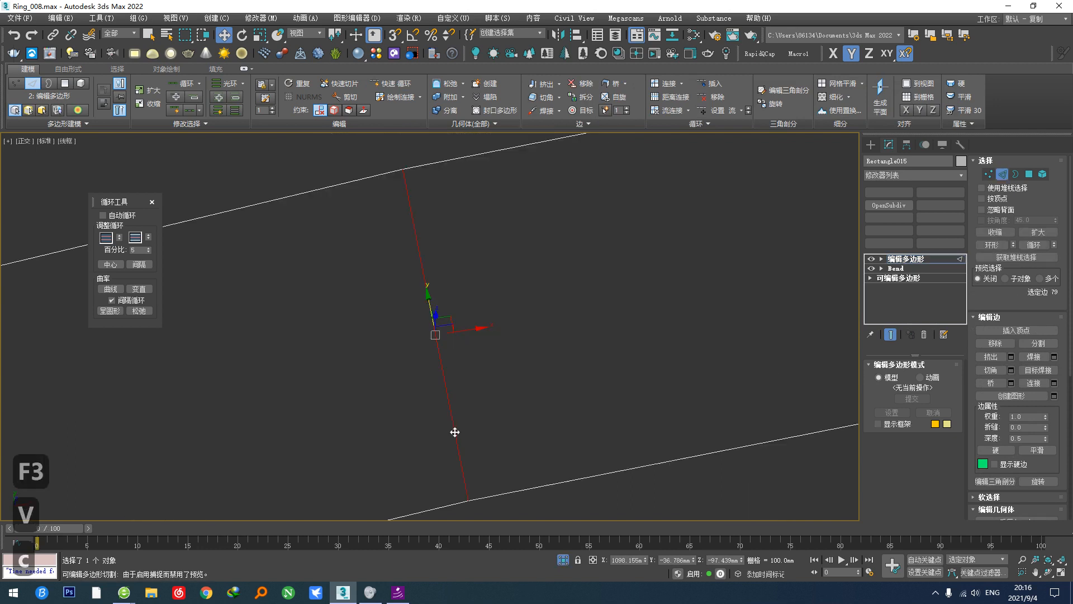
{"action": "scroll", "coordinate": [458, 432], "scroll_direction": "down", "scroll_amount": 3}
{"action": "key", "text": "ctrl+z"}
{"action": "scroll", "coordinate": [593, 471], "scroll_direction": "down", "scroll_amount": 4}
{"action": "middle_click_drag", "start_coordinate": [605, 459], "coordinate": [368, 409]}
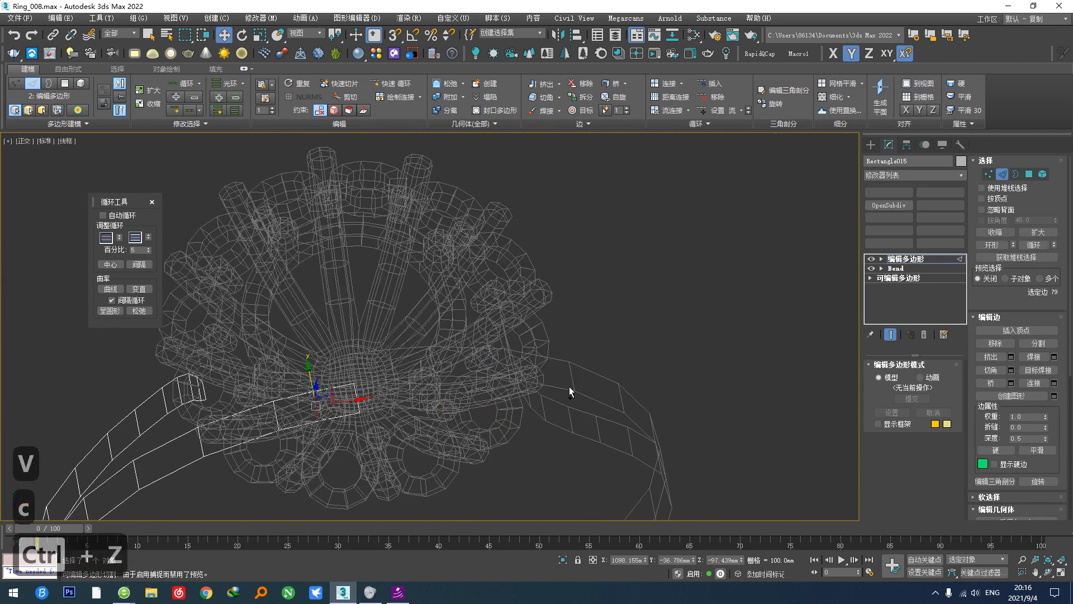
Step: Isolate both band halves in the top view, and select only the original half
{"action": "left_click", "coordinate": [914, 257]}
{"action": "left_click_drag", "start_coordinate": [678, 377], "coordinate": [582, 456], "text": "ctrl"}
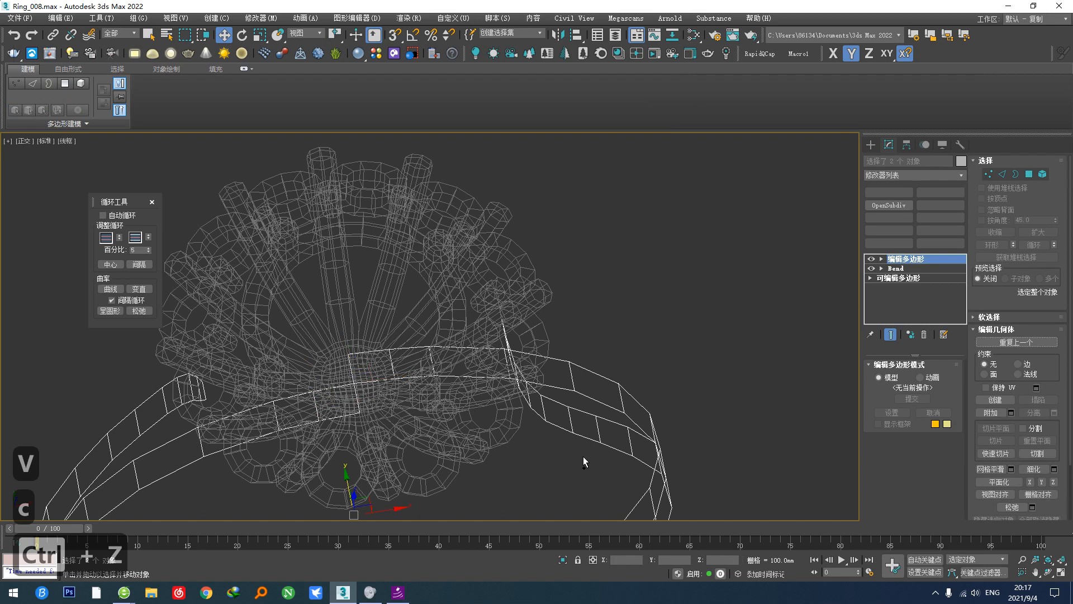
{"action": "key", "text": "c"}
{"action": "key", "text": "t"}
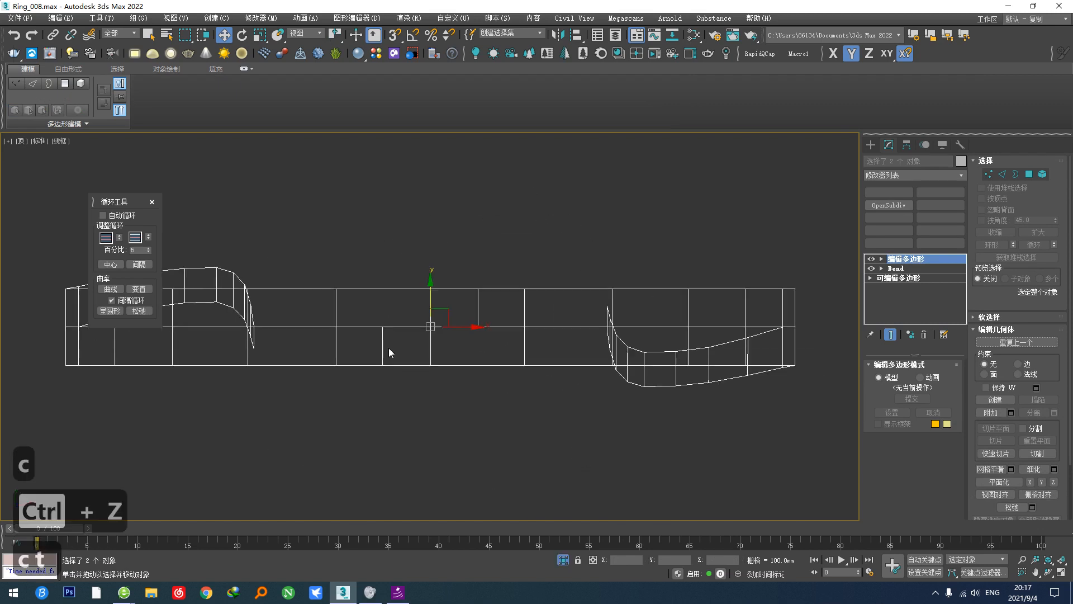
{"action": "left_click", "coordinate": [383, 355]}
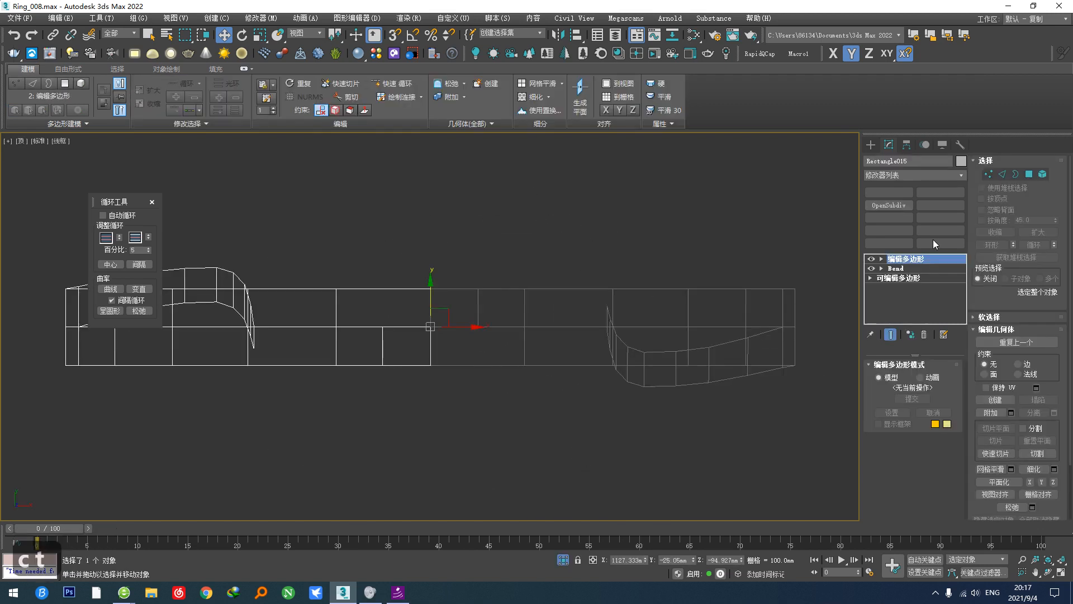
Step: Move the end edge of the original half's lower strand diagonally outward past the centreline, using vertex snapping in the top view
{"action": "left_click", "coordinate": [1002, 175]}
{"action": "middle_click_drag", "start_coordinate": [428, 356], "coordinate": [430, 362], "text": "alt"}
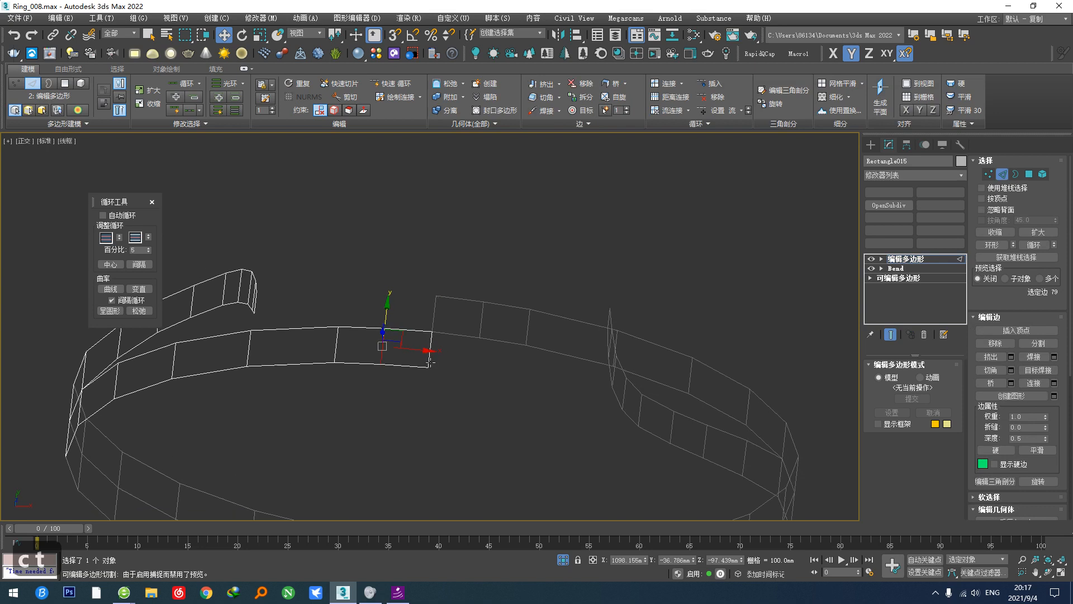
{"action": "left_click_drag", "start_coordinate": [436, 328], "coordinate": [487, 308]}
{"action": "middle_click_drag", "start_coordinate": [473, 327], "coordinate": [450, 369]}
{"action": "key", "text": "t"}
{"action": "scroll", "coordinate": [448, 373], "scroll_direction": "up", "scroll_amount": 9}
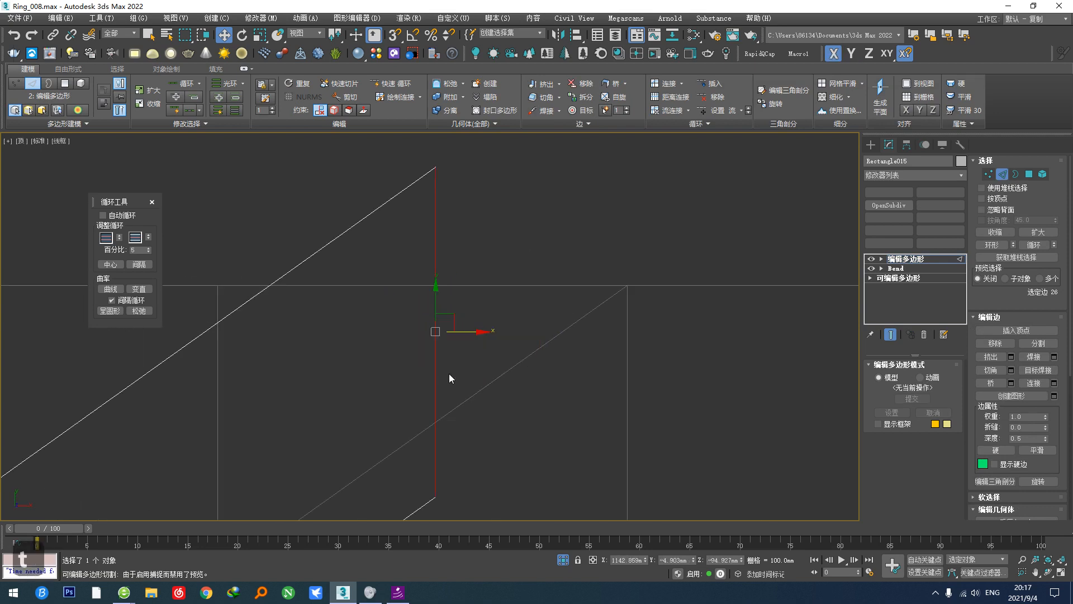
{"action": "scroll", "coordinate": [445, 371], "scroll_direction": "down", "scroll_amount": 5}
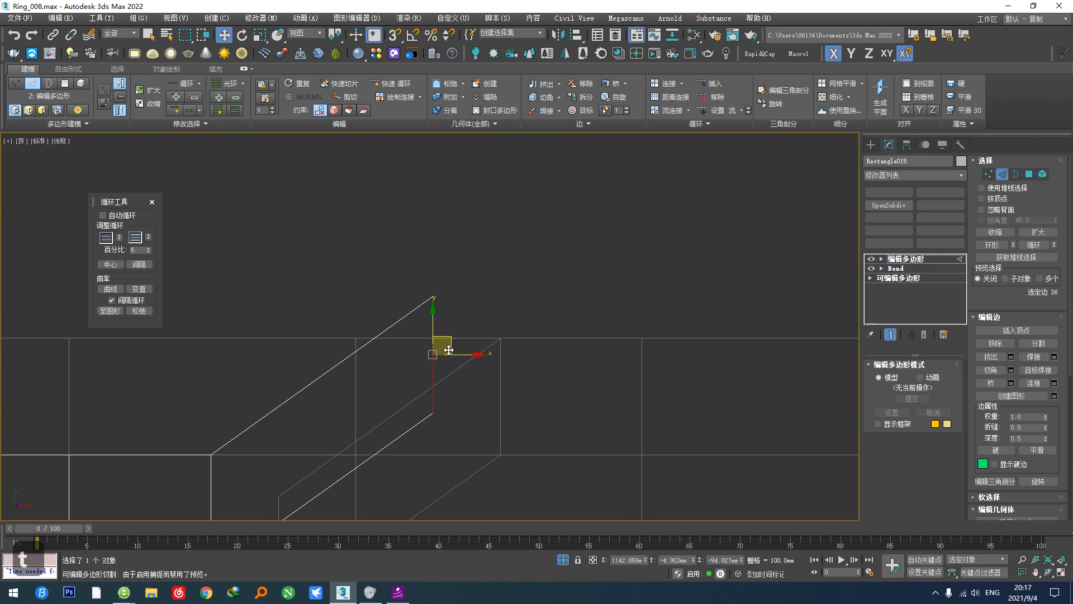
{"action": "left_click_drag", "start_coordinate": [445, 347], "coordinate": [510, 276]}
{"action": "middle_click_drag", "start_coordinate": [400, 374], "coordinate": [441, 267]}
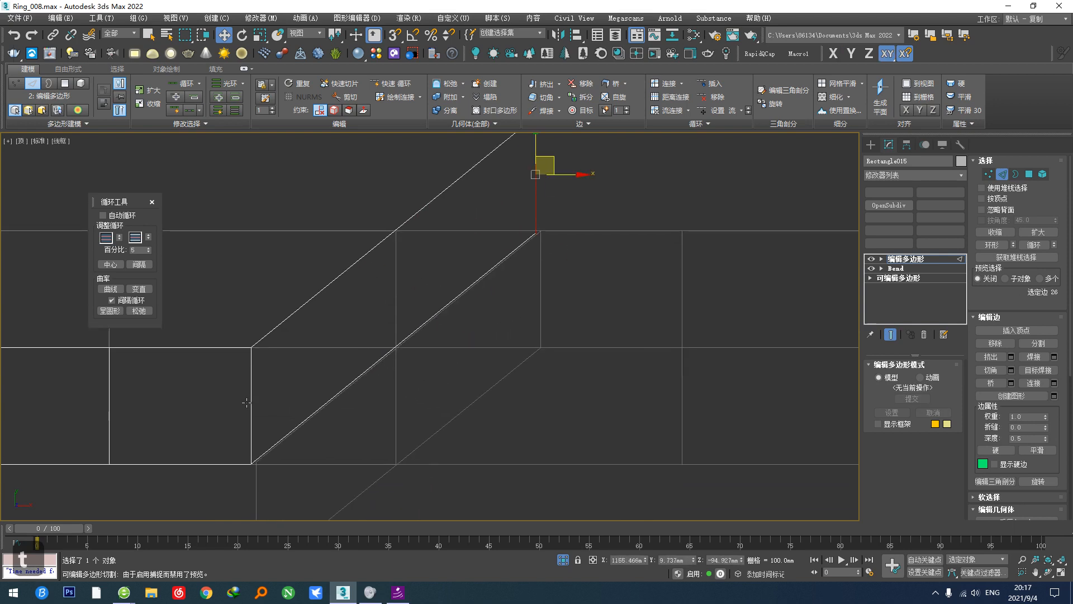
Step: Centre the lower strand's middle cross edge between its neighbouring edges and shift it slightly inward
{"action": "left_click", "coordinate": [250, 402]}
{"action": "key", "text": "s"}
{"action": "key", "text": "ctrl+z"}
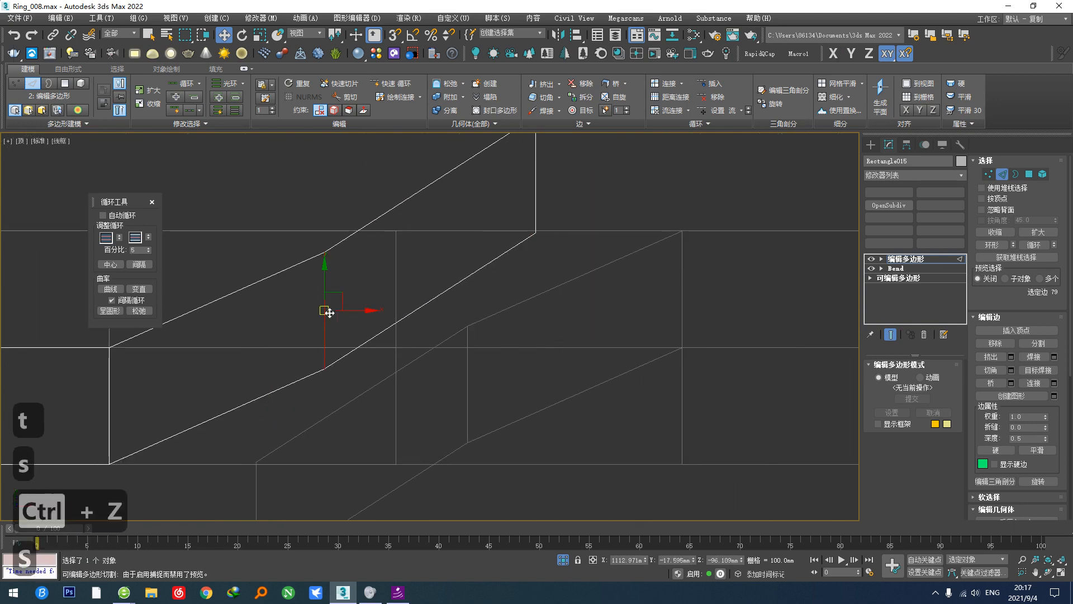
{"action": "left_click_drag", "start_coordinate": [326, 295], "coordinate": [326, 302]}
{"action": "middle_click_drag", "start_coordinate": [539, 189], "coordinate": [532, 237]}
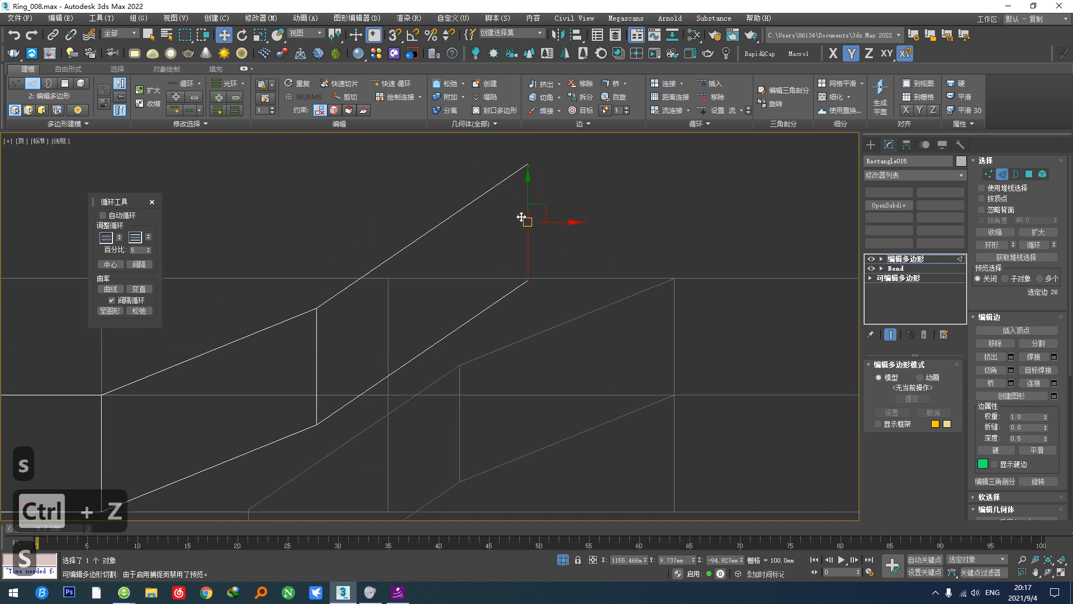
Step: Reposition the strand's end edge, snapping its inner vertex to the mirrored half's corner and pulling the outer vertex inward for a slanted end
{"action": "left_click_drag", "start_coordinate": [530, 202], "coordinate": [539, 245]}
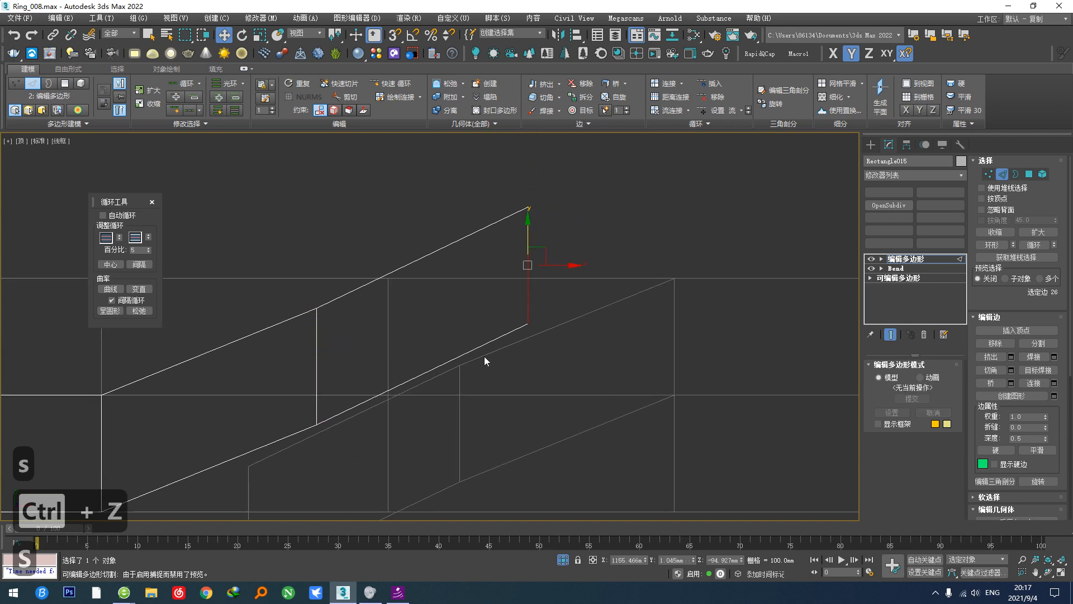
{"action": "scroll", "coordinate": [483, 357], "scroll_direction": "down", "scroll_amount": 2}
{"action": "left_click_drag", "start_coordinate": [532, 285], "coordinate": [624, 244]}
{"action": "key", "text": "1"}
{"action": "left_click", "coordinate": [607, 291]}
{"action": "left_click_drag", "start_coordinate": [619, 282], "coordinate": [631, 292]}
{"action": "left_click", "coordinate": [607, 210]}
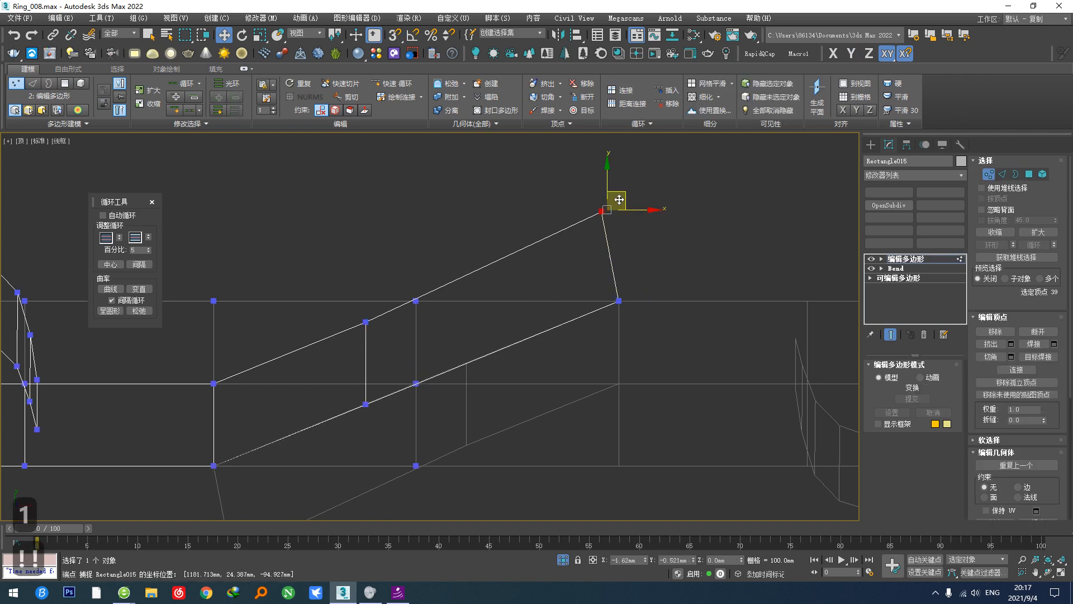
{"action": "left_click_drag", "start_coordinate": [615, 200], "coordinate": [583, 207]}
Step: Centre the middle cross edge again and try moving its inner vertex toward the strand's outer boundary
{"action": "key", "text": "2"}
{"action": "key", "text": "s"}
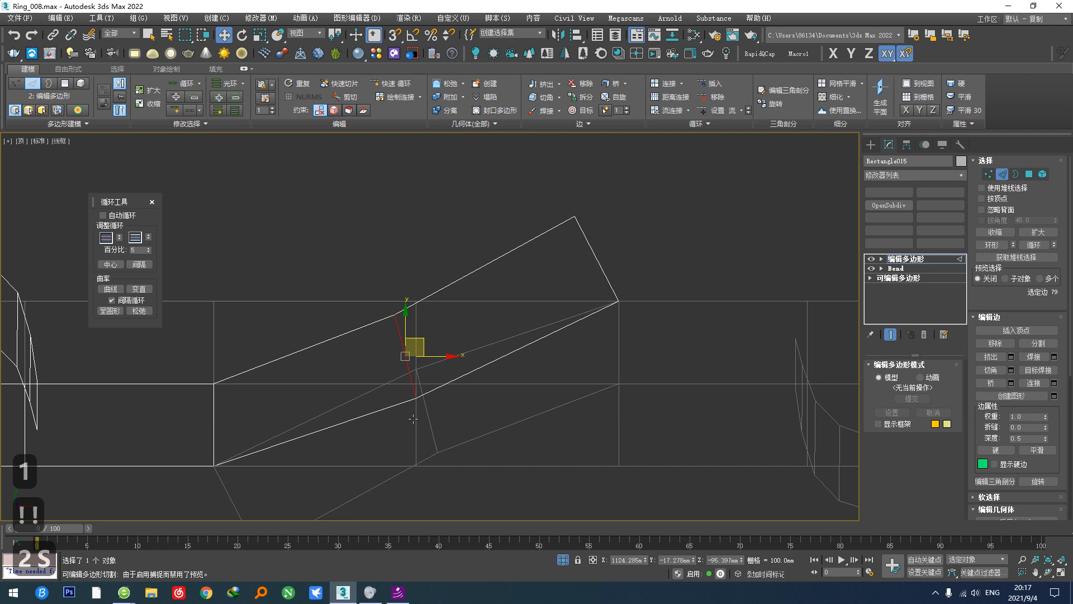
{"action": "key", "text": "1"}
{"action": "left_click_drag", "start_coordinate": [399, 388], "coordinate": [428, 319]}
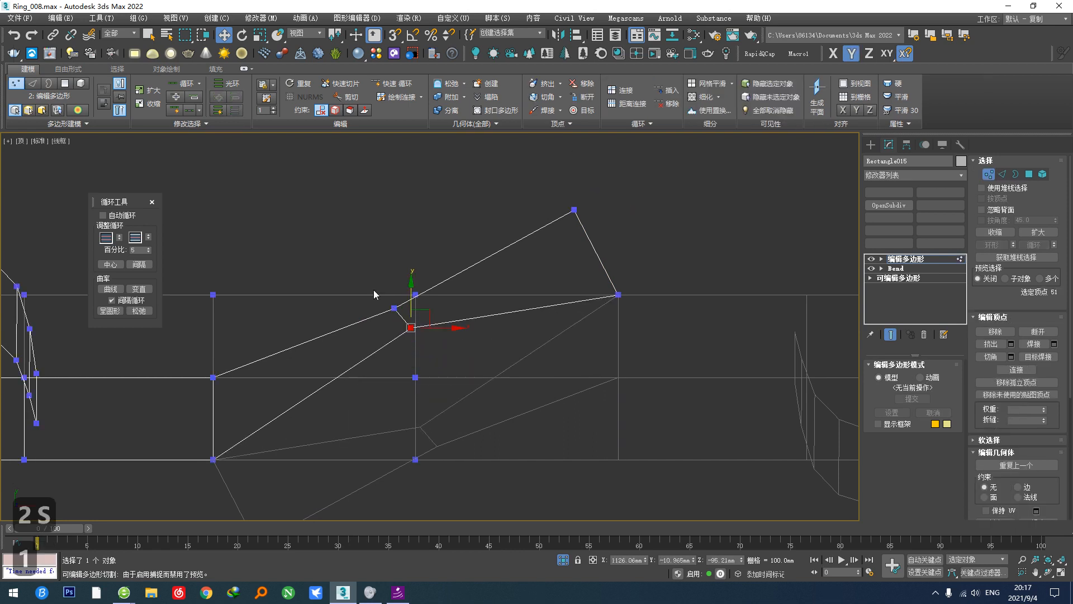
Step: Remove the distorted middle cross edge from the strand near the band's centre
{"action": "key", "text": "2"}
{"action": "key", "text": "ctrl+x"}
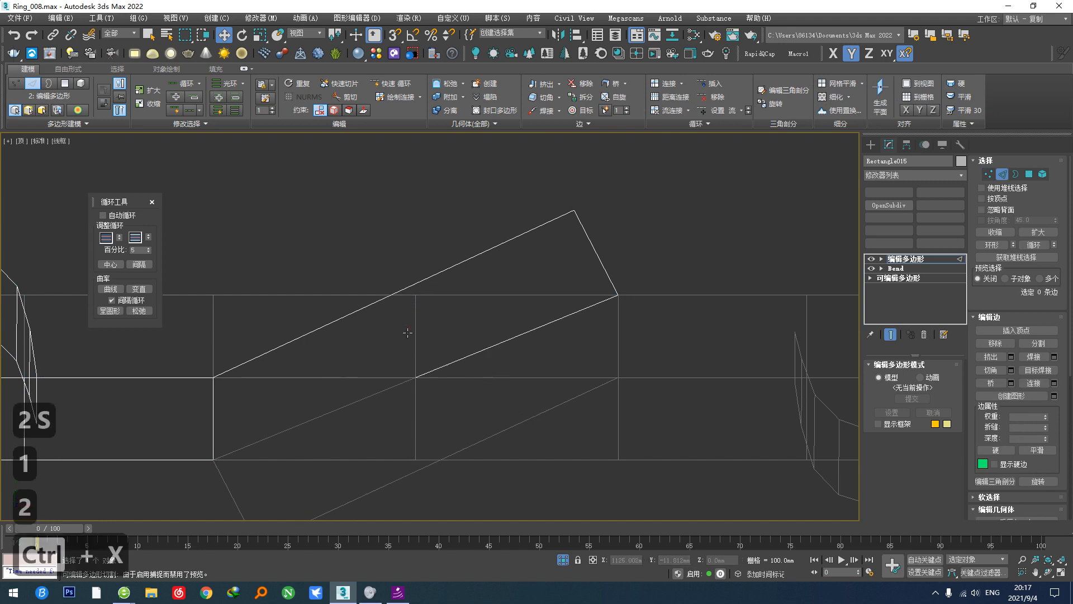
{"action": "key", "text": "2"}
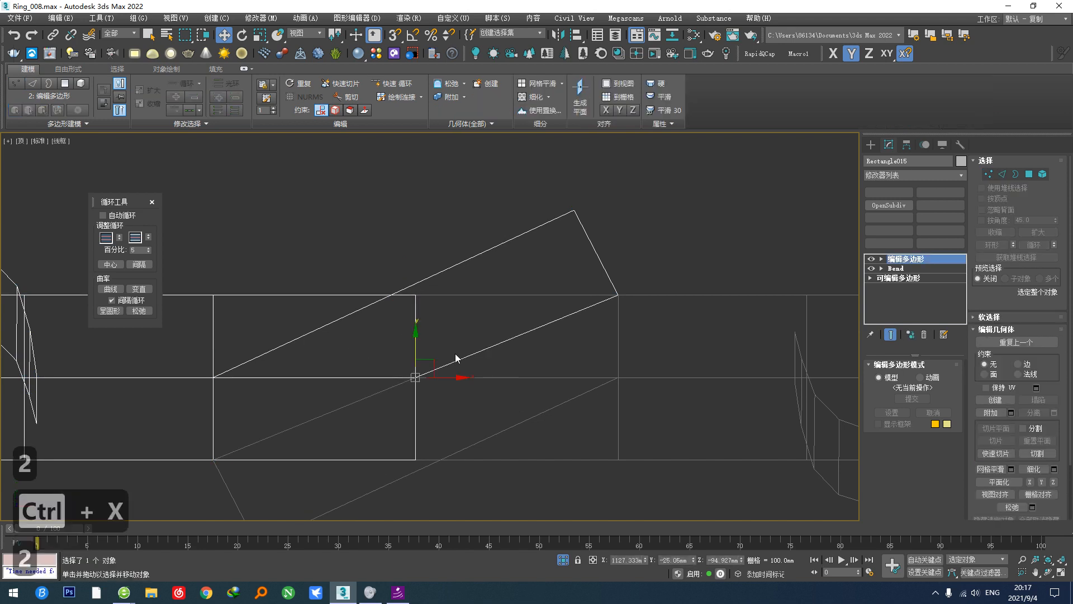
{"action": "key", "text": "ctrl+z"}
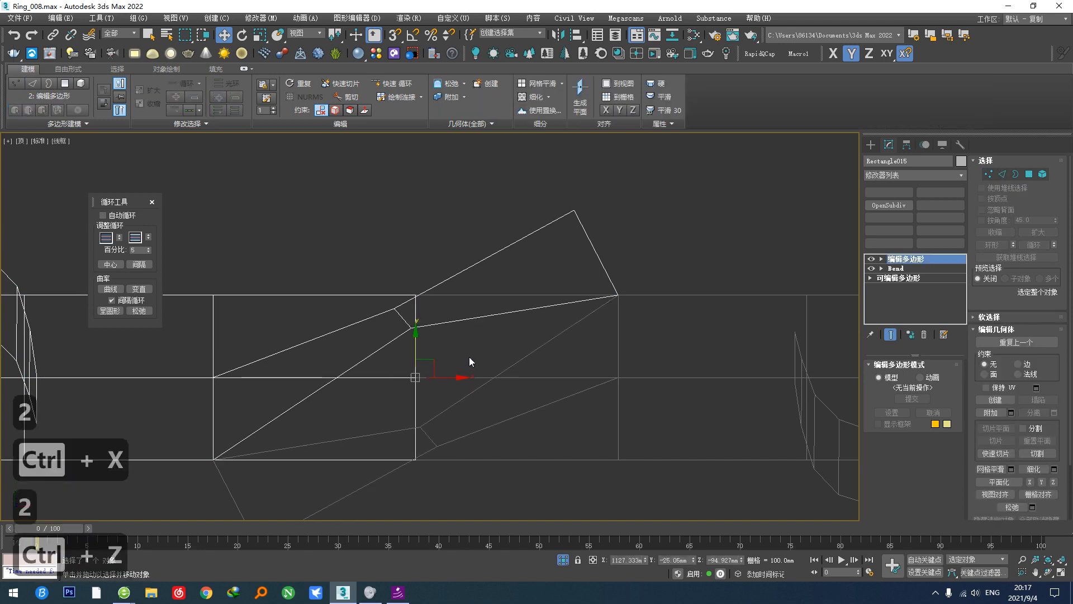
{"action": "key", "text": "ctrl+y"}
Step: Select the edge ring along the widened strand and connect it with one new middle cross edge
{"action": "key", "text": "2"}
{"action": "left_click", "coordinate": [432, 276]}
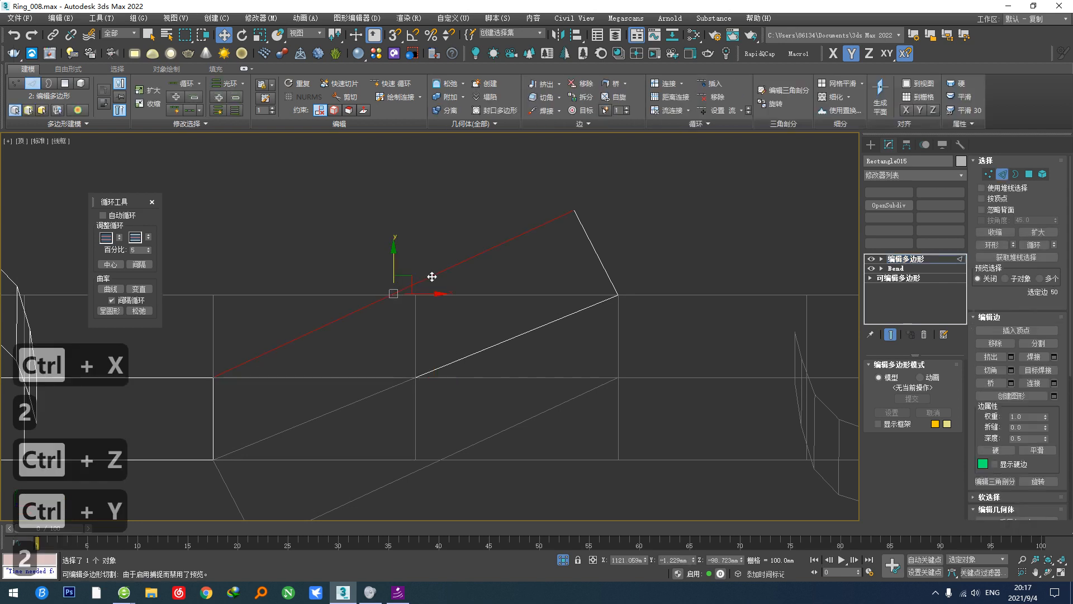
{"action": "key", "text": "alt+r"}
{"action": "key", "text": "v"}
{"action": "middle_click_drag", "start_coordinate": [433, 294], "coordinate": [570, 253]}
Step: Round the crossing strand's outer boundary by adjusting the vertices at its start, middle and slanted end
{"action": "key", "text": "1"}
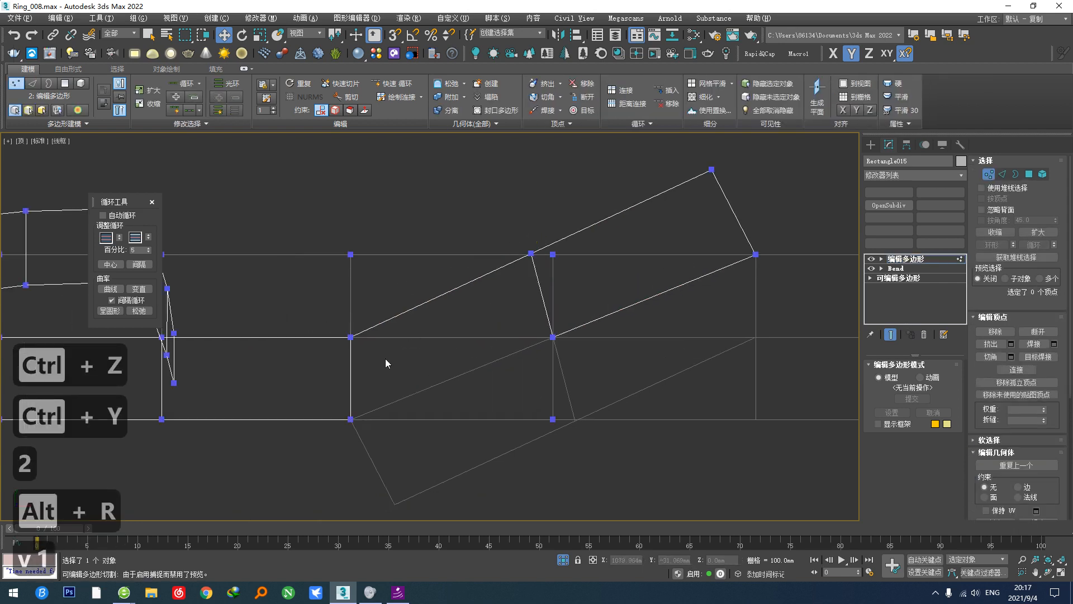
{"action": "left_click", "coordinate": [350, 337]}
{"action": "left_click_drag", "start_coordinate": [350, 337], "coordinate": [351, 312]}
{"action": "middle_click_drag", "start_coordinate": [563, 292], "coordinate": [517, 379]}
{"action": "left_click_drag", "start_coordinate": [697, 202], "coordinate": [649, 276]}
{"action": "left_click_drag", "start_coordinate": [681, 235], "coordinate": [653, 250]}
{"action": "scroll", "coordinate": [613, 305], "scroll_direction": "down", "scroll_amount": 2}
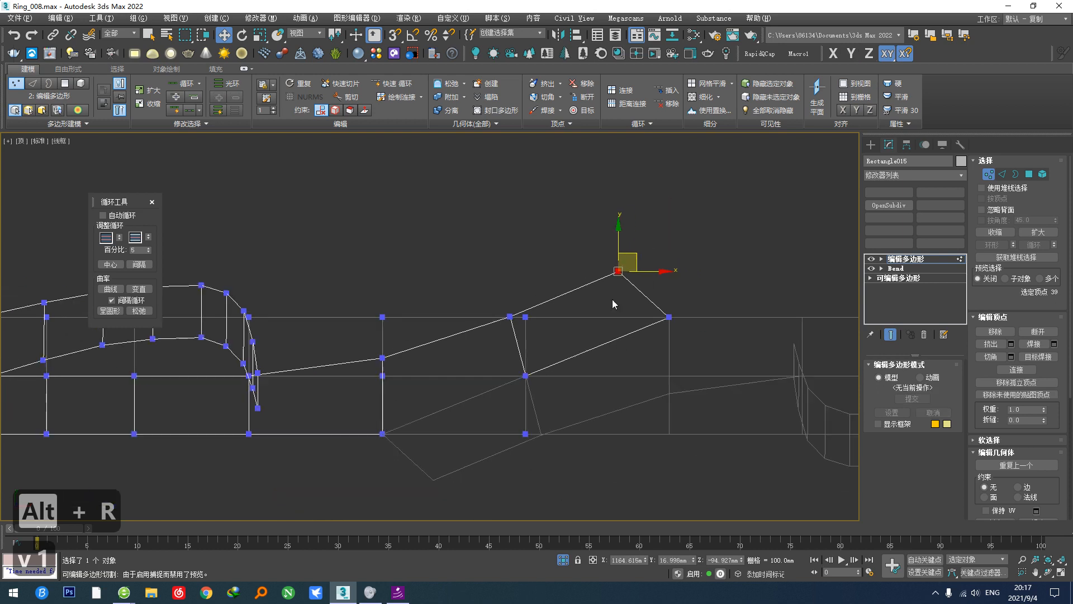
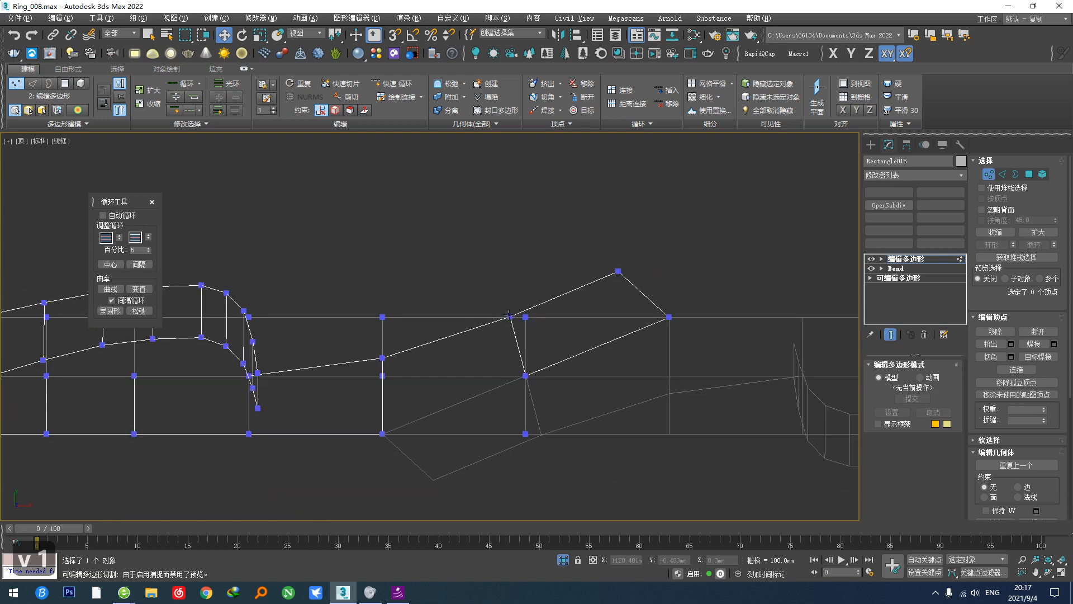
{"action": "left_click_drag", "start_coordinate": [509, 295], "coordinate": [505, 274]}
Step: In shaded display, lower the strand's slanted end edge to snap it to the height of the mirrored half's vertex
{"action": "mouse_move", "coordinate": [506, 274]}
{"action": "middle_mouse_down", "text": "alt"}
{"action": "mouse_move", "coordinate": [540, 268]}
{"action": "mouse_move", "coordinate": [514, 335]}
{"action": "mouse_move", "coordinate": [636, 313]}
{"action": "middle_mouse_up", "text": "alt"}
{"action": "key", "text": "F3"}
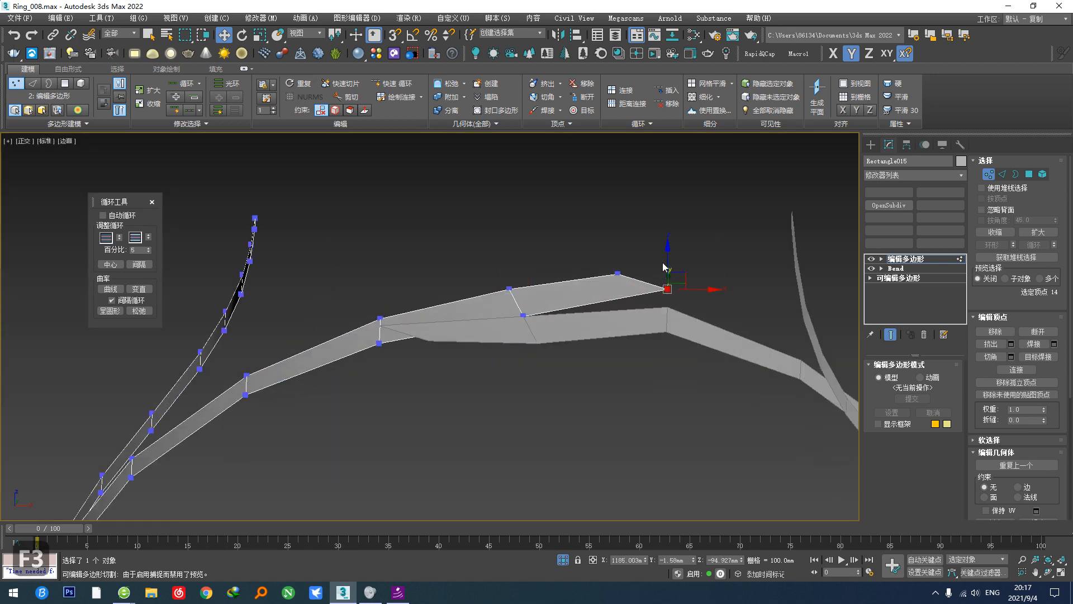
{"action": "key", "text": "2"}
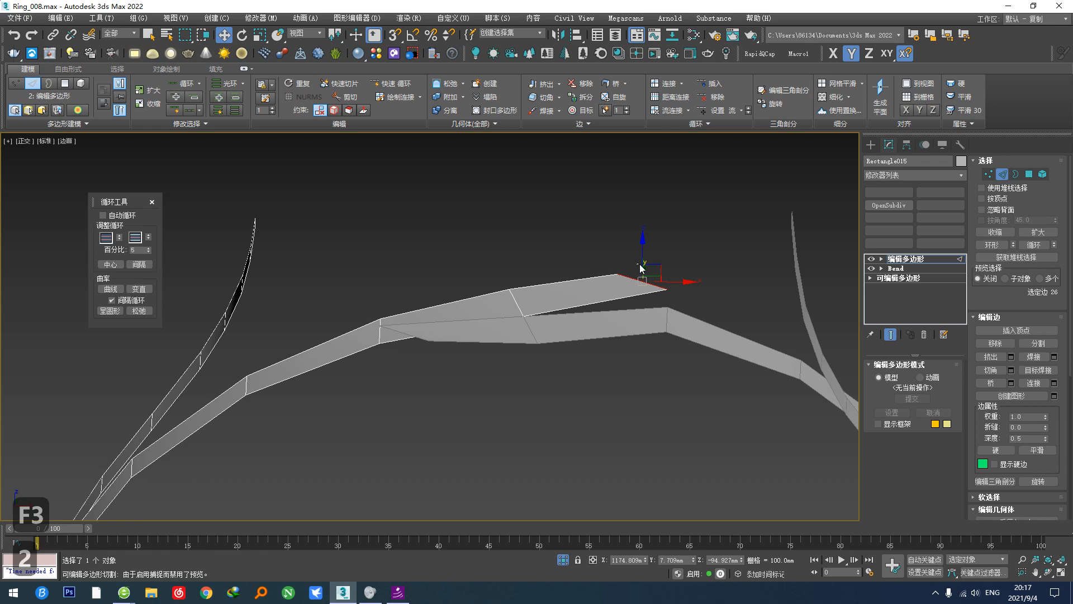
{"action": "left_click", "coordinate": [643, 279]}
{"action": "left_click_drag", "start_coordinate": [641, 257], "coordinate": [672, 309]}
{"action": "key", "text": "shift+1"}
{"action": "key", "text": "shift+1"}
{"action": "mouse_move", "coordinate": [561, 364]}
{"action": "middle_mouse_down", "text": "alt"}
{"action": "mouse_move", "coordinate": [563, 343]}
{"action": "mouse_move", "coordinate": [566, 368]}
{"action": "middle_mouse_up", "text": "alt"}
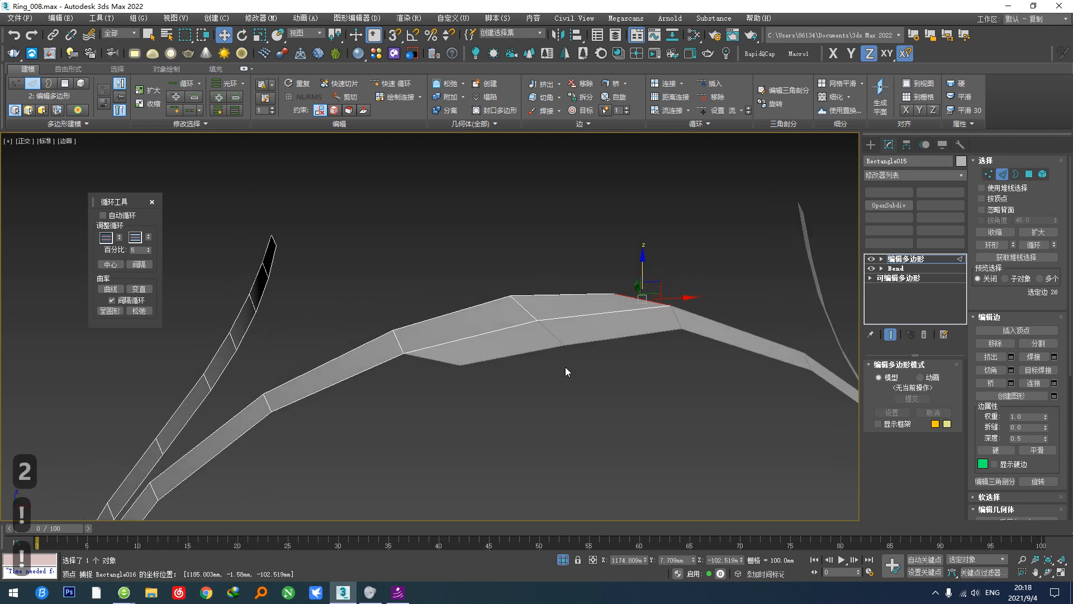
Step: Raise the shared vertex at the band's top centre slightly so the crossing arches smoothly
{"action": "scroll", "coordinate": [539, 325], "scroll_direction": "up", "scroll_amount": 2}
{"action": "key", "text": "1"}
{"action": "left_click", "coordinate": [537, 318]}
{"action": "left_click_drag", "start_coordinate": [537, 301], "coordinate": [537, 295]}
Step: In the top view, narrow the lower strand by moving three inner boundary vertices away from the upper strand
{"action": "middle_click_drag", "start_coordinate": [537, 295], "coordinate": [510, 385], "text": "alt"}
{"action": "left_click", "coordinate": [453, 369]}
{"action": "key", "text": "t"}
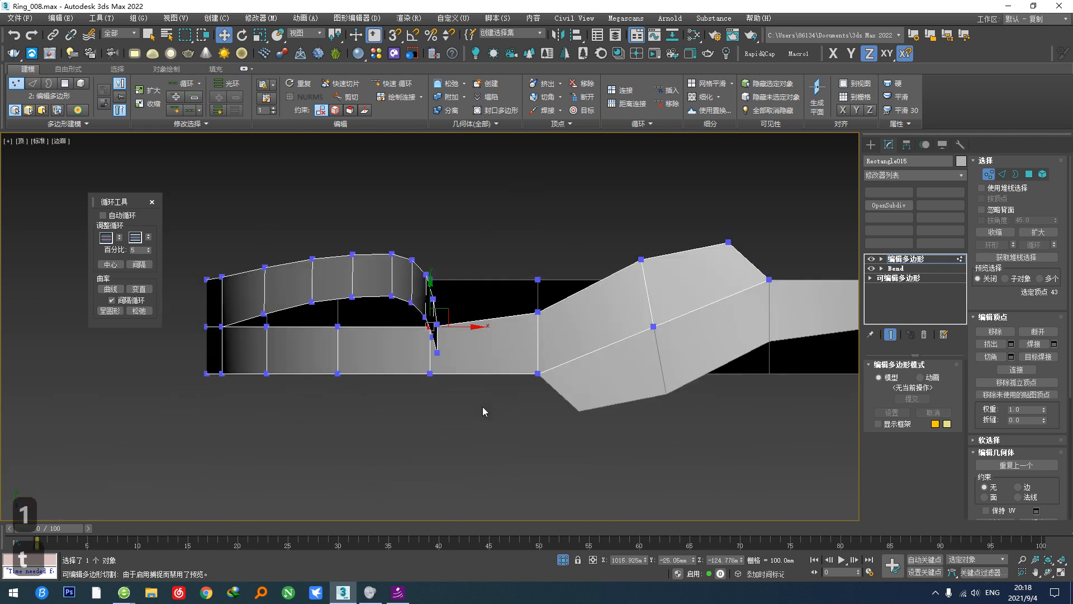
{"action": "scroll", "coordinate": [394, 366], "scroll_direction": "up", "scroll_amount": 2}
{"action": "left_click_drag", "start_coordinate": [443, 293], "coordinate": [441, 312]}
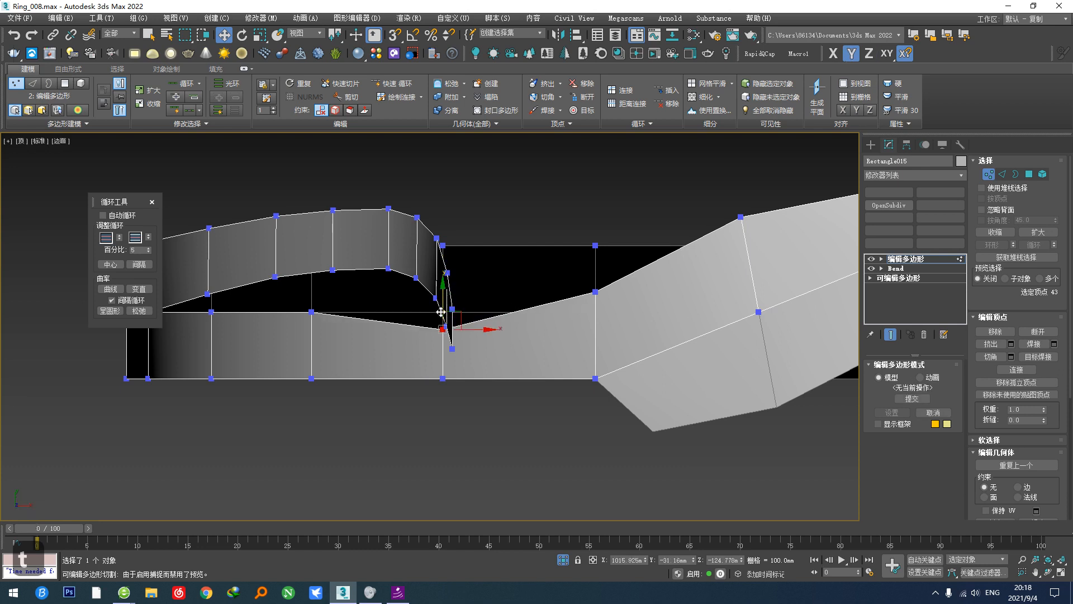
{"action": "left_click", "coordinate": [310, 313]}
{"action": "left_click_drag", "start_coordinate": [313, 290], "coordinate": [313, 305]}
{"action": "middle_click_drag", "start_coordinate": [227, 331], "coordinate": [297, 332]}
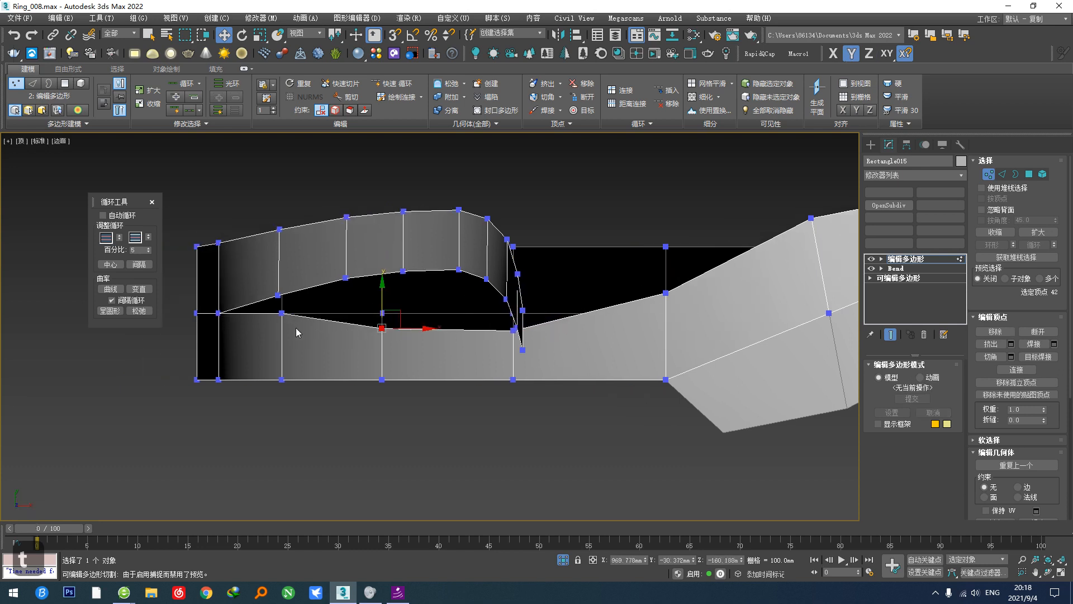
{"action": "left_click_drag", "start_coordinate": [281, 312], "coordinate": [282, 323]}
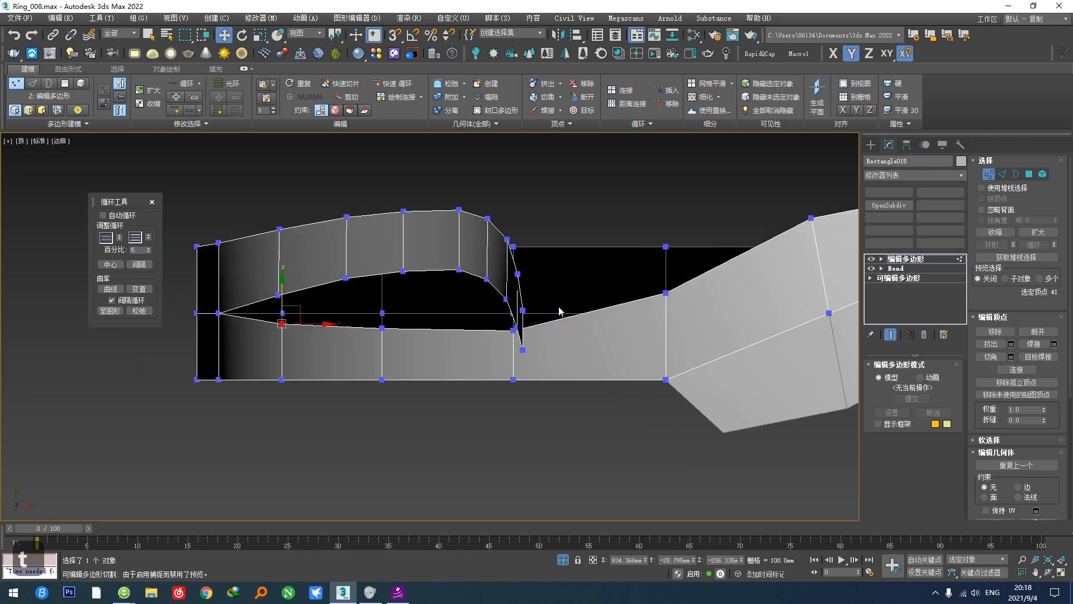
Step: Refine the lower strand's inner curve by nudging its vertices further inward, up to the outer vertex beside the top crossing
{"action": "left_click_drag", "start_coordinate": [380, 319], "coordinate": [380, 327]}
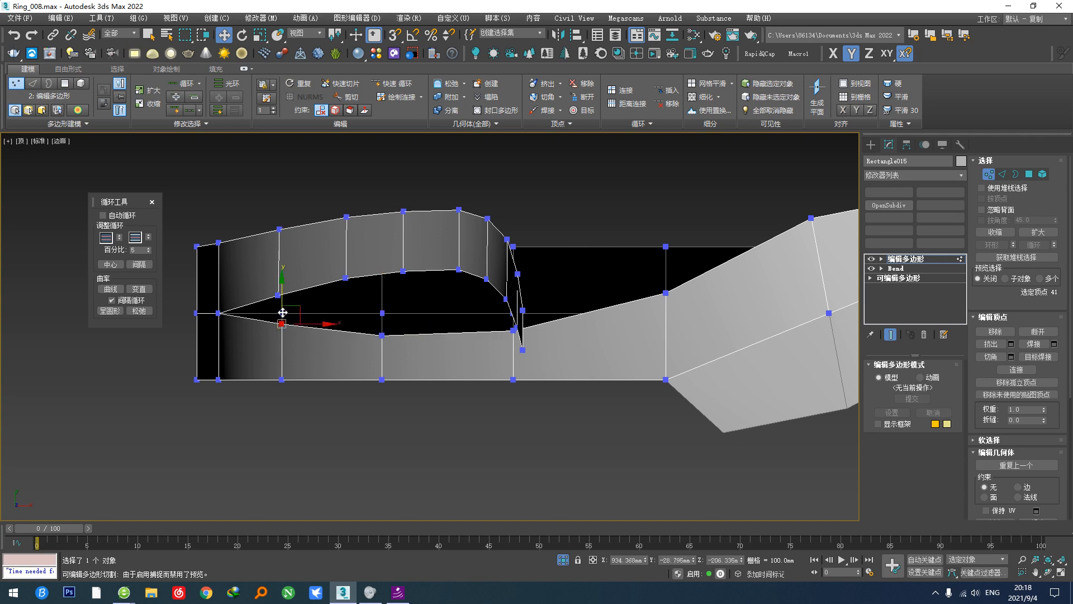
{"action": "left_click_drag", "start_coordinate": [283, 312], "coordinate": [282, 319]}
{"action": "left_click_drag", "start_coordinate": [513, 308], "coordinate": [519, 315]}
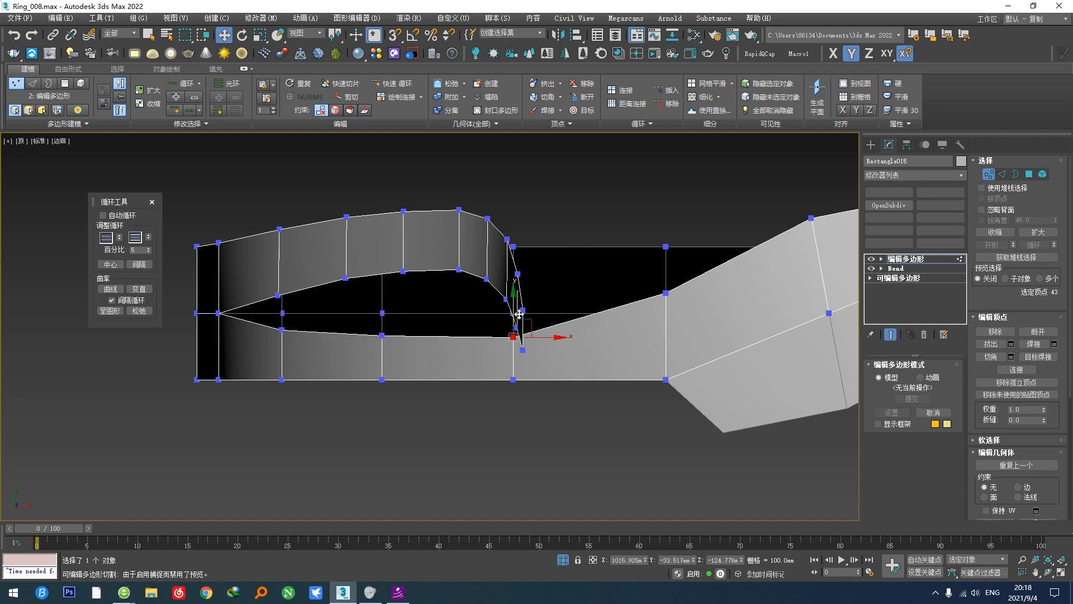
{"action": "left_click_drag", "start_coordinate": [667, 279], "coordinate": [667, 287]}
{"action": "middle_click_drag", "start_coordinate": [780, 248], "coordinate": [682, 302]}
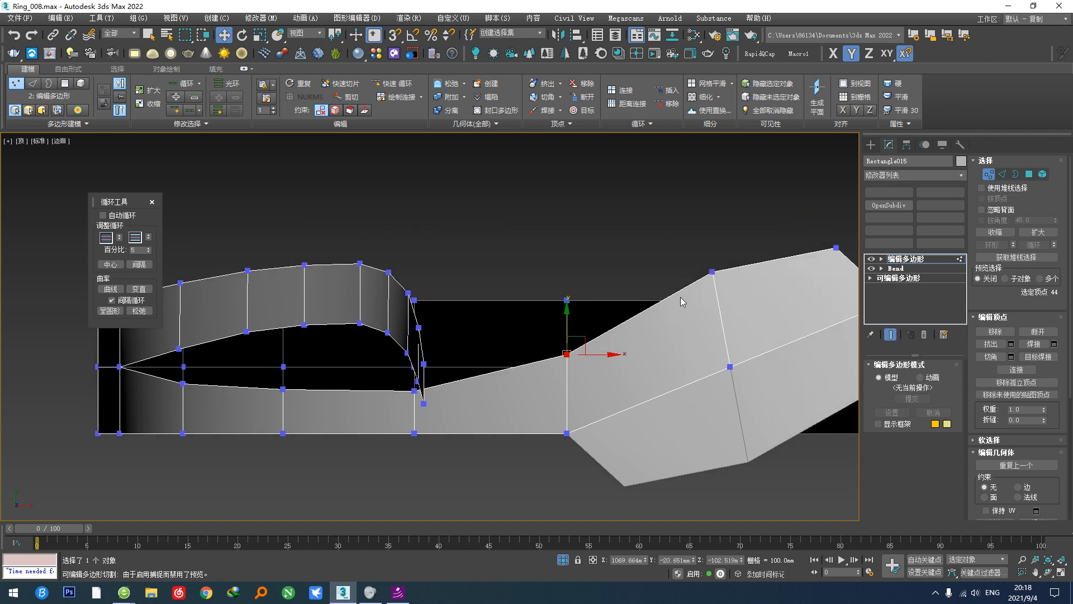
{"action": "left_click", "coordinate": [712, 273]}
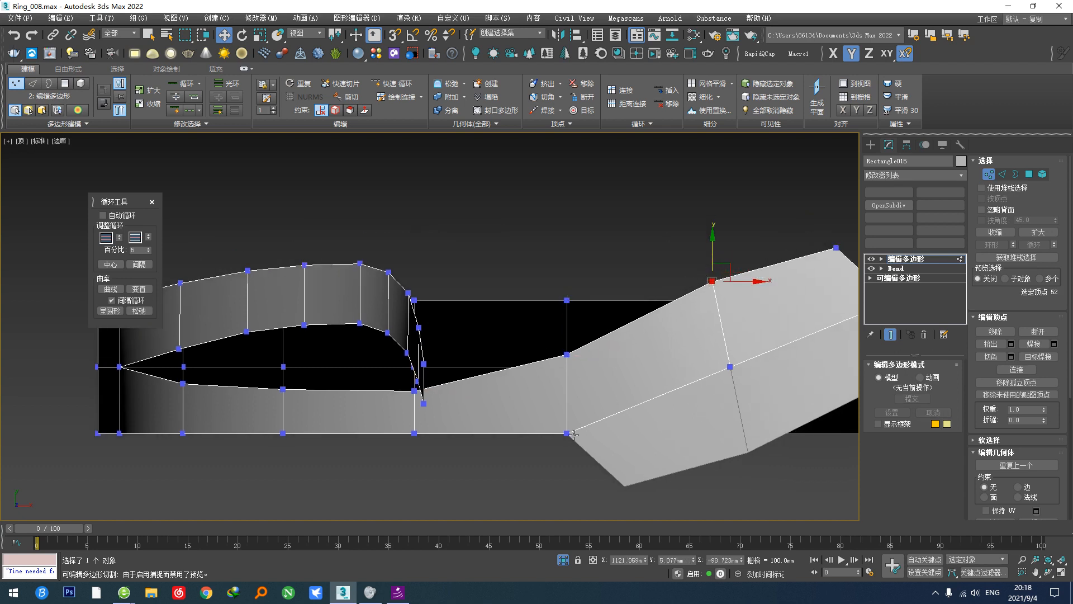
Step: Move the vertices on the lower strand's opposite boundary outward to even out its width
{"action": "scroll", "coordinate": [664, 327], "scroll_direction": "down", "scroll_amount": 2}
{"action": "scroll", "coordinate": [297, 404], "scroll_direction": "up", "scroll_amount": 2}
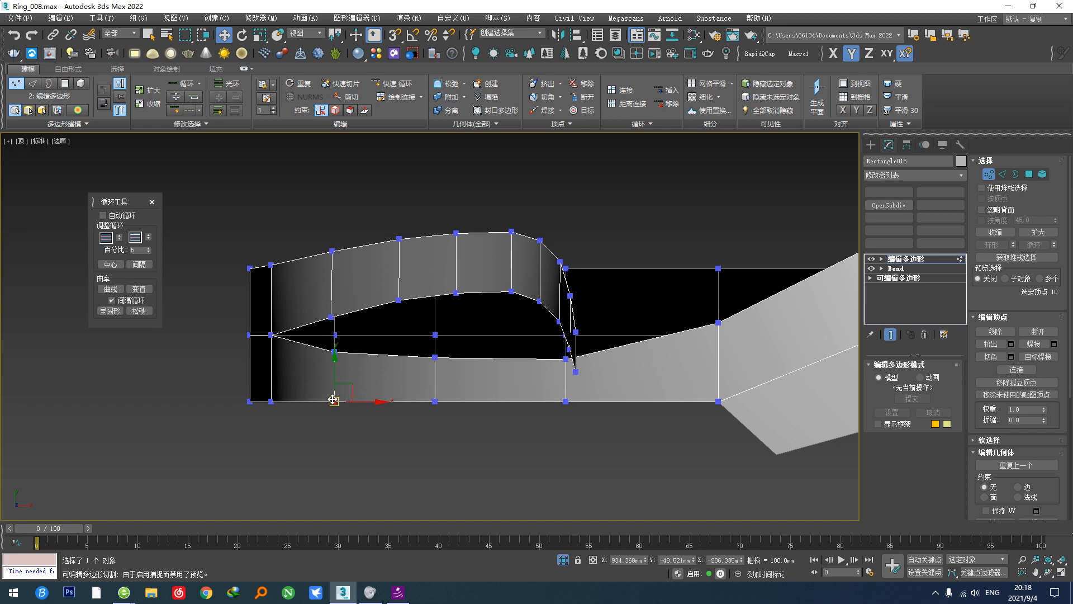
{"action": "left_click_drag", "start_coordinate": [332, 399], "coordinate": [644, 410]}
Step: Add two cross edges to the lower strand between the fork and the widened crossing
{"action": "middle_click_drag", "start_coordinate": [666, 416], "coordinate": [502, 368], "text": "alt"}
{"action": "scroll", "coordinate": [500, 369], "scroll_direction": "up", "scroll_amount": 2}
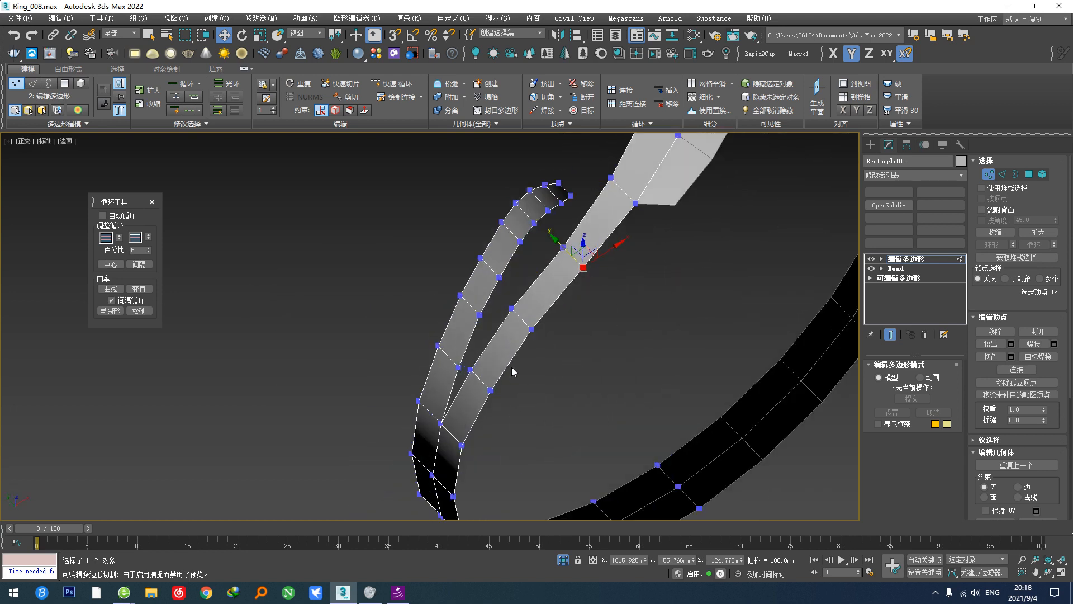
{"action": "key", "text": "v"}
{"action": "left_click", "coordinate": [550, 289]}
{"action": "left_click", "coordinate": [592, 240]}
{"action": "right_click", "coordinate": [575, 262]}
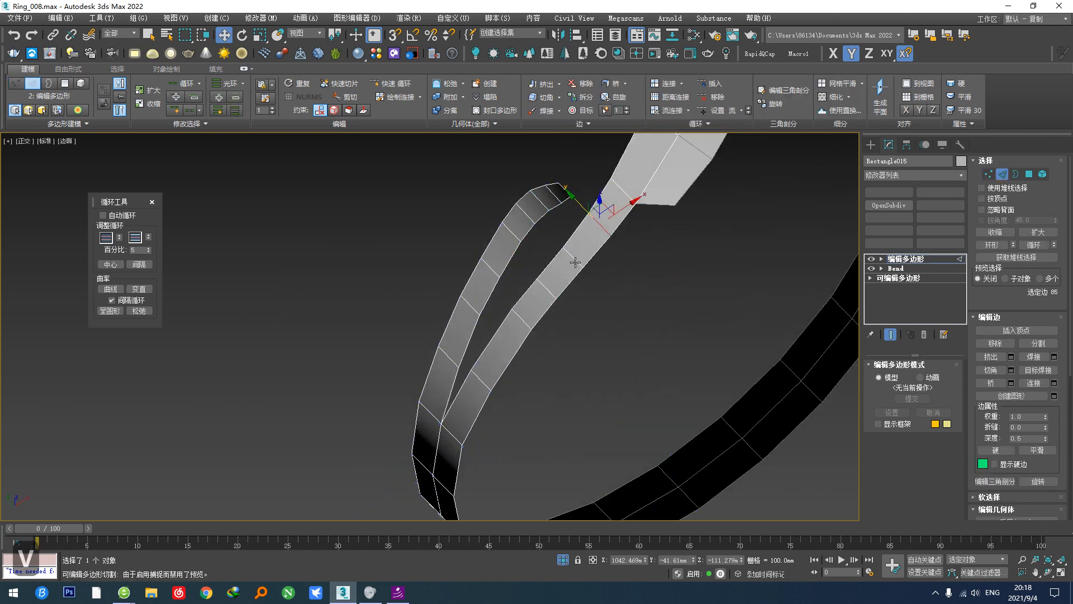
Step: Even out the spacing of the lower strand's cross edges by centring each one between its neighbours
{"action": "key", "text": "2"}
{"action": "key", "text": "2"}
{"action": "left_click", "coordinate": [575, 262]}
{"action": "key", "text": "s"}
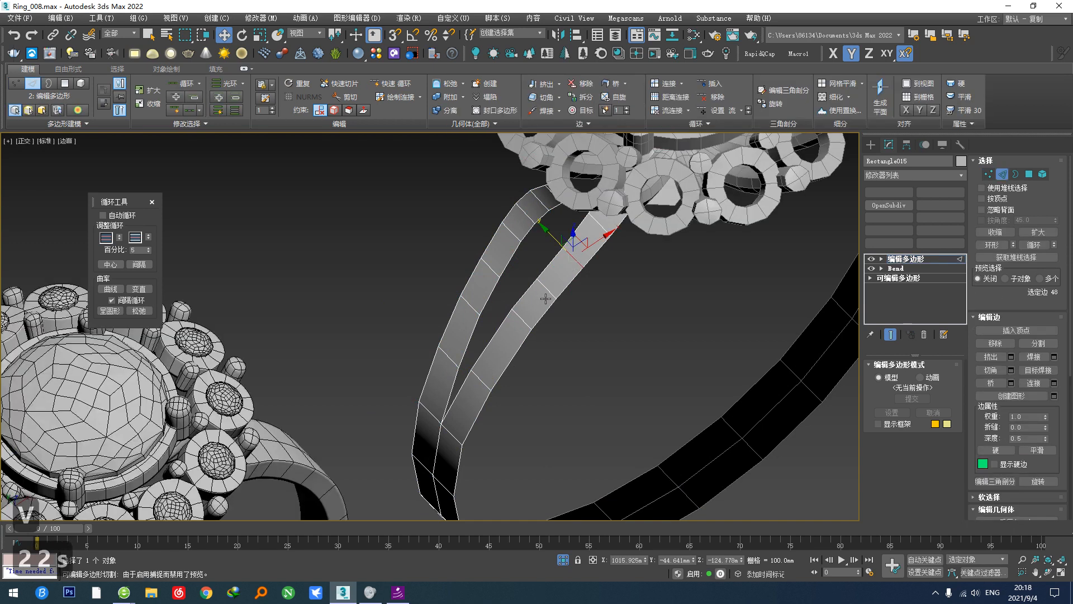
{"action": "key", "text": "ctrl+z"}
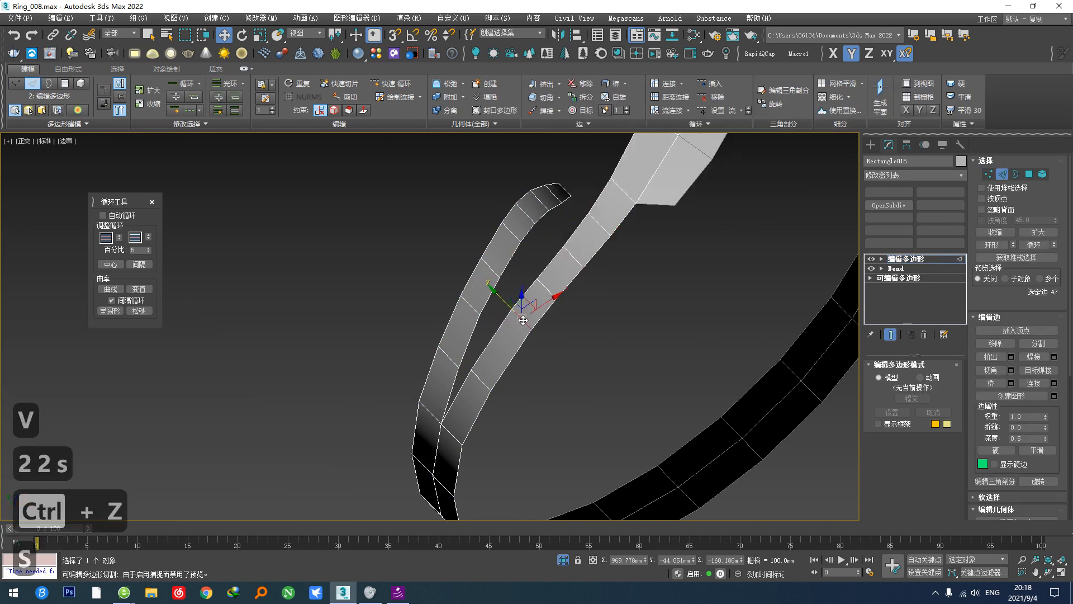
{"action": "key", "text": "s"}
{"action": "left_click", "coordinate": [549, 291]}
{"action": "key", "text": "s"}
{"action": "left_click", "coordinate": [574, 257]}
{"action": "key", "text": "s"}
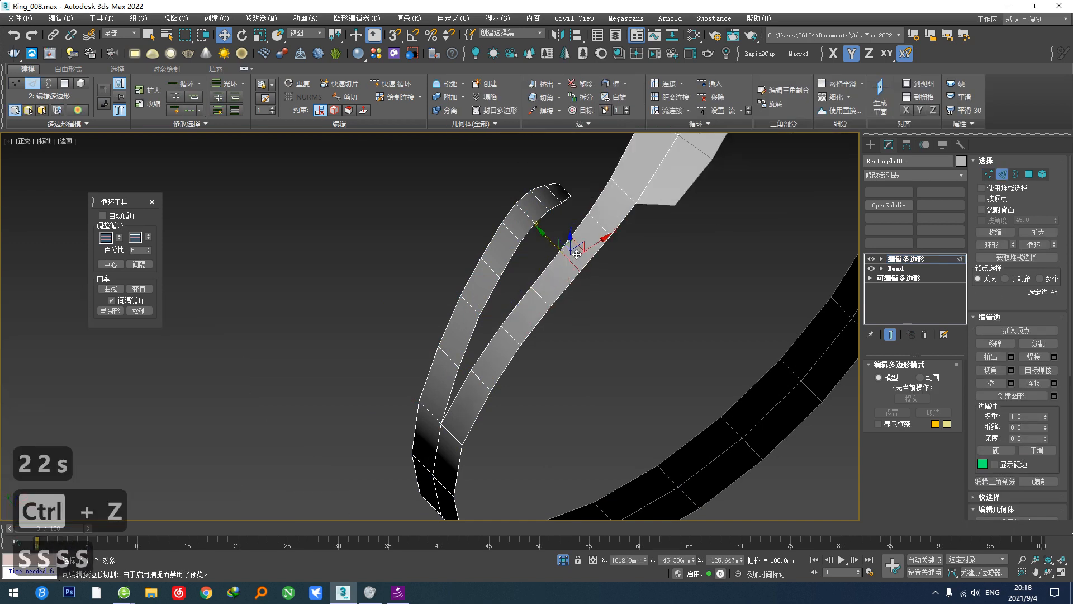
{"action": "left_click", "coordinate": [598, 225]}
{"action": "key", "text": "s"}
{"action": "middle_click_drag", "start_coordinate": [613, 242], "coordinate": [628, 277], "text": "alt"}
{"action": "key", "text": "c"}
{"action": "right_click", "coordinate": [473, 338]}
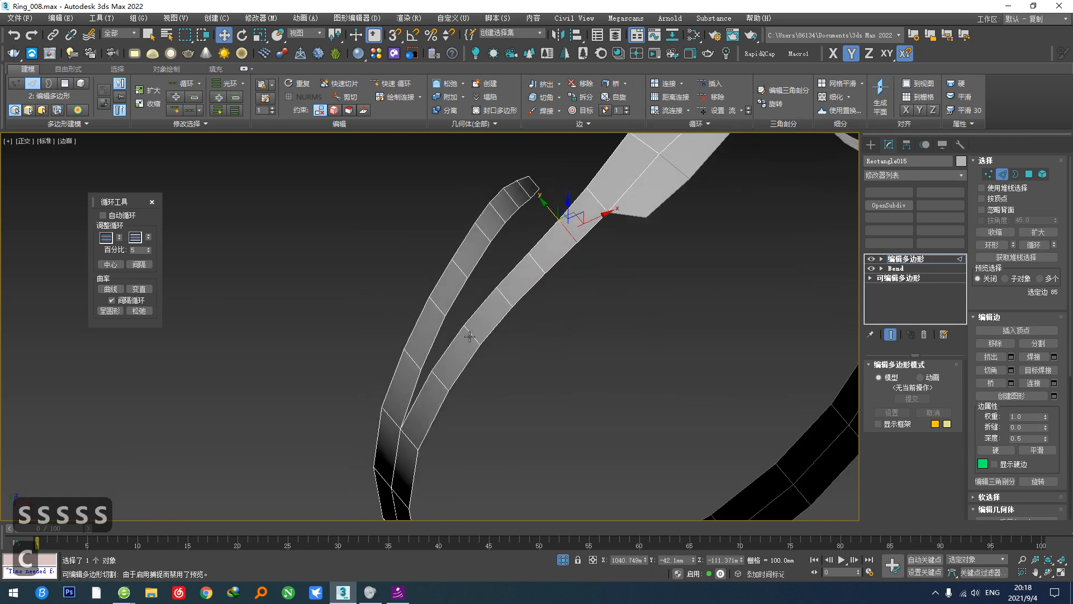
Step: Fine-tune the positions of the lower strand's cross edges from the fork up to the widened crossing, undoing one misplaced move
{"action": "key", "text": "s"}
{"action": "key", "text": "s"}
{"action": "key", "text": "s"}
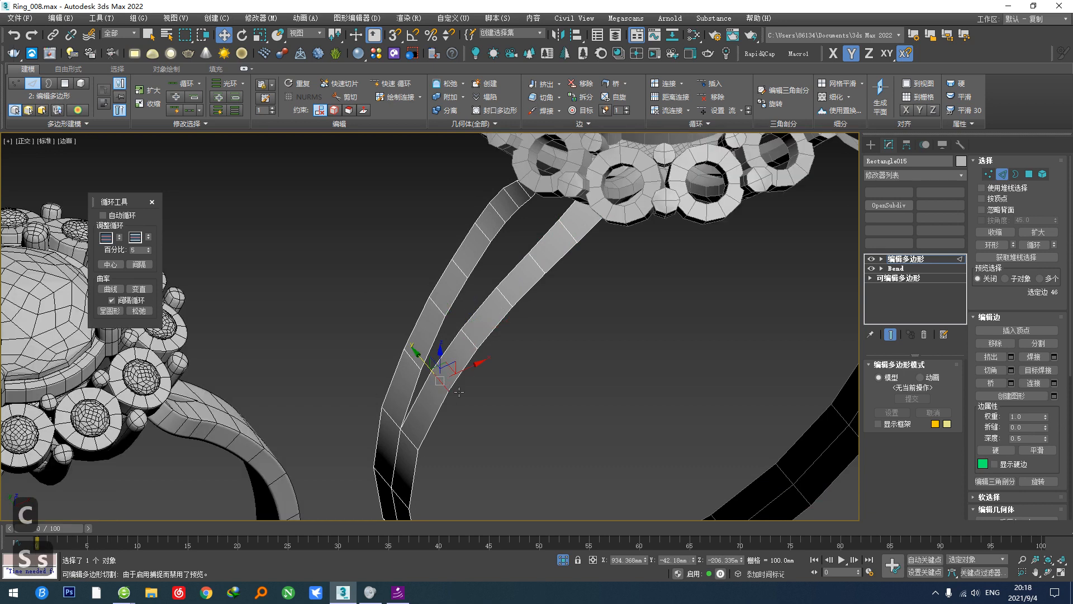
{"action": "key", "text": "ctrl+z"}
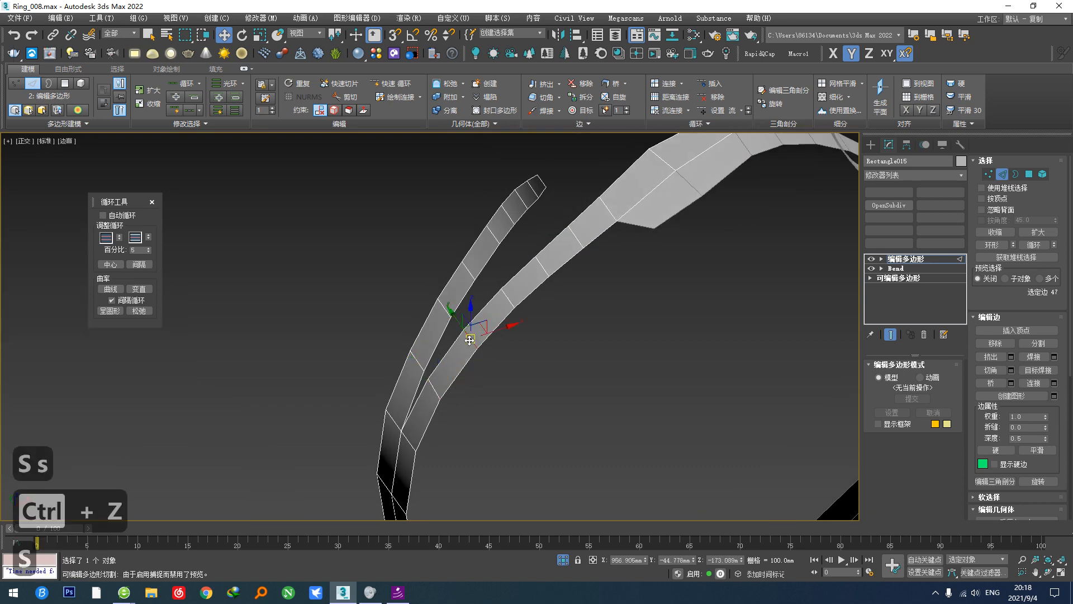
{"action": "key", "text": "s"}
{"action": "left_click_drag", "start_coordinate": [506, 297], "coordinate": [502, 303]}
{"action": "key", "text": "s"}
Step: Bow the lower strand outward by moving the vertices on both of its boundaries away from the neighbouring strand
{"action": "middle_click_drag", "start_coordinate": [502, 304], "coordinate": [592, 386], "text": "alt"}
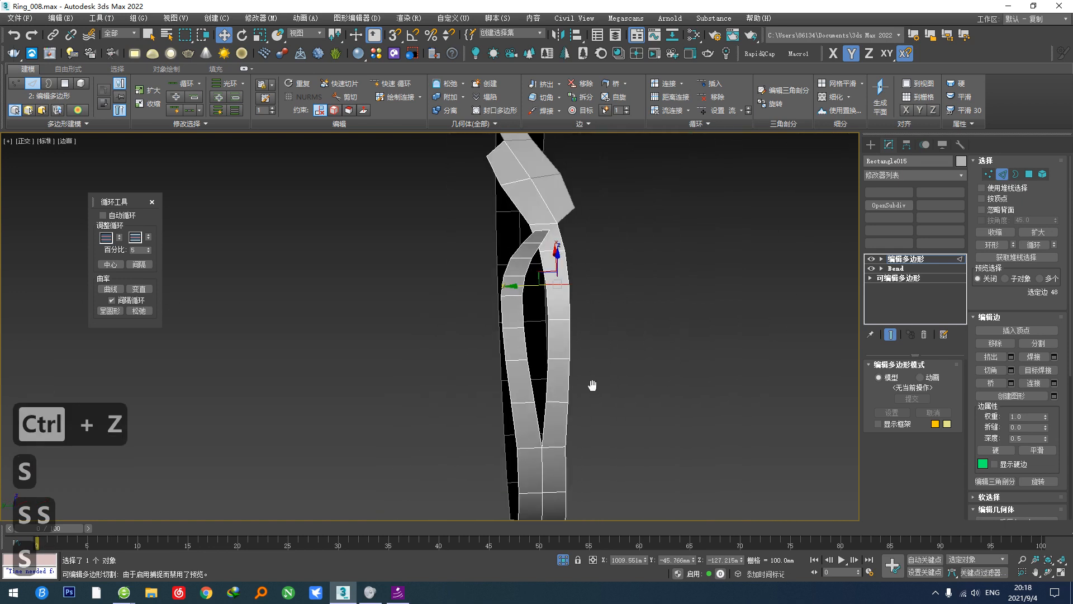
{"action": "scroll", "coordinate": [559, 375], "scroll_direction": "up", "scroll_amount": 2}
{"action": "key", "text": "1"}
{"action": "scroll", "coordinate": [522, 335], "scroll_direction": "up", "scroll_amount": 2}
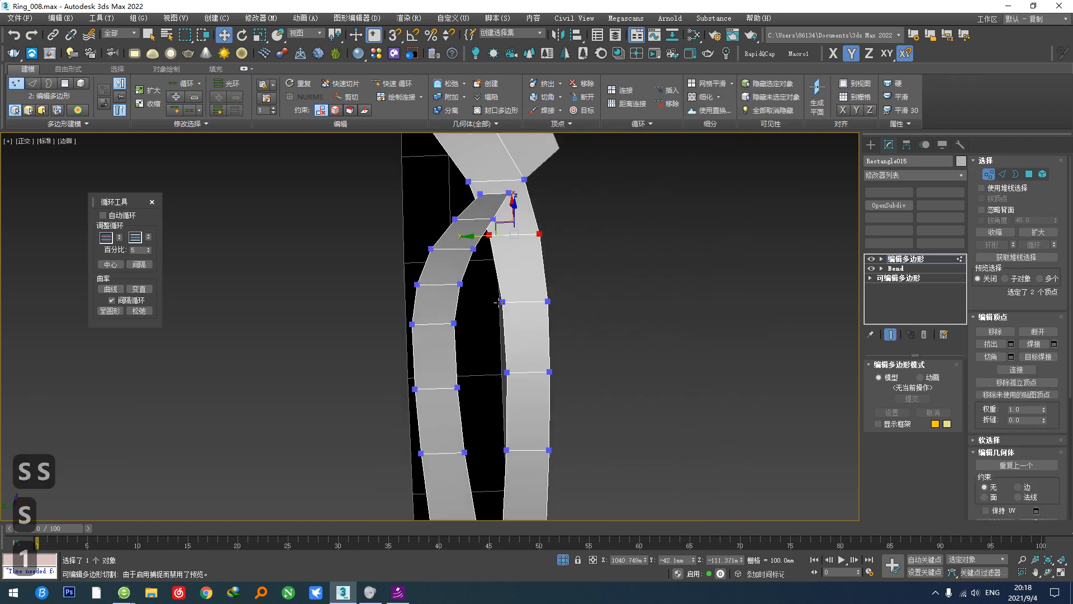
{"action": "left_click", "coordinate": [501, 302]}
{"action": "left_click_drag", "start_coordinate": [479, 304], "coordinate": [518, 301]}
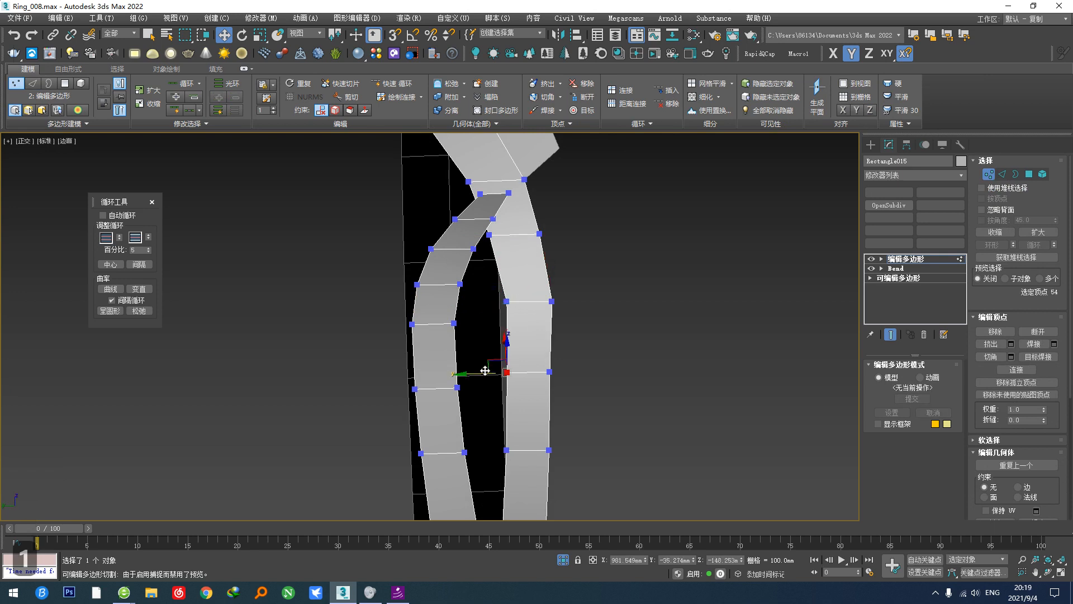
{"action": "left_click_drag", "start_coordinate": [490, 371], "coordinate": [516, 373]}
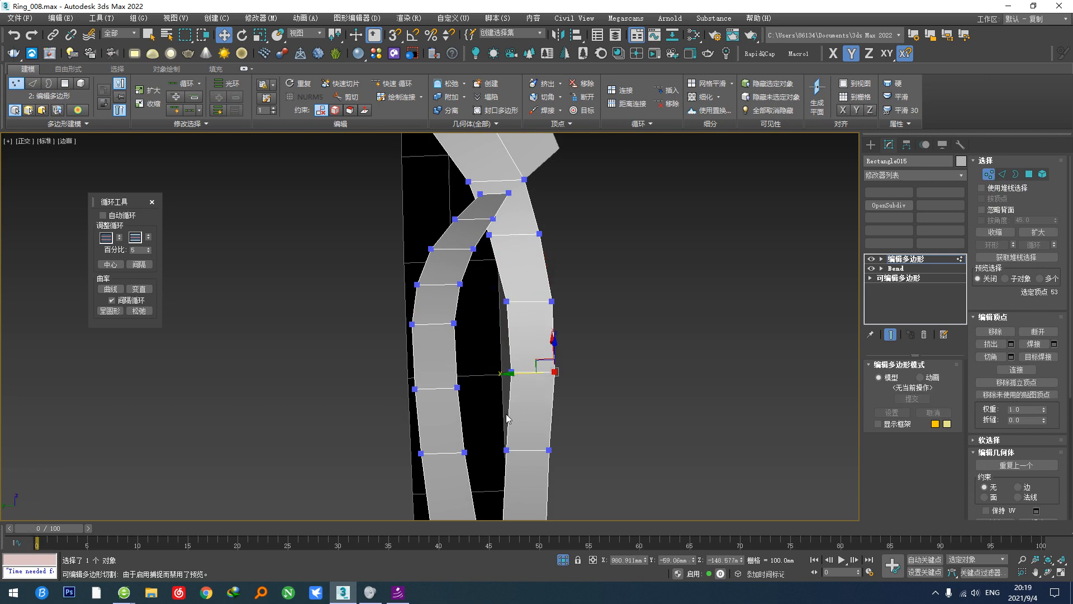
{"action": "middle_click_drag", "start_coordinate": [504, 457], "coordinate": [501, 376]}
{"action": "left_click_drag", "start_coordinate": [487, 372], "coordinate": [491, 371]}
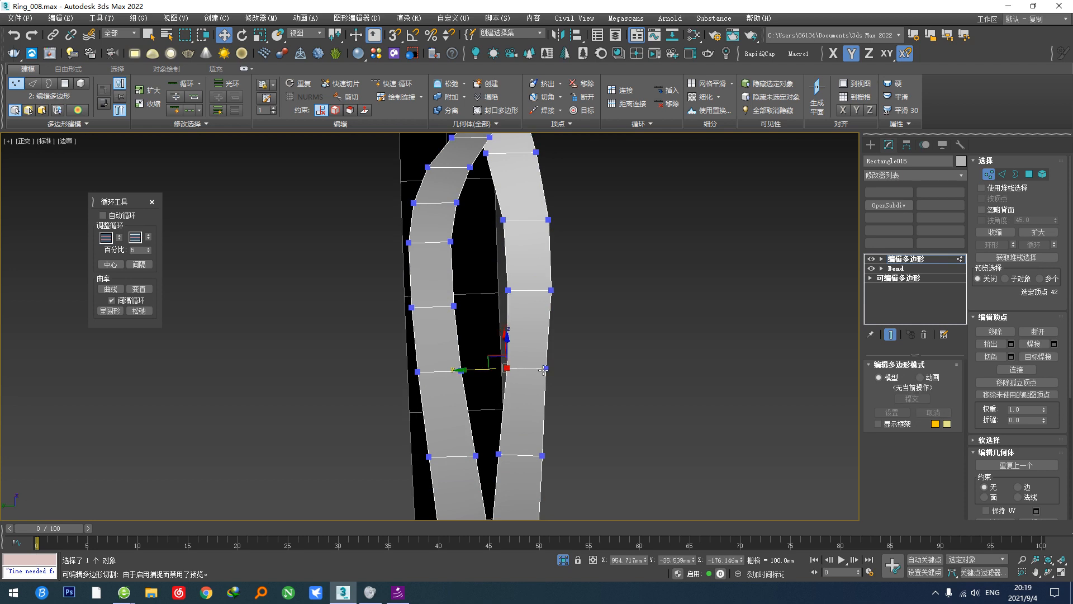
{"action": "key", "text": "ctrl+z"}
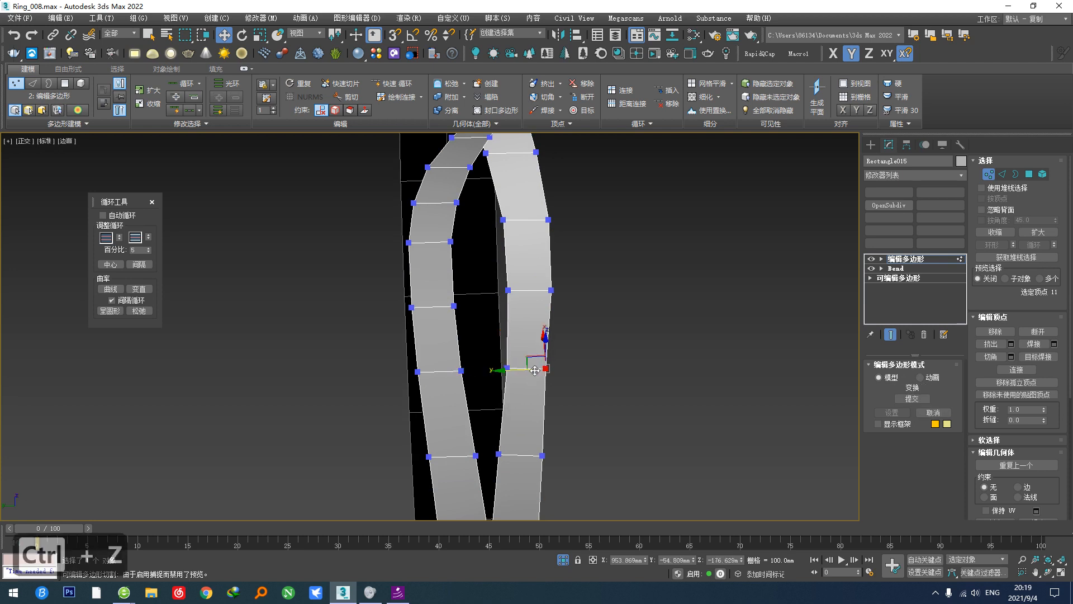
{"action": "left_click_drag", "start_coordinate": [520, 369], "coordinate": [522, 369]}
Step: Insert an edge loop across the full band width just below the fork
{"action": "mouse_move", "coordinate": [516, 407]}
{"action": "middle_mouse_down", "text": "alt"}
{"action": "mouse_move", "coordinate": [488, 422]}
{"action": "mouse_move", "coordinate": [522, 400]}
{"action": "middle_mouse_up", "text": "alt"}
{"action": "scroll", "coordinate": [589, 333], "scroll_direction": "down", "scroll_amount": 3}
{"action": "middle_click_drag", "start_coordinate": [589, 333], "coordinate": [592, 307], "text": "alt"}
{"action": "middle_click_drag", "start_coordinate": [569, 328], "coordinate": [552, 401], "text": "alt"}
{"action": "key", "text": "t"}
{"action": "middle_click_drag", "start_coordinate": [518, 290], "coordinate": [529, 333], "text": "alt"}
{"action": "scroll", "coordinate": [390, 372], "scroll_direction": "up", "scroll_amount": 2}
{"action": "middle_click_drag", "start_coordinate": [390, 371], "coordinate": [417, 335], "text": "alt"}
{"action": "key", "text": "2"}
{"action": "key", "text": "v"}
{"action": "left_click", "coordinate": [381, 292]}
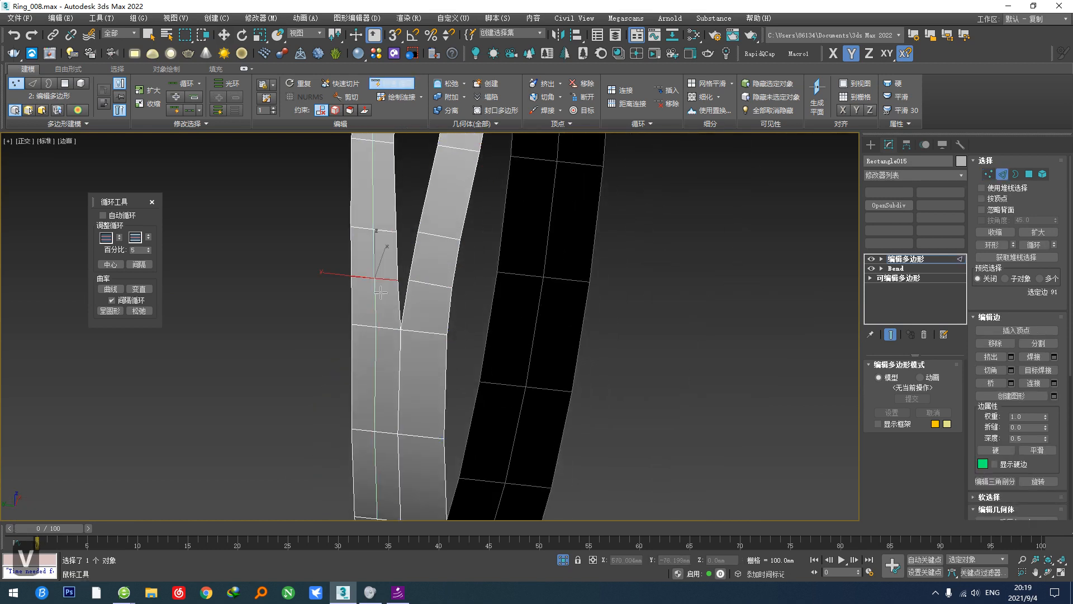
{"action": "middle_click_drag", "start_coordinate": [419, 398], "coordinate": [418, 369], "text": "alt"}
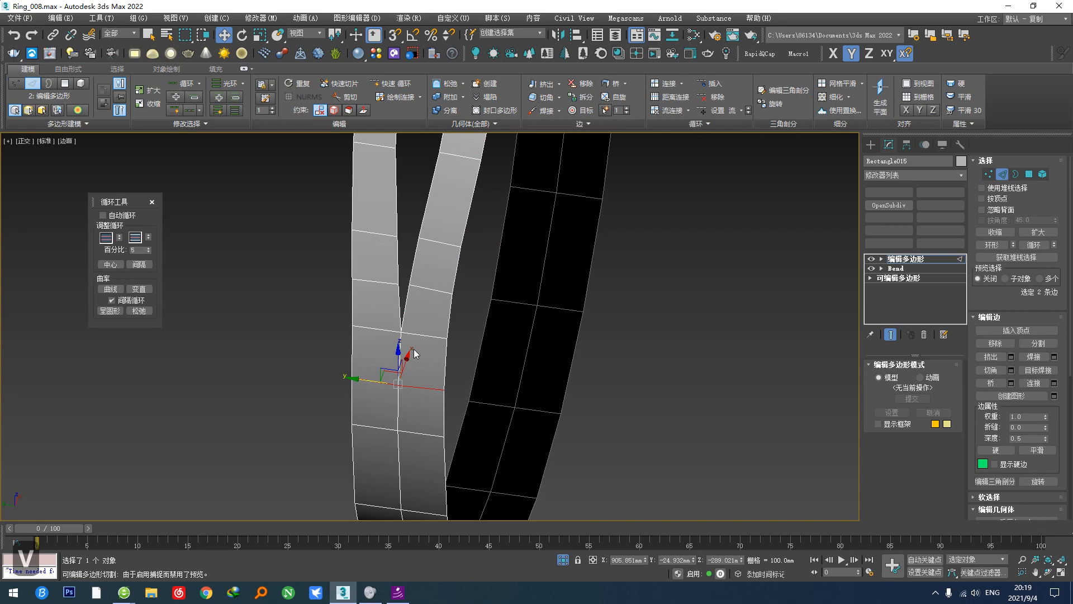
Step: Cut a V-shaped pair of edges from the band's two outer vertices beside the fork down to the centre line
{"action": "scroll", "coordinate": [418, 363], "scroll_direction": "up", "scroll_amount": 2}
{"action": "key", "text": "alt+c"}
{"action": "left_click", "coordinate": [480, 327]}
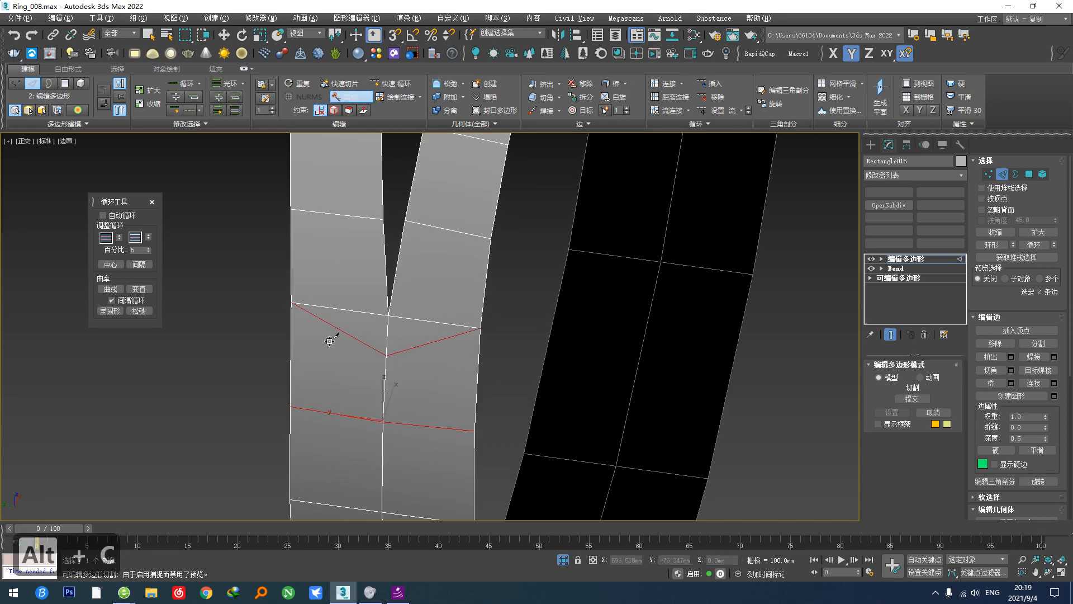
{"action": "key", "text": "2"}
{"action": "key", "text": "2"}
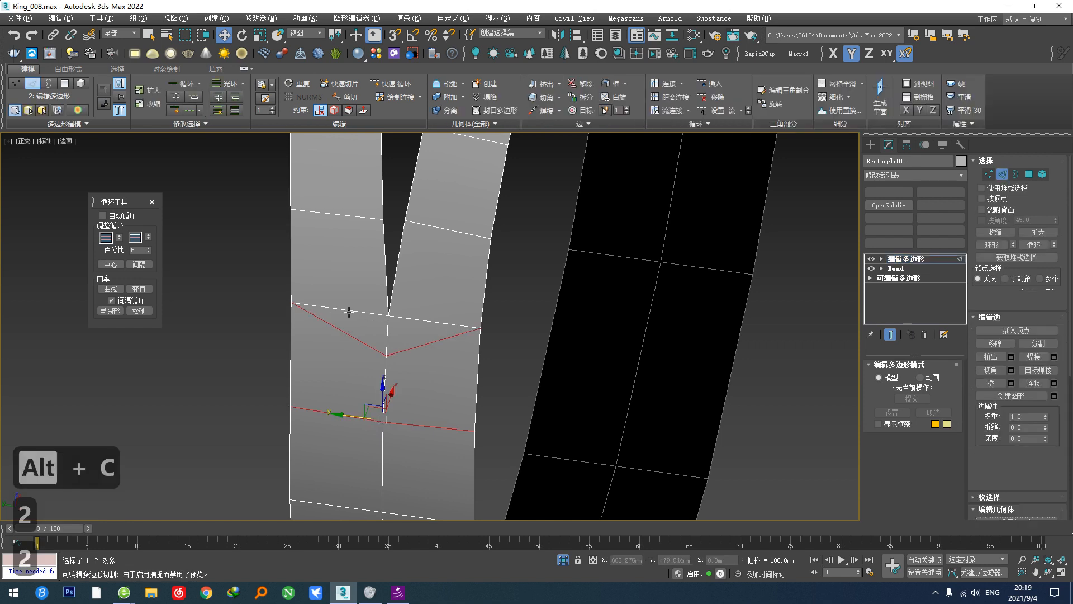
Step: Remove the two straight cross edges at the fork above the V cut, and briefly preview the topology with TurboSmooth
{"action": "left_click", "coordinate": [348, 314]}
{"action": "key", "text": "ctrl+c"}
{"action": "key", "text": "ctrl+z"}
{"action": "key", "text": "ctrl+x"}
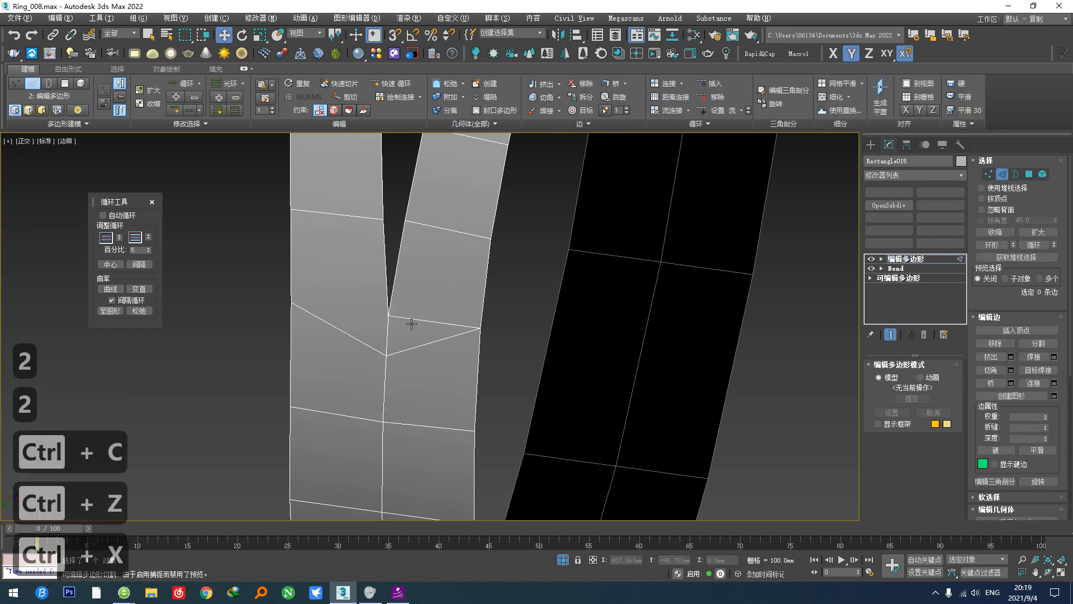
{"action": "key", "text": "ctrl+x"}
{"action": "key", "text": "z"}
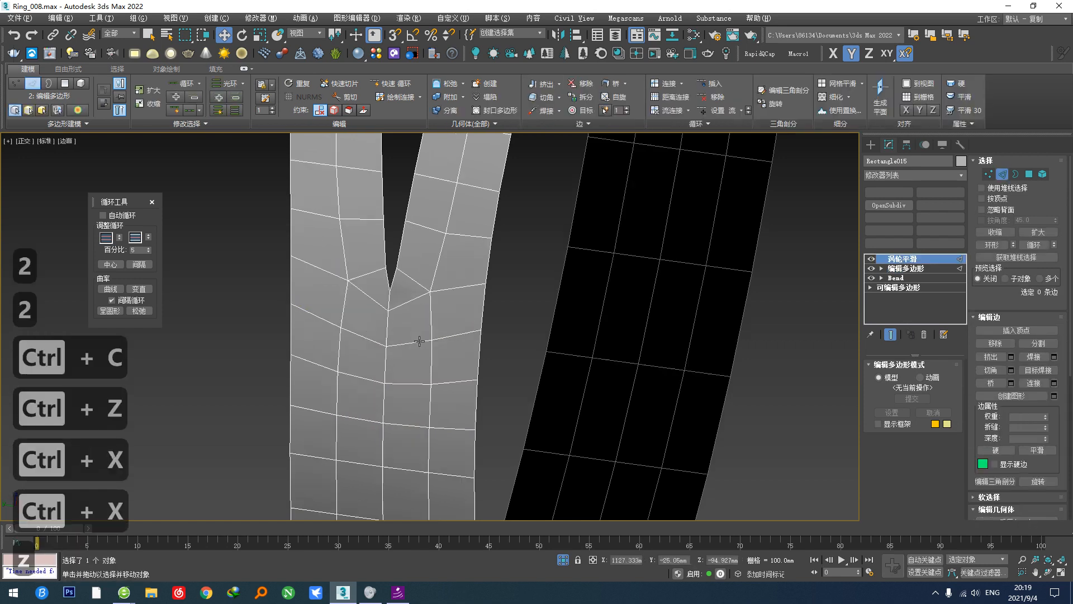
{"action": "key", "text": "ctrl+z"}
{"action": "middle_click_drag", "start_coordinate": [469, 326], "coordinate": [468, 289], "text": "alt"}
{"action": "double_click", "coordinate": [460, 315]}
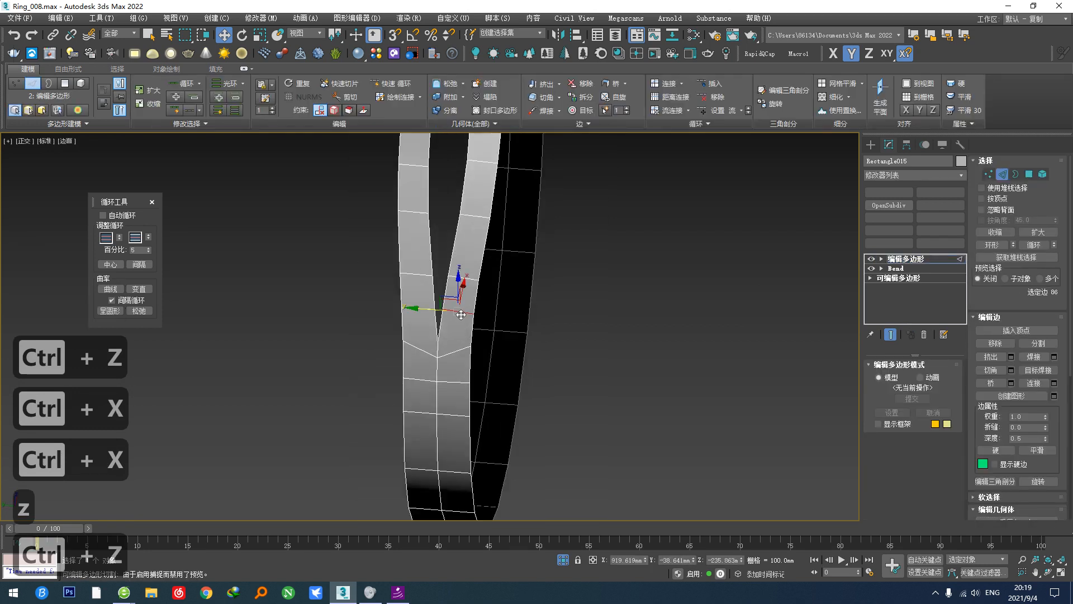
{"action": "key", "text": "s"}
{"action": "scroll", "coordinate": [448, 328], "scroll_direction": "up", "scroll_amount": 6}
{"action": "key", "text": "ctrl+z"}
Step: Inspect the whole band from several angles, checking the forked strands and the widened crossing
{"action": "scroll", "coordinate": [458, 351], "scroll_direction": "down", "scroll_amount": 5}
{"action": "middle_click_drag", "start_coordinate": [458, 351], "coordinate": [532, 335], "text": "alt"}
{"action": "scroll", "coordinate": [462, 355], "scroll_direction": "down", "scroll_amount": 5}
{"action": "scroll", "coordinate": [505, 316], "scroll_direction": "up", "scroll_amount": 5}
{"action": "scroll", "coordinate": [505, 316], "scroll_direction": "down", "scroll_amount": 5}
{"action": "scroll", "coordinate": [521, 270], "scroll_direction": "up", "scroll_amount": 5}
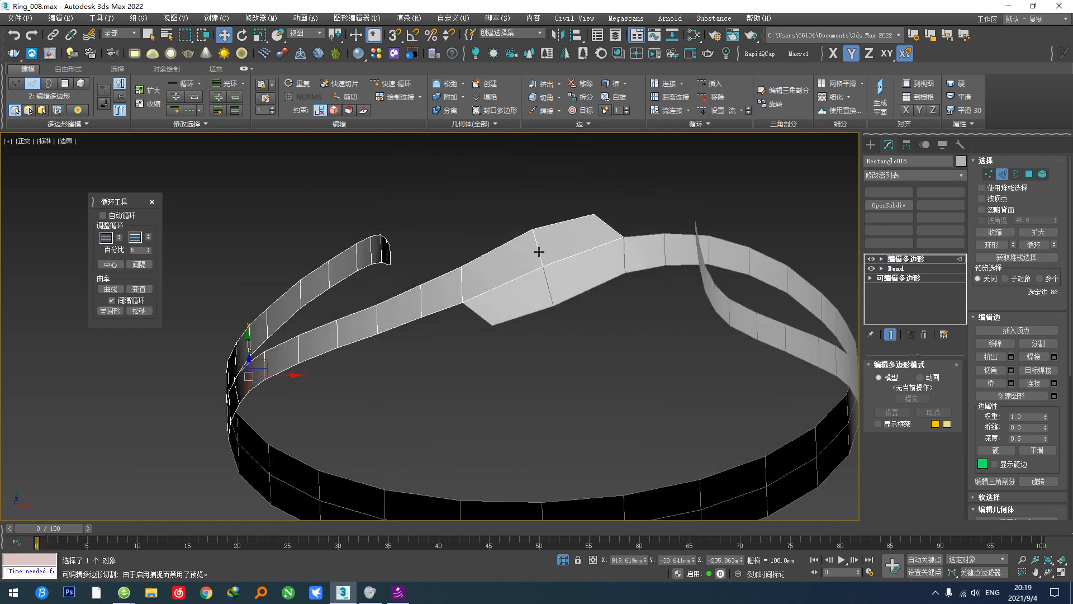
{"action": "scroll", "coordinate": [575, 240], "scroll_direction": "down", "scroll_amount": 6}
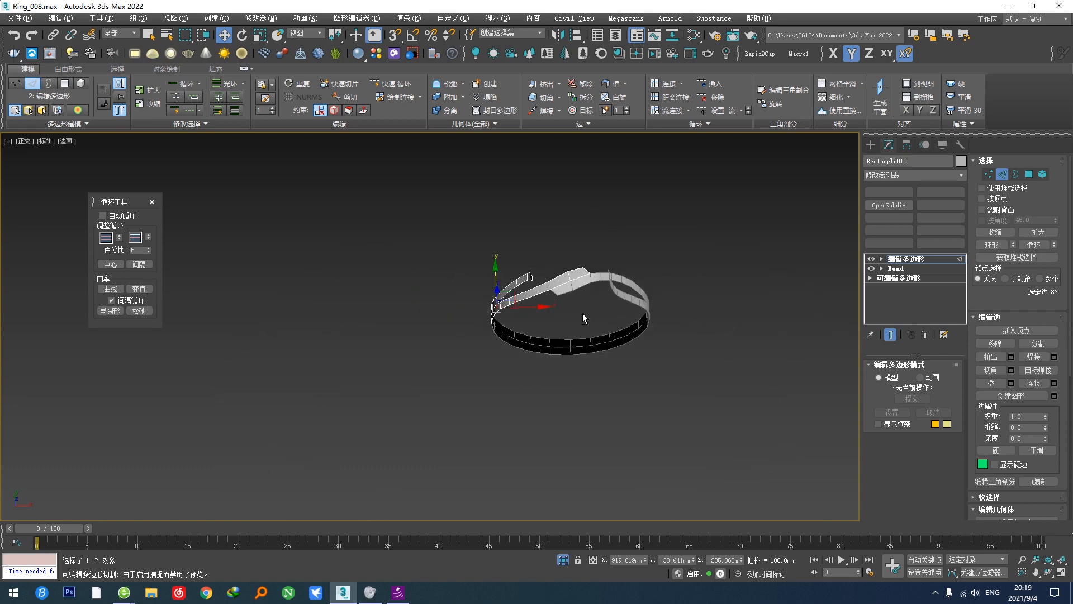
{"action": "middle_click_drag", "start_coordinate": [582, 316], "coordinate": [600, 299], "text": "alt"}
{"action": "scroll", "coordinate": [573, 254], "scroll_direction": "up", "scroll_amount": 5}
{"action": "scroll", "coordinate": [573, 253], "scroll_direction": "down", "scroll_amount": 4}
{"action": "middle_click_drag", "start_coordinate": [572, 254], "coordinate": [562, 232], "text": "alt"}
Step: Leave edge editing and clone the half band as one instance placed to the side of the original
{"action": "left_click", "coordinate": [905, 259]}
{"action": "scroll", "coordinate": [643, 364], "scroll_direction": "down", "scroll_amount": 5}
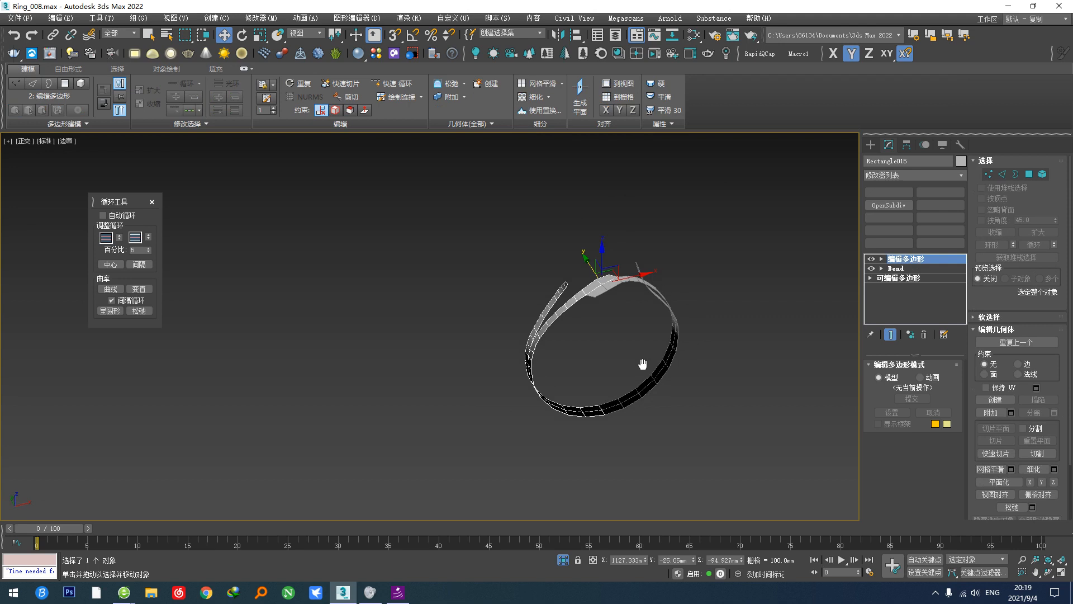
{"action": "left_click_drag", "start_coordinate": [630, 327], "coordinate": [853, 282], "text": "shift"}
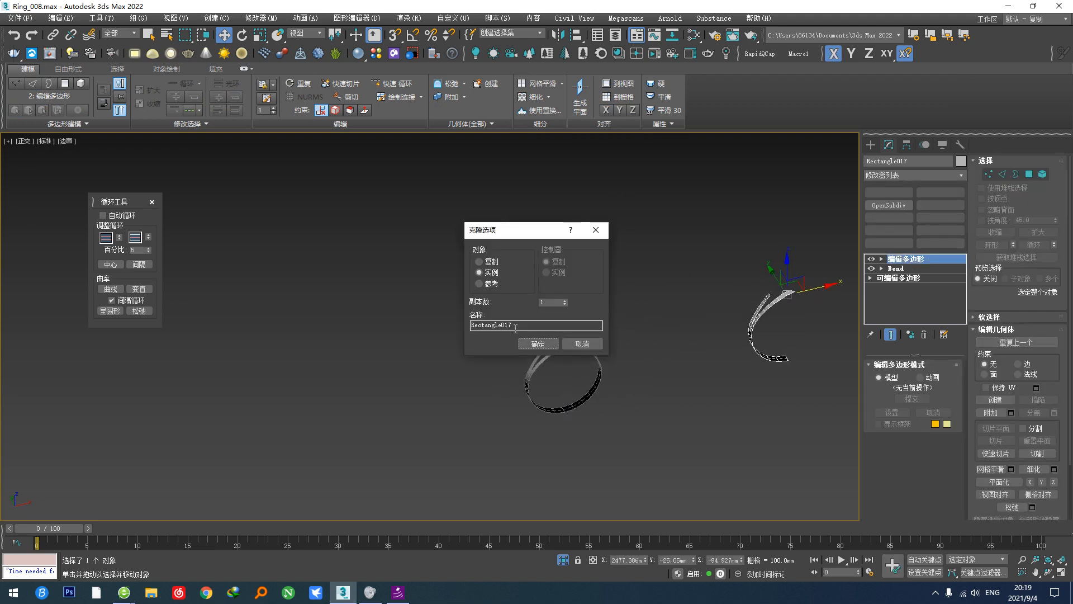
{"action": "left_click", "coordinate": [533, 344]}
Step: Thicken the original band by applying a Shell modifier to it
{"action": "left_click", "coordinate": [545, 360]}
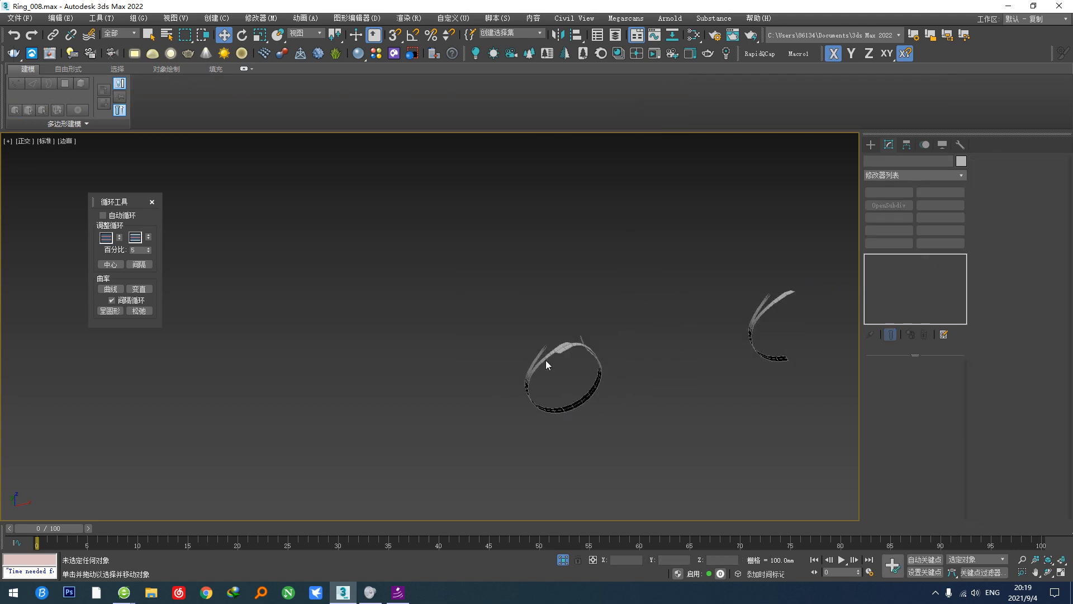
{"action": "right_click", "coordinate": [561, 377]}
{"action": "left_click", "coordinate": [388, 390]}
{"action": "scroll", "coordinate": [520, 373], "scroll_direction": "up", "scroll_amount": 5}
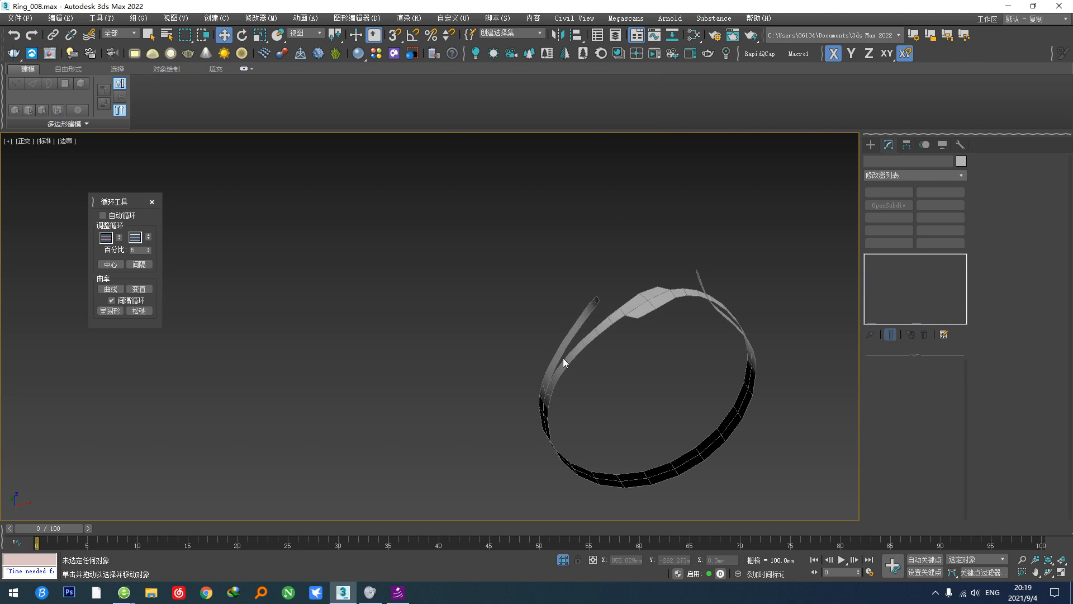
{"action": "left_click", "coordinate": [562, 358]}
{"action": "right_click", "coordinate": [594, 375]}
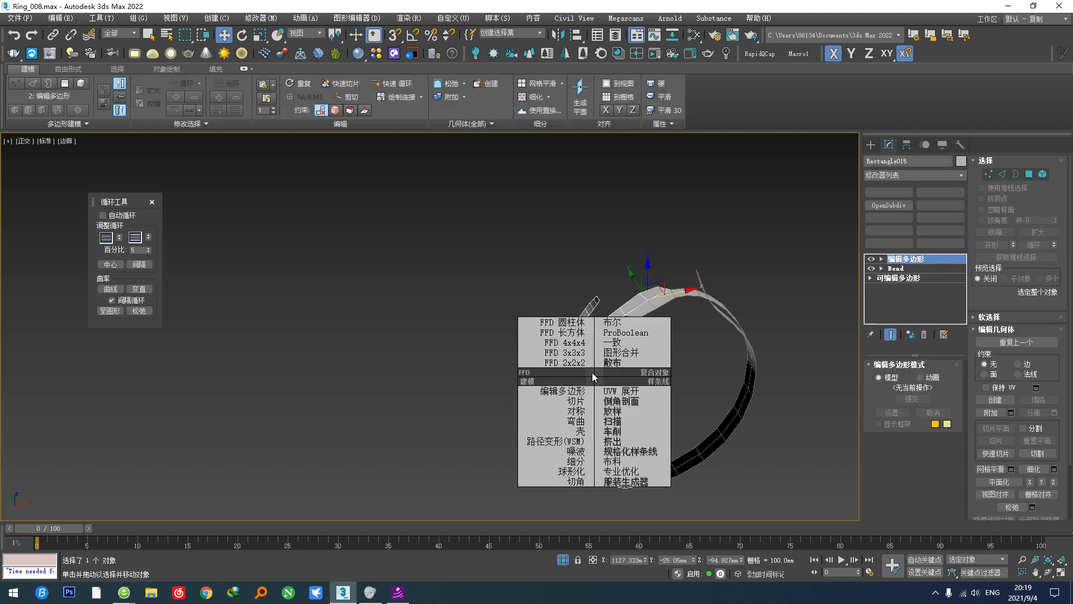
{"action": "left_click", "coordinate": [579, 430]}
Step: Examine the thickened band from the front, exiting isolation to compare its strand ends with the stone setting
{"action": "key", "text": "f"}
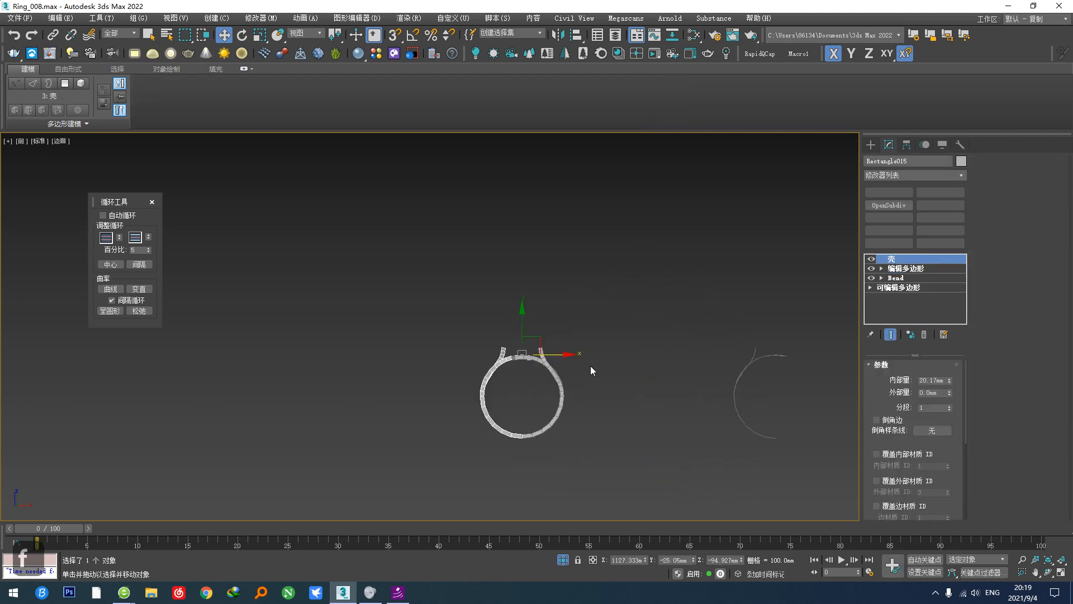
{"action": "scroll", "coordinate": [541, 364], "scroll_direction": "up", "scroll_amount": 5}
{"action": "key", "text": "z"}
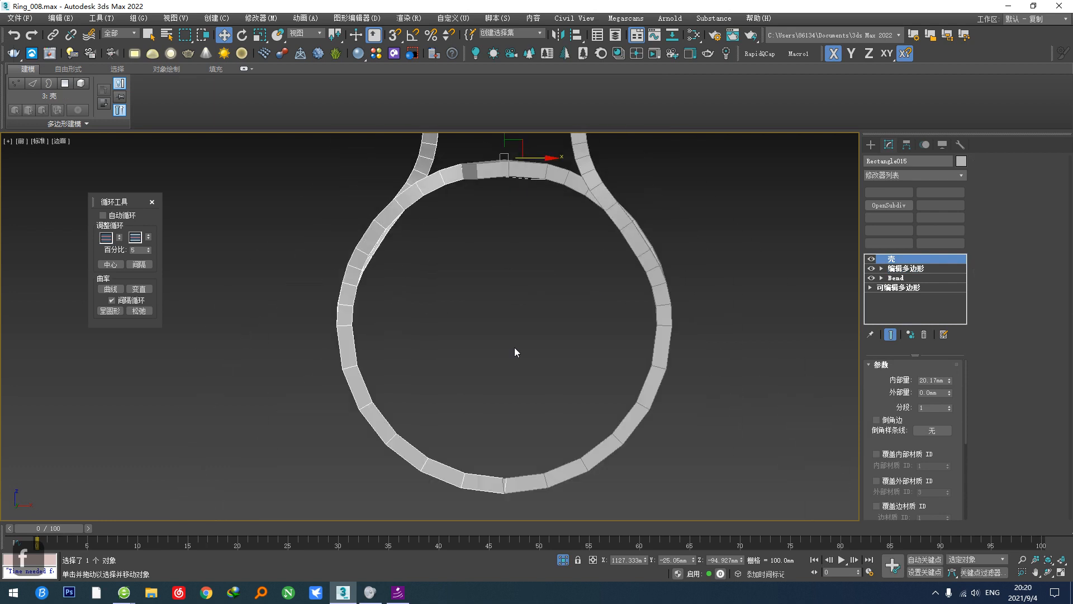
{"action": "scroll", "coordinate": [498, 492], "scroll_direction": "up", "scroll_amount": 6}
{"action": "scroll", "coordinate": [484, 297], "scroll_direction": "down", "scroll_amount": 8}
{"action": "scroll", "coordinate": [458, 285], "scroll_direction": "up", "scroll_amount": 6}
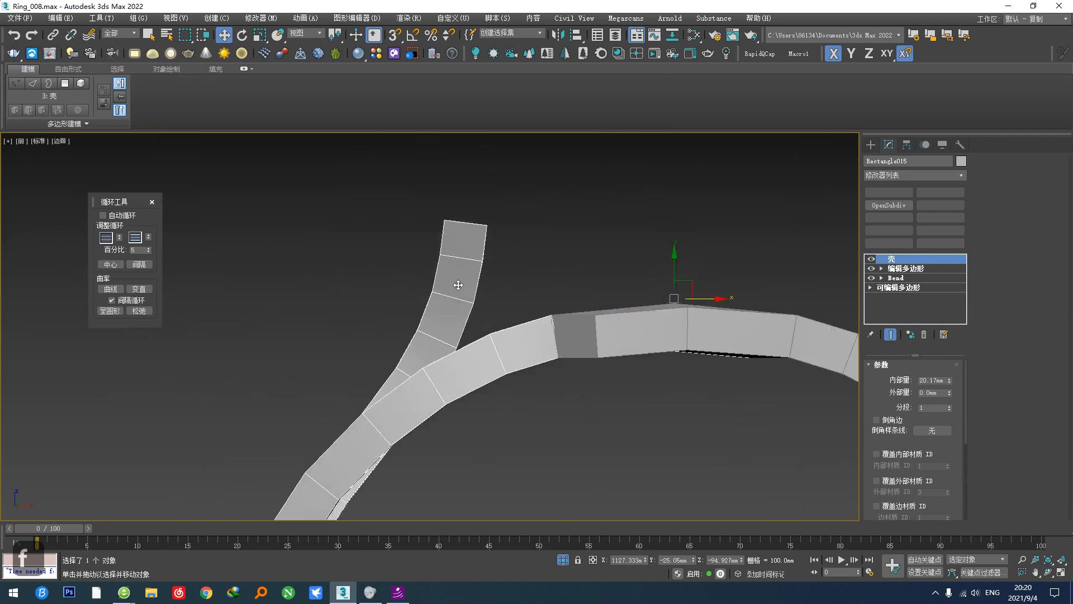
{"action": "left_click", "coordinate": [564, 561]}
{"action": "scroll", "coordinate": [580, 440], "scroll_direction": "down", "scroll_amount": 6}
{"action": "middle_click_drag", "start_coordinate": [580, 441], "coordinate": [518, 421]}
{"action": "scroll", "coordinate": [518, 345], "scroll_direction": "up", "scroll_amount": 4}
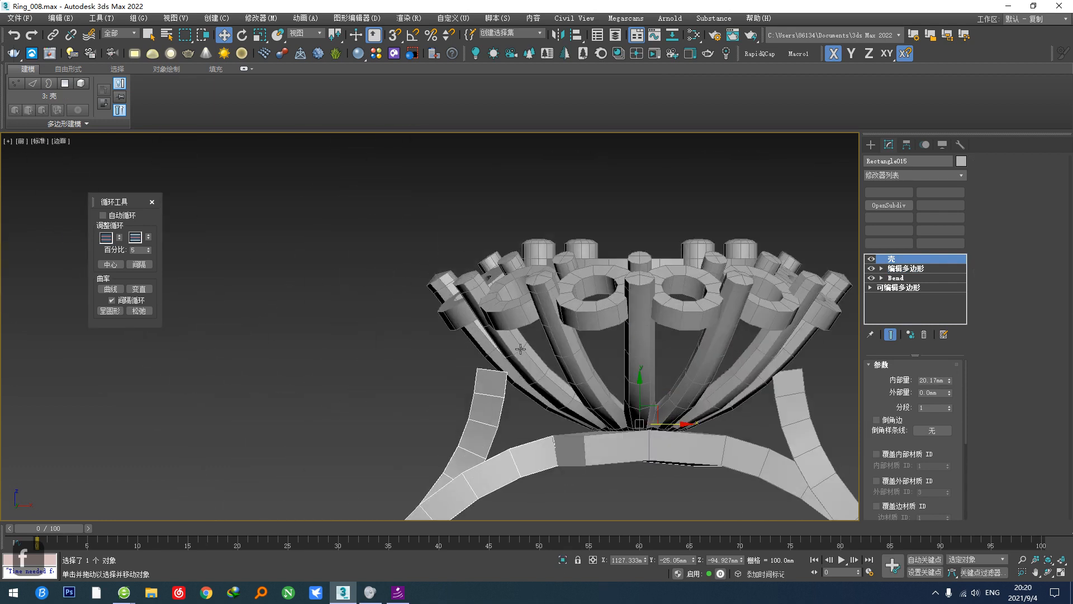
Step: Try to add an Edit Poly modifier above the Shell and select the inner corner vertices of the strand's end
{"action": "left_click", "coordinate": [905, 268]}
{"action": "key", "text": "1"}
{"action": "scroll", "coordinate": [522, 394], "scroll_direction": "up", "scroll_amount": 5}
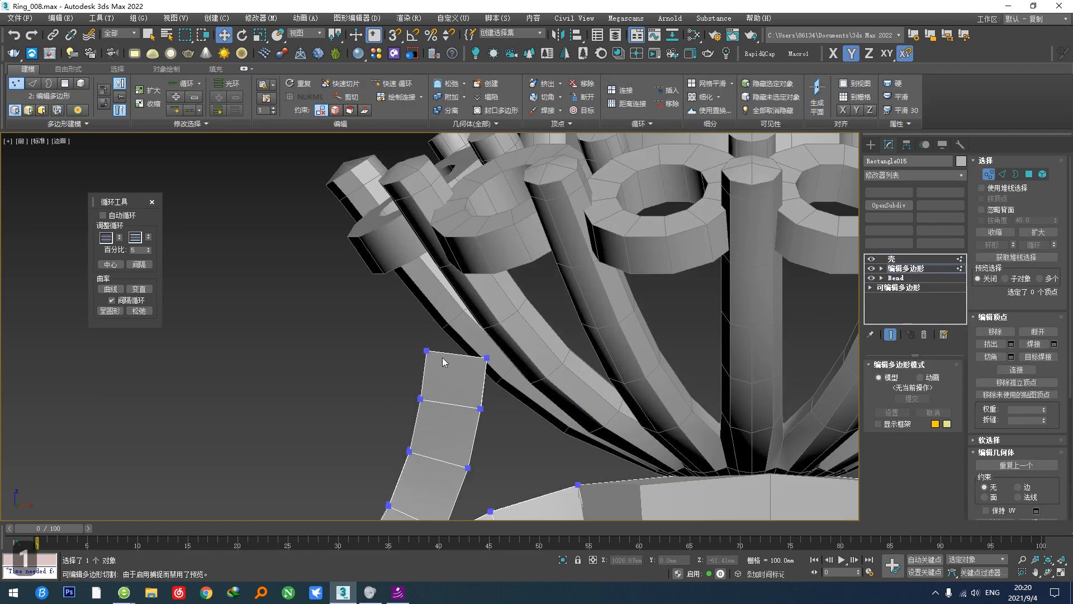
{"action": "left_click", "coordinate": [916, 273]}
{"action": "left_click", "coordinate": [906, 259]}
{"action": "right_click", "coordinate": [722, 330]}
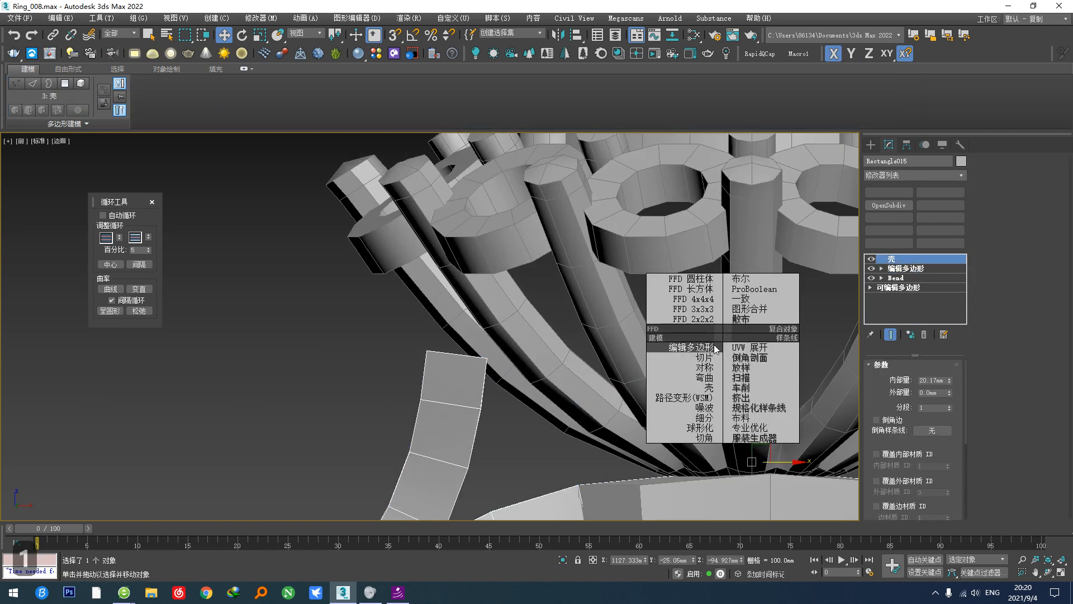
{"action": "left_click", "coordinate": [701, 345]}
{"action": "left_click", "coordinate": [701, 345]}
{"action": "left_click", "coordinate": [554, 400]}
{"action": "right_click", "coordinate": [554, 400]}
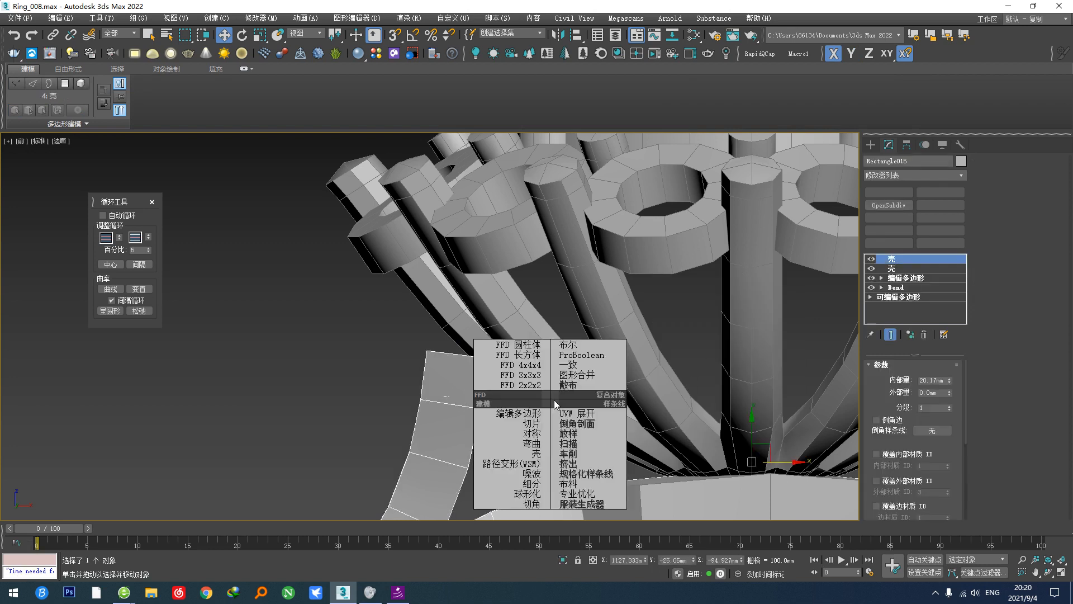
{"action": "left_click", "coordinate": [517, 413]}
{"action": "key", "text": "1"}
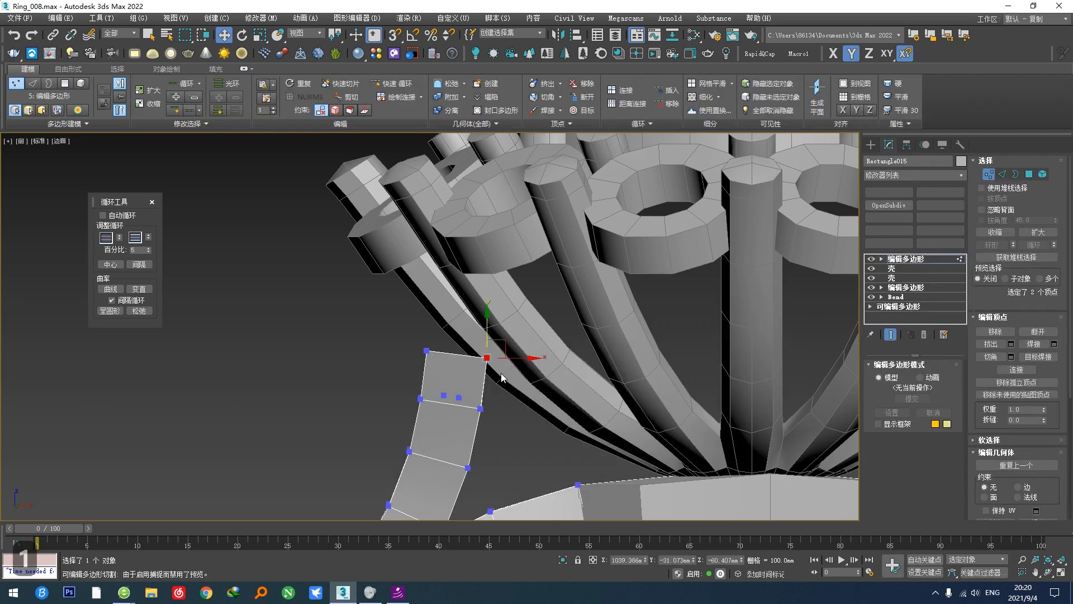
{"action": "mouse_move", "coordinate": [502, 378]}
{"action": "middle_mouse_down", "text": "alt"}
{"action": "mouse_move", "coordinate": [565, 386]}
{"action": "mouse_move", "coordinate": [573, 408]}
{"action": "mouse_move", "coordinate": [520, 382]}
{"action": "mouse_move", "coordinate": [520, 321]}
{"action": "mouse_move", "coordinate": [528, 365]}
{"action": "middle_mouse_up", "text": "alt"}
Step: Switch to wireframe display, undo the last Edit Poly changes and delete the duplicate Shell modifier
{"action": "key", "text": "F3"}
{"action": "key", "text": "ctrl+z"}
{"action": "key", "text": "ctrl+z"}
{"action": "key", "text": "ctrl+z"}
{"action": "scroll", "coordinate": [526, 335], "scroll_direction": "down", "scroll_amount": 3}
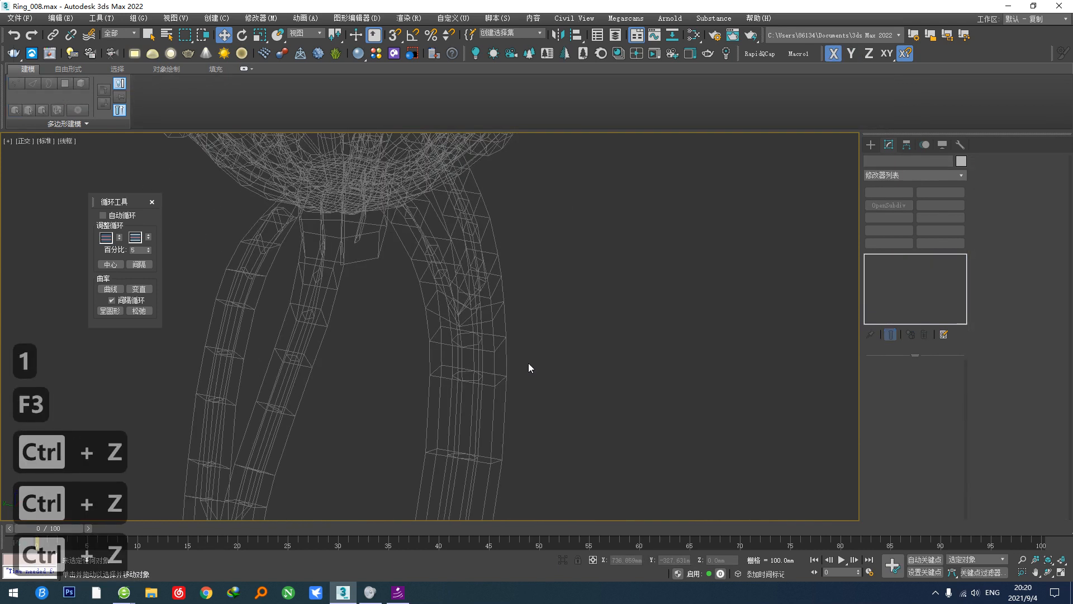
{"action": "scroll", "coordinate": [340, 330], "scroll_direction": "up", "scroll_amount": 5}
{"action": "key", "text": "ctrl+z"}
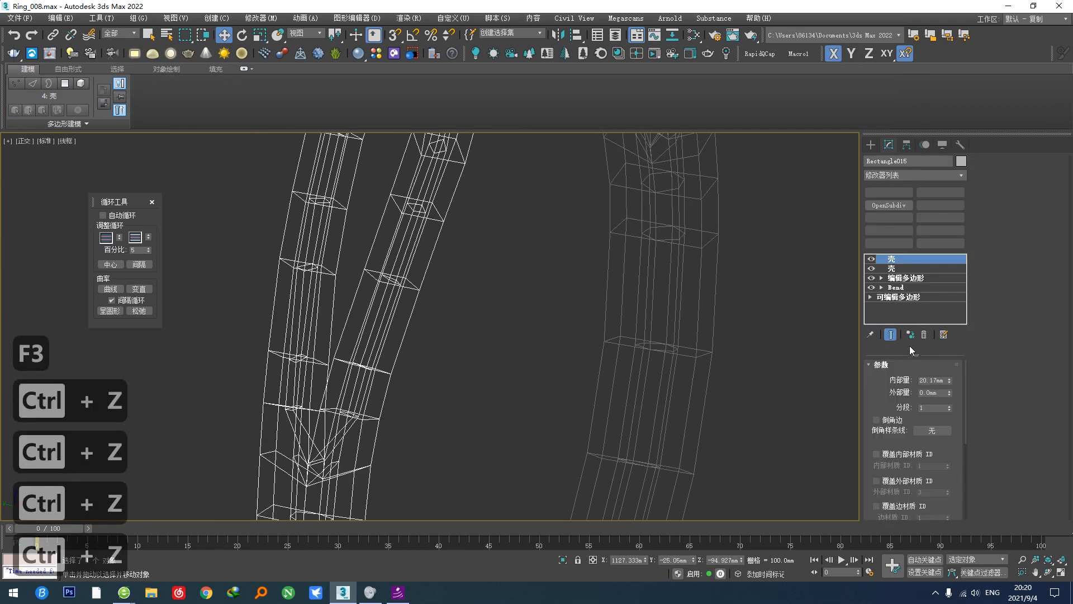
{"action": "left_click", "coordinate": [924, 334]}
Step: Add an Edit Poly modifier above the Shell on the original band half and switch to the front view
{"action": "scroll", "coordinate": [501, 290], "scroll_direction": "down", "scroll_amount": 5}
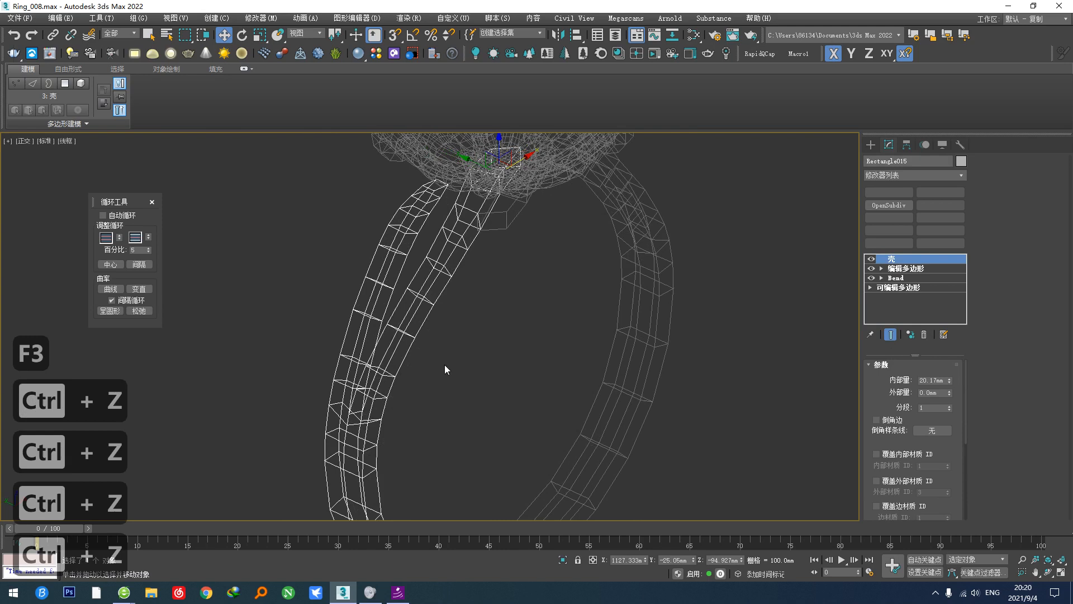
{"action": "right_click", "coordinate": [543, 311]}
{"action": "left_click", "coordinate": [528, 321]}
{"action": "scroll", "coordinate": [528, 355], "scroll_direction": "down", "scroll_amount": 5}
{"action": "key", "text": "f"}
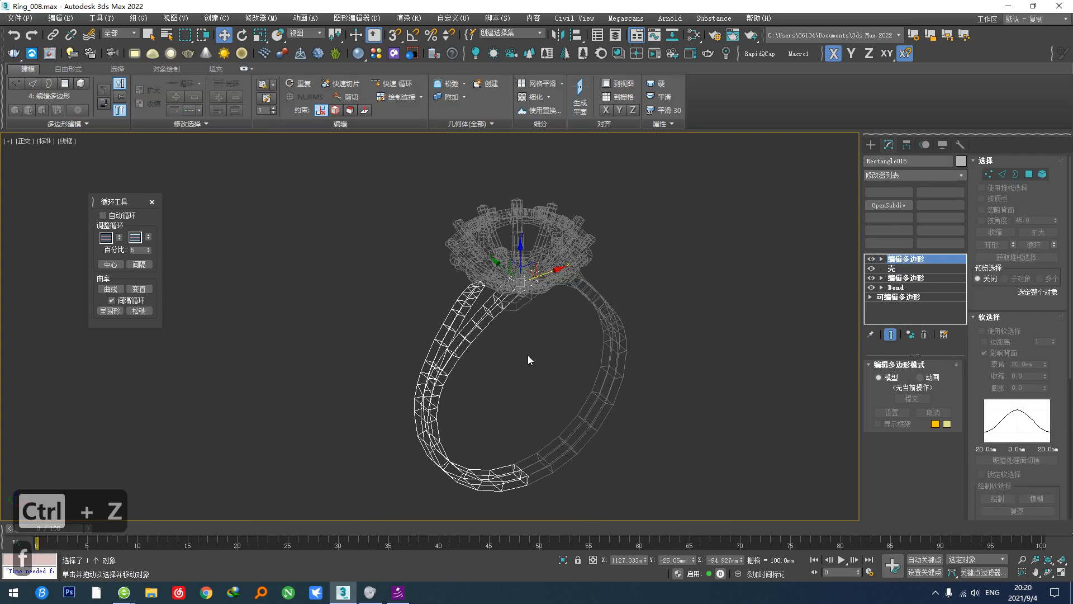
Step: Move the inner and outer corner vertices of the strand's end so the end face meets the setting's outer prong
{"action": "key", "text": "1"}
{"action": "scroll", "coordinate": [457, 385], "scroll_direction": "up", "scroll_amount": 10}
{"action": "left_click", "coordinate": [358, 399]}
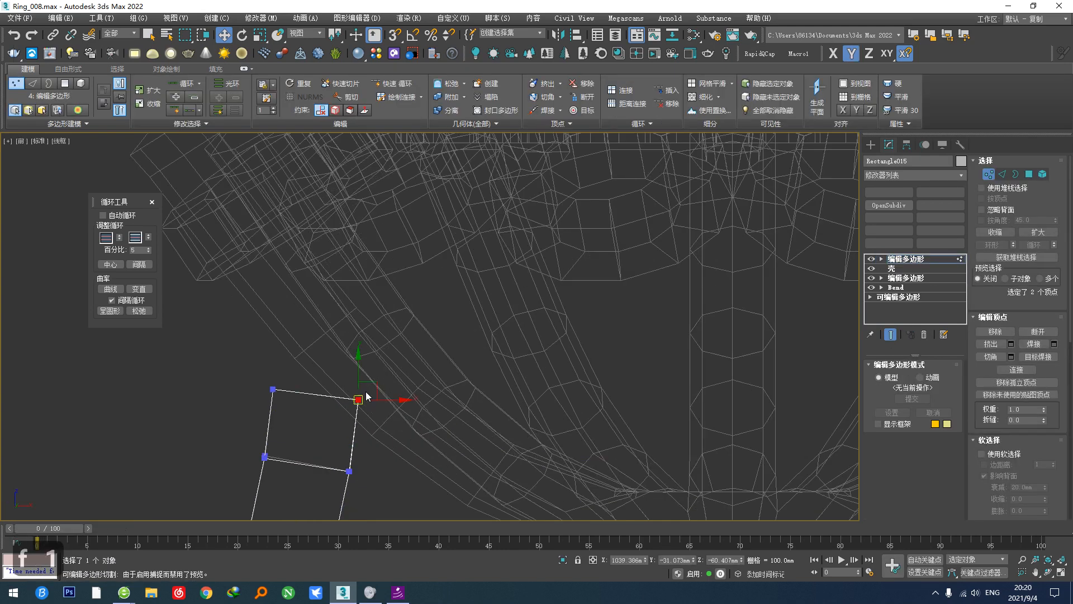
{"action": "scroll", "coordinate": [366, 392], "scroll_direction": "down", "scroll_amount": 4}
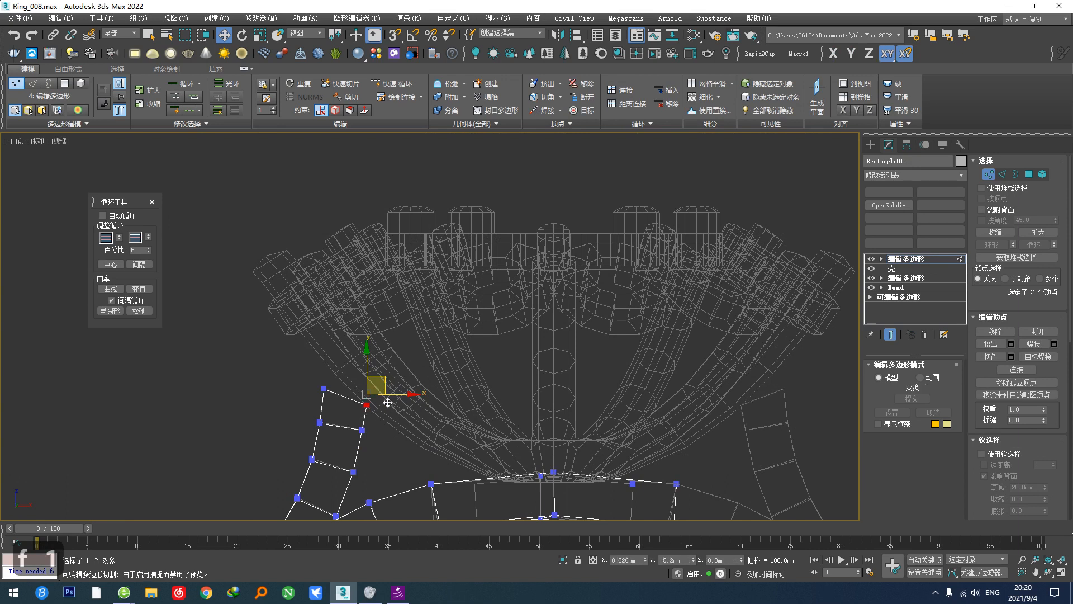
{"action": "scroll", "coordinate": [312, 395], "scroll_direction": "up", "scroll_amount": 4}
{"action": "left_click", "coordinate": [325, 388]}
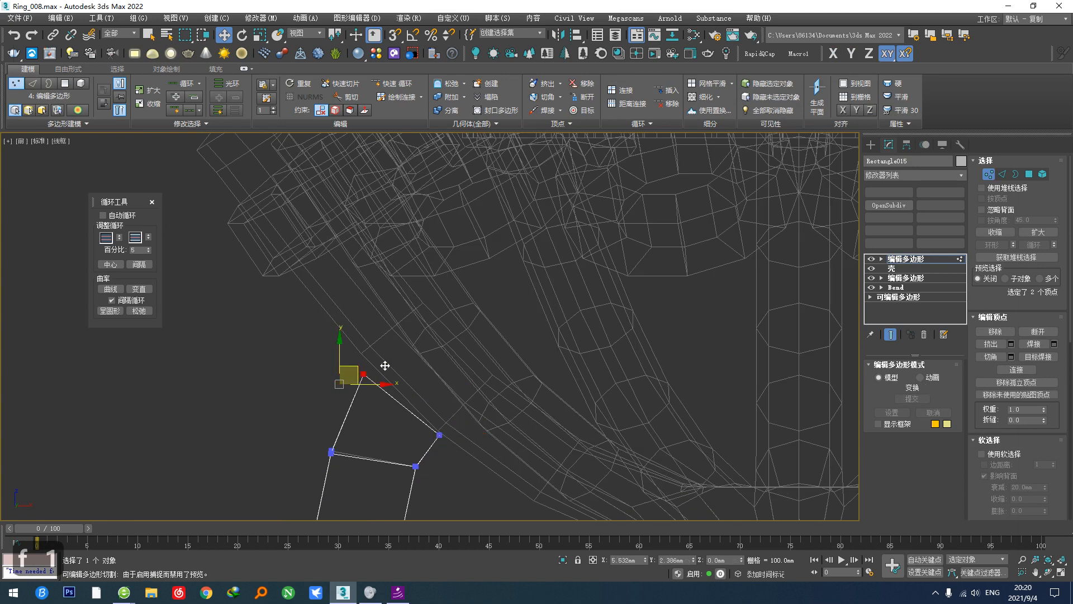
Step: In shaded display, reposition the vertex rows behind the strand's end to form a smooth slope toward the setting
{"action": "key", "text": "F3"}
{"action": "middle_click_drag", "start_coordinate": [390, 444], "coordinate": [400, 398]}
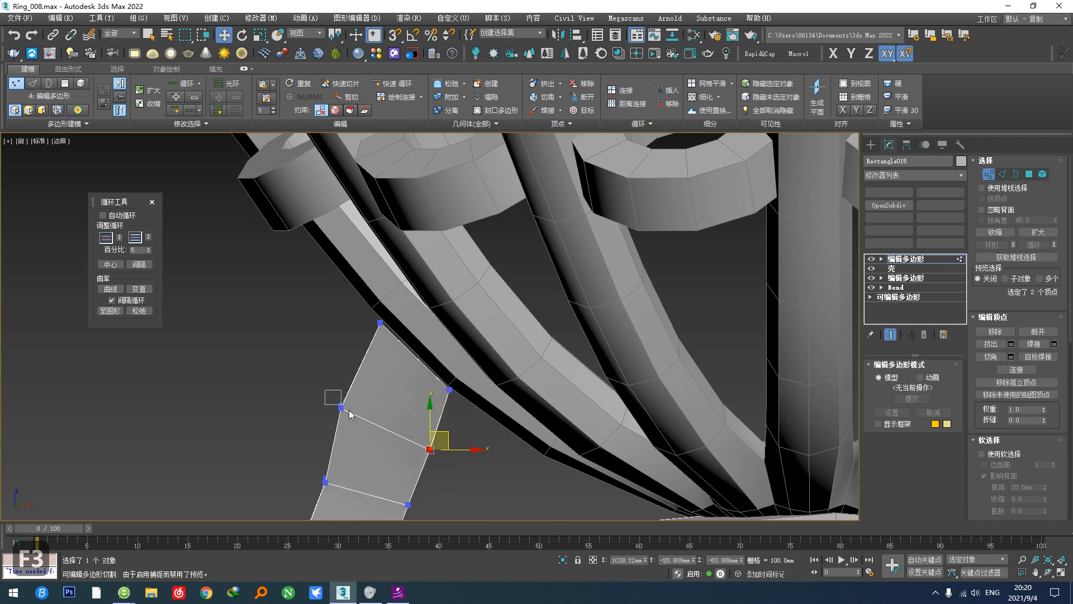
{"action": "middle_click_drag", "start_coordinate": [345, 461], "coordinate": [356, 364]}
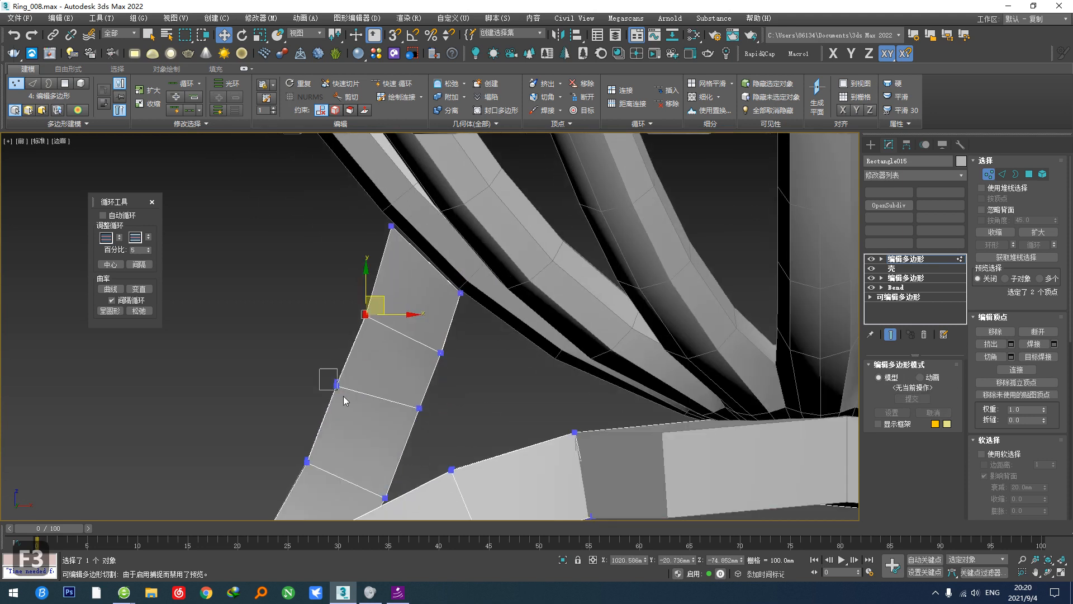
Step: Adjust the strand's lower cross-section edges and shift an edge at its end sideways against the setting
{"action": "key", "text": "2"}
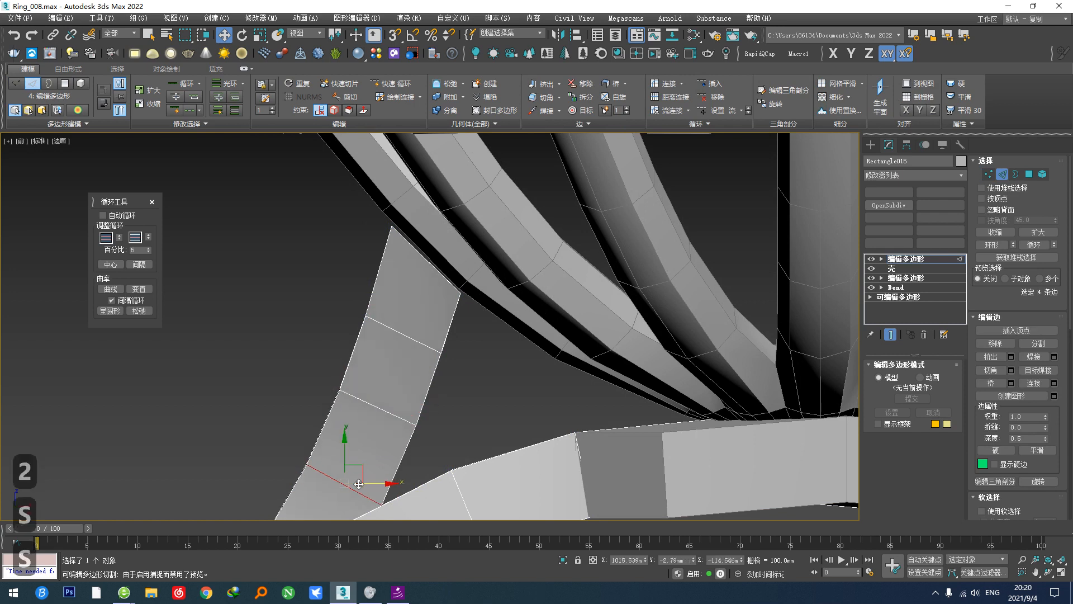
{"action": "middle_click_drag", "start_coordinate": [358, 483], "coordinate": [429, 323], "text": "alt"}
{"action": "double_click", "coordinate": [399, 346]}
{"action": "key", "text": "s"}
{"action": "scroll", "coordinate": [432, 303], "scroll_direction": "up", "scroll_amount": 2}
{"action": "scroll", "coordinate": [390, 366], "scroll_direction": "up", "scroll_amount": 2}
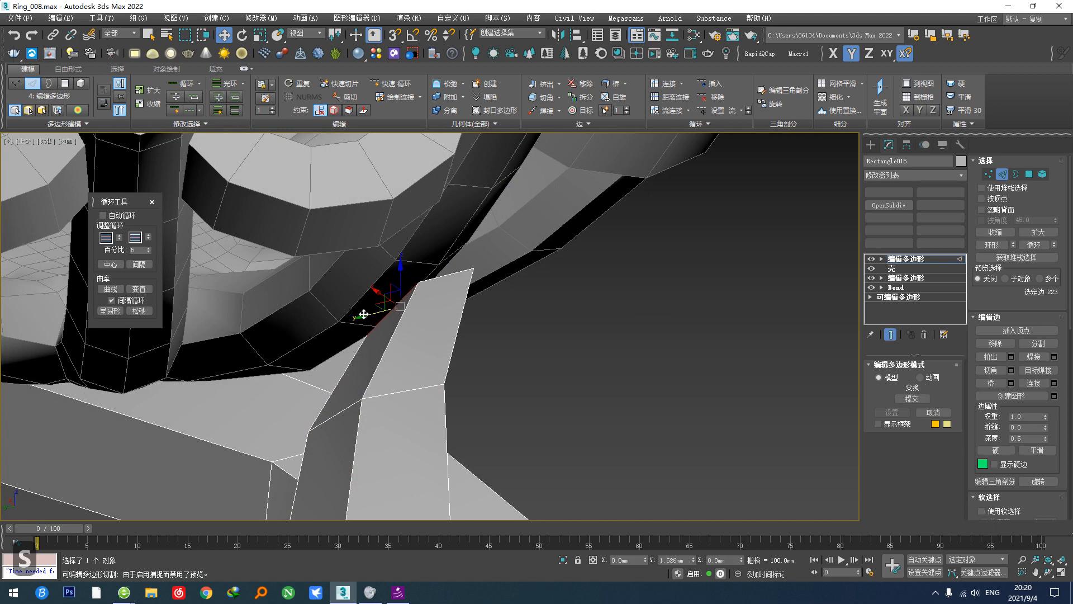
{"action": "middle_click_drag", "start_coordinate": [347, 316], "coordinate": [366, 332], "text": "alt"}
{"action": "scroll", "coordinate": [373, 337], "scroll_direction": "up", "scroll_amount": 2}
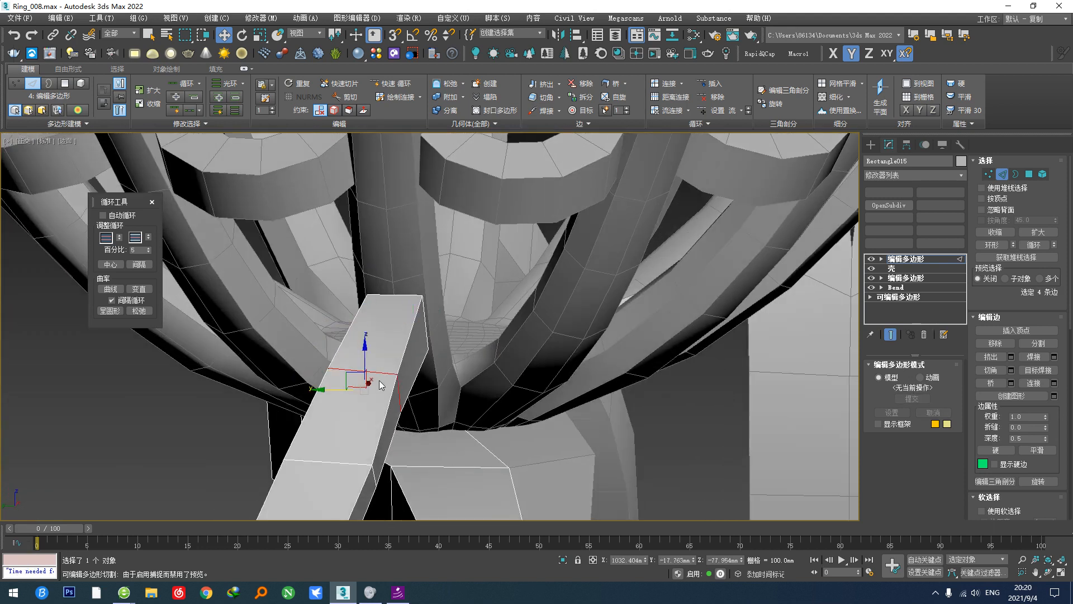
Step: Adjust the cross-section edge loops further down the strand to even out its curve below the setting
{"action": "key", "text": "s"}
{"action": "key", "text": "s"}
{"action": "scroll", "coordinate": [336, 466], "scroll_direction": "down", "scroll_amount": 3}
{"action": "middle_click_drag", "start_coordinate": [335, 465], "coordinate": [321, 357], "text": "alt"}
{"action": "key", "text": "s"}
{"action": "scroll", "coordinate": [339, 409], "scroll_direction": "down", "scroll_amount": 4}
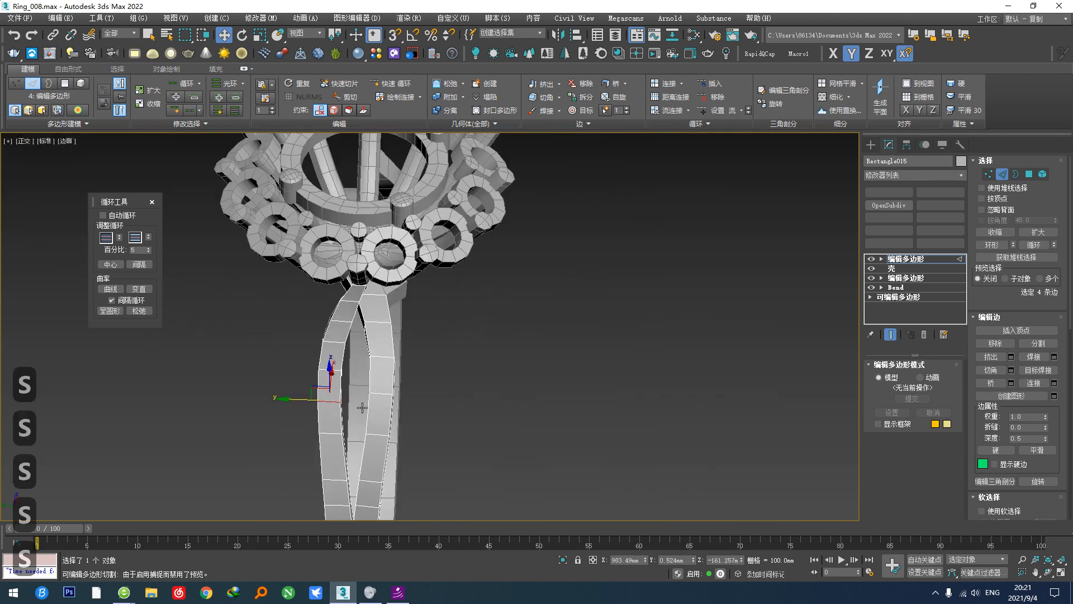
{"action": "middle_click_drag", "start_coordinate": [361, 407], "coordinate": [473, 373], "text": "alt"}
{"action": "scroll", "coordinate": [376, 416], "scroll_direction": "down", "scroll_amount": 3}
{"action": "scroll", "coordinate": [239, 407], "scroll_direction": "up", "scroll_amount": 4}
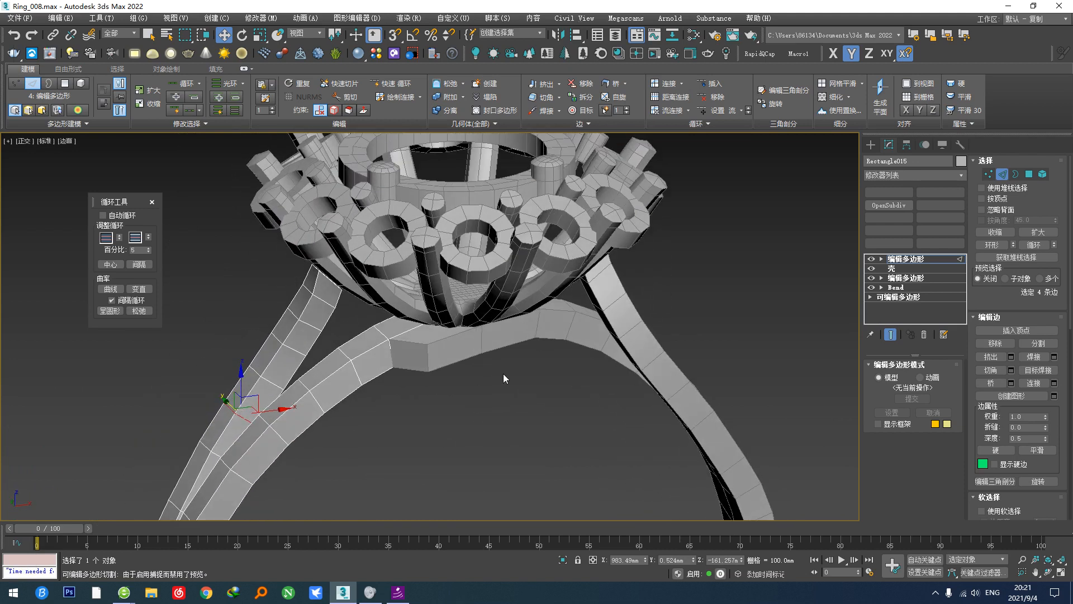
Step: Leave edge editing, select both band halves and place a backup copy of them beside the ring
{"action": "left_click", "coordinate": [930, 261]}
{"action": "scroll", "coordinate": [695, 314], "scroll_direction": "down", "scroll_amount": 3}
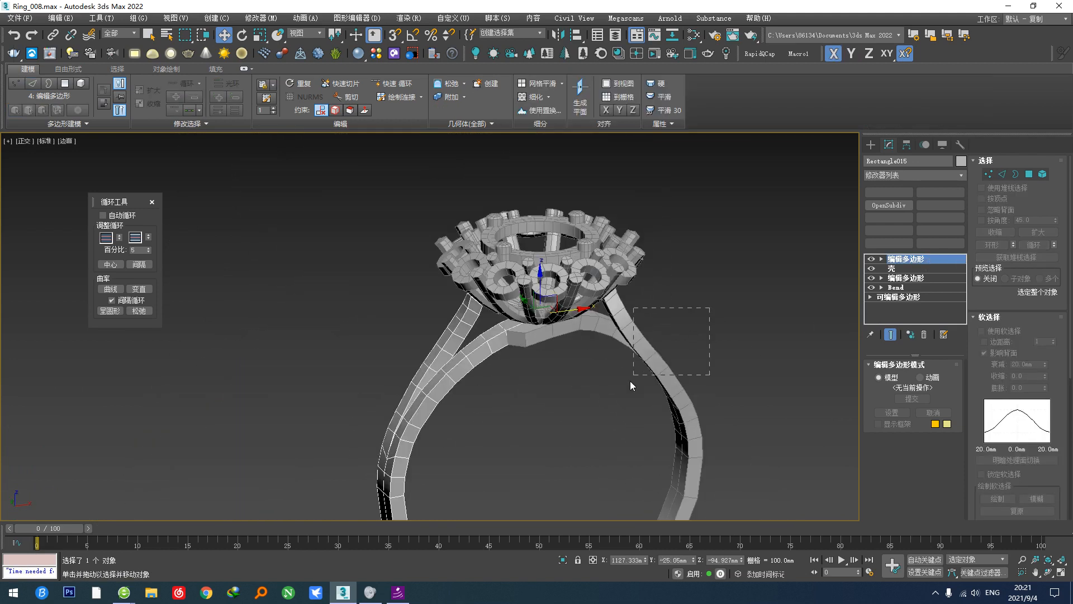
{"action": "left_click_drag", "start_coordinate": [630, 381], "coordinate": [626, 386]}
{"action": "middle_click_drag", "start_coordinate": [626, 386], "coordinate": [594, 362]}
{"action": "scroll", "coordinate": [594, 361], "scroll_direction": "down", "scroll_amount": 2}
{"action": "left_click_drag", "start_coordinate": [560, 347], "coordinate": [364, 404], "text": "ctrl"}
{"action": "scroll", "coordinate": [450, 375], "scroll_direction": "down", "scroll_amount": 4}
{"action": "middle_click_drag", "start_coordinate": [448, 392], "coordinate": [309, 390]}
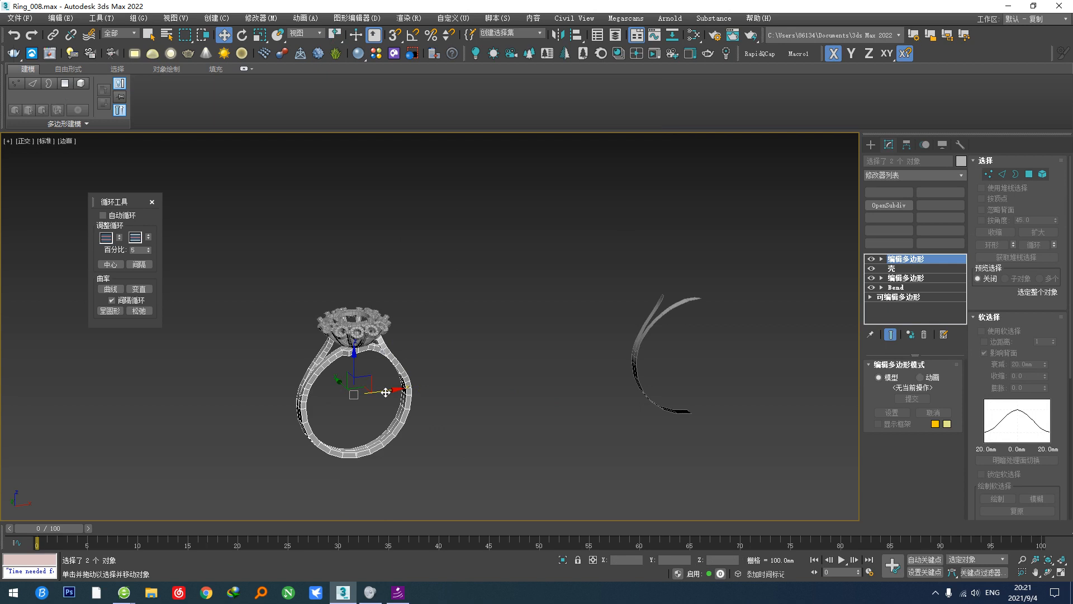
{"action": "left_click_drag", "start_coordinate": [385, 392], "coordinate": [808, 337], "text": "shift"}
{"action": "left_click", "coordinate": [551, 345]}
{"action": "scroll", "coordinate": [363, 336], "scroll_direction": "up", "scroll_amount": 5}
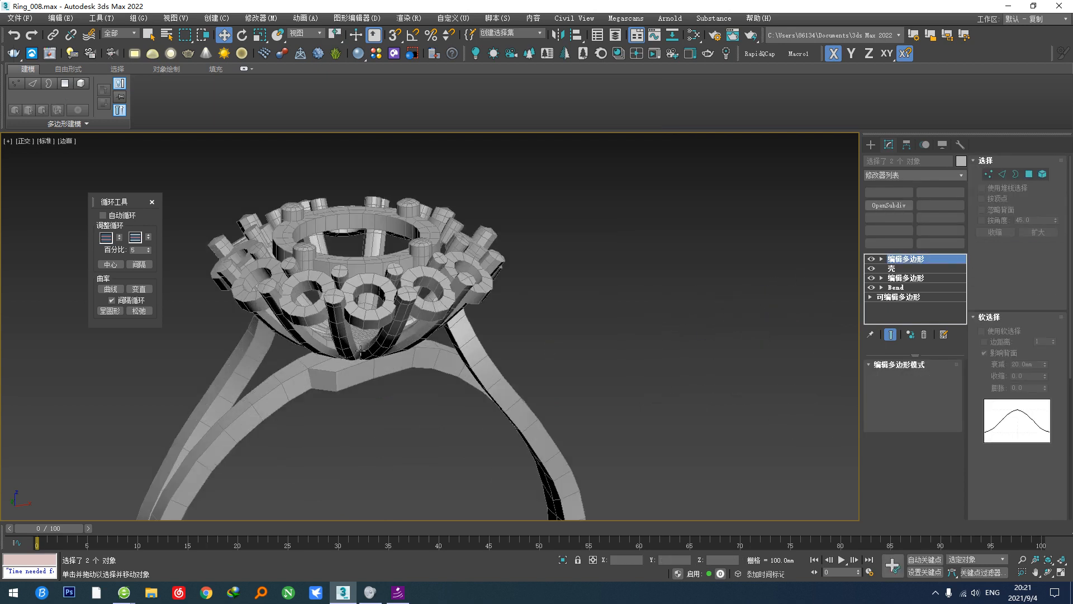
Step: Inspect the mirrored band half with its Shell modifier turned off and back on
{"action": "left_click", "coordinate": [374, 370]}
{"action": "scroll", "coordinate": [374, 370], "scroll_direction": "down", "scroll_amount": 2}
{"action": "scroll", "coordinate": [374, 370], "scroll_direction": "up", "scroll_amount": 3}
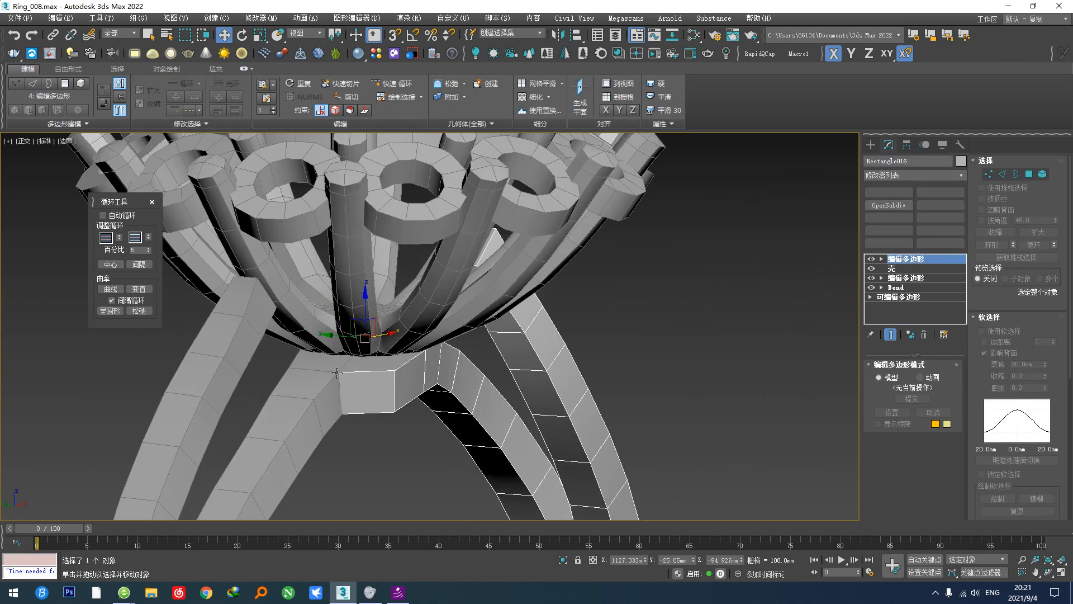
{"action": "left_click", "coordinate": [871, 269]}
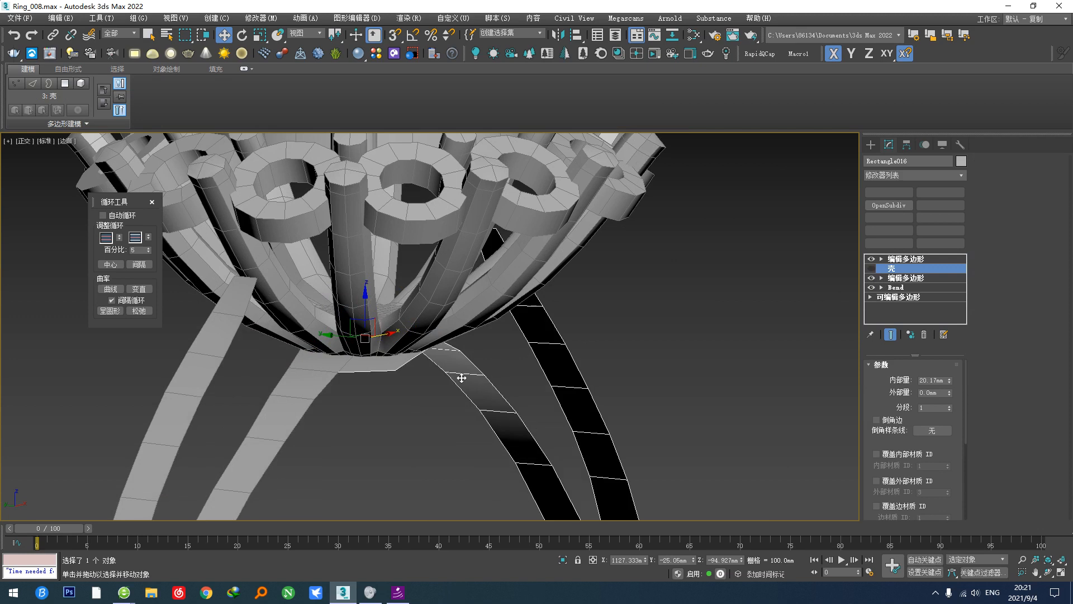
{"action": "scroll", "coordinate": [391, 376], "scroll_direction": "down", "scroll_amount": 3}
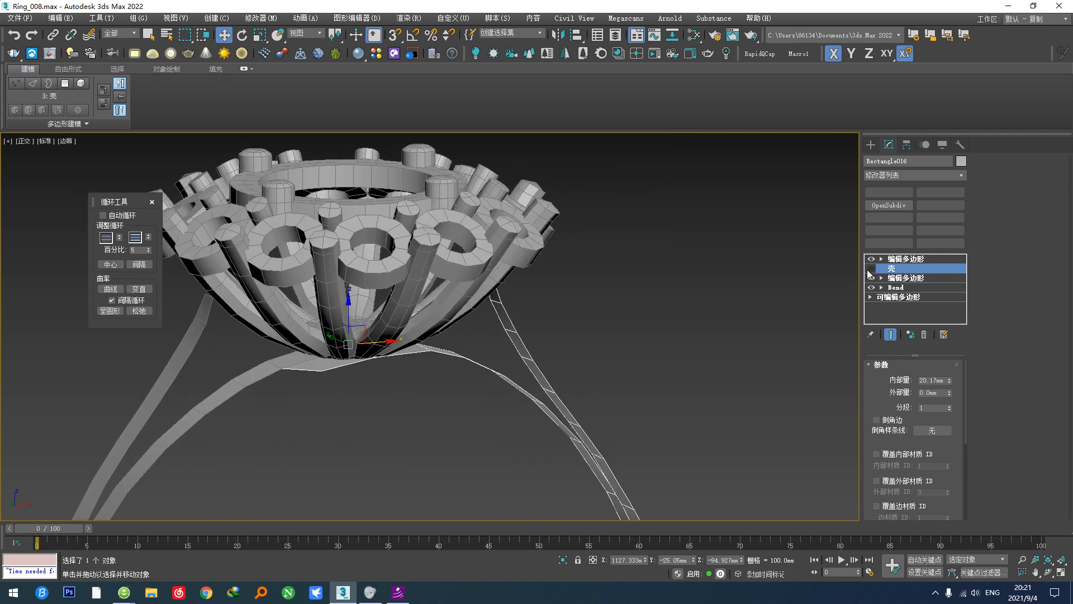
{"action": "left_click", "coordinate": [870, 269]}
{"action": "scroll", "coordinate": [294, 440], "scroll_direction": "down", "scroll_amount": 3}
{"action": "scroll", "coordinate": [411, 370], "scroll_direction": "up", "scroll_amount": 6}
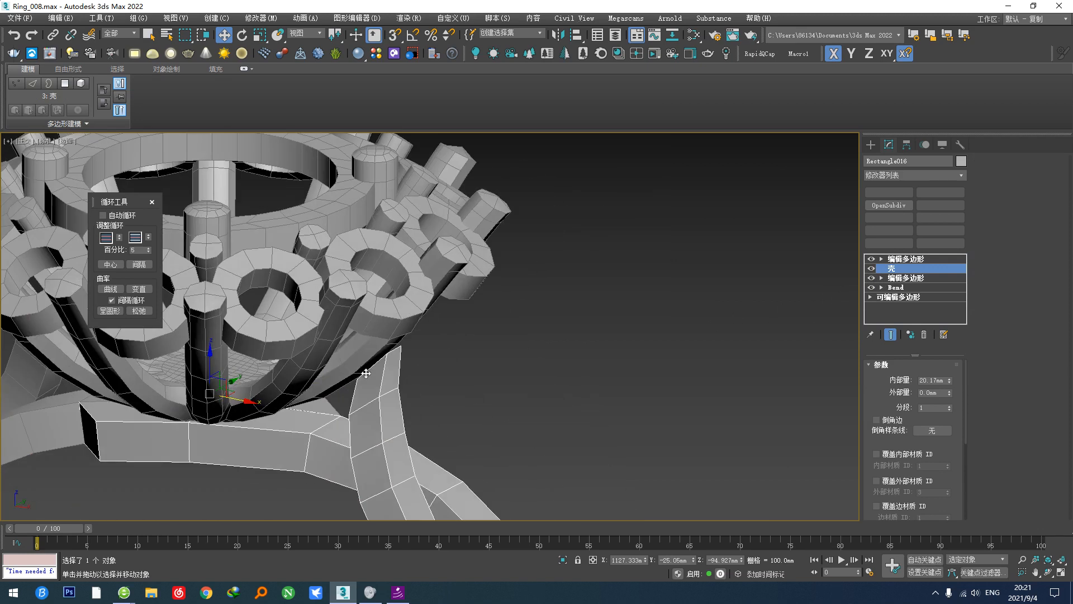
Step: Convert the original band half to Editable Poly, attach the mirrored half and isolate the combined band
{"action": "scroll", "coordinate": [367, 373], "scroll_direction": "down", "scroll_amount": 3}
{"action": "left_click", "coordinate": [215, 447]}
{"action": "key", "text": "alt+z"}
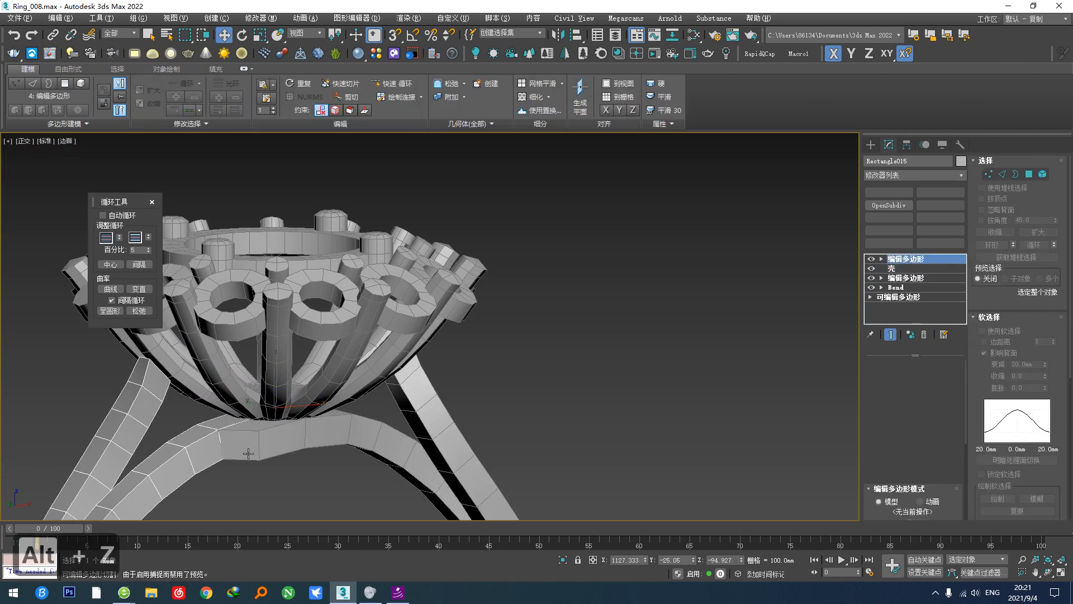
{"action": "key", "text": "F5"}
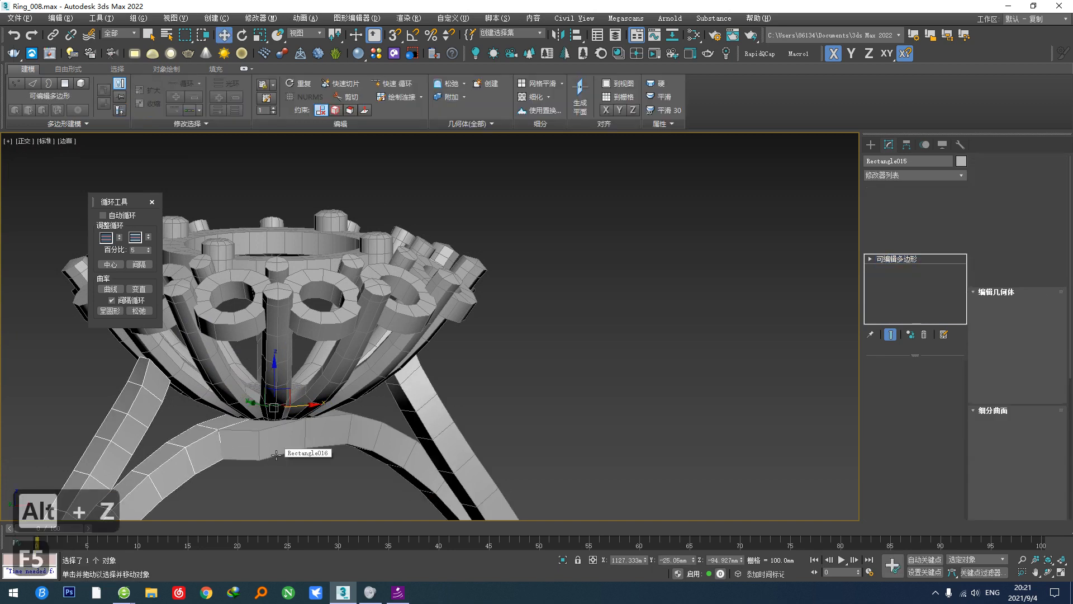
{"action": "key", "text": "alt+z"}
{"action": "scroll", "coordinate": [303, 441], "scroll_direction": "down", "scroll_amount": 2}
{"action": "middle_click_drag", "start_coordinate": [304, 440], "coordinate": [324, 478], "text": "alt"}
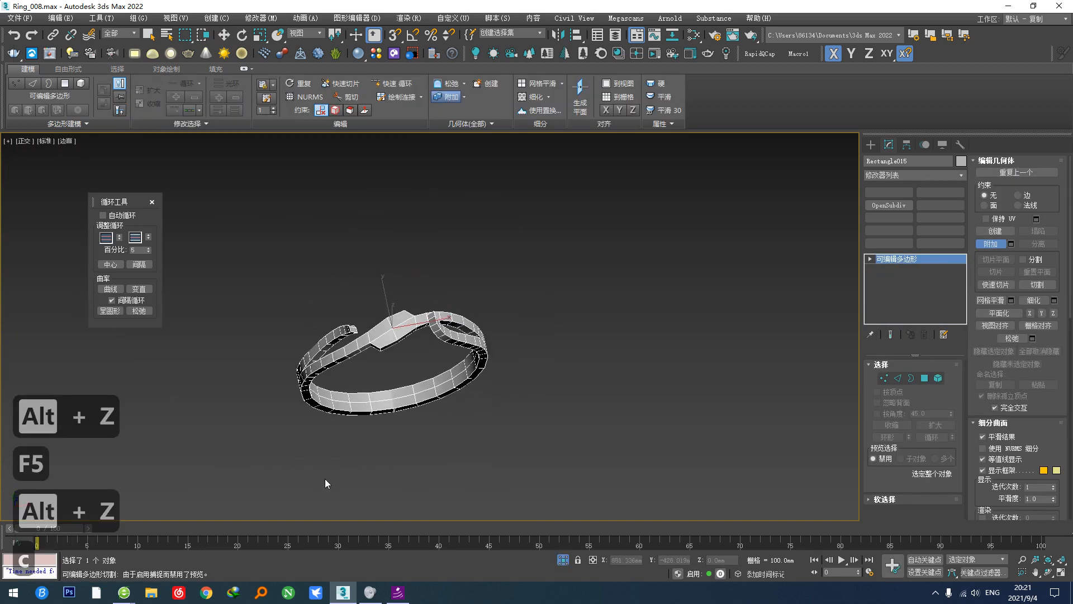
Step: In wireframe display, delete the internal polygons on the first segment of the seam at the band's top
{"action": "scroll", "coordinate": [375, 376], "scroll_direction": "up", "scroll_amount": 4}
{"action": "middle_click_drag", "start_coordinate": [376, 376], "coordinate": [364, 451]}
{"action": "scroll", "coordinate": [399, 363], "scroll_direction": "up", "scroll_amount": 3}
{"action": "left_click", "coordinate": [925, 378]}
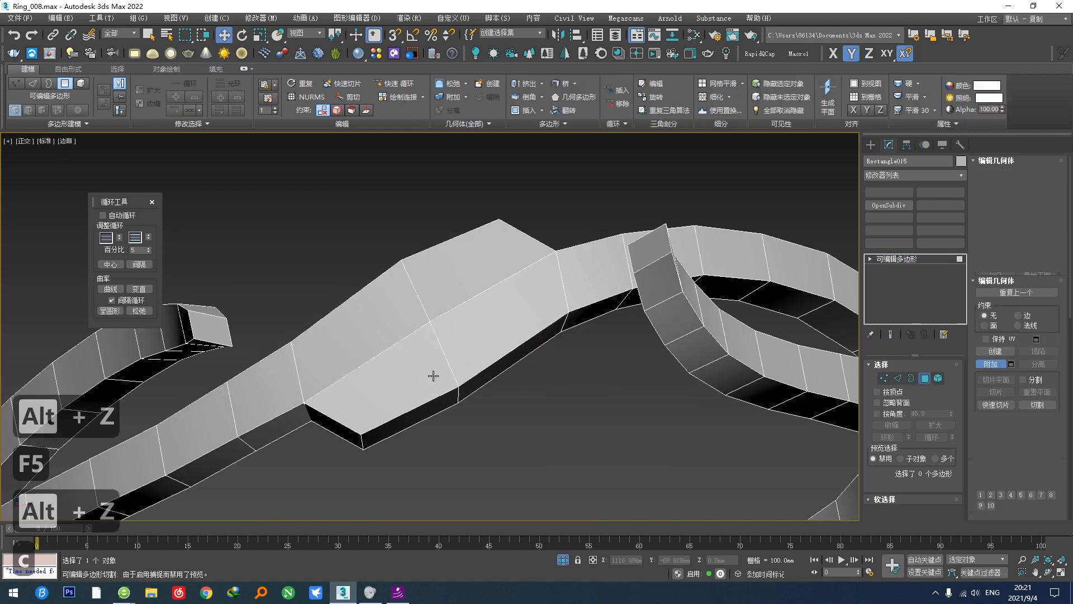
{"action": "middle_click_drag", "start_coordinate": [433, 374], "coordinate": [429, 387]}
{"action": "key", "text": "F3"}
{"action": "scroll", "coordinate": [425, 383], "scroll_direction": "up", "scroll_amount": 4}
{"action": "double_click", "coordinate": [415, 367]}
{"action": "left_click", "coordinate": [415, 366]}
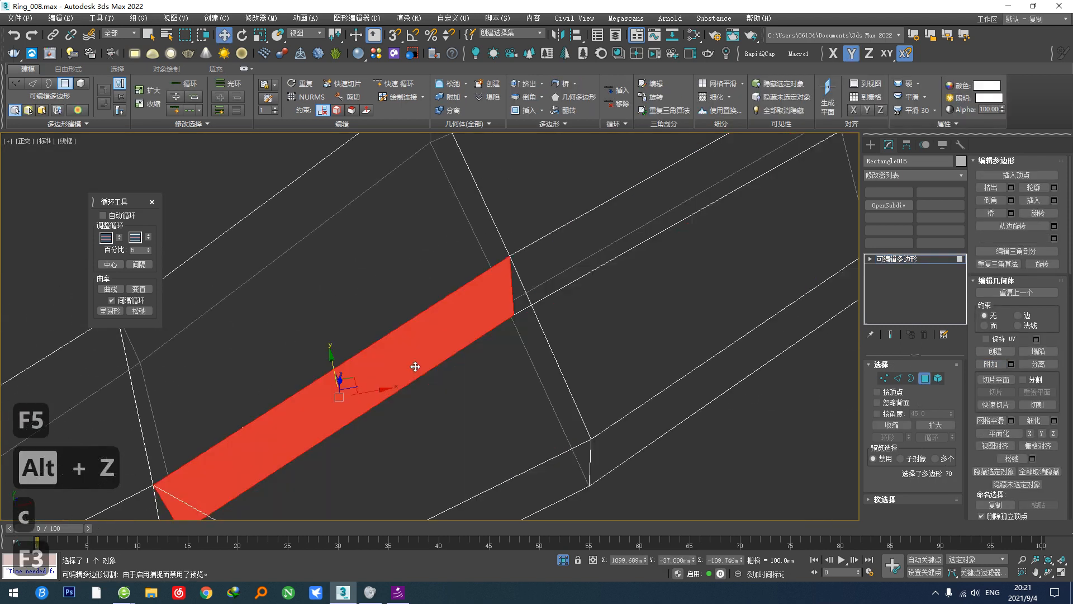
{"action": "key", "text": "d"}
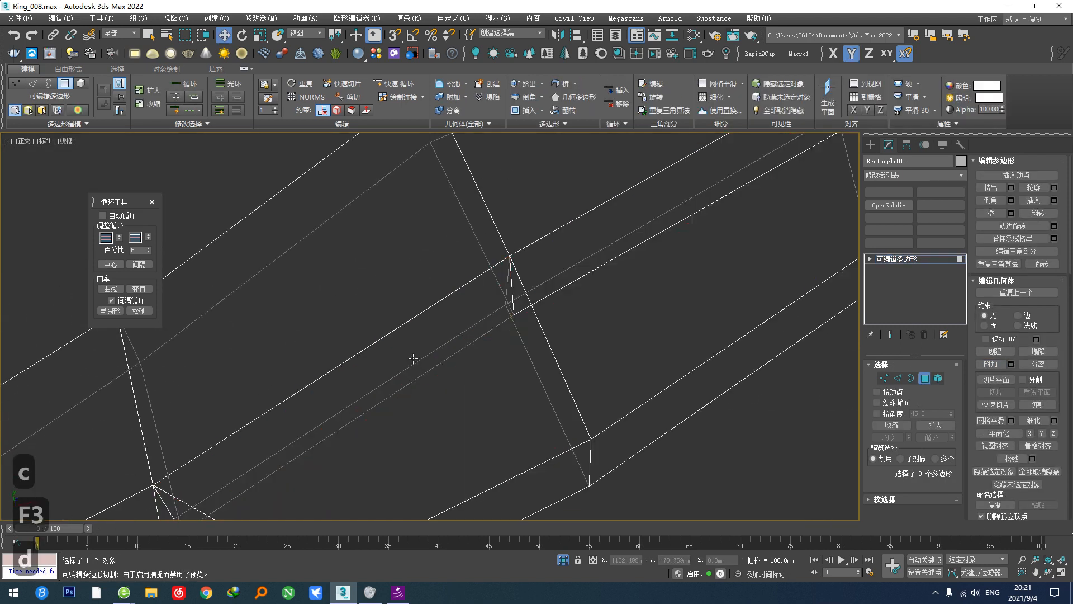
{"action": "double_click", "coordinate": [413, 358]}
{"action": "left_click", "coordinate": [413, 359]}
{"action": "key", "text": "d"}
Step: Delete the internal polygons on the adjoining segment of the band's top seam
{"action": "double_click", "coordinate": [567, 260]}
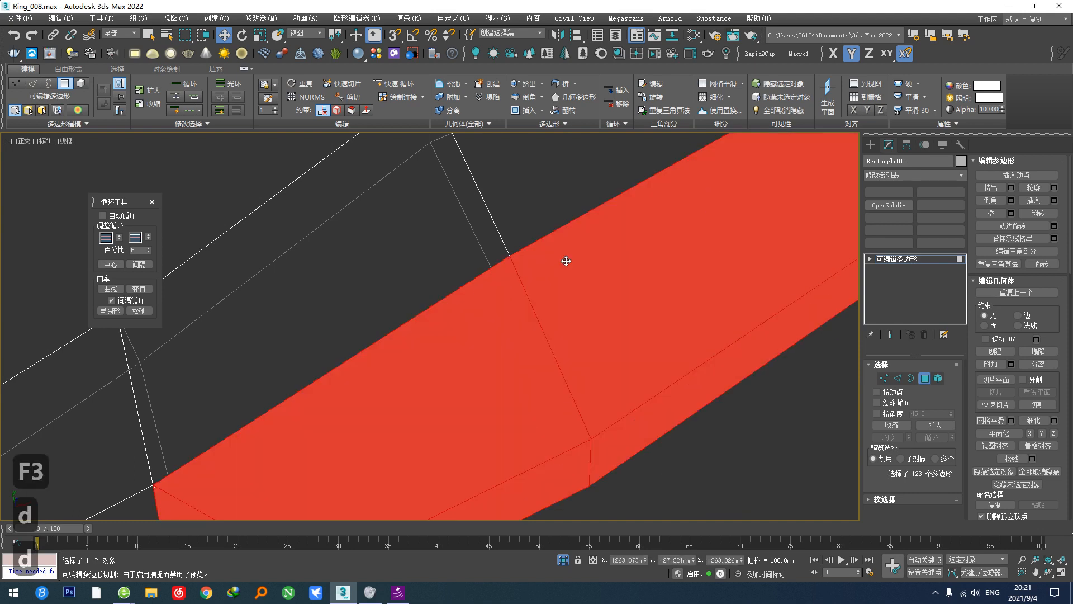
{"action": "left_click", "coordinate": [567, 260]}
{"action": "key", "text": "d"}
{"action": "double_click", "coordinate": [566, 259]}
{"action": "key", "text": "ctrl+d"}
{"action": "scroll", "coordinate": [564, 256], "scroll_direction": "down", "scroll_amount": 10}
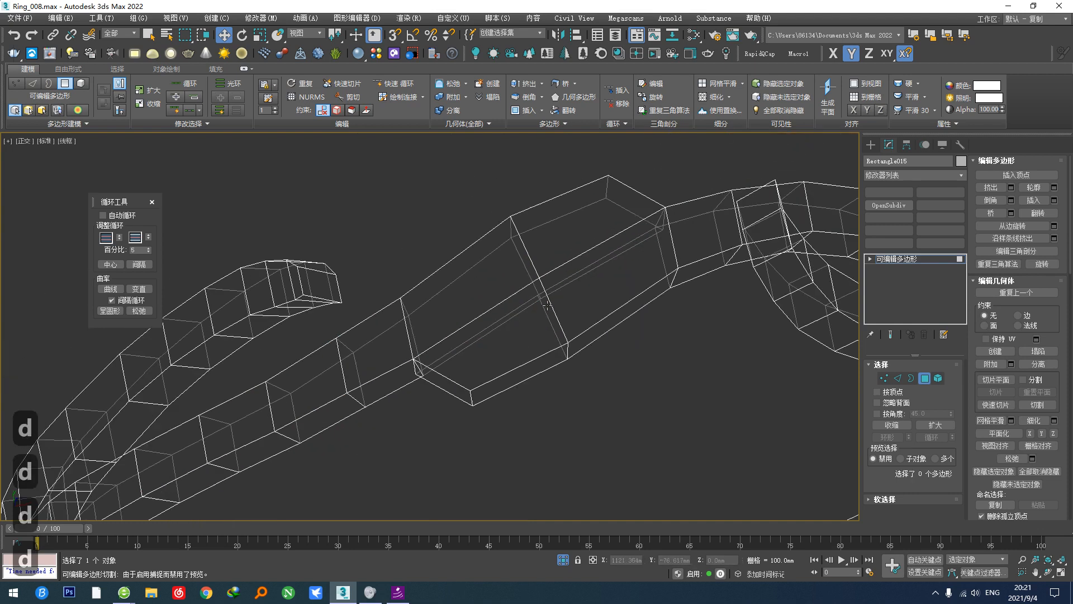
Step: Delete the internal polygons where the two halves meet at the bottom of the band
{"action": "scroll", "coordinate": [445, 350], "scroll_direction": "up", "scroll_amount": 5}
{"action": "left_click_drag", "start_coordinate": [433, 215], "coordinate": [479, 392]}
{"action": "key", "text": "ctrl+d"}
Step: Merge the doubled vertices along the band's bottom seam pair by pair into single vertices
{"action": "key", "text": "1"}
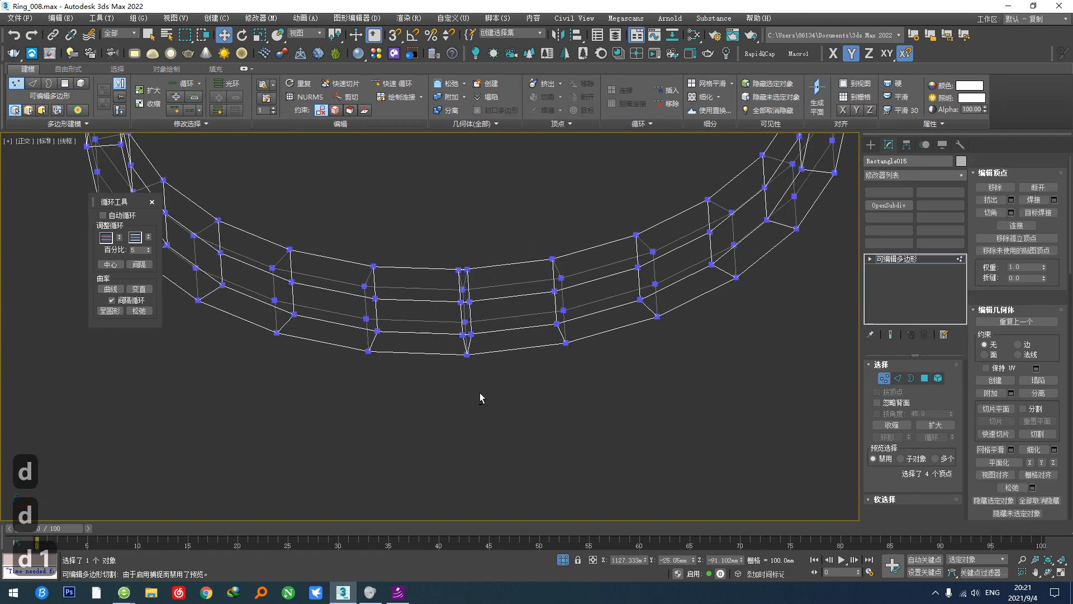
{"action": "key", "text": "ctrl+a"}
{"action": "scroll", "coordinate": [514, 283], "scroll_direction": "up", "scroll_amount": 5}
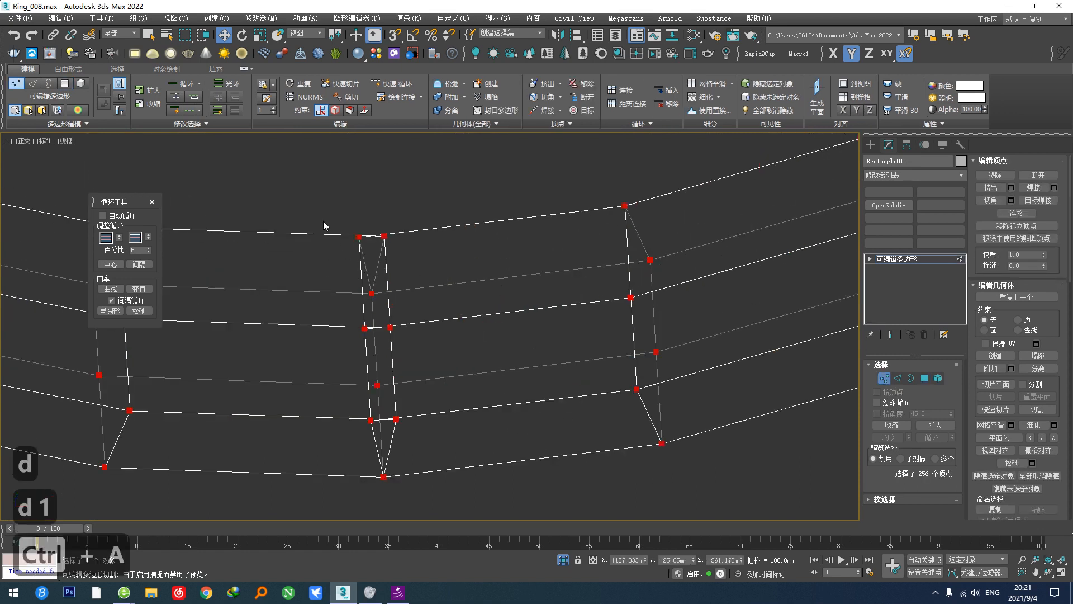
{"action": "key", "text": "alt+f"}
{"action": "middle_click_drag", "start_coordinate": [337, 279], "coordinate": [370, 307], "text": "alt"}
{"action": "left_click", "coordinate": [372, 311]}
{"action": "key", "text": "alt+f"}
{"action": "key", "text": "alt+f"}
{"action": "left_click_drag", "start_coordinate": [447, 279], "coordinate": [455, 404]}
{"action": "key", "text": "alt+f"}
{"action": "key", "text": "alt+f"}
{"action": "scroll", "coordinate": [447, 309], "scroll_direction": "down", "scroll_amount": 6}
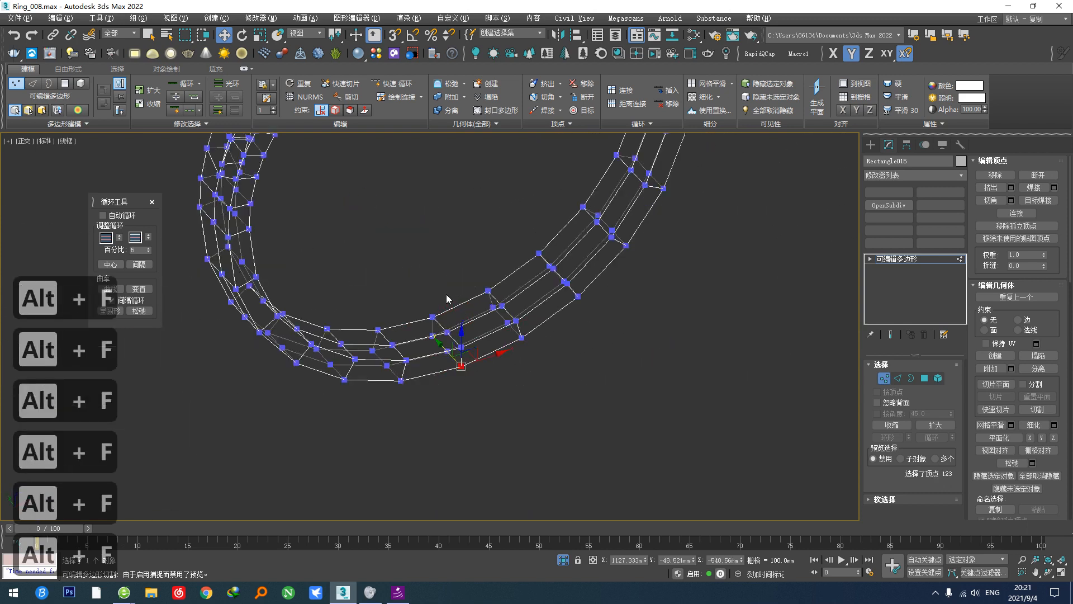
Step: Merge the doubled vertices at the middle of the band's top seam, undoing the stray vertex change
{"action": "middle_click_drag", "start_coordinate": [445, 300], "coordinate": [351, 242], "text": "alt"}
{"action": "scroll", "coordinate": [448, 359], "scroll_direction": "up", "scroll_amount": 3}
{"action": "left_click", "coordinate": [369, 376]}
{"action": "left_click_drag", "start_coordinate": [367, 265], "coordinate": [408, 302]}
{"action": "key", "text": "ctrl+z"}
{"action": "scroll", "coordinate": [385, 299], "scroll_direction": "up", "scroll_amount": 3}
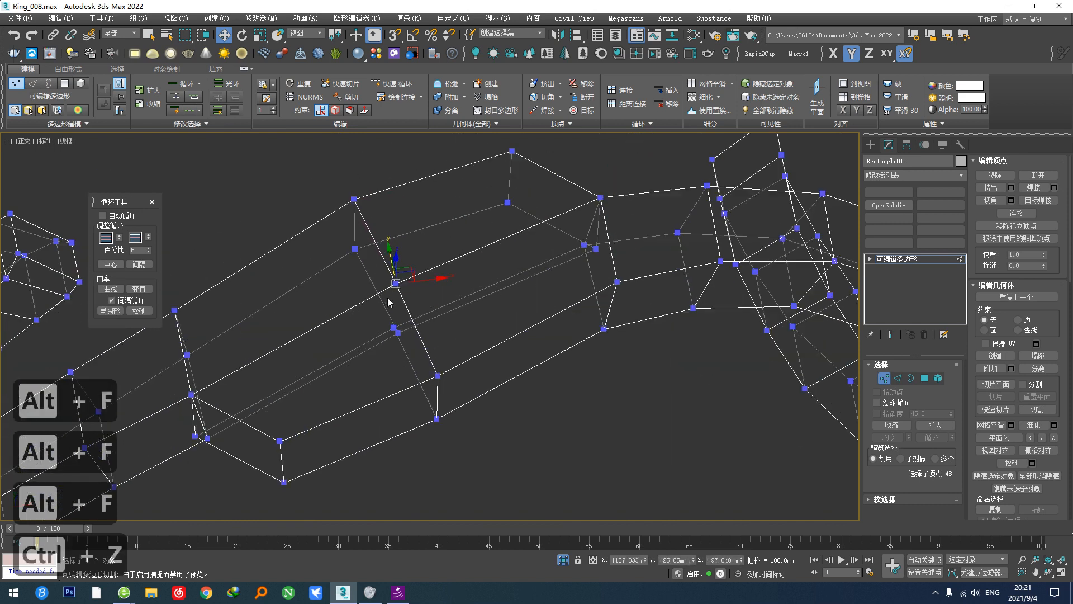
{"action": "middle_click_drag", "start_coordinate": [387, 302], "coordinate": [434, 305], "text": "alt"}
{"action": "key", "text": "alt+f"}
{"action": "key", "text": "alt+f"}
{"action": "key", "text": "alt+f"}
{"action": "key", "text": "alt+f"}
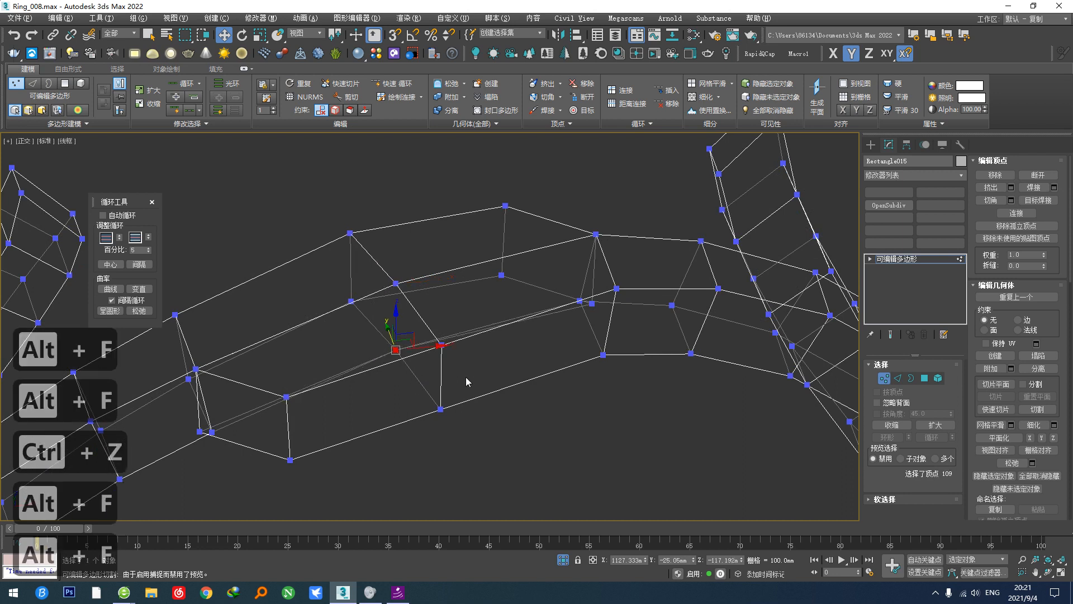
Step: Find the remaining open borders on the band's top segment and merge the doubled vertices at its near end
{"action": "key", "text": "ctrl+a"}
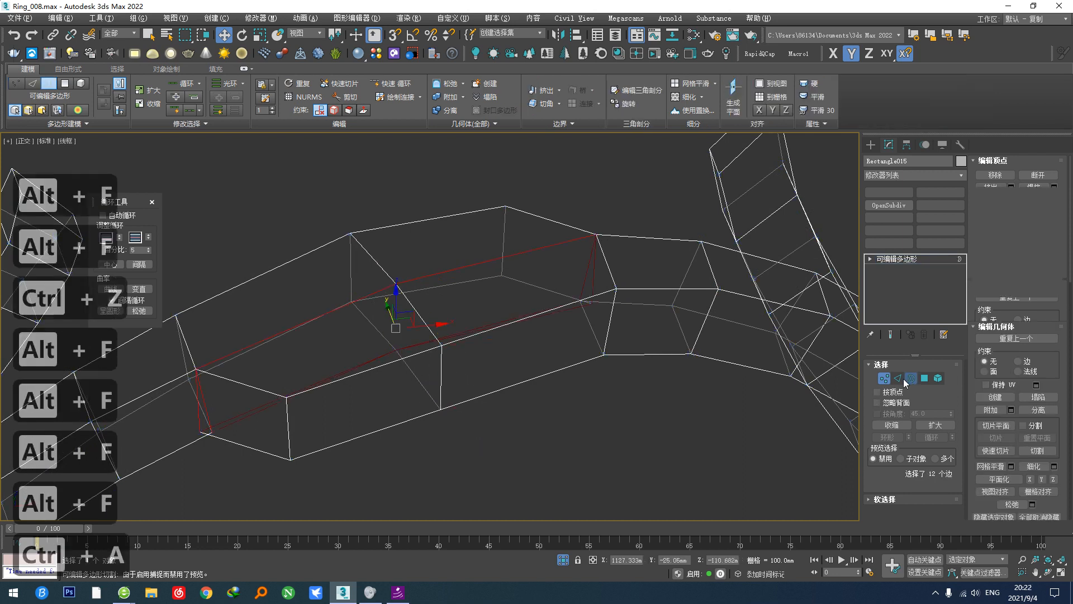
{"action": "key", "text": "1"}
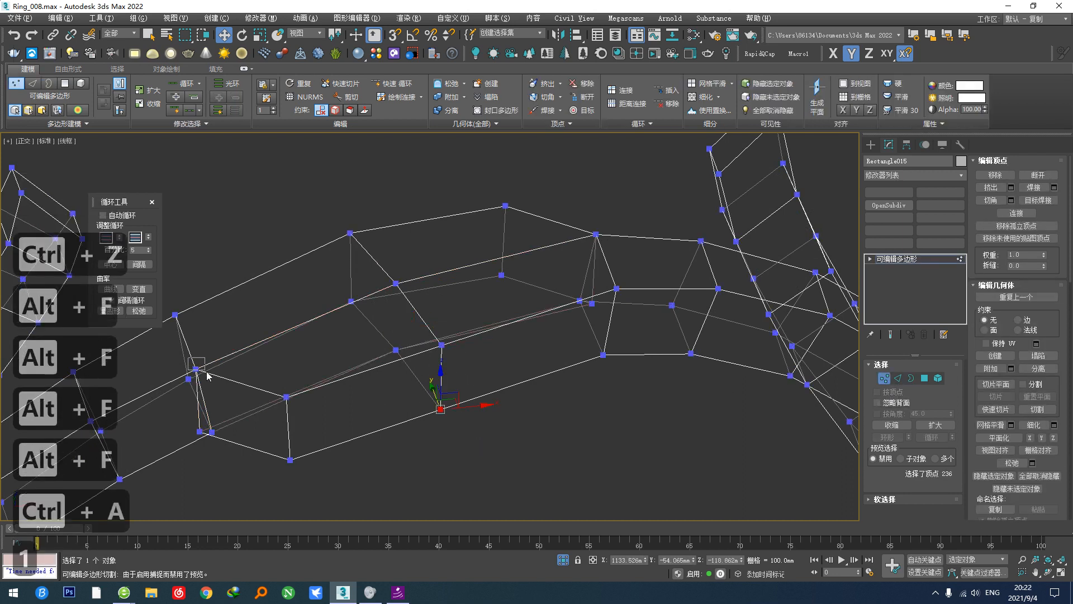
{"action": "left_click_drag", "start_coordinate": [207, 371], "coordinate": [207, 374]}
{"action": "middle_click_drag", "start_coordinate": [210, 377], "coordinate": [254, 386], "text": "alt"}
{"action": "key", "text": "alt+f"}
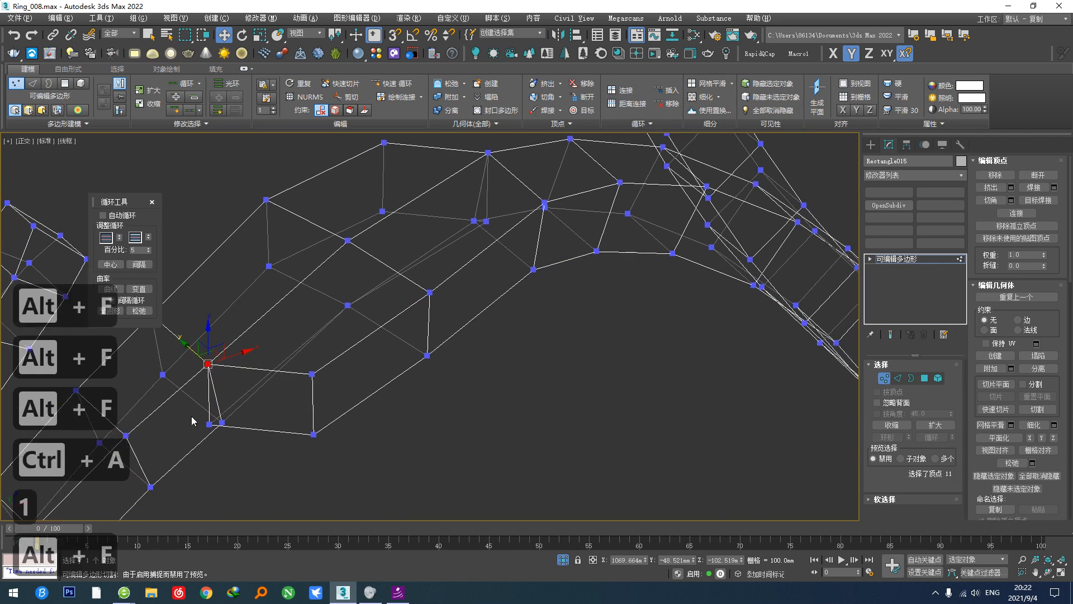
{"action": "left_click_drag", "start_coordinate": [192, 415], "coordinate": [238, 439]}
{"action": "key", "text": "alt+f"}
Step: Merge the doubled vertices at the opposite end of the band's top segment into single vertices
{"action": "middle_click_drag", "start_coordinate": [364, 387], "coordinate": [333, 454]}
{"action": "left_click", "coordinate": [457, 219]}
{"action": "key", "text": "alt+f"}
{"action": "left_click_drag", "start_coordinate": [433, 273], "coordinate": [475, 304]}
{"action": "key", "text": "alt+f"}
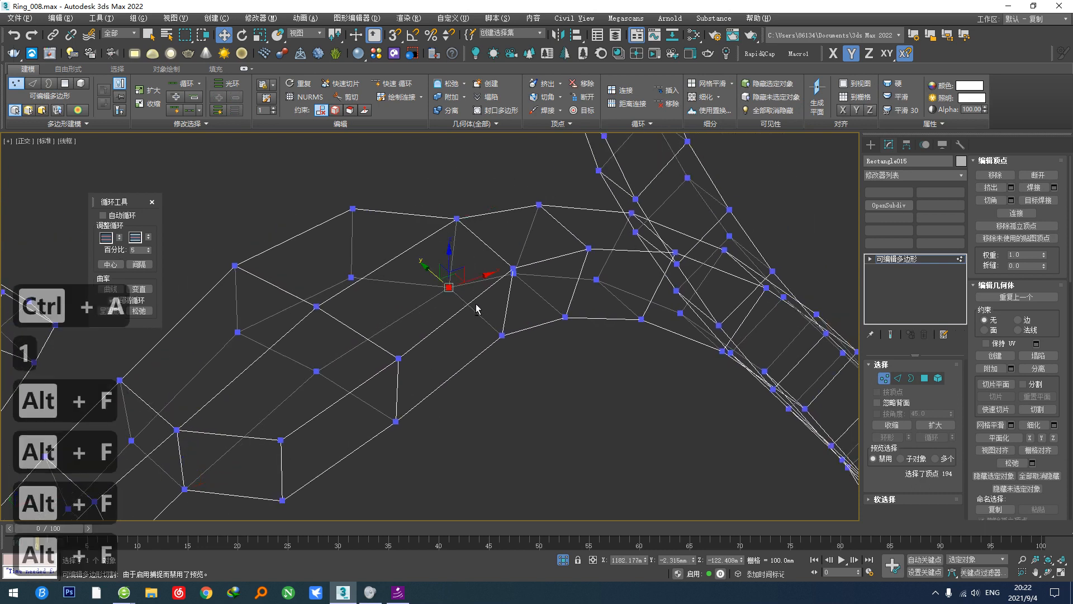
Step: Check the whole band for open border edges
{"action": "left_click", "coordinate": [910, 378]}
{"action": "key", "text": "ctrl+a"}
{"action": "key", "text": "z"}
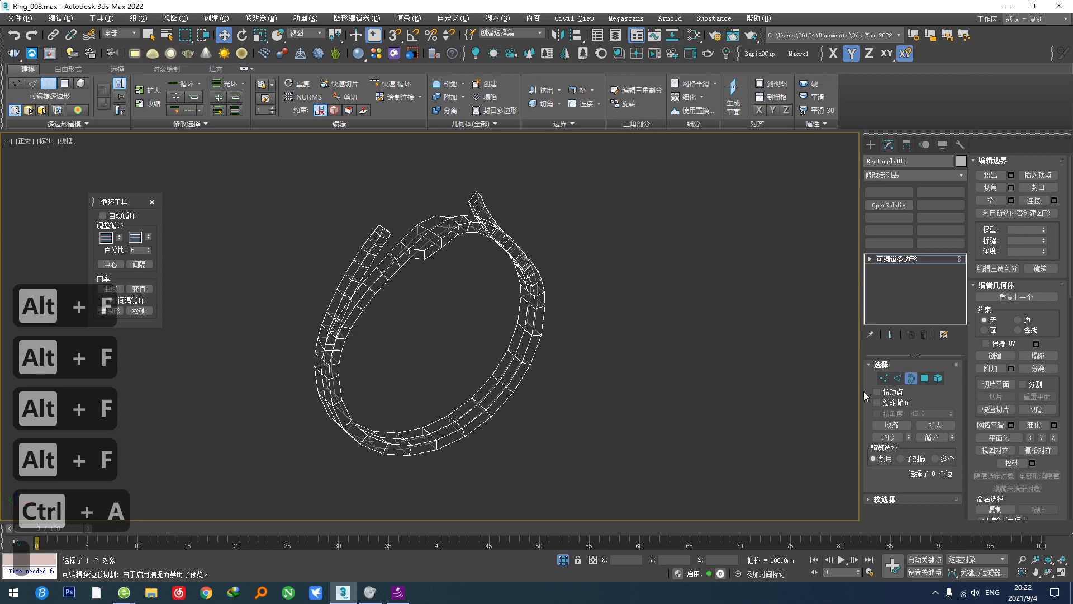
{"action": "middle_click_drag", "start_coordinate": [558, 336], "coordinate": [497, 363], "text": "alt"}
{"action": "scroll", "coordinate": [428, 261], "scroll_direction": "up", "scroll_amount": 5}
{"action": "left_click", "coordinate": [911, 377]}
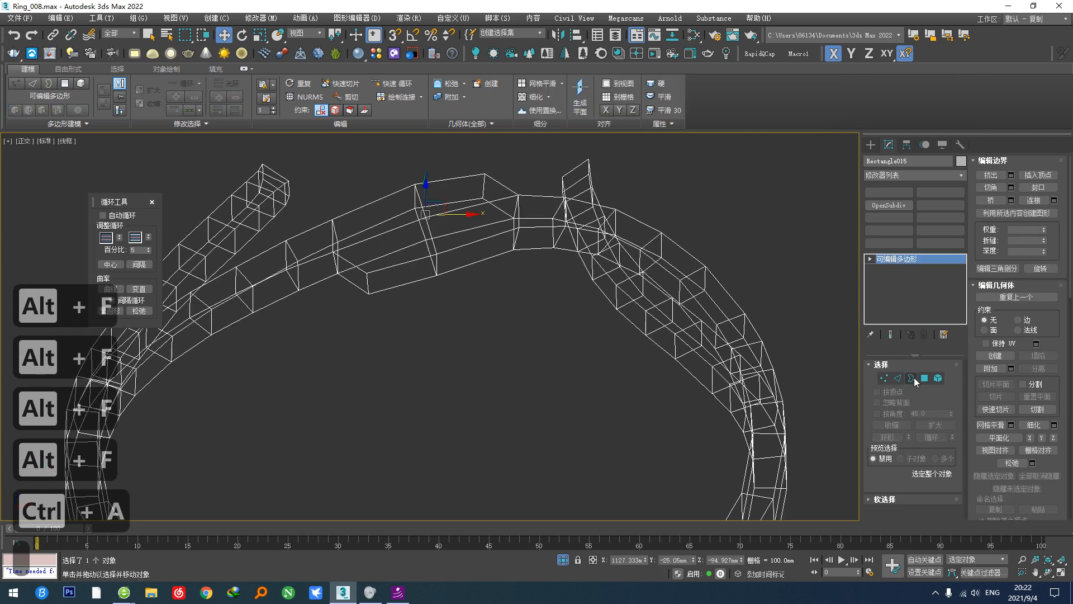
Step: Select all hard edges of the band and display it shaded with edges
{"action": "middle_click_drag", "start_coordinate": [671, 252], "coordinate": [706, 278]}
{"action": "key", "text": "2"}
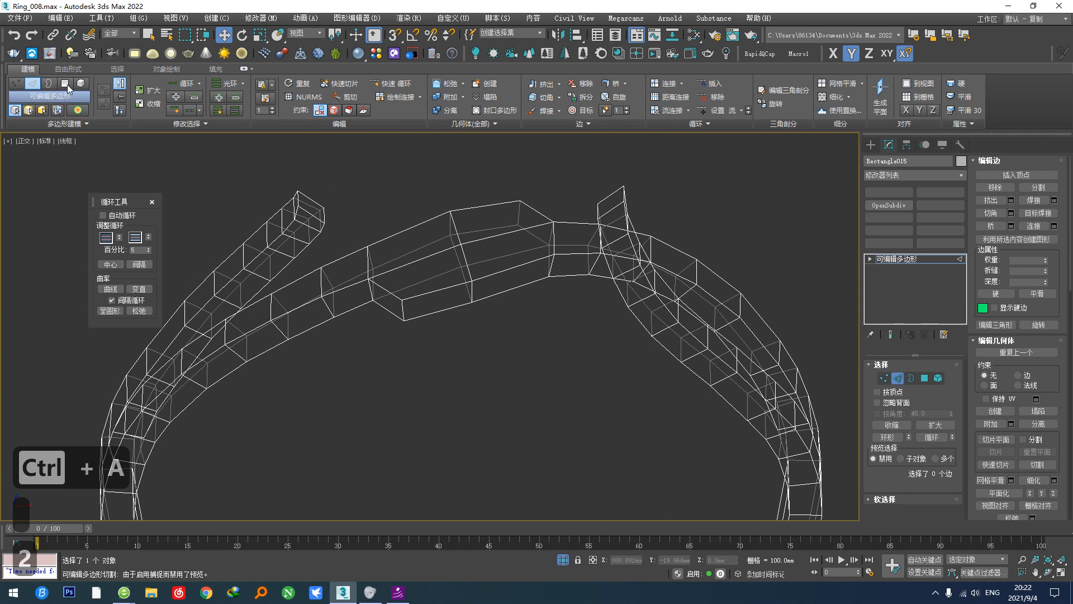
{"action": "key", "text": "ctrl+a"}
{"action": "left_click", "coordinate": [116, 69]}
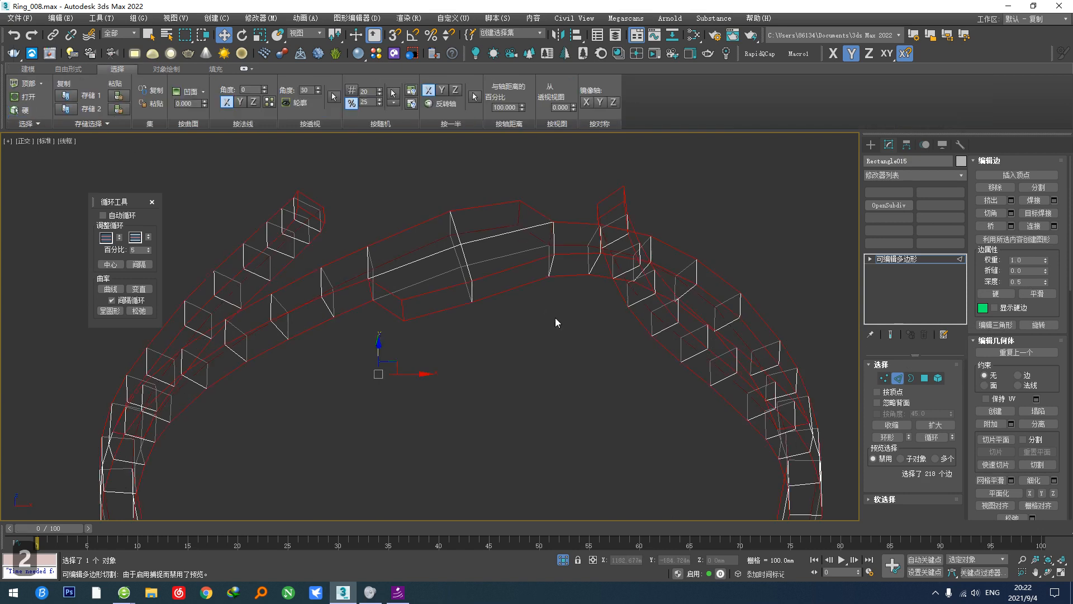
{"action": "key", "text": "F3"}
{"action": "middle_click_drag", "start_coordinate": [485, 332], "coordinate": [471, 308], "text": "alt"}
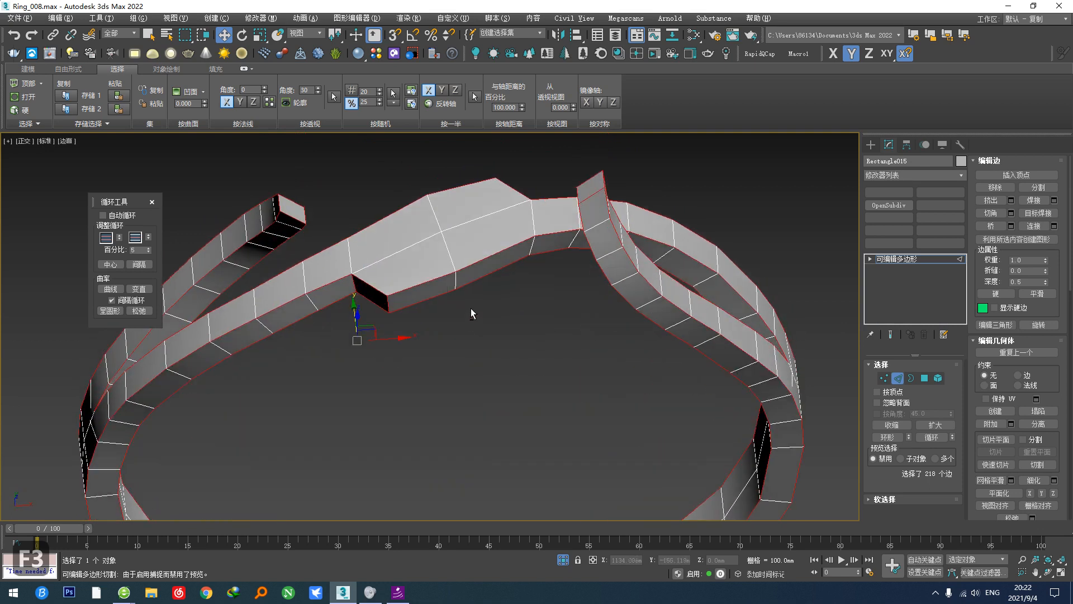
Step: Inspect the hard-edge selection around the whole band and remove stray edges from it
{"action": "middle_click_drag", "start_coordinate": [388, 309], "coordinate": [438, 285], "text": "alt"}
{"action": "left_click", "coordinate": [458, 309], "text": "alt"}
{"action": "scroll", "coordinate": [439, 285], "scroll_direction": "down", "scroll_amount": 4}
{"action": "middle_click_drag", "start_coordinate": [449, 347], "coordinate": [435, 279]}
{"action": "scroll", "coordinate": [365, 197], "scroll_direction": "up", "scroll_amount": 4}
{"action": "scroll", "coordinate": [405, 264], "scroll_direction": "down", "scroll_amount": 3}
{"action": "middle_click_drag", "start_coordinate": [462, 361], "coordinate": [439, 306]}
{"action": "middle_click_drag", "start_coordinate": [440, 306], "coordinate": [436, 274], "text": "alt"}
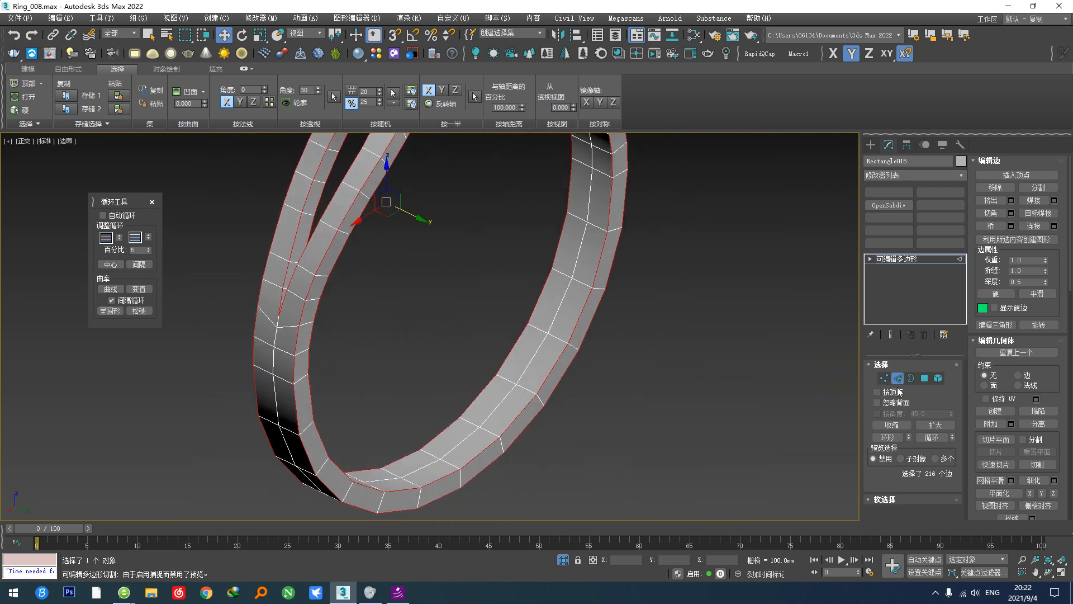
Step: Leave edge editing and end the band's isolation to show the setting and the other objects again
{"action": "left_click", "coordinate": [897, 378]}
{"action": "middle_click_drag", "start_coordinate": [451, 343], "coordinate": [480, 391], "text": "alt"}
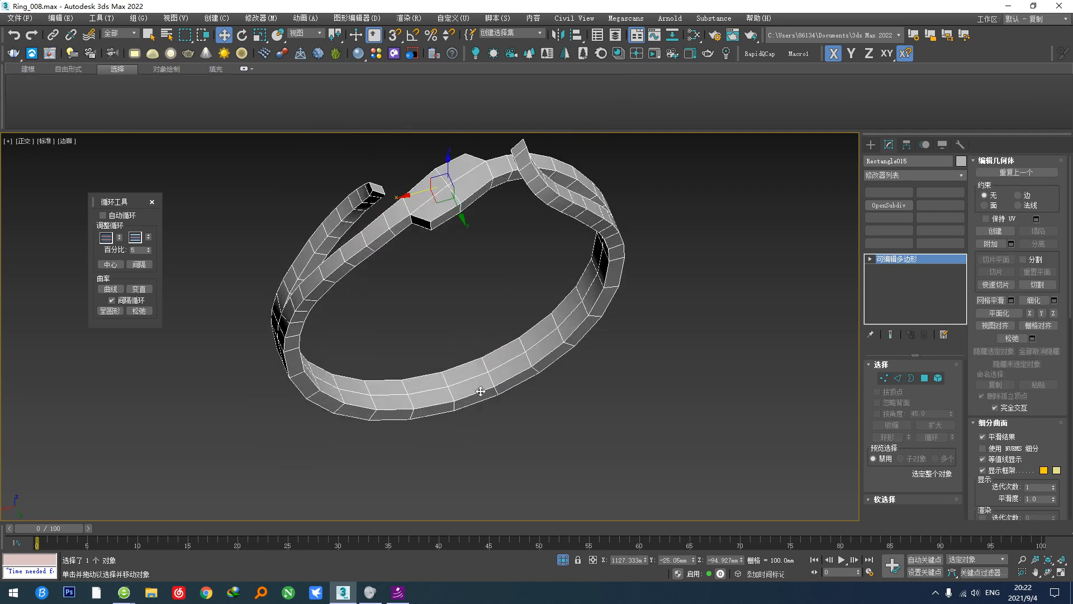
{"action": "right_click", "coordinate": [577, 388]}
{"action": "left_click", "coordinate": [561, 561]}
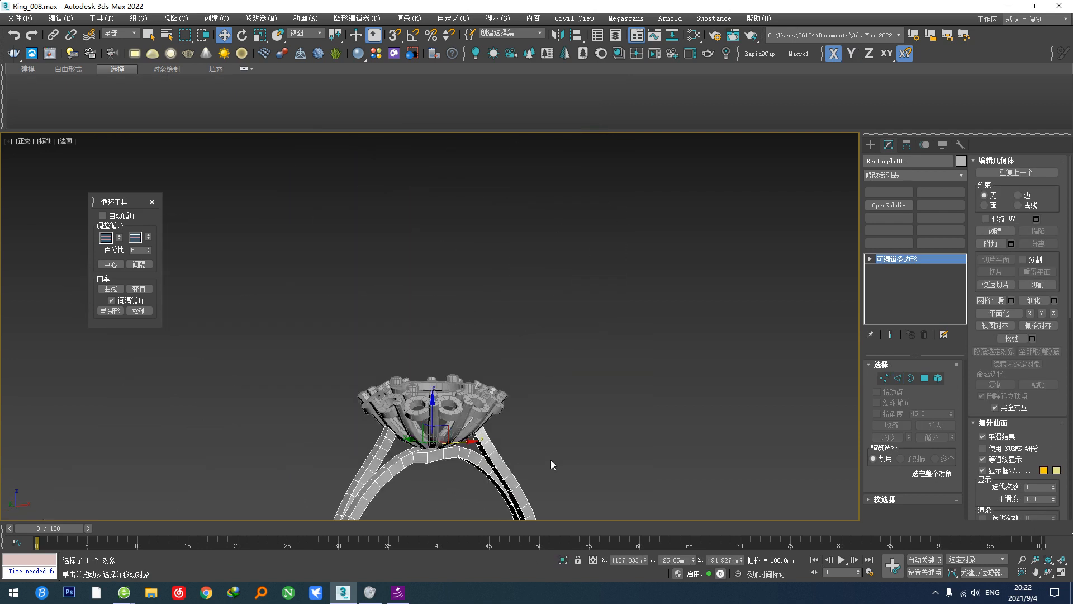
{"action": "left_click_drag", "start_coordinate": [456, 397], "coordinate": [451, 398]}
{"action": "middle_click_drag", "start_coordinate": [699, 313], "coordinate": [511, 377]}
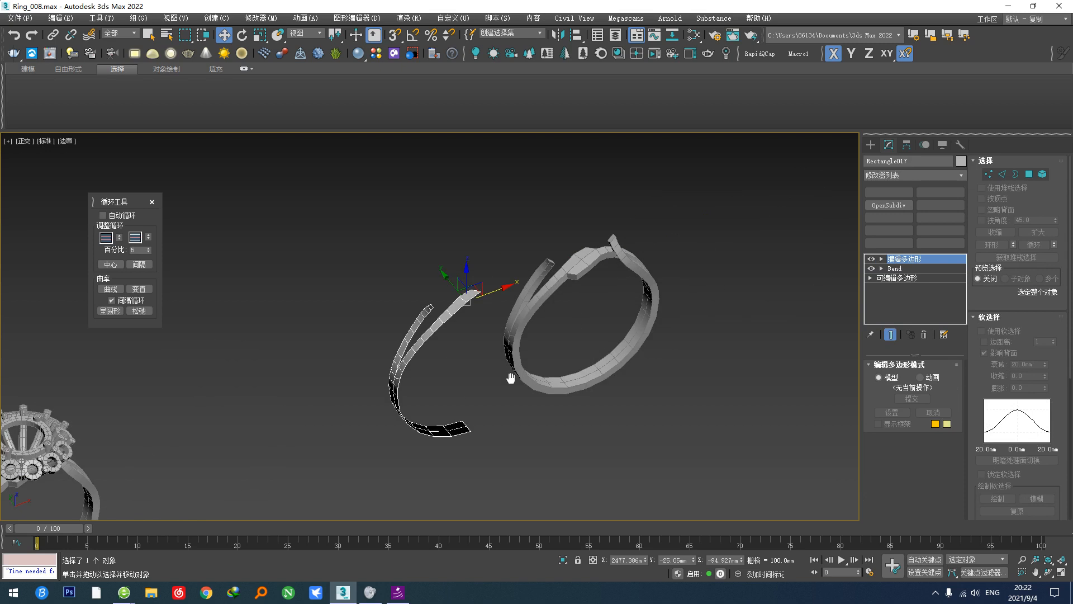
{"action": "left_click", "coordinate": [517, 346]}
{"action": "scroll", "coordinate": [546, 345], "scroll_direction": "up", "scroll_amount": 2}
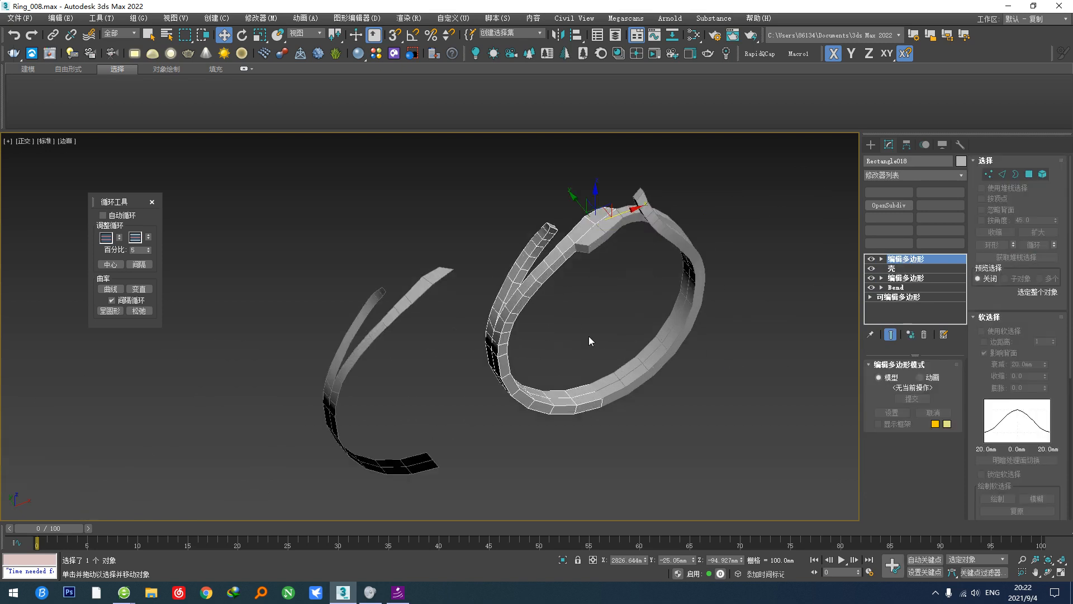
{"action": "middle_click_drag", "start_coordinate": [591, 334], "coordinate": [523, 358]}
{"action": "right_click", "coordinate": [521, 357]}
{"action": "left_click", "coordinate": [492, 332]}
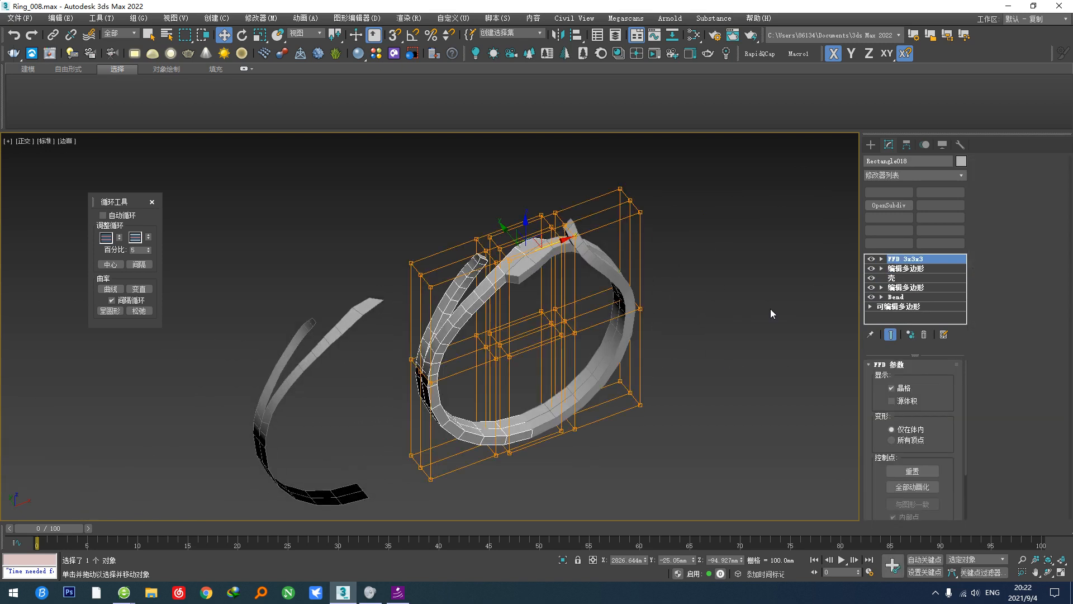
{"action": "key", "text": "1"}
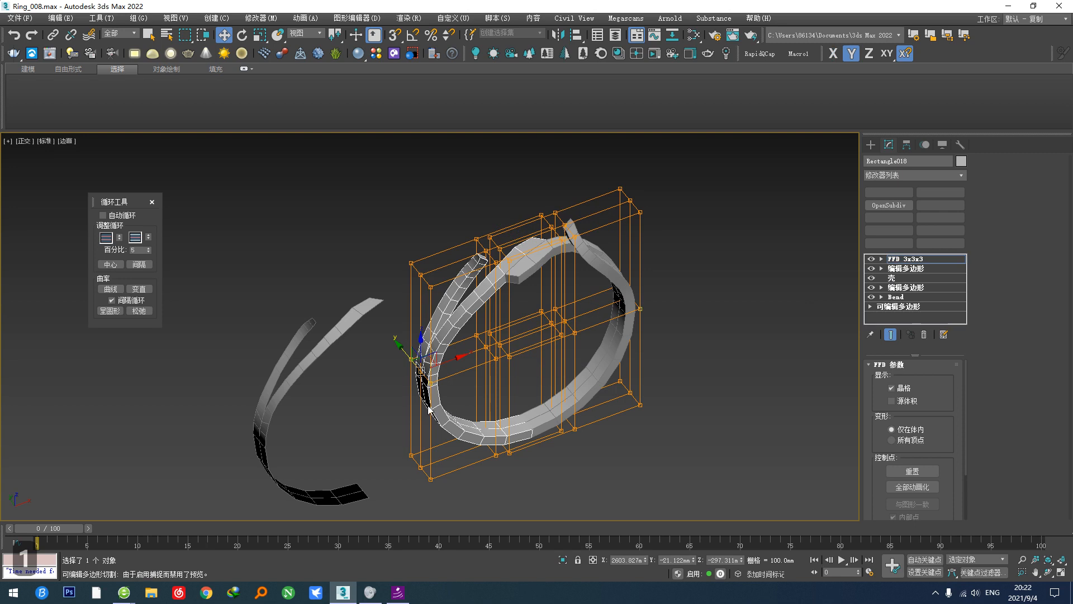
{"action": "key", "text": "r"}
{"action": "middle_click_drag", "start_coordinate": [428, 410], "coordinate": [585, 260], "text": "alt"}
{"action": "key", "text": "ctrl+z"}
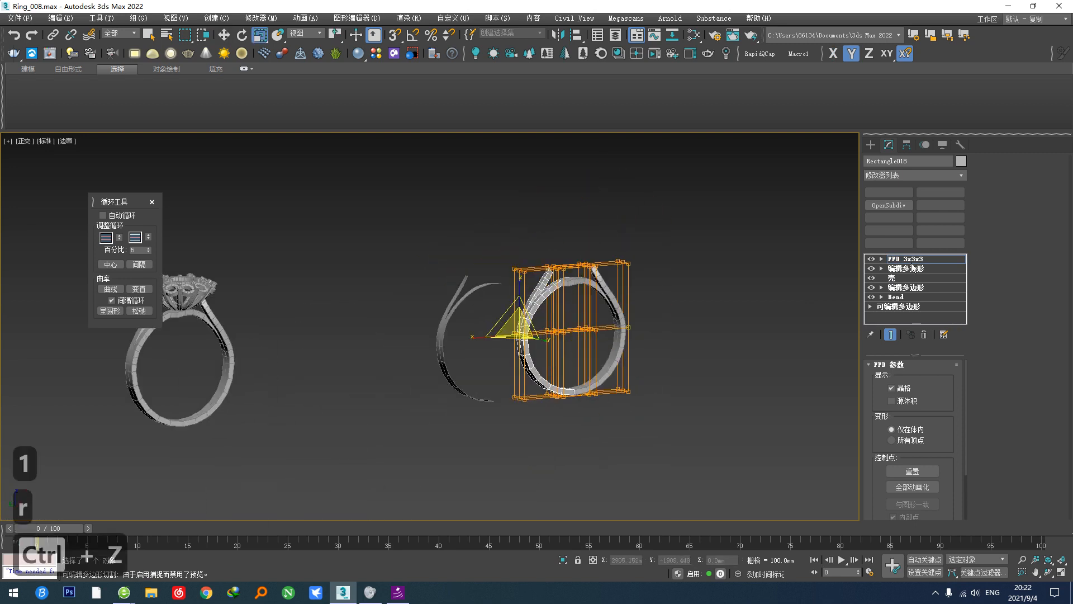
{"action": "key", "text": "ctrl+z"}
Step: Select the joined band under the stone setting and add an FFD 3x3x3 modifier to it
{"action": "middle_click_drag", "start_coordinate": [448, 292], "coordinate": [387, 391], "text": "alt"}
{"action": "left_click", "coordinate": [386, 391]}
{"action": "key", "text": "z"}
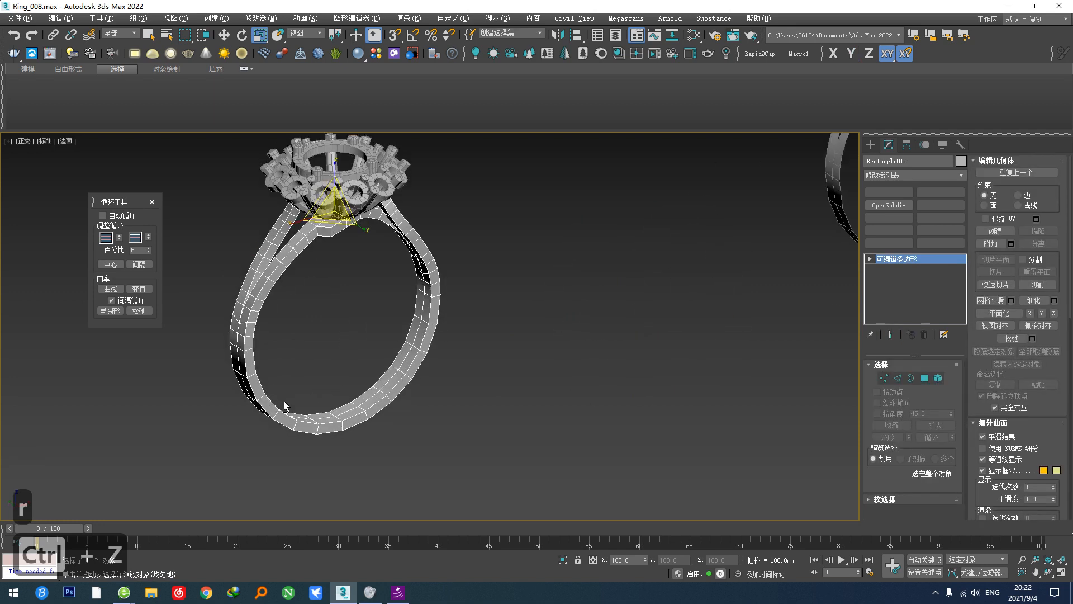
{"action": "right_click", "coordinate": [325, 367]}
{"action": "left_click", "coordinate": [309, 339]}
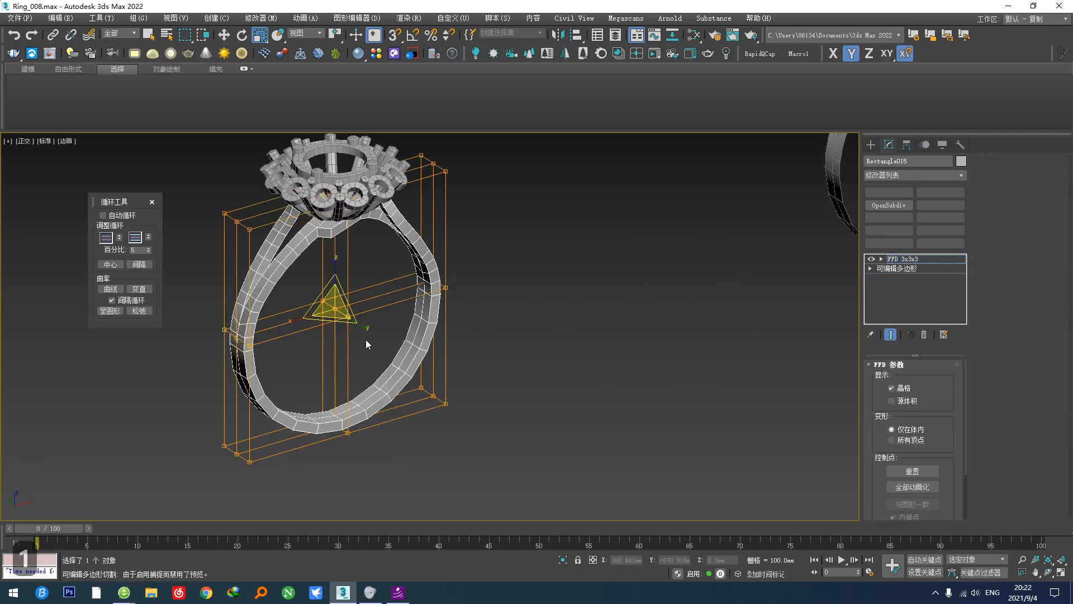
Step: Scale the lattice's mid-height and bottom-centre control points across the band's width to reshape the shank
{"action": "left_click_drag", "start_coordinate": [362, 331], "coordinate": [352, 321]}
{"action": "middle_click_drag", "start_coordinate": [339, 316], "coordinate": [304, 371], "text": "alt"}
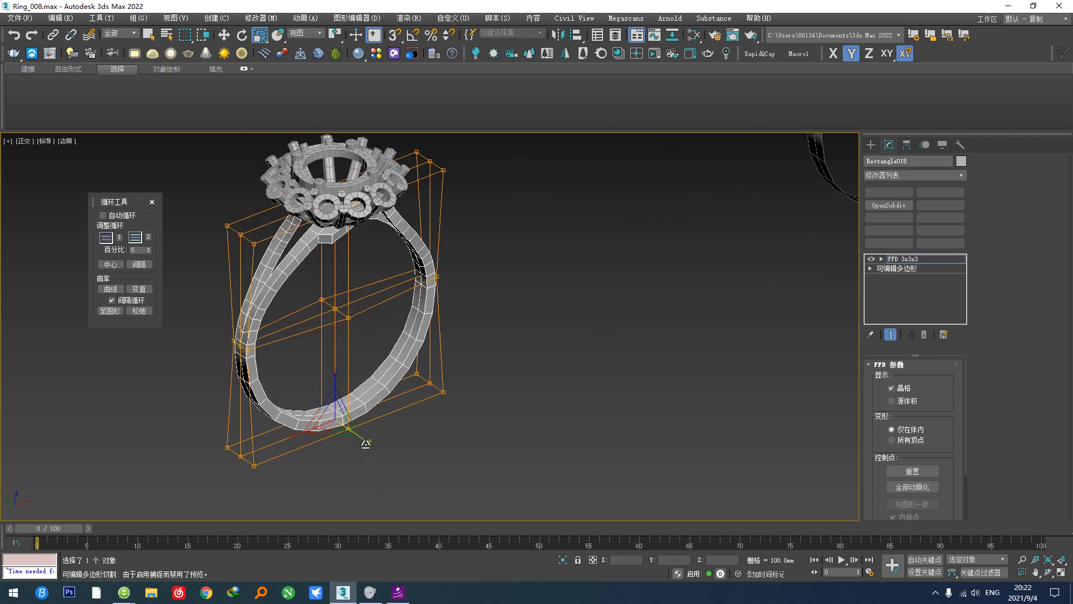
{"action": "middle_click_drag", "start_coordinate": [341, 427], "coordinate": [238, 328], "text": "alt"}
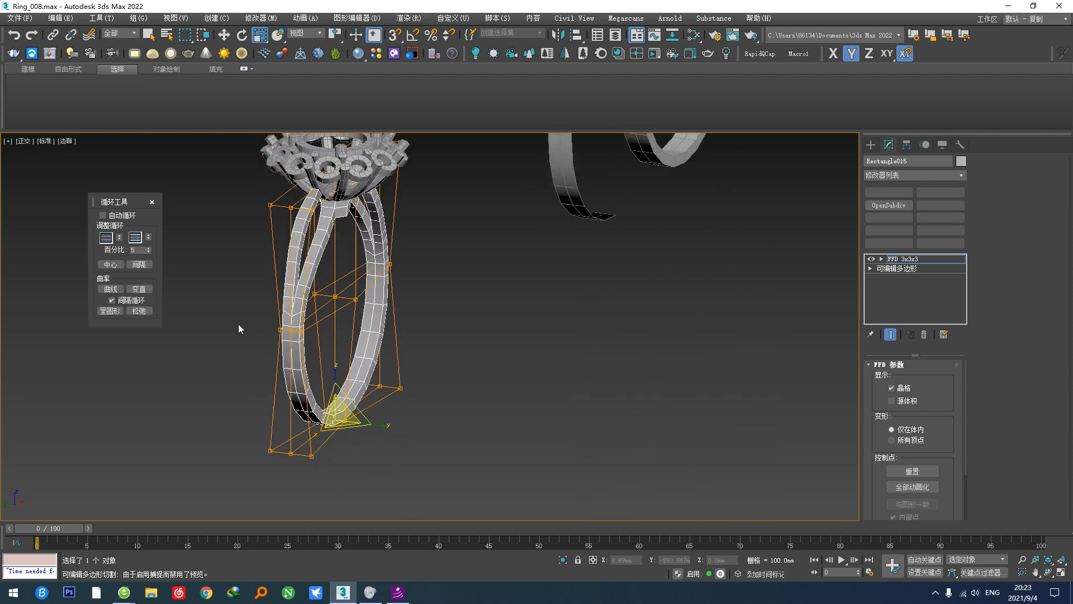
{"action": "middle_click_drag", "start_coordinate": [321, 355], "coordinate": [416, 314], "text": "alt"}
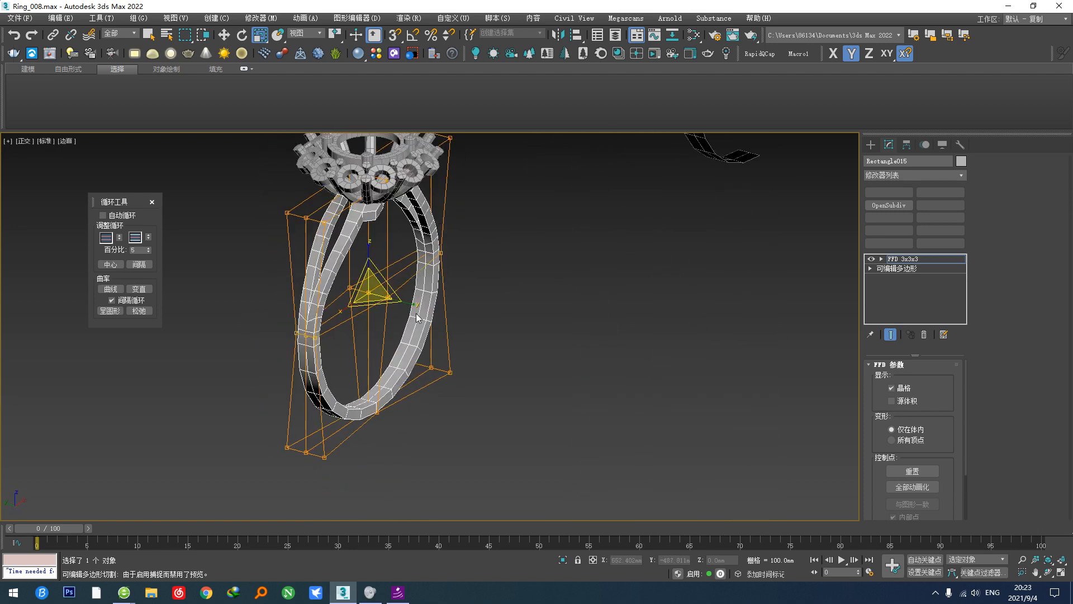
{"action": "left_click_drag", "start_coordinate": [411, 302], "coordinate": [423, 308]}
{"action": "middle_click_drag", "start_coordinate": [429, 311], "coordinate": [378, 372], "text": "alt"}
Step: Rescale the lattice's bottom-centre control points across the width and collapse the band to an editable poly
{"action": "left_click_drag", "start_coordinate": [333, 373], "coordinate": [395, 436]}
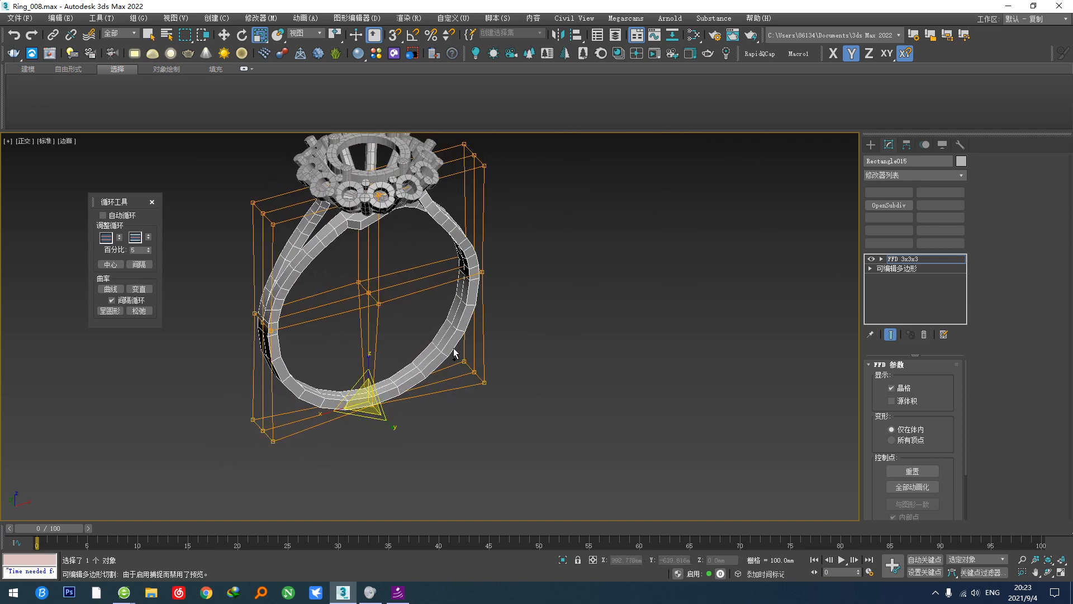
{"action": "middle_click_drag", "start_coordinate": [382, 432], "coordinate": [404, 401], "text": "alt"}
{"action": "scroll", "coordinate": [391, 425], "scroll_direction": "down", "scroll_amount": 3}
{"action": "key", "text": "F5"}
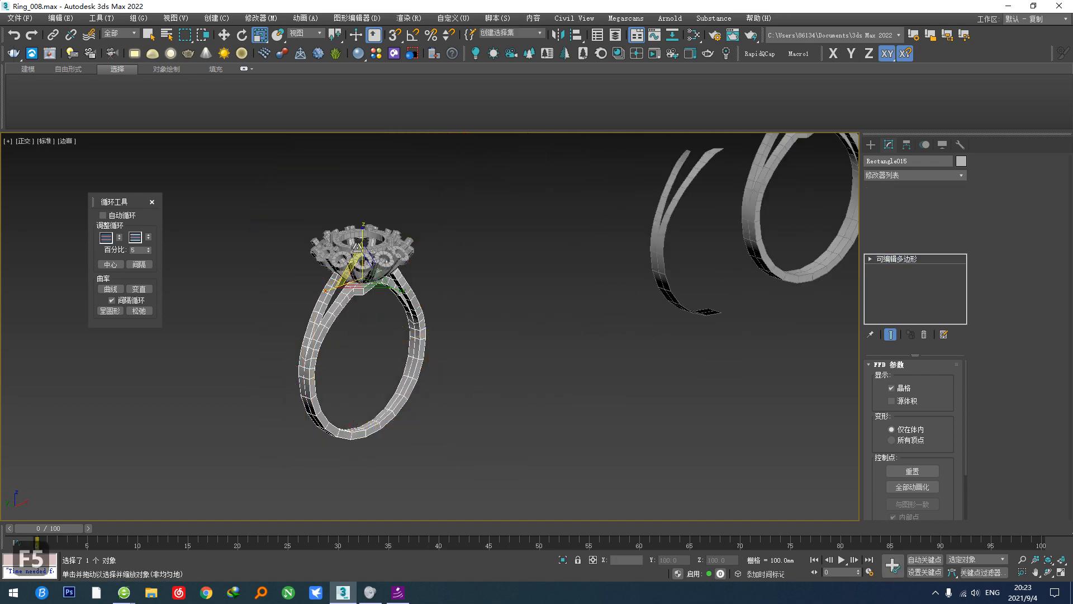
Step: Examine the band's edges and forked strands up close where they meet the stone setting
{"action": "scroll", "coordinate": [359, 291], "scroll_direction": "up", "scroll_amount": 6}
{"action": "scroll", "coordinate": [338, 317], "scroll_direction": "up", "scroll_amount": 2}
{"action": "middle_click_drag", "start_coordinate": [356, 349], "coordinate": [604, 364]}
{"action": "scroll", "coordinate": [337, 316], "scroll_direction": "up", "scroll_amount": 2}
{"action": "key", "text": "2"}
{"action": "left_click", "coordinate": [322, 324]}
{"action": "left_click", "coordinate": [897, 381]}
{"action": "scroll", "coordinate": [534, 341], "scroll_direction": "down", "scroll_amount": 2}
{"action": "middle_click_drag", "start_coordinate": [533, 339], "coordinate": [529, 394], "text": "alt"}
{"action": "middle_click_drag", "start_coordinate": [529, 394], "coordinate": [525, 280]}
{"action": "key", "text": "z"}
{"action": "key", "text": "ctrl+z"}
Step: Apply an OpenSubdiv modifier with 3 iterations to the band
{"action": "left_click", "coordinate": [889, 205]}
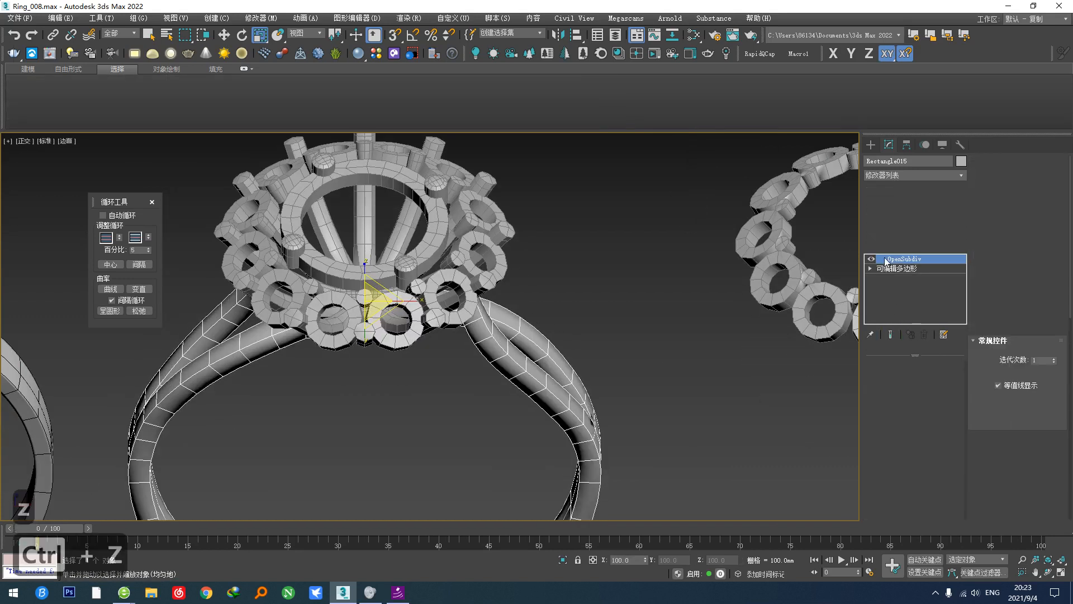
{"action": "left_click", "coordinate": [949, 382]}
{"action": "left_click", "coordinate": [949, 382]}
Step: Isolate the band together with its stone setting
{"action": "scroll", "coordinate": [411, 392], "scroll_direction": "down", "scroll_amount": 2}
{"action": "middle_click_drag", "start_coordinate": [411, 393], "coordinate": [393, 296]}
{"action": "mouse_move", "coordinate": [394, 296]}
{"action": "middle_mouse_down", "text": "alt"}
{"action": "mouse_move", "coordinate": [359, 242]}
{"action": "mouse_move", "coordinate": [398, 283]}
{"action": "middle_mouse_up", "text": "alt"}
{"action": "scroll", "coordinate": [398, 284], "scroll_direction": "down", "scroll_amount": 2}
{"action": "left_click_drag", "start_coordinate": [478, 180], "coordinate": [300, 361]}
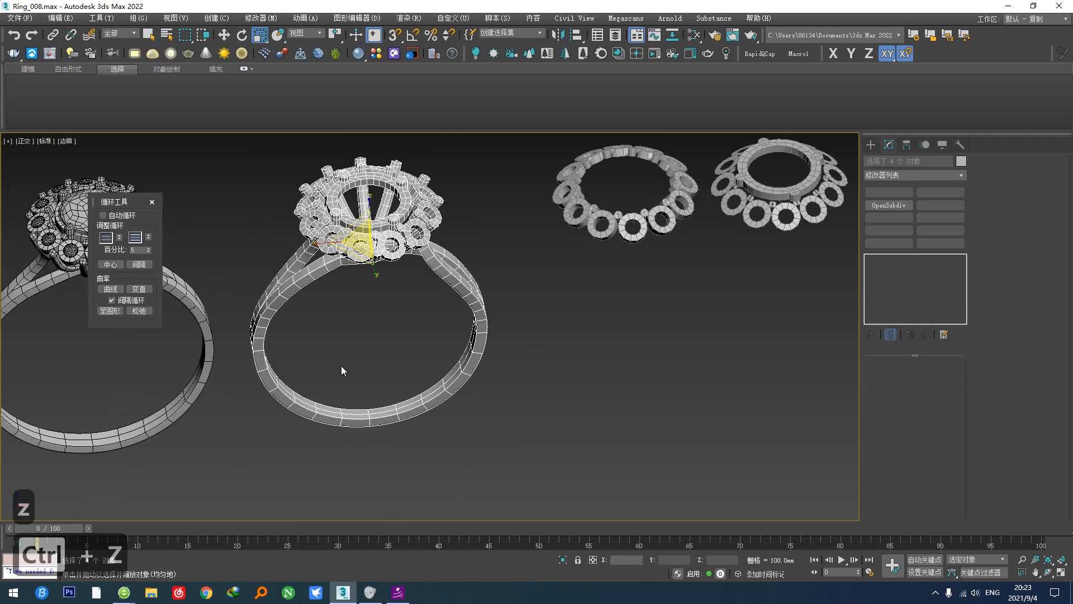
{"action": "key", "text": "ctrl+z"}
{"action": "key", "text": "ctrl+z"}
{"action": "key", "text": "ctrl+z"}
Step: Hide the mesh edges and review the smooth-shaded ring from the side and from above
{"action": "key", "text": "F3"}
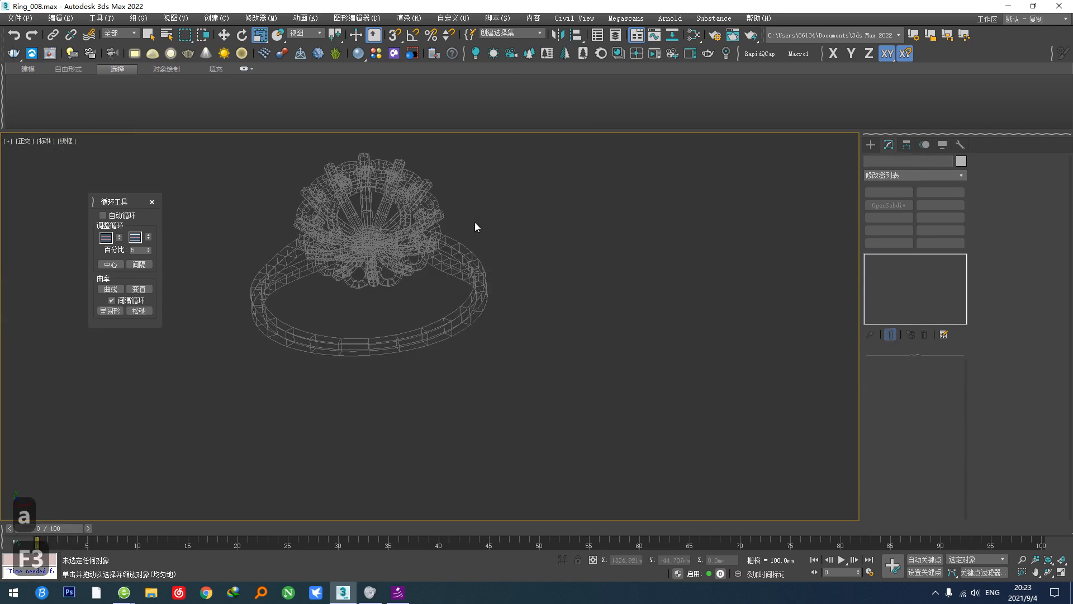
{"action": "key", "text": "F3"}
{"action": "key", "text": "F4"}
{"action": "key", "text": "ctrl+F1"}
{"action": "key", "text": "ctrl+F1"}
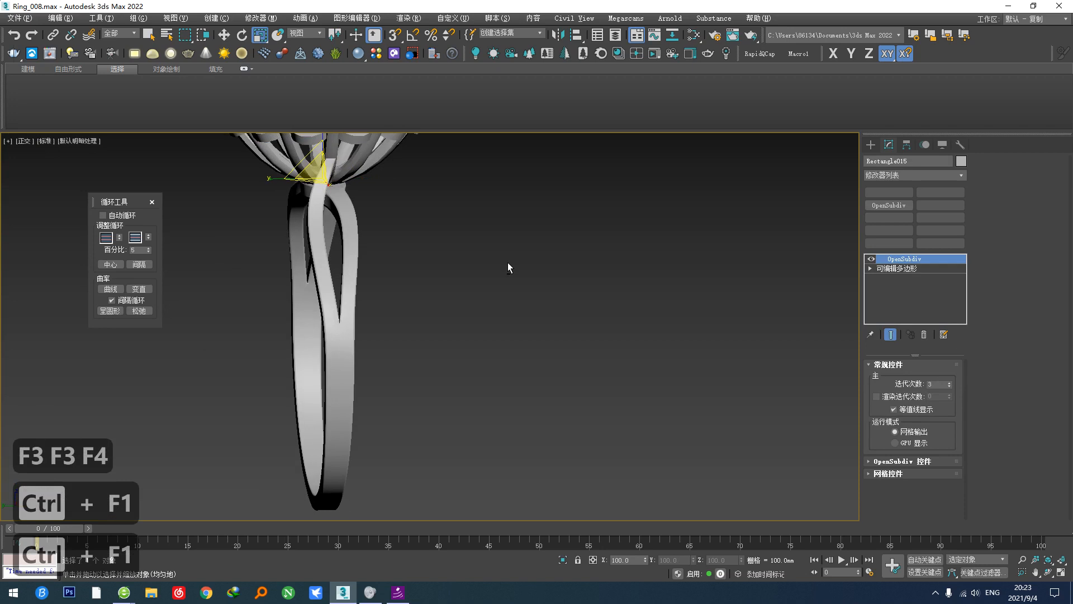
{"action": "key", "text": "t"}
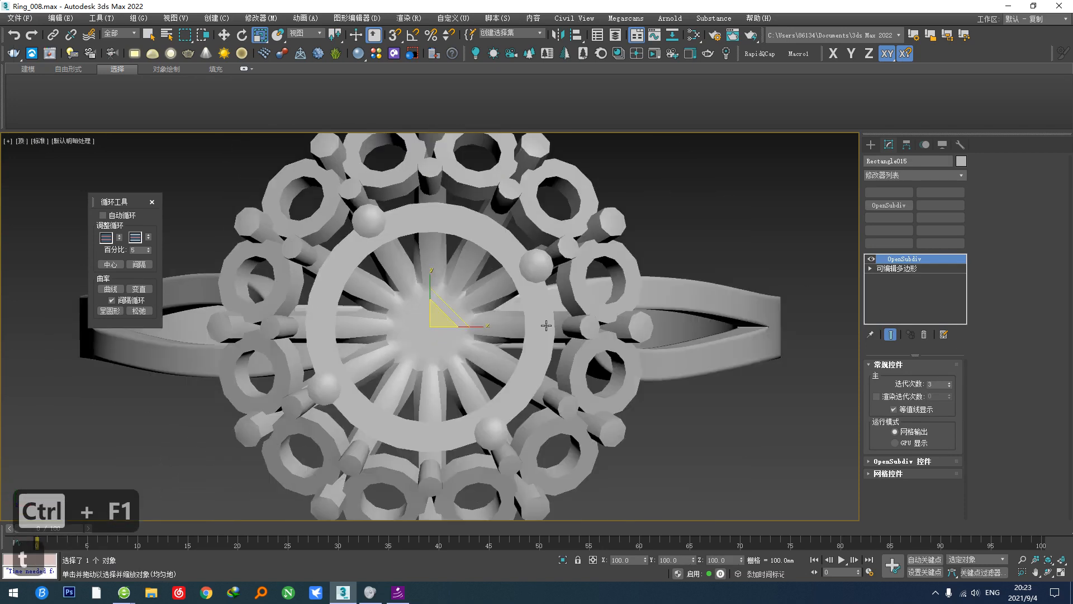
{"action": "scroll", "coordinate": [546, 325], "scroll_direction": "down", "scroll_amount": 5}
{"action": "left_click", "coordinate": [603, 263]}
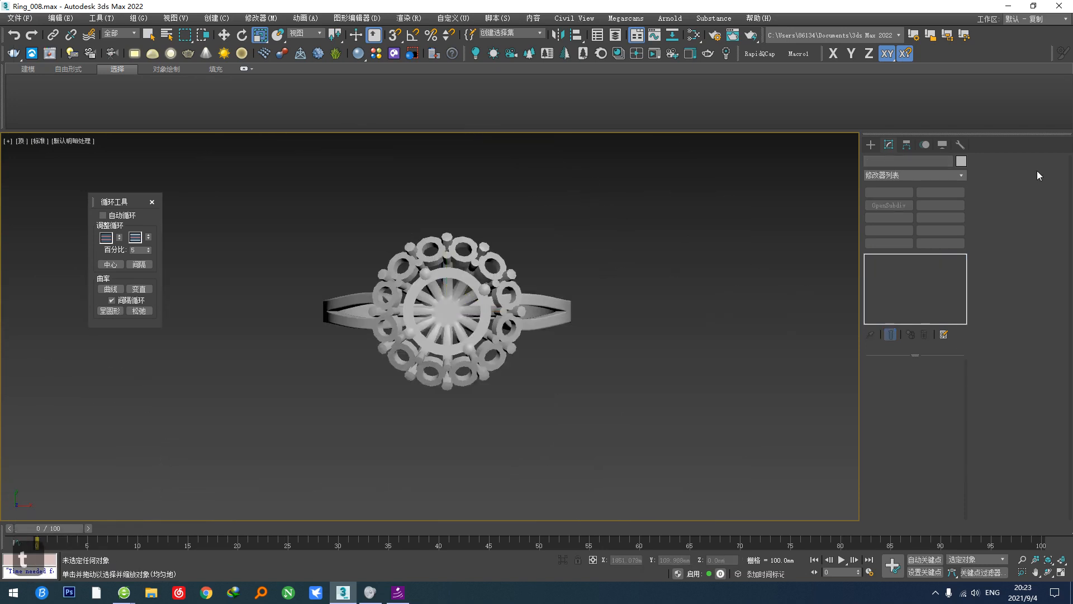
Step: Create a GeoSphere with a radius of about 110 mm beside the ring in the top view
{"action": "left_click", "coordinate": [867, 147]}
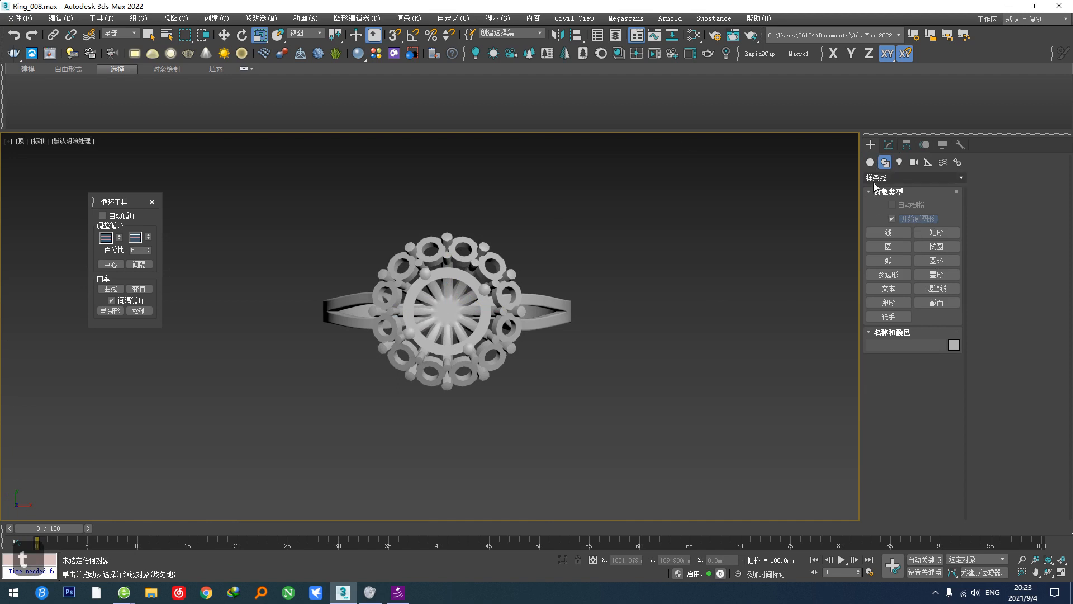
{"action": "left_click", "coordinate": [870, 163]}
{"action": "left_click", "coordinate": [936, 236]}
{"action": "middle_click_drag", "start_coordinate": [756, 286], "coordinate": [537, 324]}
{"action": "left_click_drag", "start_coordinate": [567, 331], "coordinate": [619, 299]}
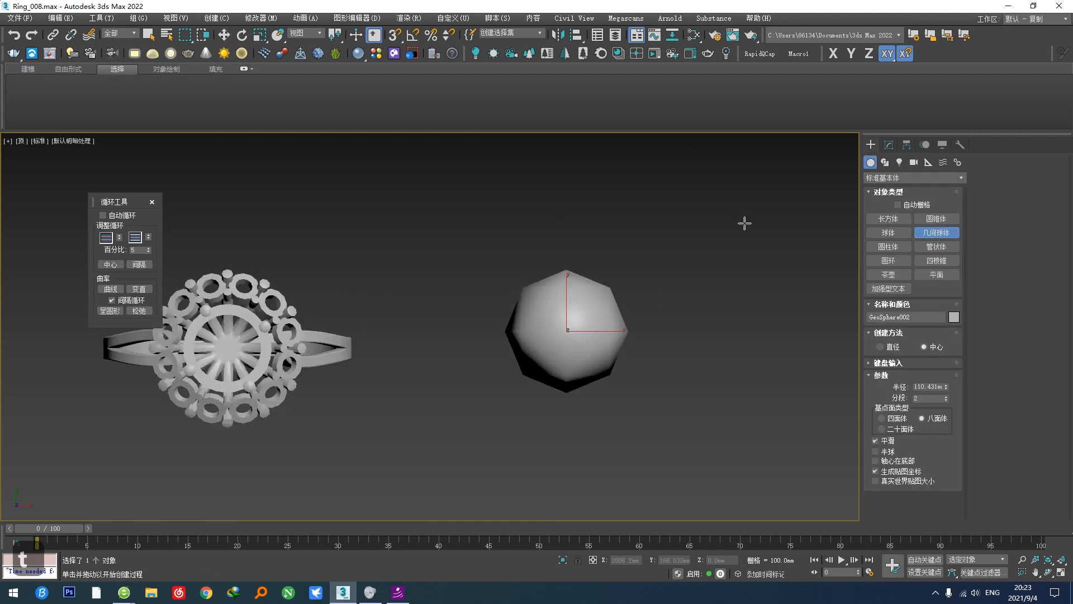
Step: Convert the GeoSphere to an editable poly and switch to the front view
{"action": "key", "text": "r"}
{"action": "left_click", "coordinate": [889, 145]}
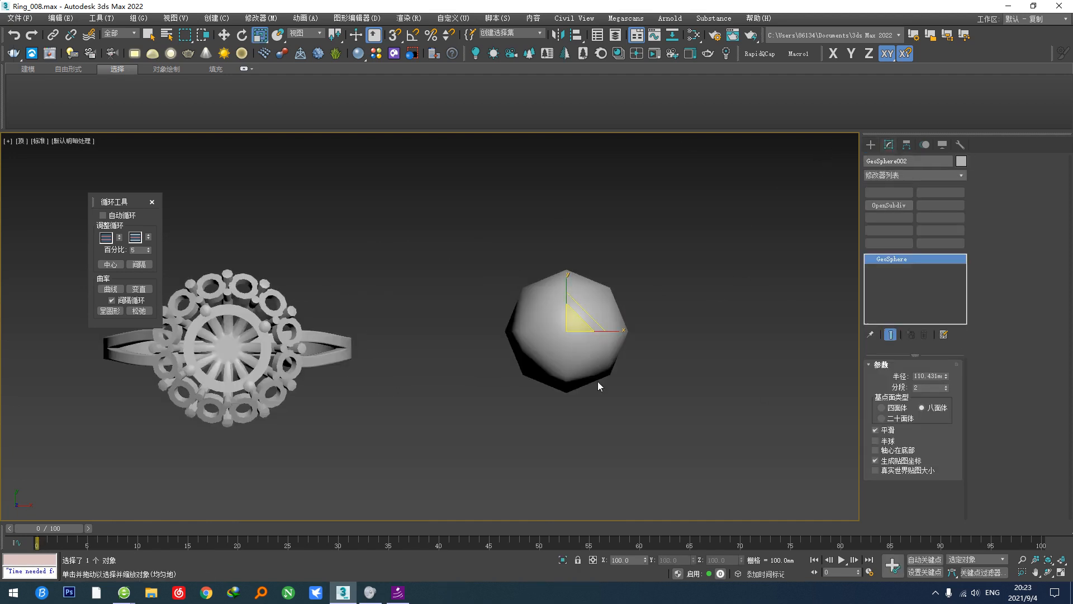
{"action": "key", "text": "f"}
{"action": "scroll", "coordinate": [609, 403], "scroll_direction": "down", "scroll_amount": 2}
{"action": "key", "text": "F5"}
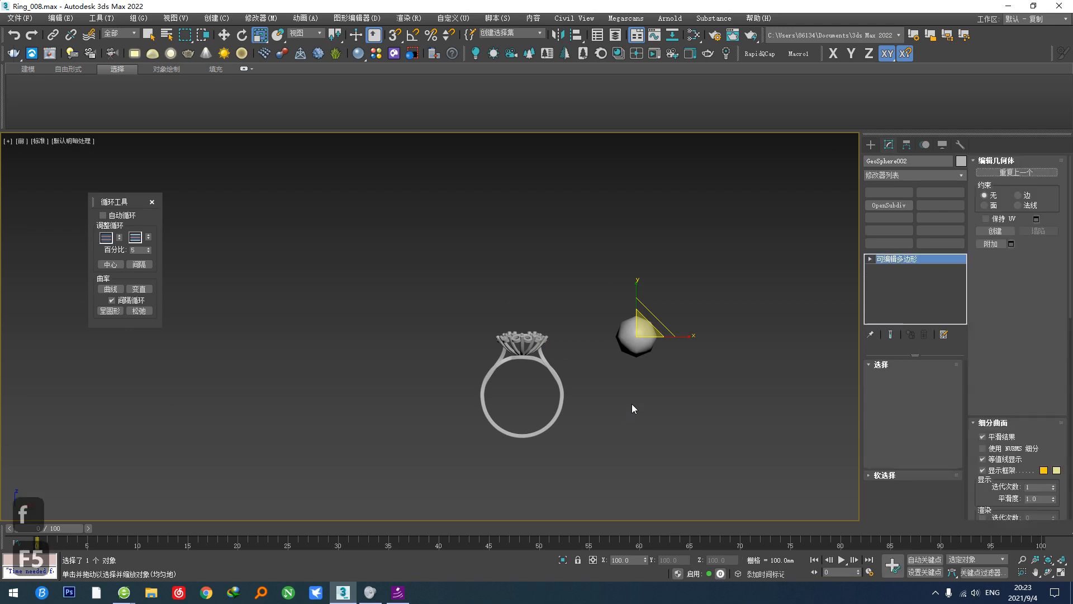
Step: Collapse the GeoSphere's lower vertices into a single point so its underside tapers like a cut gem
{"action": "key", "text": "1"}
{"action": "scroll", "coordinate": [631, 403], "scroll_direction": "up", "scroll_amount": 4}
{"action": "left_click_drag", "start_coordinate": [729, 364], "coordinate": [632, 315]}
{"action": "key", "text": "alt+f"}
{"action": "scroll", "coordinate": [638, 302], "scroll_direction": "up", "scroll_amount": 4}
{"action": "key", "text": "w"}
{"action": "middle_click_drag", "start_coordinate": [689, 228], "coordinate": [680, 264]}
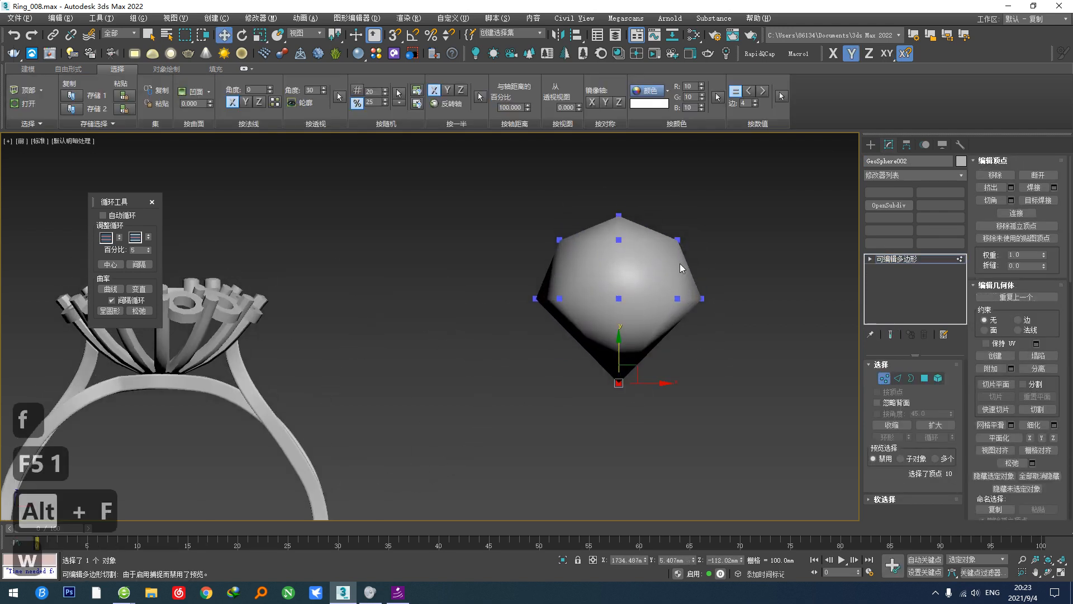
Step: Lower the gem's upper vertices to flatten its crown, and apply a procedural topology pattern to the mesh
{"action": "left_click_drag", "start_coordinate": [615, 199], "coordinate": [620, 219]}
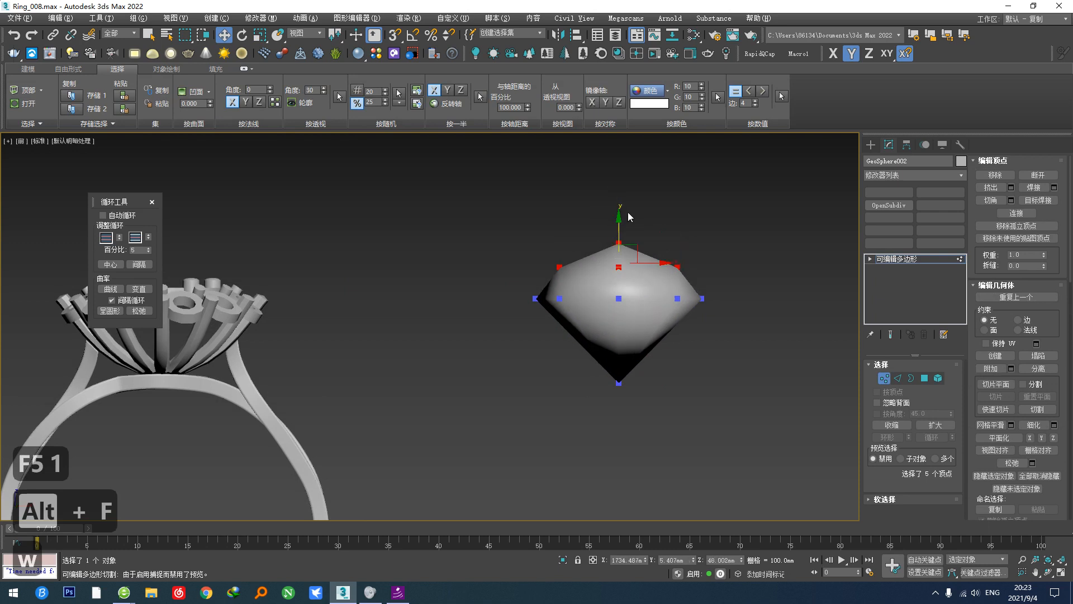
{"action": "left_click", "coordinate": [28, 69]}
{"action": "left_click", "coordinate": [48, 125]}
{"action": "left_click", "coordinate": [36, 190]}
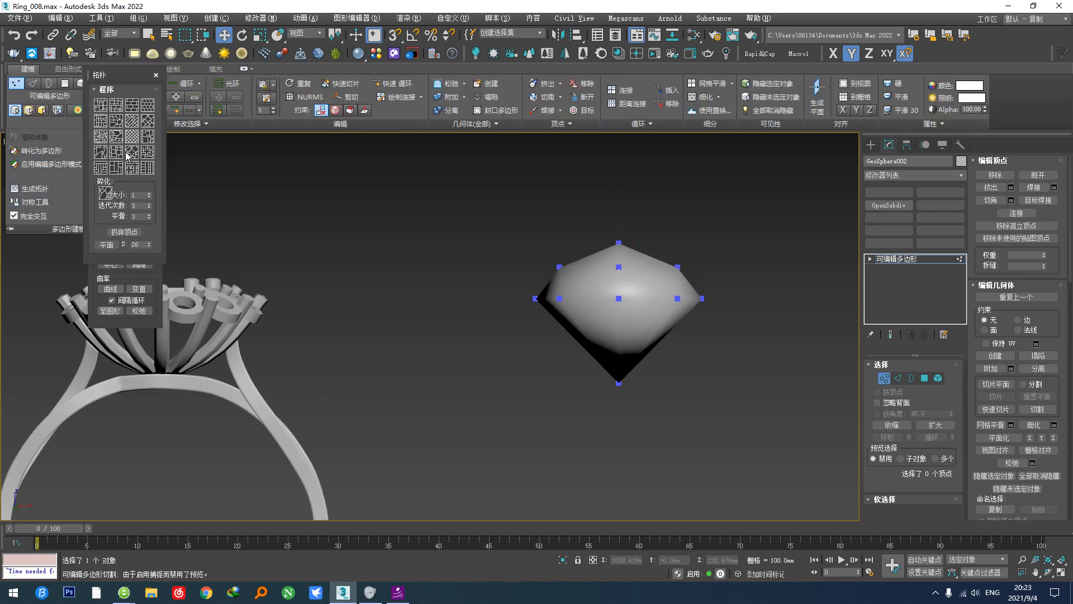
Step: Select the gem's widest row of vertices and the edges of its tapered lower half
{"action": "middle_click_drag", "start_coordinate": [516, 292], "coordinate": [507, 301]}
{"action": "left_click_drag", "start_coordinate": [511, 302], "coordinate": [545, 313]}
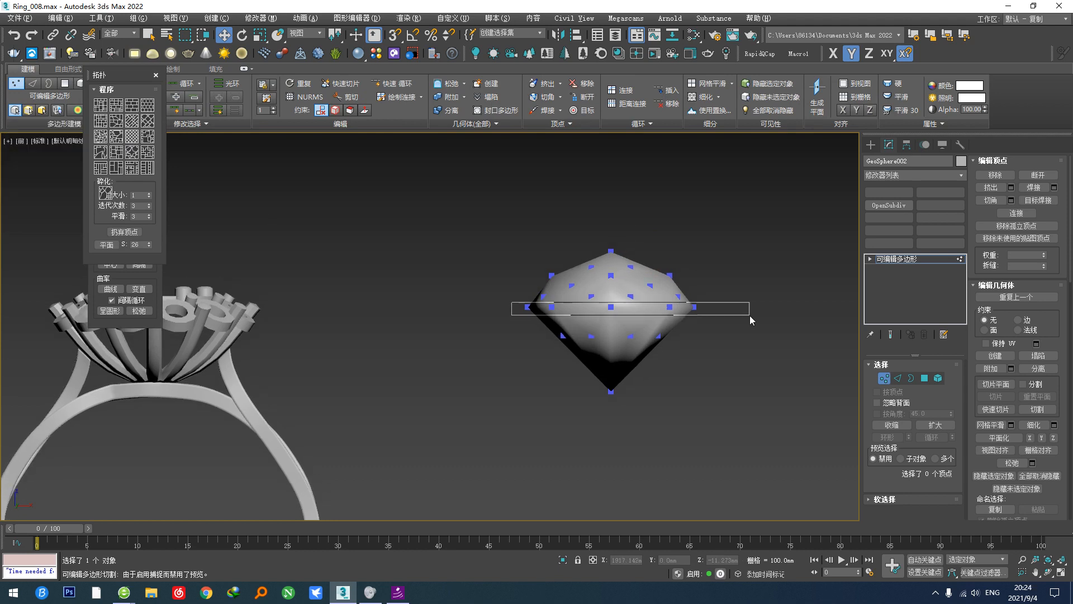
{"action": "left_click_drag", "start_coordinate": [749, 315], "coordinate": [749, 316]}
{"action": "middle_click_drag", "start_coordinate": [710, 323], "coordinate": [674, 336]}
{"action": "left_click", "coordinate": [898, 378]}
{"action": "left_click_drag", "start_coordinate": [695, 433], "coordinate": [607, 398]}
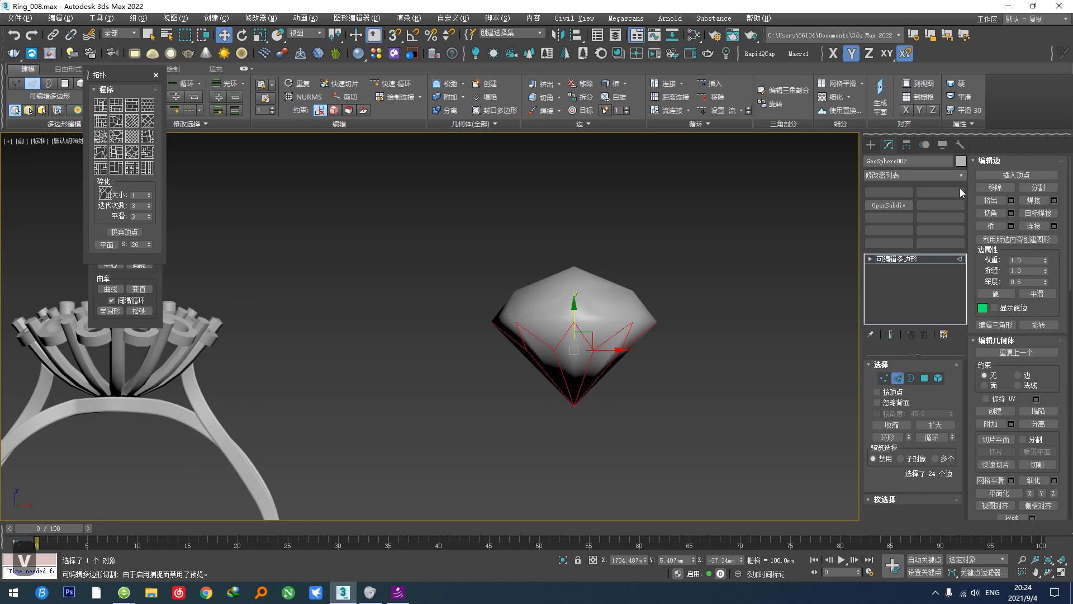
Step: Subdivide the gem with OpenSubdiv, collapse it to an editable poly and give it hard, faceted shading
{"action": "left_click", "coordinate": [888, 205]}
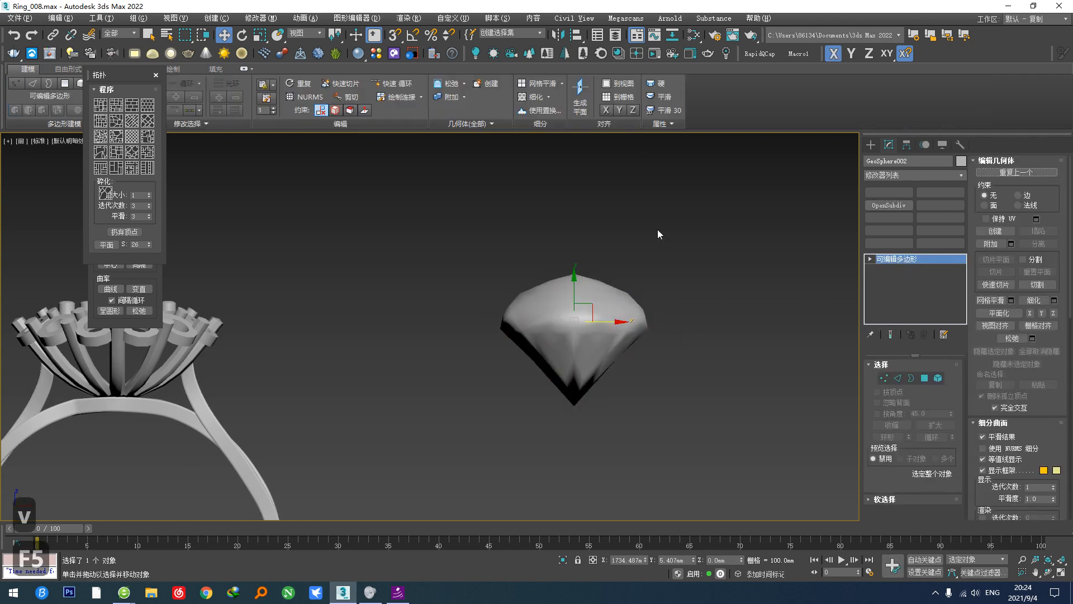
{"action": "left_click", "coordinate": [657, 87]}
{"action": "scroll", "coordinate": [601, 238], "scroll_direction": "down", "scroll_amount": 3}
{"action": "mouse_move", "coordinate": [601, 238]}
{"action": "middle_mouse_down", "text": "alt"}
{"action": "mouse_move", "coordinate": [579, 302]}
{"action": "mouse_move", "coordinate": [544, 331]}
{"action": "mouse_move", "coordinate": [575, 359]}
{"action": "middle_mouse_up", "text": "alt"}
{"action": "key", "text": "F3"}
{"action": "key", "text": "F3"}
{"action": "key", "text": "F4"}
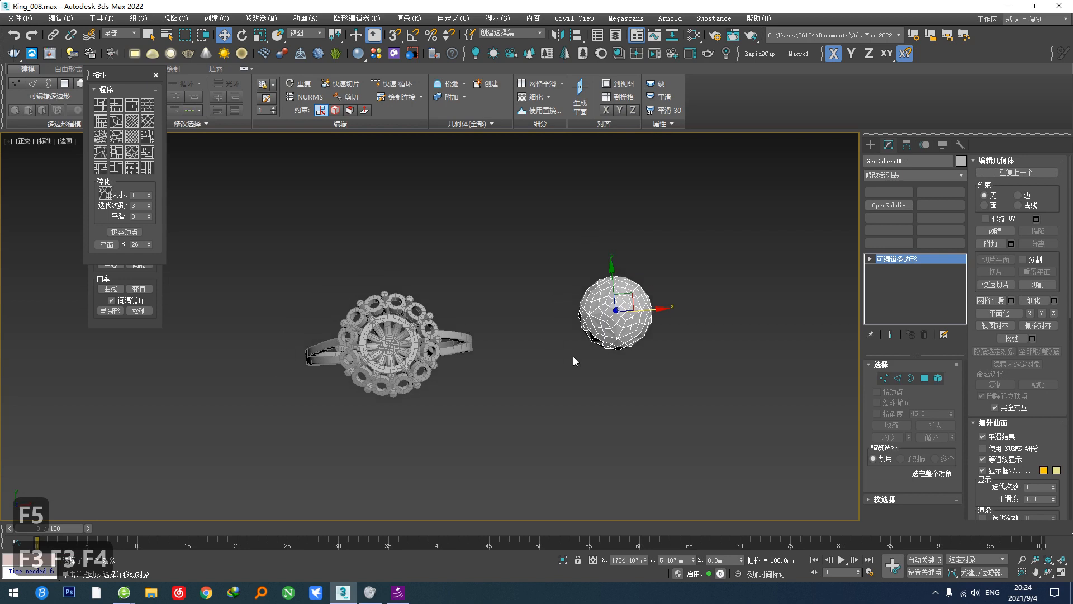
Step: Align the gem's pivot to the pivot of the ring's flower setting in X, Y and Z
{"action": "key", "text": "alt+a"}
{"action": "left_click", "coordinate": [364, 325]}
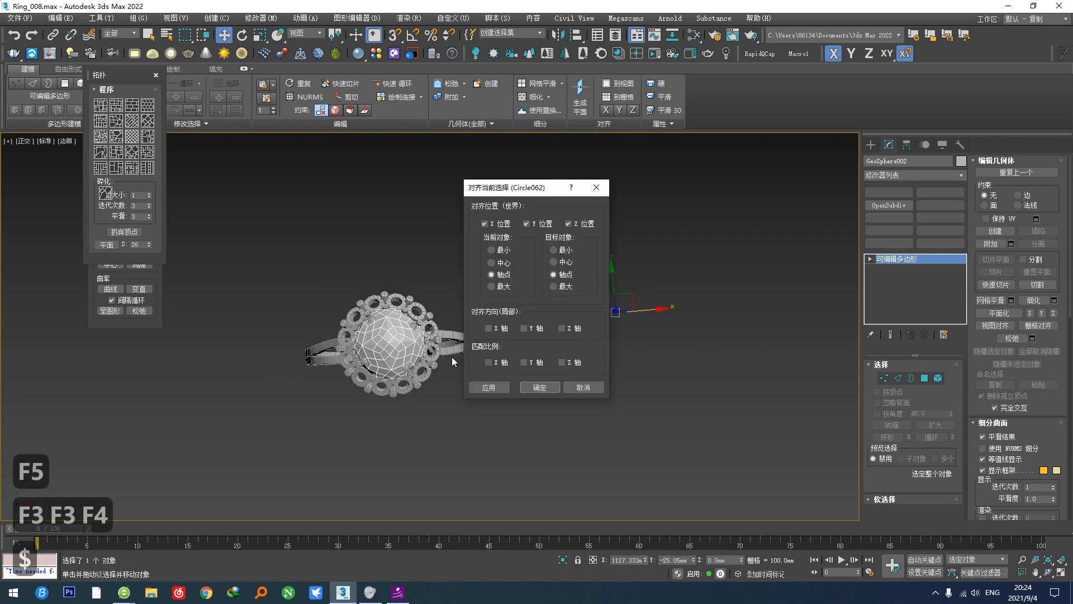
{"action": "left_click", "coordinate": [535, 387]}
Step: Scale the gem element to about 76% so it fits inside the bezel, and try raising it in the setting
{"action": "left_click", "coordinate": [939, 378]}
{"action": "scroll", "coordinate": [421, 255], "scroll_direction": "up", "scroll_amount": 4}
{"action": "scroll", "coordinate": [404, 394], "scroll_direction": "down", "scroll_amount": 2}
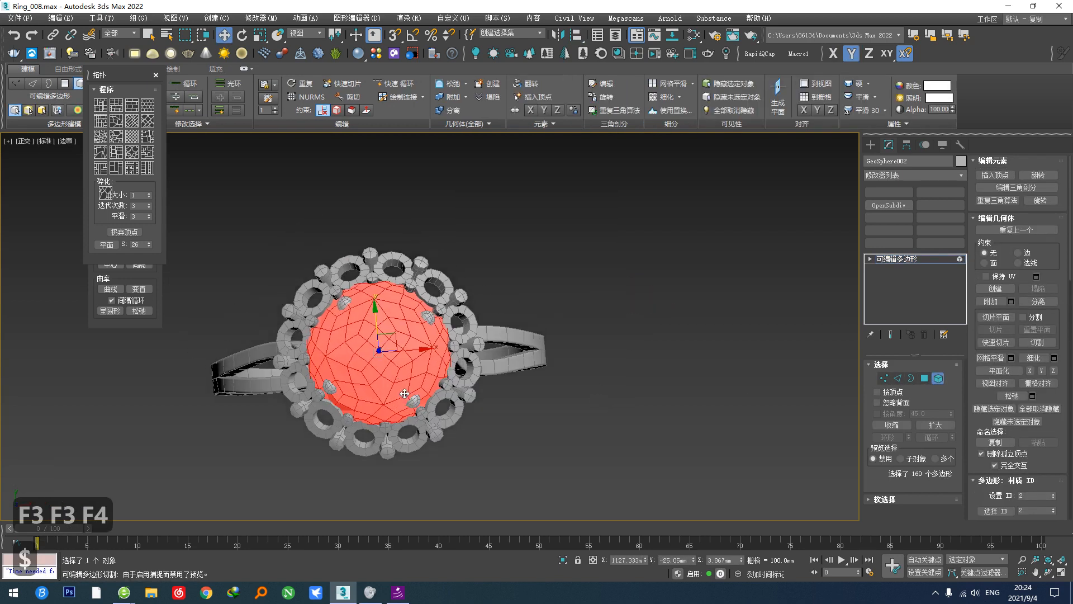
{"action": "scroll", "coordinate": [404, 393], "scroll_direction": "up", "scroll_amount": 3}
{"action": "key", "text": "r"}
{"action": "left_click_drag", "start_coordinate": [369, 353], "coordinate": [367, 374]}
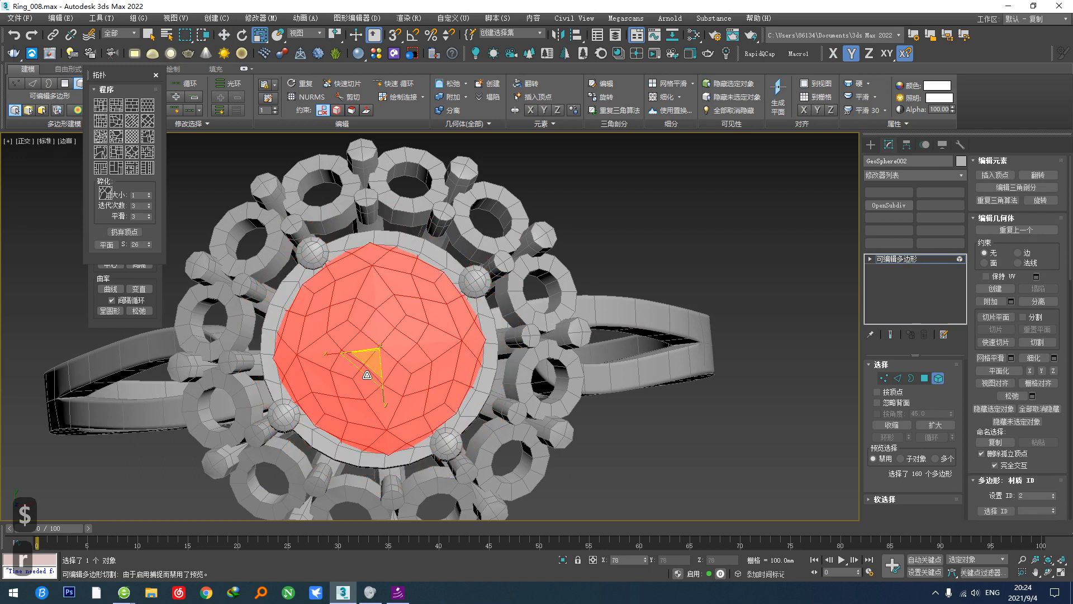
{"action": "middle_click_drag", "start_coordinate": [366, 374], "coordinate": [377, 321], "text": "alt"}
{"action": "key", "text": "w"}
{"action": "left_click_drag", "start_coordinate": [381, 322], "coordinate": [380, 273]}
{"action": "middle_click_drag", "start_coordinate": [381, 273], "coordinate": [390, 345], "text": "alt"}
Step: Undo the gem's move, scaling, alignment and subdivision back to its lower-half edge selection
{"action": "key", "text": "ctrl+z"}
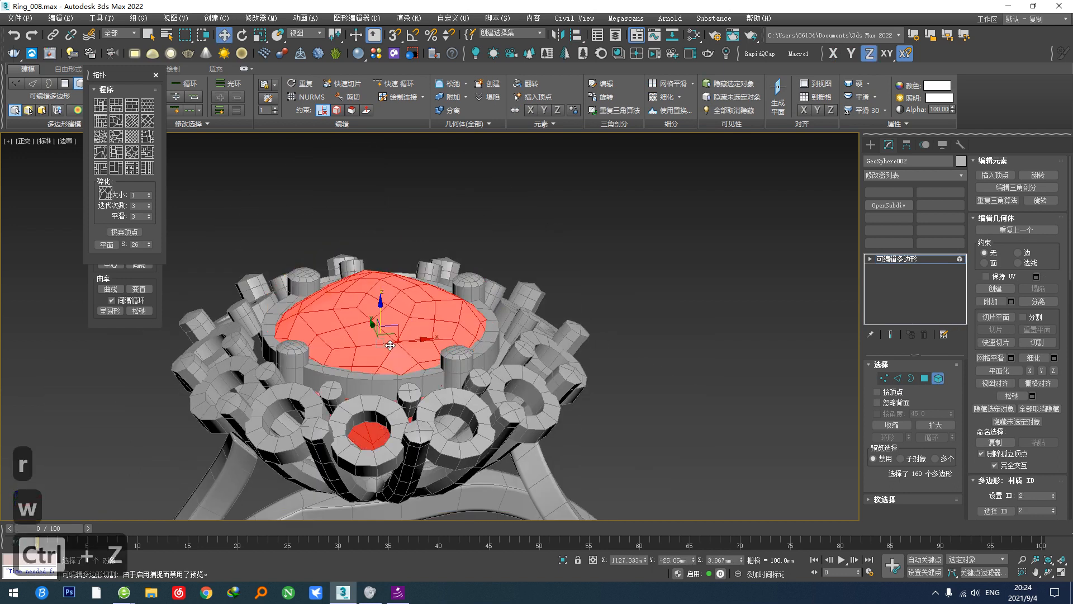
{"action": "key", "text": "ctrl+z"}
{"action": "key", "text": "ctrl+z"}
{"action": "key", "text": "ctrl+z"}
{"action": "key", "text": "ctrl+z"}
{"action": "key", "text": "ctrl+z"}
{"action": "key", "text": "ctrl+z"}
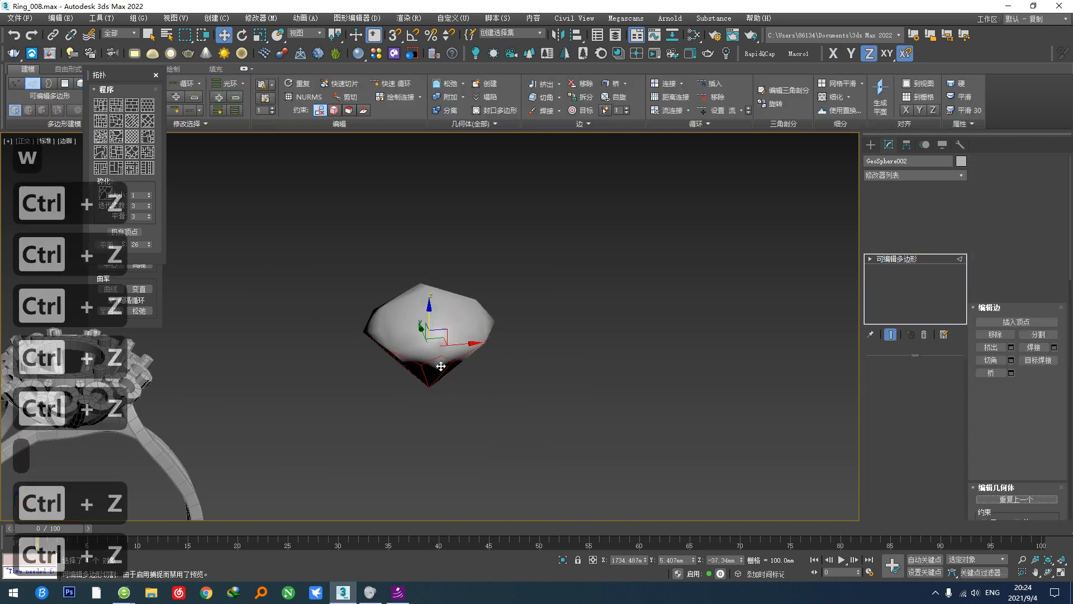
Step: Extrude the gem's crown polygons straight up by about 15 mm in the front view to form a girdle band
{"action": "key", "text": "F3"}
{"action": "key", "text": "F3"}
{"action": "key", "text": "F4"}
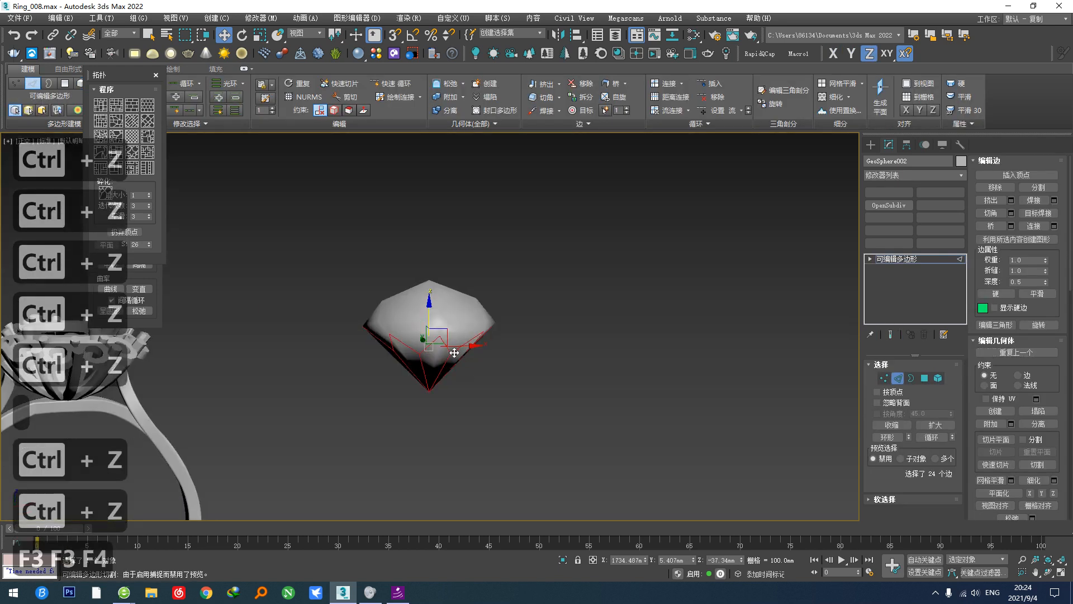
{"action": "key", "text": "F4"}
{"action": "middle_click_drag", "start_coordinate": [454, 353], "coordinate": [443, 339], "text": "alt"}
{"action": "key", "text": "f"}
{"action": "scroll", "coordinate": [486, 361], "scroll_direction": "down", "scroll_amount": 6}
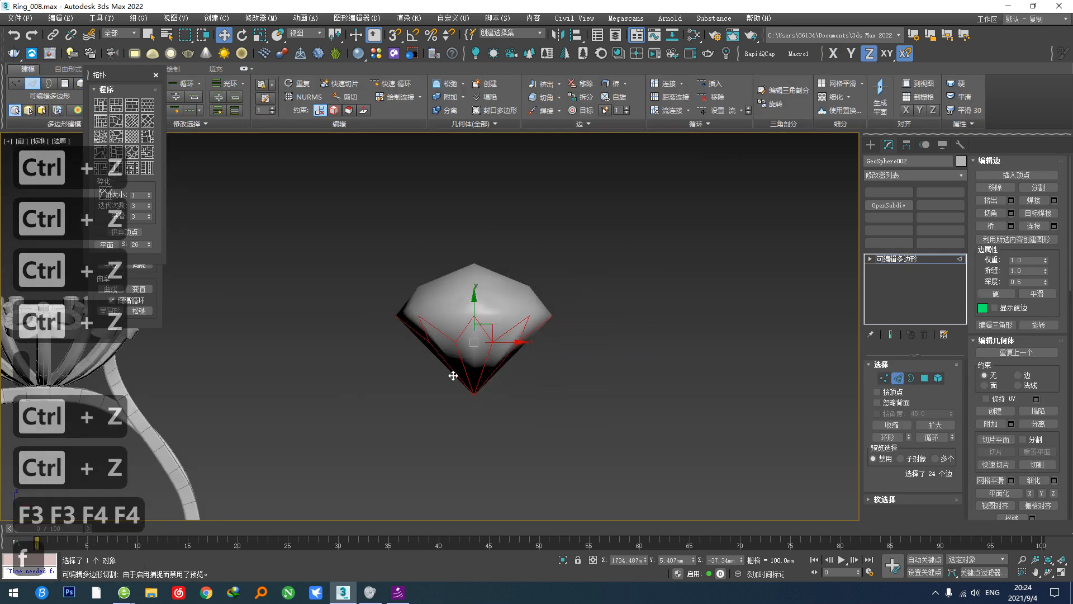
{"action": "middle_click_drag", "start_coordinate": [453, 376], "coordinate": [518, 430]}
{"action": "left_click", "coordinate": [921, 380]}
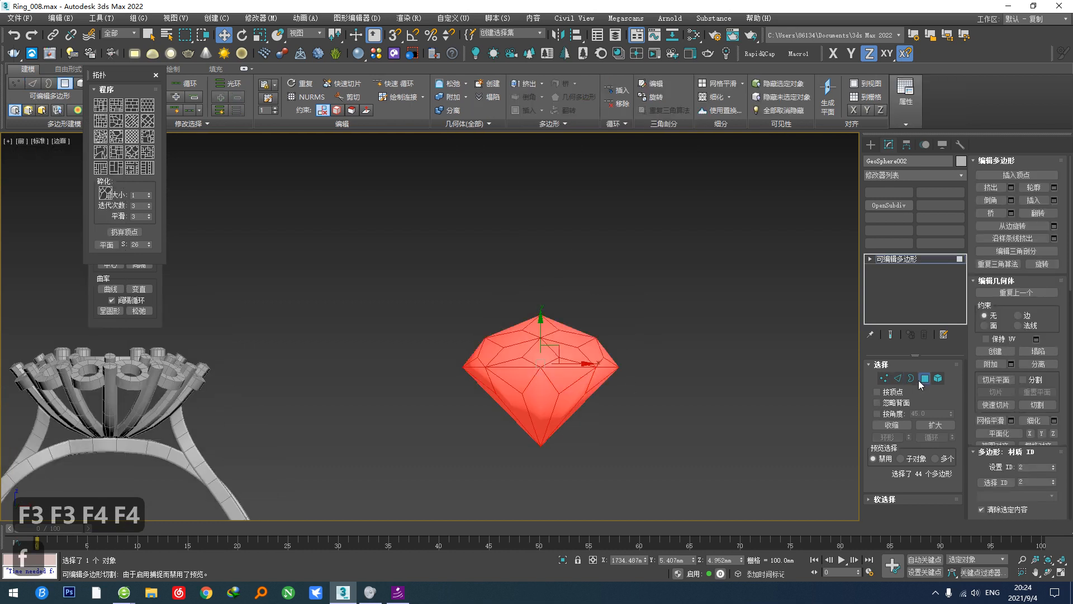
{"action": "scroll", "coordinate": [653, 357], "scroll_direction": "up", "scroll_amount": 4}
{"action": "left_click_drag", "start_coordinate": [276, 402], "coordinate": [209, 375], "text": "alt"}
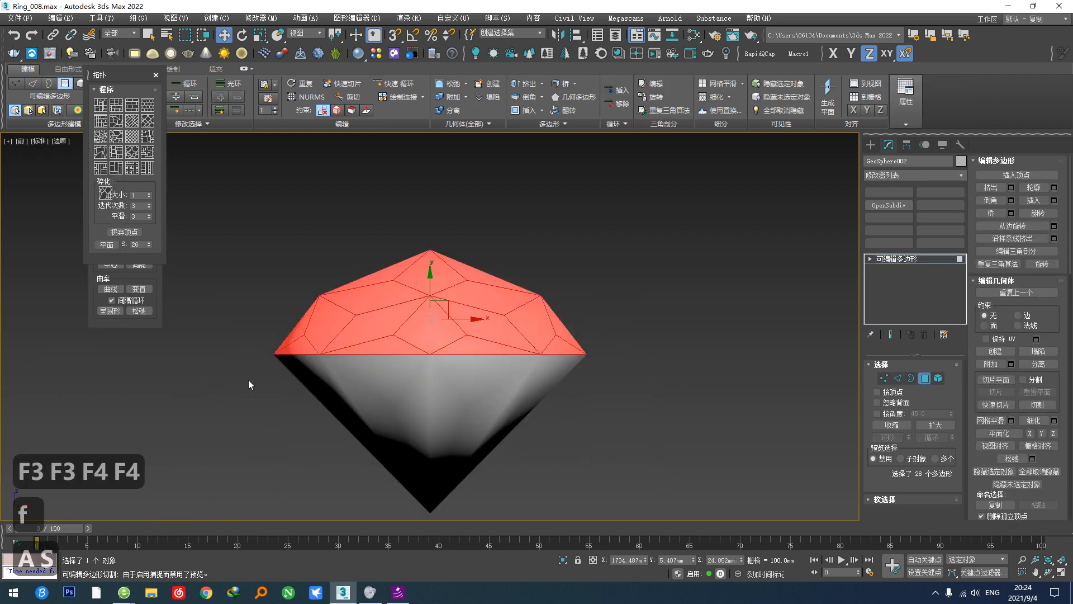
{"action": "left_click_drag", "start_coordinate": [428, 291], "coordinate": [429, 271]}
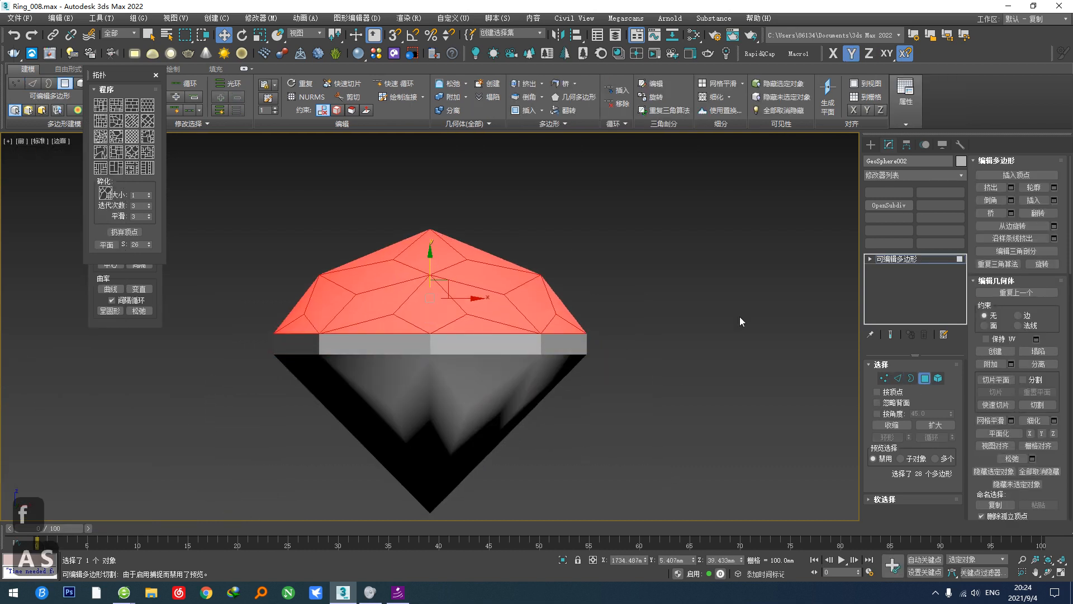
Step: Subdivide the gem with OpenSubdiv, collapse it to an editable poly and apply hard, faceted shading
{"action": "left_click", "coordinate": [926, 380]}
{"action": "key", "text": "F5"}
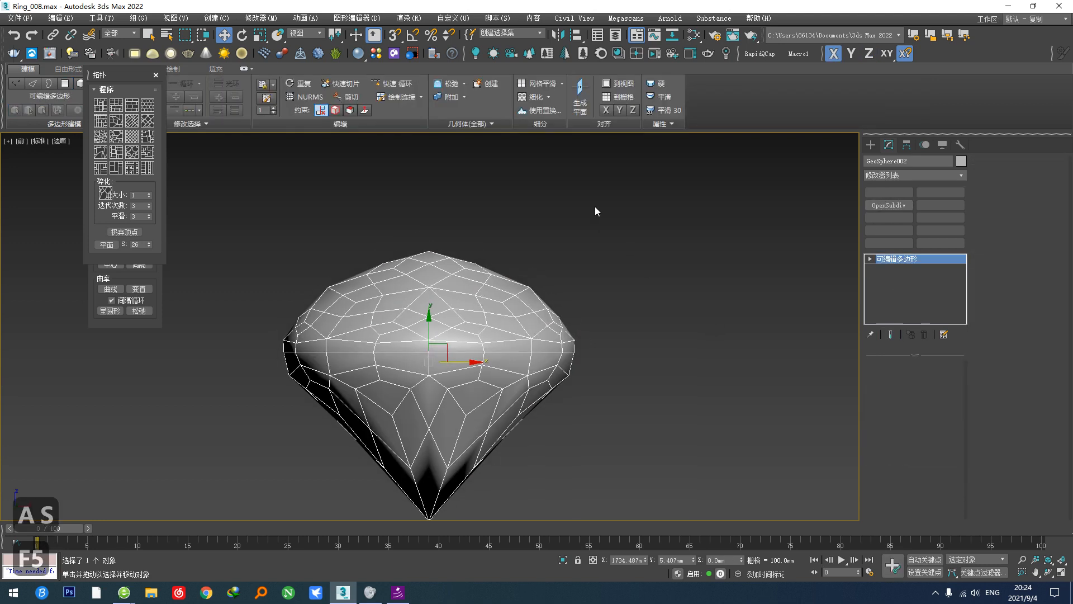
{"action": "left_click", "coordinate": [660, 84]}
{"action": "scroll", "coordinate": [537, 264], "scroll_direction": "down", "scroll_amount": 5}
{"action": "mouse_move", "coordinate": [534, 271]}
{"action": "middle_mouse_down", "text": "alt"}
{"action": "mouse_move", "coordinate": [510, 406]}
{"action": "mouse_move", "coordinate": [492, 410]}
{"action": "middle_mouse_up", "text": "alt"}
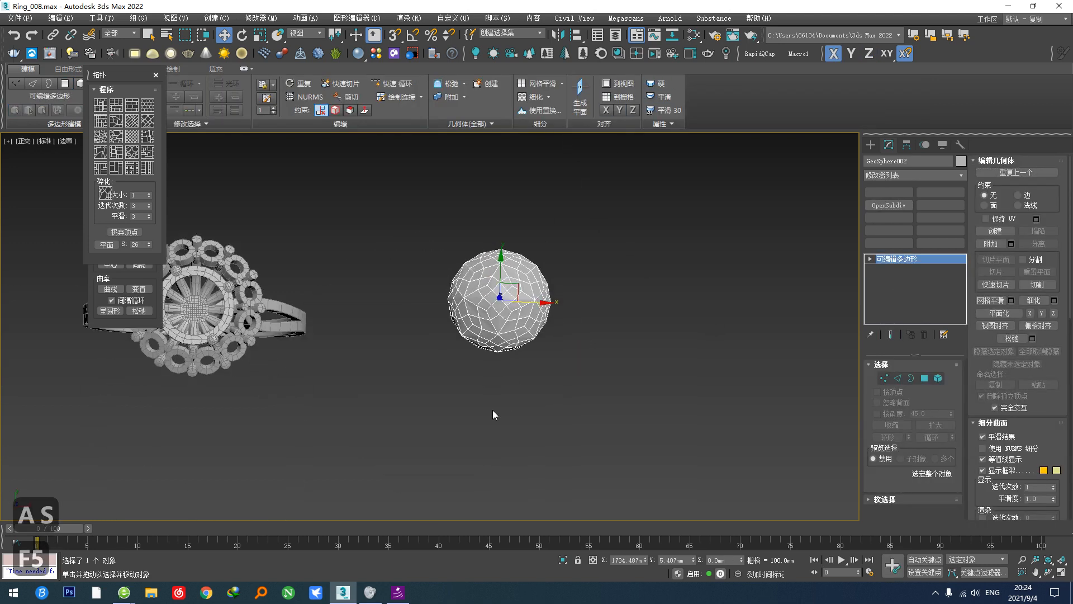
Step: Align the gem to the ring's flower setting, matching pivot to pivot in X, Y and Z
{"action": "key", "text": "shift+4"}
{"action": "scroll", "coordinate": [213, 311], "scroll_direction": "up", "scroll_amount": 3}
{"action": "left_click", "coordinate": [246, 303]}
{"action": "left_click", "coordinate": [540, 388]}
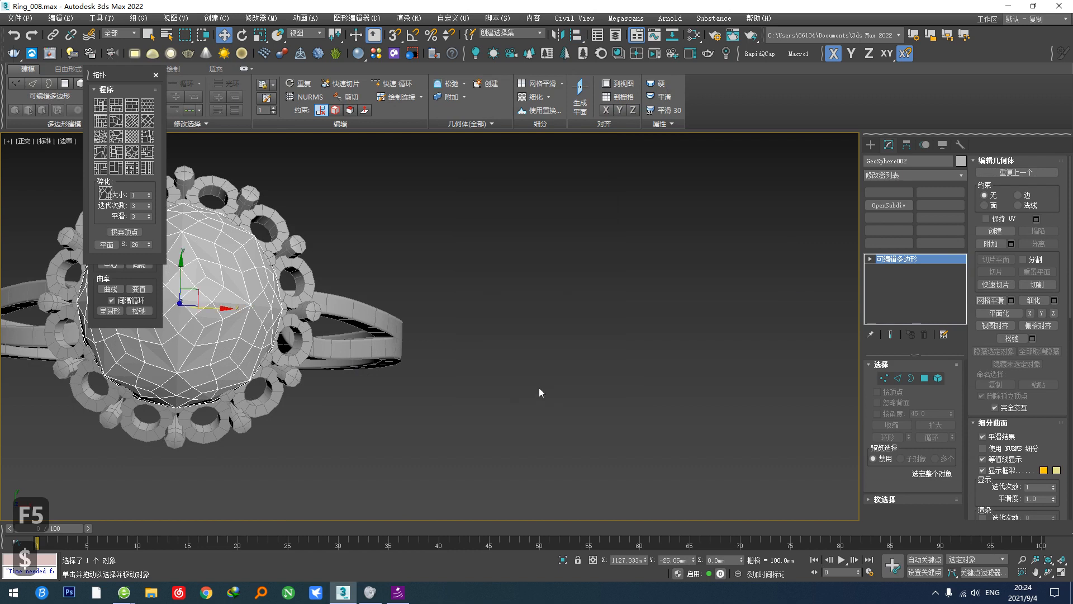
Step: Scale the whole gem element down uniformly until it fits inside the bezel between the four prongs
{"action": "left_click", "coordinate": [937, 380]}
{"action": "middle_click_drag", "start_coordinate": [464, 407], "coordinate": [680, 407]}
{"action": "key", "text": "r"}
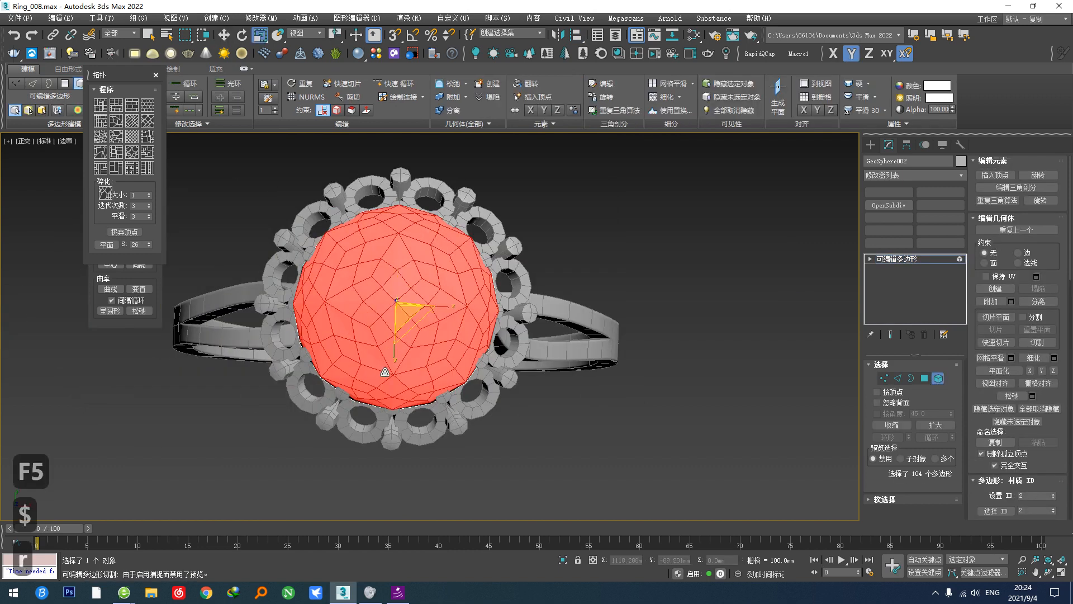
{"action": "middle_click_drag", "start_coordinate": [383, 371], "coordinate": [351, 308], "text": "alt"}
{"action": "left_click_drag", "start_coordinate": [385, 323], "coordinate": [387, 335]}
{"action": "mouse_move", "coordinate": [387, 335]}
{"action": "middle_mouse_down", "text": "alt"}
{"action": "mouse_move", "coordinate": [390, 380]}
{"action": "mouse_move", "coordinate": [379, 338]}
{"action": "middle_mouse_up", "text": "alt"}
{"action": "scroll", "coordinate": [379, 338], "scroll_direction": "up", "scroll_amount": 3}
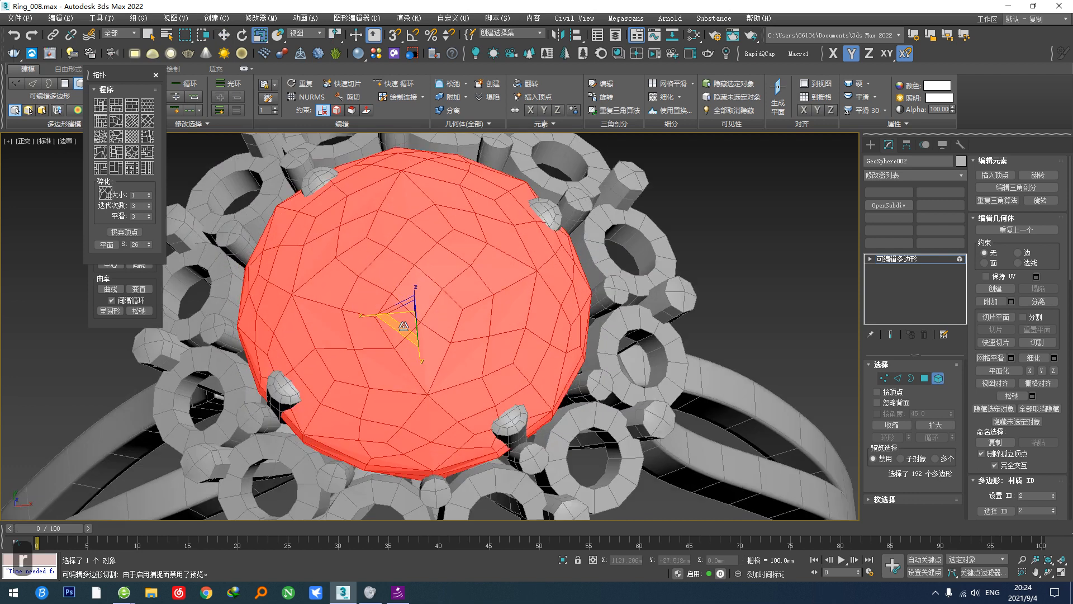
{"action": "left_click_drag", "start_coordinate": [408, 319], "coordinate": [410, 335]}
Step: Raise the gem slightly in the setting and flatten it vertically in the front view
{"action": "key", "text": "w"}
{"action": "middle_click_drag", "start_coordinate": [413, 382], "coordinate": [412, 320], "text": "alt"}
{"action": "left_click_drag", "start_coordinate": [418, 280], "coordinate": [417, 269]}
{"action": "scroll", "coordinate": [418, 269], "scroll_direction": "down", "scroll_amount": 2}
{"action": "mouse_move", "coordinate": [416, 335]}
{"action": "middle_mouse_down", "text": "alt"}
{"action": "mouse_move", "coordinate": [416, 308]}
{"action": "mouse_move", "coordinate": [417, 334]}
{"action": "middle_mouse_up", "text": "alt"}
{"action": "scroll", "coordinate": [417, 334], "scroll_direction": "up", "scroll_amount": 2}
{"action": "key", "text": "f"}
{"action": "scroll", "coordinate": [524, 338], "scroll_direction": "up", "scroll_amount": 10}
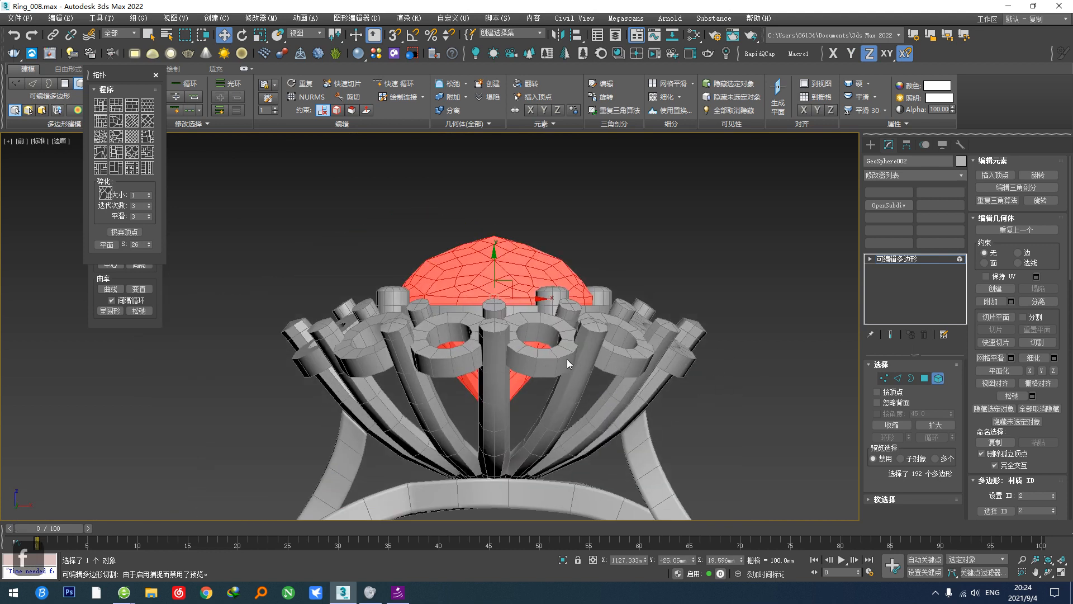
{"action": "key", "text": "r"}
{"action": "scroll", "coordinate": [512, 328], "scroll_direction": "up", "scroll_amount": 3}
{"action": "left_click_drag", "start_coordinate": [491, 252], "coordinate": [492, 263]}
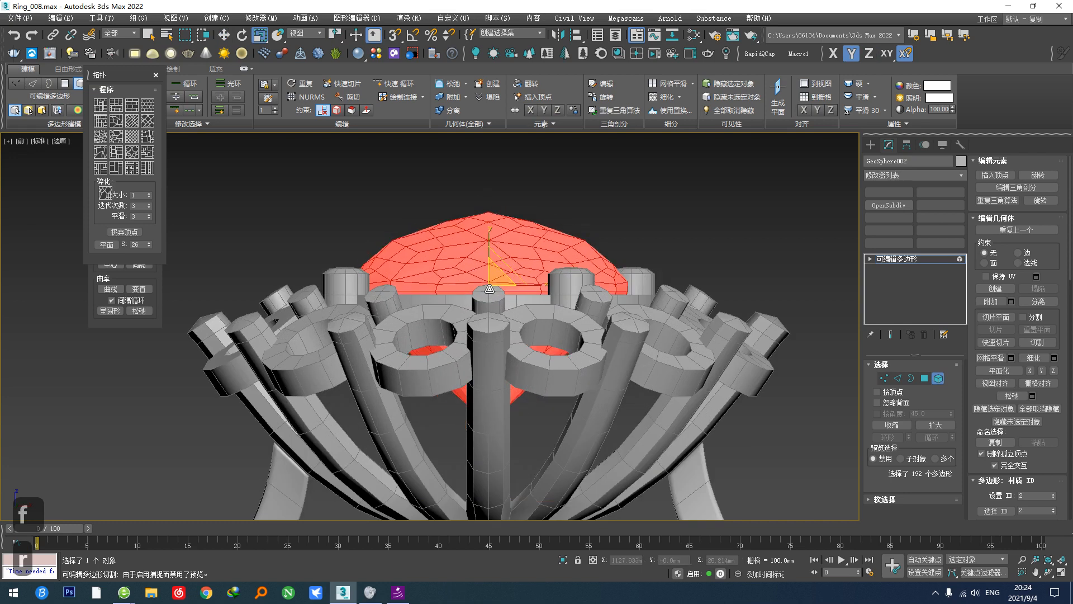
Step: Add an FFD 2x2x2 modifier to the gem's lower vertices and pull its bottom control points down to lengthen the tip
{"action": "middle_click_drag", "start_coordinate": [500, 313], "coordinate": [494, 277]}
{"action": "key", "text": "F3"}
{"action": "key", "text": "1"}
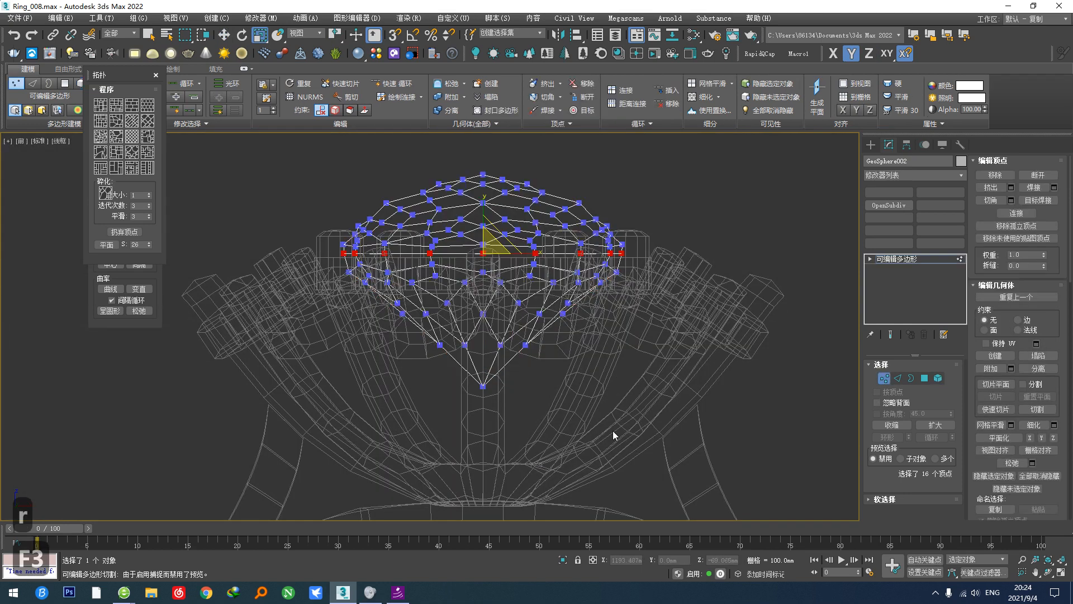
{"action": "right_click", "coordinate": [541, 366]}
{"action": "left_click", "coordinate": [513, 356]}
{"action": "key", "text": "1"}
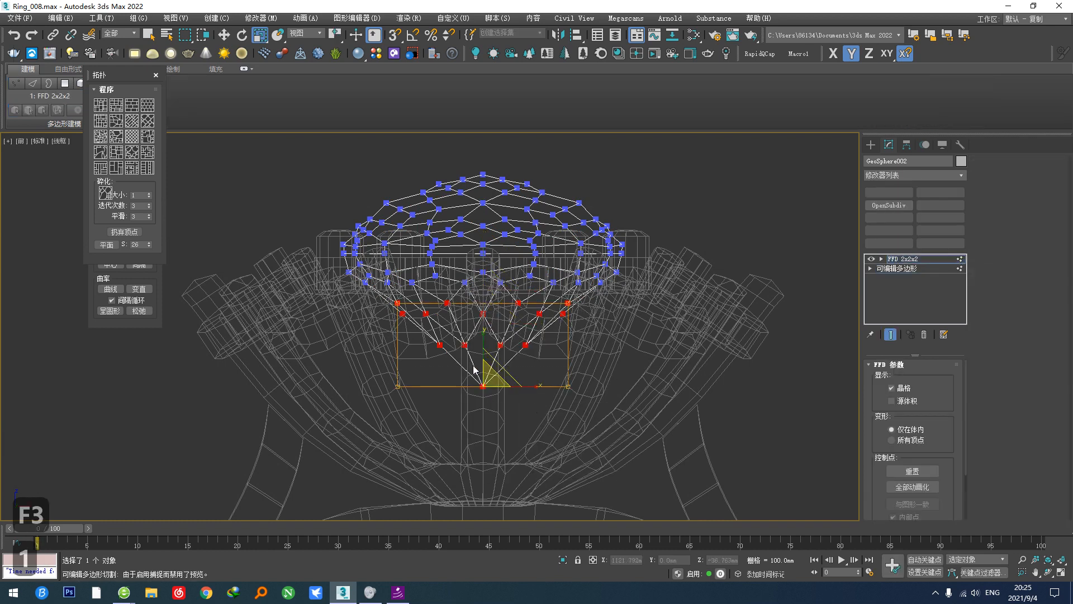
{"action": "key", "text": "w"}
{"action": "left_click_drag", "start_coordinate": [482, 359], "coordinate": [483, 400]}
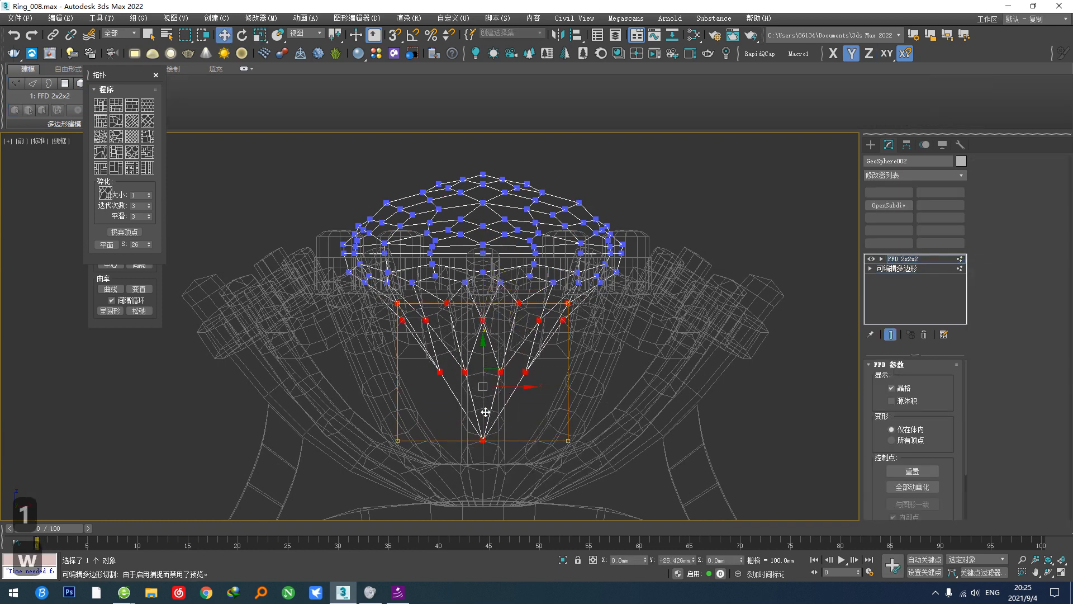
Step: Widen and slightly lower the lattice's upper control points, and collapse the gem to an editable poly
{"action": "key", "text": "r"}
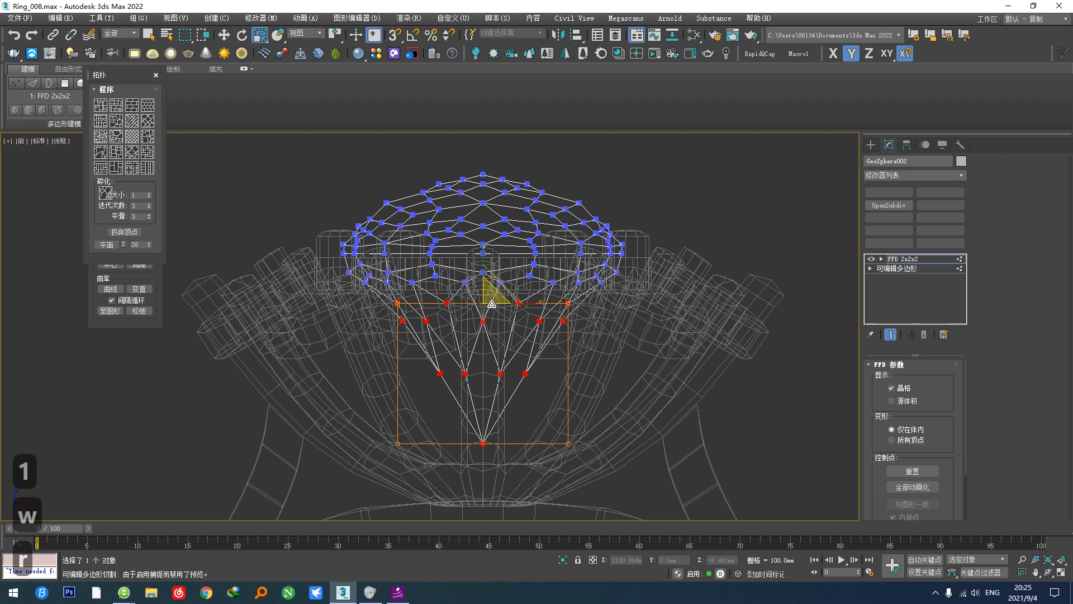
{"action": "left_click_drag", "start_coordinate": [491, 293], "coordinate": [490, 295]}
{"action": "middle_click_drag", "start_coordinate": [486, 301], "coordinate": [484, 320]}
{"action": "key", "text": "w"}
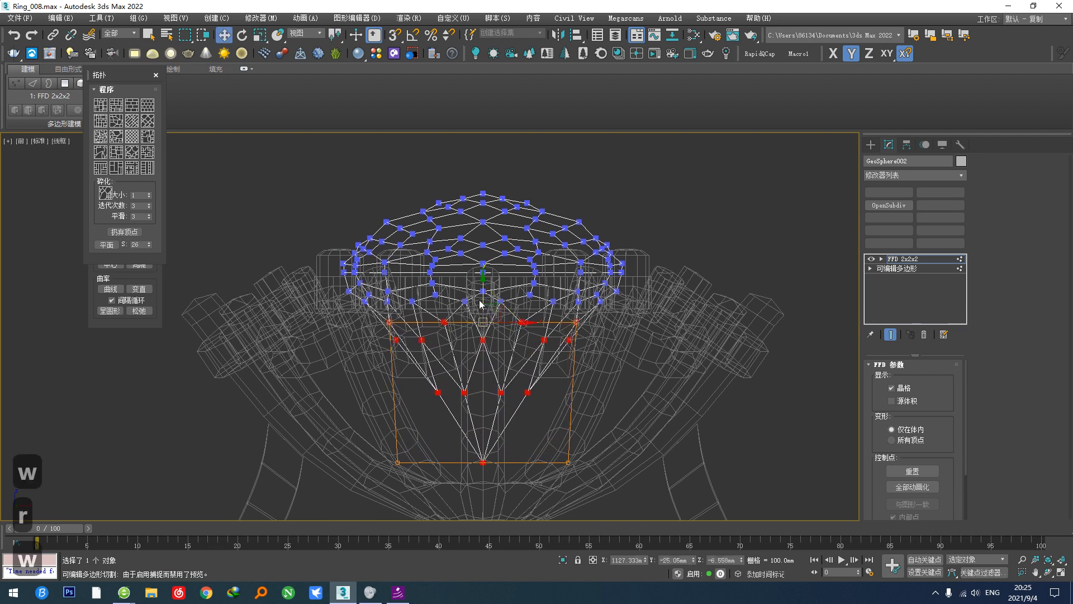
{"action": "left_click_drag", "start_coordinate": [481, 300], "coordinate": [481, 306]}
{"action": "scroll", "coordinate": [483, 330], "scroll_direction": "down", "scroll_amount": 4}
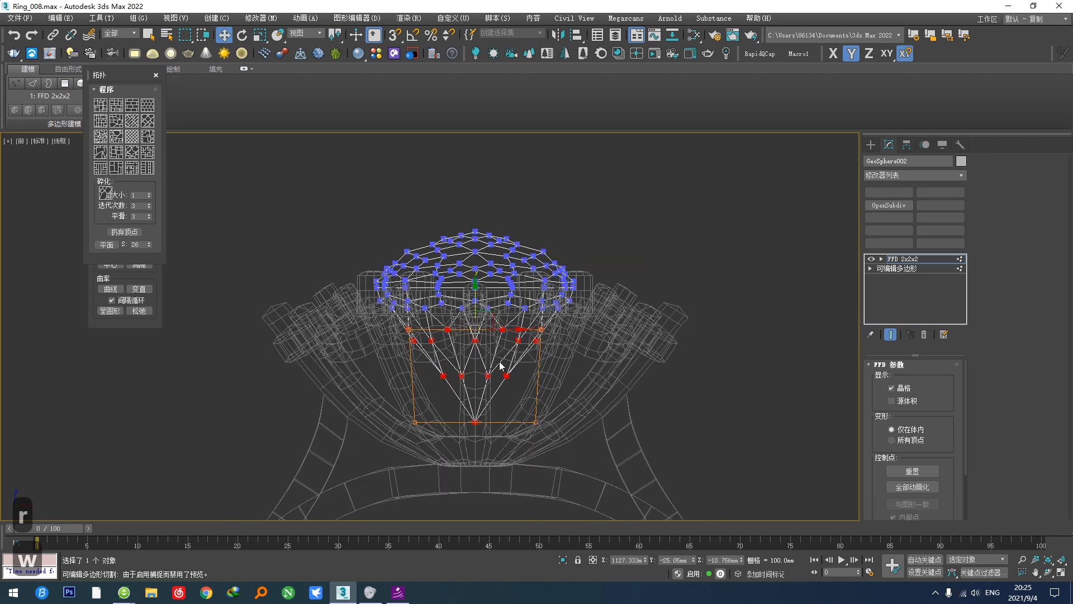
{"action": "key", "text": "F5"}
Step: Examine the shaded gem's fit inside the bezel from above
{"action": "middle_click_drag", "start_coordinate": [496, 363], "coordinate": [492, 455], "text": "alt"}
{"action": "scroll", "coordinate": [493, 418], "scroll_direction": "down", "scroll_amount": 5}
{"action": "key", "text": "F3"}
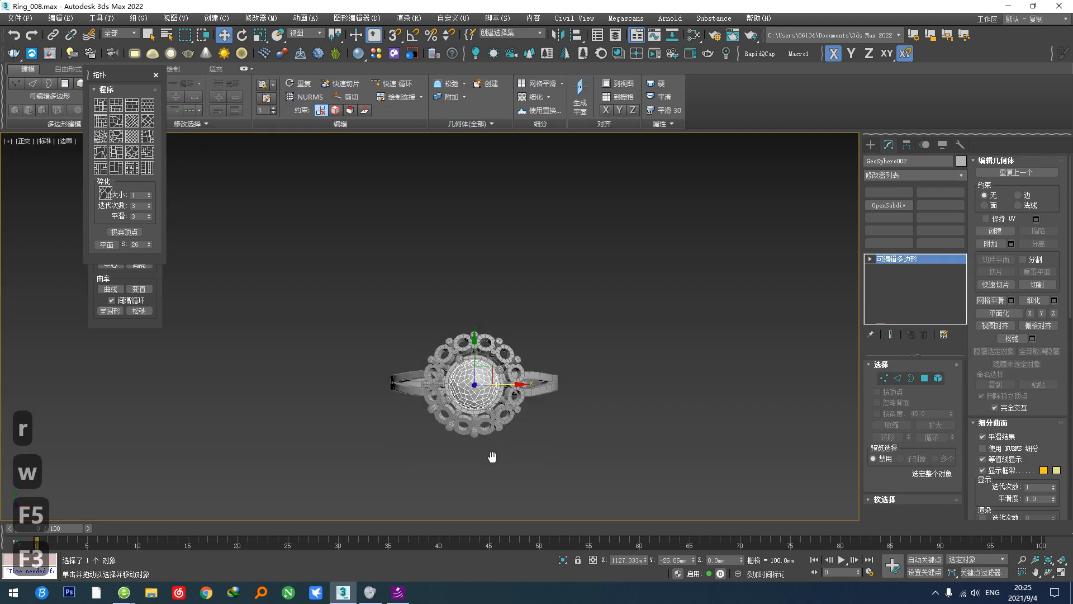
{"action": "key", "text": "t"}
{"action": "key", "text": "z"}
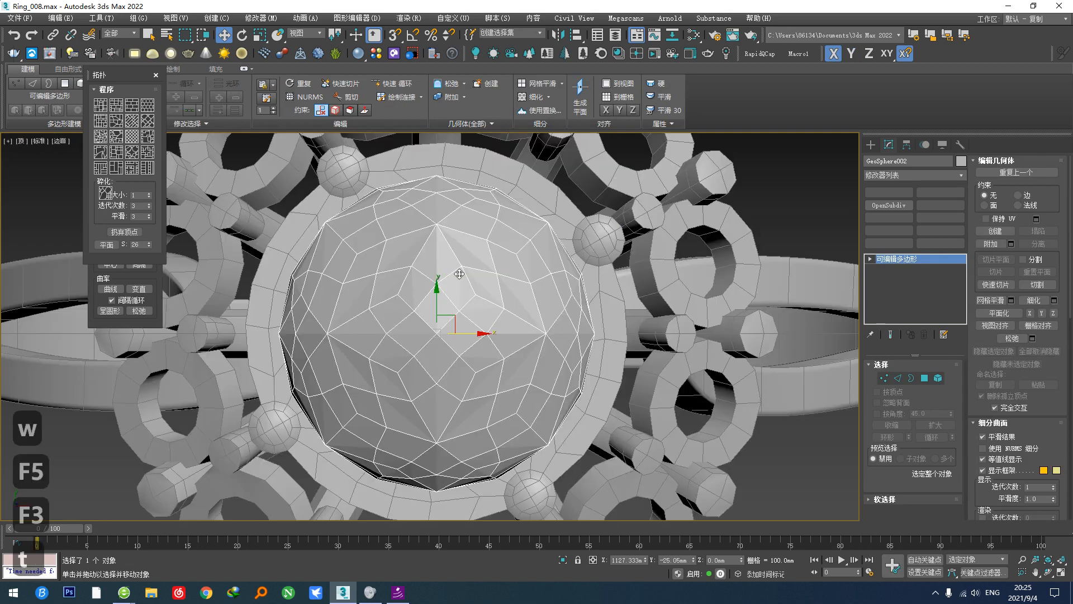
{"action": "scroll", "coordinate": [460, 274], "scroll_direction": "down", "scroll_amount": 4}
{"action": "middle_click_drag", "start_coordinate": [459, 222], "coordinate": [444, 281]}
Step: Examine the spare flower settings beside the ring to identify the petal rings for holding small gems
{"action": "key", "text": "s"}
{"action": "scroll", "coordinate": [528, 470], "scroll_direction": "down", "scroll_amount": 8}
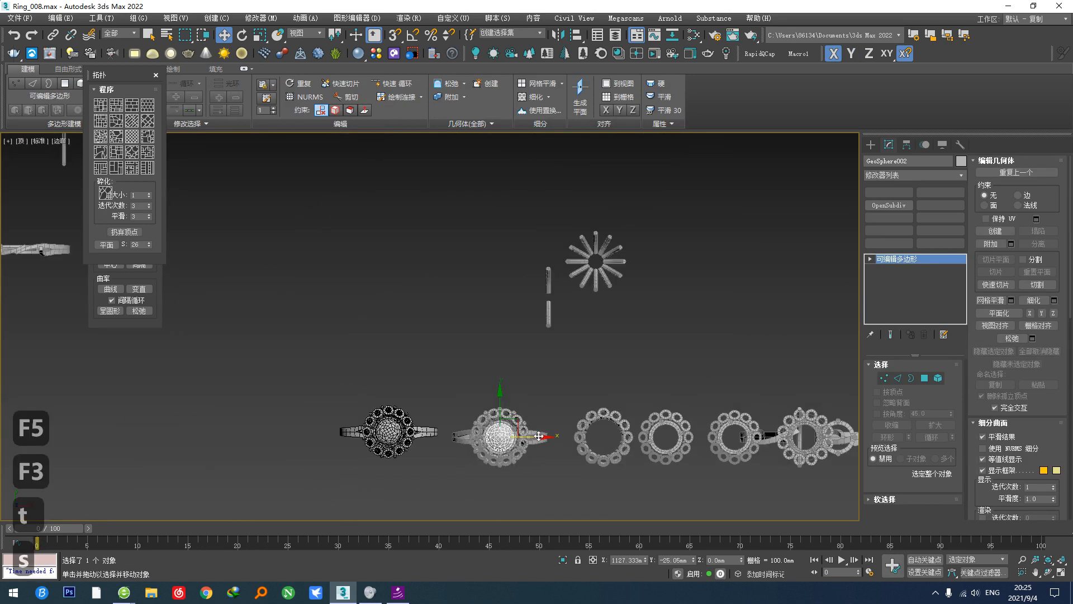
{"action": "scroll", "coordinate": [668, 401], "scroll_direction": "up", "scroll_amount": 8}
{"action": "left_click", "coordinate": [528, 331]}
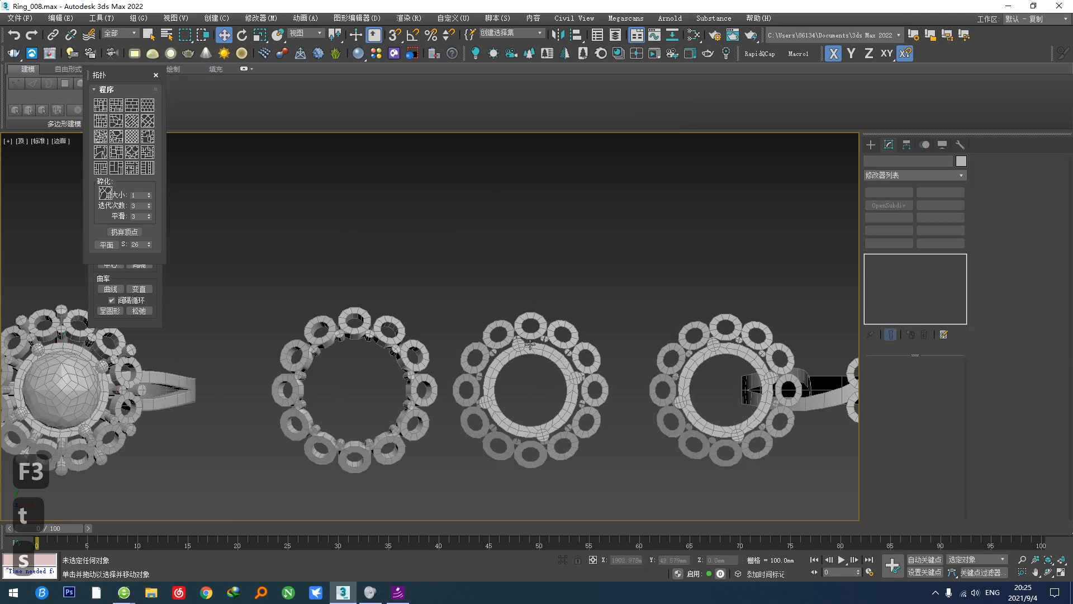
{"action": "middle_click_drag", "start_coordinate": [509, 427], "coordinate": [526, 391], "text": "alt"}
{"action": "scroll", "coordinate": [415, 378], "scroll_direction": "up", "scroll_amount": 6}
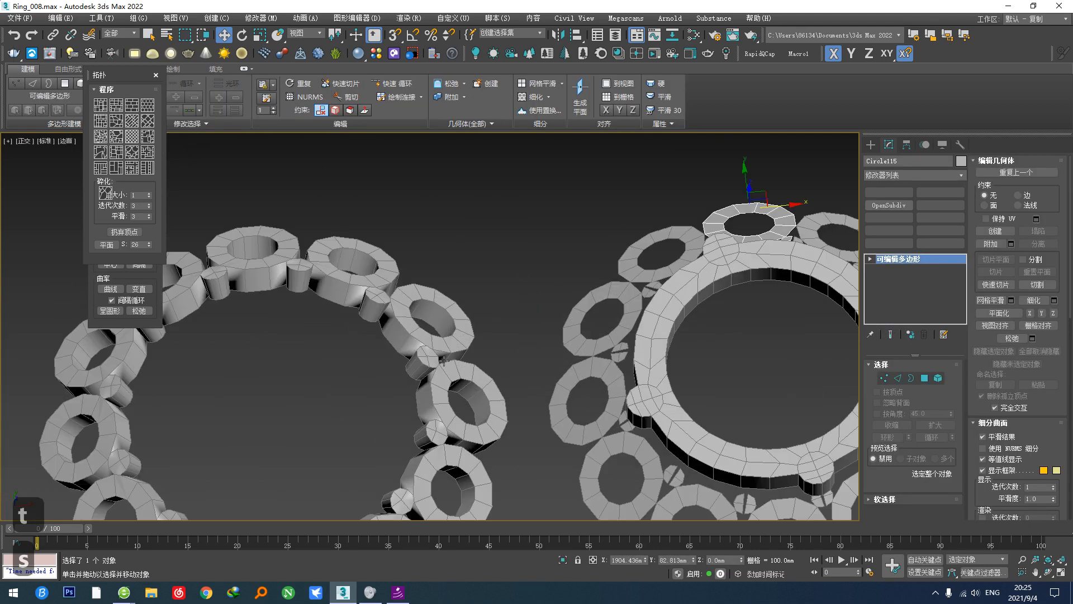
{"action": "left_click", "coordinate": [444, 357]}
{"action": "scroll", "coordinate": [117, 357], "scroll_direction": "down", "scroll_amount": 6}
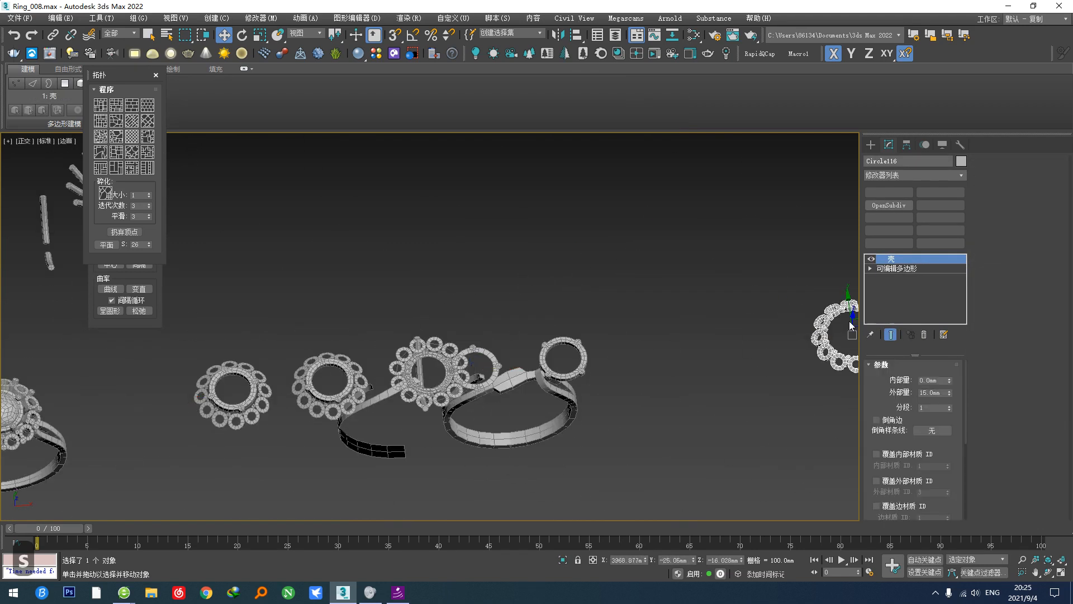
{"action": "scroll", "coordinate": [239, 361], "scroll_direction": "up", "scroll_amount": 5}
{"action": "left_click", "coordinate": [239, 362]}
{"action": "left_click", "coordinate": [231, 364]}
{"action": "scroll", "coordinate": [389, 349], "scroll_direction": "down", "scroll_amount": 5}
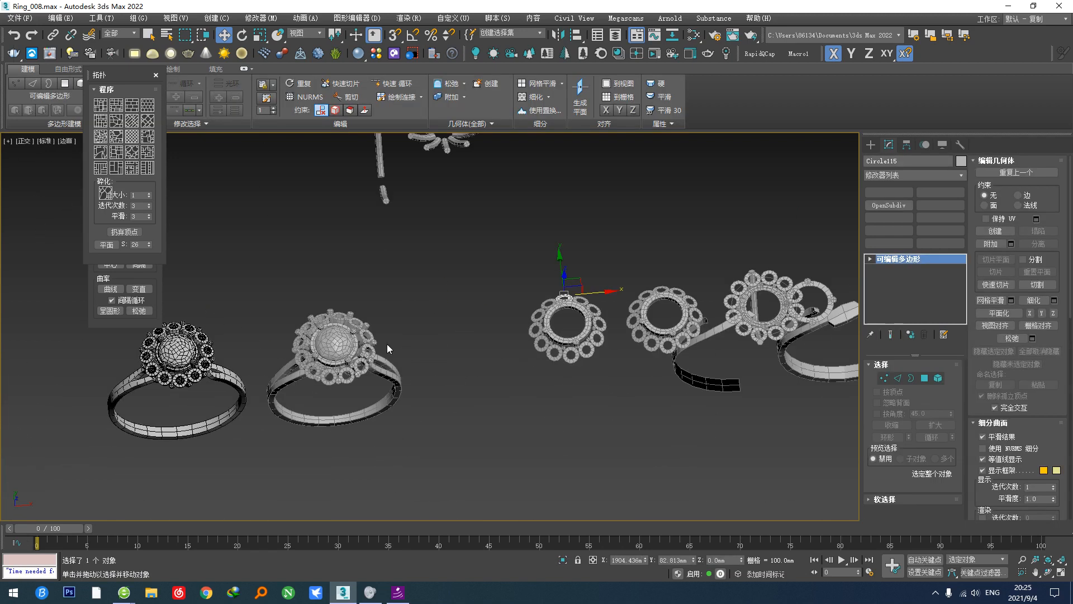
Step: Copy the central gem as an independent object and place it beside the spare flower setting
{"action": "left_click", "coordinate": [334, 345]}
{"action": "left_click_drag", "start_coordinate": [335, 345], "coordinate": [531, 334], "text": "shift"}
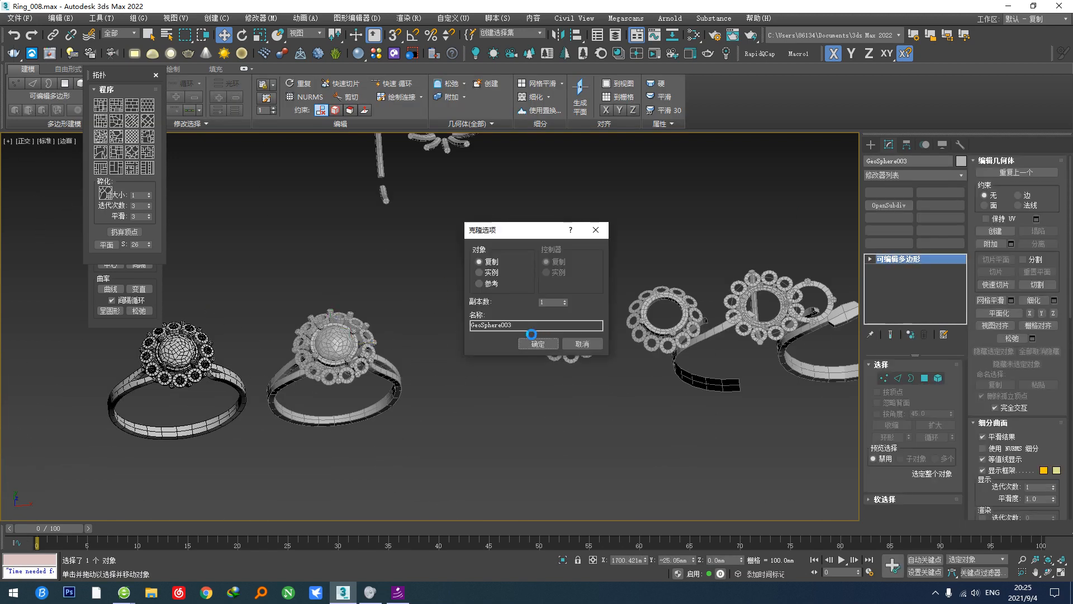
{"action": "left_click", "coordinate": [549, 345]}
{"action": "scroll", "coordinate": [510, 388], "scroll_direction": "down", "scroll_amount": 3}
{"action": "key", "text": "z"}
{"action": "key", "text": "t"}
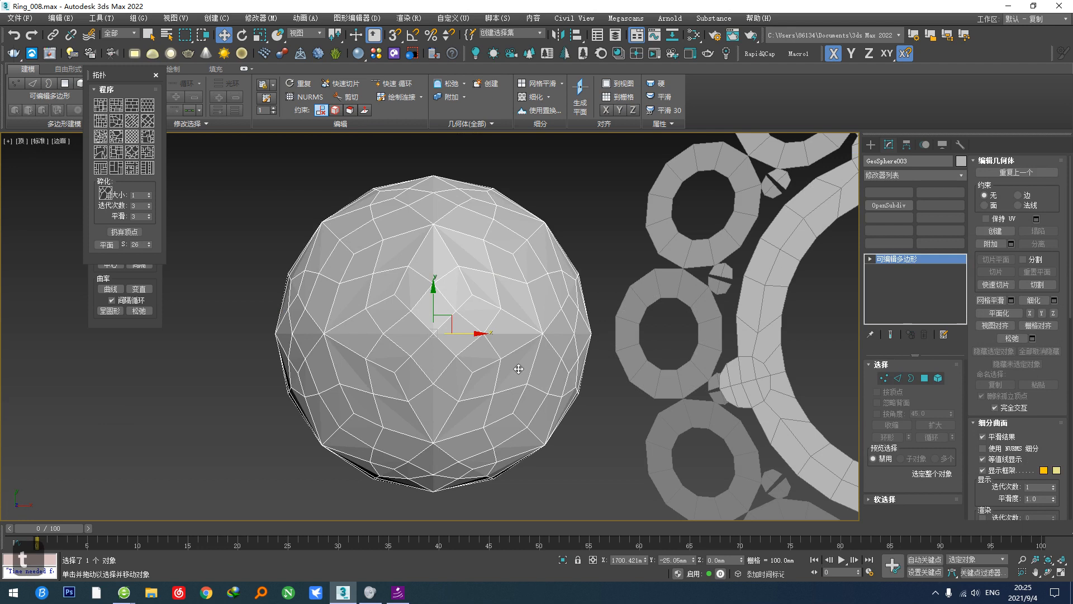
Step: Scale the copied gem's element down uniformly to about 28 percent
{"action": "scroll", "coordinate": [503, 334], "scroll_direction": "down", "scroll_amount": 6}
{"action": "middle_click_drag", "start_coordinate": [492, 333], "coordinate": [433, 366]}
{"action": "scroll", "coordinate": [432, 366], "scroll_direction": "up", "scroll_amount": 4}
{"action": "key", "text": "r"}
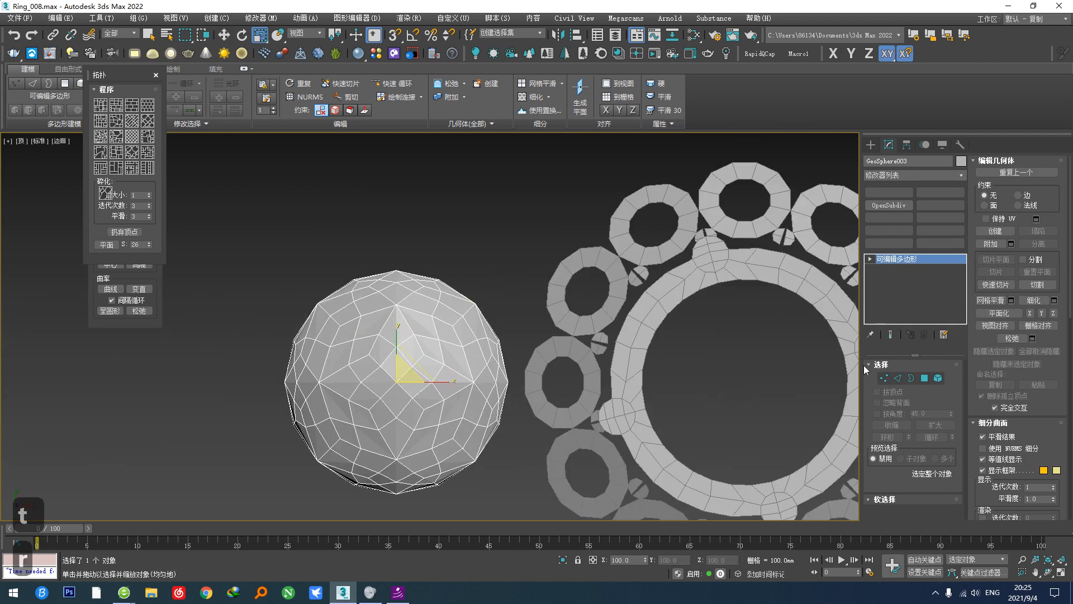
{"action": "left_click", "coordinate": [938, 378]}
{"action": "scroll", "coordinate": [391, 363], "scroll_direction": "down", "scroll_amount": 3}
{"action": "left_click_drag", "start_coordinate": [313, 416], "coordinate": [329, 553]}
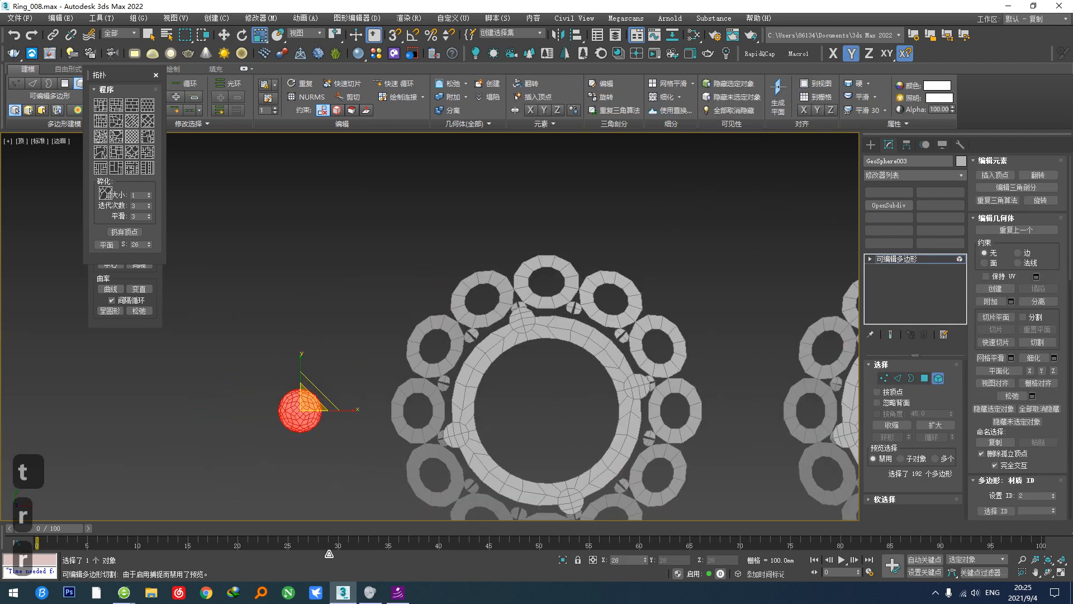
{"action": "left_click", "coordinate": [937, 378]}
{"action": "middle_click_drag", "start_coordinate": [574, 401], "coordinate": [551, 350], "text": "alt"}
{"action": "scroll", "coordinate": [522, 255], "scroll_direction": "up", "scroll_amount": 5}
{"action": "left_click", "coordinate": [522, 254]}
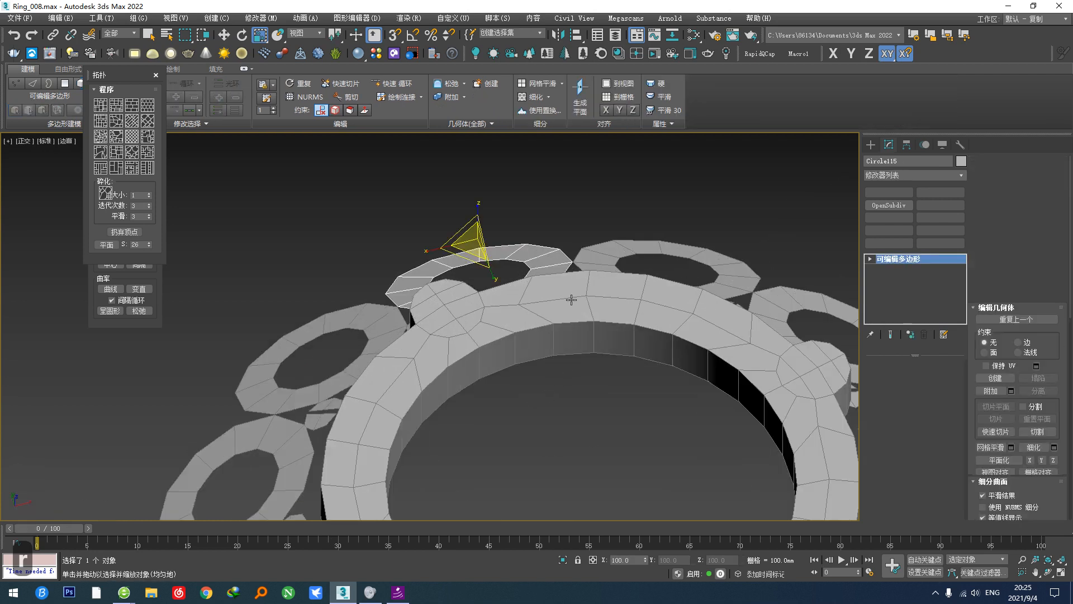
{"action": "right_click", "coordinate": [568, 296]}
{"action": "left_click", "coordinate": [556, 353]}
{"action": "scroll", "coordinate": [547, 383], "scroll_direction": "down", "scroll_amount": 2}
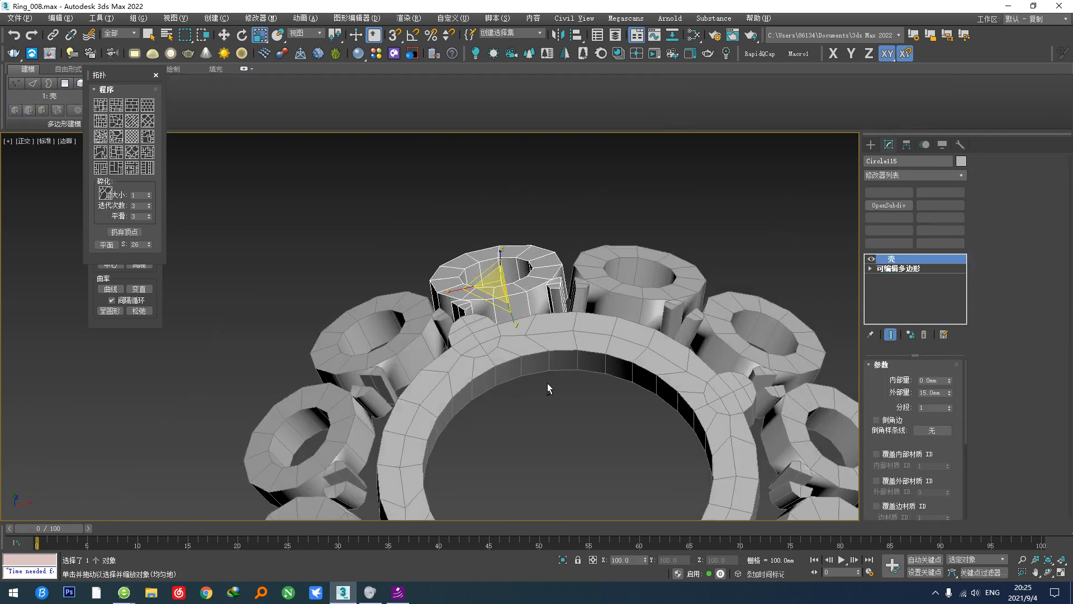
{"action": "scroll", "coordinate": [538, 419], "scroll_direction": "up", "scroll_amount": 4}
{"action": "mouse_move", "coordinate": [545, 418]}
{"action": "middle_mouse_down", "text": "alt"}
{"action": "mouse_move", "coordinate": [538, 440]}
{"action": "mouse_move", "coordinate": [555, 395]}
{"action": "mouse_move", "coordinate": [549, 433]}
{"action": "middle_mouse_up", "text": "alt"}
{"action": "scroll", "coordinate": [555, 395], "scroll_direction": "down", "scroll_amount": 3}
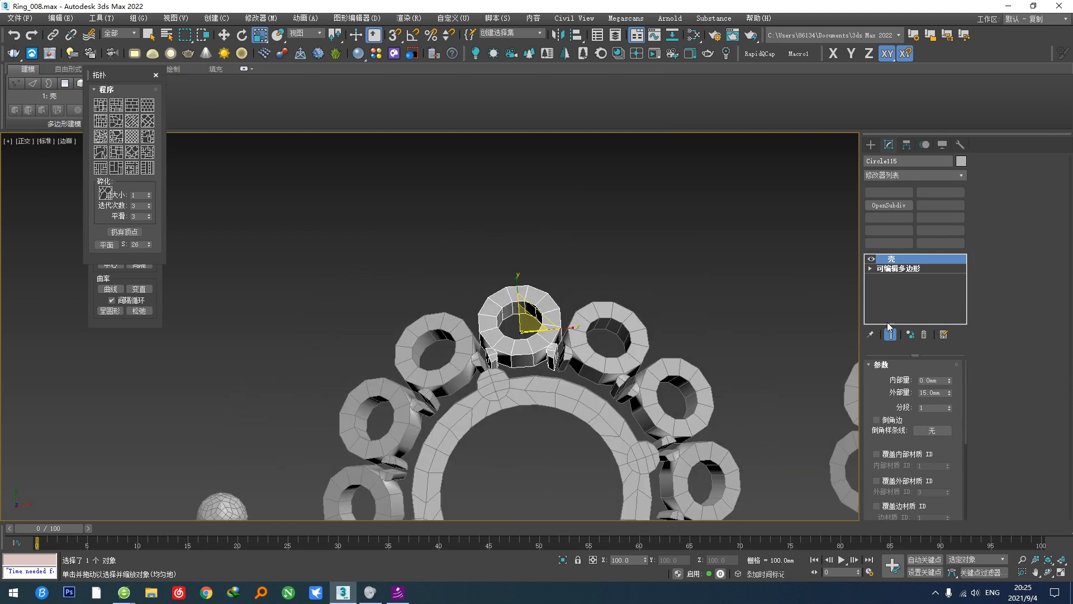
{"action": "left_click", "coordinate": [924, 335]}
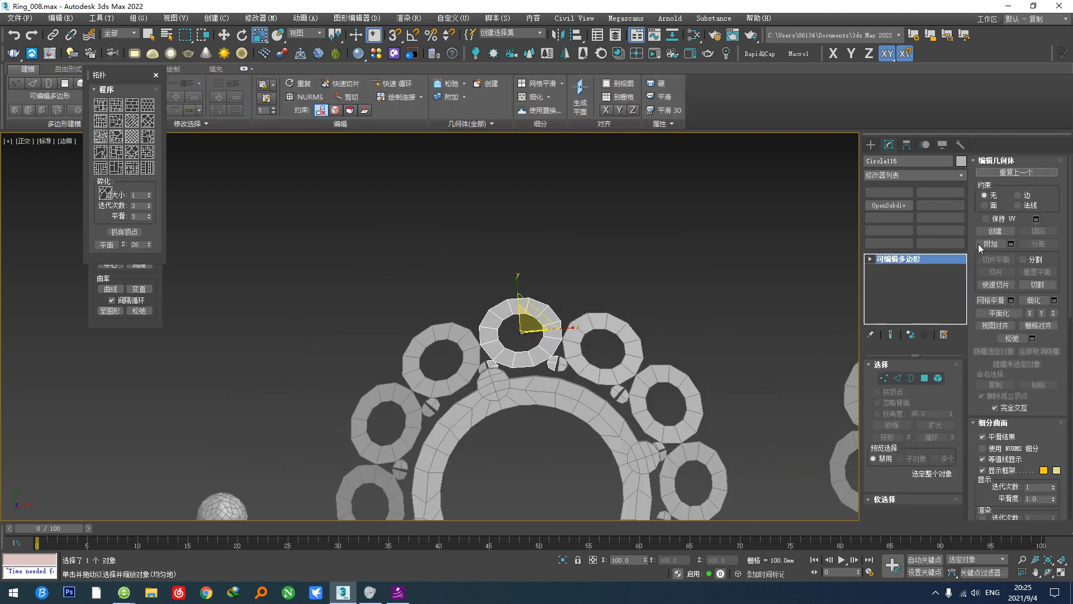
Step: Cap the inner border of the spare setting's upper petal ring and add a Shell modifier to thicken it
{"action": "left_click", "coordinate": [910, 379]}
{"action": "scroll", "coordinate": [544, 334], "scroll_direction": "up", "scroll_amount": 4}
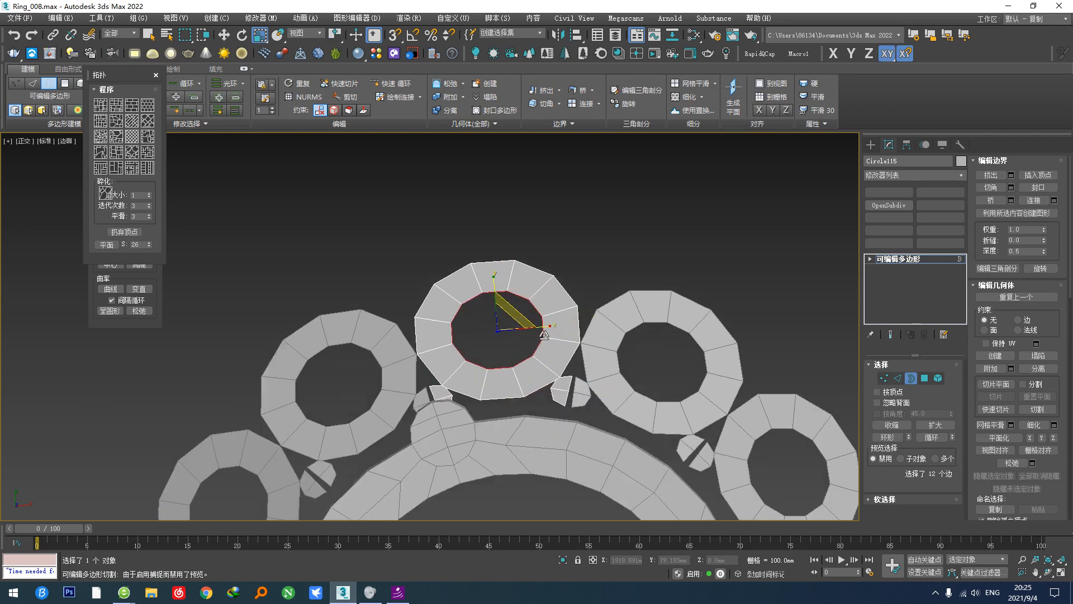
{"action": "key", "text": "ctrl+r"}
{"action": "left_click", "coordinate": [910, 378]}
{"action": "right_click", "coordinate": [643, 382]}
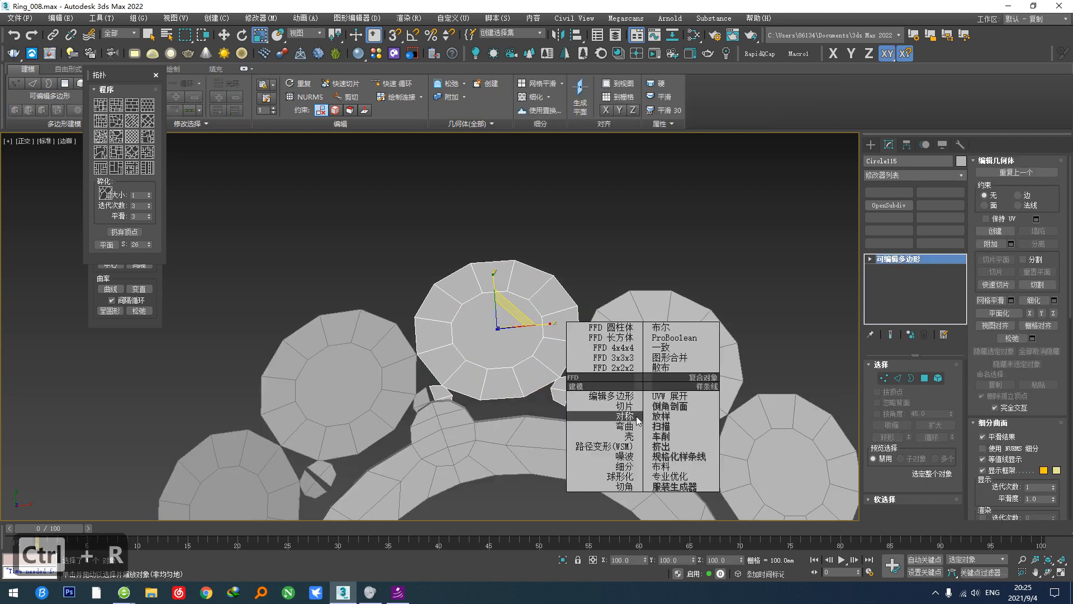
{"action": "left_click", "coordinate": [631, 435]}
{"action": "scroll", "coordinate": [628, 435], "scroll_direction": "down", "scroll_amount": 5}
{"action": "middle_click_drag", "start_coordinate": [628, 435], "coordinate": [737, 304]}
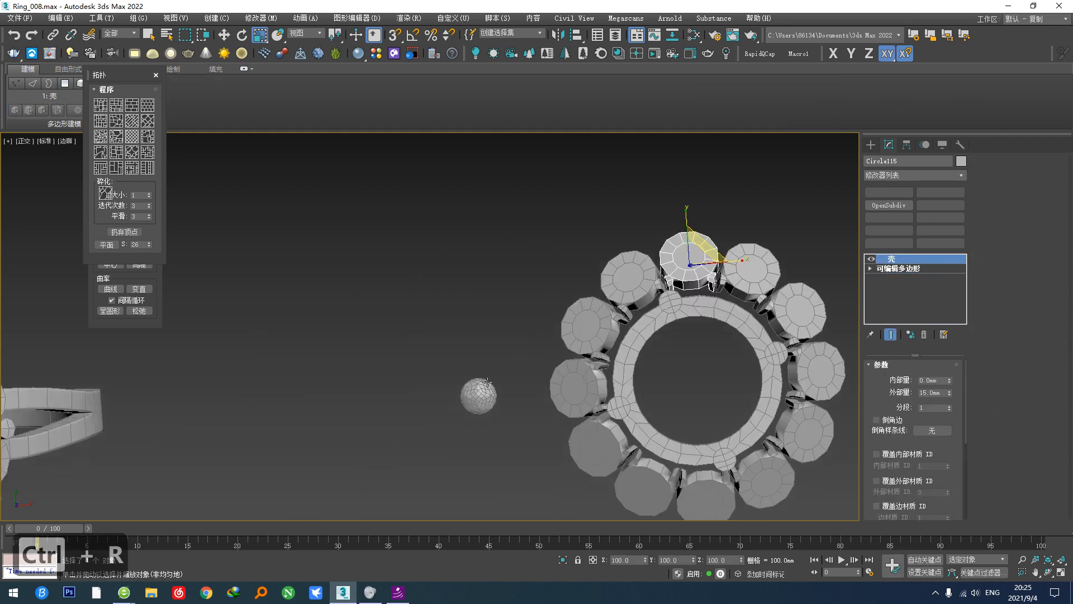
Step: Place the small gem with Select and Place onto the center of the upper petal's capped surface
{"action": "left_click", "coordinate": [481, 398]}
{"action": "middle_click_drag", "start_coordinate": [491, 426], "coordinate": [485, 371], "text": "alt"}
{"action": "key", "text": "ctrl+shift+a"}
{"action": "middle_click_drag", "start_coordinate": [512, 421], "coordinate": [507, 462], "text": "alt"}
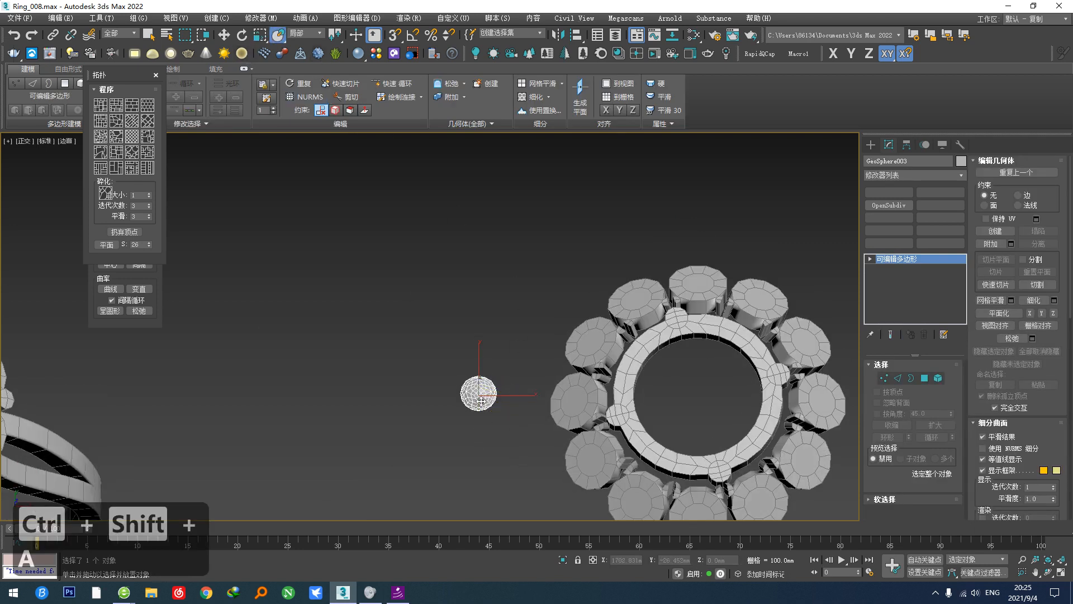
{"action": "left_click_drag", "start_coordinate": [481, 401], "coordinate": [698, 286], "text": "ctrl+shift"}
{"action": "scroll", "coordinate": [684, 299], "scroll_direction": "up", "scroll_amount": 6}
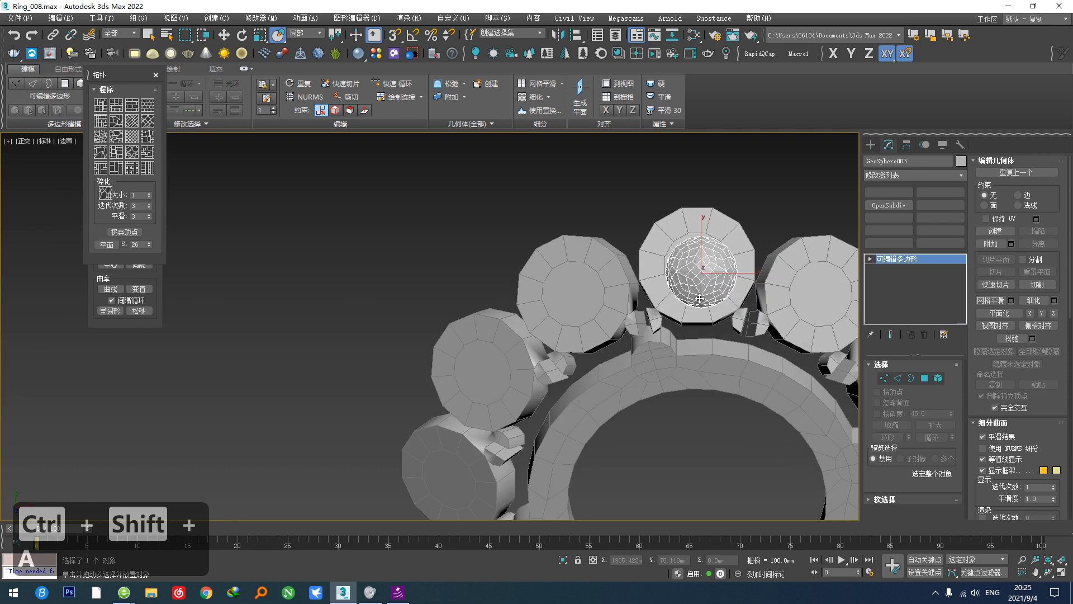
{"action": "left_click_drag", "start_coordinate": [697, 254], "coordinate": [698, 254], "text": "ctrl+shift"}
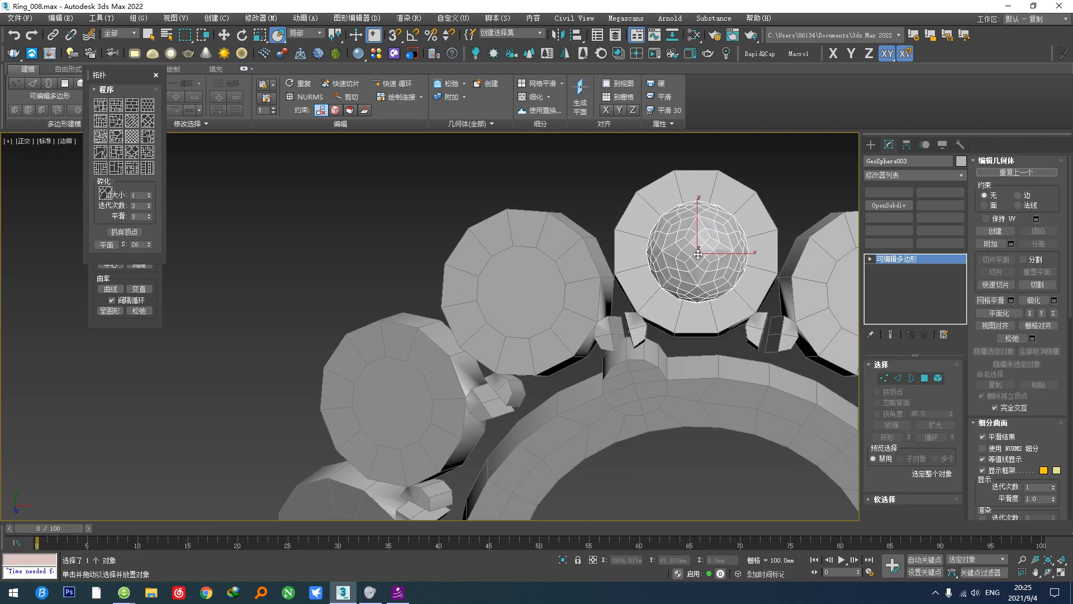
{"action": "scroll", "coordinate": [698, 263], "scroll_direction": "down", "scroll_amount": 5}
{"action": "middle_click_drag", "start_coordinate": [698, 263], "coordinate": [729, 225], "text": "alt"}
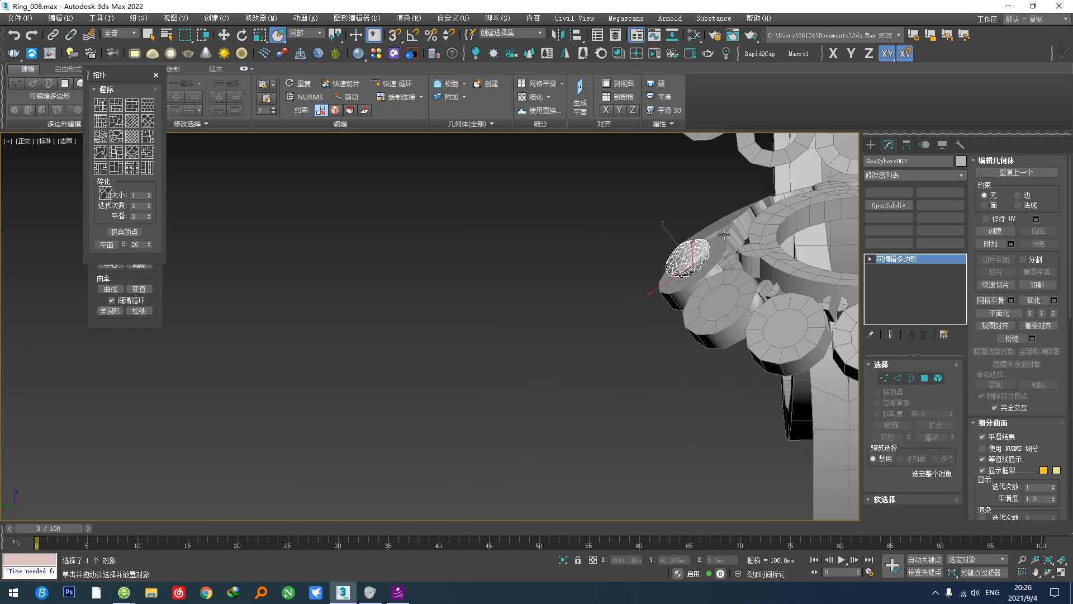
Step: Switch the reference coordinate system to Local and shift the small gem along its own Z axis into the petal
{"action": "scroll", "coordinate": [726, 226], "scroll_direction": "up", "scroll_amount": 4}
{"action": "scroll", "coordinate": [577, 336], "scroll_direction": "up", "scroll_amount": 3}
{"action": "middle_click_drag", "start_coordinate": [579, 337], "coordinate": [622, 352], "text": "alt"}
{"action": "scroll", "coordinate": [531, 394], "scroll_direction": "down", "scroll_amount": 2}
{"action": "key", "text": "w"}
{"action": "middle_click_drag", "start_coordinate": [671, 383], "coordinate": [621, 369], "text": "alt"}
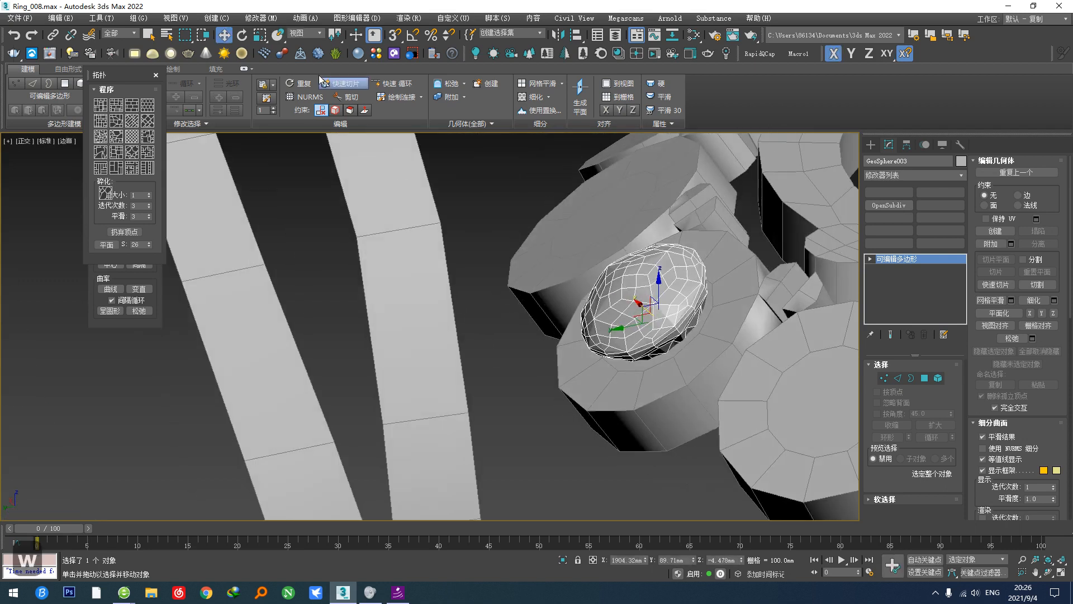
{"action": "left_click", "coordinate": [319, 34]}
{"action": "left_click", "coordinate": [312, 73]}
{"action": "middle_click_drag", "start_coordinate": [626, 313], "coordinate": [657, 294], "text": "alt"}
{"action": "left_click_drag", "start_coordinate": [651, 298], "coordinate": [663, 319]}
{"action": "middle_click_drag", "start_coordinate": [663, 319], "coordinate": [644, 401], "text": "alt"}
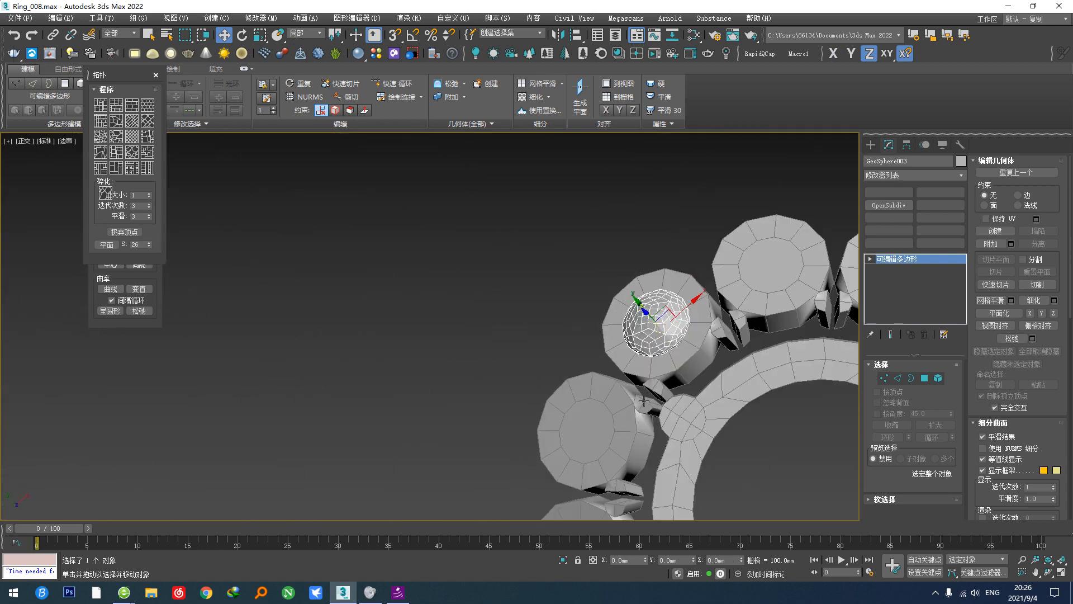
Step: Remove the Shell modifier from the capped petal and attach the small gem to it
{"action": "left_click", "coordinate": [683, 368]}
{"action": "scroll", "coordinate": [826, 363], "scroll_direction": "down", "scroll_amount": 5}
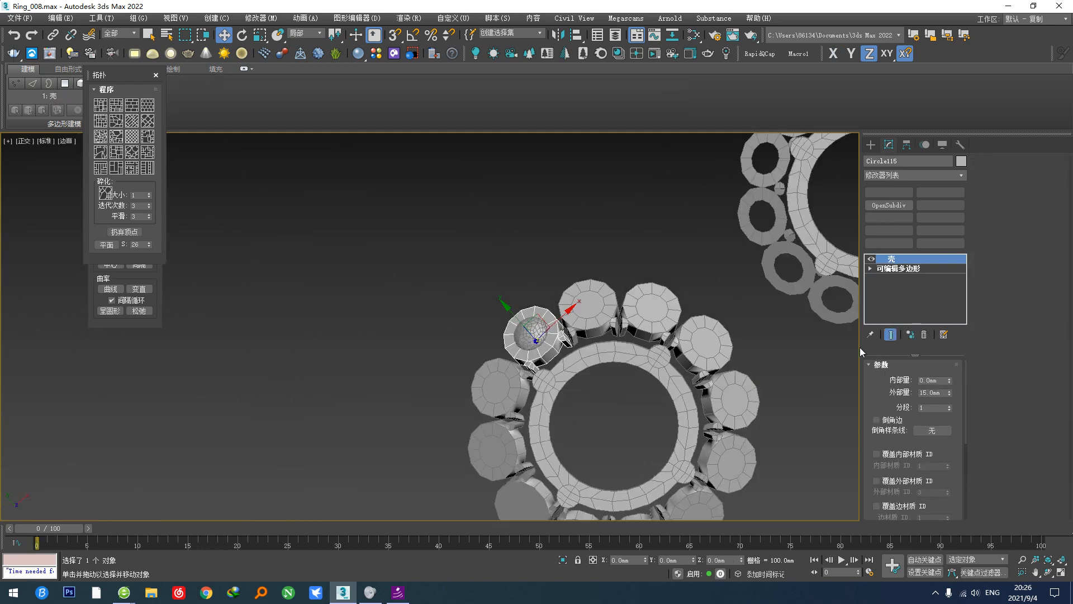
{"action": "scroll", "coordinate": [534, 343], "scroll_direction": "up", "scroll_amount": 5}
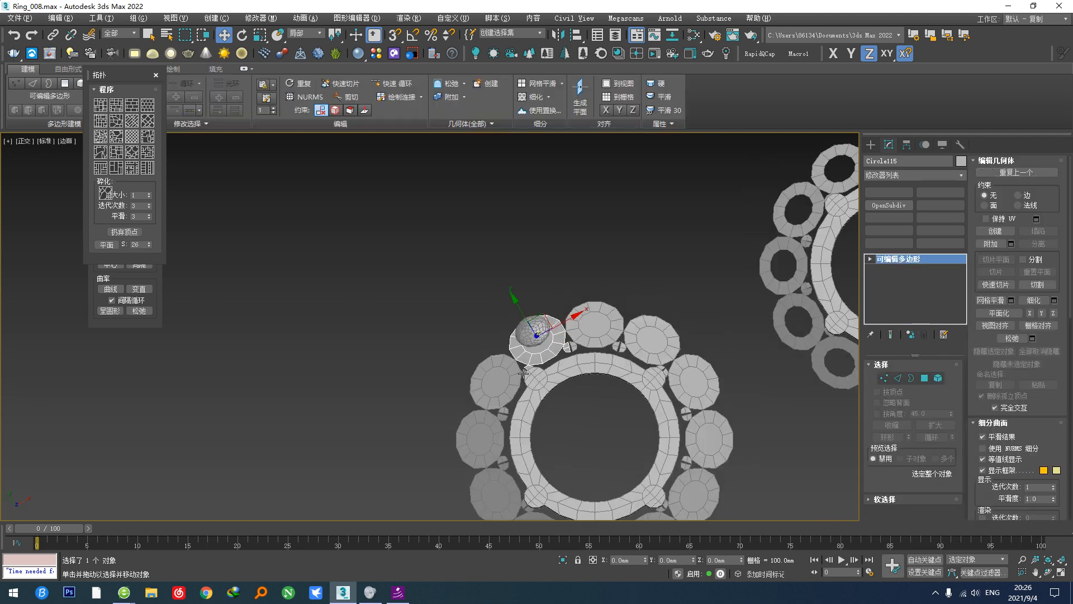
{"action": "key", "text": "alt+z"}
{"action": "right_click", "coordinate": [549, 364]}
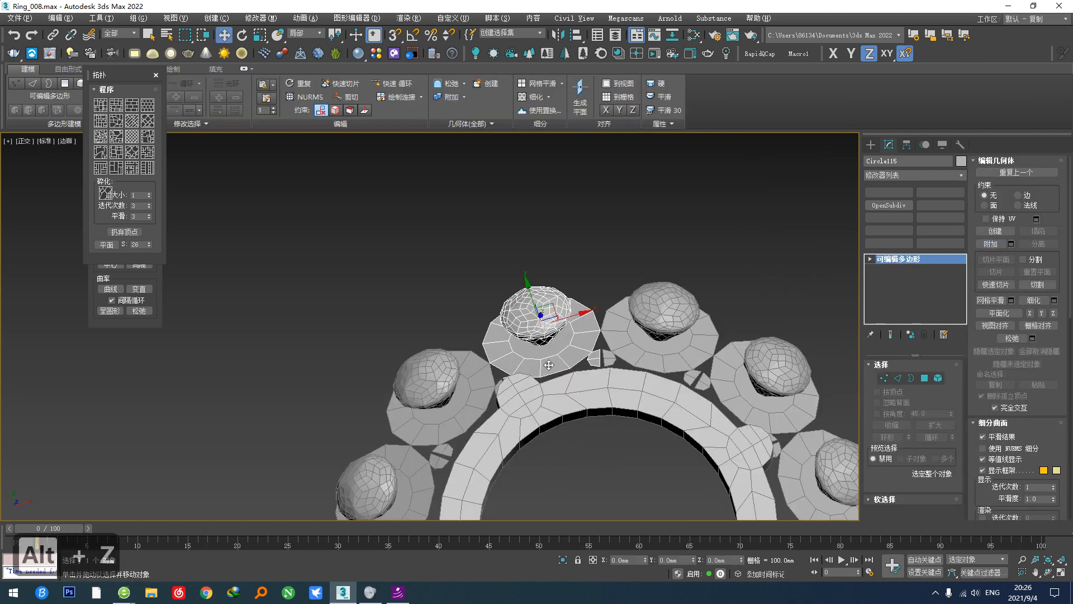
Step: Select all twelve petals with their gems and clone them in place as copies
{"action": "left_click", "coordinate": [699, 364], "text": "ctrl"}
{"action": "left_click", "coordinate": [774, 386], "text": "ctrl"}
{"action": "middle_click_drag", "start_coordinate": [767, 409], "coordinate": [621, 280]}
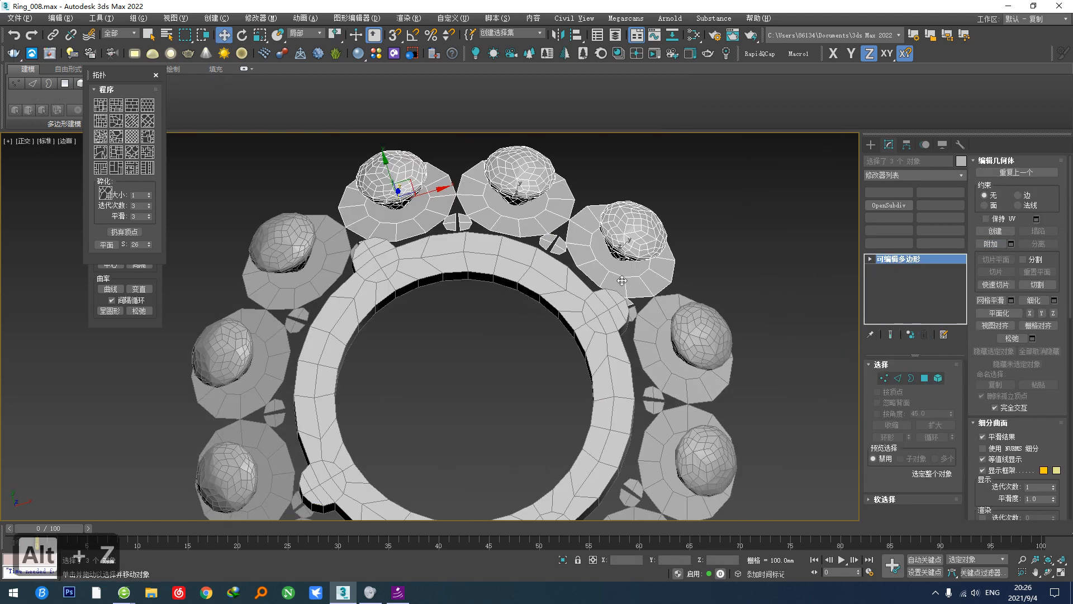
{"action": "left_click", "coordinate": [673, 327], "text": "ctrl"}
{"action": "middle_click_drag", "start_coordinate": [674, 329], "coordinate": [654, 280]}
{"action": "scroll", "coordinate": [643, 312], "scroll_direction": "down", "scroll_amount": 4}
{"action": "left_click", "coordinate": [637, 285], "text": "ctrl"}
{"action": "left_click", "coordinate": [608, 335], "text": "ctrl"}
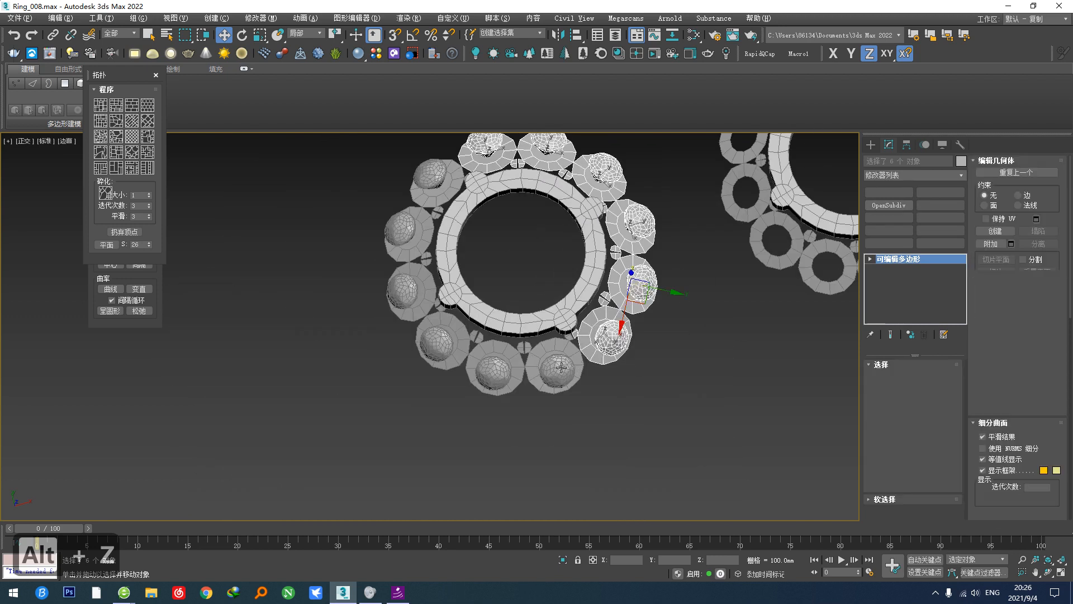
{"action": "left_click", "coordinate": [561, 366], "text": "ctrl"}
{"action": "left_click", "coordinate": [494, 366], "text": "ctrl"}
{"action": "left_click", "coordinate": [441, 341], "text": "ctrl"}
{"action": "left_click", "coordinate": [410, 291], "text": "ctrl"}
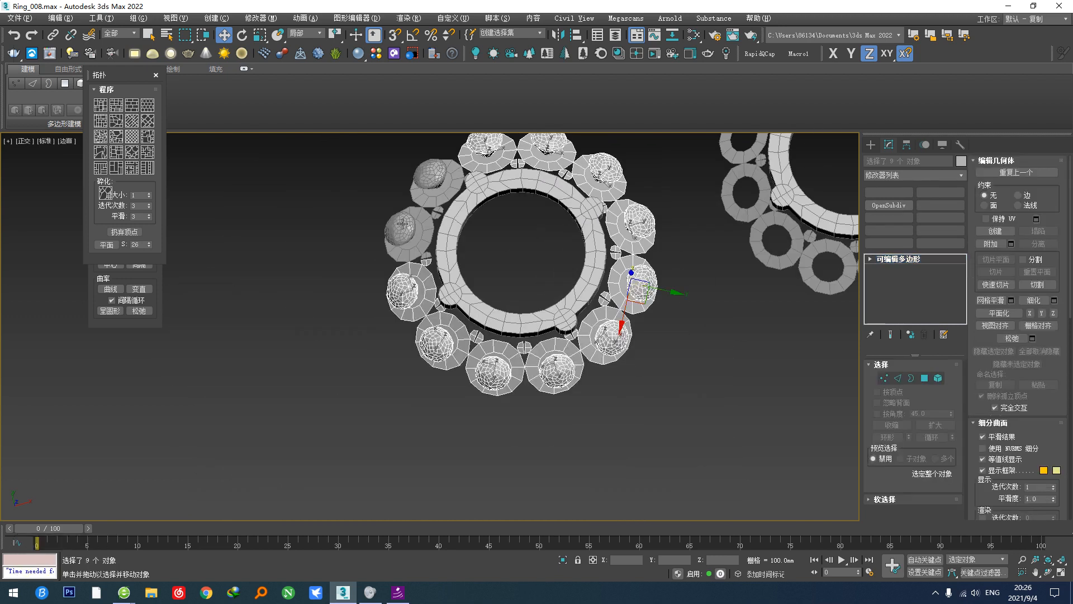
{"action": "left_click", "coordinate": [409, 235], "text": "ctrl"}
{"action": "left_click", "coordinate": [435, 177], "text": "ctrl"}
{"action": "left_click_drag", "start_coordinate": [435, 178], "coordinate": [437, 180], "text": "shift"}
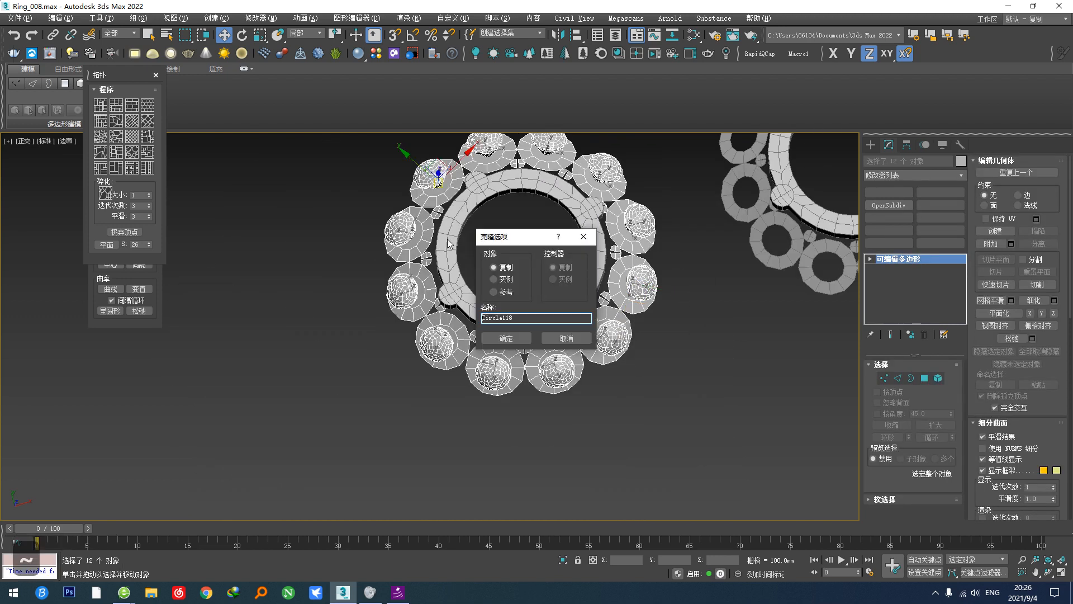
{"action": "left_click", "coordinate": [507, 338]}
Step: Isolate the cloned petals and delete their petal and connector elements, keeping only the small gems
{"action": "key", "text": "alt+q"}
{"action": "left_click", "coordinate": [938, 378]}
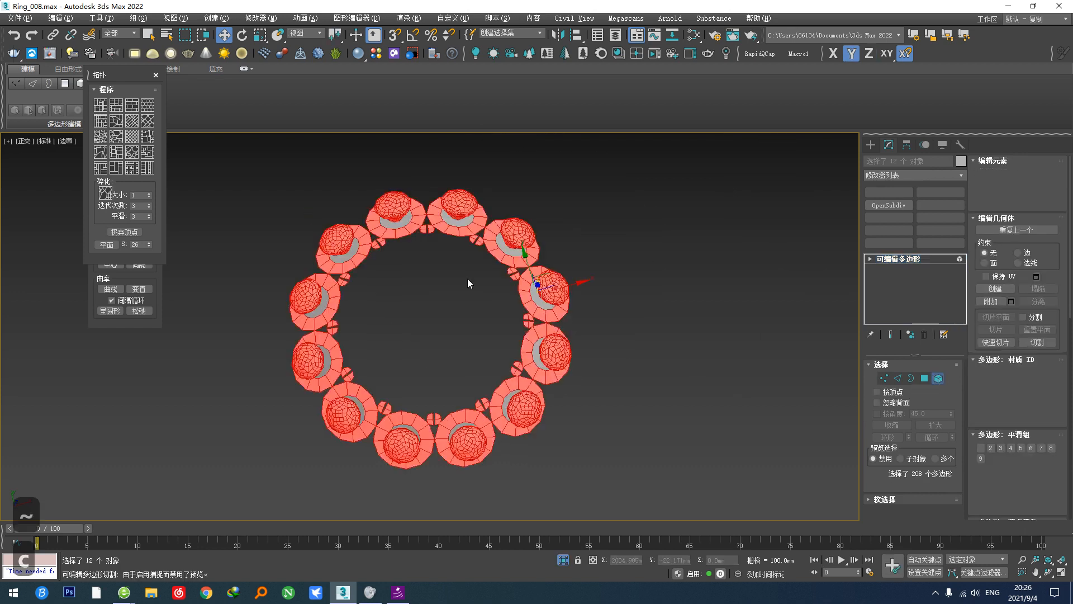
{"action": "scroll", "coordinate": [424, 246], "scroll_direction": "up", "scroll_amount": 2}
{"action": "key", "text": "Delete"}
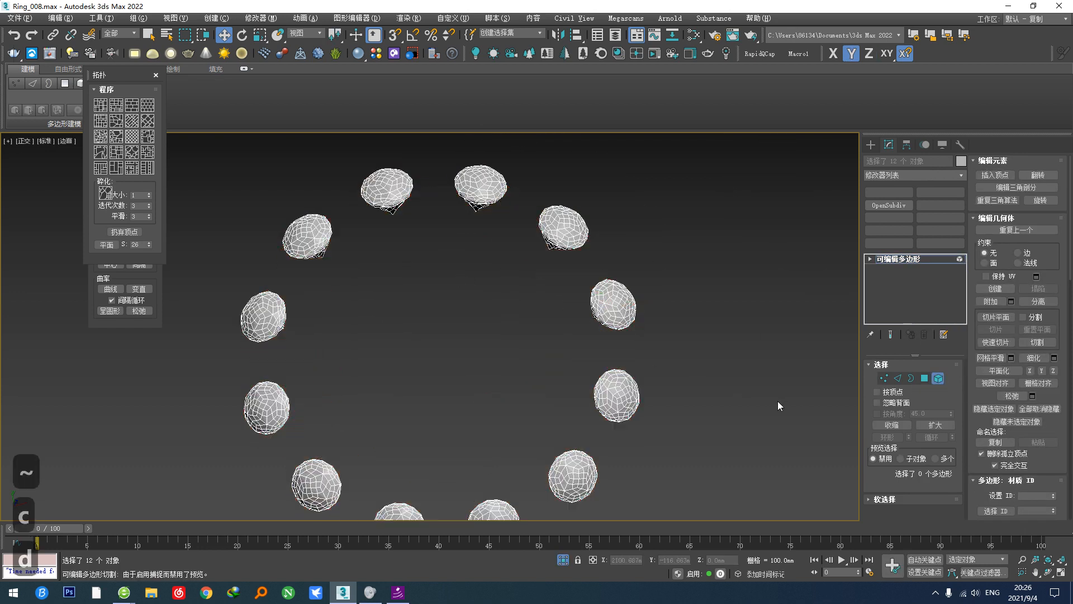
{"action": "left_click", "coordinate": [939, 378]}
Step: Group the twelve small gems and exit isolation
{"action": "scroll", "coordinate": [558, 300], "scroll_direction": "down", "scroll_amount": 3}
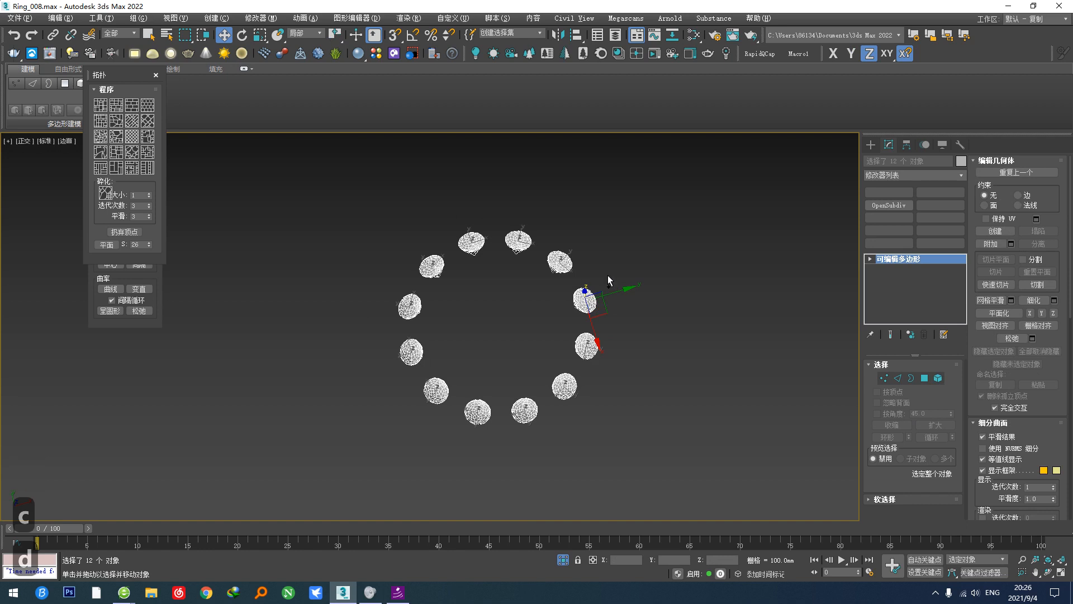
{"action": "key", "text": "ctrl+shift+g"}
{"action": "left_click", "coordinate": [528, 317]}
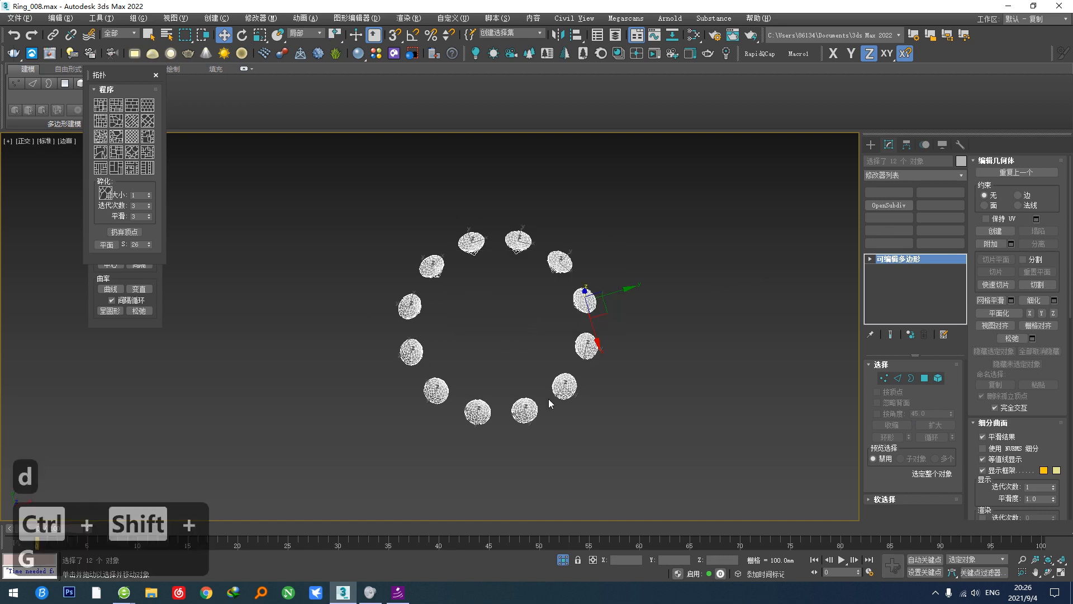
{"action": "left_click", "coordinate": [562, 560]}
Step: Align the small-gem group to the ring's central gem, pivot to pivot in X, Y and Z position
{"action": "middle_click_drag", "start_coordinate": [488, 385], "coordinate": [655, 287]}
{"action": "key", "text": "alt+a"}
{"action": "left_click", "coordinate": [392, 410]}
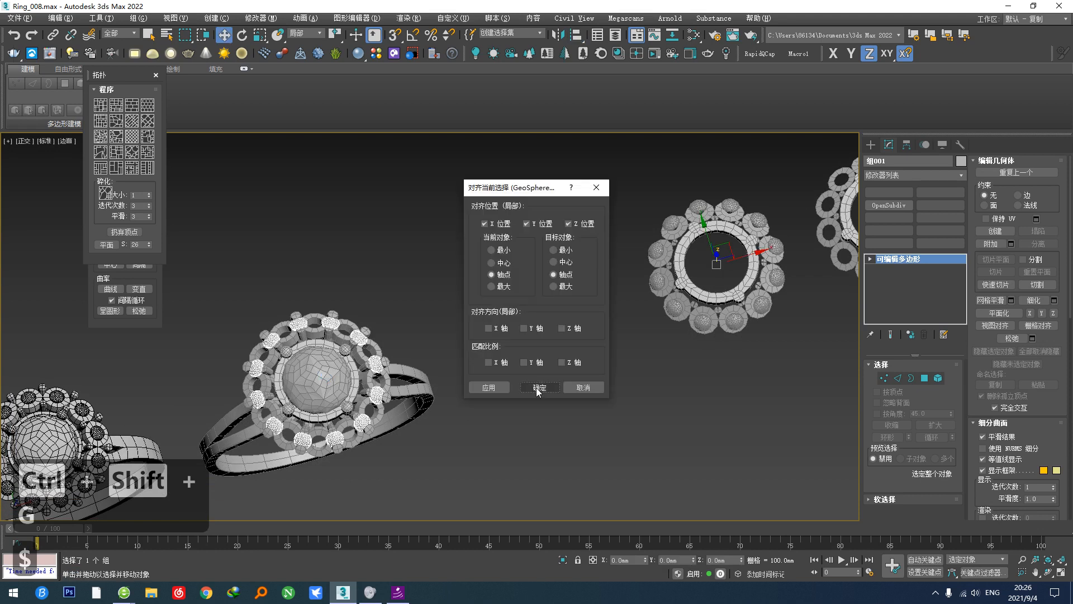
{"action": "left_click", "coordinate": [535, 387]}
Step: Rotate the small-gem group -15° about Z so the gems sit in the ring's petals
{"action": "scroll", "coordinate": [326, 367], "scroll_direction": "up", "scroll_amount": 8}
{"action": "key", "text": "e"}
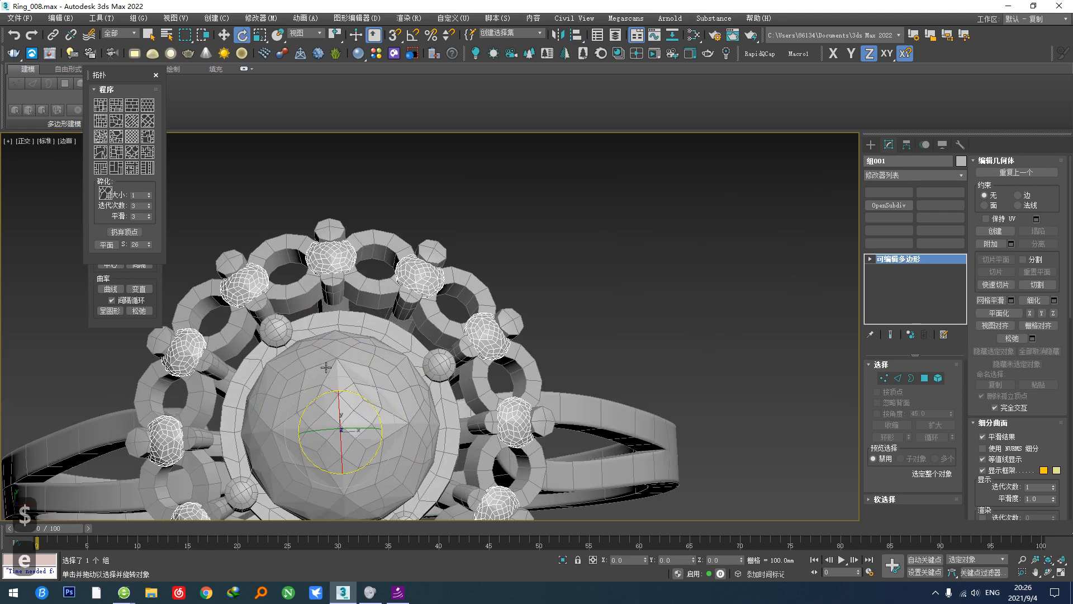
{"action": "left_click_drag", "start_coordinate": [329, 395], "coordinate": [337, 394]}
{"action": "scroll", "coordinate": [335, 398], "scroll_direction": "down", "scroll_amount": 2}
{"action": "middle_click_drag", "start_coordinate": [336, 398], "coordinate": [288, 312]}
{"action": "scroll", "coordinate": [303, 337], "scroll_direction": "up", "scroll_amount": 2}
{"action": "scroll", "coordinate": [304, 336], "scroll_direction": "up", "scroll_amount": 2}
{"action": "middle_click_drag", "start_coordinate": [288, 312], "coordinate": [360, 349]}
{"action": "scroll", "coordinate": [359, 350], "scroll_direction": "up", "scroll_amount": 2}
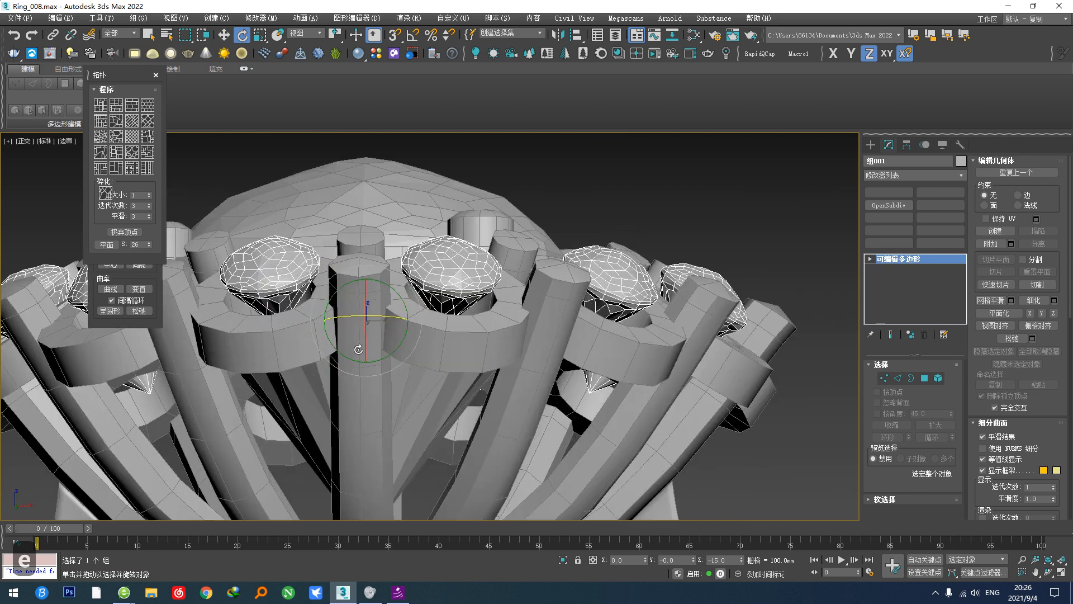
Step: Try an FFD 2x2x2 modifier on the pointed lower vertices of all the grouped small gems
{"action": "key", "text": "w"}
{"action": "middle_click_drag", "start_coordinate": [365, 295], "coordinate": [326, 293], "text": "alt"}
{"action": "scroll", "coordinate": [423, 244], "scroll_direction": "up", "scroll_amount": 3}
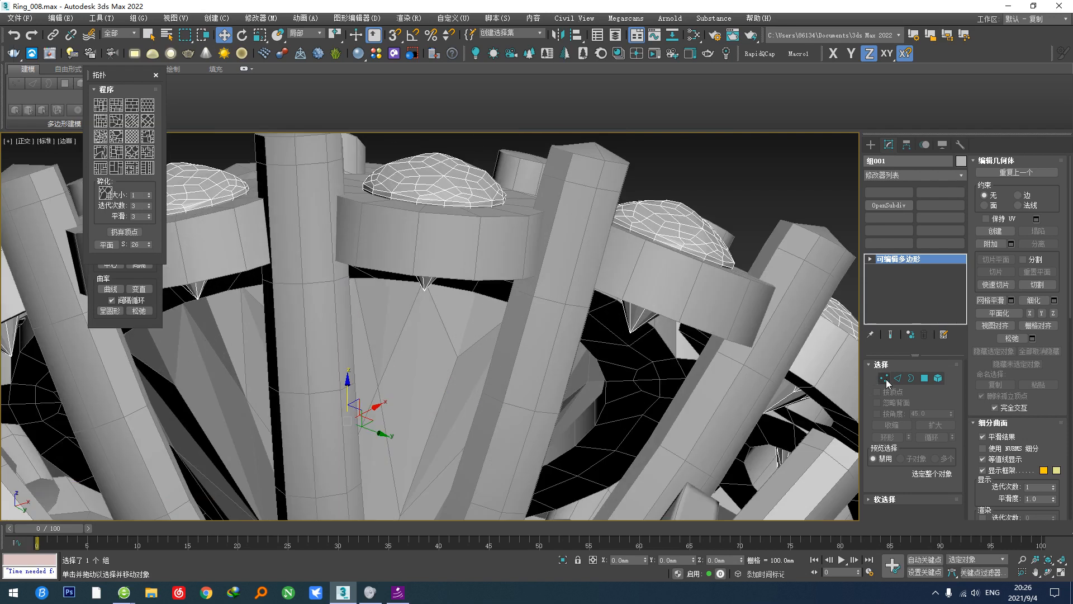
{"action": "left_click", "coordinate": [884, 378]}
{"action": "key", "text": "F3"}
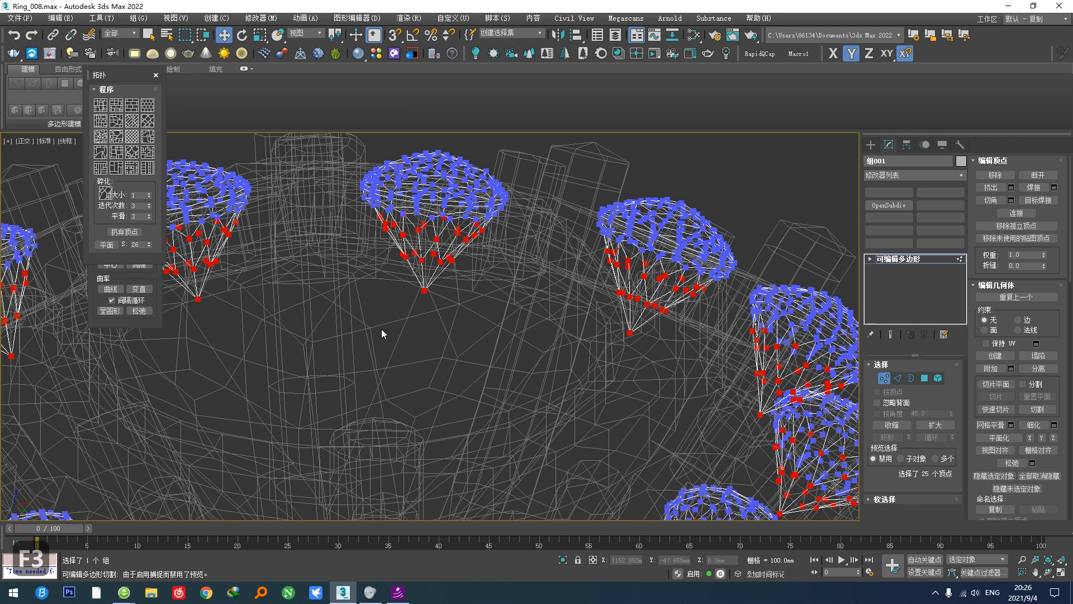
{"action": "right_click", "coordinate": [463, 338]}
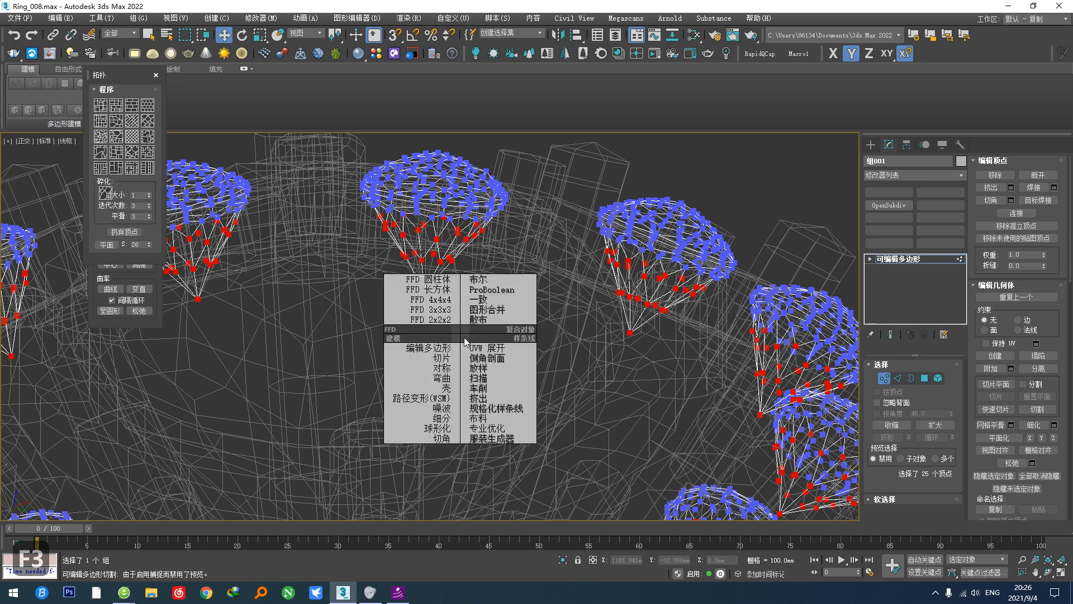
{"action": "left_click", "coordinate": [429, 319]}
{"action": "scroll", "coordinate": [442, 321], "scroll_direction": "down", "scroll_amount": 3}
{"action": "middle_click_drag", "start_coordinate": [443, 321], "coordinate": [439, 301], "text": "alt"}
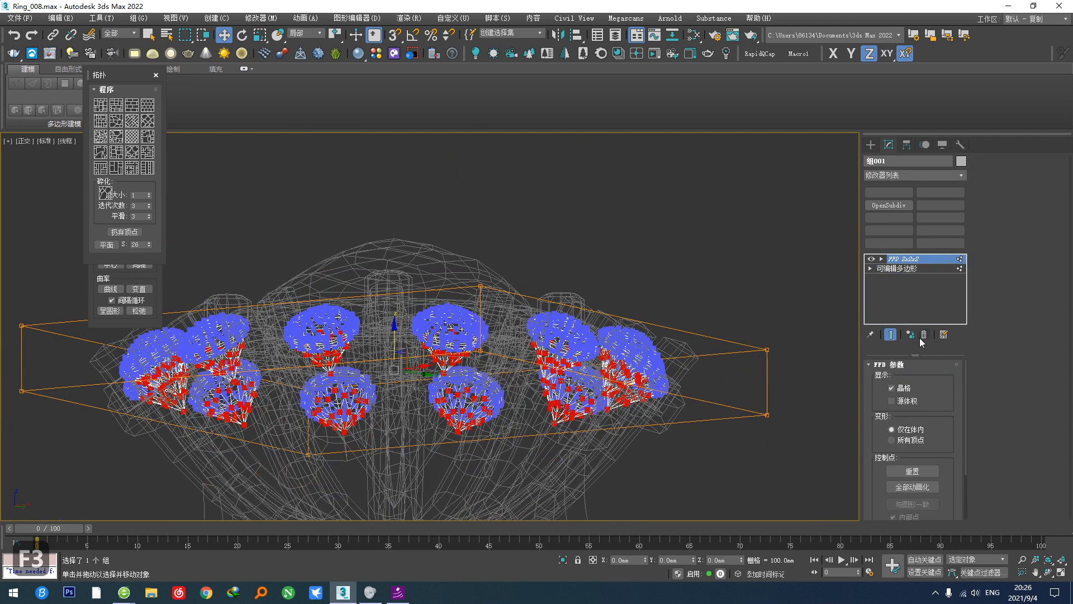
{"action": "left_click", "coordinate": [923, 335]}
{"action": "left_click", "coordinate": [885, 378]}
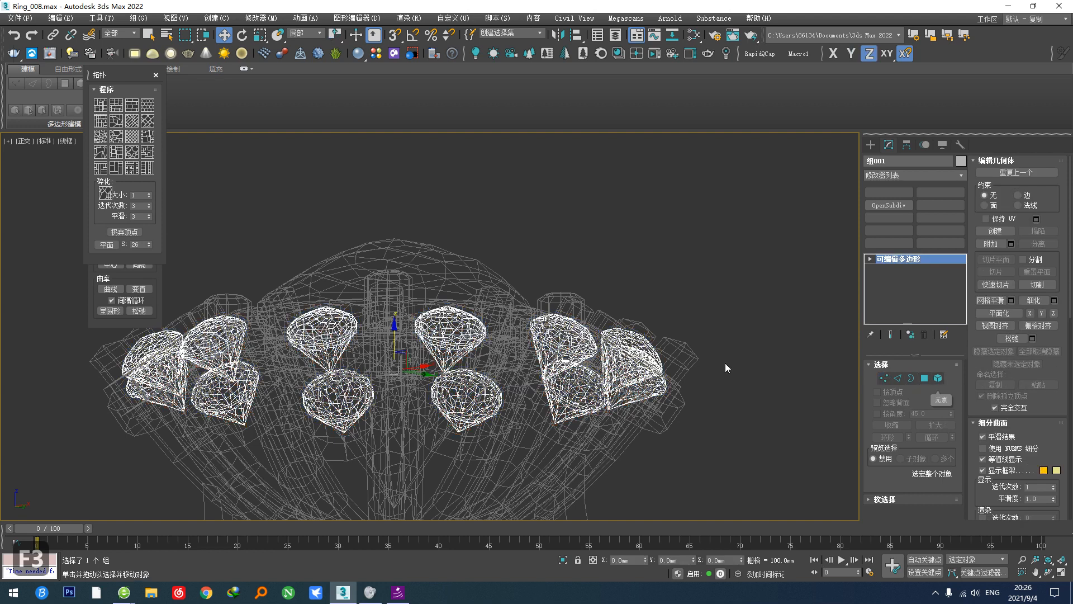
Step: Ungroup the twelve small gems and select a single gem
{"action": "left_click", "coordinate": [138, 18]}
{"action": "left_click", "coordinate": [145, 52]}
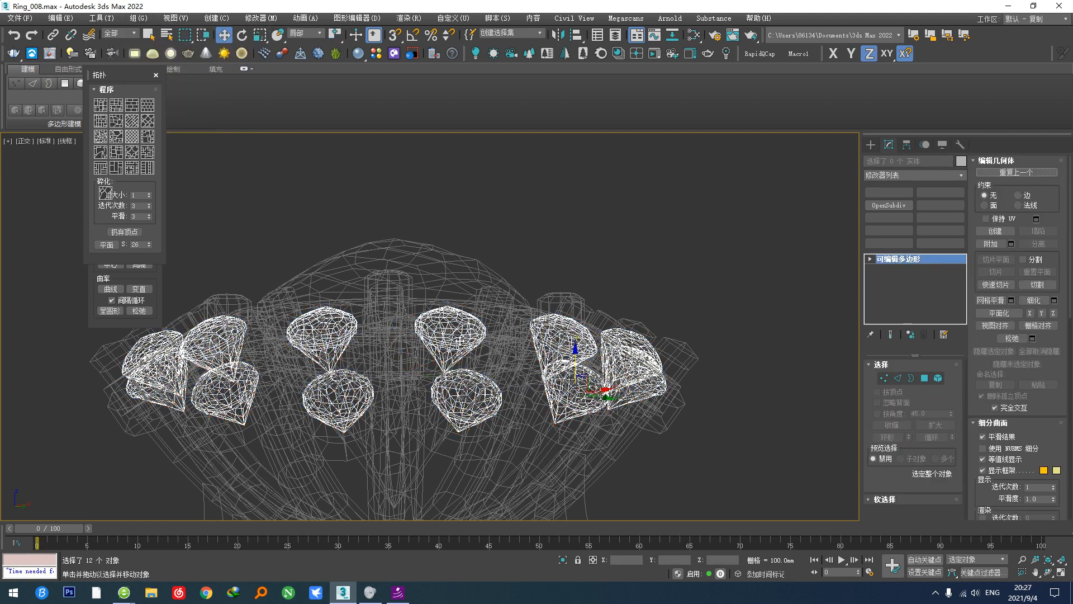
{"action": "left_click", "coordinate": [459, 338]}
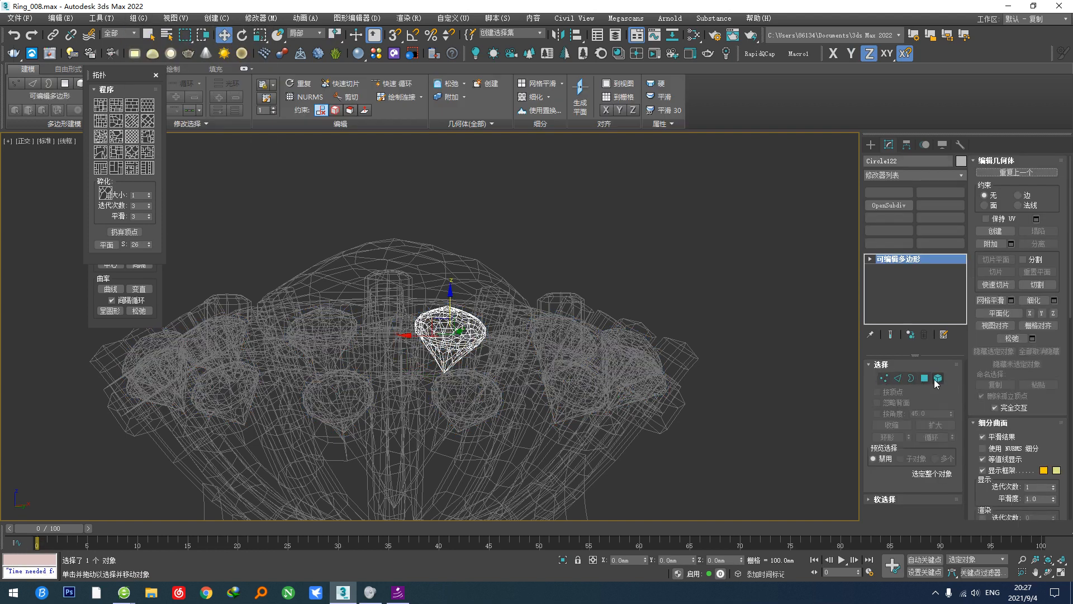
Step: Try an FFD 2x2x2 modifier on the single gem's element, checking its fit in the petal from below
{"action": "left_click", "coordinate": [938, 377]}
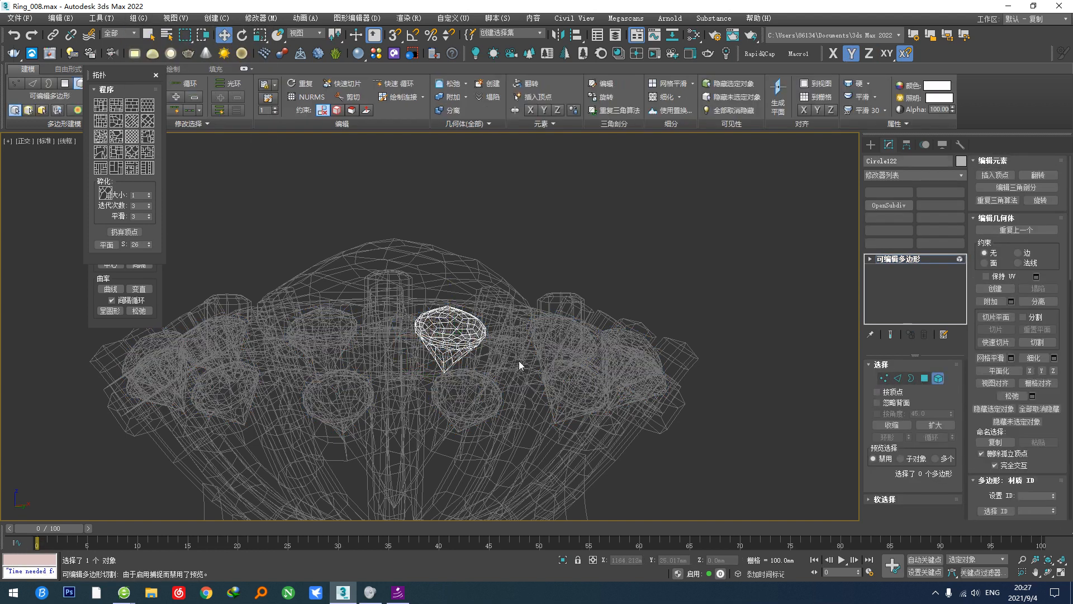
{"action": "scroll", "coordinate": [492, 355], "scroll_direction": "up", "scroll_amount": 3}
{"action": "left_click", "coordinate": [483, 350]}
{"action": "scroll", "coordinate": [492, 371], "scroll_direction": "up", "scroll_amount": 3}
{"action": "right_click", "coordinate": [492, 369]}
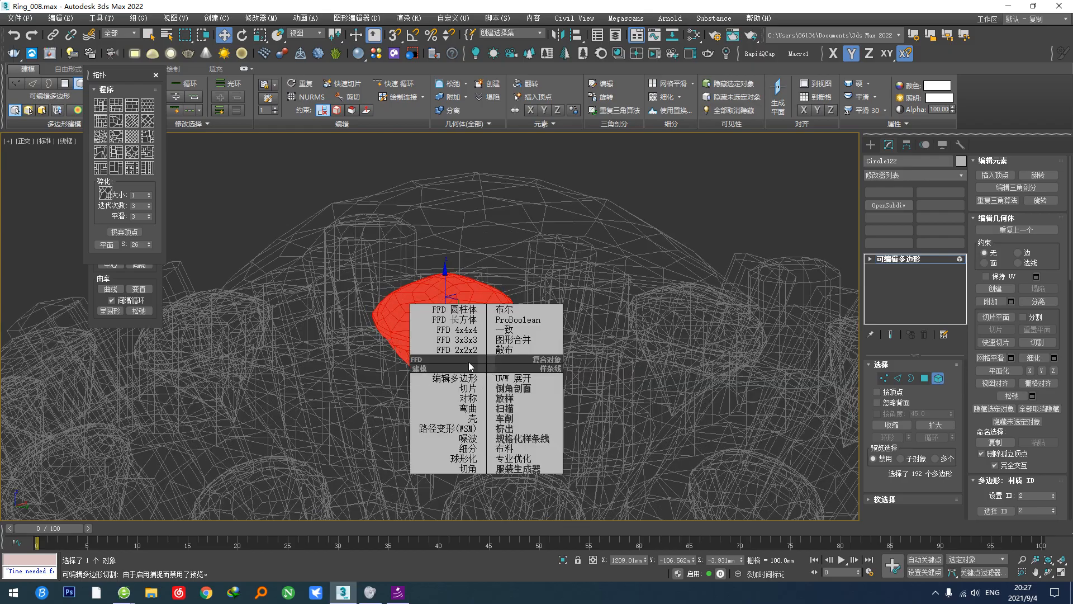
{"action": "left_click", "coordinate": [445, 308]}
{"action": "mouse_move", "coordinate": [601, 444]}
{"action": "middle_mouse_down", "text": "alt"}
{"action": "mouse_move", "coordinate": [462, 400]}
{"action": "mouse_move", "coordinate": [456, 408]}
{"action": "mouse_move", "coordinate": [450, 356]}
{"action": "mouse_move", "coordinate": [485, 371]}
{"action": "mouse_move", "coordinate": [465, 389]}
{"action": "mouse_move", "coordinate": [391, 300]}
{"action": "middle_mouse_up", "text": "alt"}
{"action": "key", "text": "F3"}
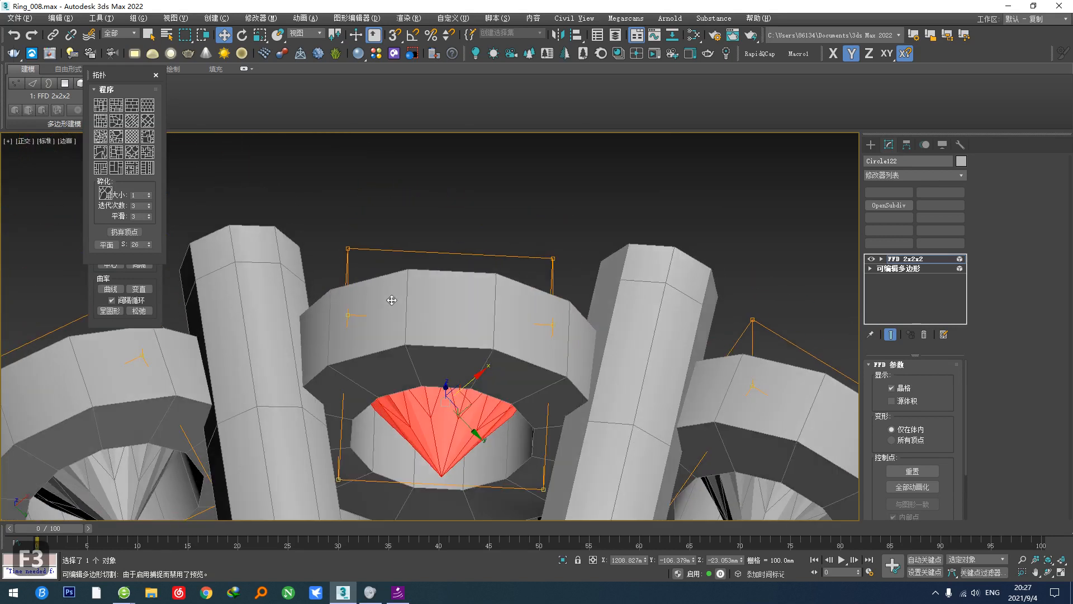
{"action": "left_click", "coordinate": [923, 337]}
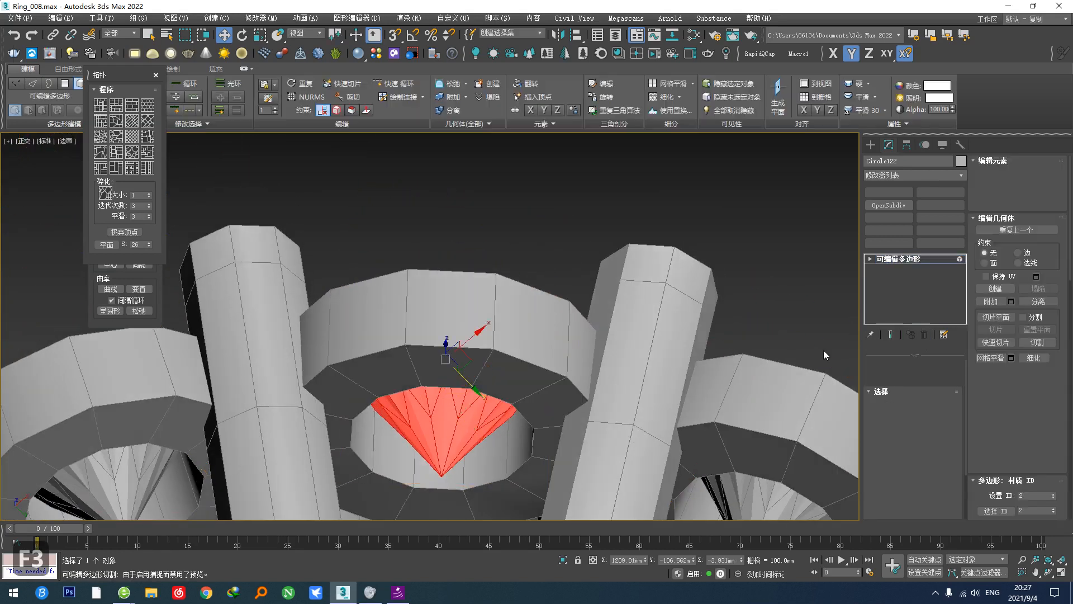
Step: Leave element editing and copy the selected small gem to empty space outside the petals
{"action": "middle_click_drag", "start_coordinate": [657, 376], "coordinate": [659, 449], "text": "alt"}
{"action": "scroll", "coordinate": [659, 449], "scroll_direction": "down", "scroll_amount": 4}
{"action": "key", "text": "t"}
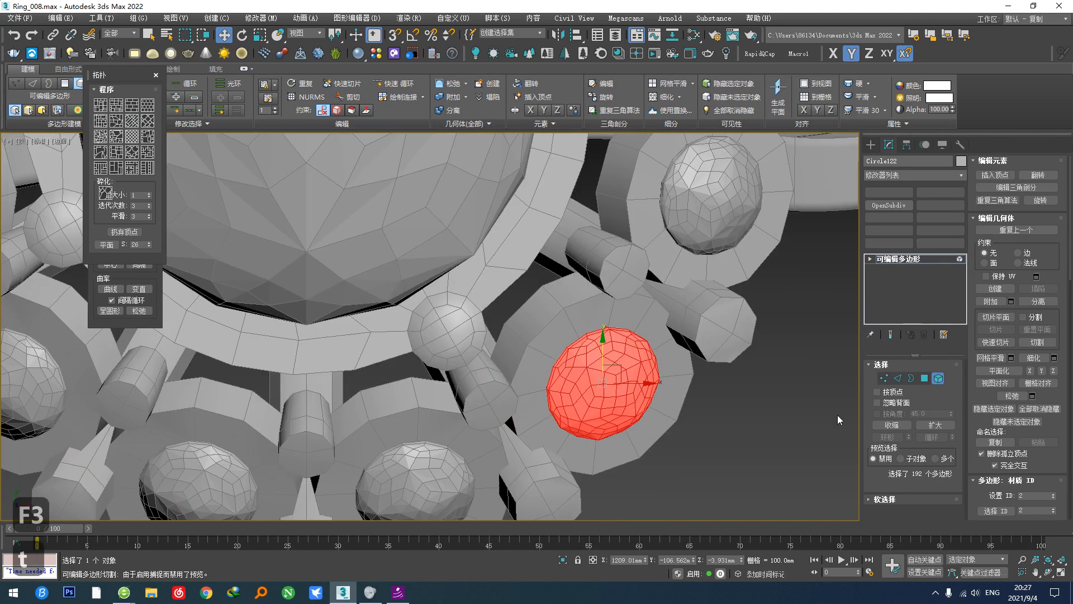
{"action": "left_click", "coordinate": [931, 380]}
{"action": "middle_click_drag", "start_coordinate": [718, 421], "coordinate": [572, 382], "text": "alt"}
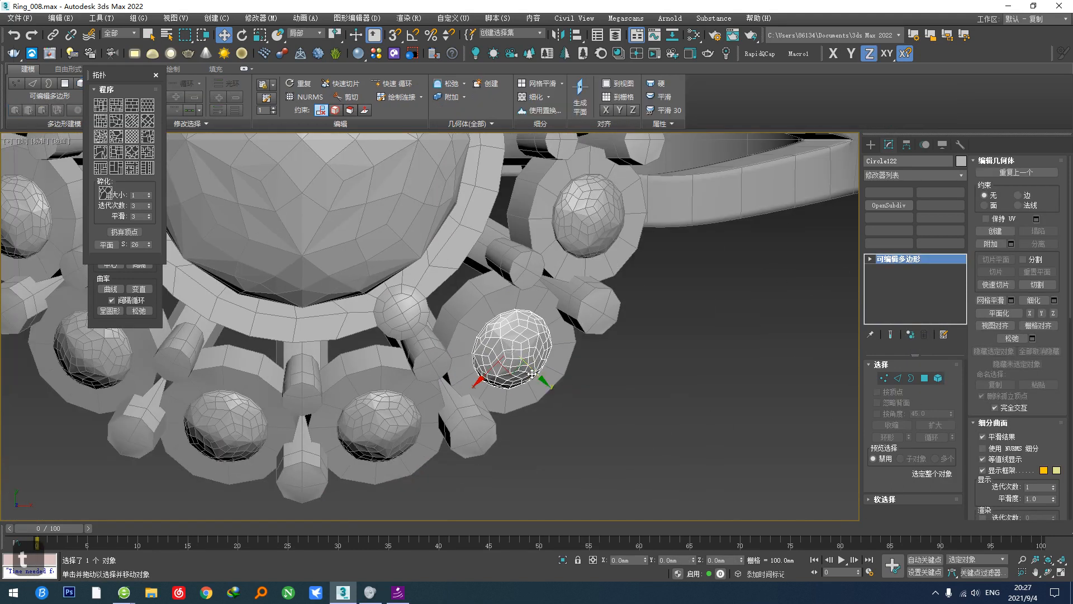
{"action": "mouse_move", "coordinate": [531, 373]}
{"action": "left_mouse_down", "text": "shift"}
{"action": "mouse_move", "coordinate": [687, 450]}
{"action": "mouse_move", "coordinate": [689, 514]}
{"action": "left_mouse_up", "text": "shift"}
{"action": "left_click", "coordinate": [523, 346]}
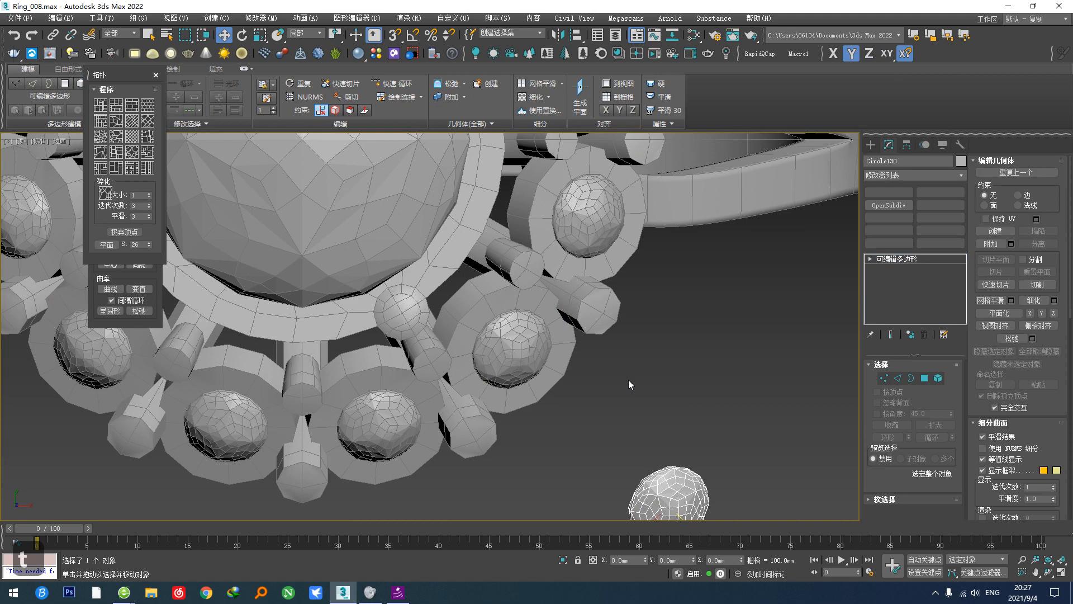
Step: Reset the gem copy's Z rotation to 0 and rotate it 35° about X to stand upright
{"action": "key", "text": "e"}
{"action": "middle_click_drag", "start_coordinate": [653, 447], "coordinate": [586, 359]}
{"action": "right_click", "coordinate": [740, 561]}
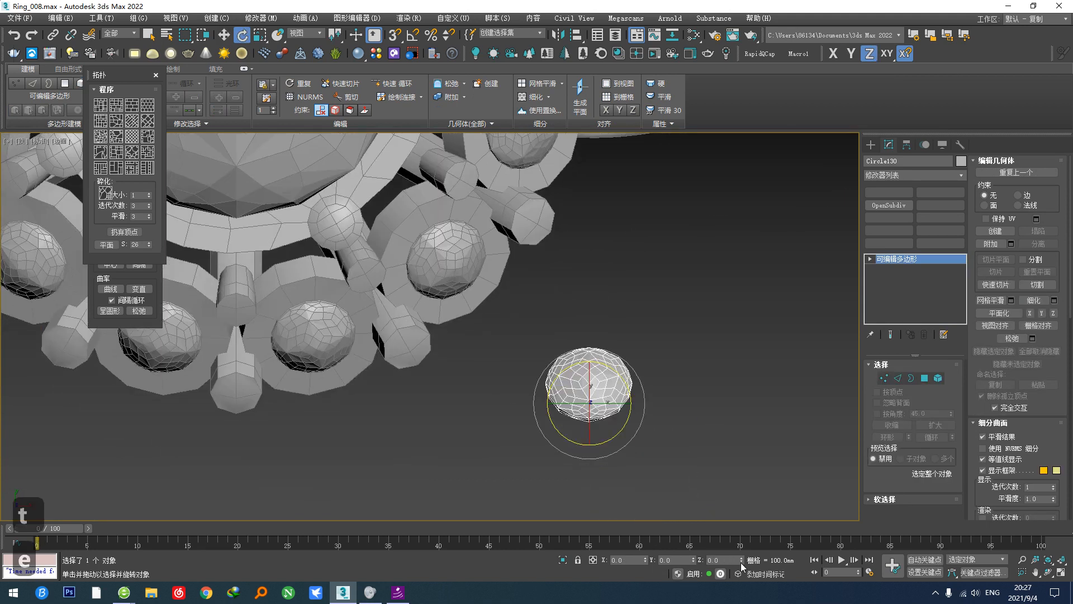
{"action": "middle_click_drag", "start_coordinate": [659, 467], "coordinate": [630, 393], "text": "alt"}
{"action": "key", "text": "f"}
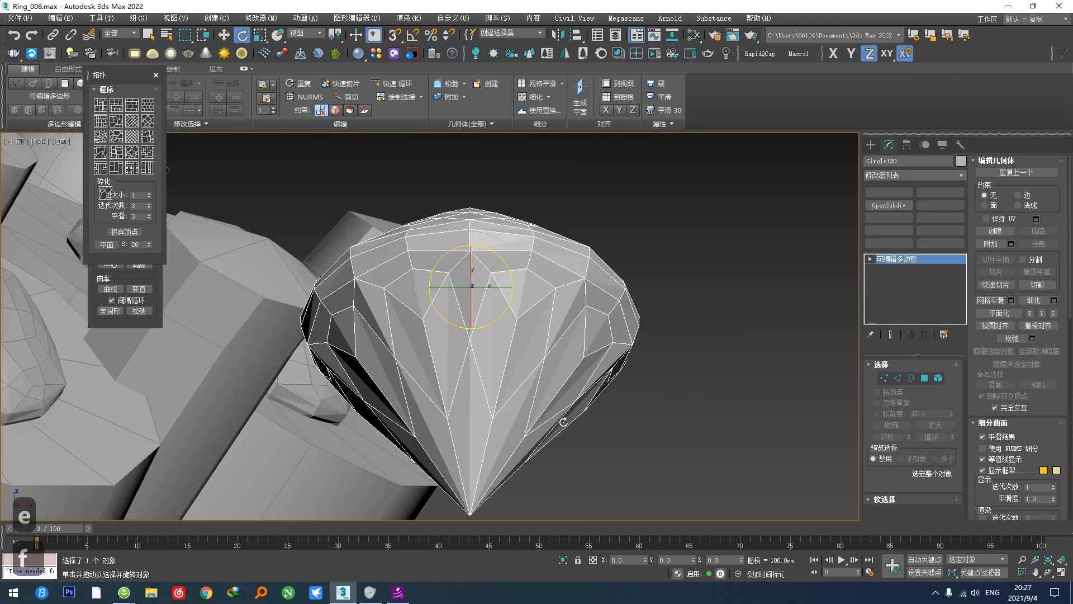
{"action": "scroll", "coordinate": [556, 399], "scroll_direction": "down", "scroll_amount": 3}
{"action": "left_click_drag", "start_coordinate": [514, 328], "coordinate": [513, 345]}
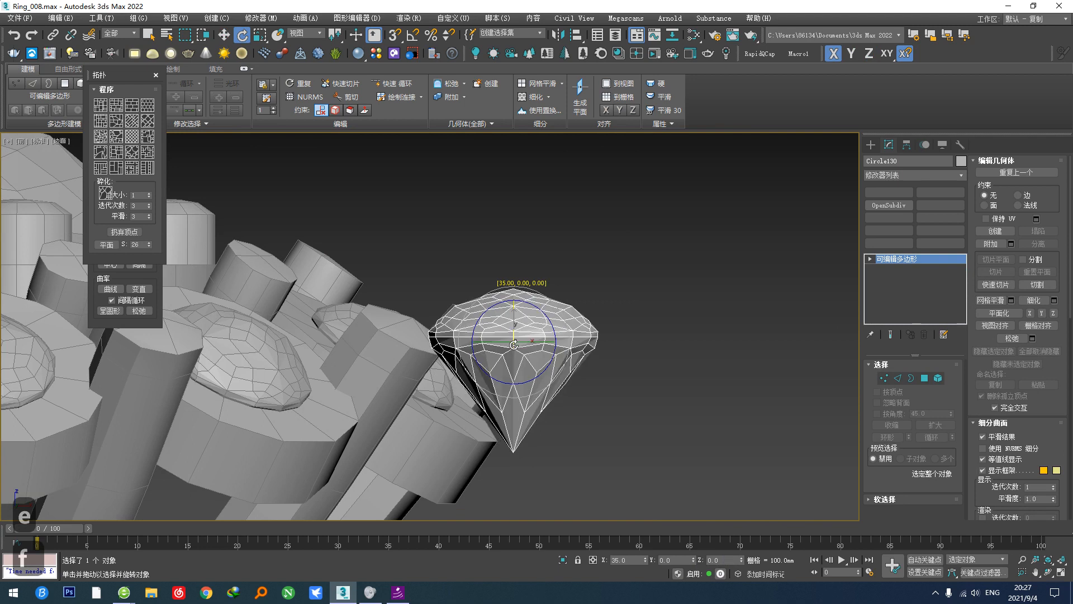
Step: Try an FFD 2x2x2 modifier on the upright gem copy
{"action": "right_click", "coordinate": [549, 352]}
{"action": "left_click", "coordinate": [529, 338]}
{"action": "key", "text": "1"}
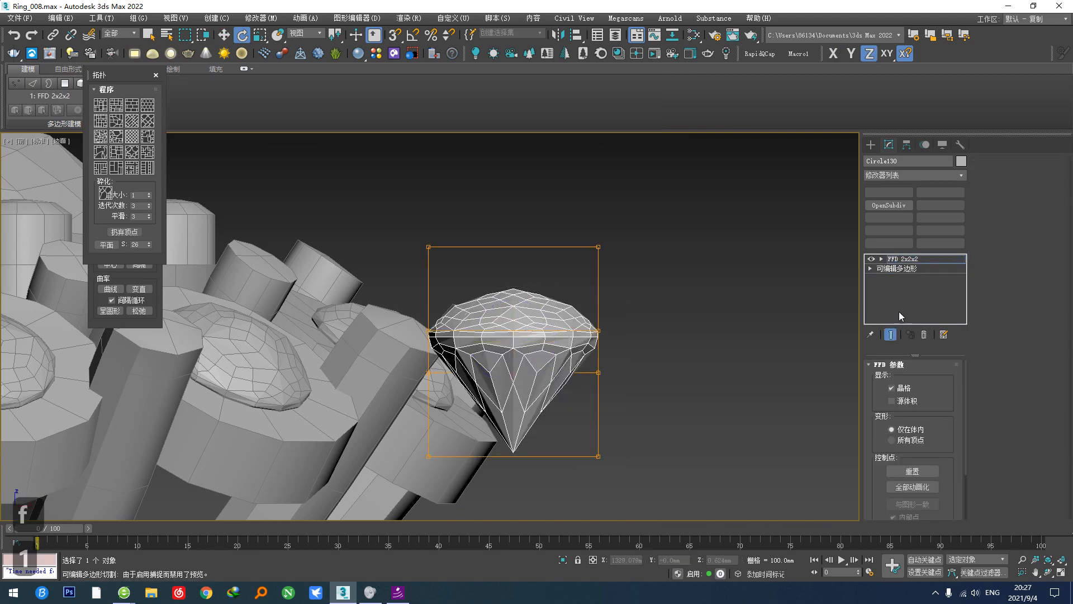
{"action": "left_click", "coordinate": [925, 334]}
Step: Reset the gem copy's transform and apply an FFD 2x2x2 modifier with its control points editable
{"action": "left_click", "coordinate": [960, 145]}
{"action": "left_click", "coordinate": [912, 251]}
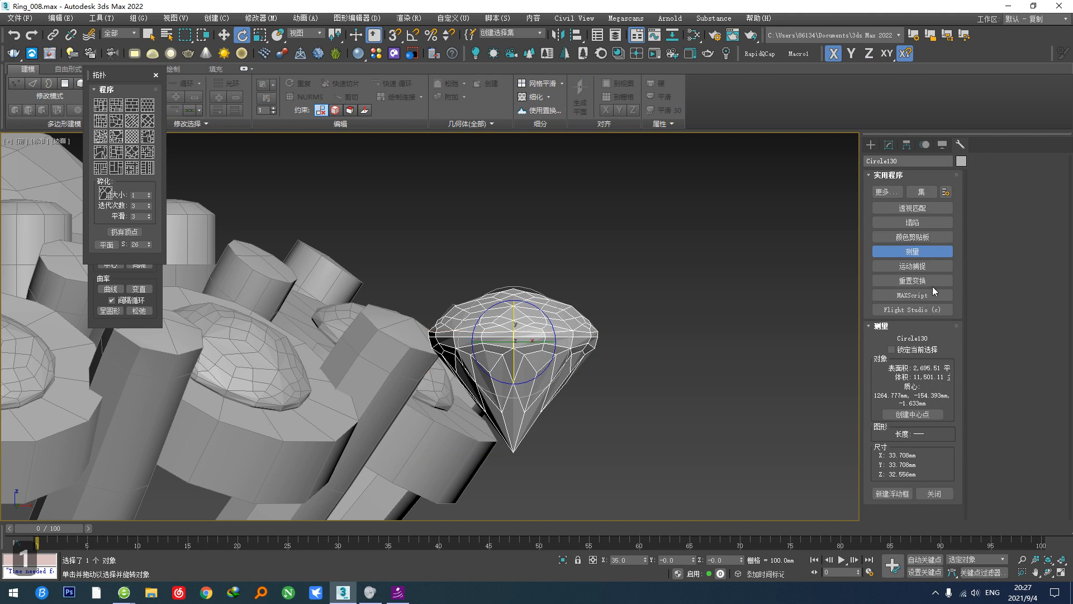
{"action": "left_click", "coordinate": [931, 283]}
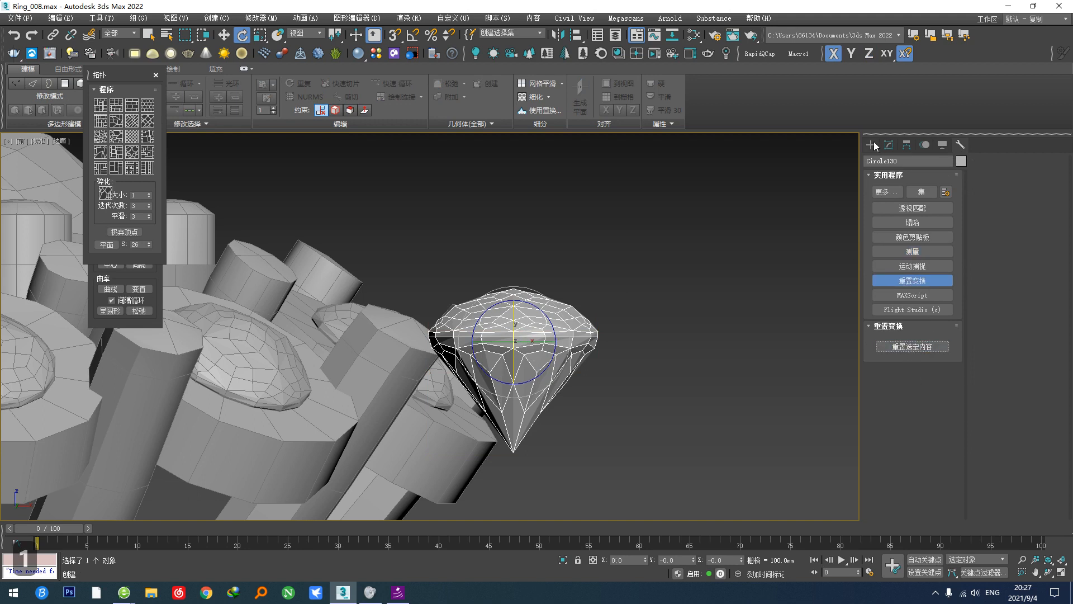
{"action": "left_click", "coordinate": [887, 145]}
{"action": "right_click", "coordinate": [641, 329]}
{"action": "left_click", "coordinate": [622, 317]}
{"action": "key", "text": "1"}
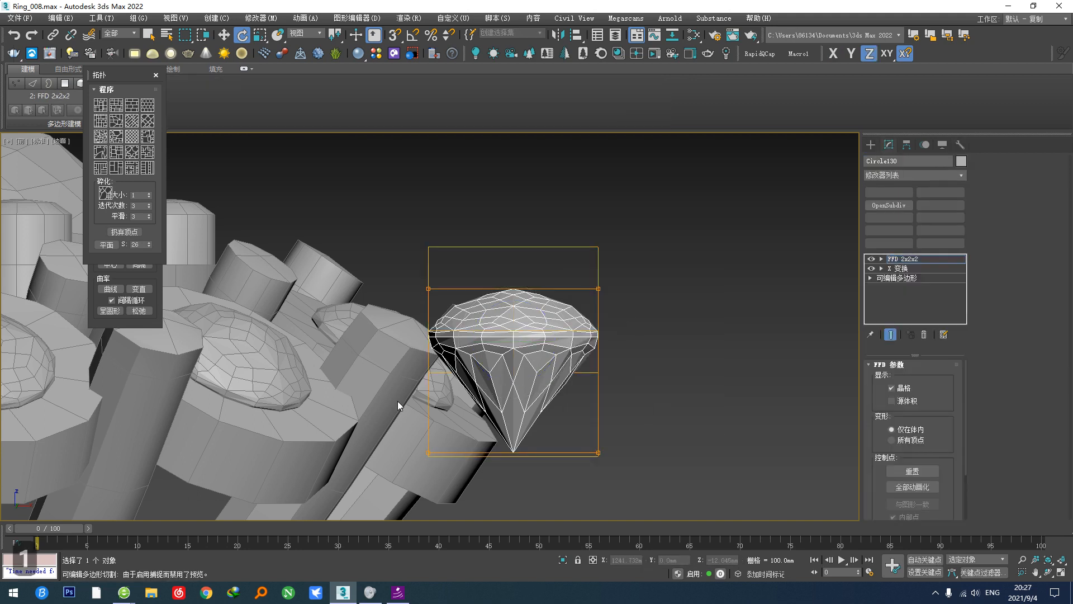
Step: Raise the lower FFD control points along Z to shorten the gem copy's pointed underside
{"action": "middle_click_drag", "start_coordinate": [643, 458], "coordinate": [507, 453], "text": "alt"}
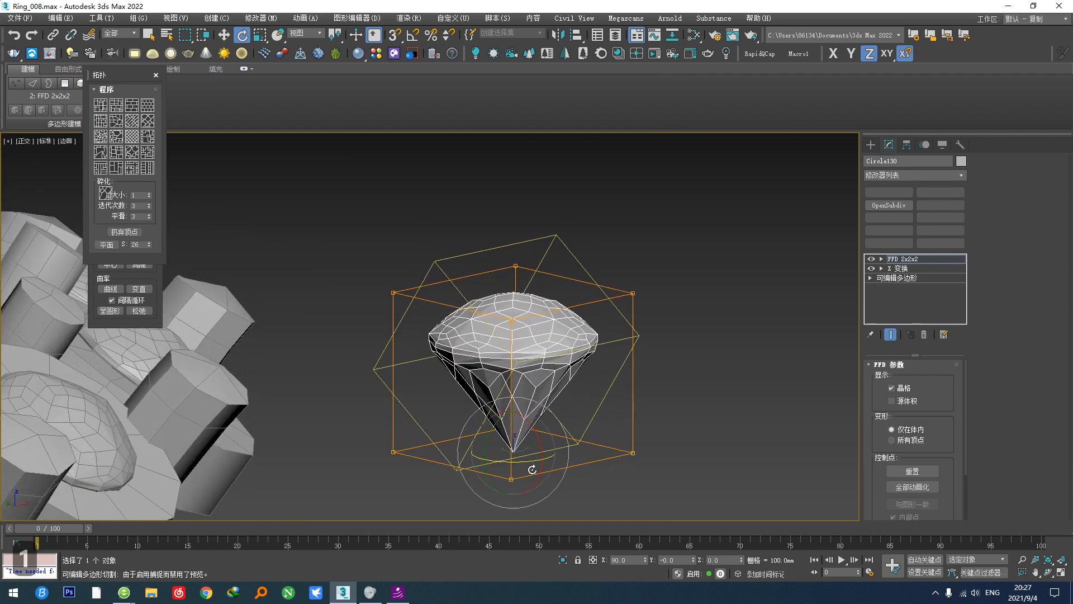
{"action": "key", "text": "w"}
{"action": "left_click_drag", "start_coordinate": [511, 427], "coordinate": [510, 394]}
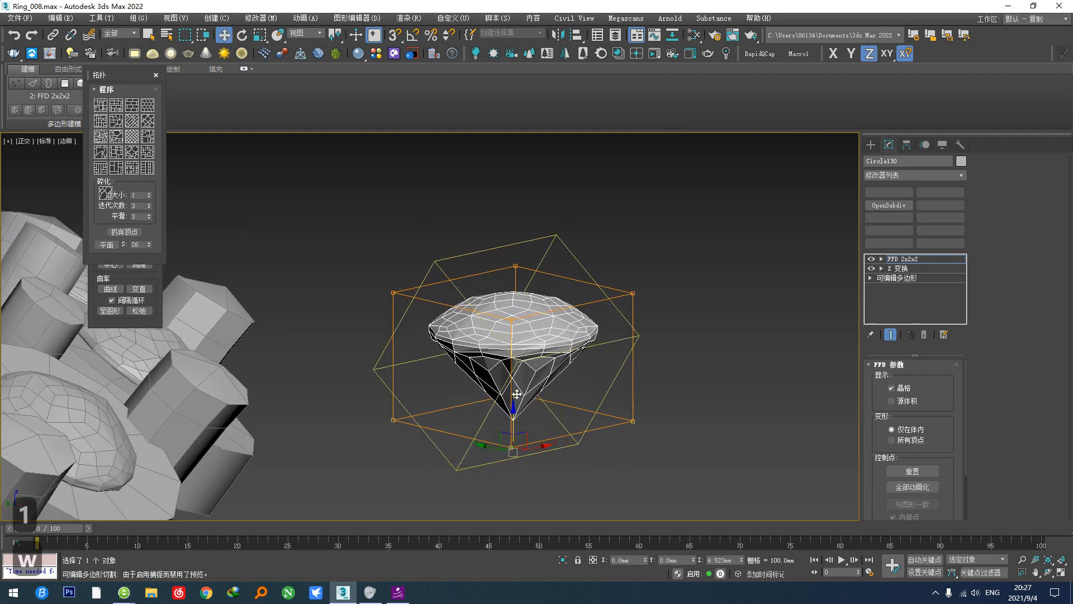
{"action": "middle_click_drag", "start_coordinate": [511, 393], "coordinate": [388, 263], "text": "alt"}
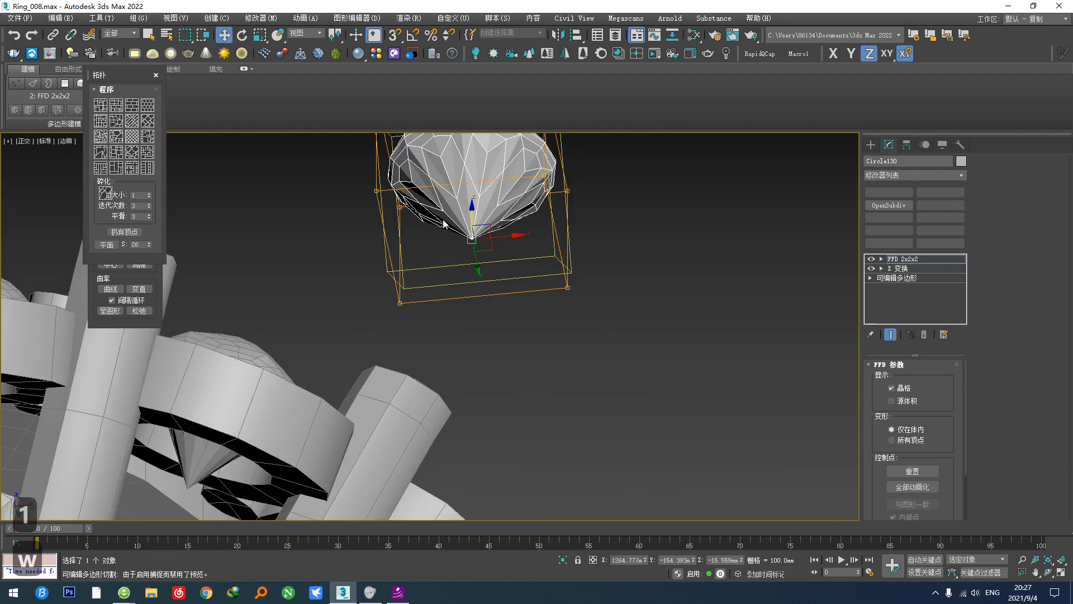
{"action": "left_click_drag", "start_coordinate": [470, 216], "coordinate": [471, 209]}
{"action": "scroll", "coordinate": [469, 213], "scroll_direction": "down", "scroll_amount": 3}
{"action": "middle_click_drag", "start_coordinate": [447, 251], "coordinate": [457, 415], "text": "alt"}
{"action": "left_click", "coordinate": [899, 259]}
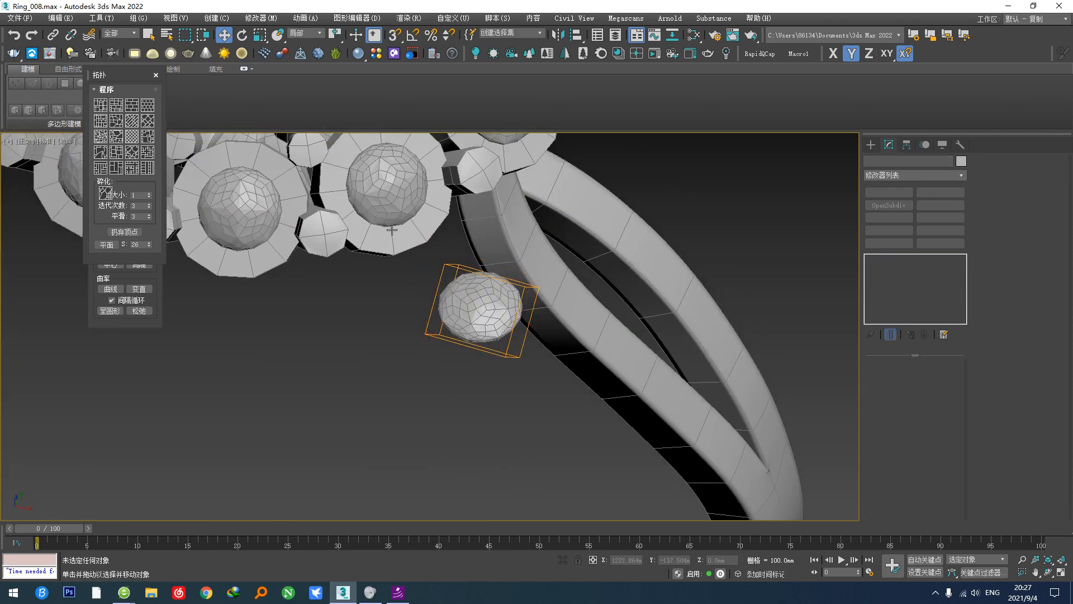
Step: Turn off the gem copy's FFD and XForm modifiers and discard the copy
{"action": "left_click", "coordinate": [381, 183]}
{"action": "left_click", "coordinate": [483, 314]}
{"action": "middle_click_drag", "start_coordinate": [501, 349], "coordinate": [503, 404]}
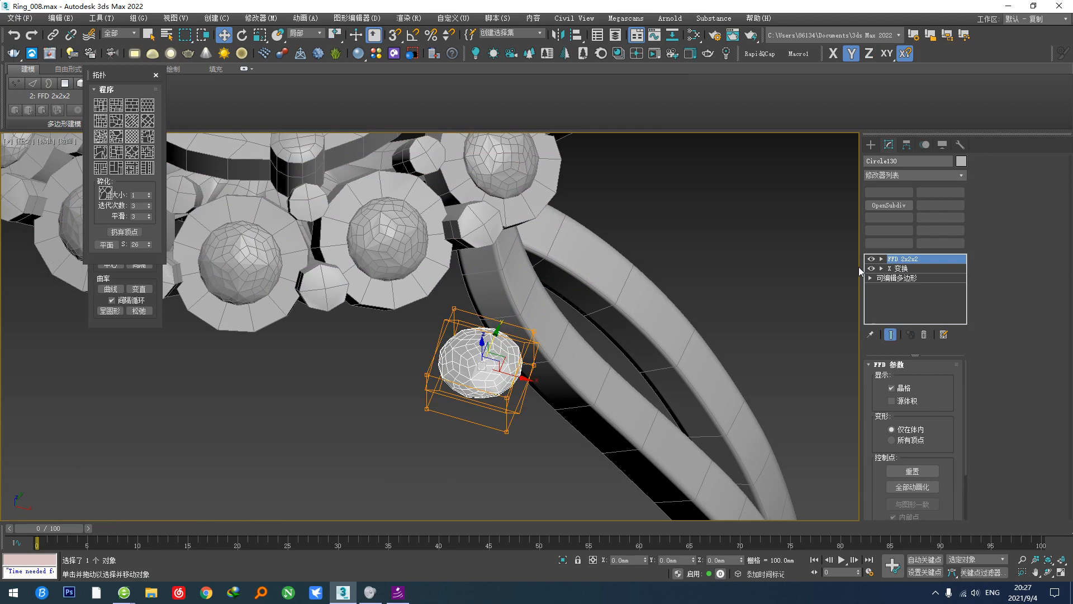
{"action": "left_click", "coordinate": [871, 260]}
{"action": "left_click", "coordinate": [871, 268]}
{"action": "middle_click_drag", "start_coordinate": [564, 385], "coordinate": [529, 402], "text": "alt"}
{"action": "key", "text": "d"}
Step: Clone the small gem in the petal beside the band as one independent copy, placed outside the petals
{"action": "left_click", "coordinate": [385, 292]}
{"action": "middle_click_drag", "start_coordinate": [387, 293], "coordinate": [437, 318], "text": "alt"}
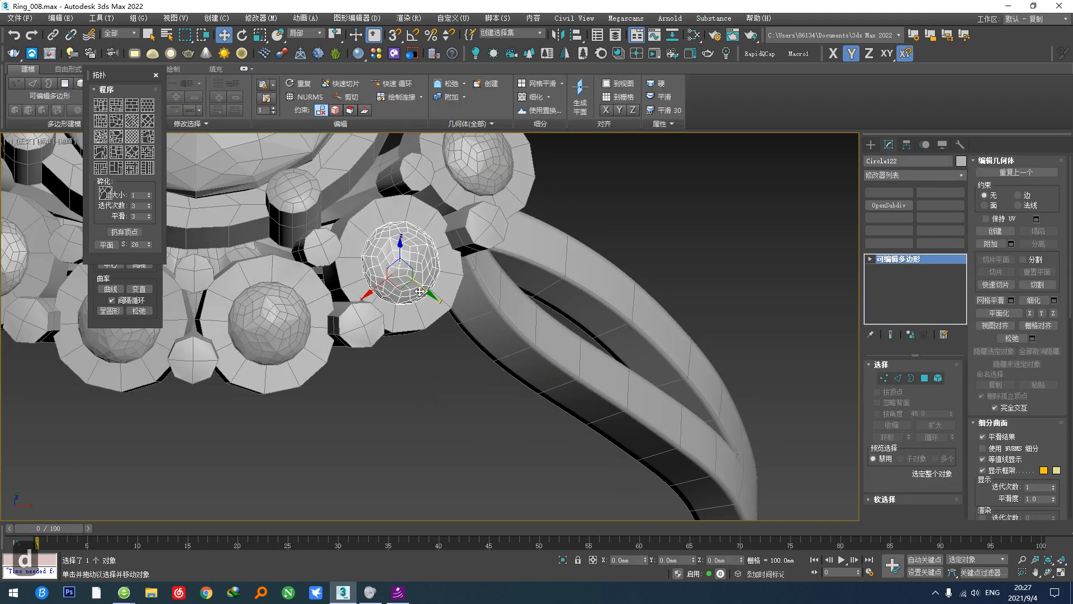
{"action": "mouse_move", "coordinate": [432, 306]}
{"action": "left_mouse_down", "text": "shift"}
{"action": "mouse_move", "coordinate": [545, 401]}
{"action": "mouse_move", "coordinate": [548, 422]}
{"action": "left_mouse_up", "text": "shift"}
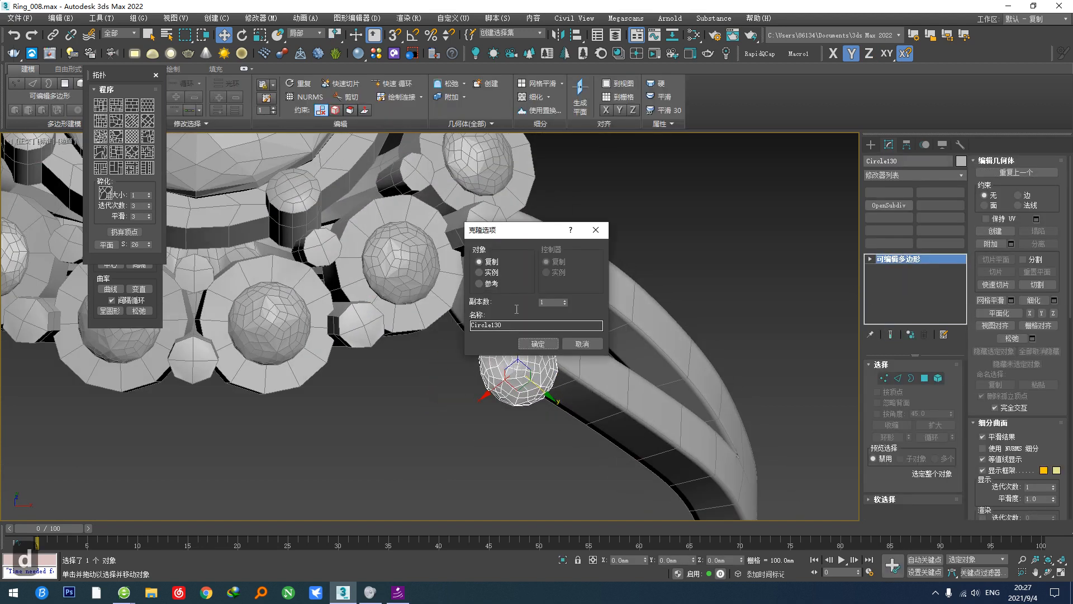
{"action": "left_click", "coordinate": [536, 343]}
Step: Set the new gem copy's Z rotation to 0 and reset its transform with Reset XForm
{"action": "key", "text": "w"}
{"action": "key", "text": "e"}
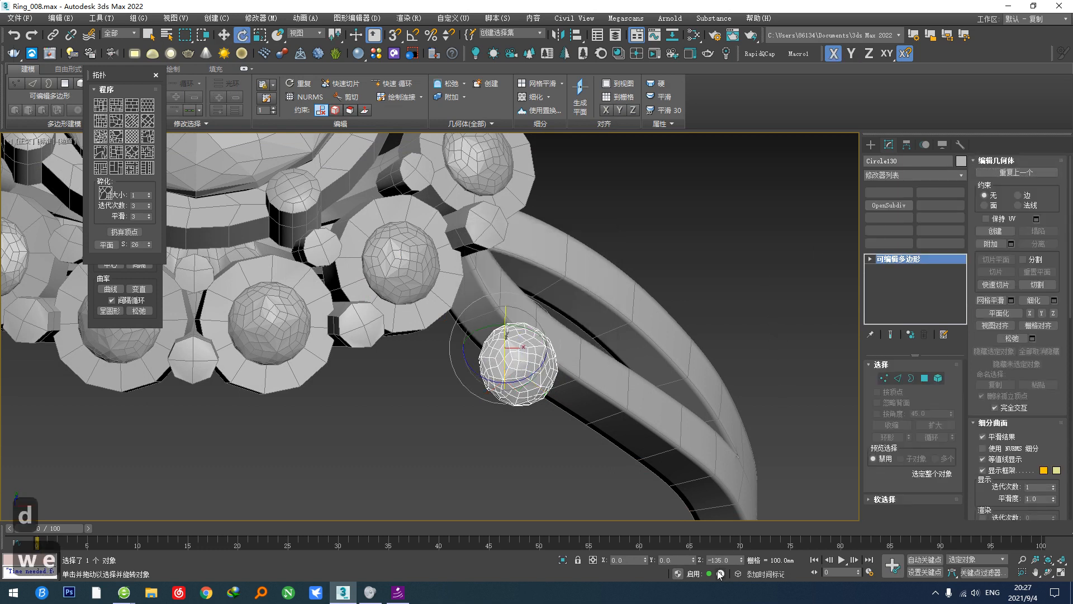
{"action": "right_click", "coordinate": [740, 561]}
{"action": "left_click", "coordinate": [960, 145]}
{"action": "left_click", "coordinate": [923, 281]}
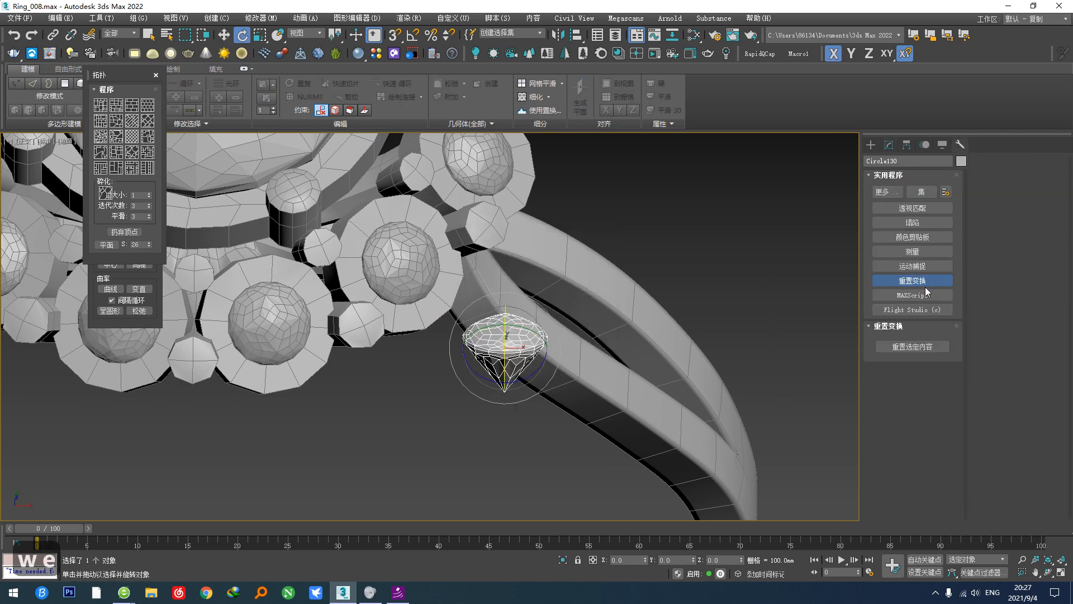
{"action": "left_click", "coordinate": [913, 346]}
Step: Rotate the gem copy 35° about X in the front view to straighten it upright
{"action": "key", "text": "f"}
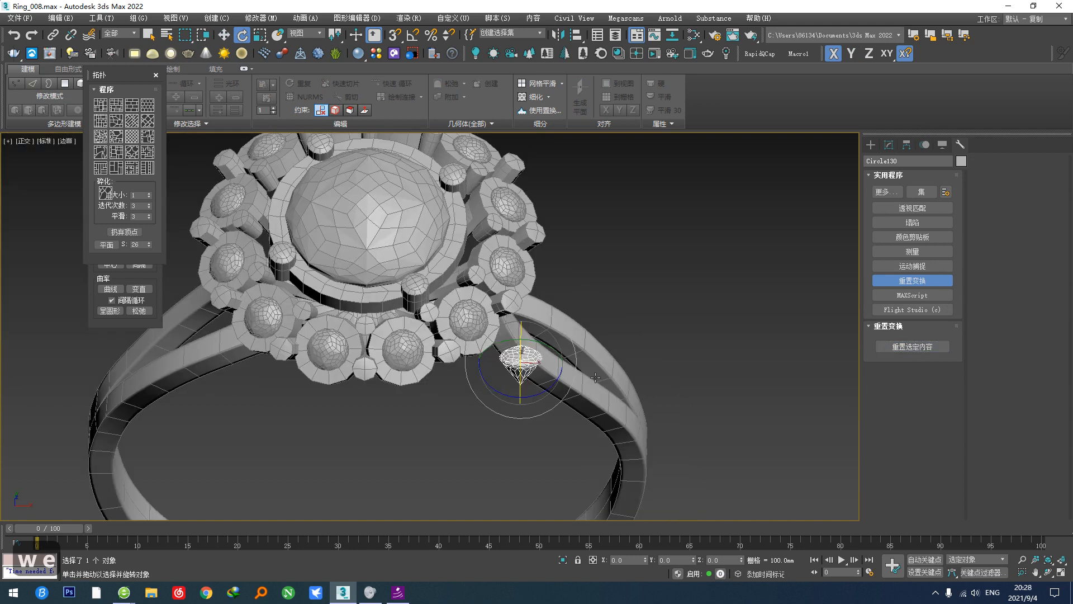
{"action": "key", "text": "z"}
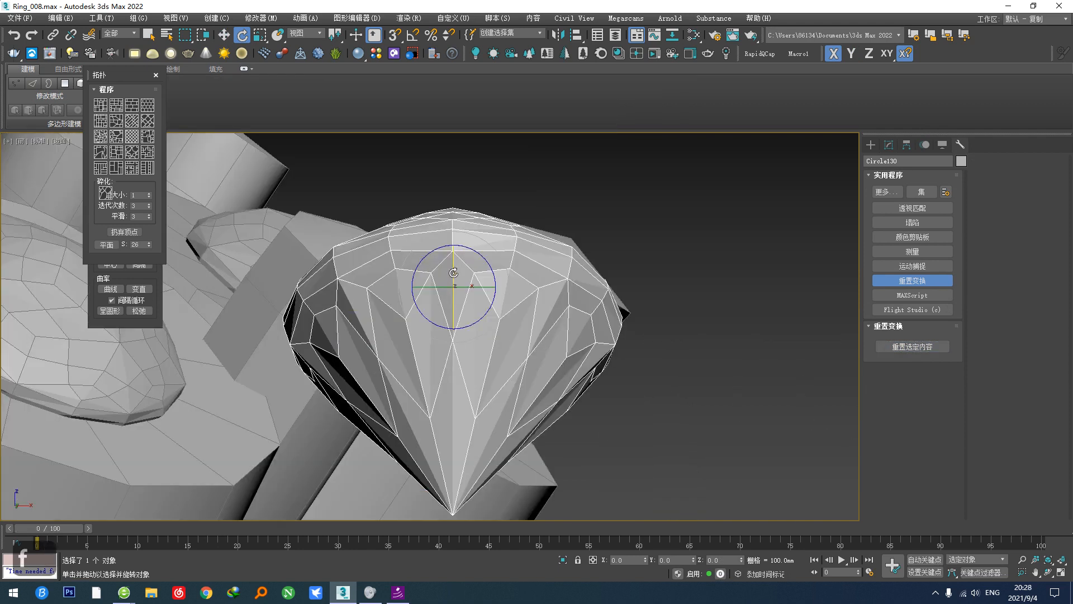
{"action": "left_click_drag", "start_coordinate": [453, 272], "coordinate": [453, 292]}
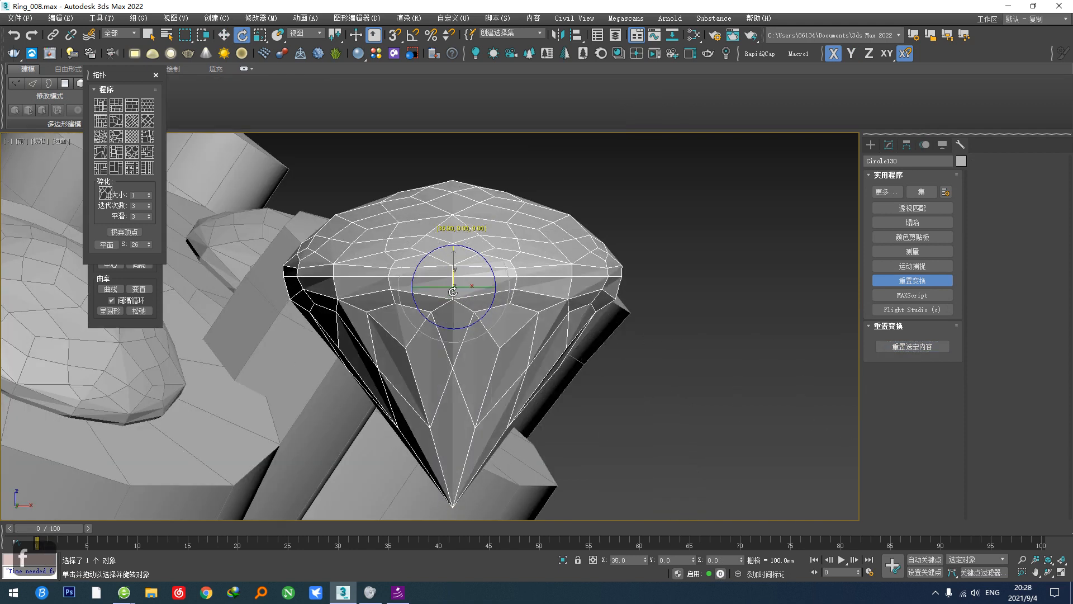
Step: Add an FFD 2x2x2 modifier to the gem copy and try reshaping the gem by shifting its lattice control points
{"action": "left_click", "coordinate": [889, 145]}
{"action": "right_click", "coordinate": [631, 314]}
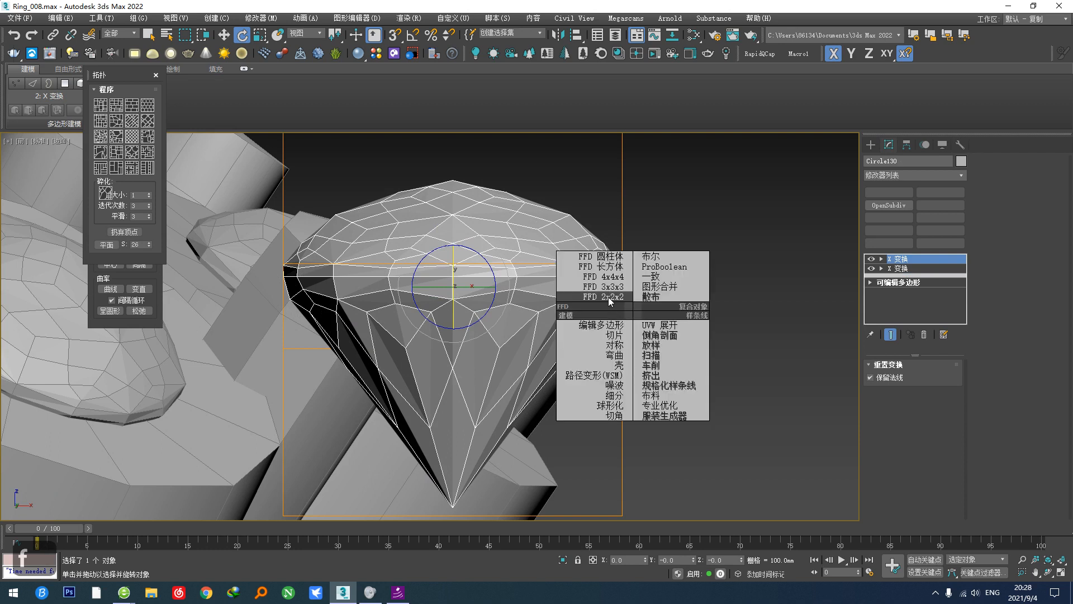
{"action": "left_click", "coordinate": [610, 301]}
{"action": "scroll", "coordinate": [603, 322], "scroll_direction": "down", "scroll_amount": 4}
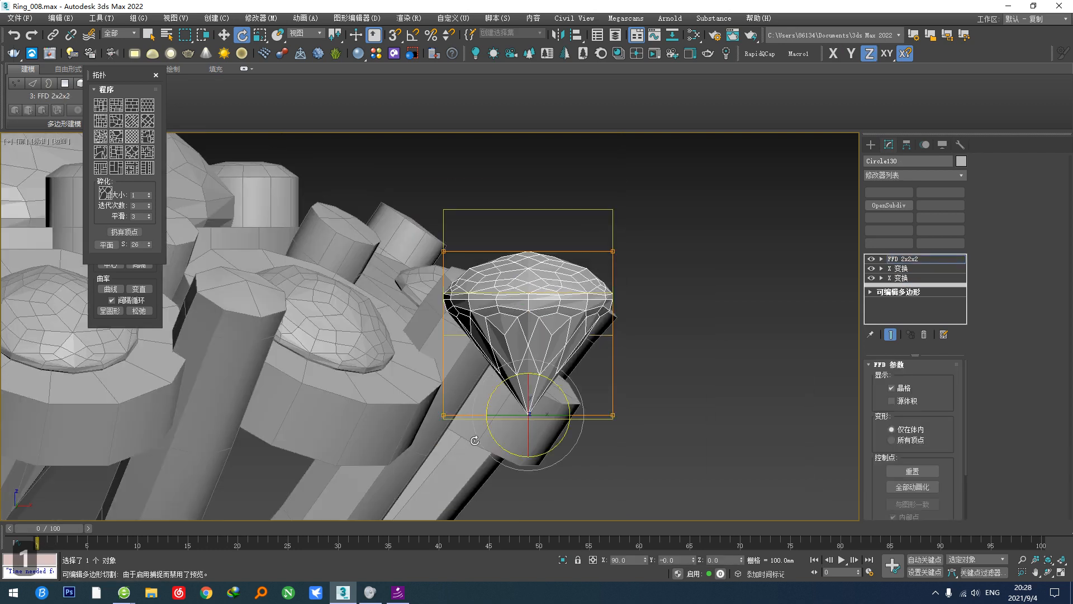
{"action": "key", "text": "w"}
{"action": "middle_click_drag", "start_coordinate": [510, 405], "coordinate": [503, 333], "text": "alt"}
{"action": "left_click_drag", "start_coordinate": [527, 329], "coordinate": [528, 339]}
{"action": "middle_click_drag", "start_coordinate": [528, 340], "coordinate": [544, 414], "text": "alt"}
{"action": "left_click", "coordinate": [917, 257]}
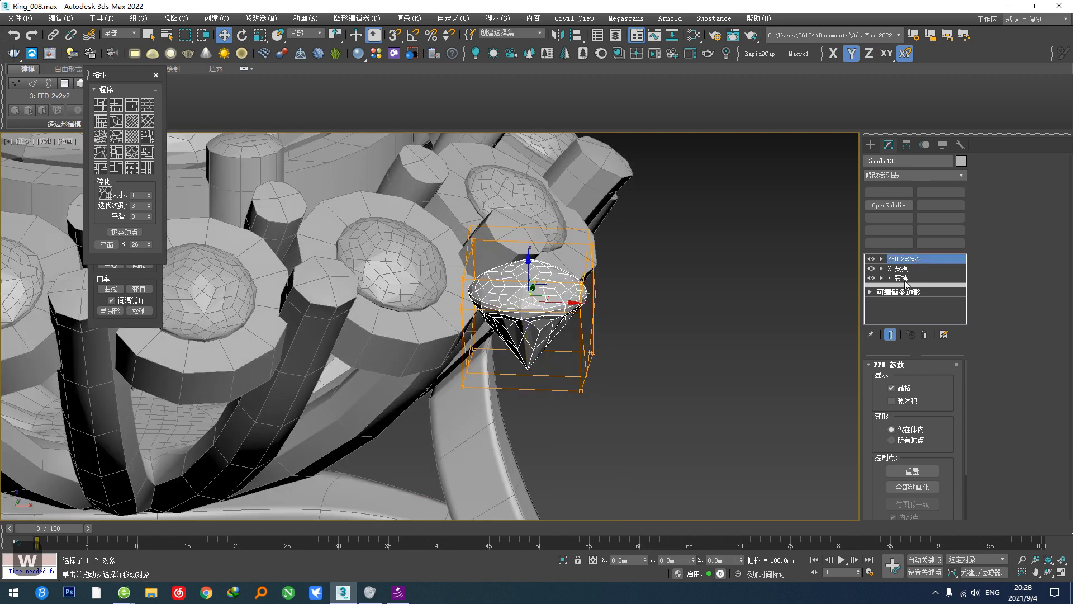
Step: Move the gem copy's lower XForm and its FFD 2x2x2 into the shared part of the modifier stack
{"action": "left_click", "coordinate": [904, 278]}
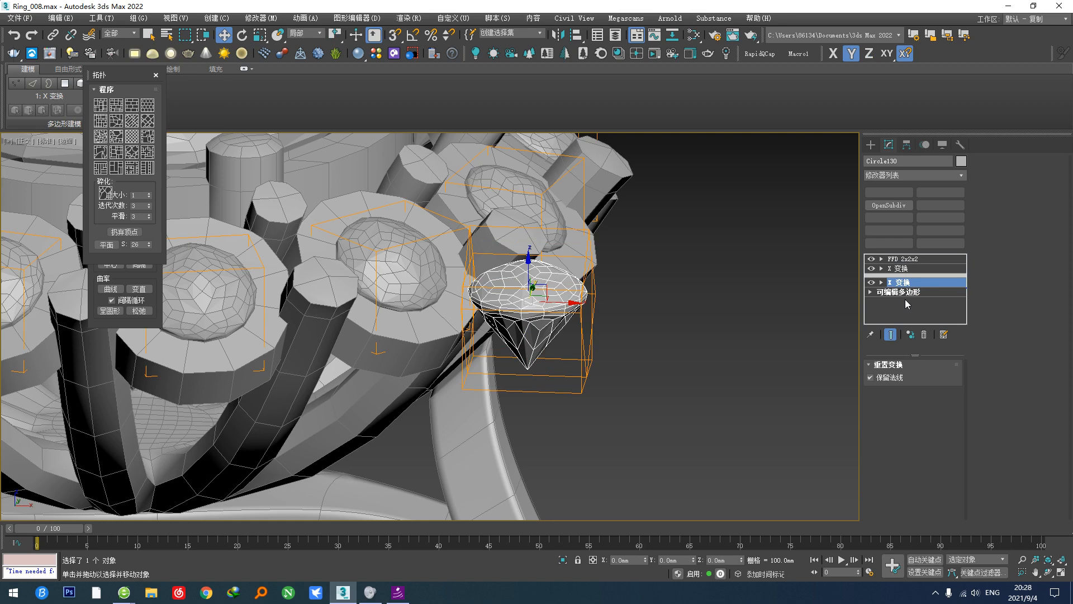
{"action": "left_click", "coordinate": [916, 259]}
{"action": "left_click_drag", "start_coordinate": [914, 286], "coordinate": [914, 287]}
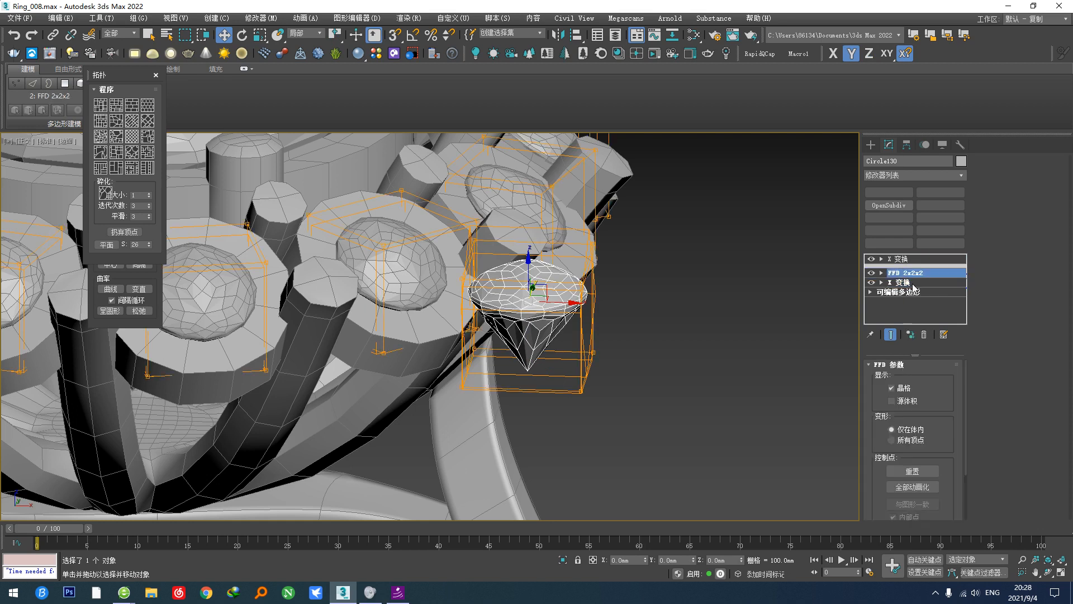
Step: Try moving the shared FFD's control points vertically, and remove the FFD 2x2x2 modifier from the stack
{"action": "middle_click_drag", "start_coordinate": [661, 366], "coordinate": [718, 320], "text": "alt"}
{"action": "key", "text": "1"}
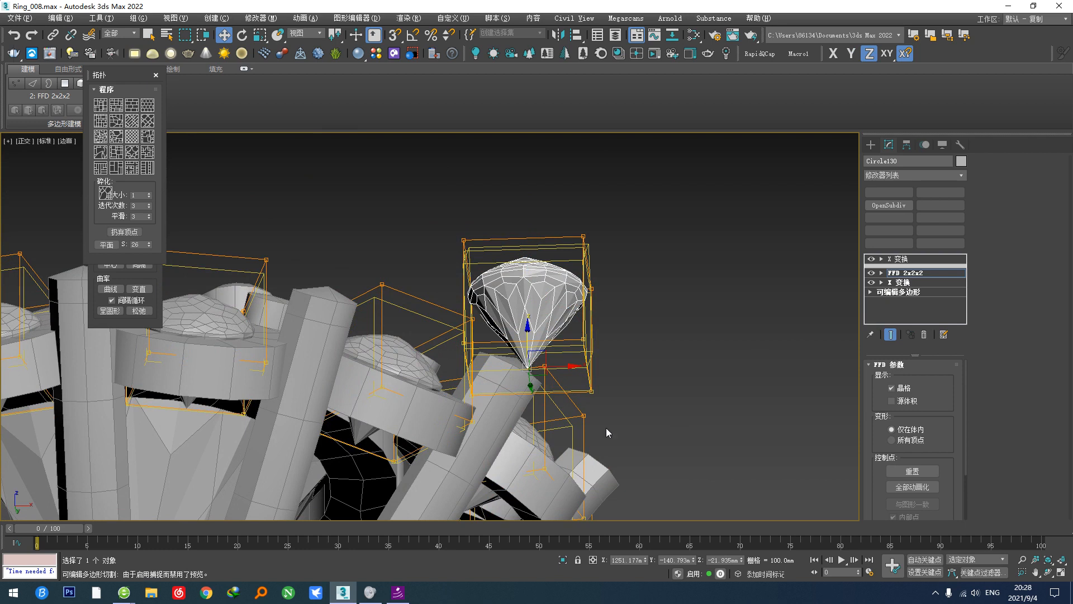
{"action": "middle_click_drag", "start_coordinate": [605, 427], "coordinate": [529, 388], "text": "alt"}
{"action": "middle_click_drag", "start_coordinate": [525, 344], "coordinate": [522, 323], "text": "alt"}
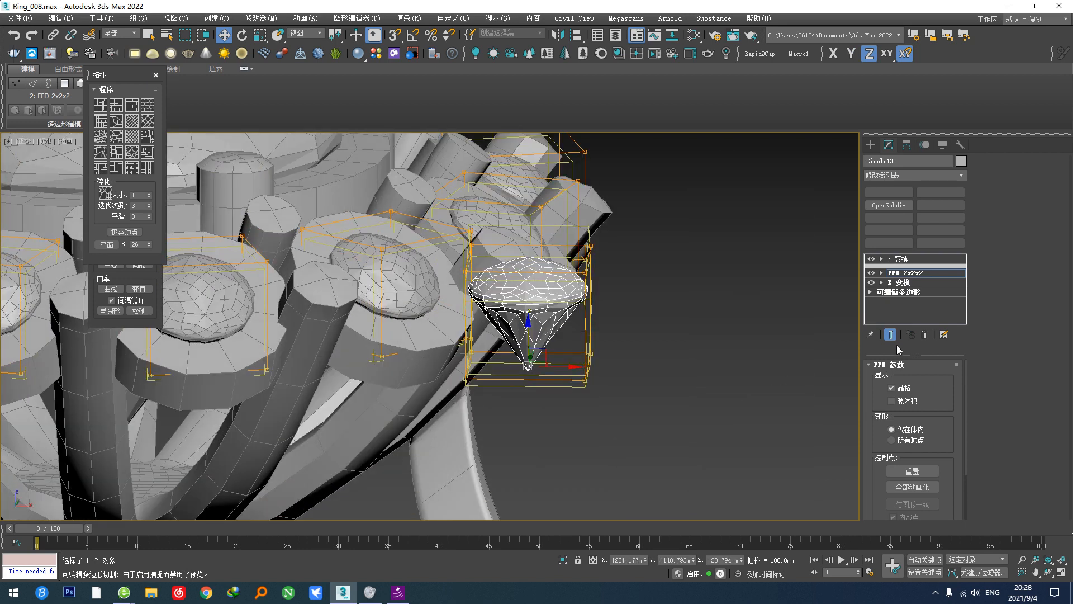
{"action": "left_click", "coordinate": [923, 334]}
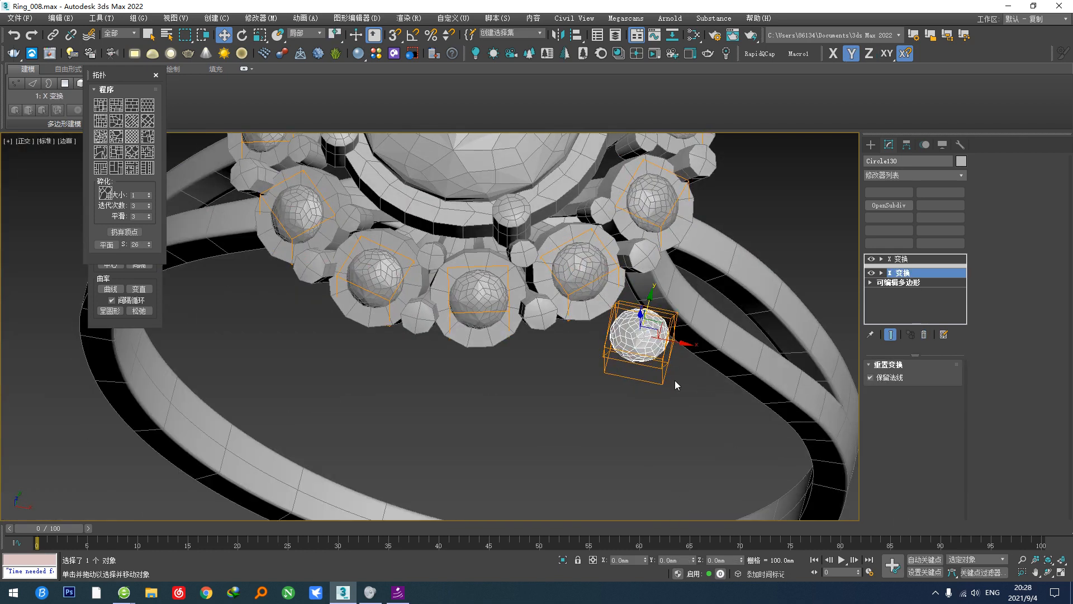
Step: Discard the gem copy outside the petals and remove the shared XForm modifier from the small petal gem
{"action": "left_click", "coordinate": [675, 380]}
{"action": "left_click", "coordinate": [601, 273]}
{"action": "middle_click_drag", "start_coordinate": [603, 303], "coordinate": [617, 261], "text": "alt"}
{"action": "left_click", "coordinate": [924, 334]}
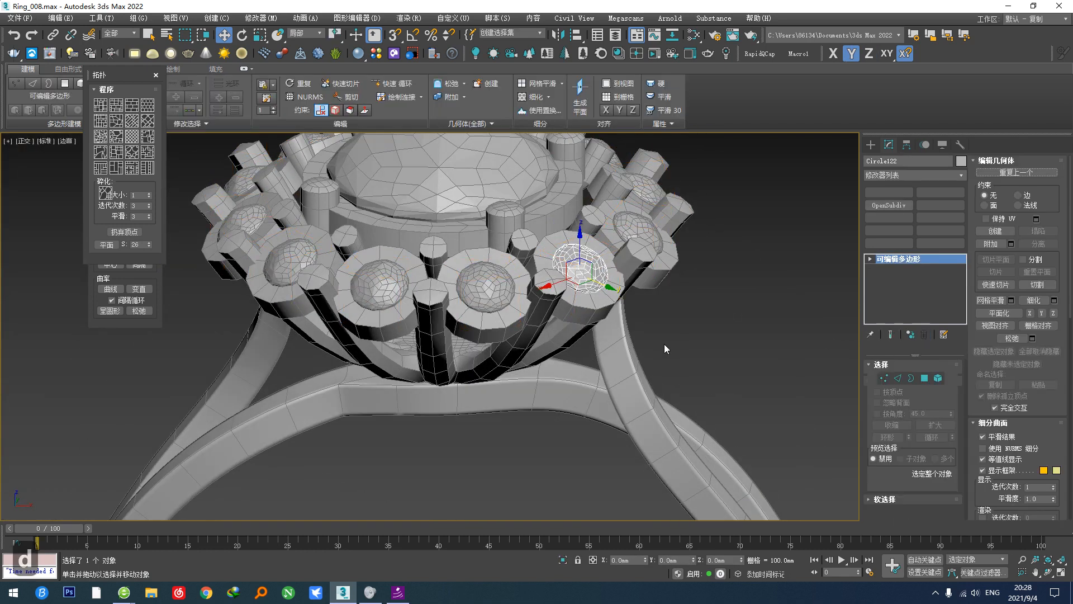
Step: Smooth the outer prong framework between the petals with OpenSubdiv at 3 iterations
{"action": "middle_click_drag", "start_coordinate": [663, 344], "coordinate": [641, 380], "text": "alt"}
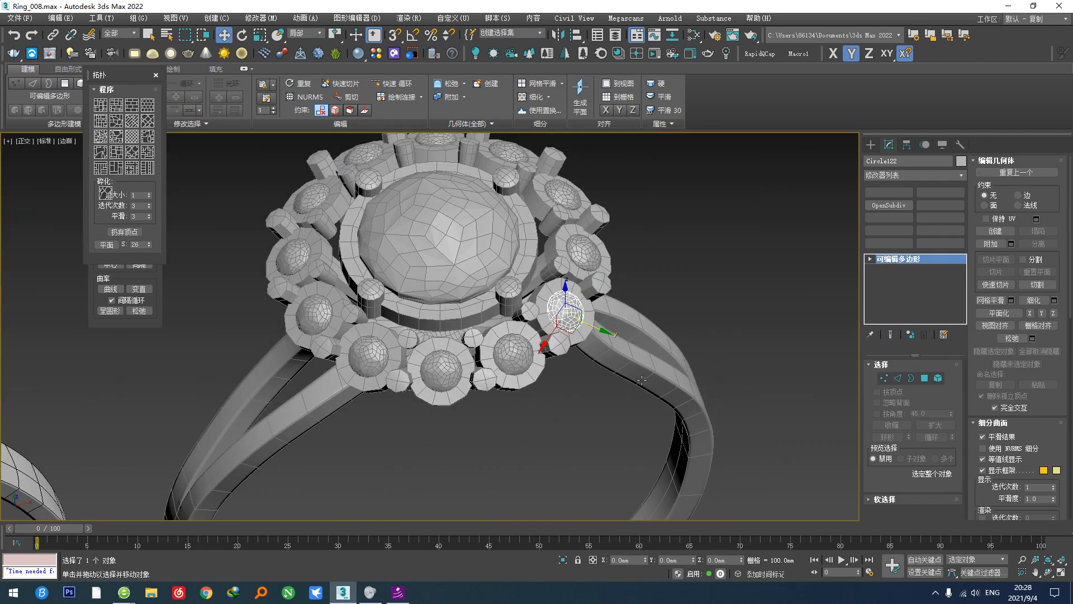
{"action": "key", "text": "ctrl+F1"}
{"action": "key", "text": "ctrl+F1"}
{"action": "left_click", "coordinate": [888, 205]}
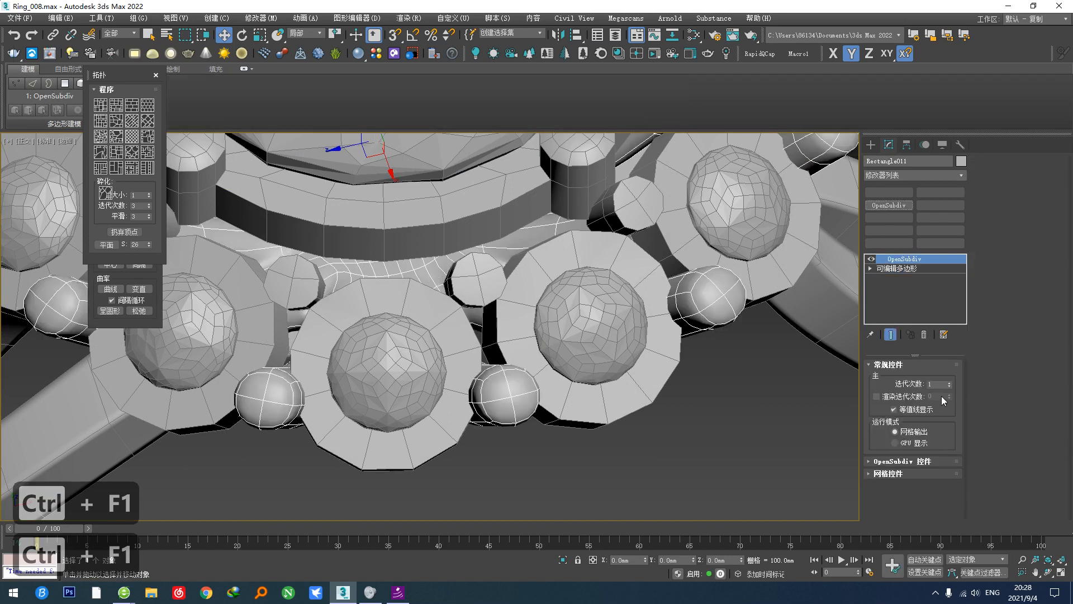
{"action": "left_click", "coordinate": [948, 382]}
{"action": "scroll", "coordinate": [541, 359], "scroll_direction": "down", "scroll_amount": 2}
{"action": "middle_click_drag", "start_coordinate": [541, 360], "coordinate": [511, 430]}
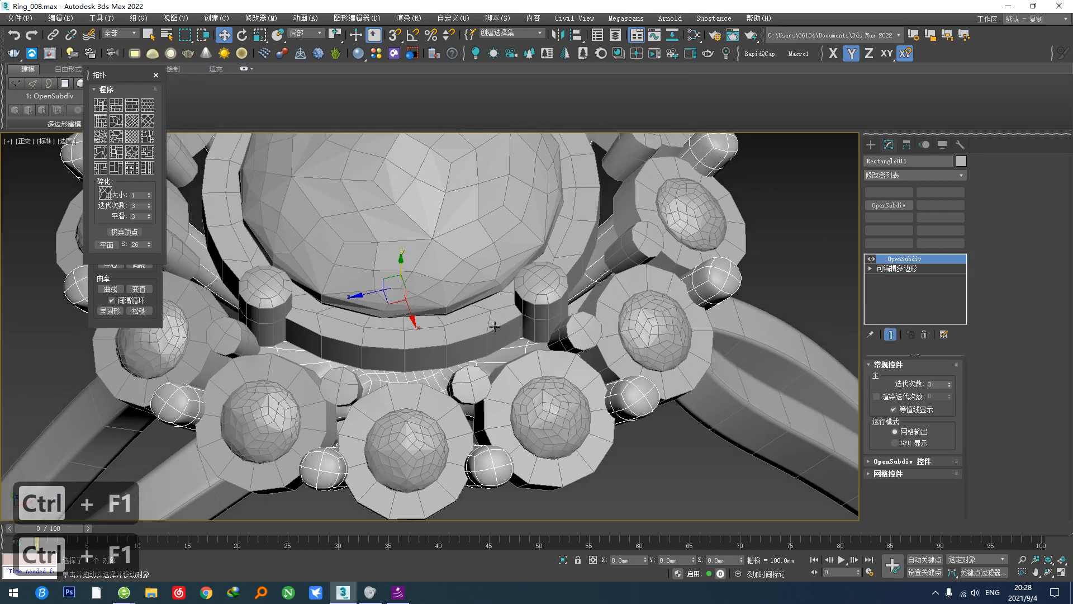
Step: Smooth the central gemstone's bezel and its four prongs with OpenSubdiv at 3 iterations
{"action": "left_click", "coordinate": [495, 325]}
{"action": "left_click", "coordinate": [894, 205]}
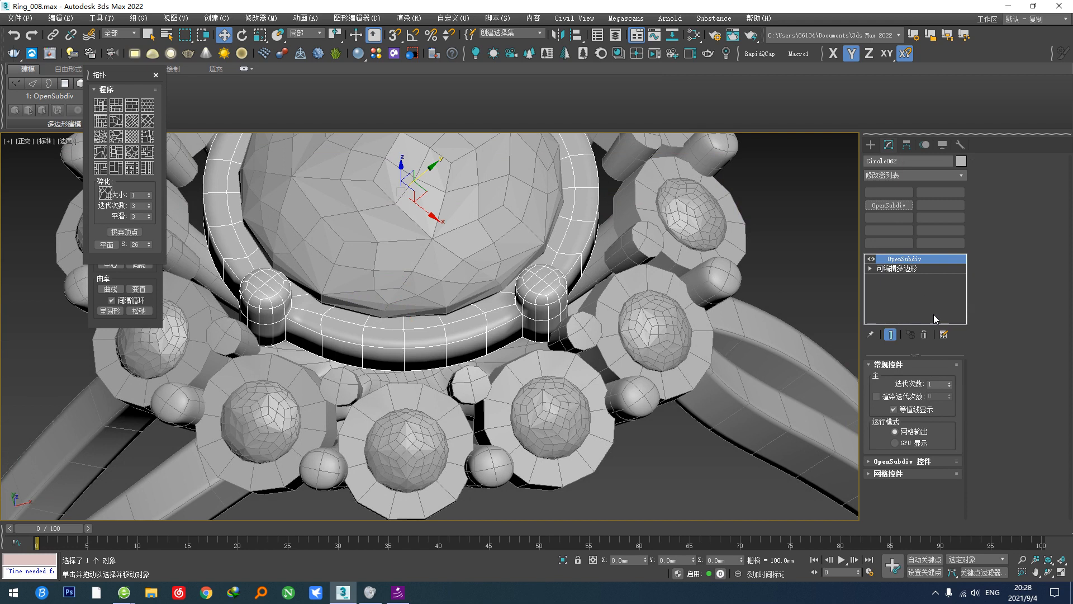
{"action": "left_click", "coordinate": [948, 383]}
{"action": "left_click", "coordinate": [948, 383]}
{"action": "scroll", "coordinate": [599, 363], "scroll_direction": "down", "scroll_amount": 3}
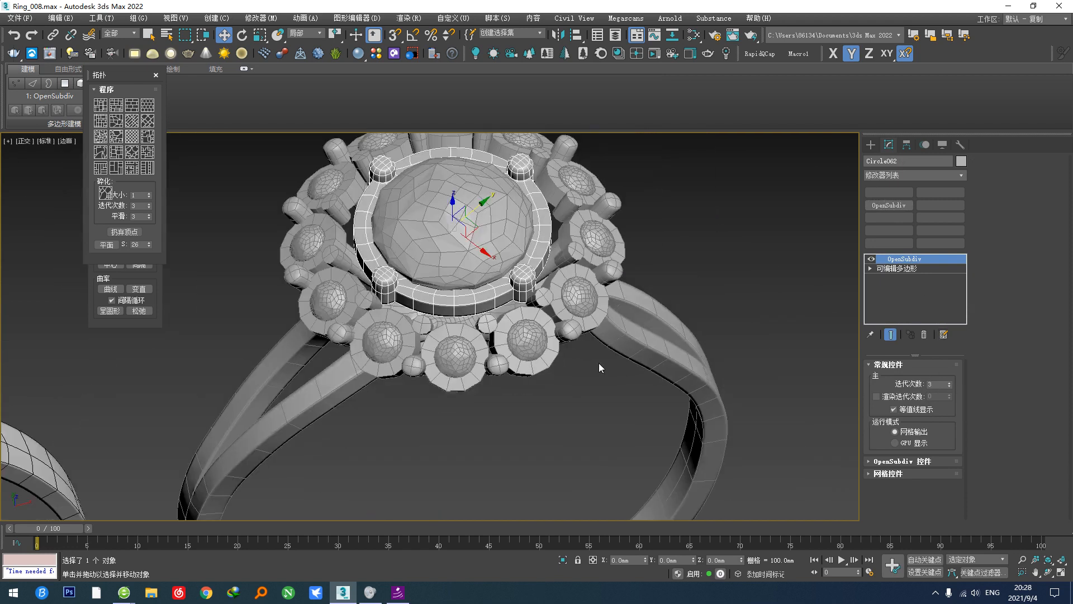
Step: Smooth the round petal settings and the small inner prongs with OpenSubdiv at 3 iterations
{"action": "scroll", "coordinate": [615, 372], "scroll_direction": "up", "scroll_amount": 4}
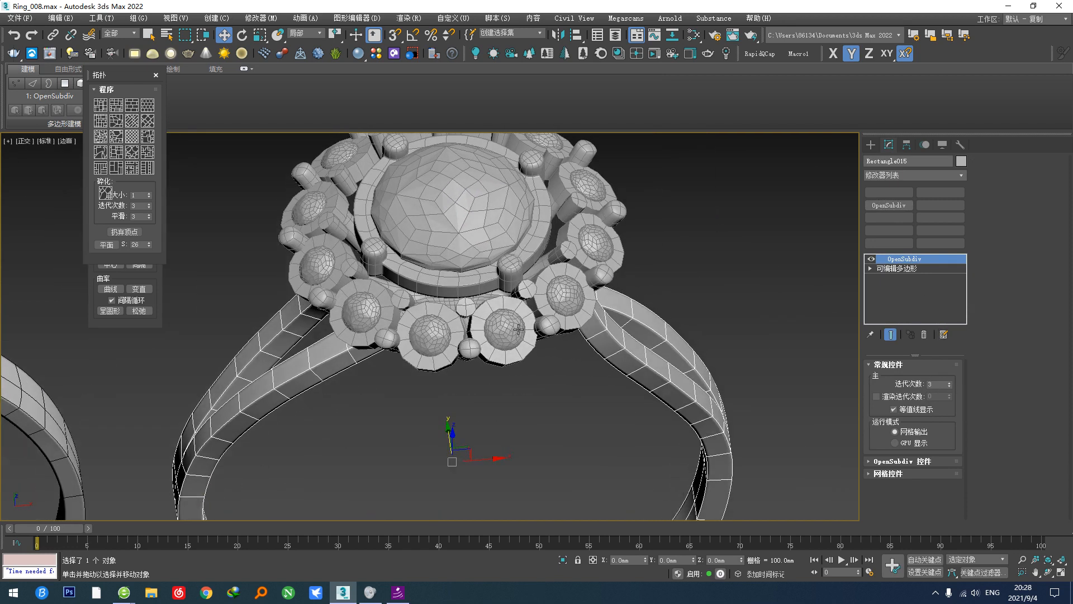
{"action": "left_click", "coordinate": [500, 243]}
{"action": "left_click", "coordinate": [567, 333]}
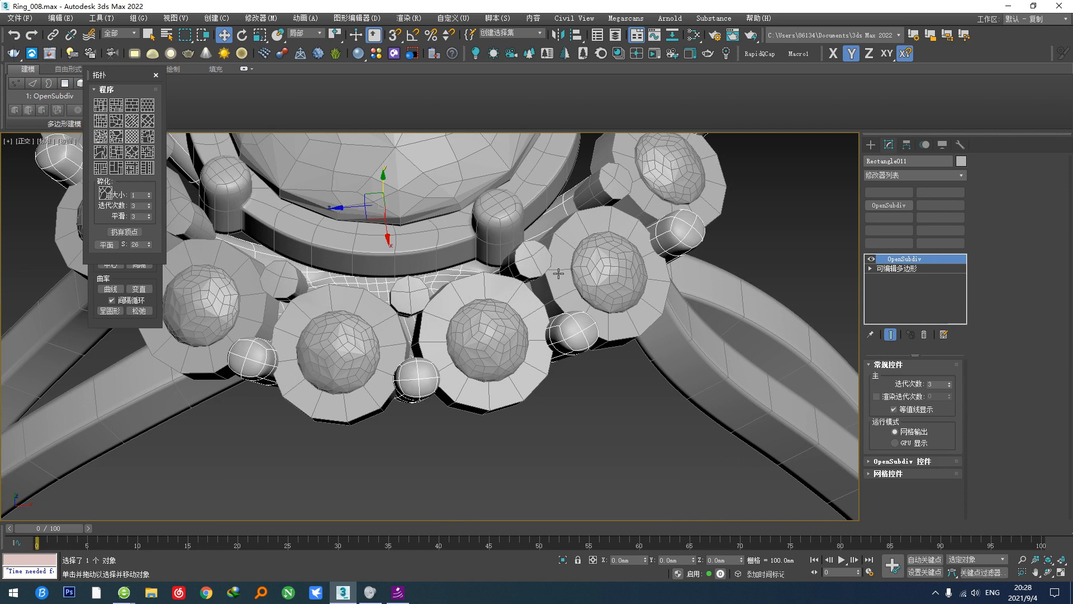
{"action": "left_click", "coordinate": [536, 269]}
{"action": "left_click", "coordinate": [888, 205]}
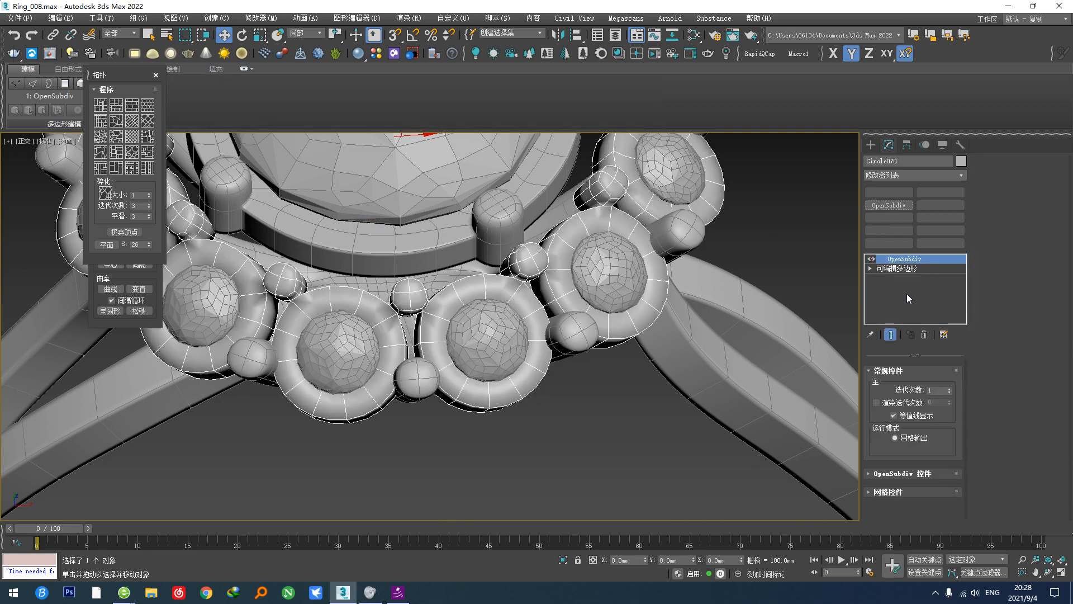
{"action": "left_click", "coordinate": [949, 382]}
{"action": "left_click", "coordinate": [949, 382]}
Step: Select every part of the newly smoothed ring, isolate the ring, and set its wire colour to black
{"action": "scroll", "coordinate": [646, 257], "scroll_direction": "down", "scroll_amount": 8}
{"action": "left_click_drag", "start_coordinate": [722, 264], "coordinate": [507, 491]}
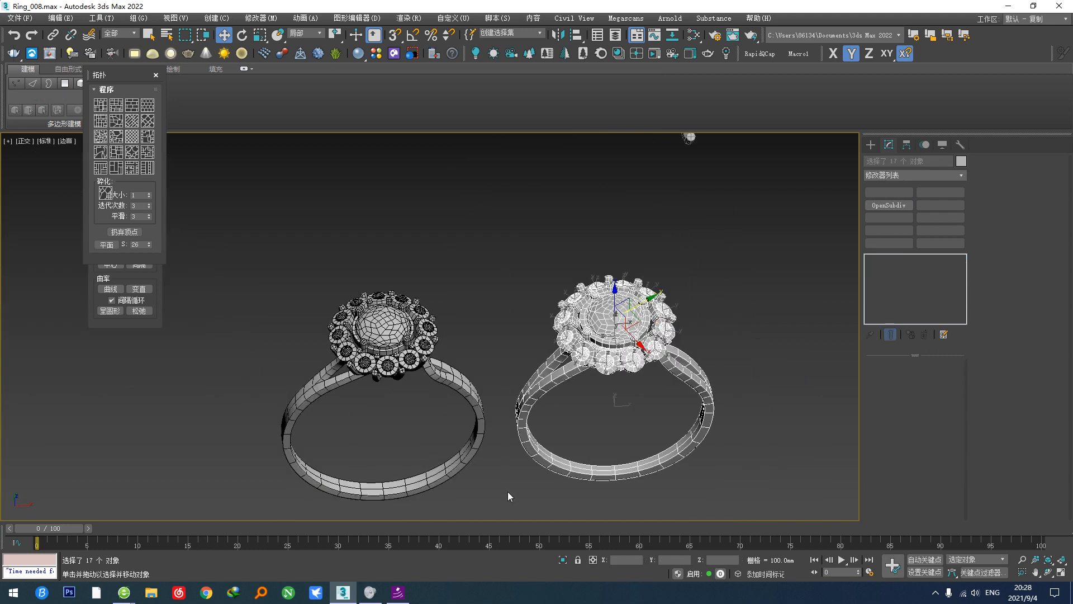
{"action": "key", "text": "a"}
{"action": "key", "text": "alt+F3"}
{"action": "key", "text": "alt+F3"}
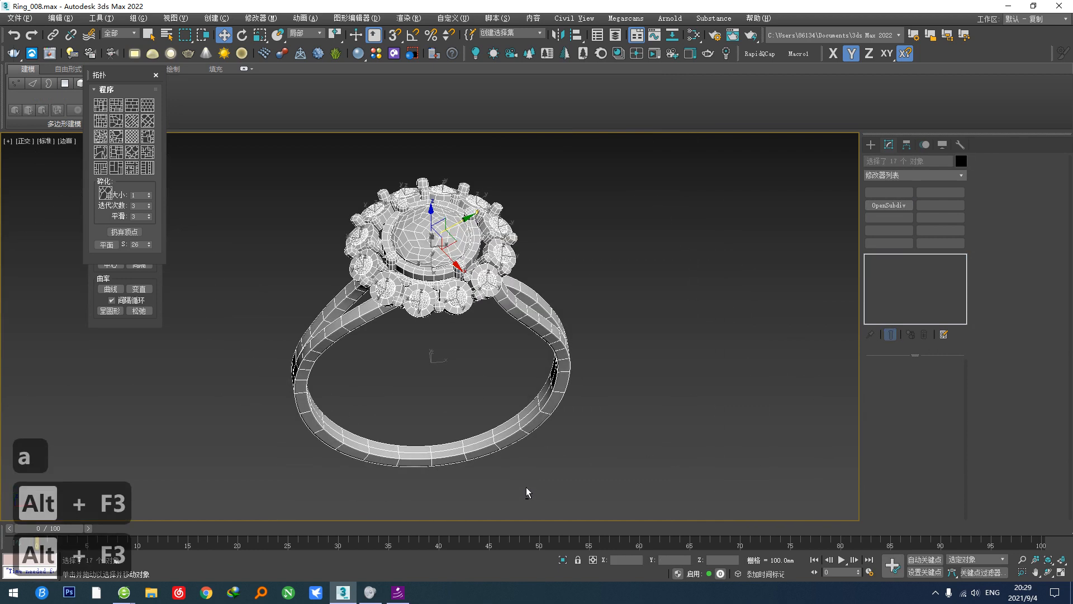
Step: Examine the isolated ring in perspective with nothing selected and the edged faces display turned off
{"action": "key", "text": "p"}
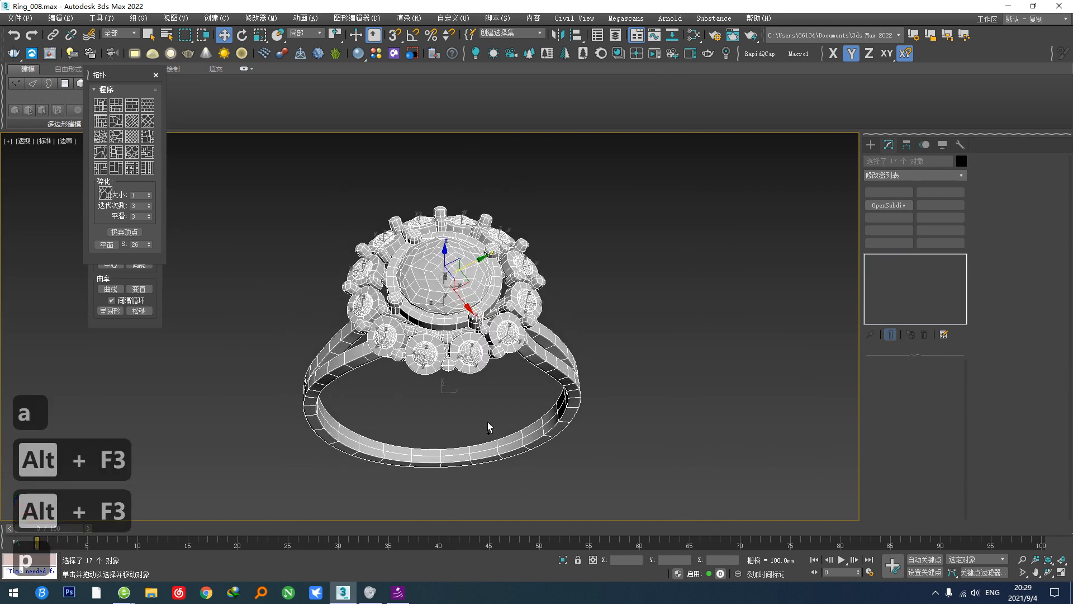
{"action": "scroll", "coordinate": [484, 416], "scroll_direction": "up", "scroll_amount": 2}
{"action": "left_click", "coordinate": [481, 411]}
{"action": "middle_click_drag", "start_coordinate": [474, 407], "coordinate": [454, 418], "text": "alt"}
{"action": "key", "text": "F4"}
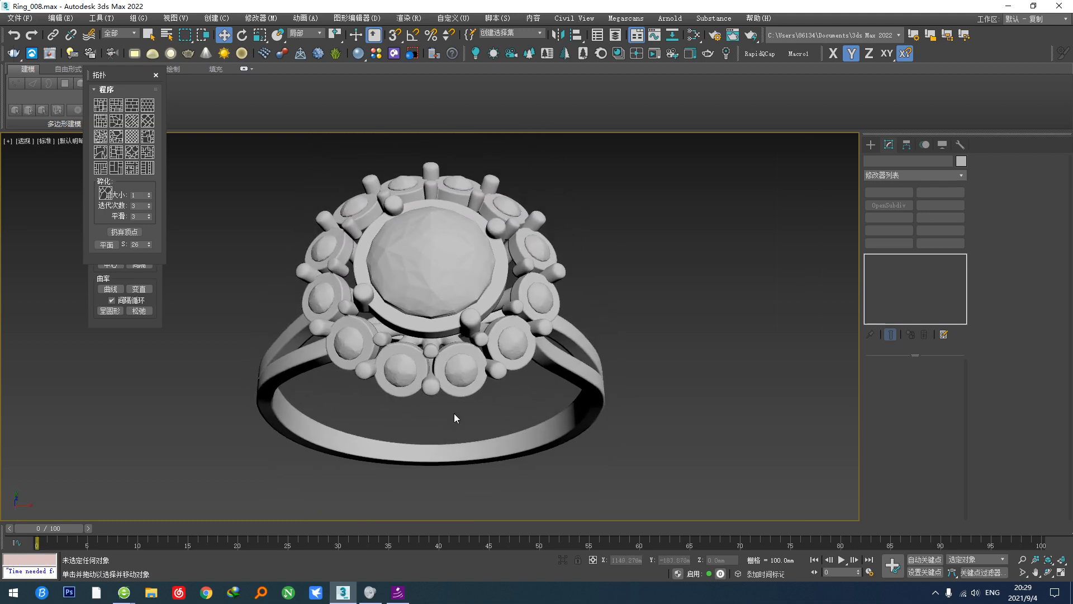